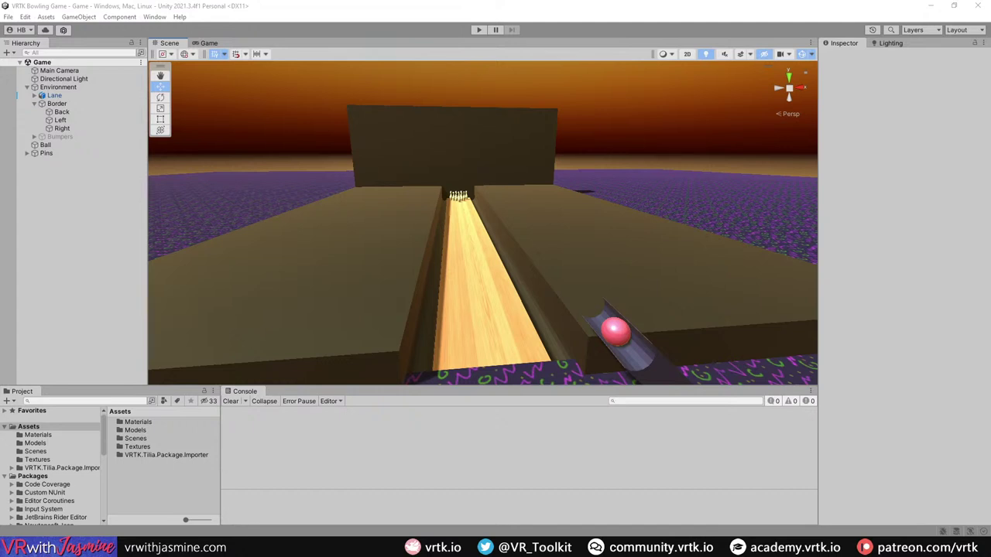
pyautogui.click(774, 6)
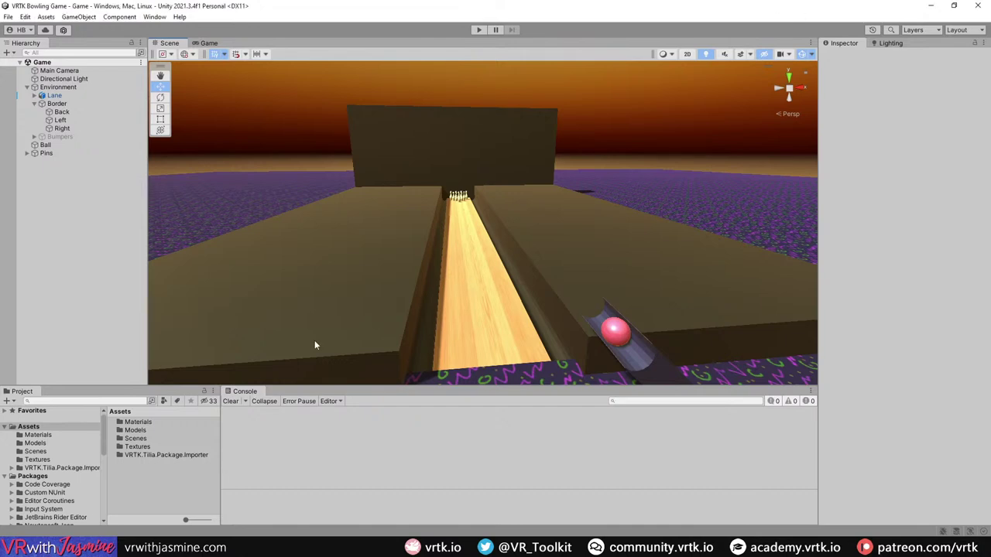
pyautogui.moveTo(370, 262)
pyautogui.mouseDown(button='right')
pyautogui.moveTo(351, 279)
pyautogui.moveTo(376, 262)
pyautogui.mouseUp(button='right')
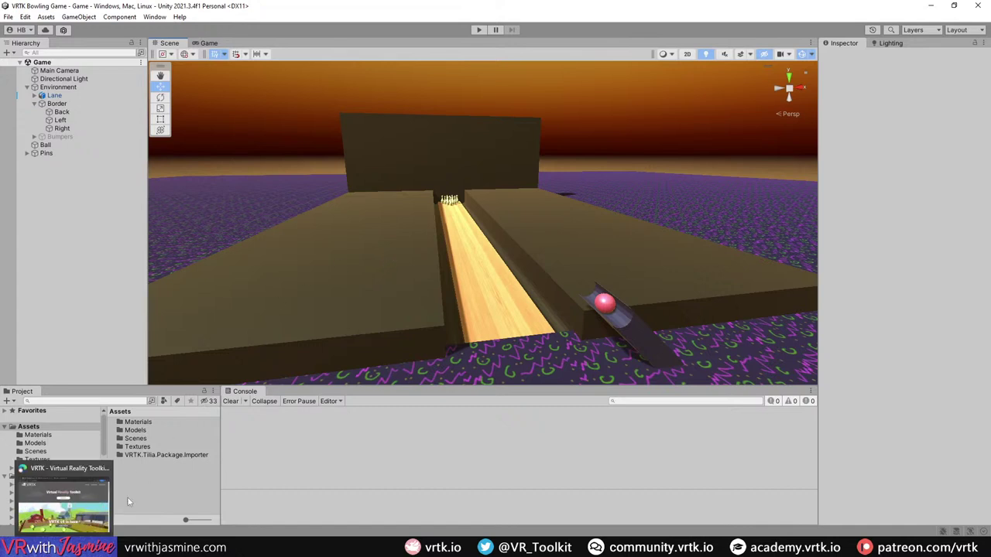
# Step: Switch to the browser and review the VRTK site, its Patreon page and the VR Bowling Game Tutorial README on GitHub
pyautogui.click(63, 502)
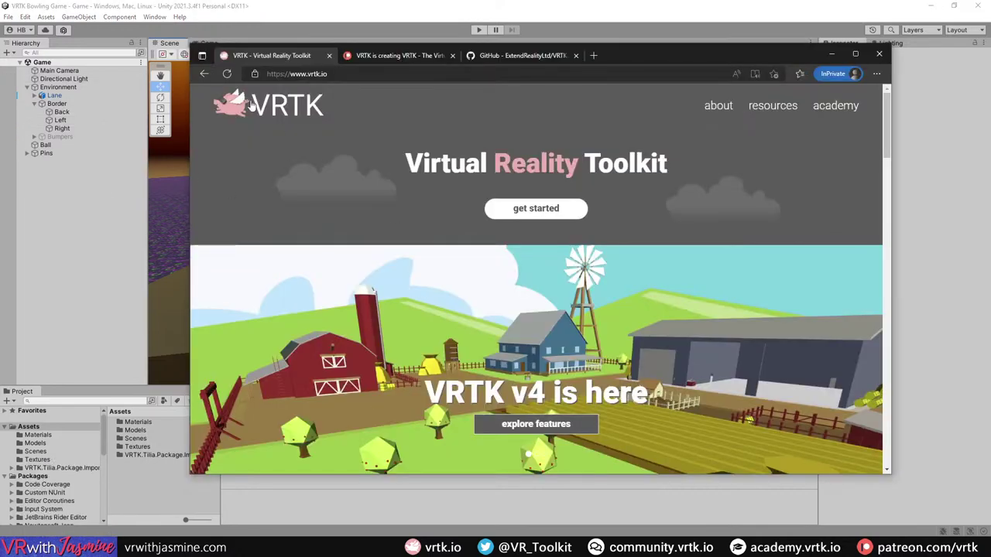
pyautogui.moveTo(887, 122)
pyautogui.mouseDown()
pyautogui.moveTo(886, 391)
pyautogui.moveTo(890, 108)
pyautogui.mouseUp()
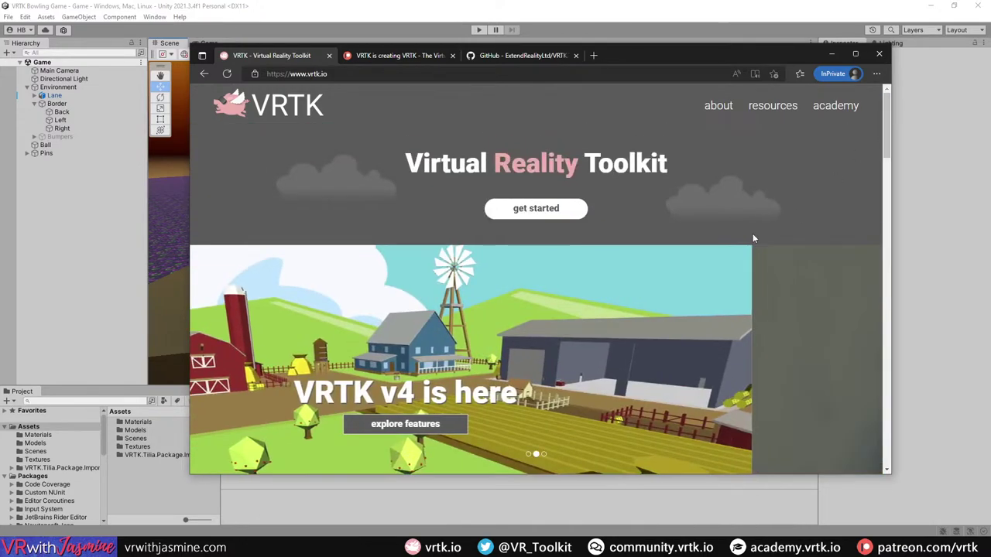
pyautogui.click(418, 56)
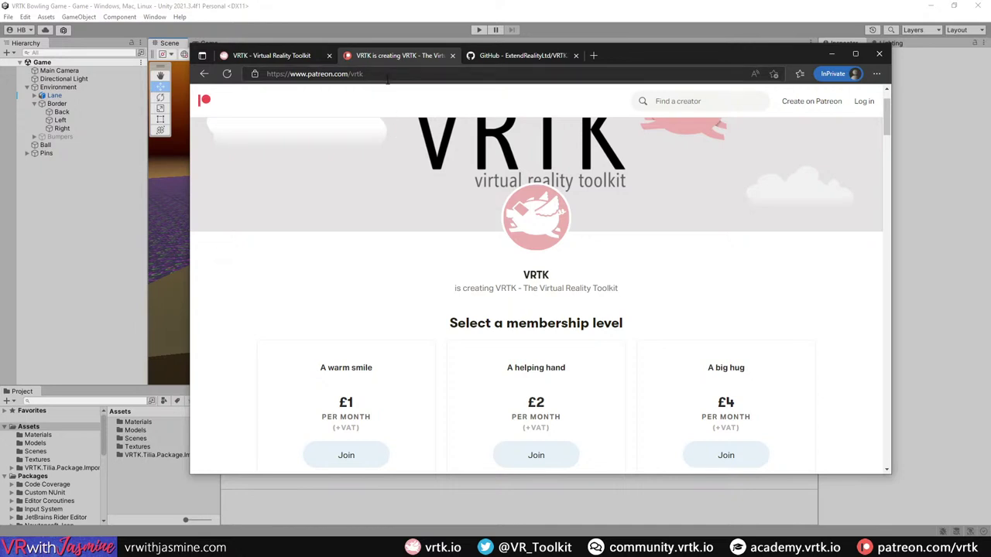
pyautogui.click(512, 55)
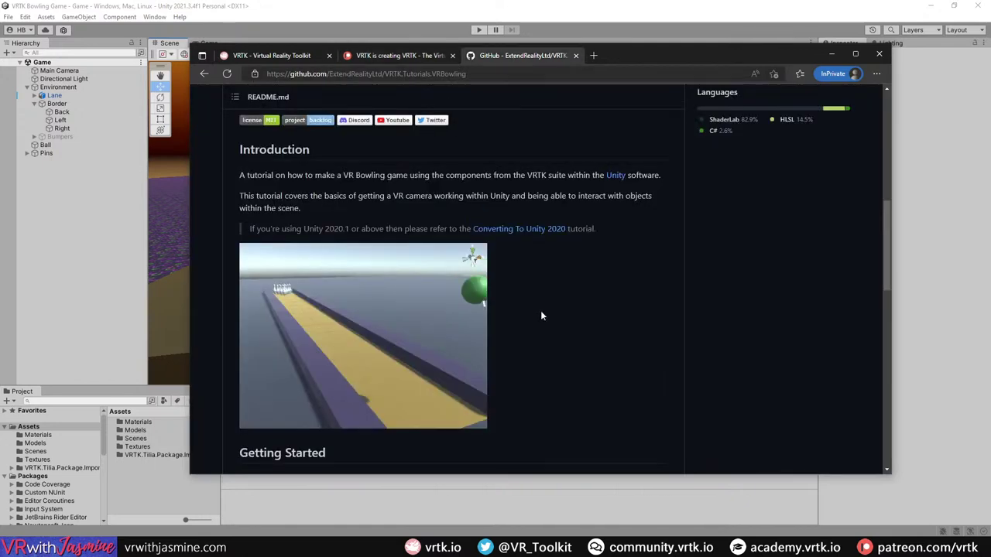
pyautogui.scroll(3, 538, 313)
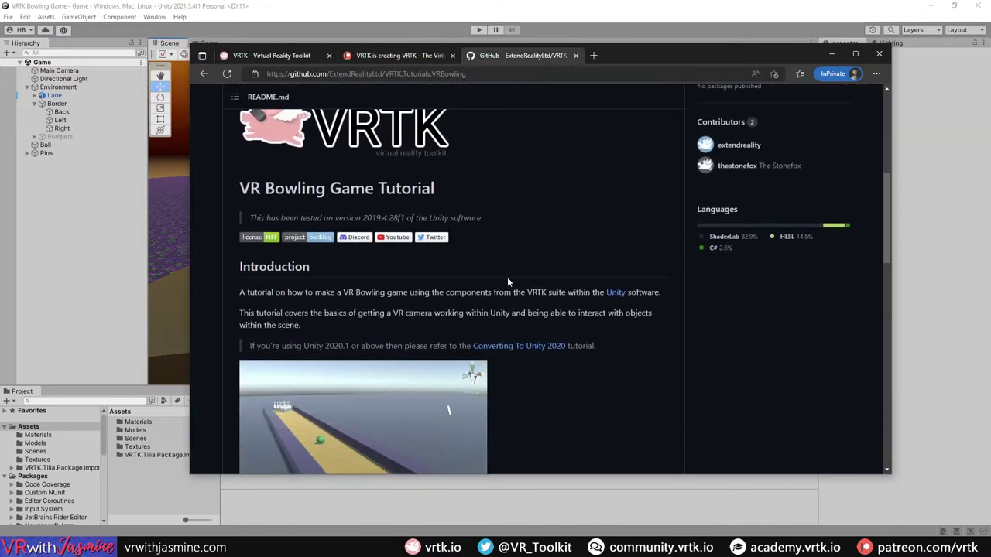
pyautogui.scroll(-2, 601, 342)
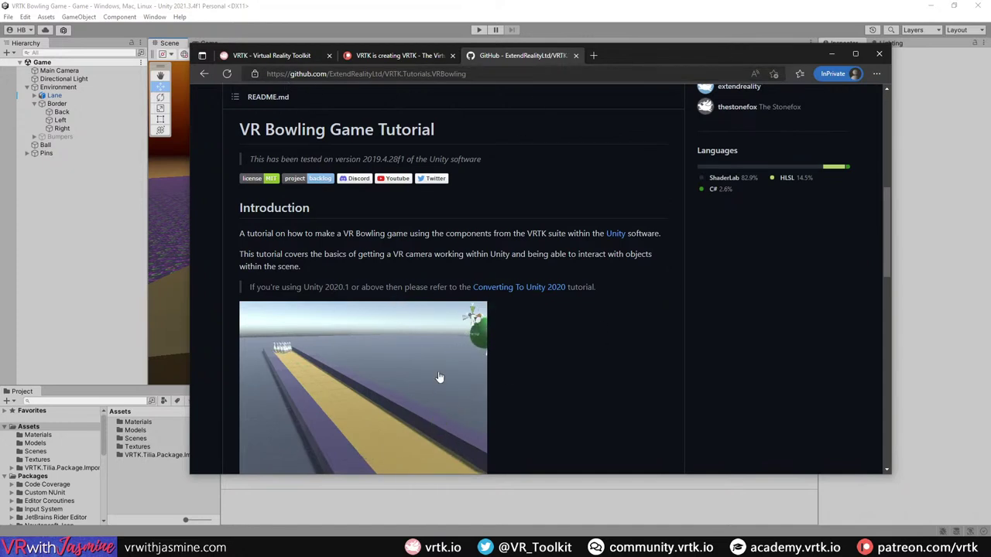
pyautogui.scroll(-1, 490, 298)
pyautogui.scroll(1, 487, 288)
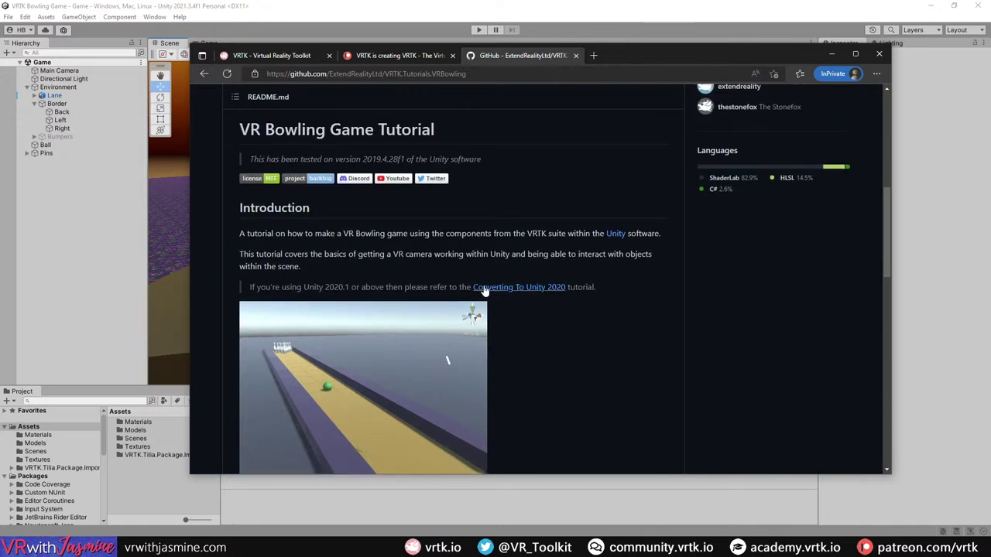
pyautogui.scroll(-1, 503, 298)
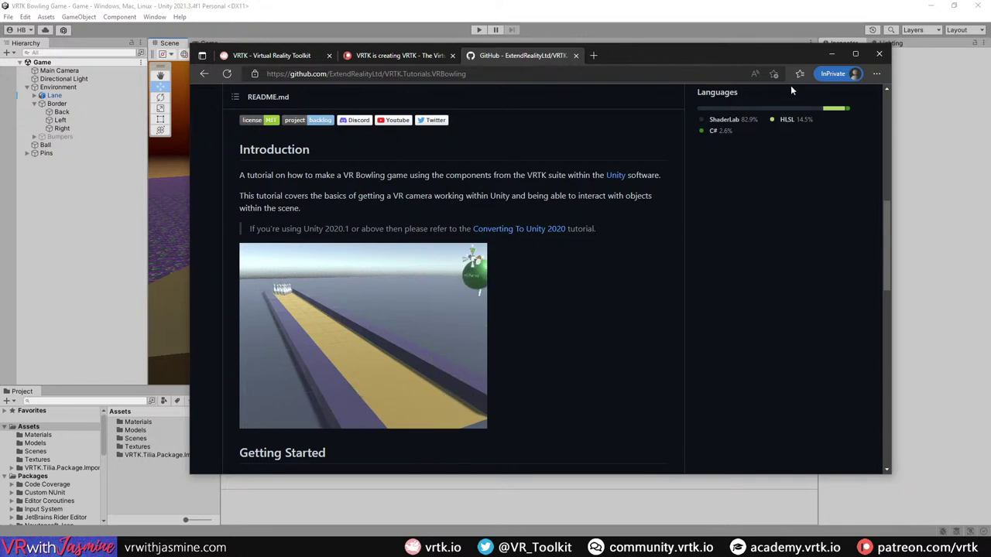
pyautogui.click(830, 53)
# Step: Examine the bowling scene's back wall, lane, ball table and pins in the Scene view
pyautogui.moveTo(526, 132); pyautogui.dragTo(428, 361, button='right')
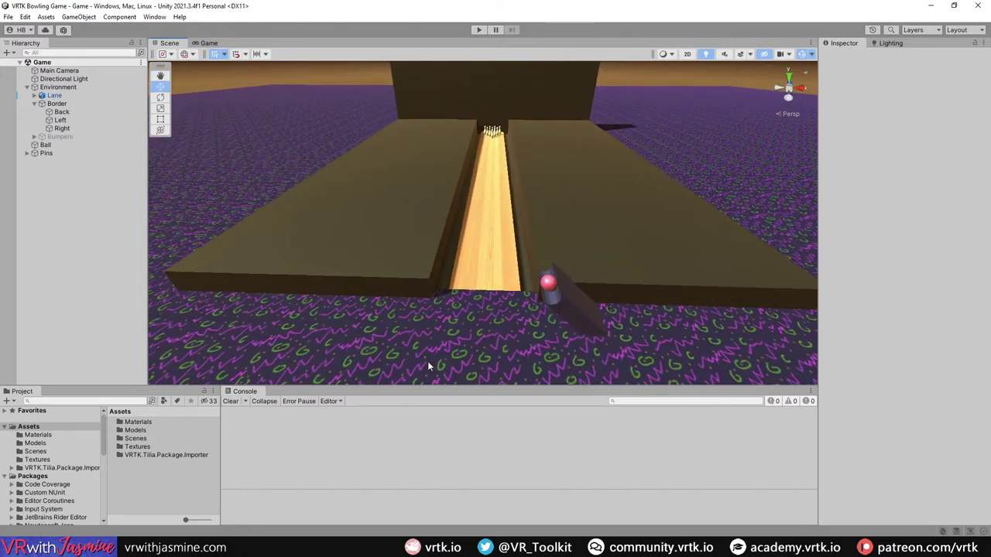
pyautogui.click(428, 361)
pyautogui.press('f')
pyautogui.moveTo(215, 243); pyautogui.dragTo(379, 211, button='right')
pyautogui.click(350, 118)
pyautogui.moveTo(350, 119); pyautogui.dragTo(513, 229, button='right')
pyautogui.moveTo(547, 186); pyautogui.dragTo(508, 257, button='right')
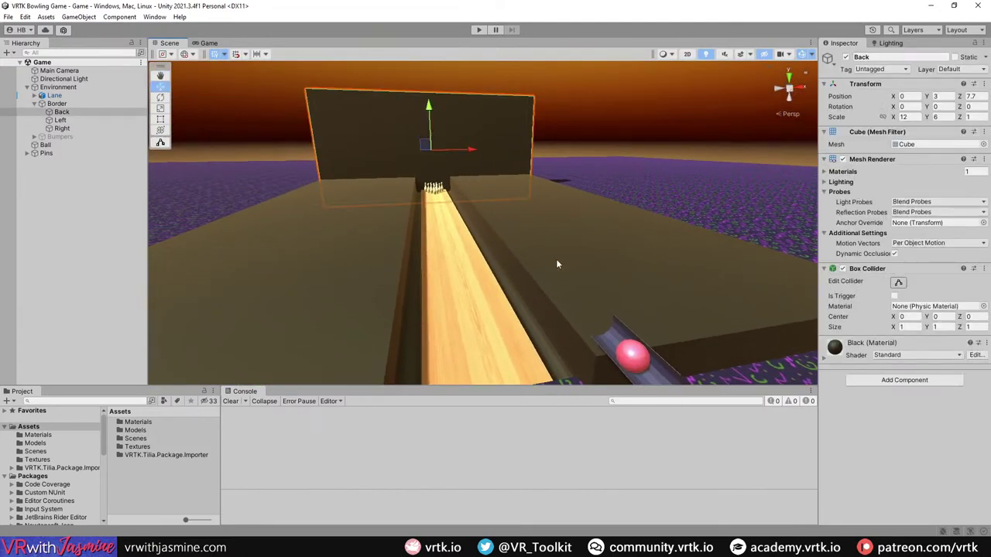
pyautogui.click(400, 277)
pyautogui.moveTo(399, 277); pyautogui.dragTo(593, 376, button='right')
pyautogui.click(572, 302)
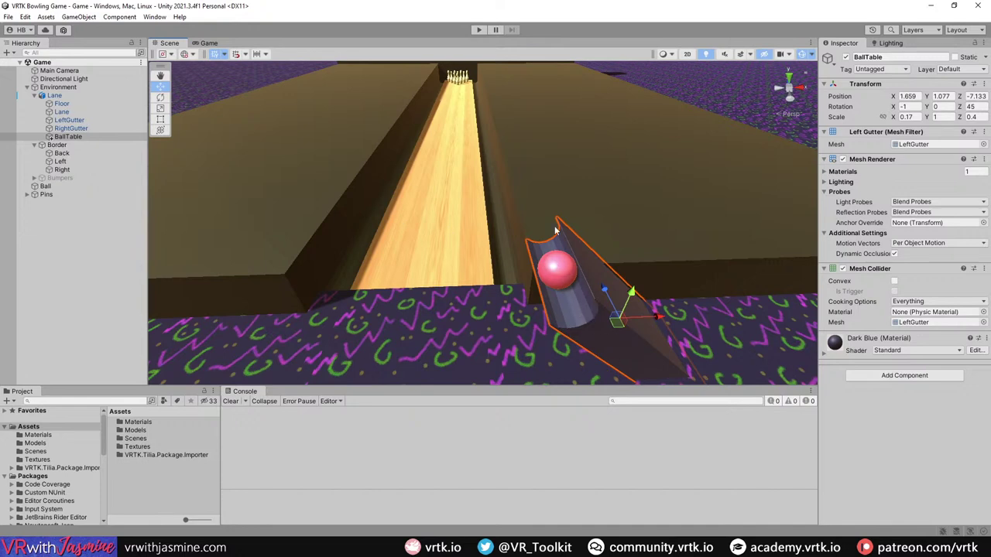
pyautogui.moveTo(575, 300); pyautogui.dragTo(551, 223, button='right')
pyautogui.click(600, 242)
pyautogui.press('w')
pyautogui.click(446, 257)
pyautogui.click(590, 182)
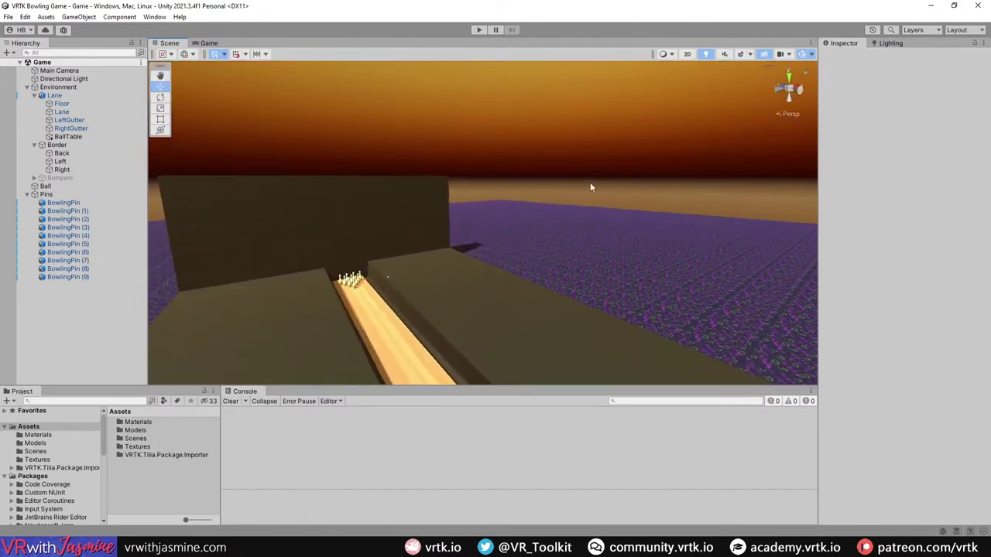
pyautogui.moveTo(590, 182); pyautogui.dragTo(523, 257, button='right')
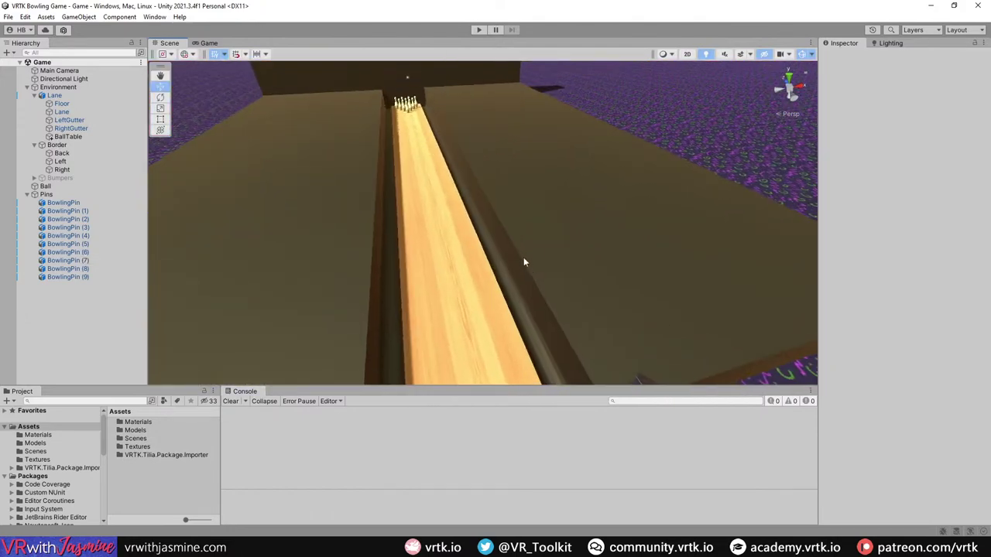
# Step: Open the Package Manager to look over the project's packages, and clear the selection in the scene
pyautogui.click(162, 17)
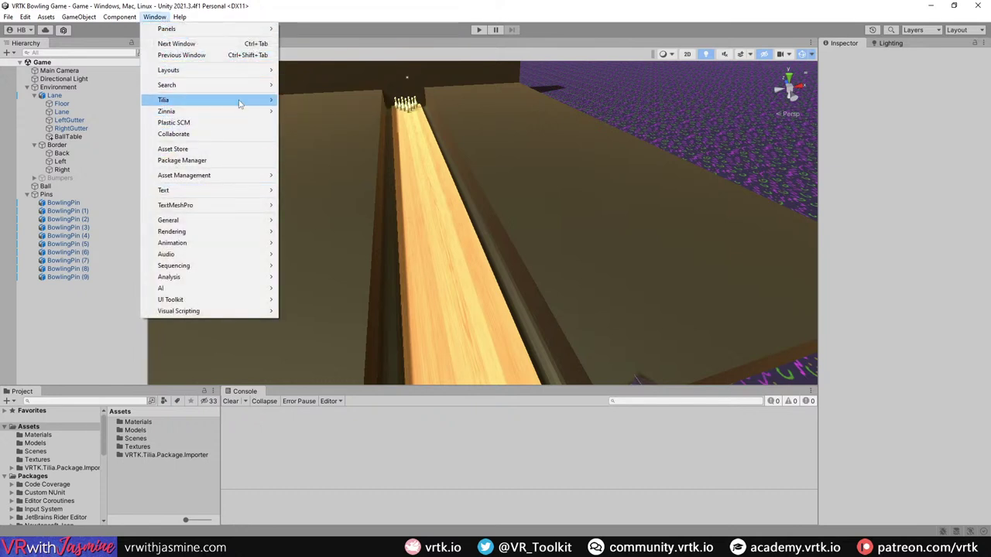
pyautogui.moveTo(240, 103)
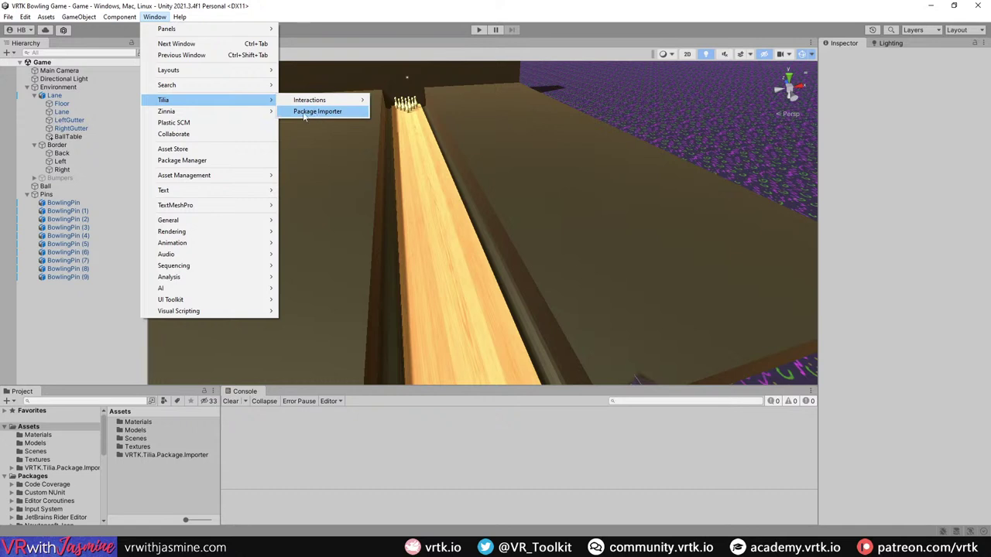
pyautogui.click(209, 160)
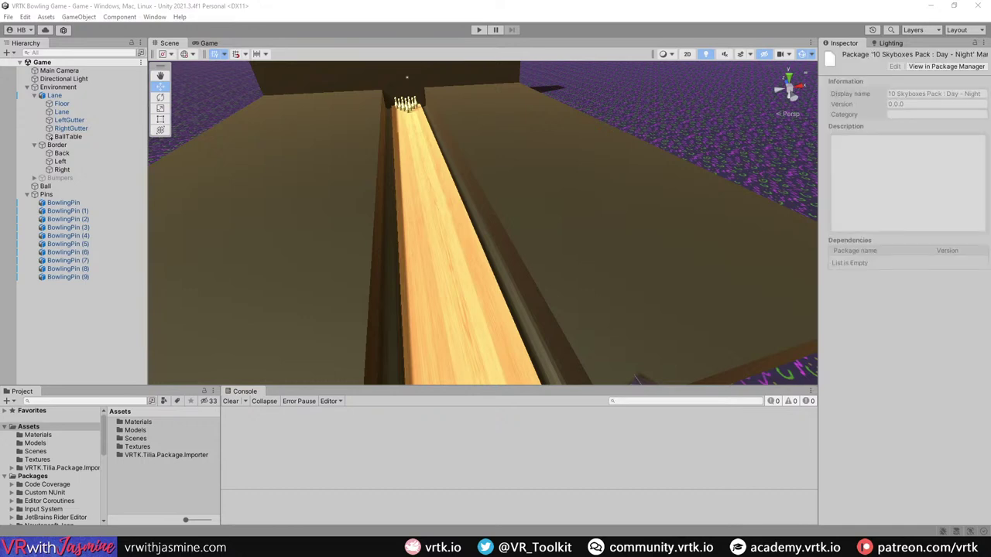
pyautogui.moveTo(723, 219); pyautogui.dragTo(498, 212, button='right')
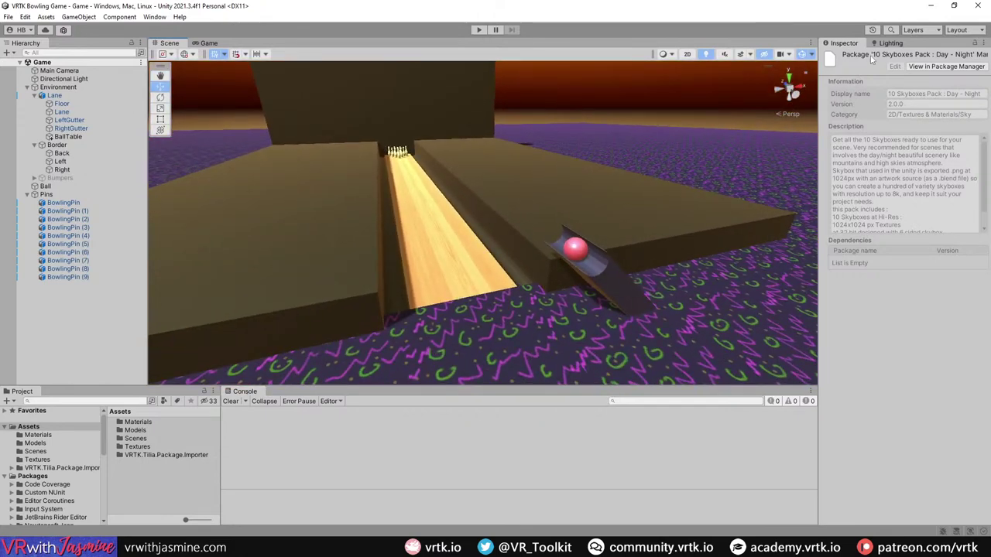
pyautogui.click(40, 309)
# Step: Collapse the Environment and Pins groups in the scene hierarchy
pyautogui.moveTo(611, 263); pyautogui.dragTo(600, 262, button='right')
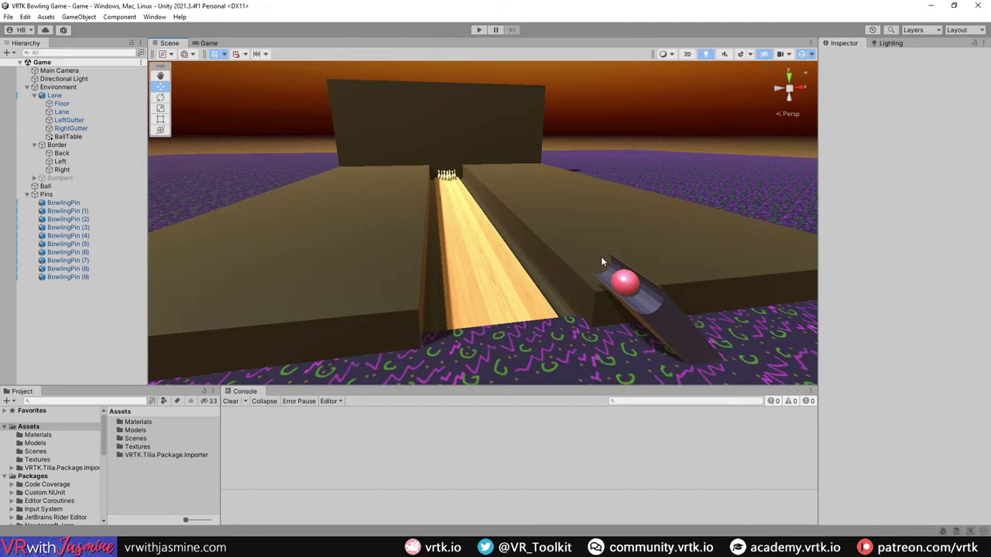
pyautogui.keyDown('alt'); pyautogui.moveTo(308, 248); pyautogui.dragTo(368, 252); pyautogui.keyUp('alt')
pyautogui.click(27, 87)
pyautogui.click(26, 103)
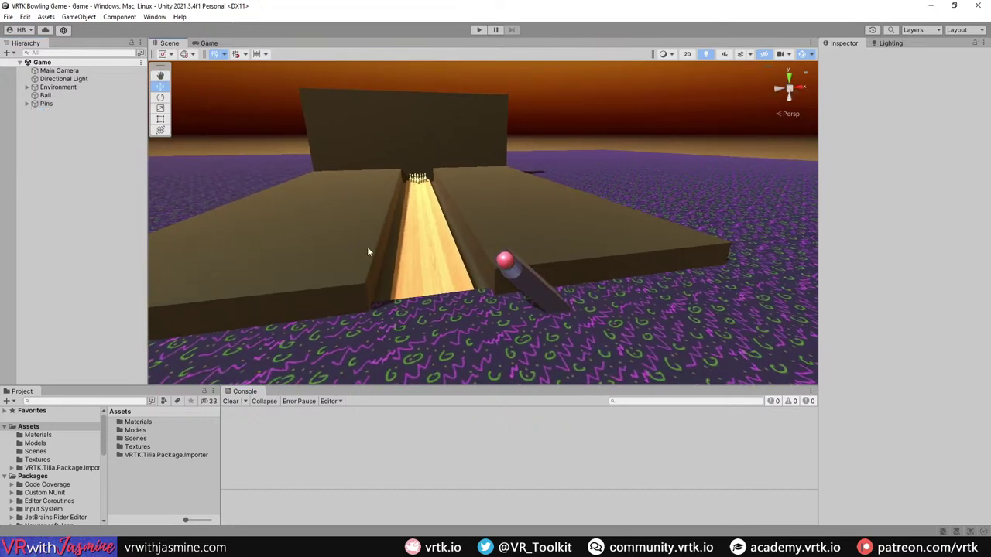
# Step: Create an empty object at the root of the Game scene and name it VRTKStuff
pyautogui.rightClick(51, 166)
pyautogui.click(116, 284)
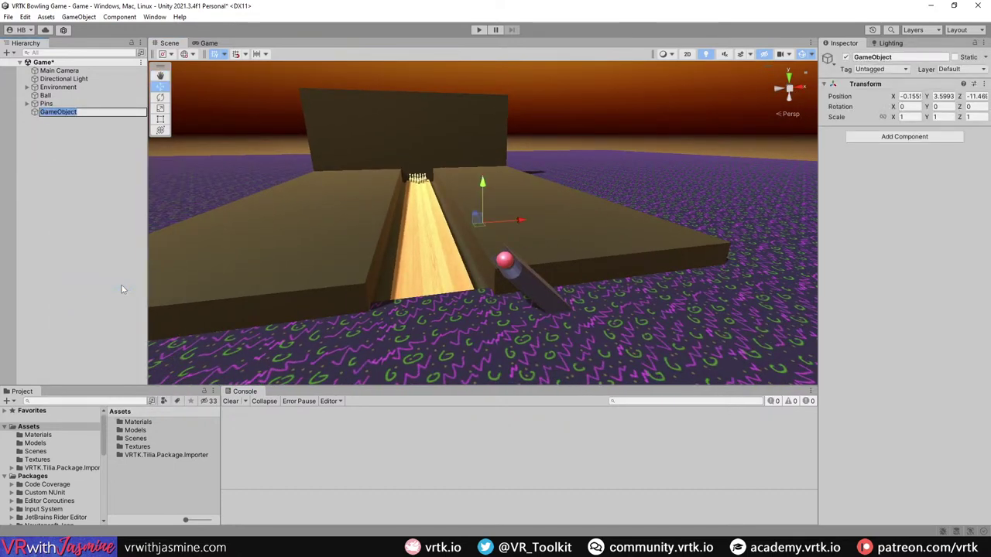
pyautogui.write('VRTKS')
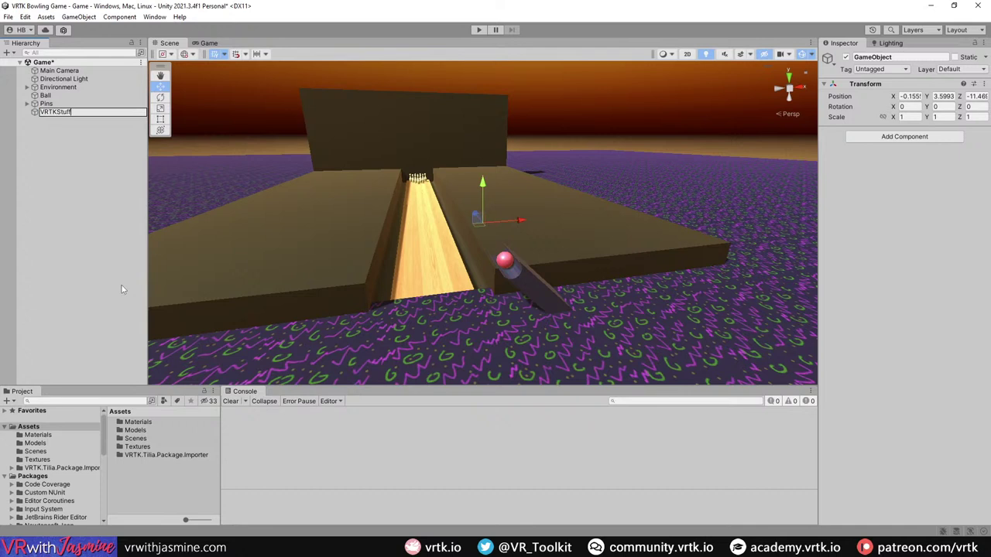
pyautogui.write('tuff')
pyautogui.press('Return')
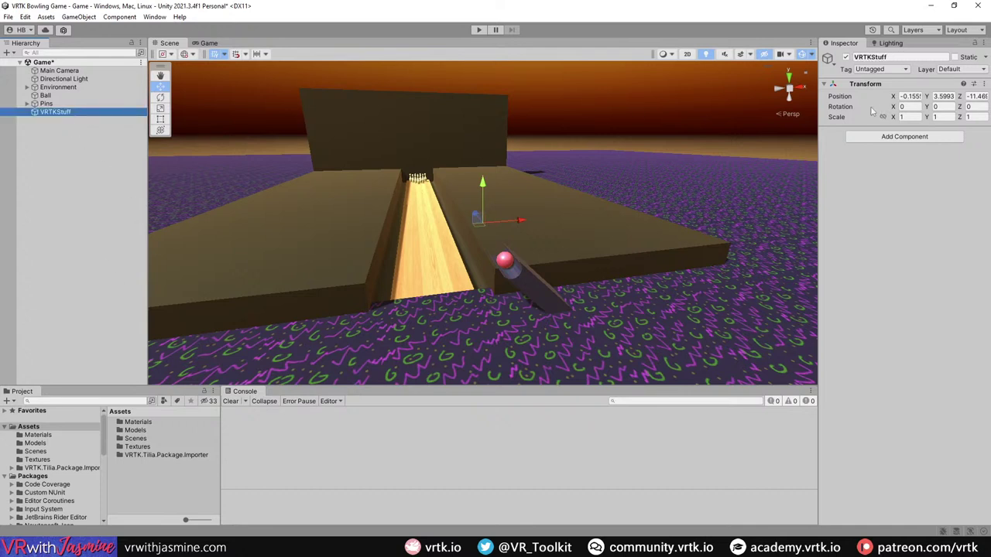
# Step: Set the VRTKStuff object's position to 0, 0, 0
pyautogui.click(920, 97)
pyautogui.write('0')
pyautogui.press('Tab')
pyautogui.write('0')
pyautogui.press('Tab')
pyautogui.write('0')
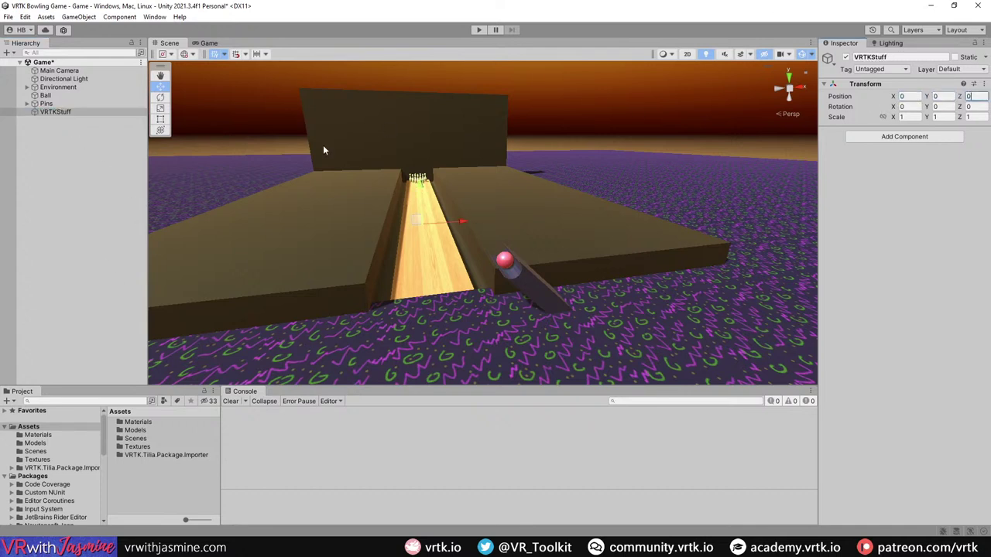
# Step: Add the Tilia CameraRigs.UnityXRPluginFramework prefab as a child of VRTKStuff
pyautogui.rightClick(63, 112)
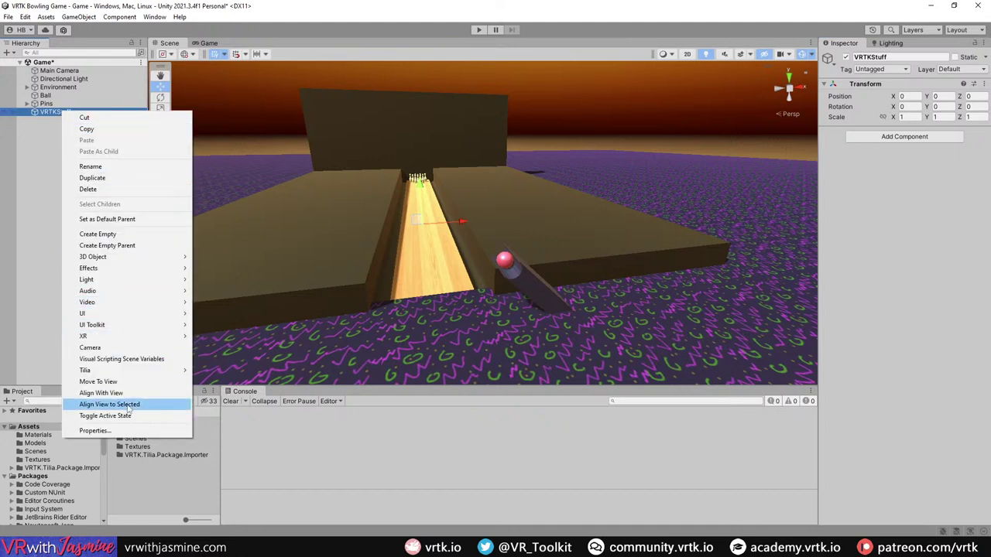
pyautogui.moveTo(123, 372)
pyautogui.moveTo(221, 373)
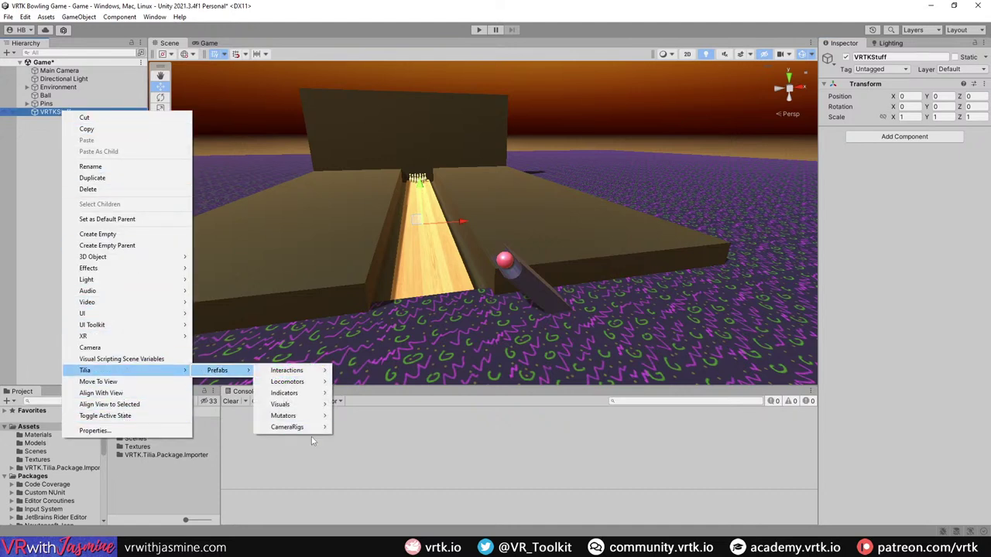
pyautogui.moveTo(309, 428)
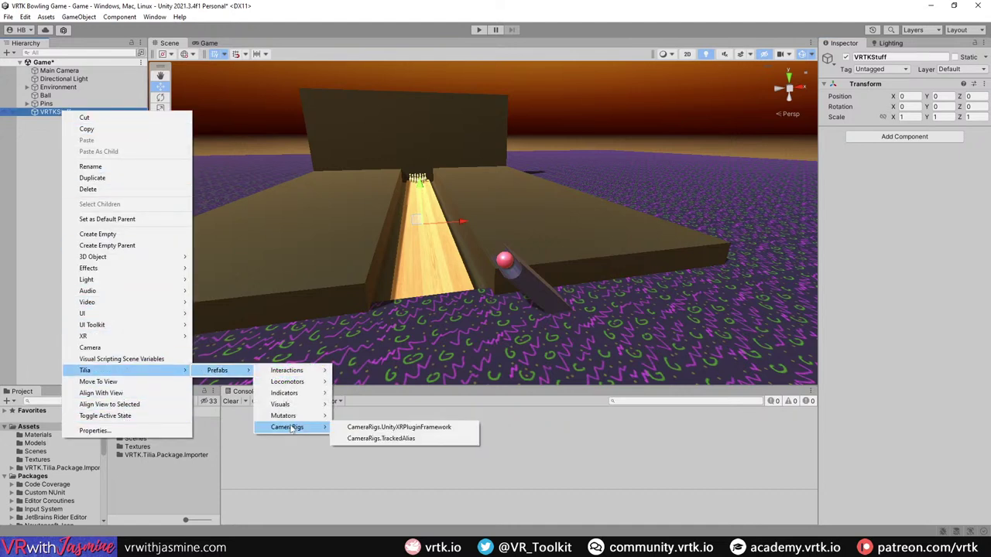
pyautogui.click(453, 429)
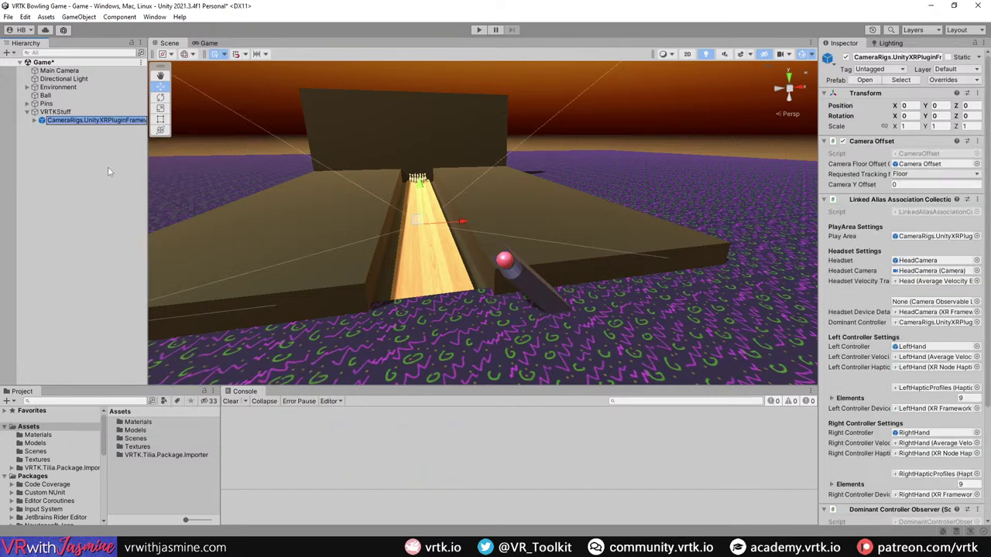
# Step: Add the Tilia CameraRigs.TrackedAlias prefab as a child of VRTKStuff
pyautogui.rightClick(54, 113)
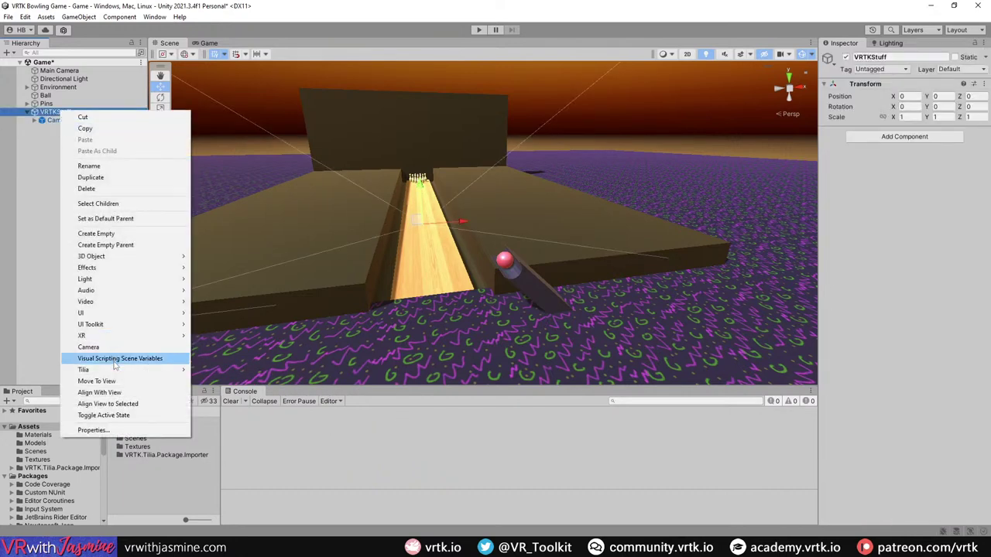
pyautogui.moveTo(163, 370)
pyautogui.moveTo(216, 370)
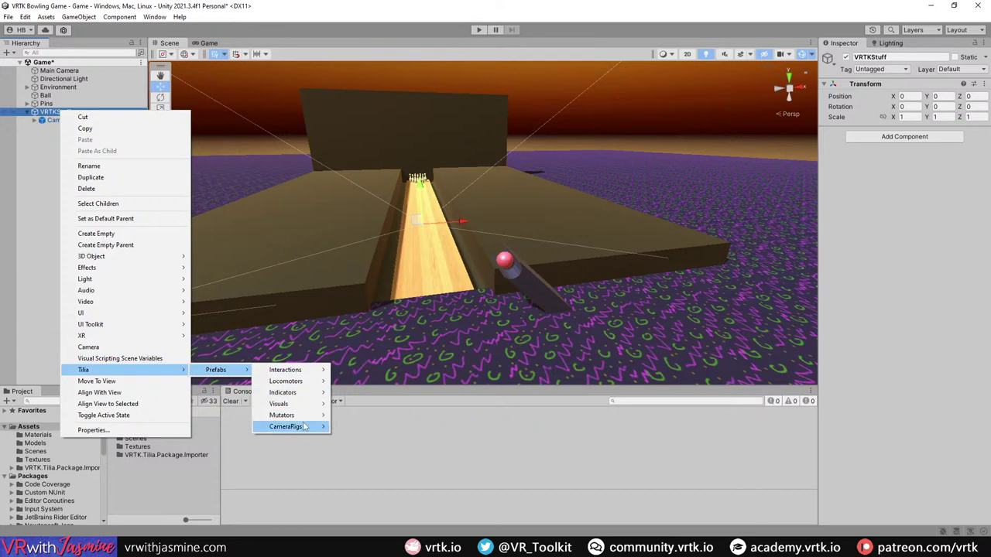
pyautogui.moveTo(300, 427)
pyautogui.click(380, 438)
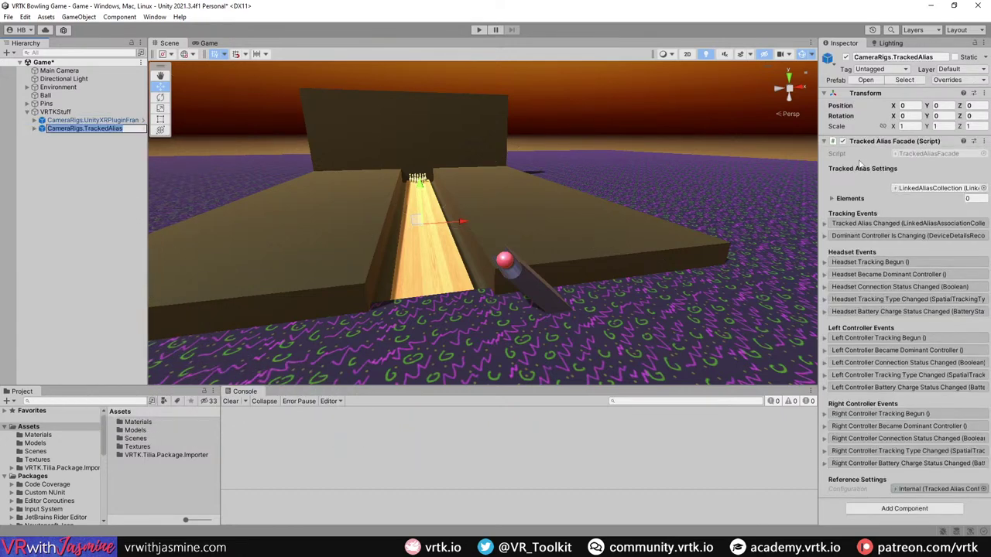
# Step: Give the TrackedAlias settings list 1 element and assign the CameraRigs.UnityXRPluginFramework object to it
pyautogui.click(850, 198)
pyautogui.click(966, 199)
pyautogui.write('1')
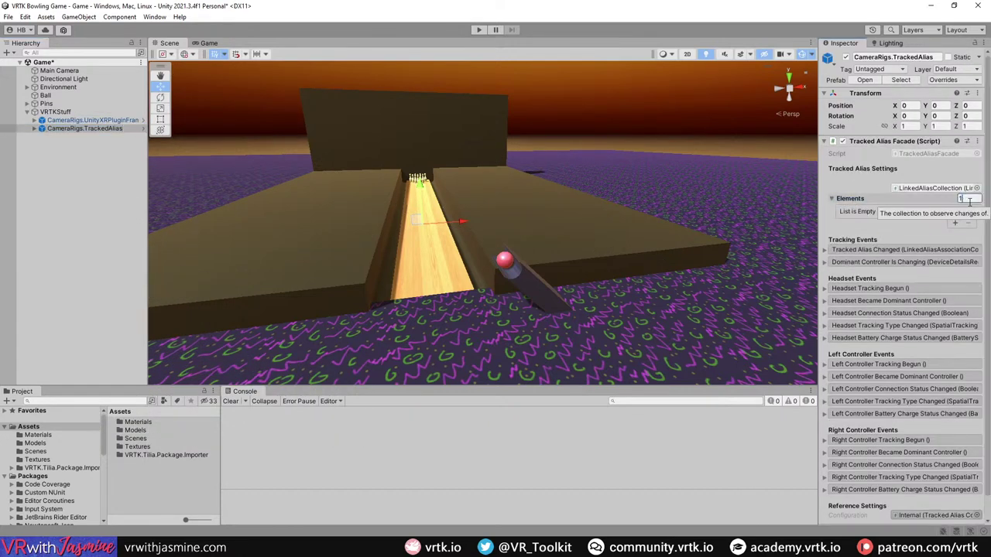
pyautogui.press('Return')
pyautogui.moveTo(85, 121); pyautogui.dragTo(929, 209)
pyautogui.click(79, 172)
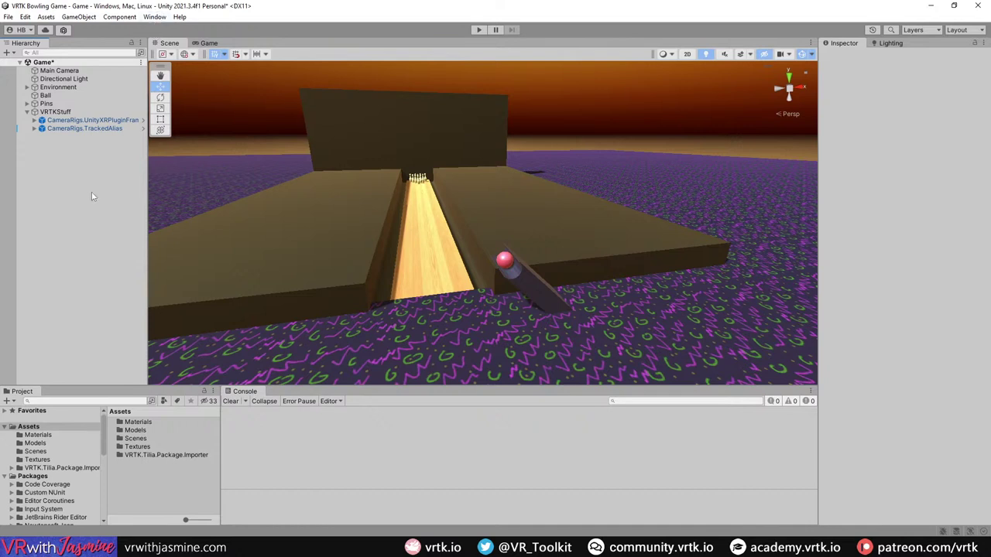
# Step: Import the GenericXR sample of the Tilia Input UnityInputSystem package through the Package Manager
pyautogui.click(164, 18)
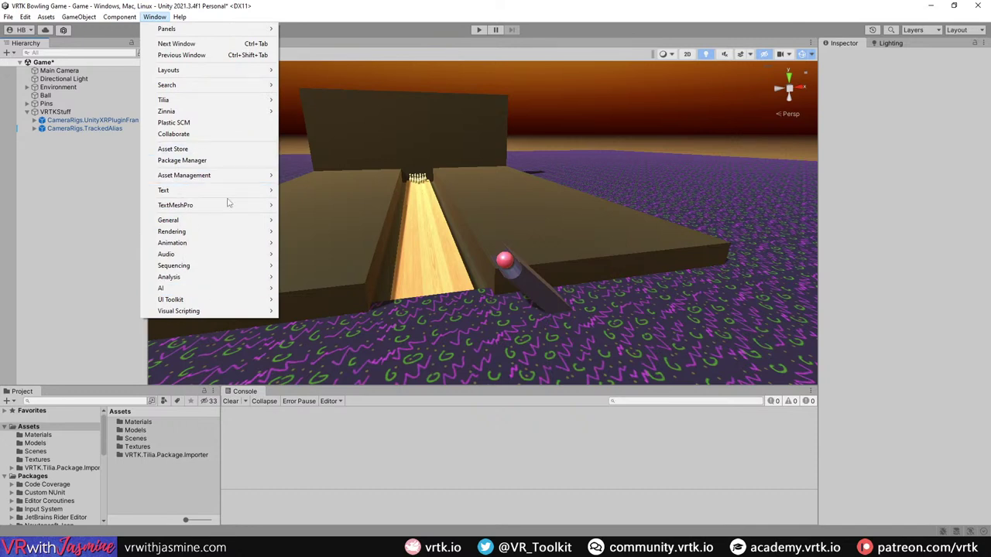
pyautogui.click(182, 160)
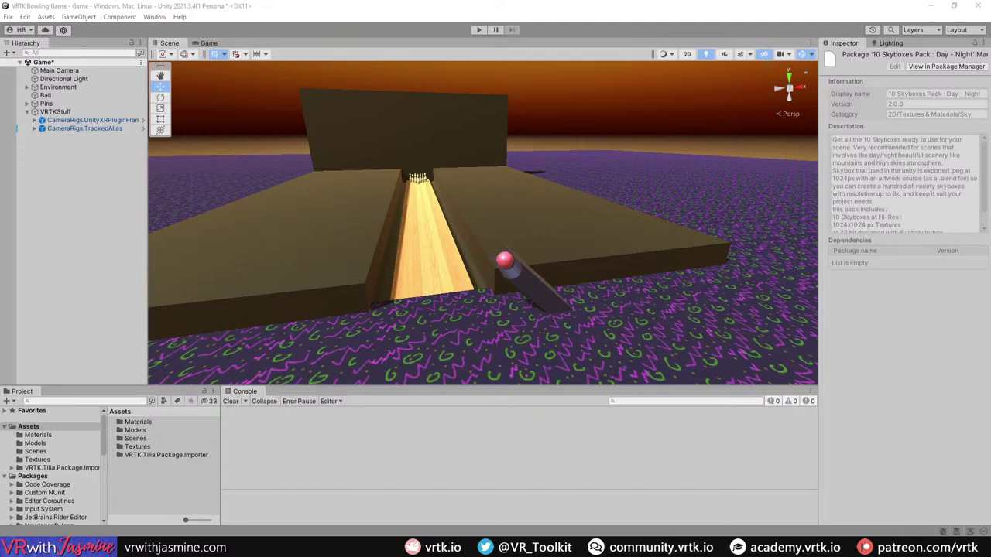
pyautogui.moveTo(744, 64); pyautogui.dragTo(597, 50)
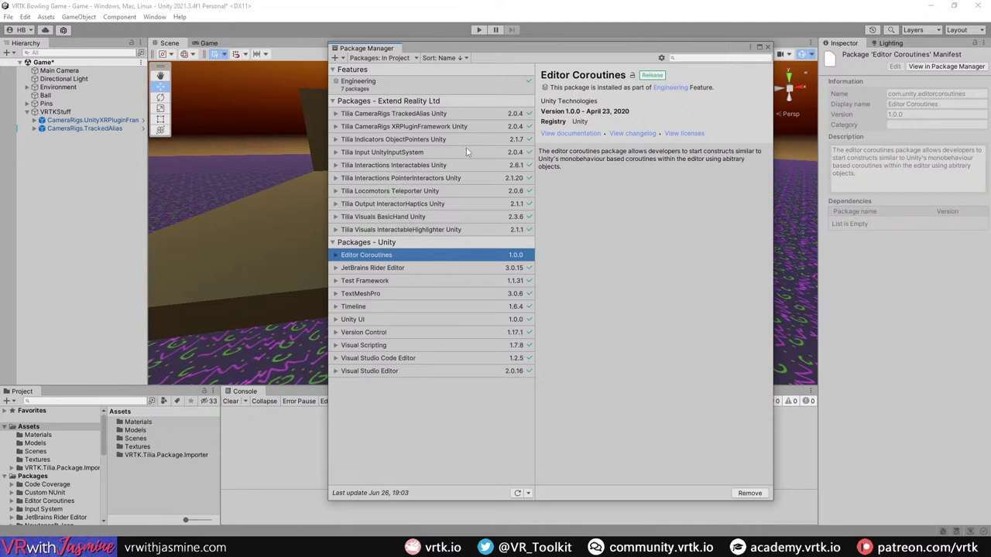
pyautogui.click(425, 152)
pyautogui.click(552, 191)
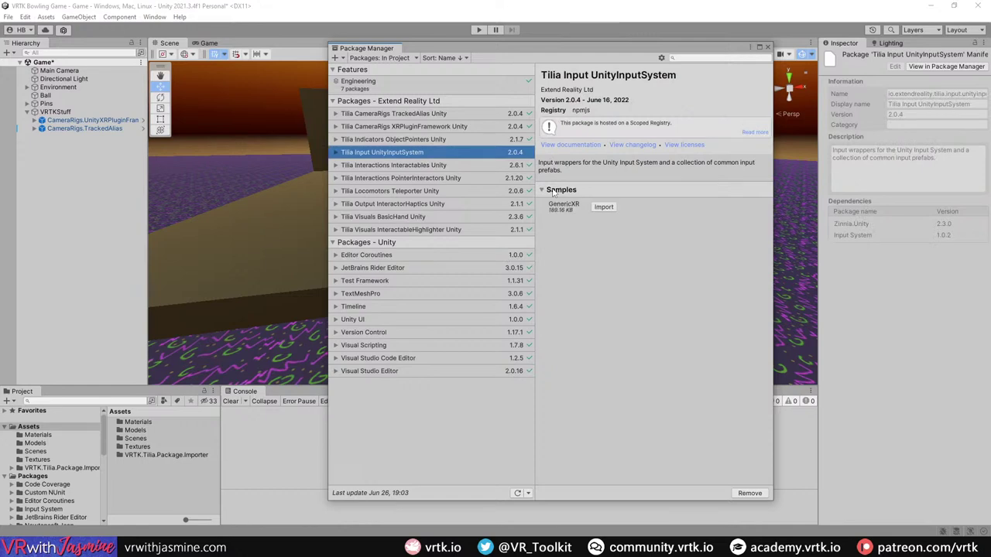
pyautogui.click(604, 207)
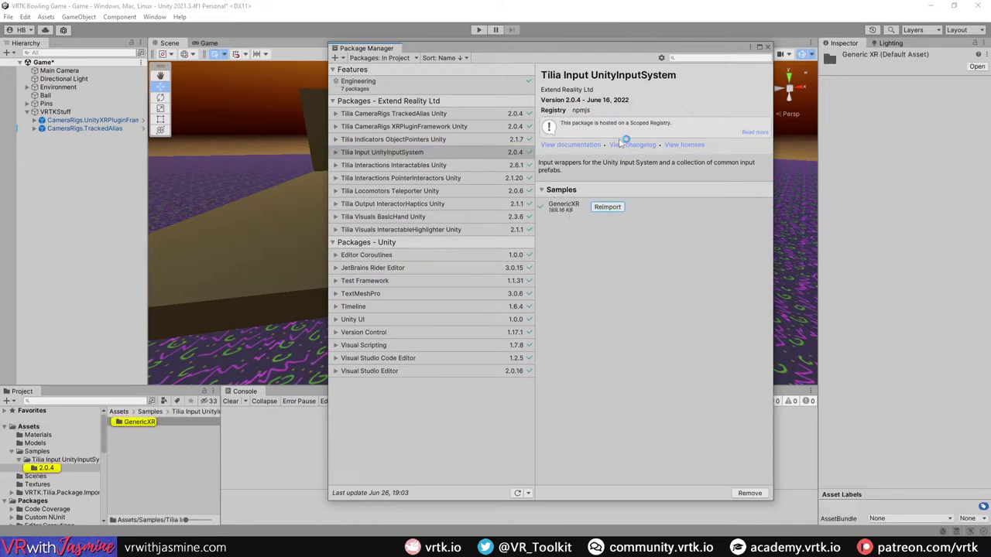
pyautogui.click(767, 48)
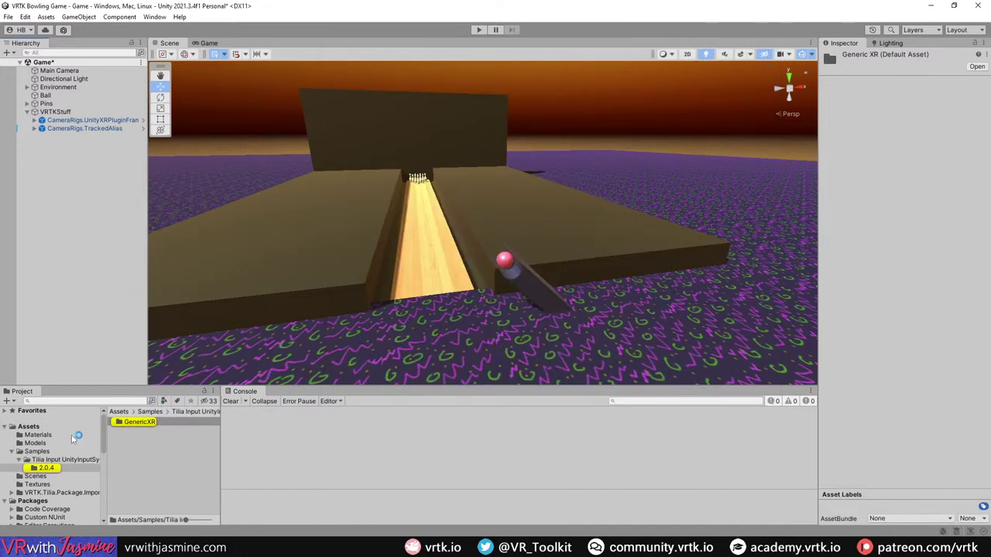
# Step: Add the UnityInputSystem.Mappings.GenericXR prefab from the imported GenericXR sample folder as a child of VRTKStuff
pyautogui.doubleClick(135, 423)
pyautogui.click(158, 430)
pyautogui.moveTo(158, 431); pyautogui.dragTo(73, 113)
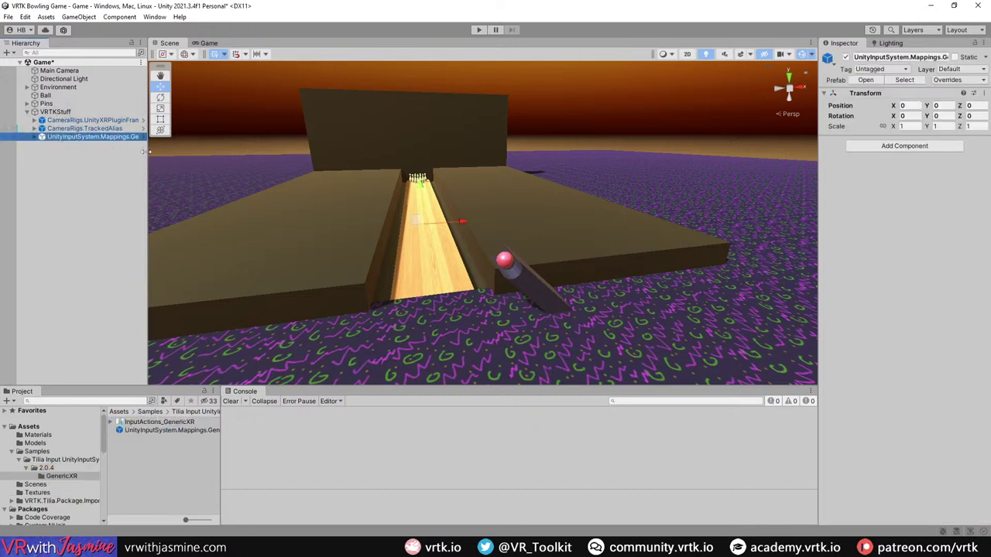
pyautogui.moveTo(147, 151); pyautogui.dragTo(190, 155)
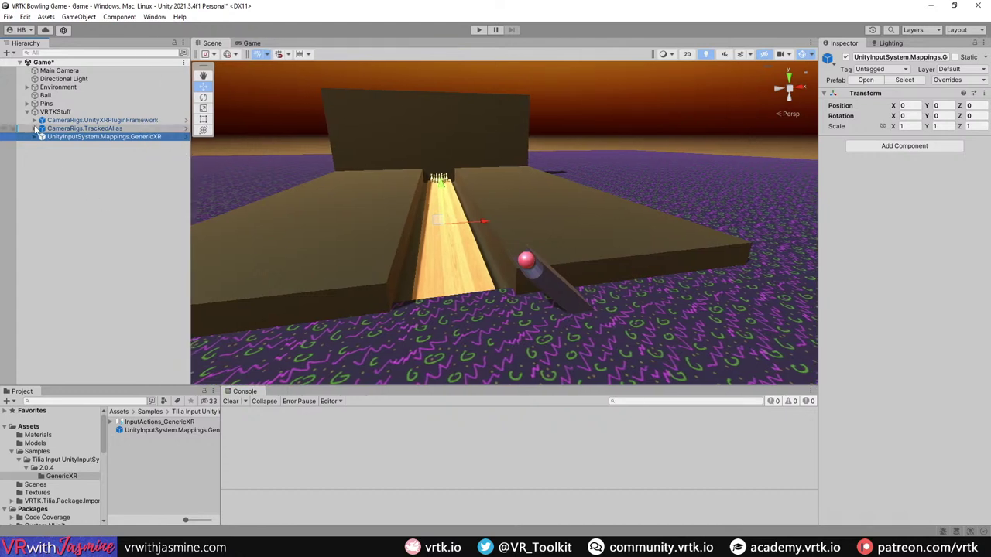
# Step: Add the Tilia Interactions.Interactor prefab as a child of LeftControllerAlias in the TrackedAlias rig
pyautogui.click(34, 128)
pyautogui.click(42, 136)
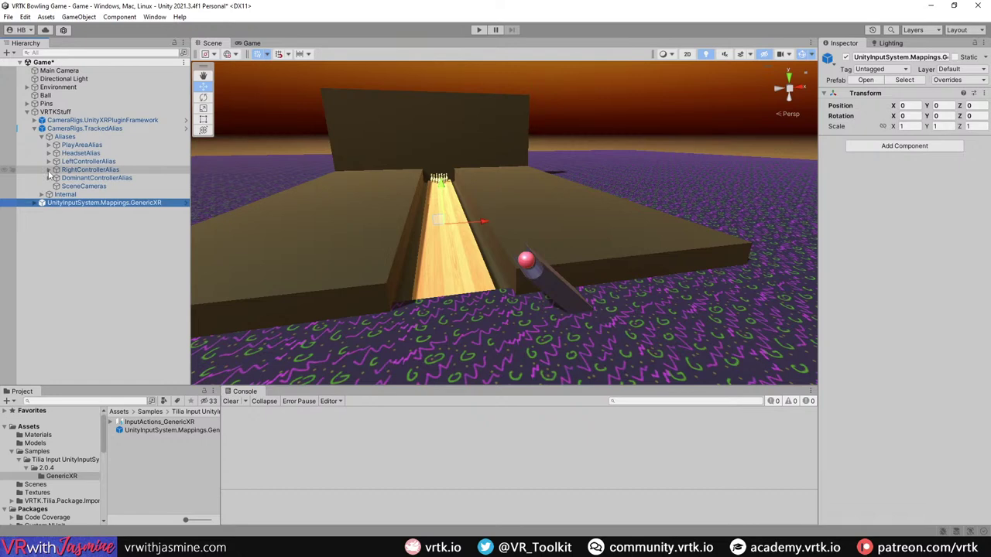
pyautogui.click(48, 170)
pyautogui.click(48, 161)
pyautogui.rightClick(101, 161)
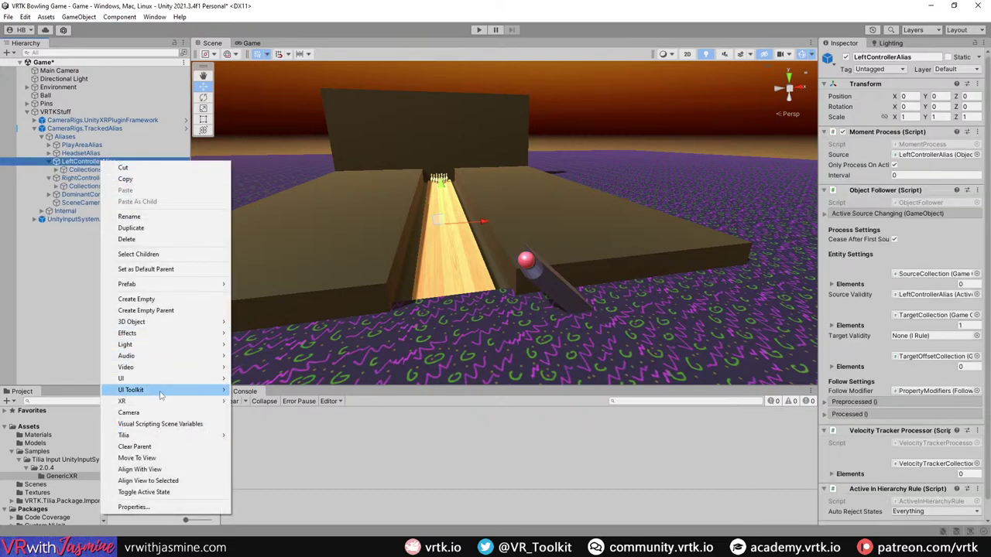
pyautogui.moveTo(164, 394)
pyautogui.moveTo(171, 437)
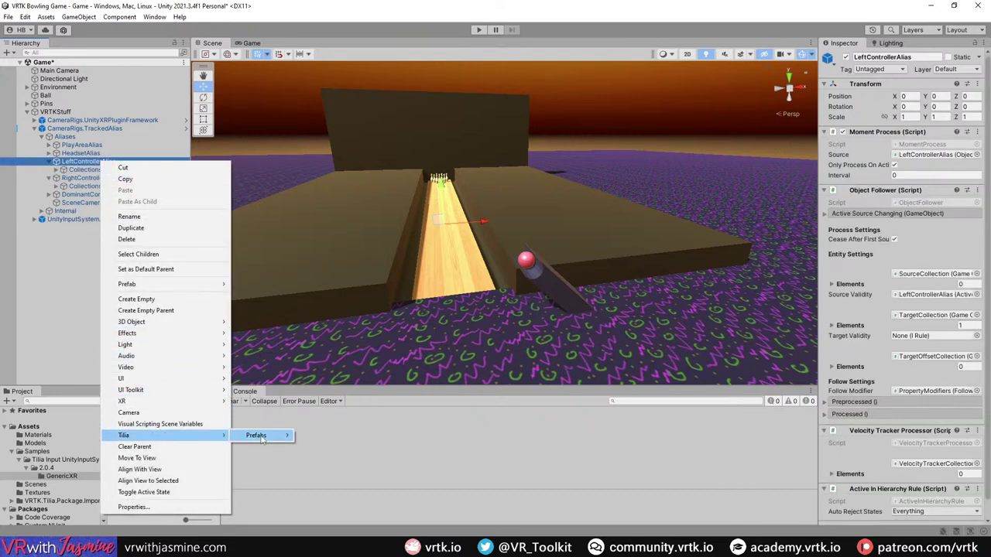
pyautogui.moveTo(264, 441)
pyautogui.moveTo(351, 441)
pyautogui.moveTo(414, 440)
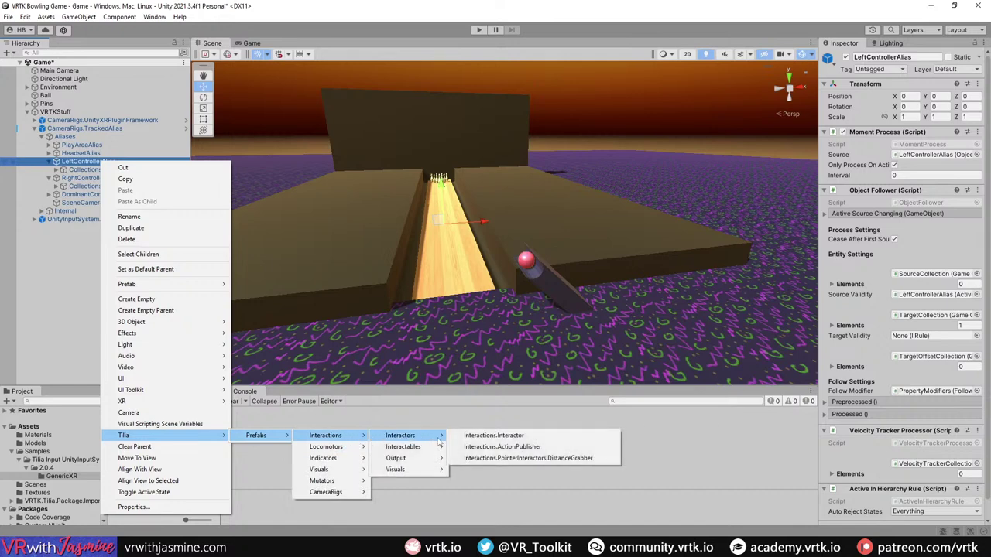
pyautogui.click(529, 438)
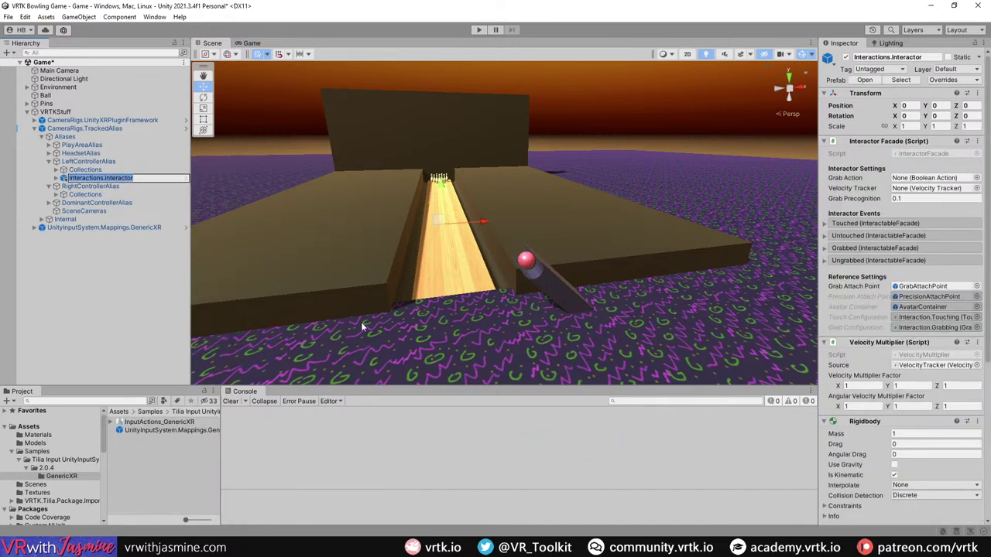
# Step: Rename the new interactor under LeftControllerAlias to Left.Interactor
pyautogui.press('Home')
pyautogui.hotkey('ctrl', 'shift', 'Right')
pyautogui.write('Left')
pyautogui.press('Return')
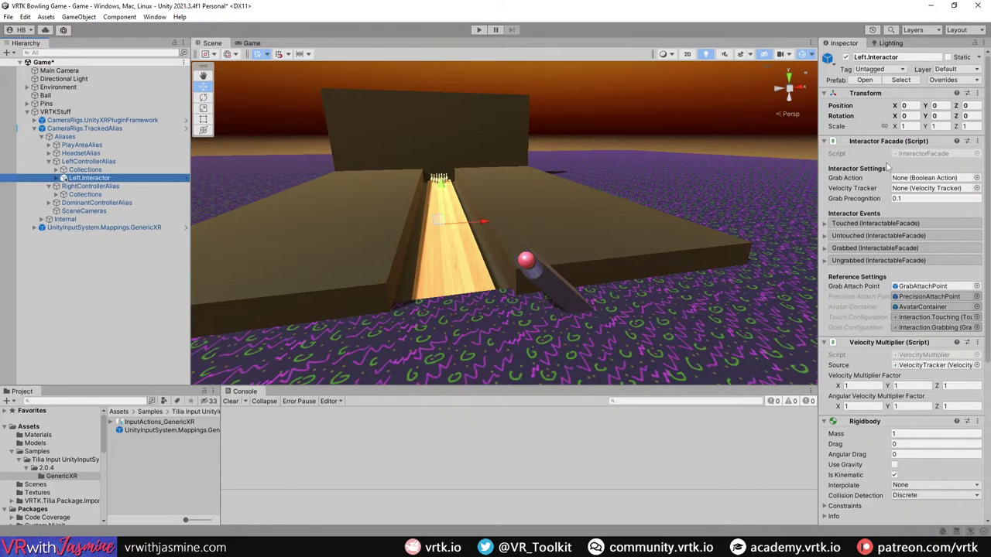
# Step: Assign LeftControllerAlias as Left.Interactor's velocity tracker and LeftGrip_Press from the GenericXR input mappings as its grab action
pyautogui.moveTo(85, 161); pyautogui.dragTo(931, 198)
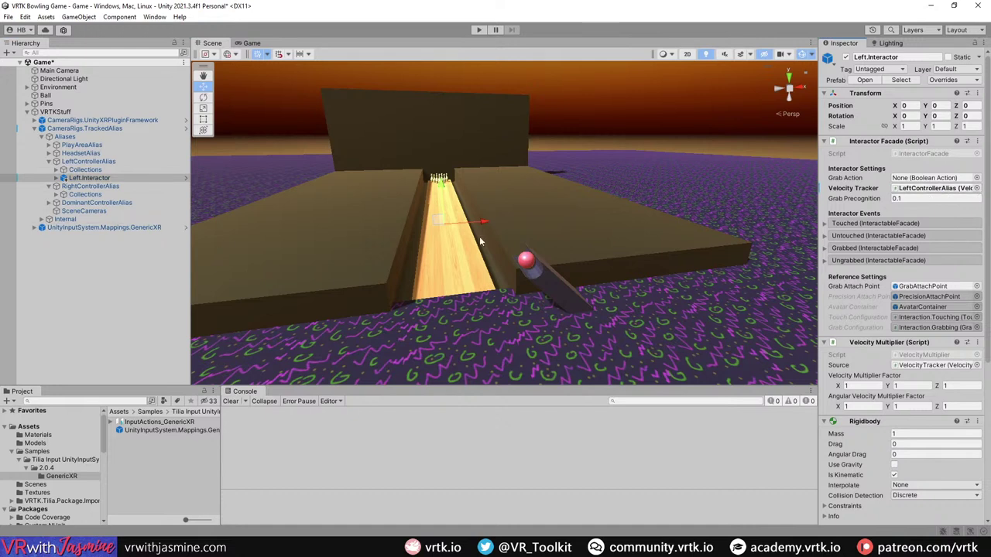
pyautogui.click(35, 228)
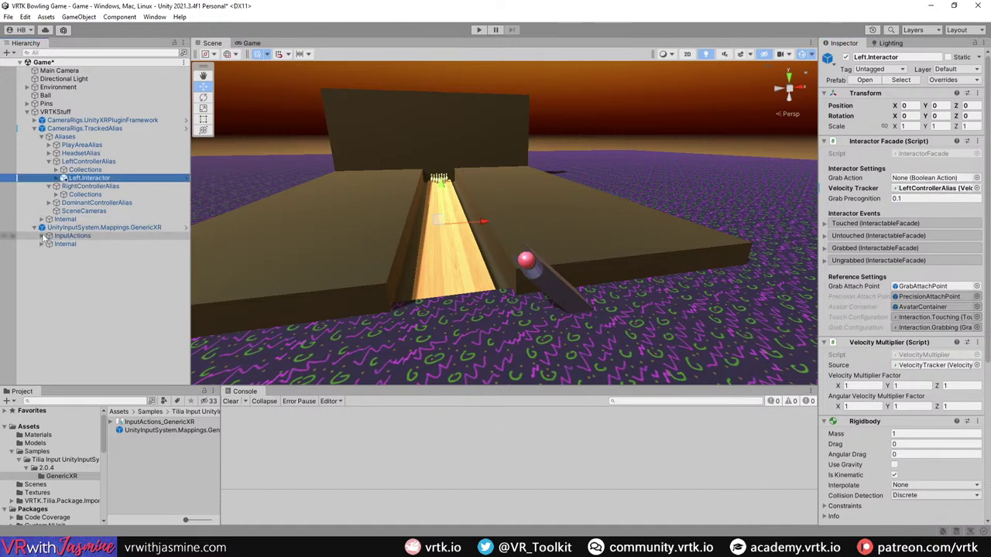
pyautogui.click(42, 235)
pyautogui.click(51, 245)
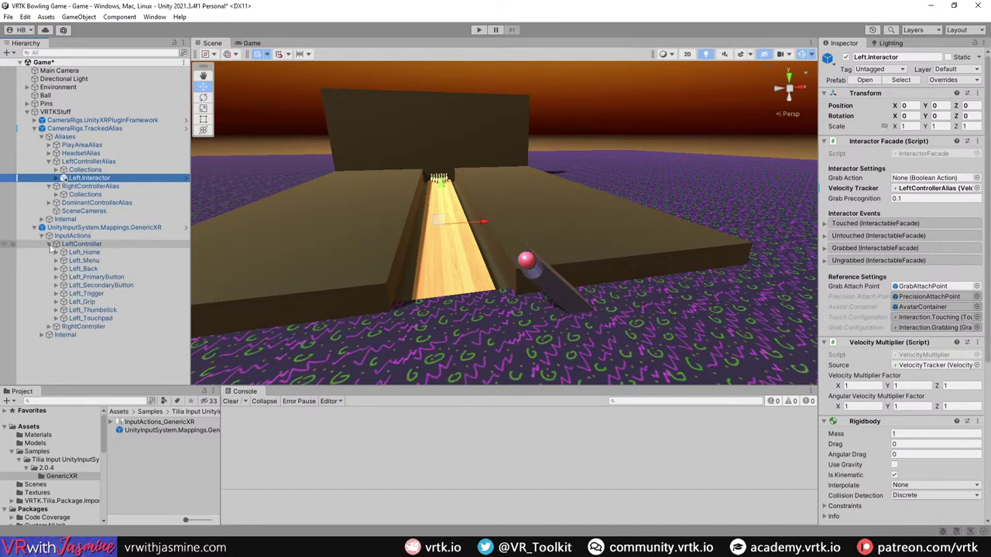
pyautogui.click(56, 302)
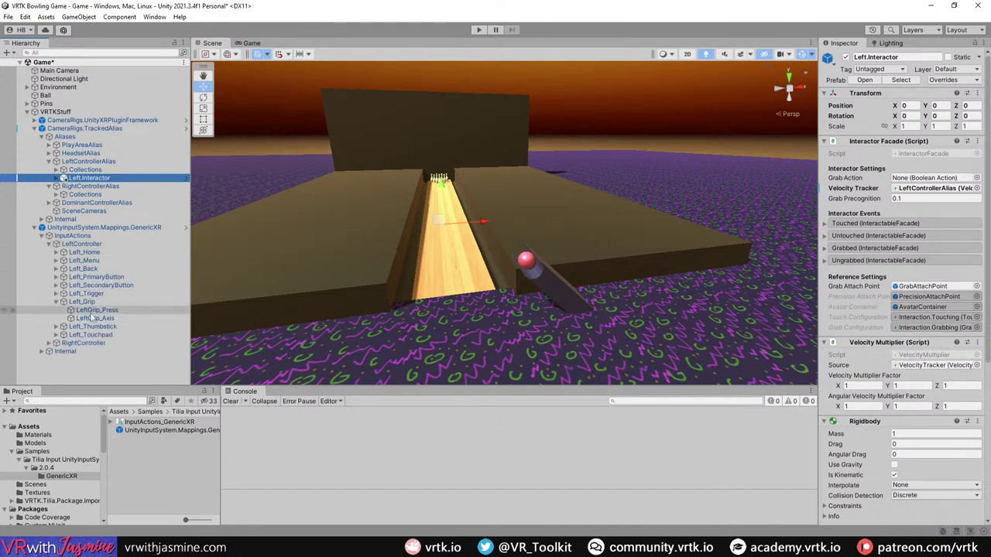
pyautogui.moveTo(97, 311); pyautogui.dragTo(929, 178)
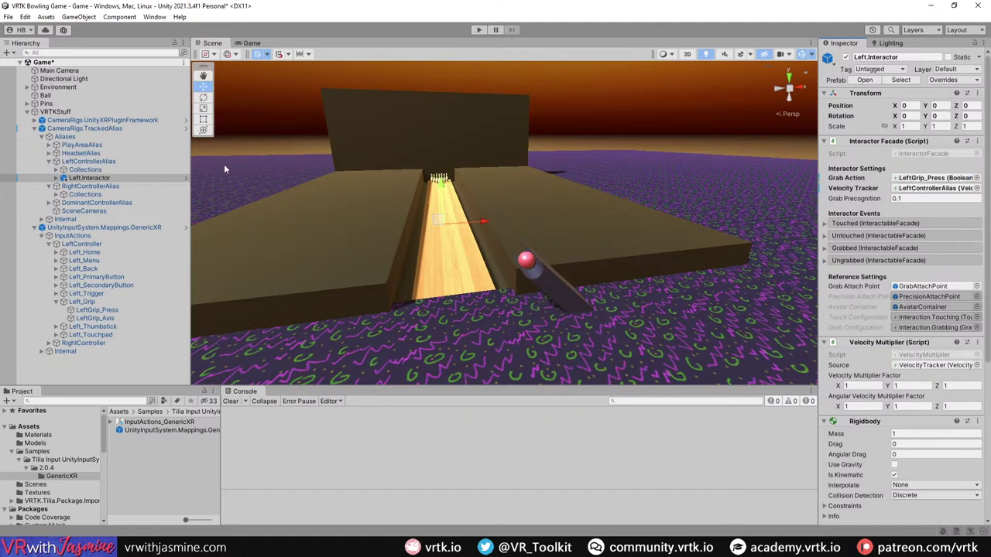
# Step: Place a copy of Left.Interactor under RightControllerAlias and rename it Right.Interactor
pyautogui.click(92, 187)
pyautogui.hotkey('ctrl', 'shift', 'v')
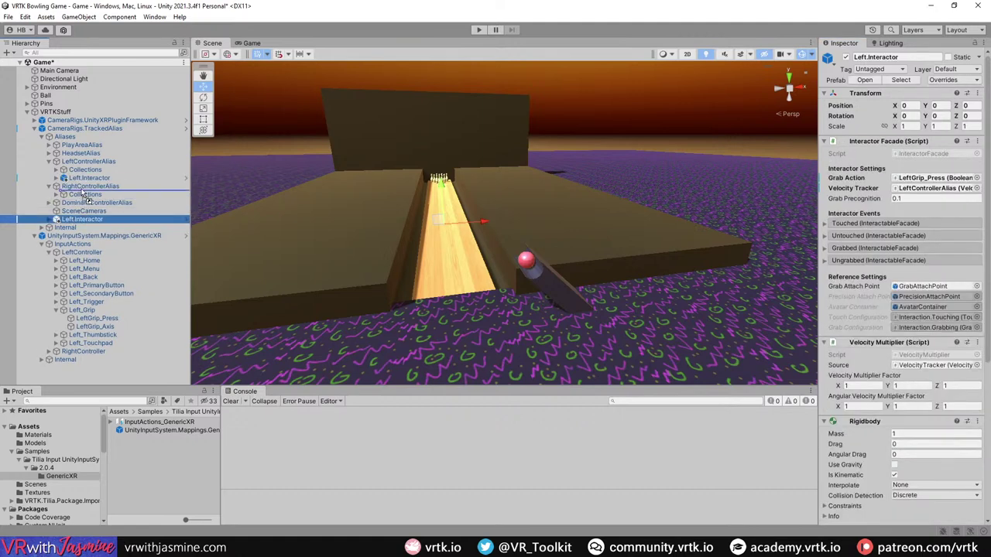
pyautogui.press('F2')
pyautogui.press('Home')
pyautogui.press('Delete')
pyautogui.press('Delete')
pyautogui.press('Delete')
pyautogui.press('Delete')
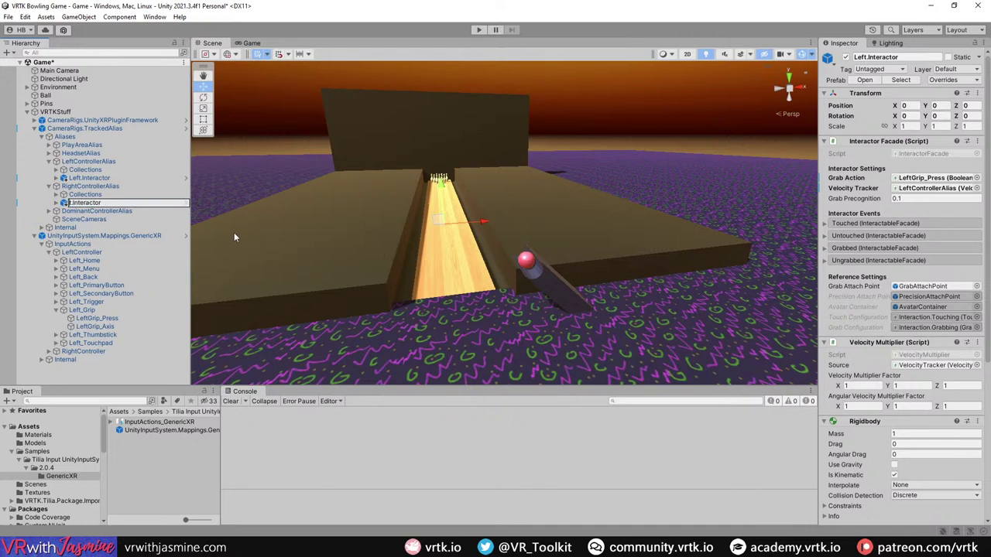
pyautogui.write('Right.')
pyautogui.press('Return')
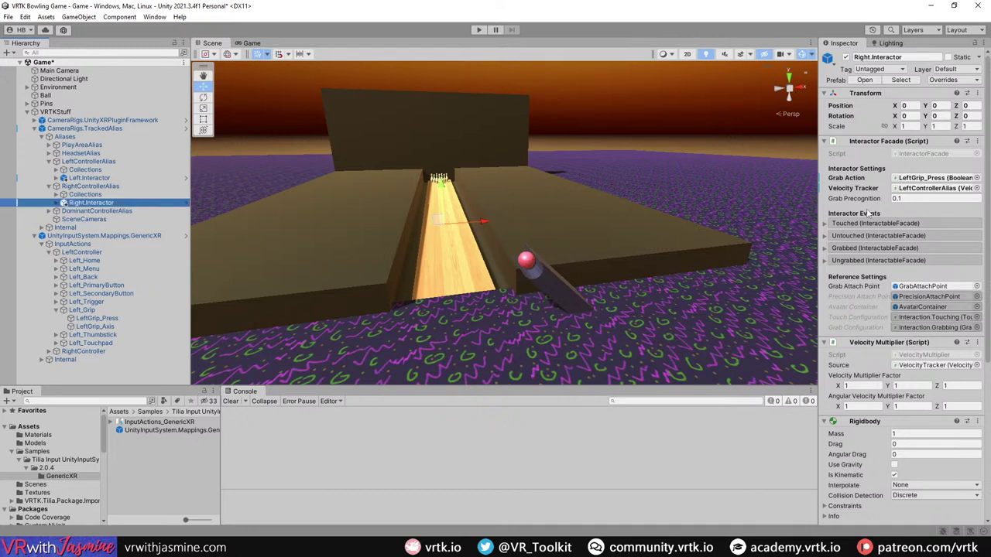
# Step: Assign RightControllerAlias as Right.Interactor's velocity tracker and RightGrip_Press as its grab action, then collapse the rig and mappings hierarchies
pyautogui.moveTo(97, 203); pyautogui.dragTo(960, 193)
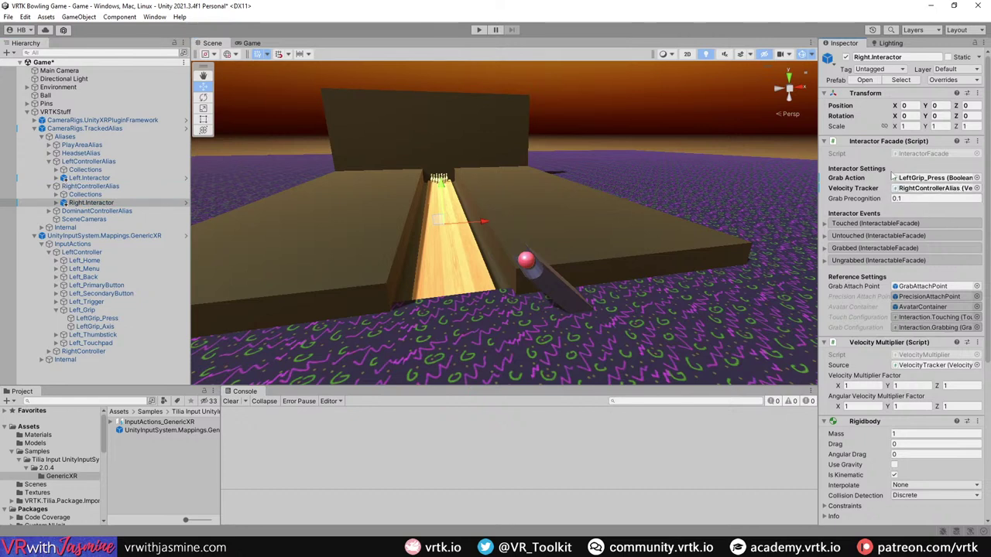
pyautogui.click(51, 252)
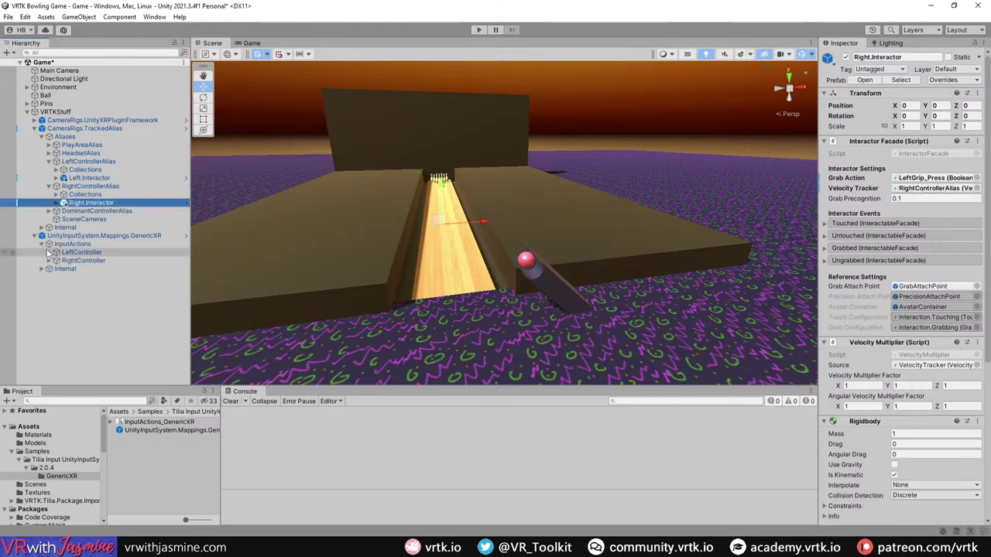
pyautogui.click(56, 261)
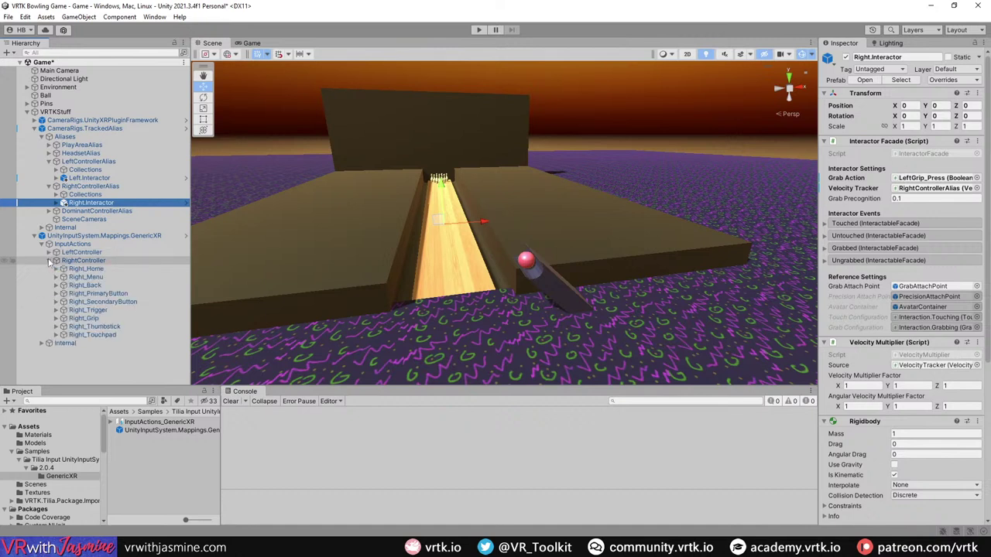
pyautogui.click(56, 318)
pyautogui.click(99, 327)
pyautogui.moveTo(105, 333); pyautogui.dragTo(933, 179)
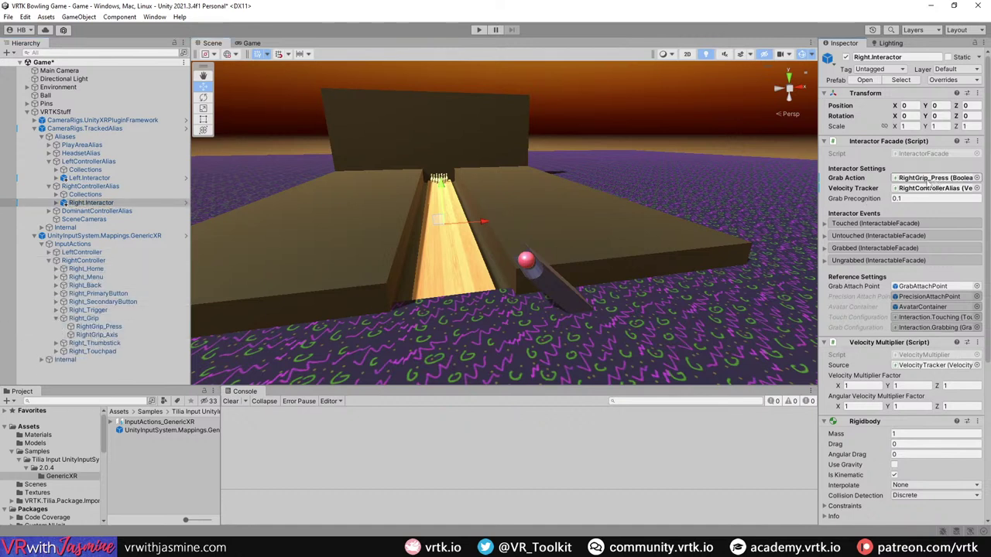
pyautogui.click(34, 235)
pyautogui.click(34, 128)
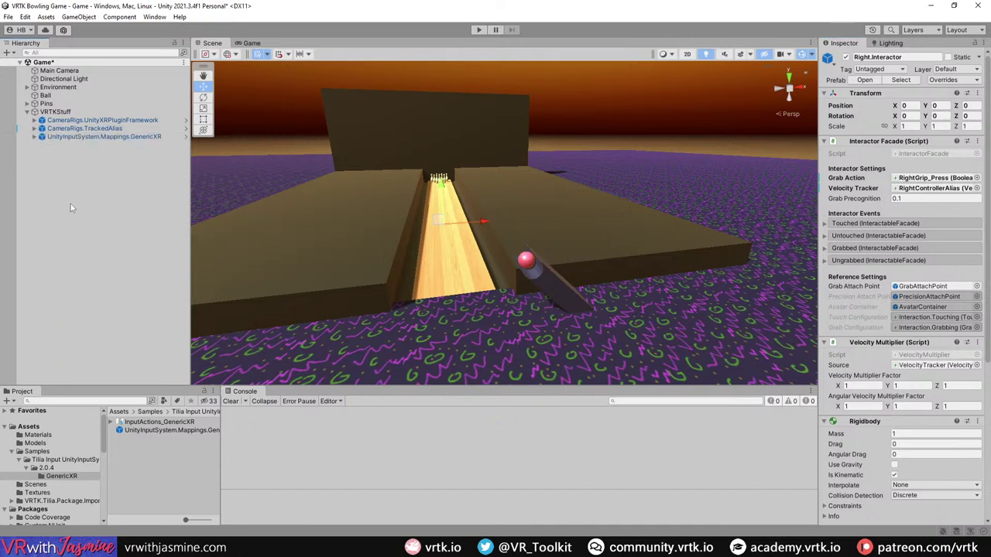
pyautogui.click(69, 203)
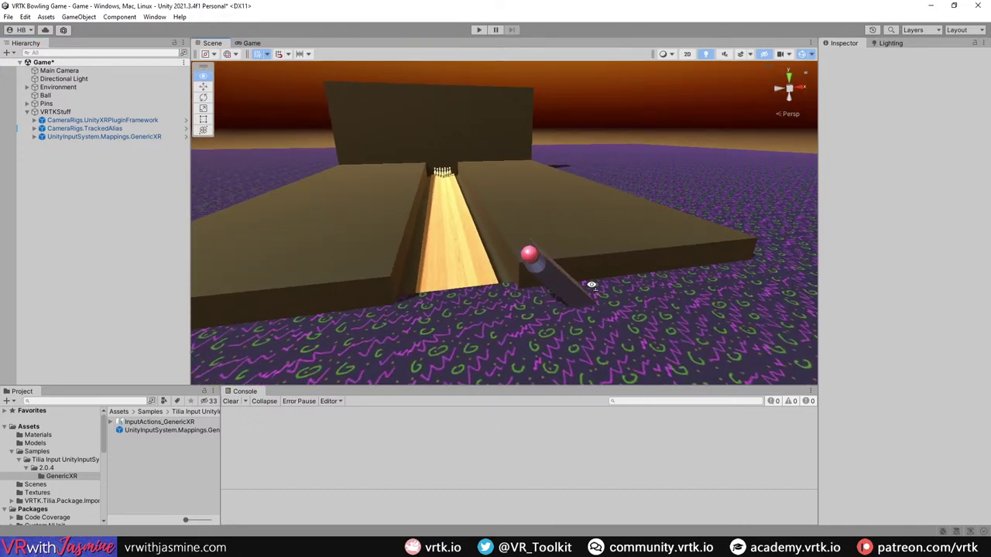
# Step: Add the Tilia Locomotors.Teleporter.Instant prefab as a child of VRTKStuff, keeping its default name
pyautogui.rightClick(66, 113)
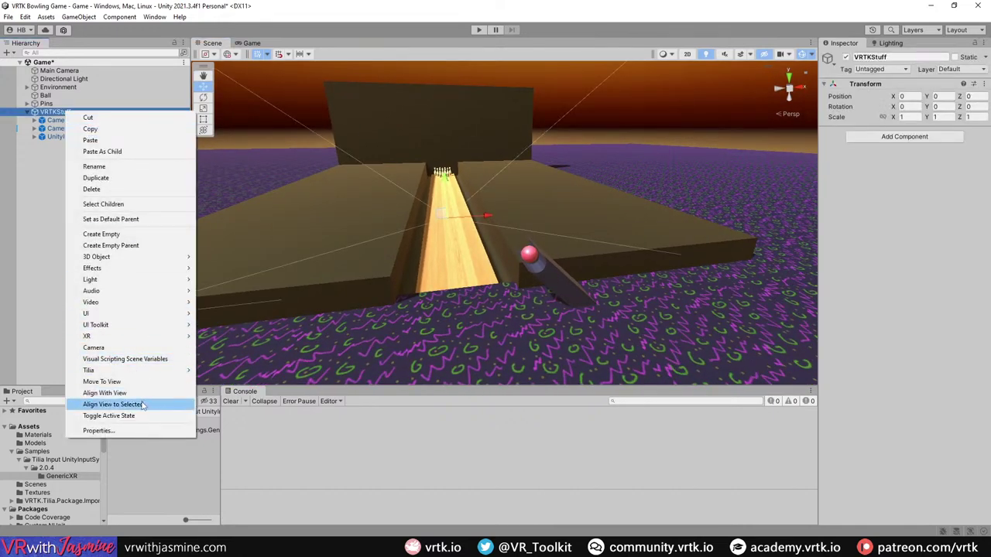
pyautogui.moveTo(153, 370)
pyautogui.moveTo(233, 371)
pyautogui.moveTo(326, 383)
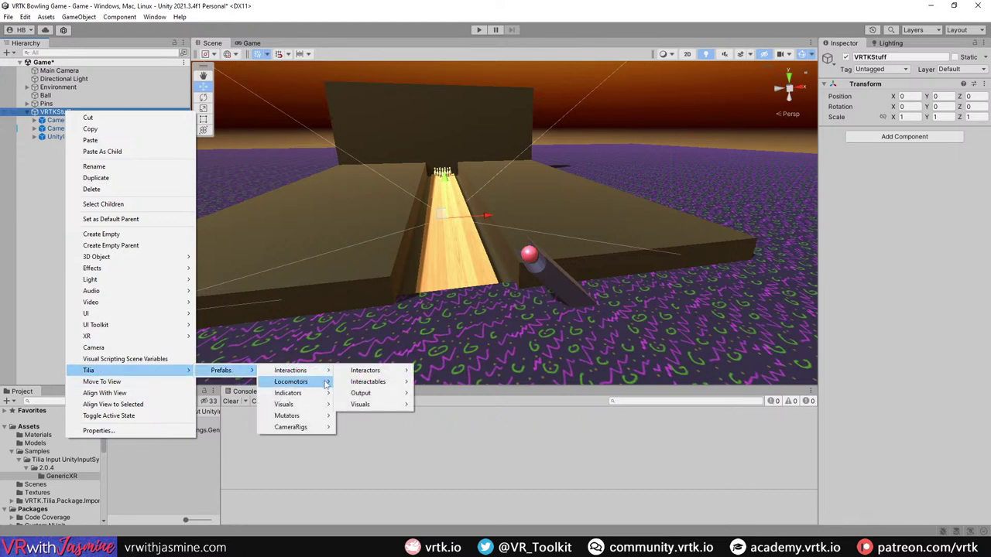
pyautogui.moveTo(370, 383)
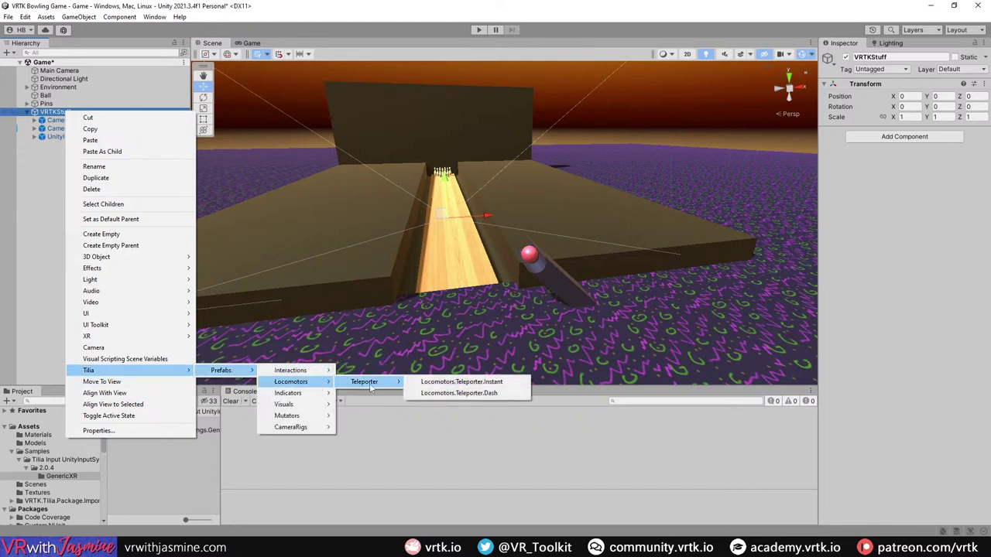
pyautogui.click(509, 383)
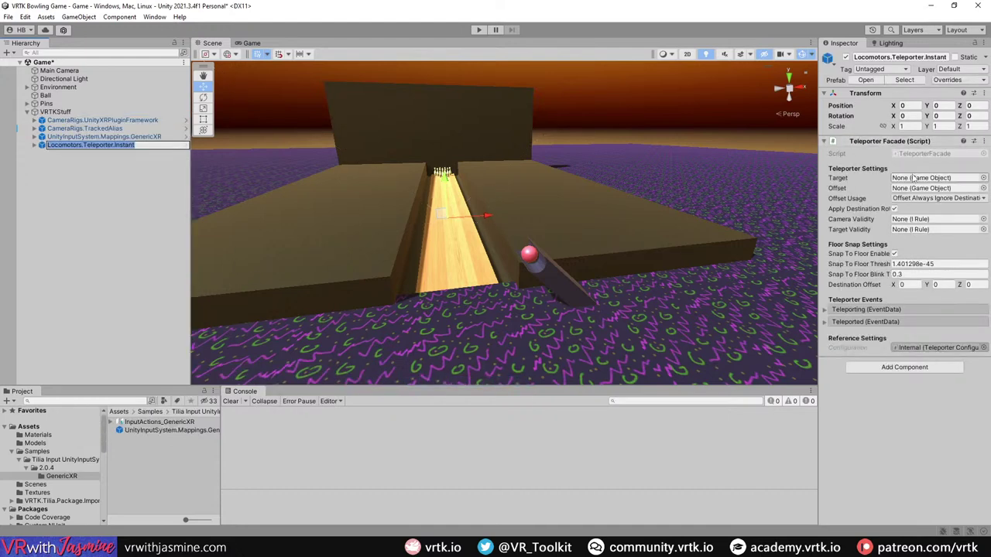
pyautogui.press('Return')
# Step: Set the instant teleporter's target to PlayAreaAlias and its offset to HeadsetAlias
pyautogui.click(34, 128)
pyautogui.click(48, 161)
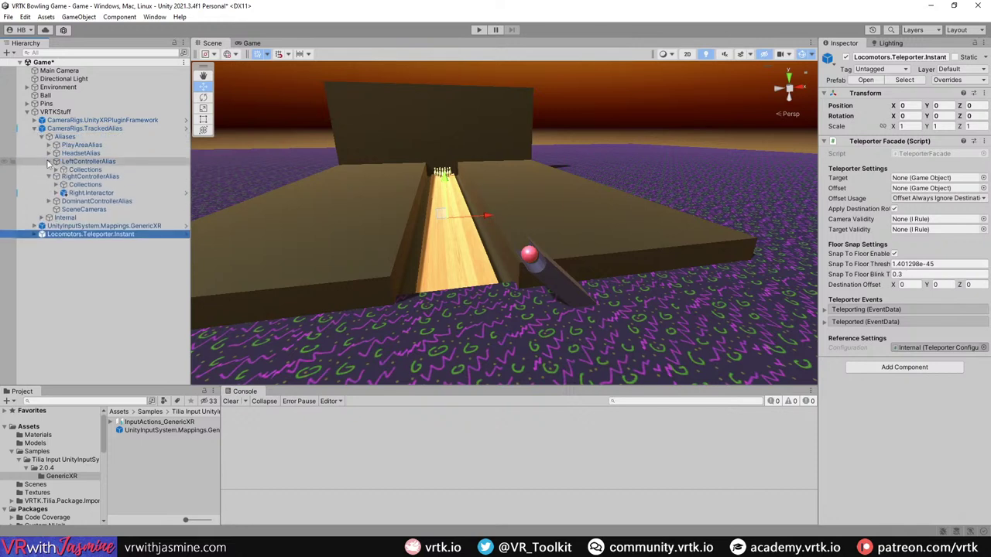
pyautogui.click(49, 170)
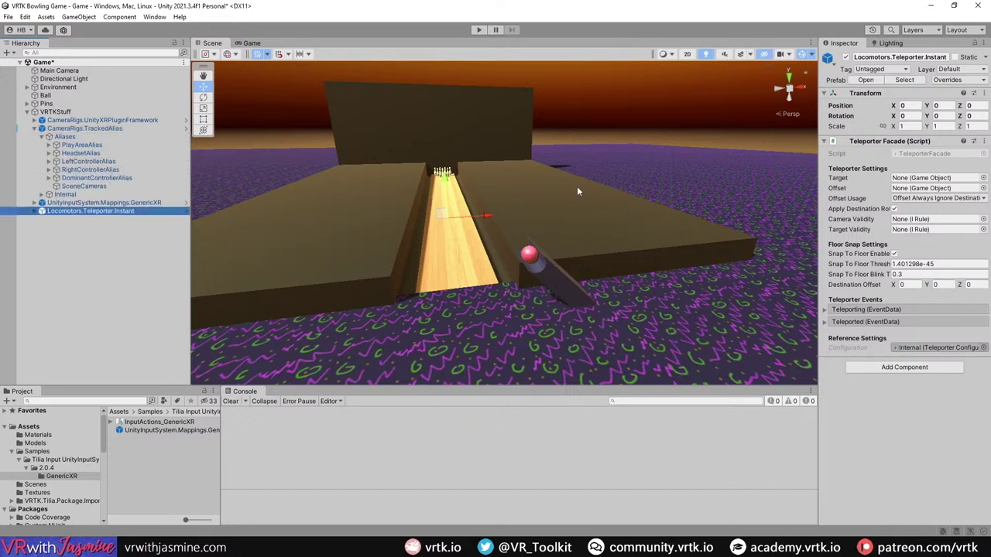
pyautogui.moveTo(81, 145); pyautogui.dragTo(913, 178)
pyautogui.moveTo(77, 153); pyautogui.dragTo(915, 188)
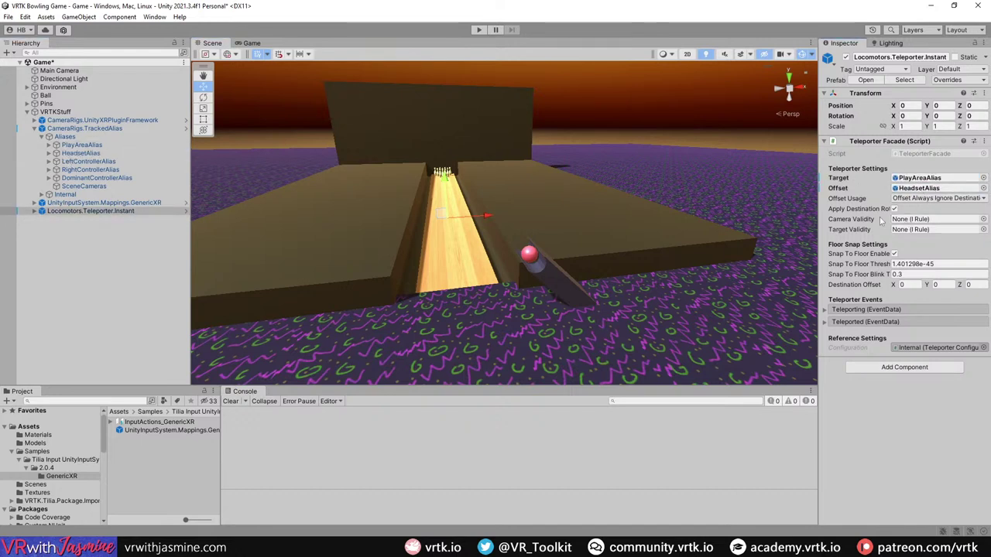
# Step: Assign SceneCameras as the instant teleporter's camera validity rule
pyautogui.moveTo(84, 187); pyautogui.dragTo(933, 220)
pyautogui.click(90, 236)
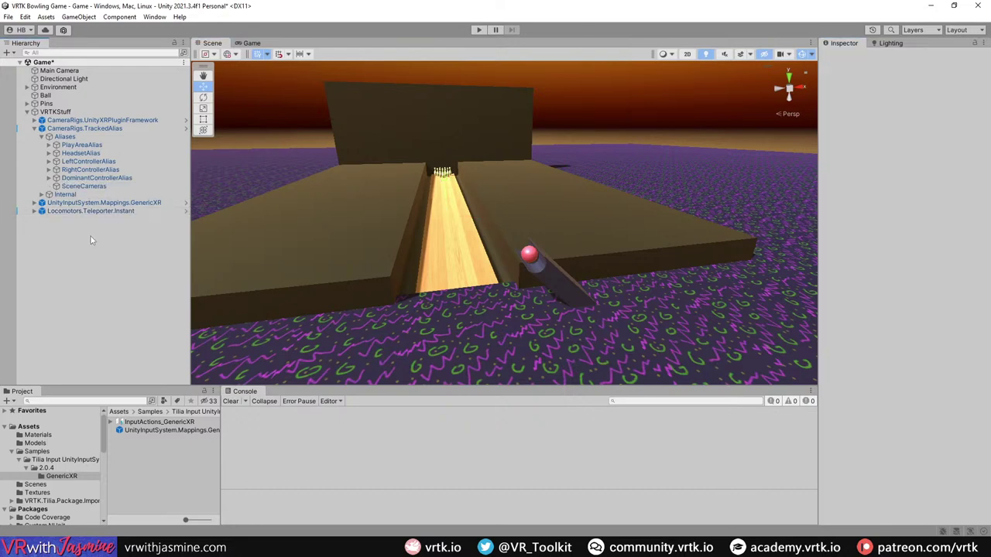
pyautogui.click(90, 210)
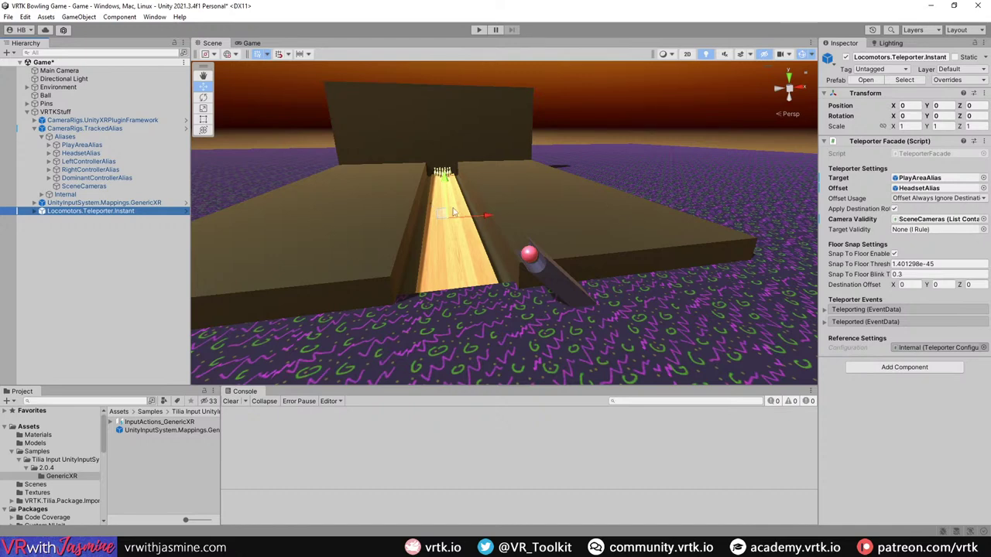
pyautogui.moveTo(453, 213); pyautogui.dragTo(385, 251, button='right')
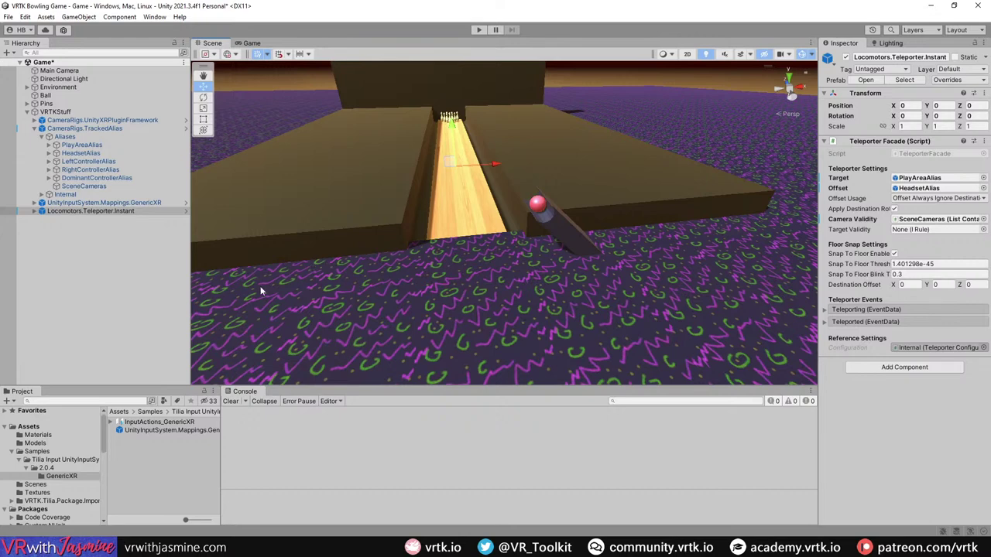
# Step: Add the Tilia Indicators.ObjectPointers.Curved prefab as a child of VRTKStuff
pyautogui.click(34, 128)
pyautogui.rightClick(80, 168)
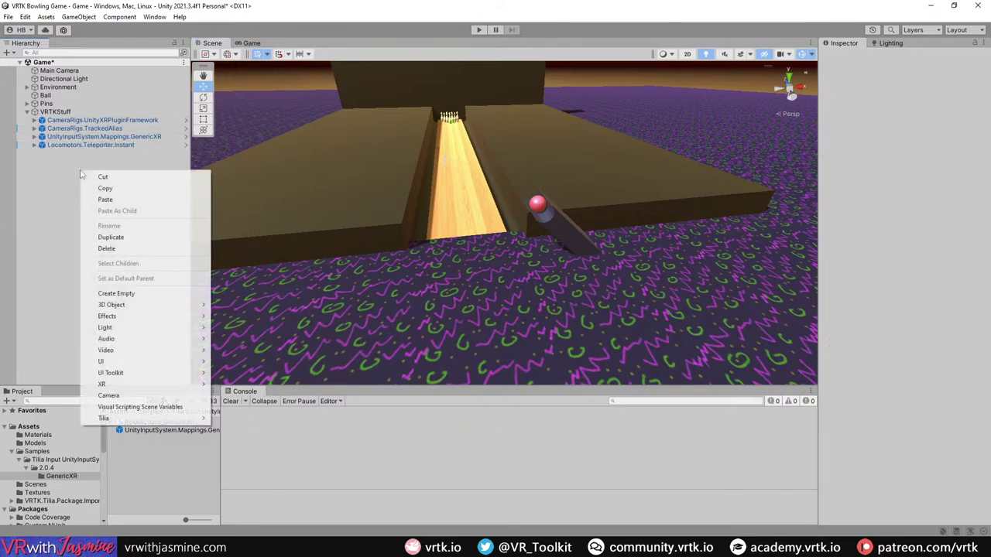
pyautogui.rightClick(69, 115)
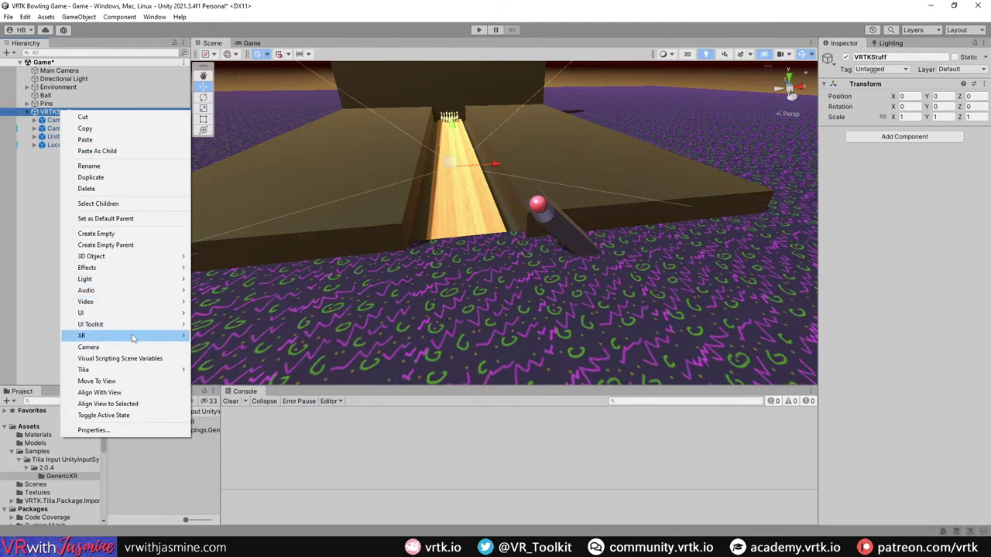
pyautogui.moveTo(131, 338)
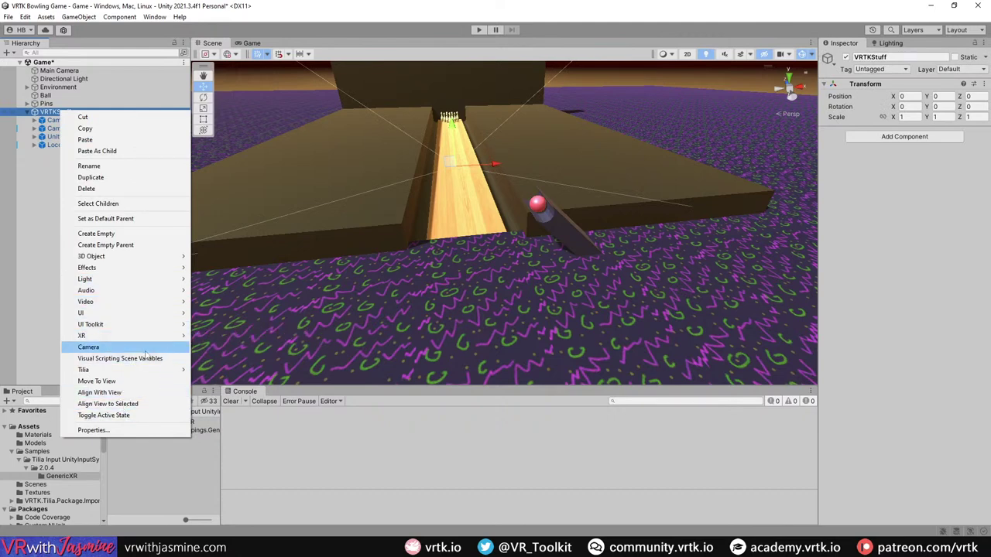
pyautogui.moveTo(245, 373)
pyautogui.moveTo(314, 395)
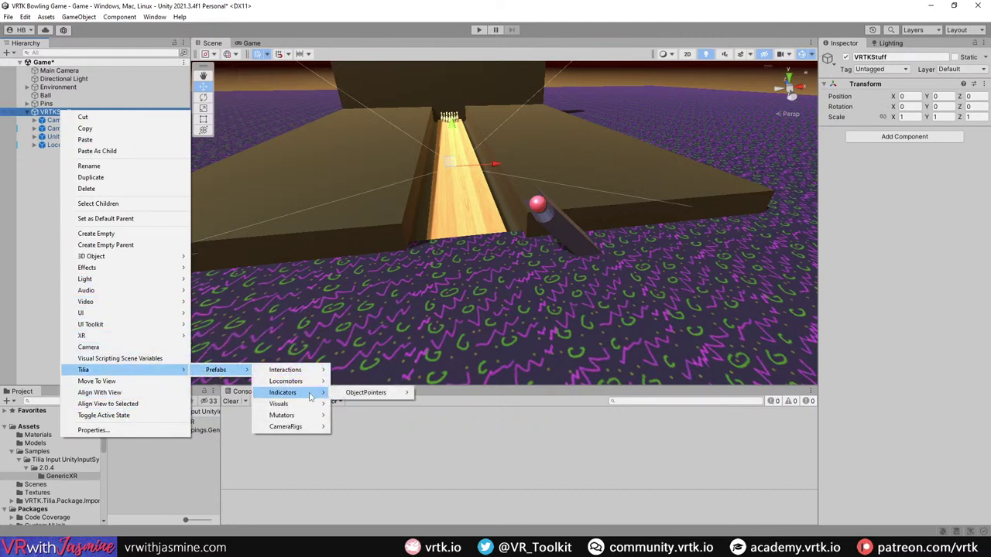
pyautogui.moveTo(367, 393)
pyautogui.click(475, 404)
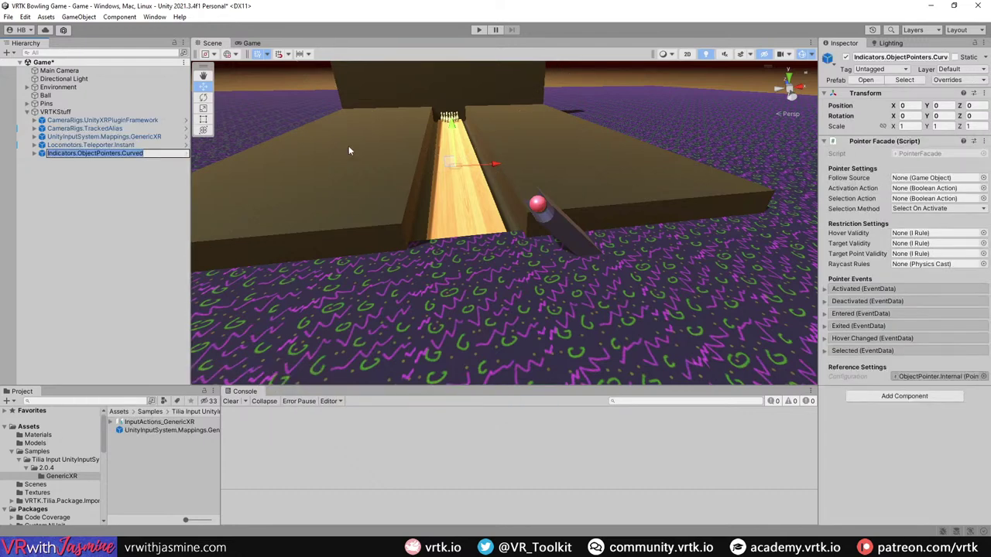
# Step: Set the curved pointer's follow source to LeftControllerAlias from the tracked alias rig
pyautogui.click(35, 129)
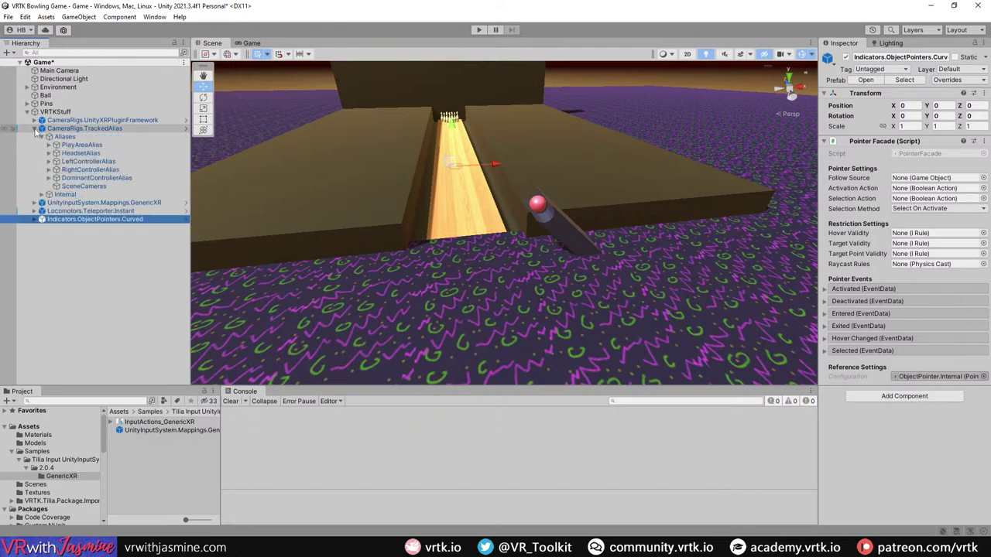
pyautogui.click(89, 171)
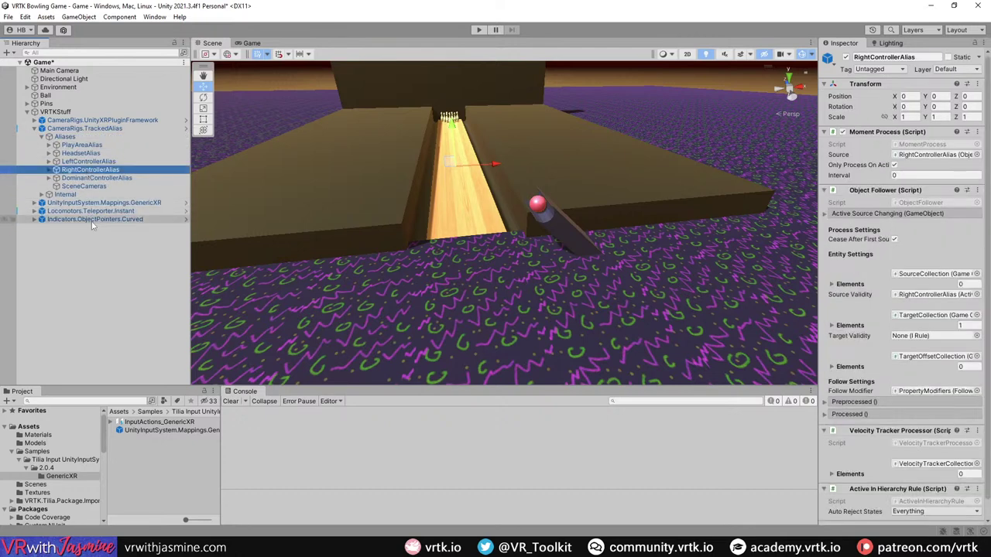
pyautogui.click(91, 220)
pyautogui.click(92, 163)
pyautogui.moveTo(94, 169); pyautogui.dragTo(926, 180)
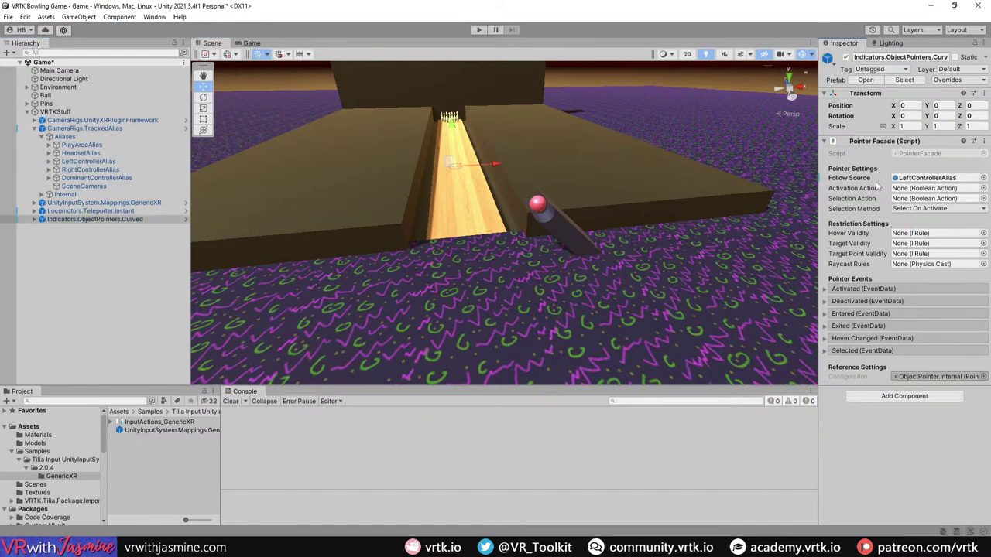
# Step: Assign LeftTouchpad_Touch from the GenericXR left controller mappings as the curved pointer's activation action
pyautogui.click(34, 202)
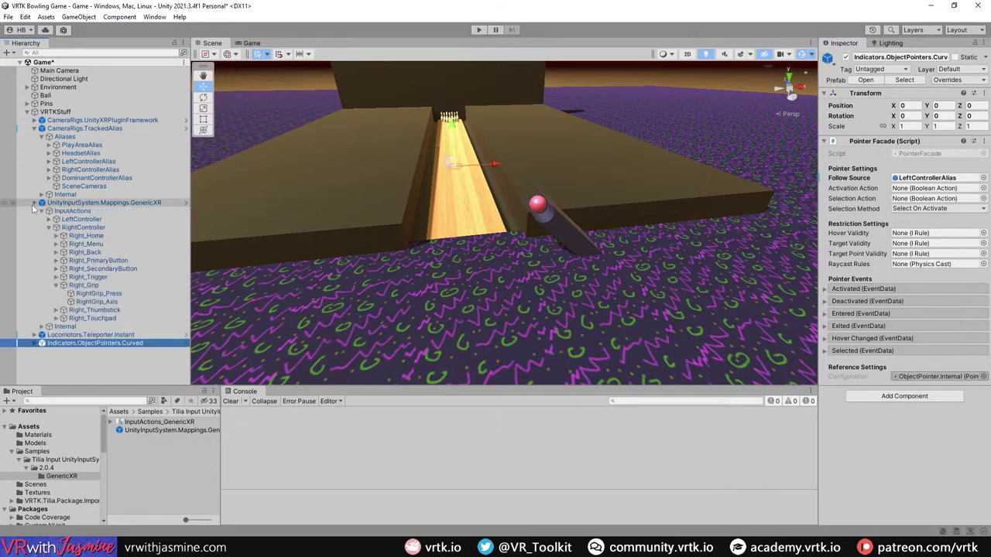
pyautogui.click(48, 228)
pyautogui.click(47, 221)
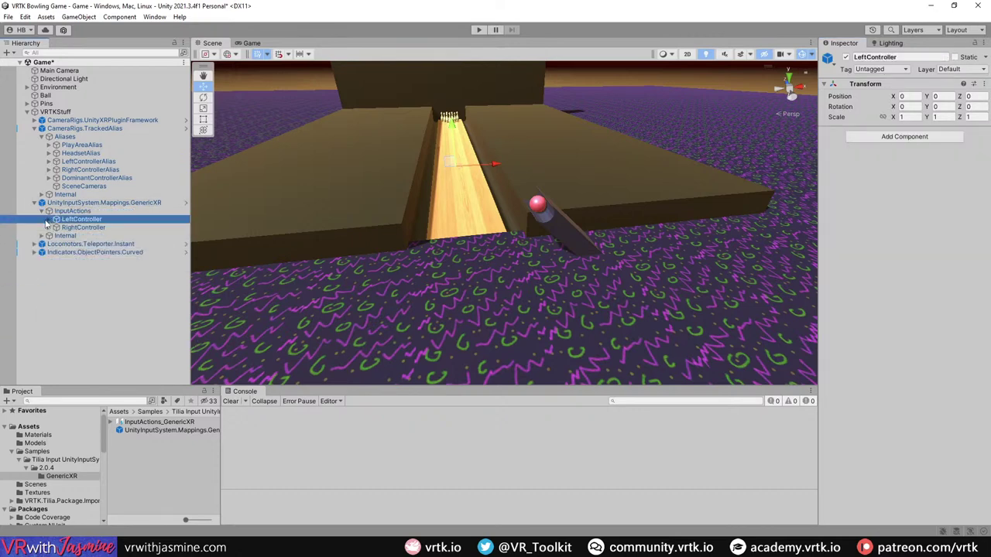
pyautogui.click(48, 219)
pyautogui.click(55, 277)
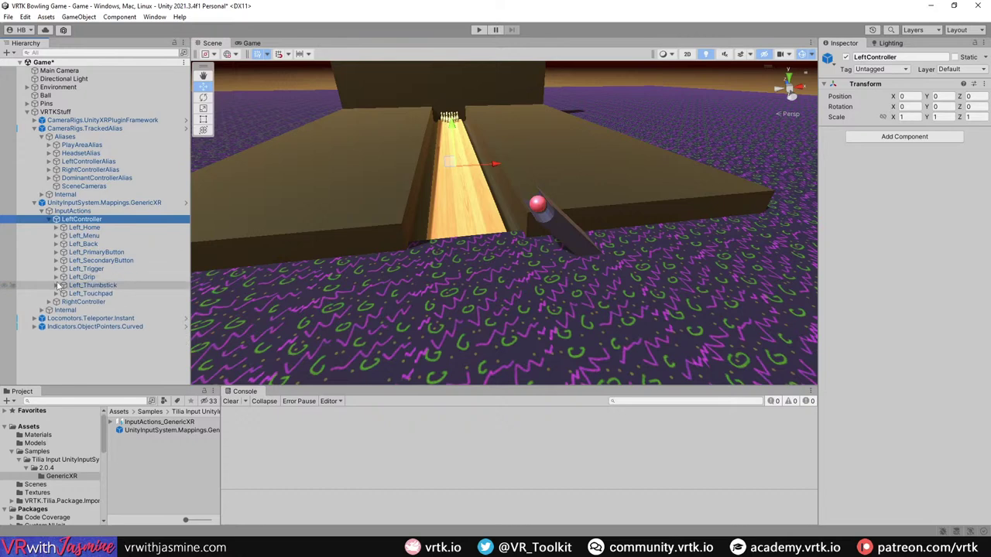
pyautogui.click(57, 294)
pyautogui.click(93, 352)
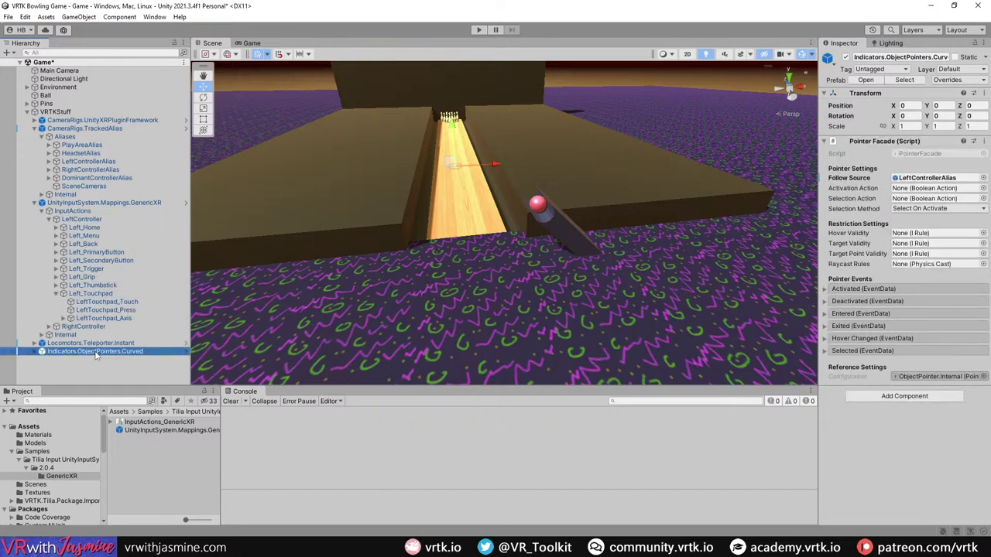
pyautogui.click(109, 302)
pyautogui.moveTo(114, 307); pyautogui.dragTo(903, 194)
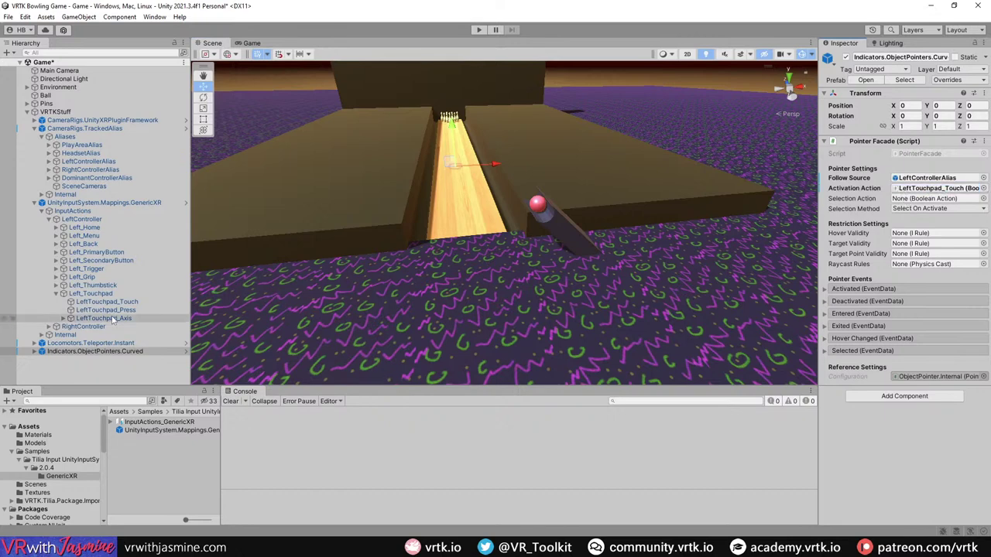
# Step: Assign LeftTouchpad_Press as the curved pointer's selection action, then collapse the mappings and tracked alias hierarchies
pyautogui.moveTo(418, 296); pyautogui.dragTo(929, 199)
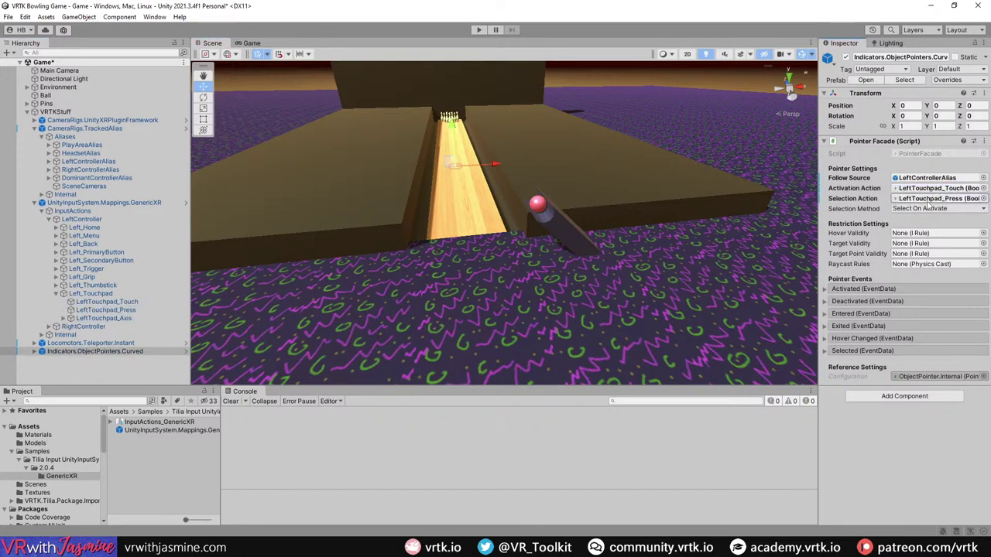
pyautogui.click(34, 202)
pyautogui.click(34, 129)
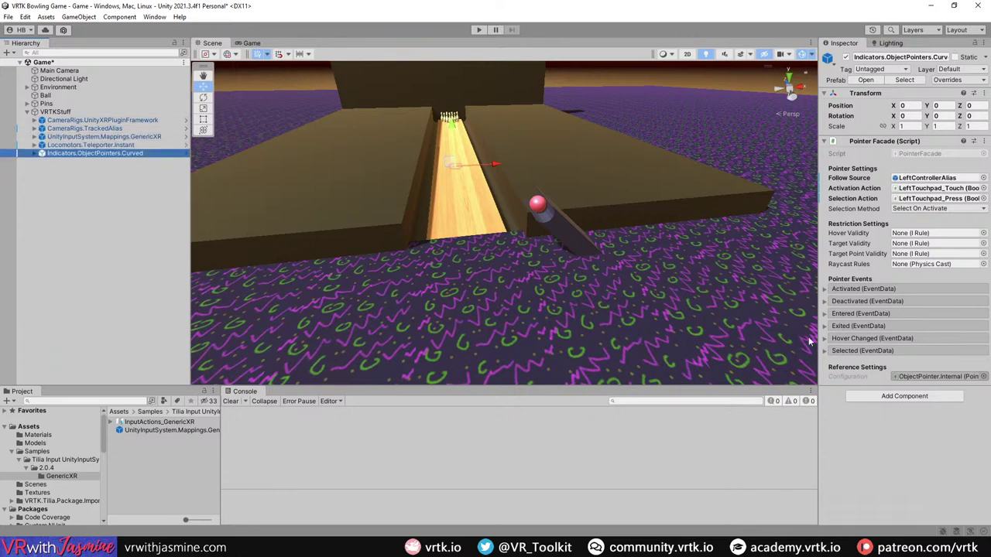
# Step: Add a listener to the curved pointer's Selected event that calls the dynamic TeleporterFacade Teleport function on Locomotors.Teleporter.Instant
pyautogui.click(849, 353)
pyautogui.click(963, 389)
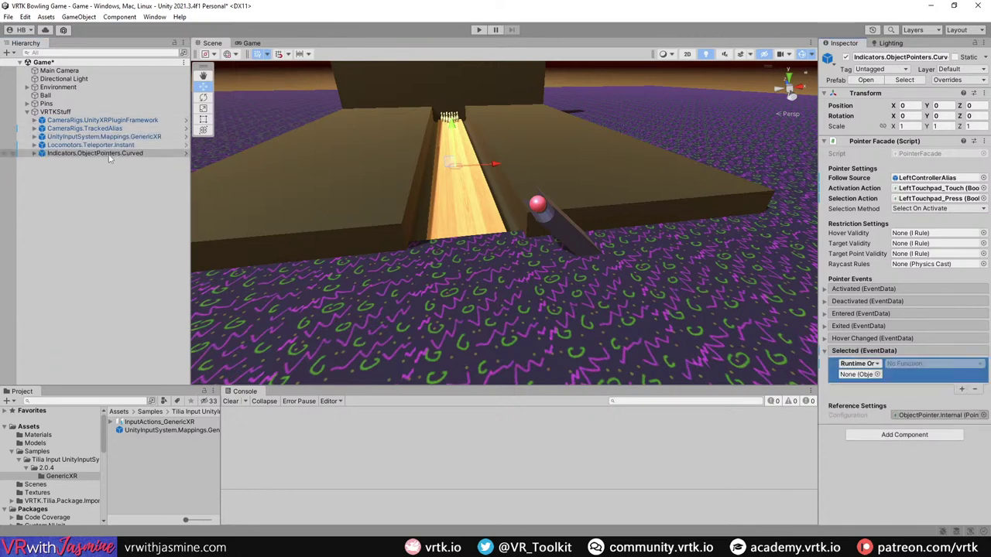
pyautogui.moveTo(109, 153); pyautogui.dragTo(855, 376)
pyautogui.click(925, 365)
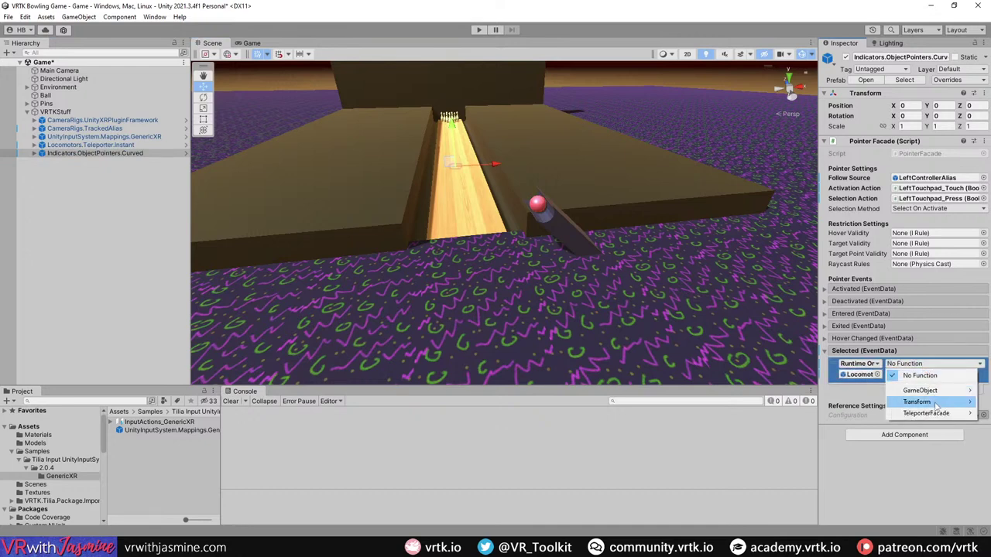
pyautogui.moveTo(937, 413)
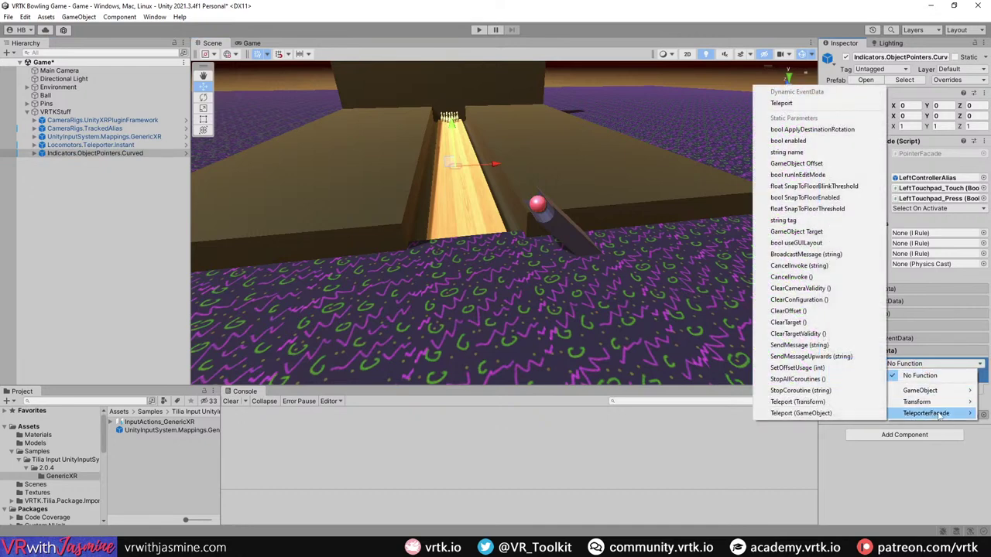
pyautogui.click(806, 104)
pyautogui.click(91, 211)
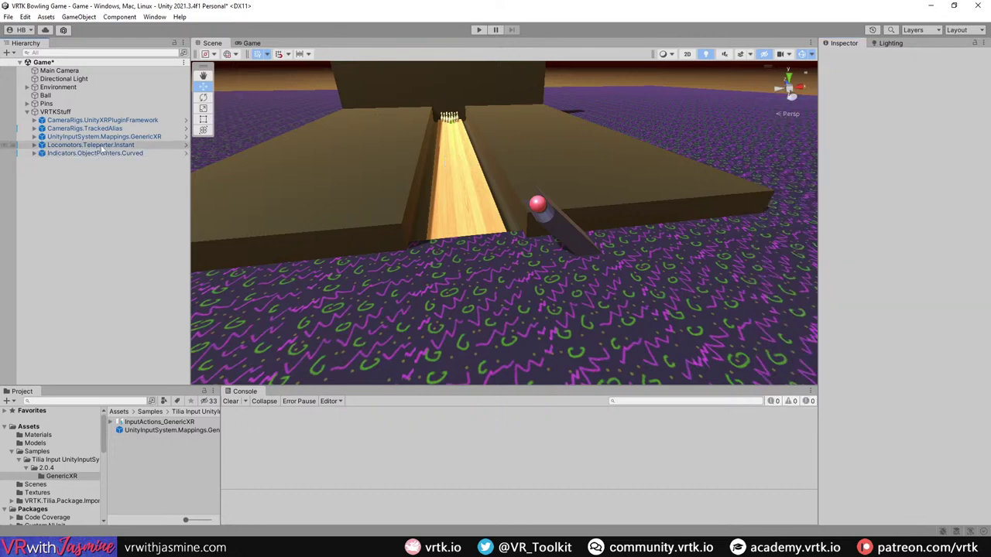
# Step: Delete the Main Camera from the scene and save the scene
pyautogui.click(70, 71)
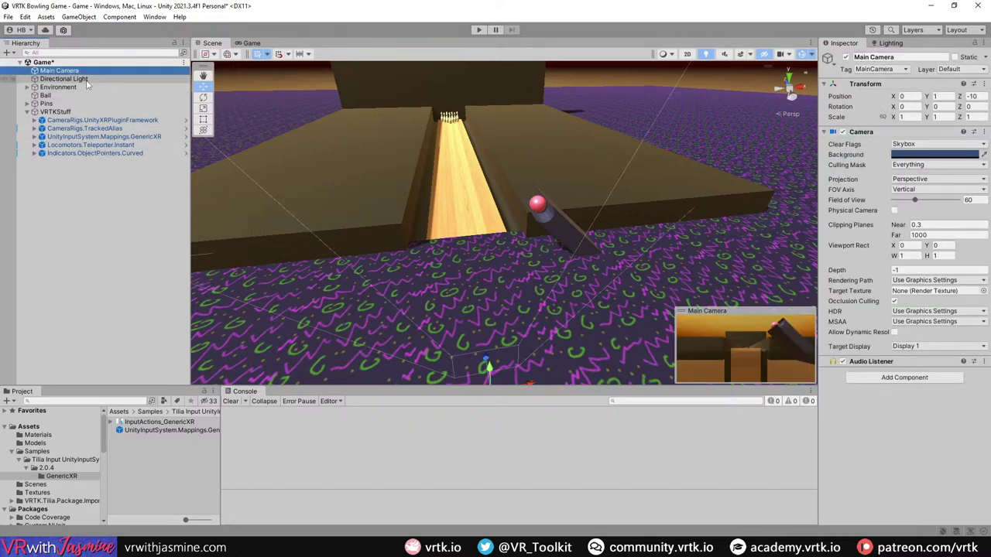
pyautogui.press('Delete')
pyautogui.hotkey('ctrl', 's')
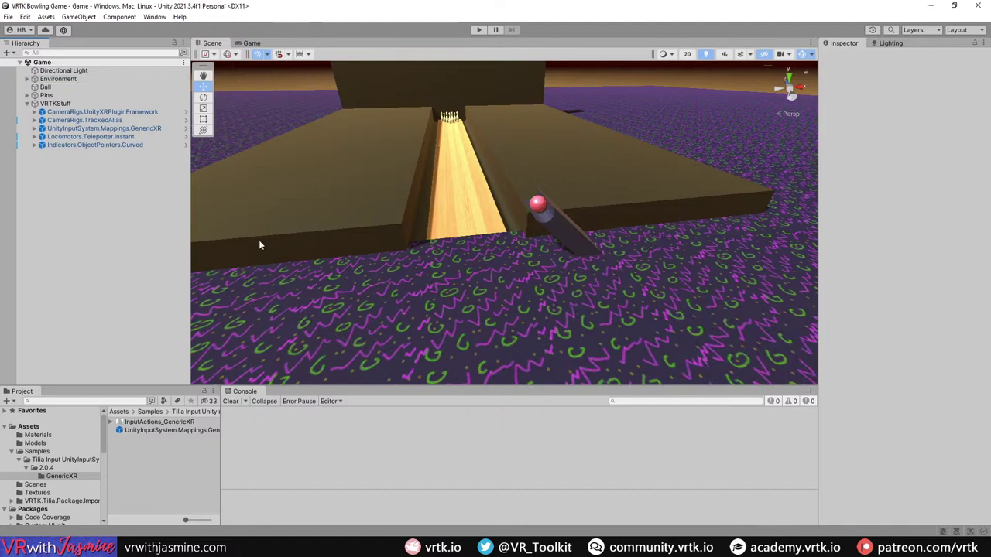
# Step: Convert the bowling ball to an interactable with the Tilia Interactable Creator, then close the creator window
pyautogui.moveTo(282, 236); pyautogui.dragTo(417, 225, button='right')
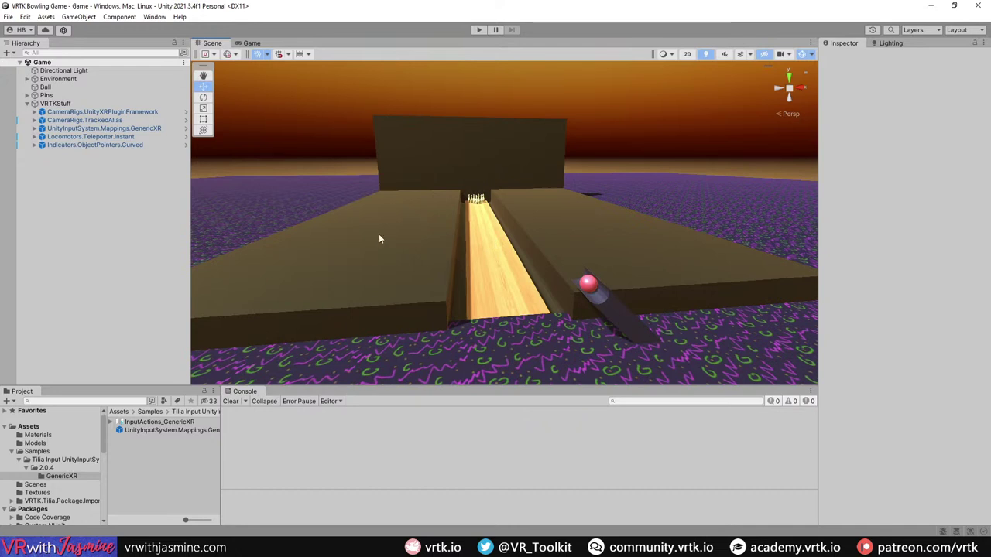
pyautogui.click(588, 285)
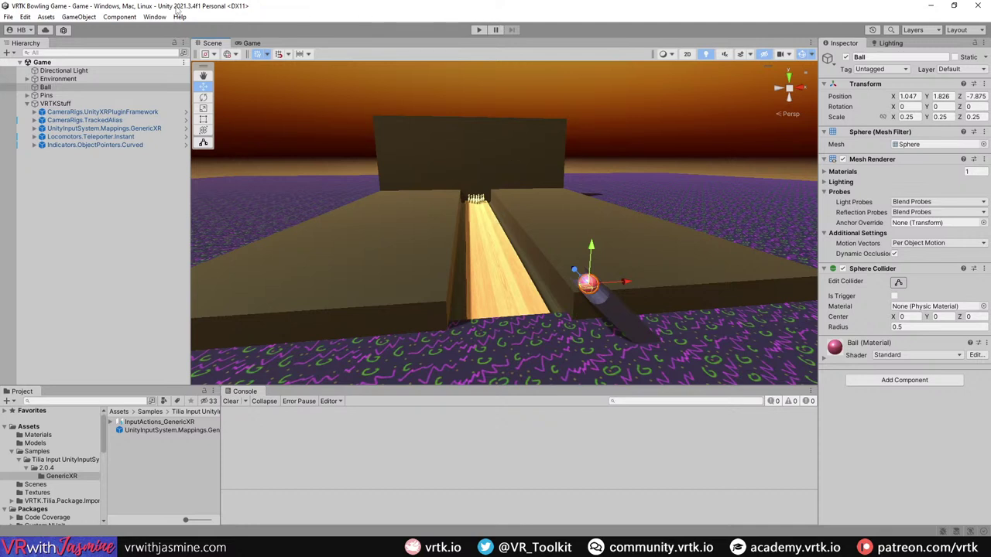
pyautogui.click(154, 17)
pyautogui.moveTo(204, 99)
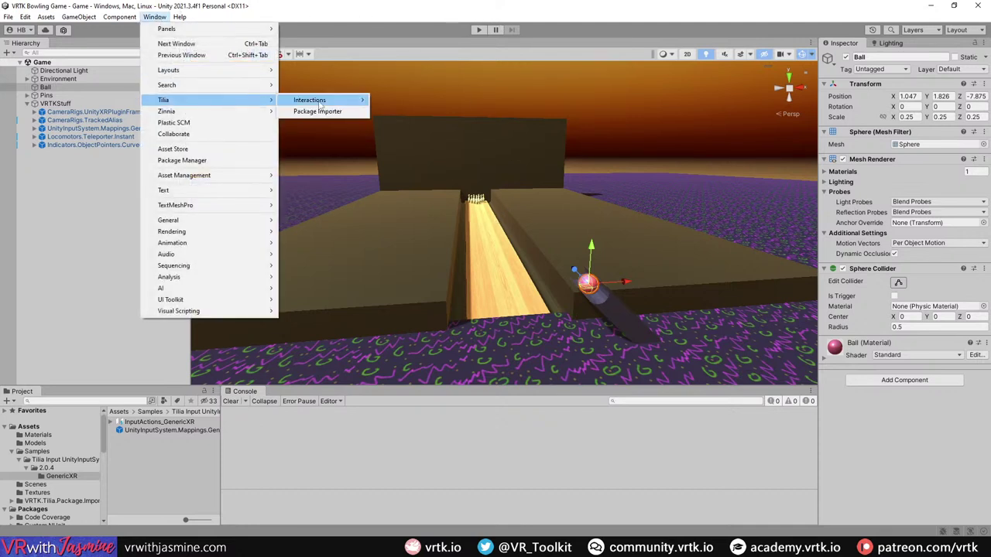
pyautogui.moveTo(319, 104)
pyautogui.click(407, 103)
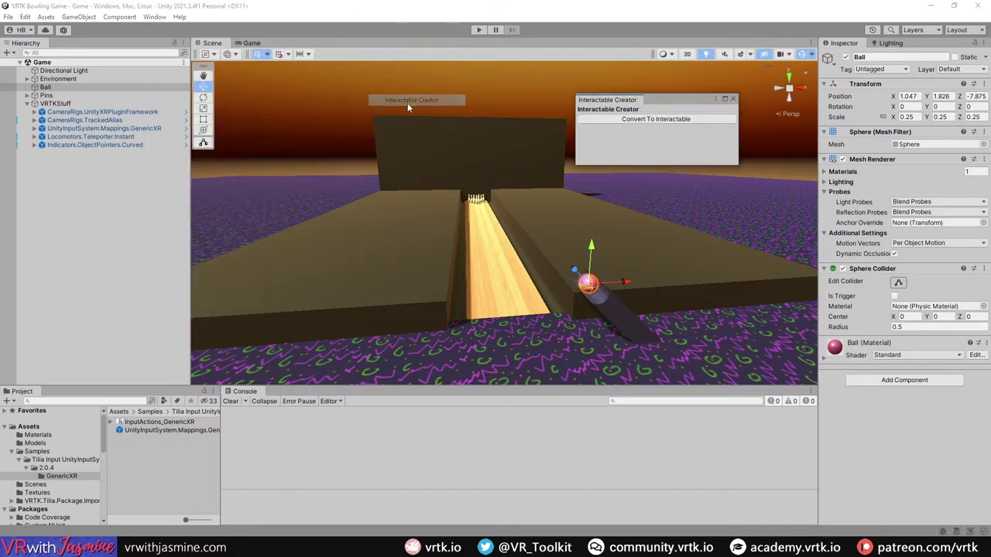
pyautogui.click(658, 121)
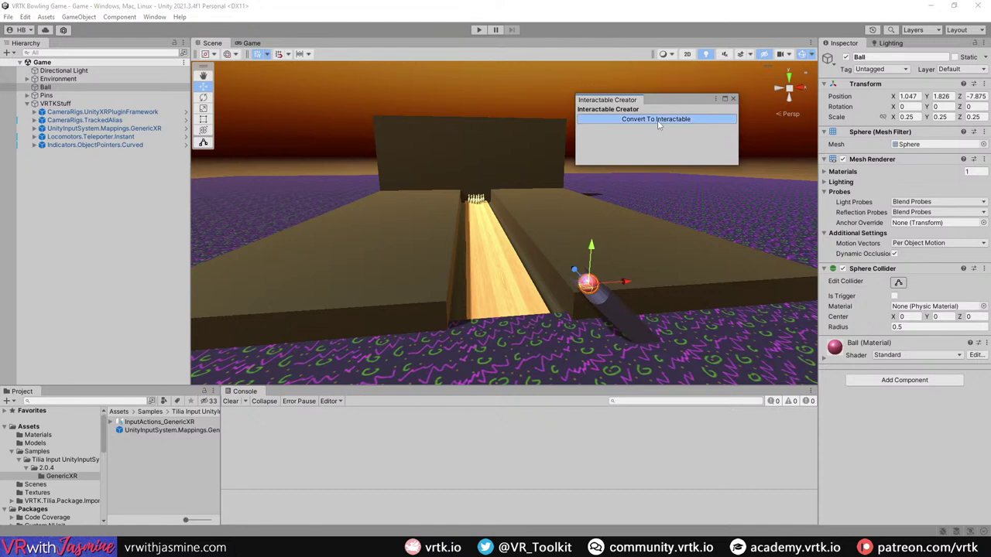
pyautogui.click(732, 98)
# Step: Move the interactable ball to the end of the scene hierarchy, below VRTKStuff, and rename it Interactable_Ball
pyautogui.click(93, 87)
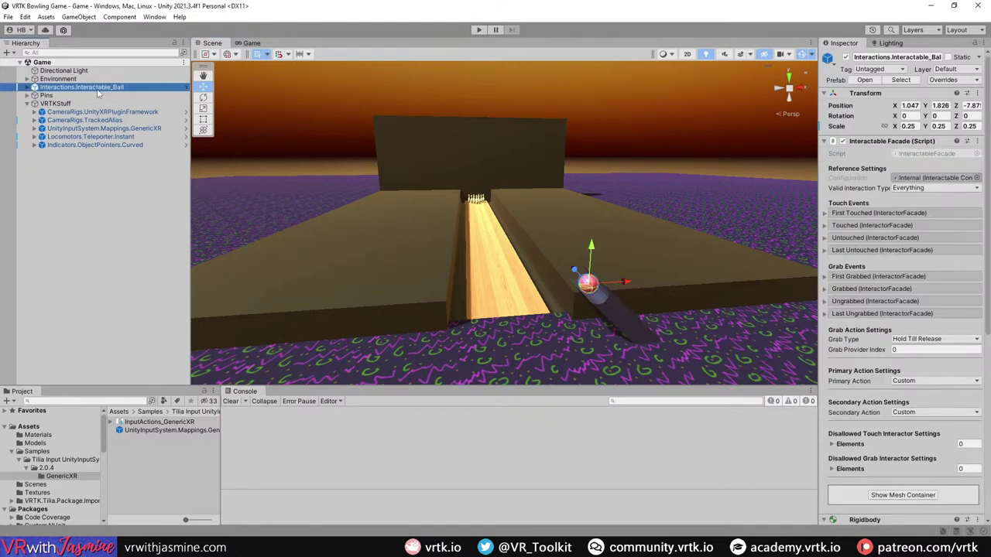
pyautogui.moveTo(98, 93); pyautogui.dragTo(94, 178)
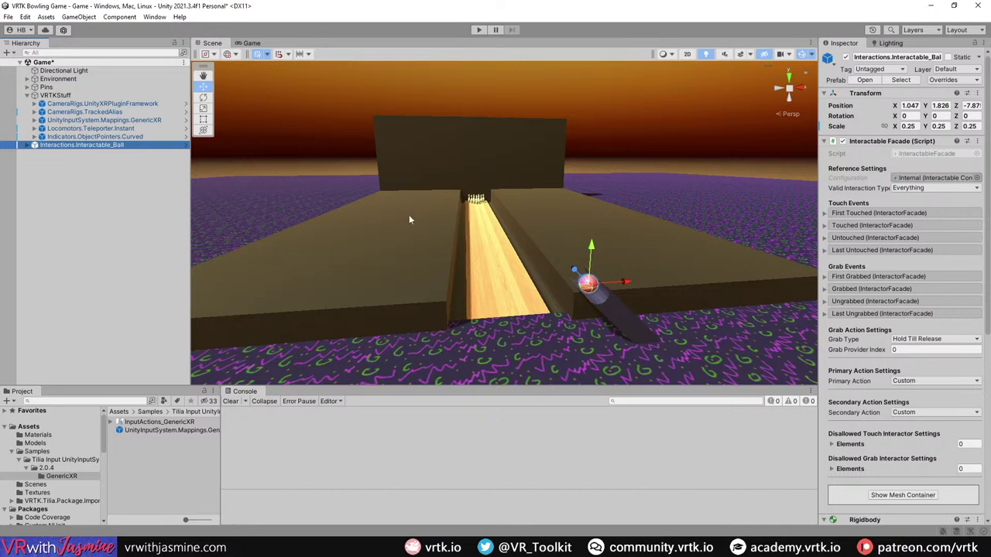
pyautogui.click(118, 145)
pyautogui.press('Home')
pyautogui.press('Delete')
pyautogui.press('Delete')
pyautogui.press('Delete')
pyautogui.press('Delete')
pyautogui.press('Delete')
pyautogui.press('Delete')
pyautogui.press('Delete')
pyautogui.press('Delete')
pyautogui.press('Delete')
pyautogui.press('Delete')
pyautogui.press('Delete')
pyautogui.press('Delete')
pyautogui.press('Delete')
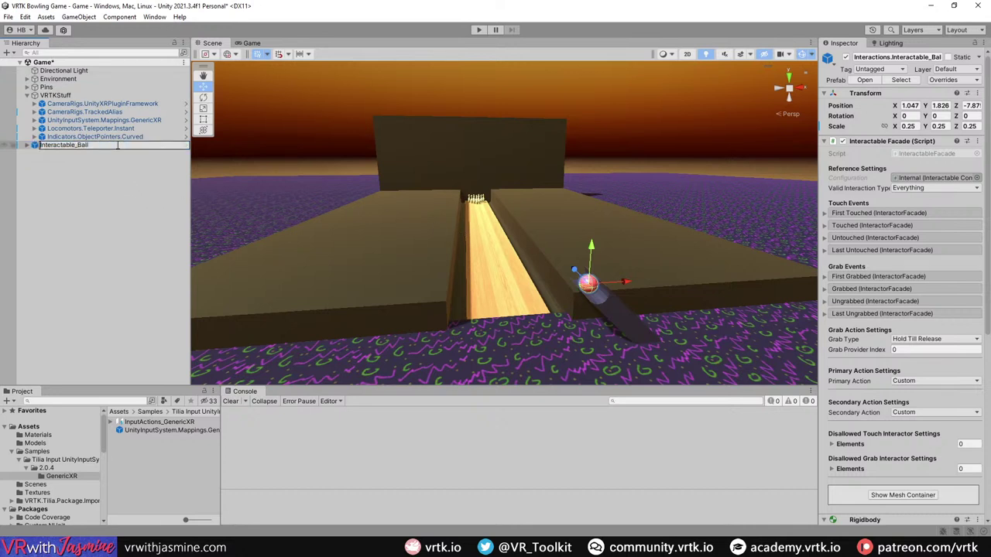
pyautogui.press('Return')
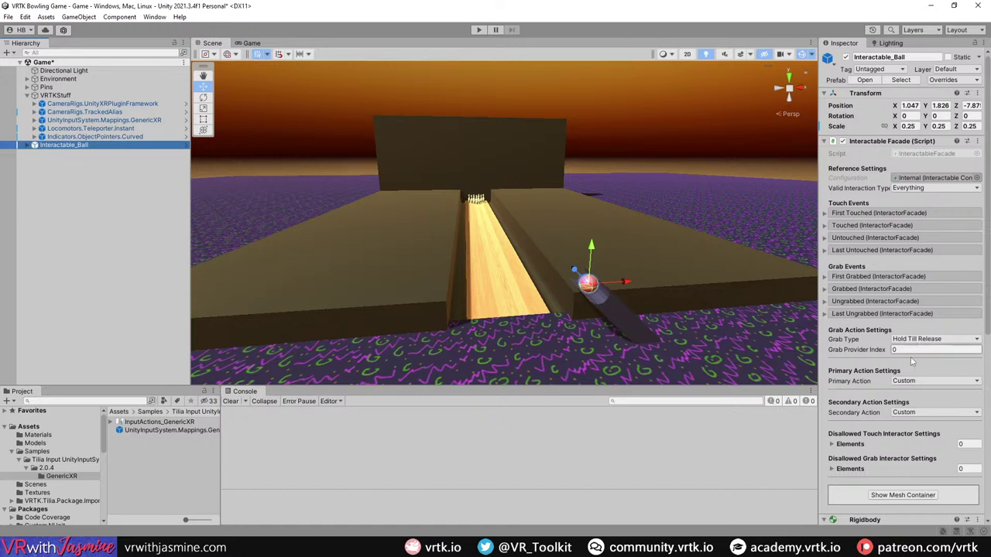
# Step: Set Interactable_Ball's primary grab action to Interactable.GrabAction.Follow
pyautogui.click(925, 381)
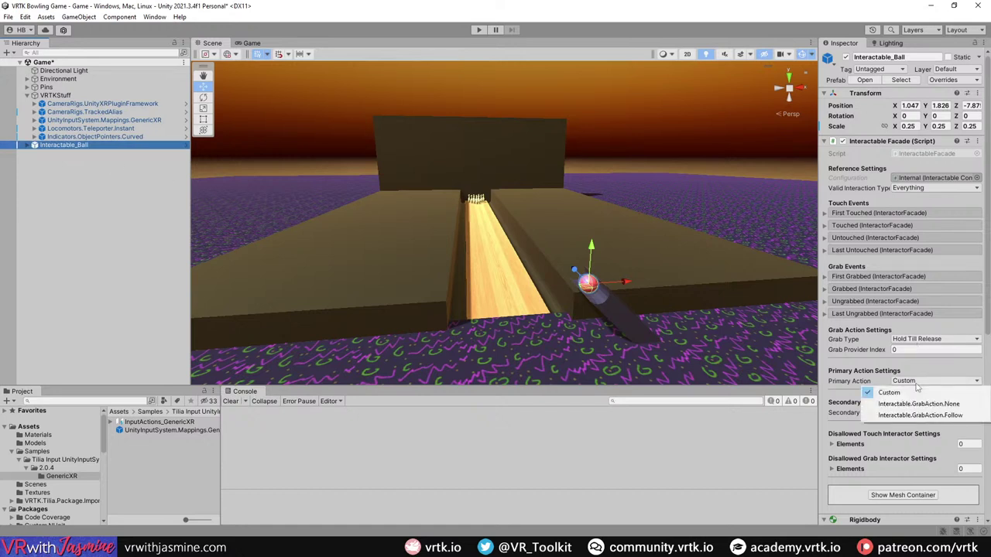
pyautogui.click(940, 416)
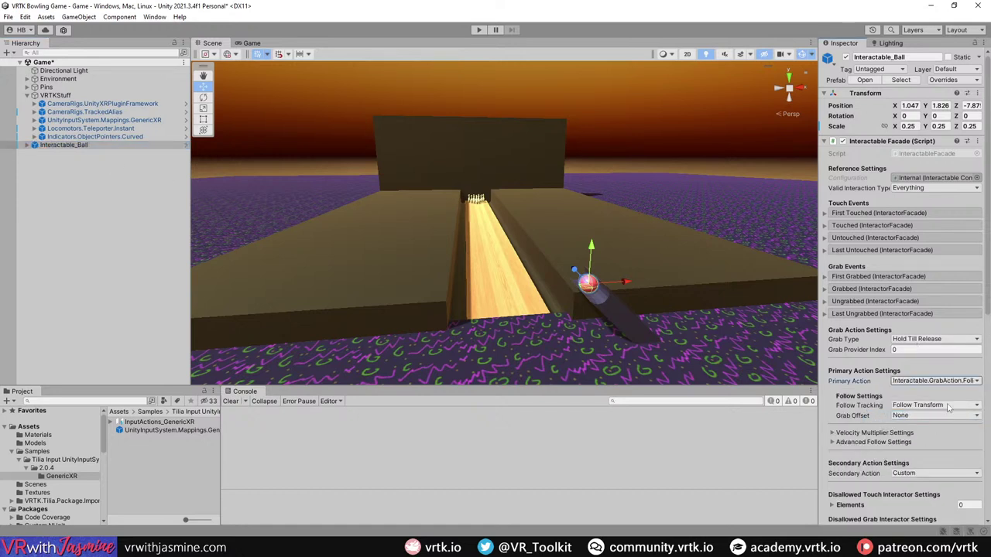
# Step: Set Interactable_Ball's grab offset to Precision Point and its secondary grab action to Interactable.GrabAction.Swap
pyautogui.click(923, 416)
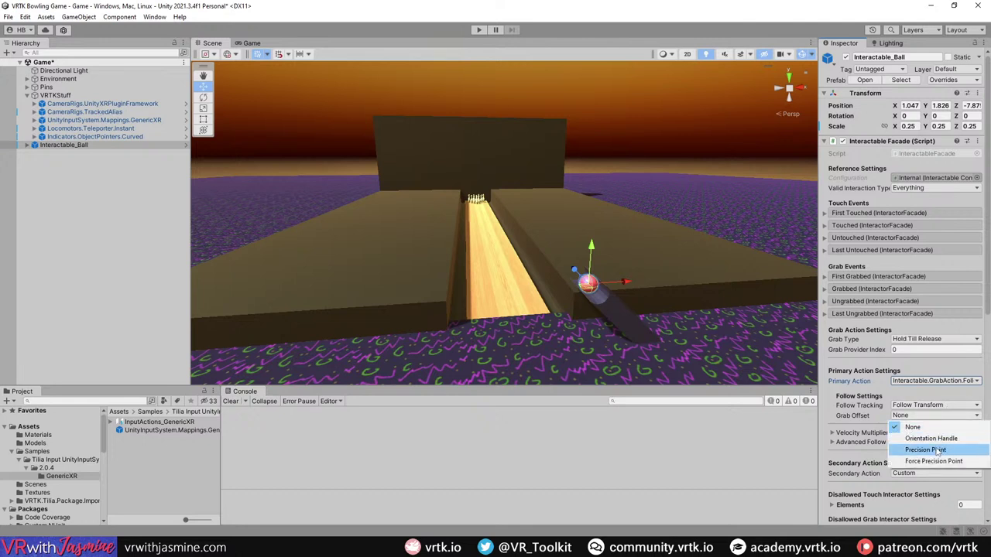
pyautogui.click(938, 453)
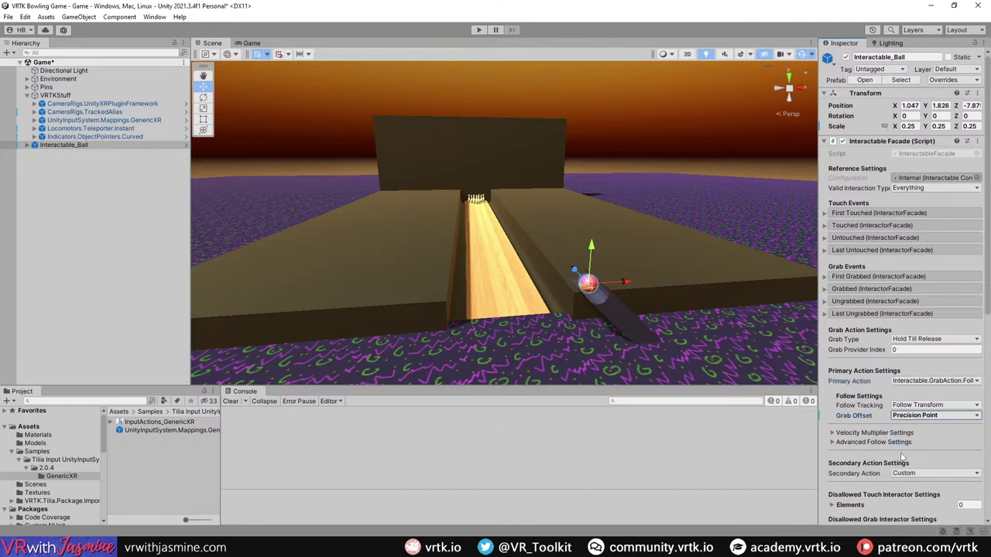
pyautogui.scroll(-1, 923, 430)
pyautogui.click(930, 445)
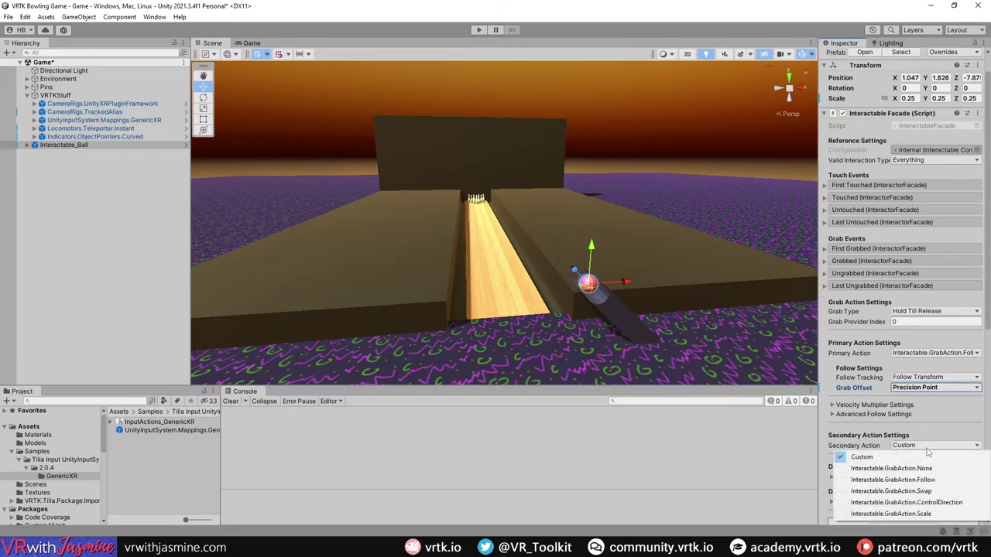
pyautogui.click(939, 492)
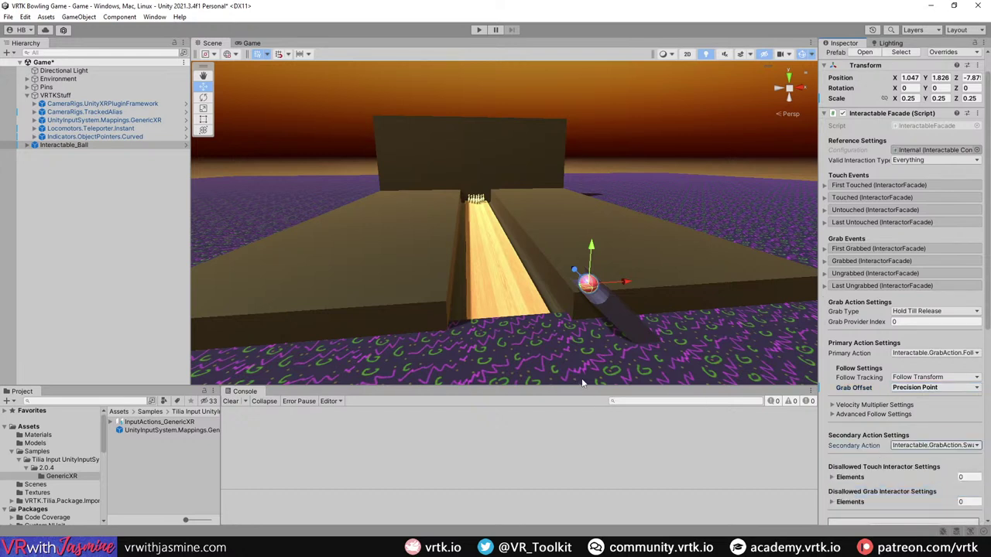
pyautogui.scroll(-10, 931, 399)
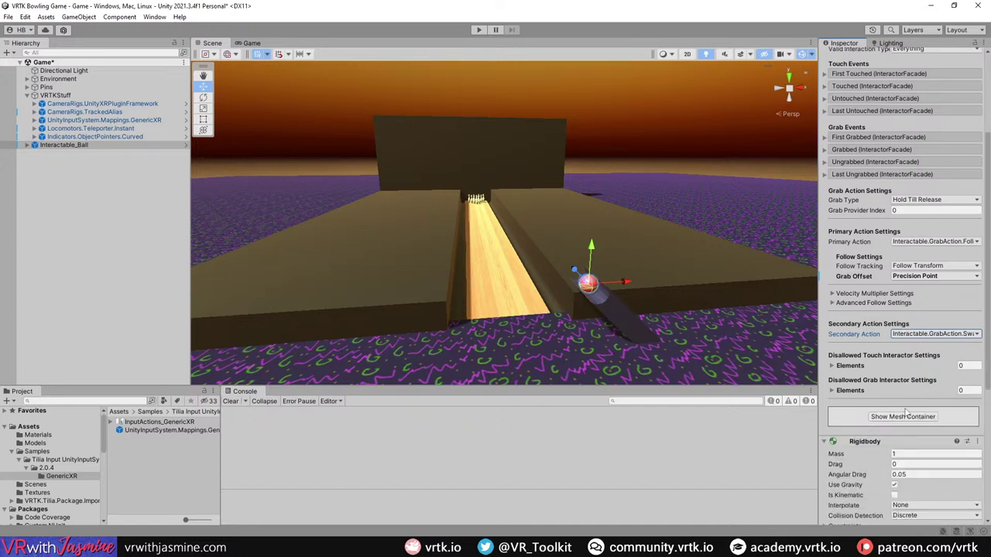
pyautogui.scroll(7, 858, 348)
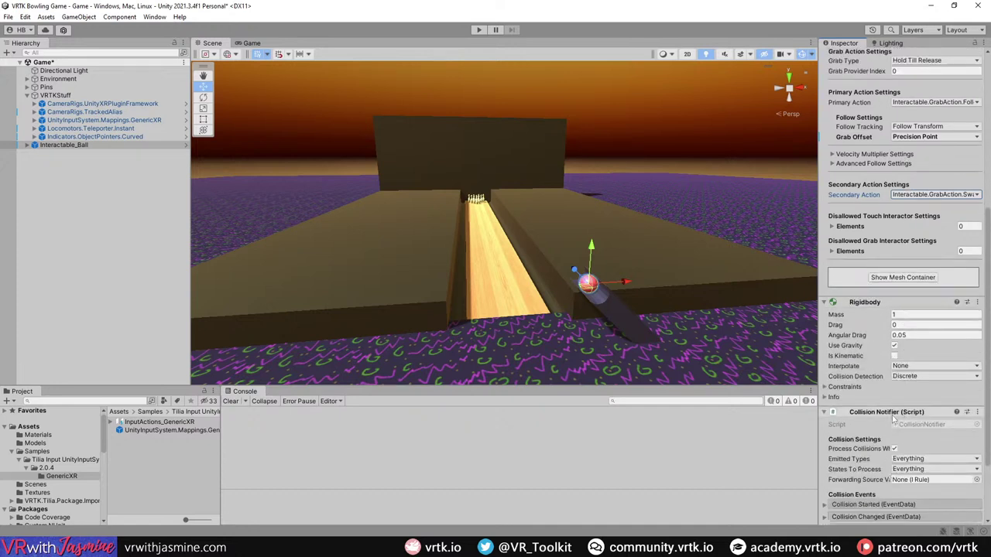
pyautogui.click(107, 222)
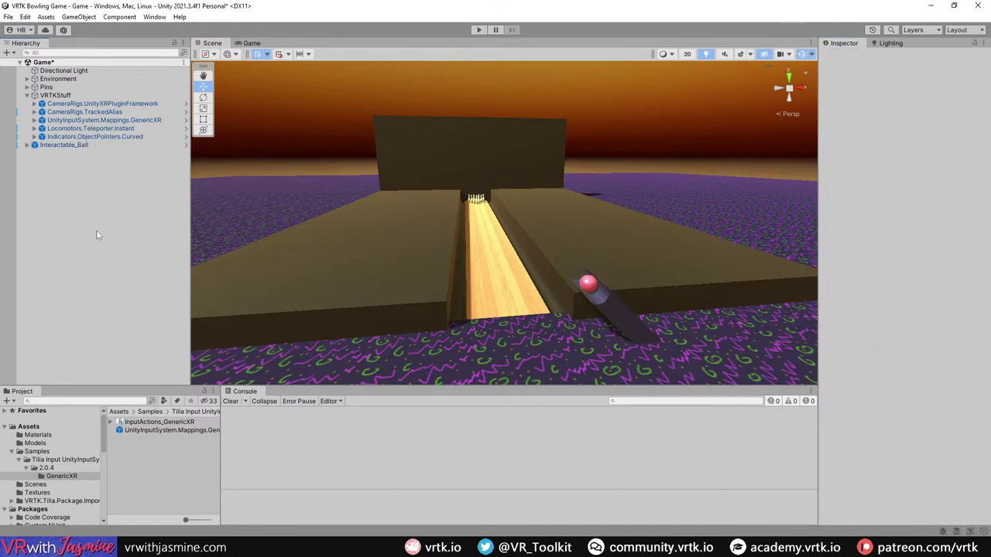
# Step: Examine the Lane object's rotation and slope in the scene, and the BallTable that holds the ball beside it
pyautogui.keyDown('alt'); pyautogui.moveTo(232, 224); pyautogui.dragTo(435, 239); pyautogui.keyUp('alt')
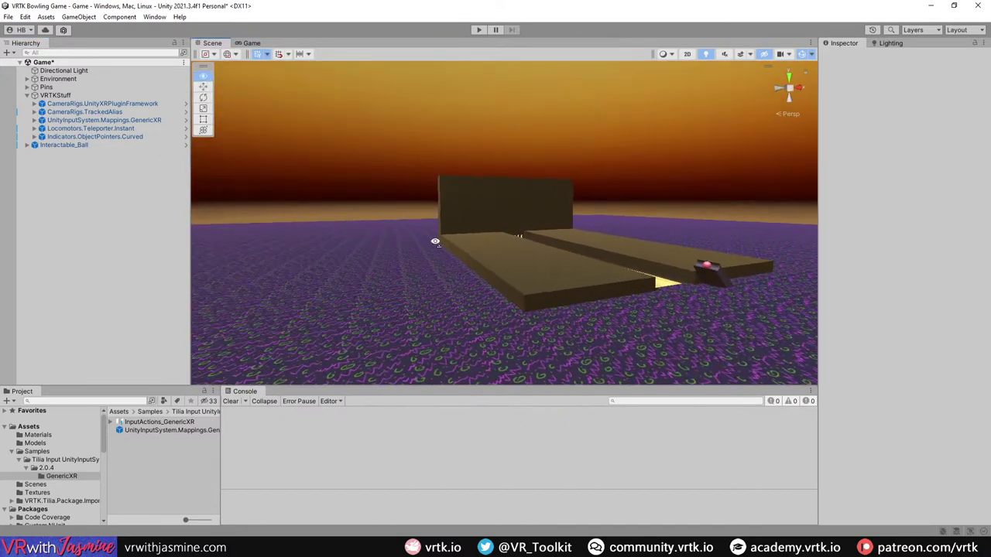
pyautogui.click(76, 80)
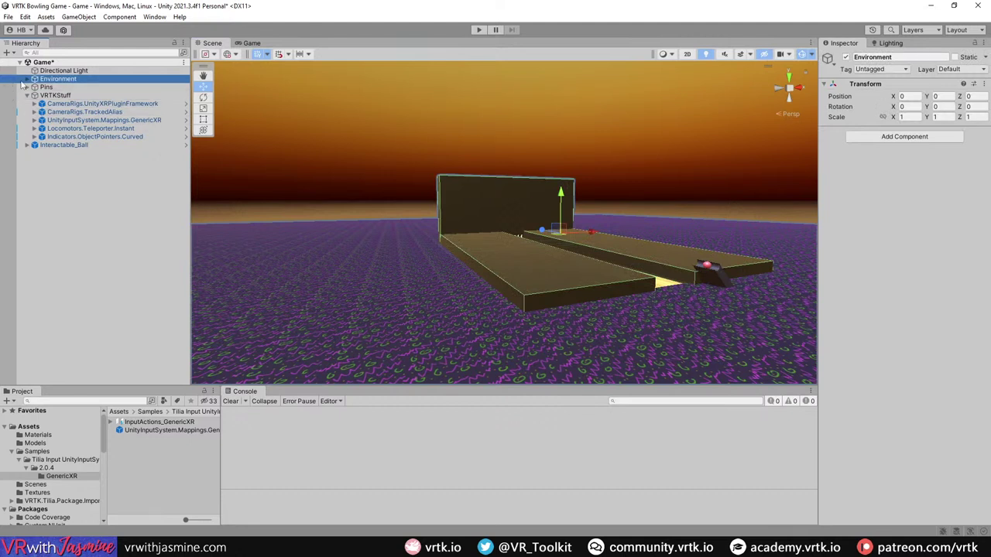
pyautogui.click(27, 80)
pyautogui.click(52, 88)
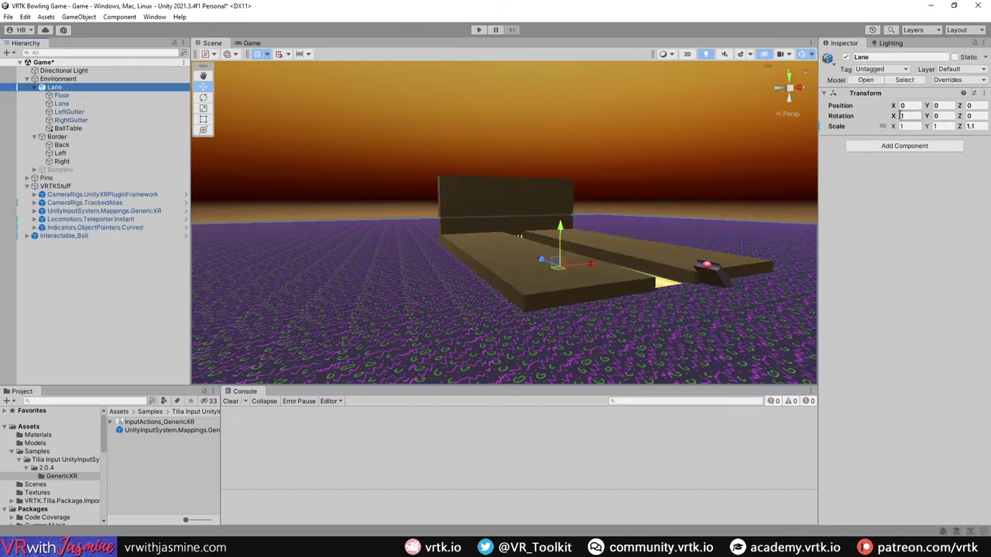
pyautogui.moveTo(604, 225); pyautogui.dragTo(675, 263, button='right')
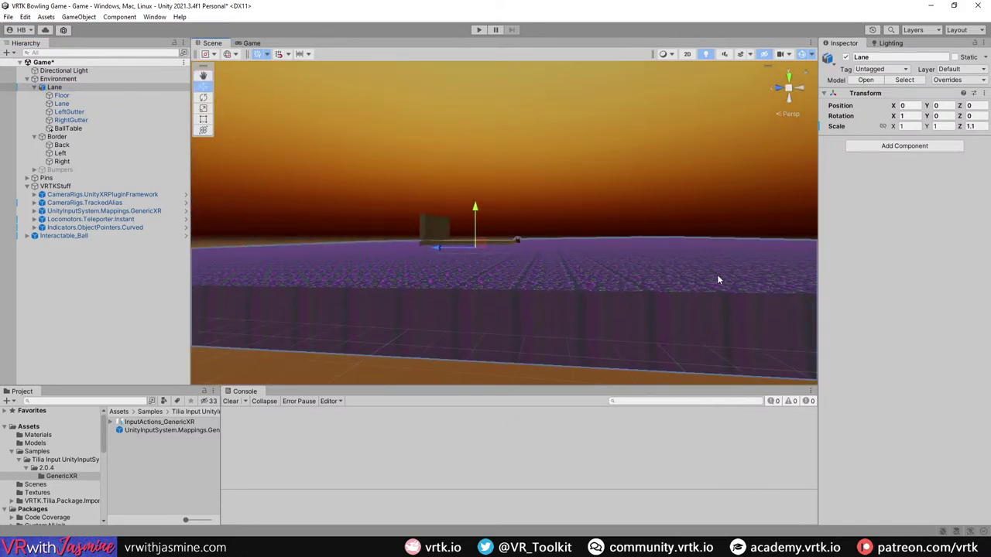
pyautogui.moveTo(557, 277); pyautogui.dragTo(481, 307, button='right')
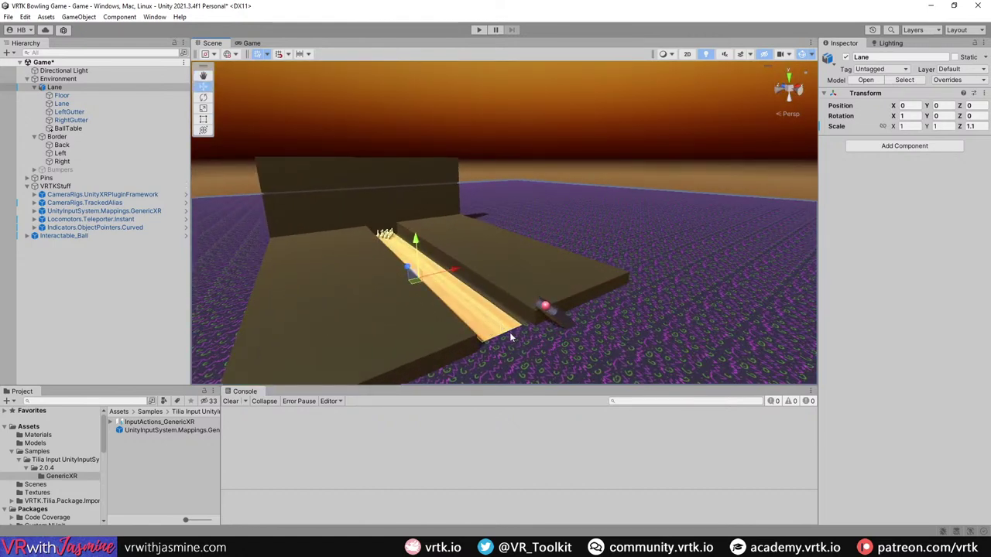
pyautogui.moveTo(414, 252); pyautogui.dragTo(499, 232, button='right')
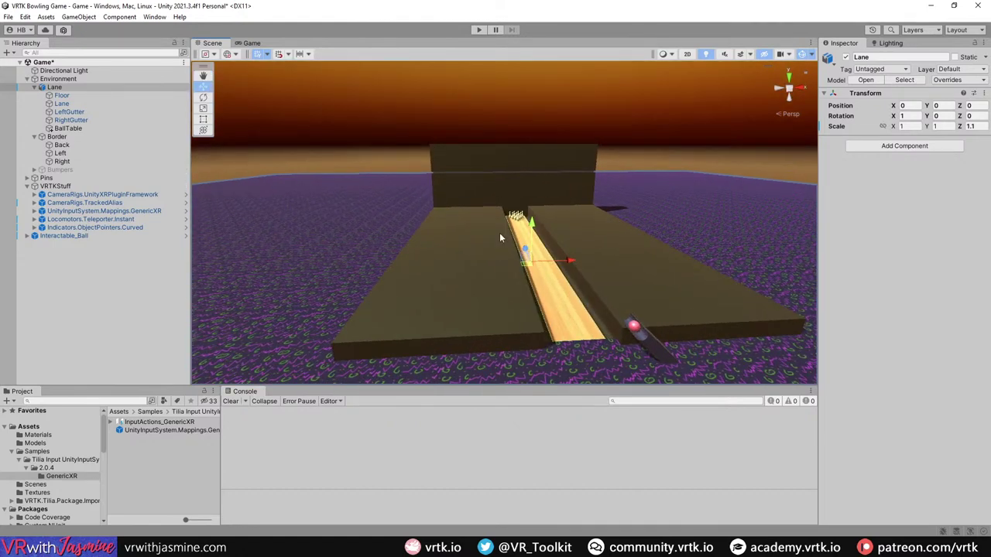
pyautogui.click(625, 144)
pyautogui.moveTo(625, 145); pyautogui.dragTo(567, 246, button='right')
pyautogui.press('w')
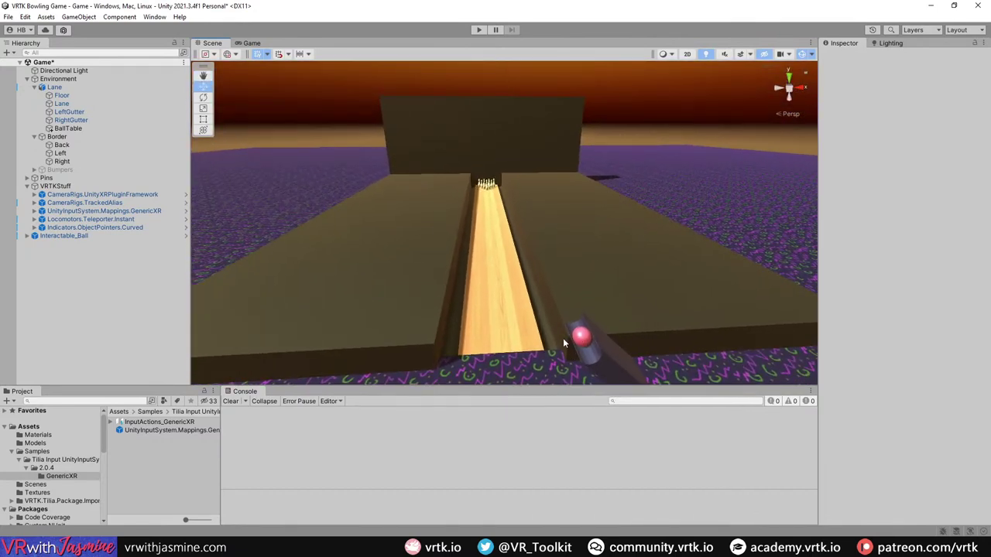
pyautogui.click(617, 362)
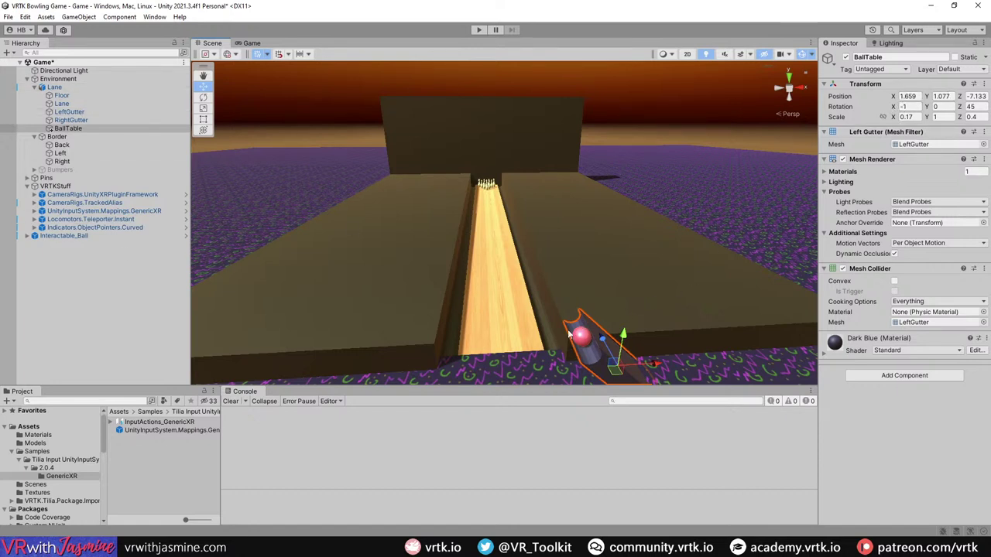
pyautogui.click(637, 82)
pyautogui.moveTo(588, 155); pyautogui.dragTo(524, 234, button='right')
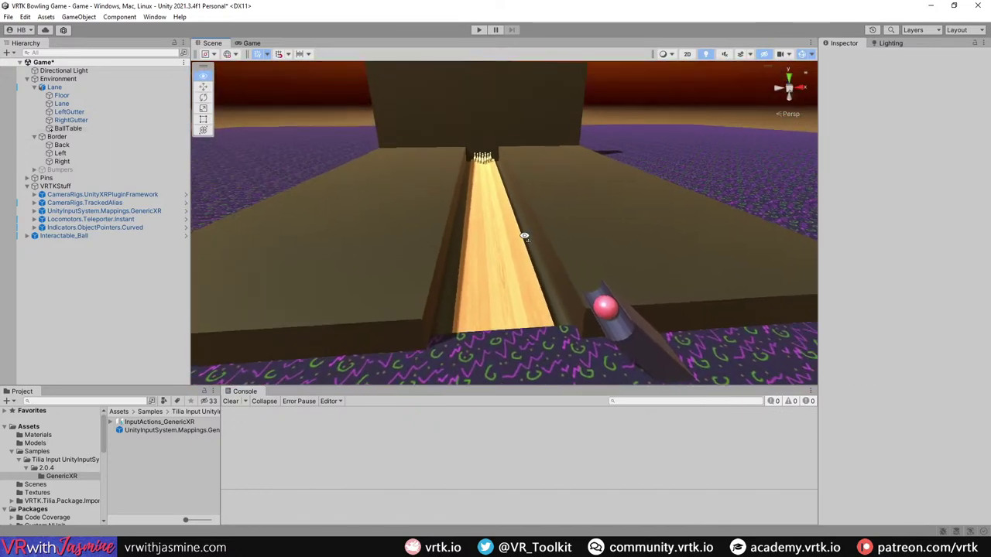
pyautogui.click(27, 79)
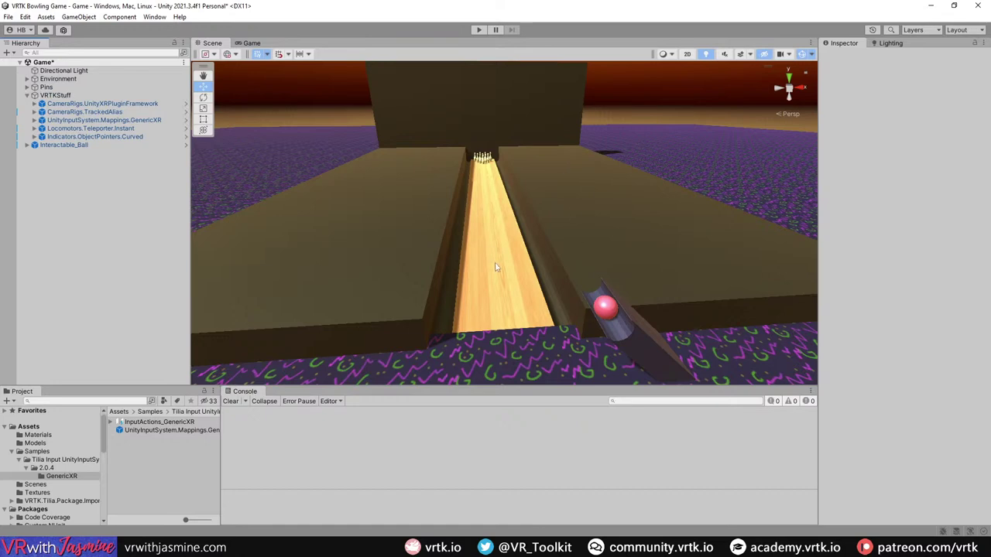
# Step: Delete BowlingPin (1) through BowlingPin (9) from the Pins group, keeping only BowlingPin
pyautogui.moveTo(564, 167); pyautogui.dragTo(542, 283, button='right')
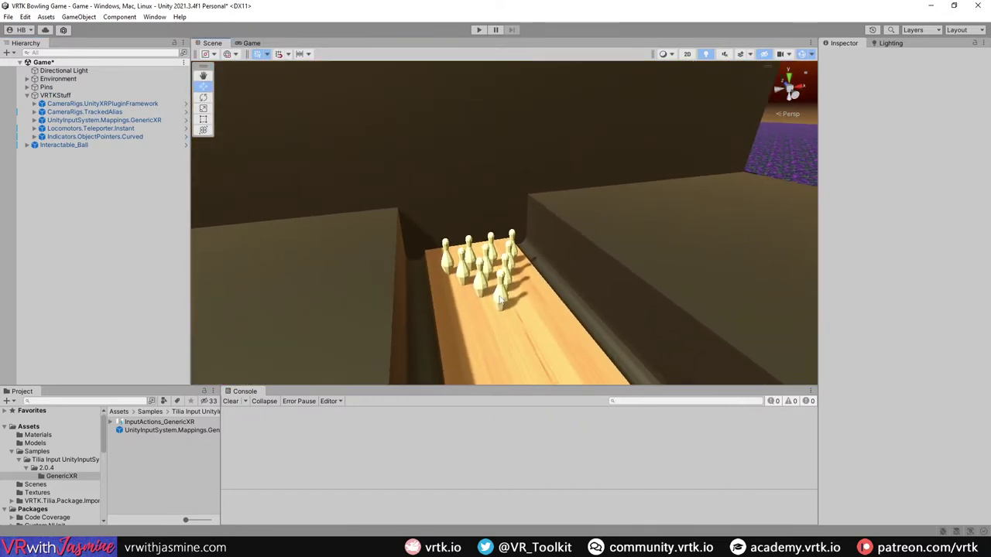
pyautogui.click(501, 292)
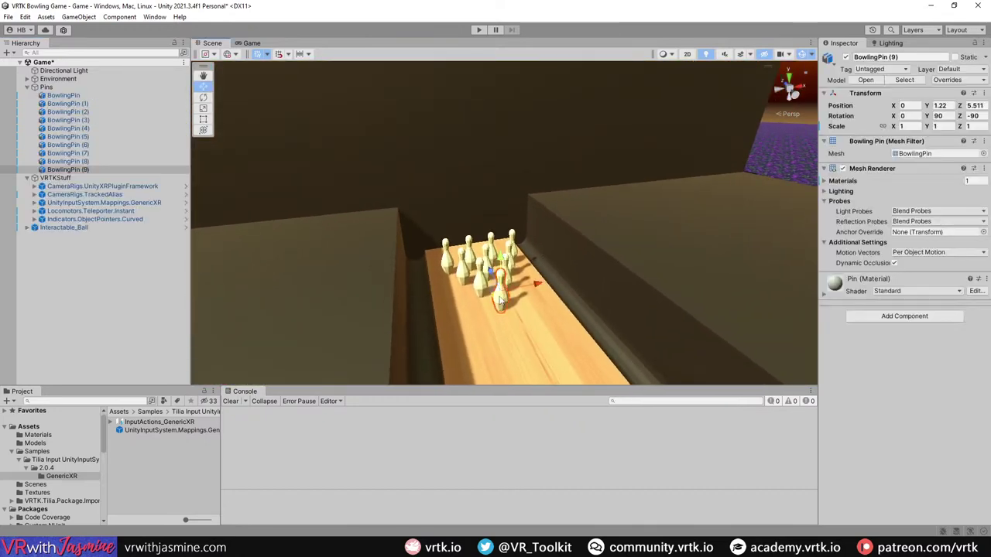
pyautogui.keyDown('shift'); pyautogui.click(95, 104); pyautogui.keyUp('shift')
pyautogui.press('Delete')
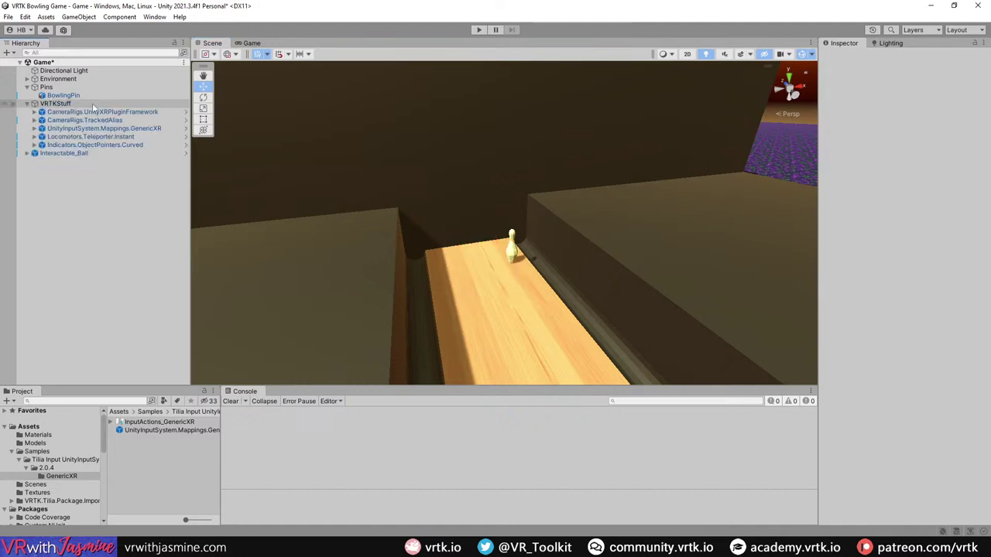
# Step: Set BowlingPin's position to 0, 0, 0 and its X and Y rotation to 0
pyautogui.click(73, 95)
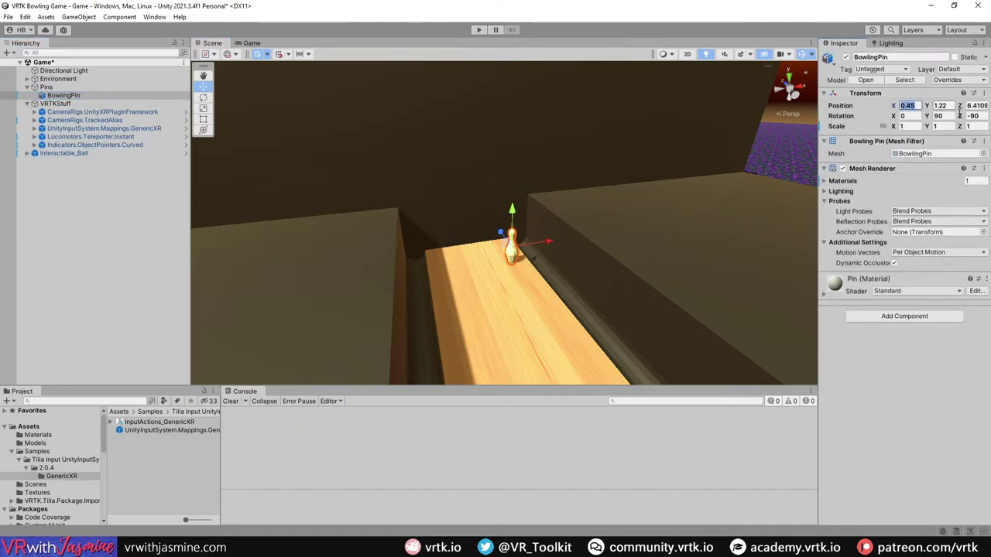
pyautogui.click(907, 106)
pyautogui.write('0')
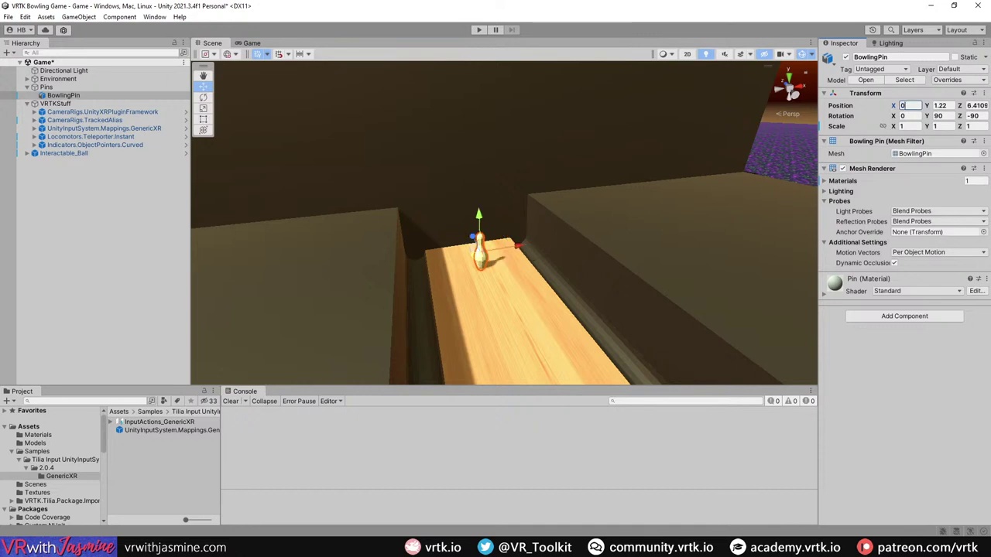
pyautogui.press('Tab')
pyautogui.write('0')
pyautogui.press('Tab')
pyautogui.write('0')
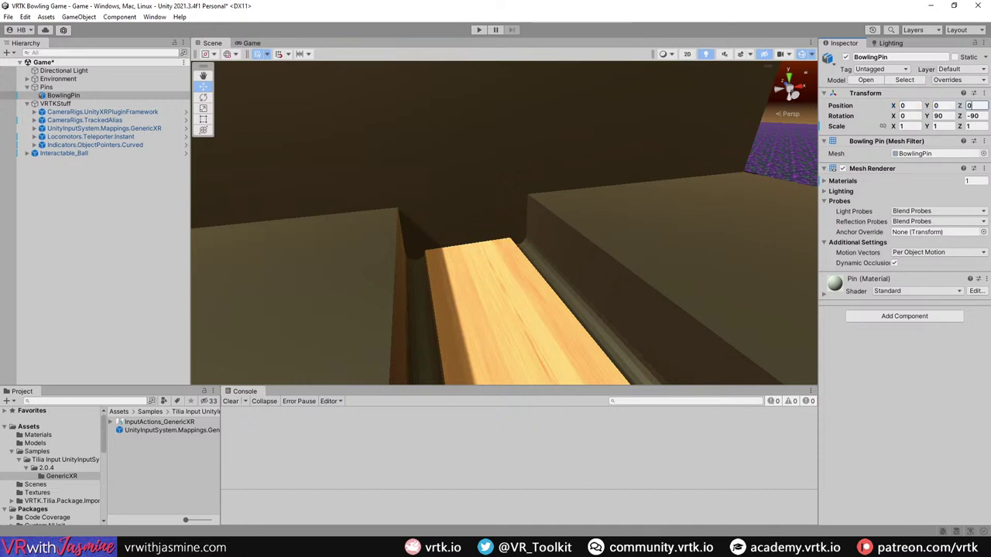
pyautogui.press('Tab')
pyautogui.write('0')
pyautogui.press('Tab')
pyautogui.write('0')
# Step: Raise the Pins parent object above the lane surface by setting its Y position to 1.325
pyautogui.click(47, 86)
pyautogui.press('f')
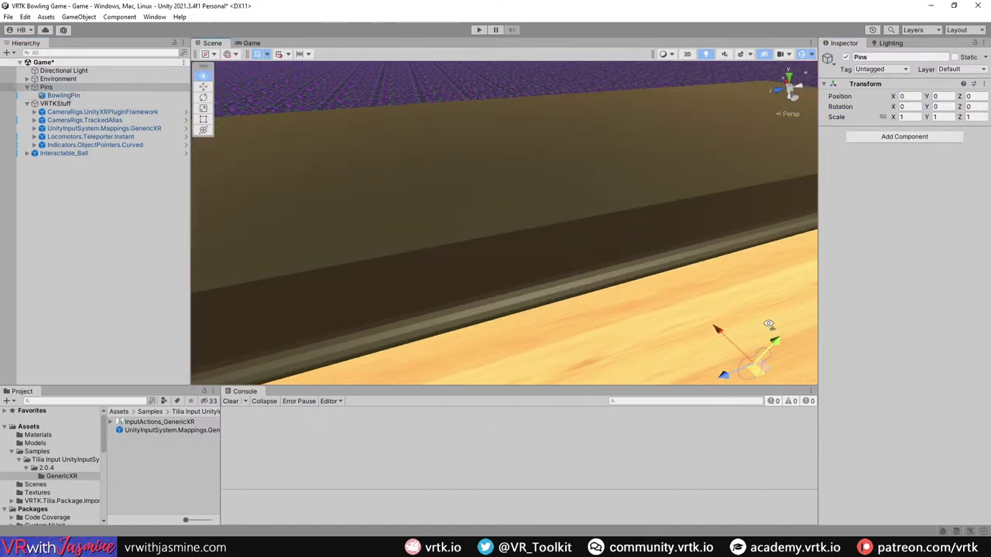
pyautogui.moveTo(608, 323); pyautogui.dragTo(644, 232)
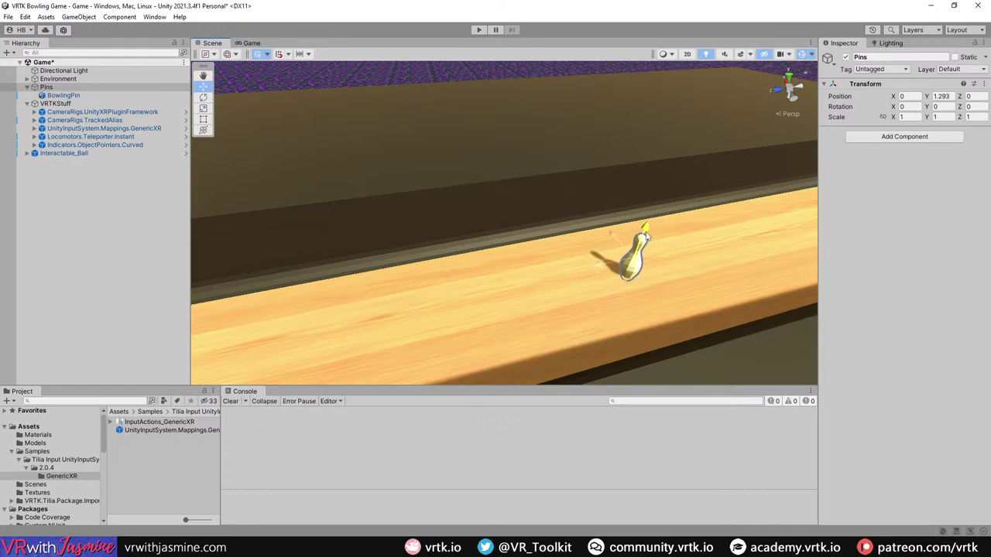
pyautogui.press('f')
pyautogui.click(941, 96)
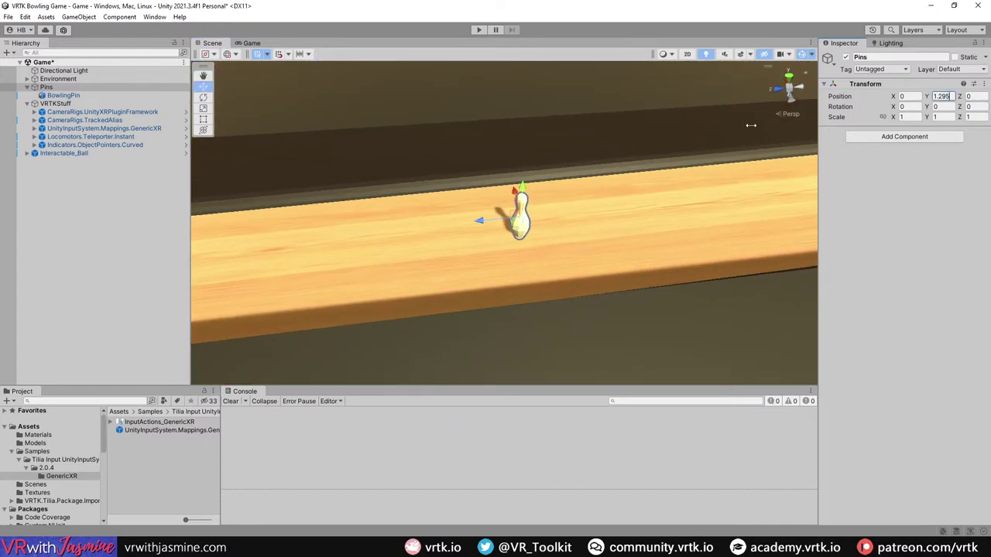
pyautogui.moveTo(478, 217); pyautogui.dragTo(640, 180, button='right')
pyautogui.click(944, 96)
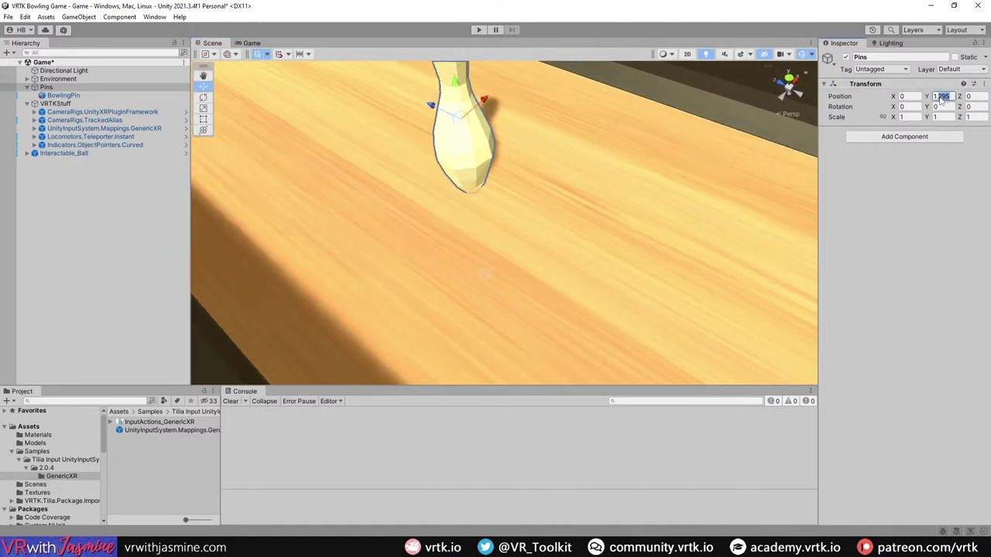
pyautogui.write('1.35')
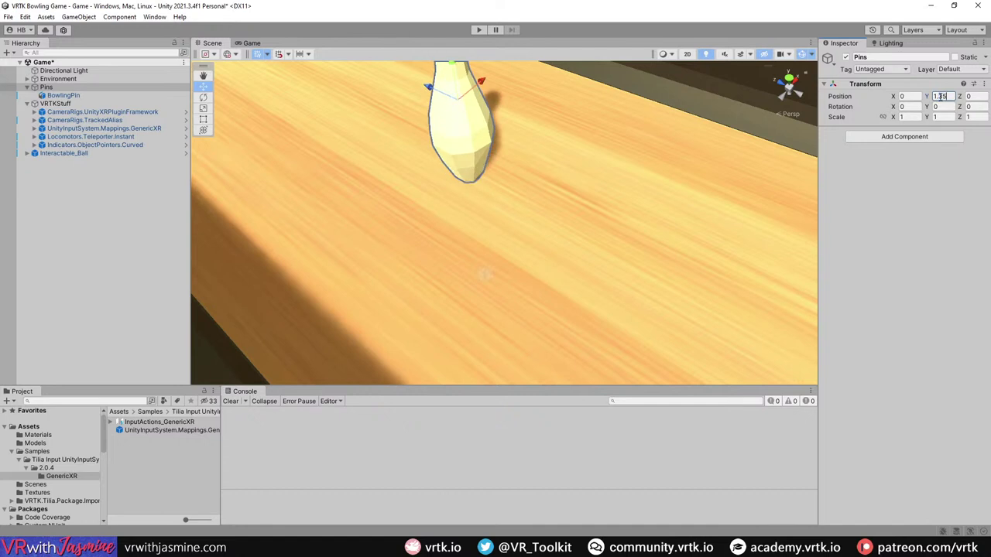
pyautogui.press('BackSpace')
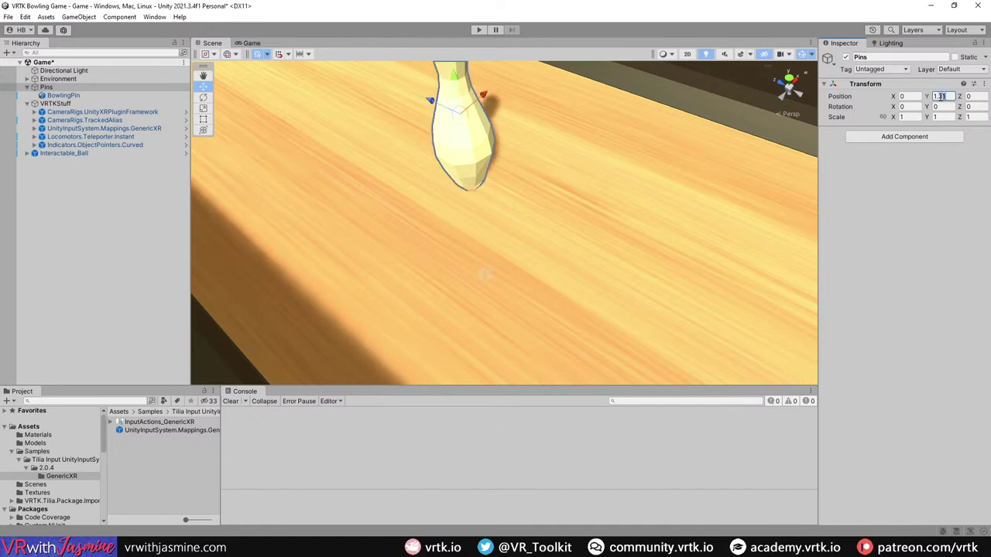
pyautogui.write('25')
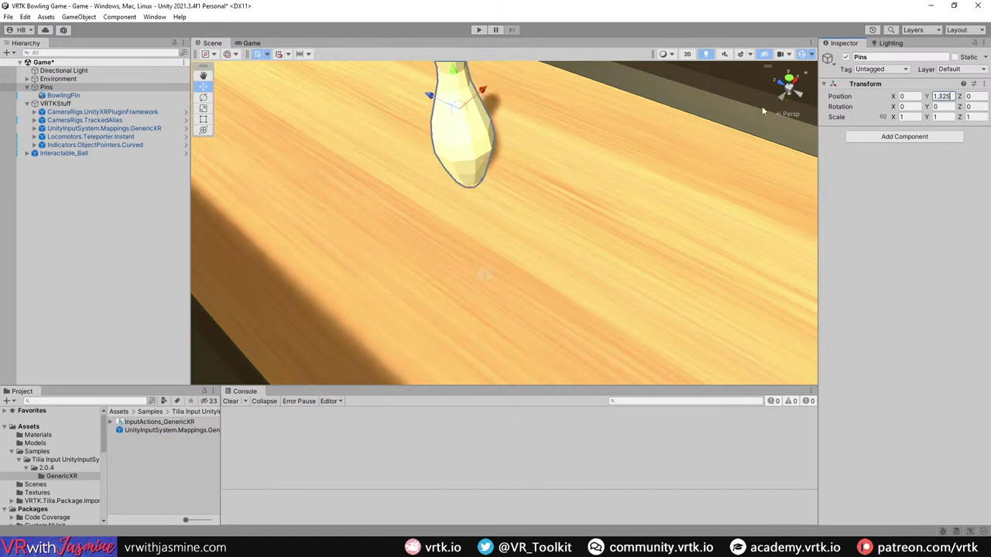
pyautogui.moveTo(484, 272); pyautogui.dragTo(462, 140, button='right')
pyautogui.press('a')
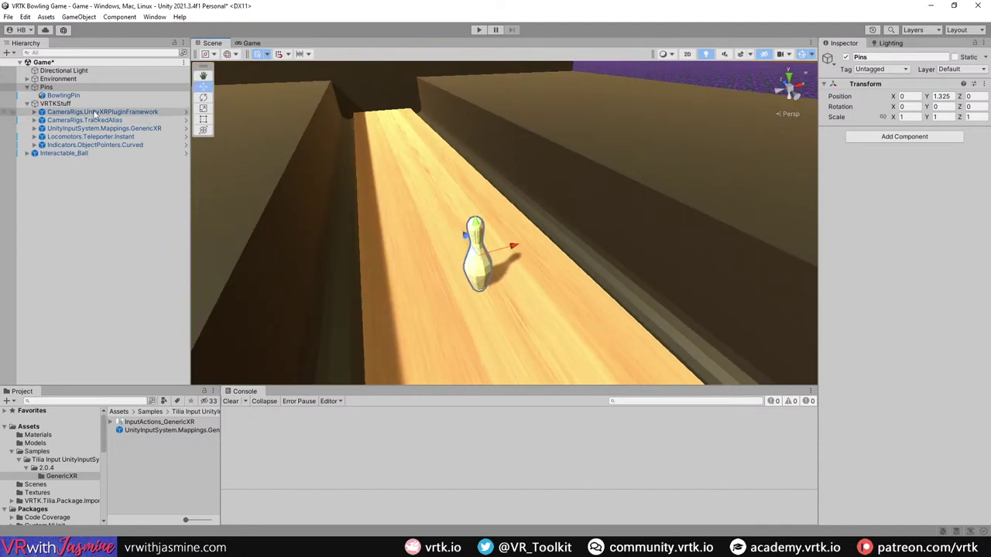
# Step: Create a folder named Prefabs in the project's Assets folder and open it
pyautogui.click(88, 95)
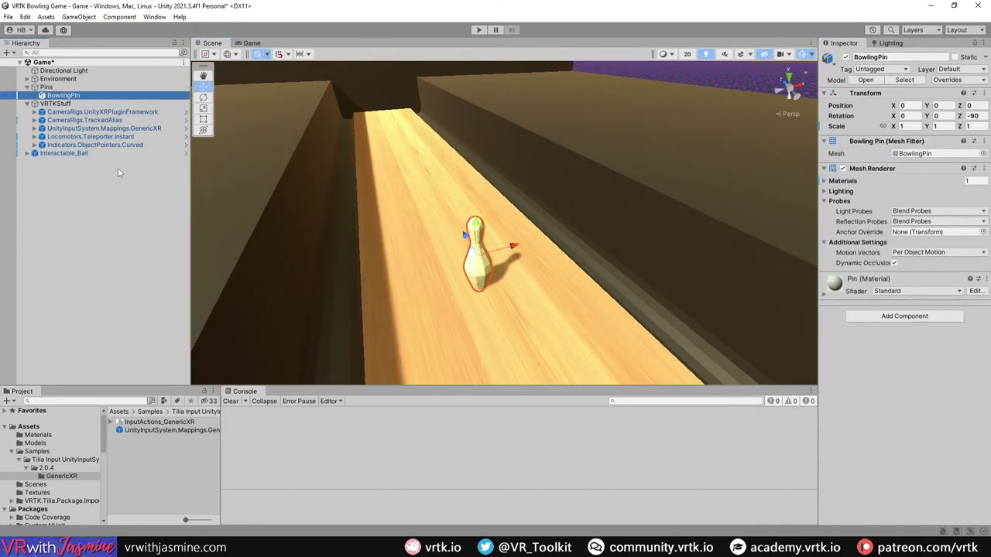
pyautogui.click(12, 452)
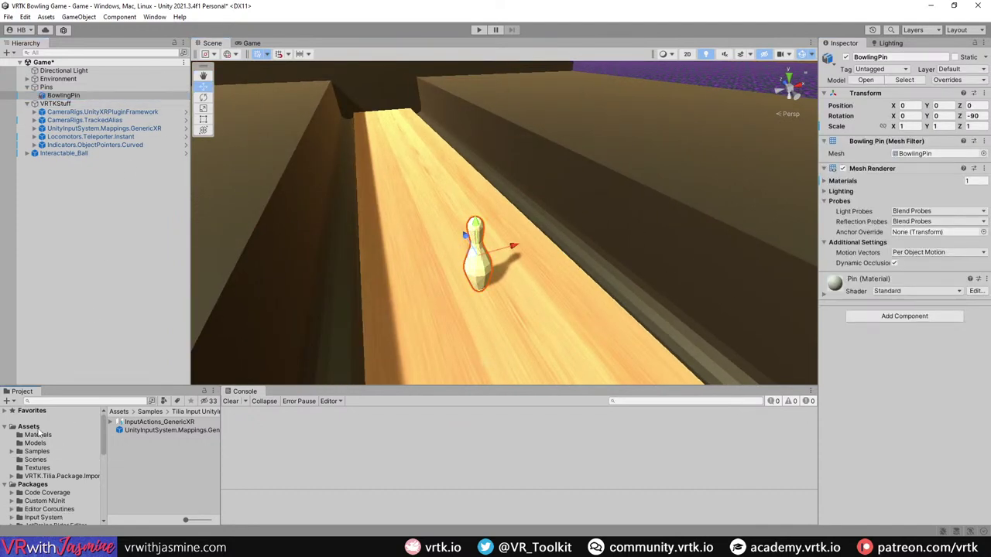
pyautogui.click(31, 427)
pyautogui.rightClick(149, 495)
pyautogui.moveTo(232, 216)
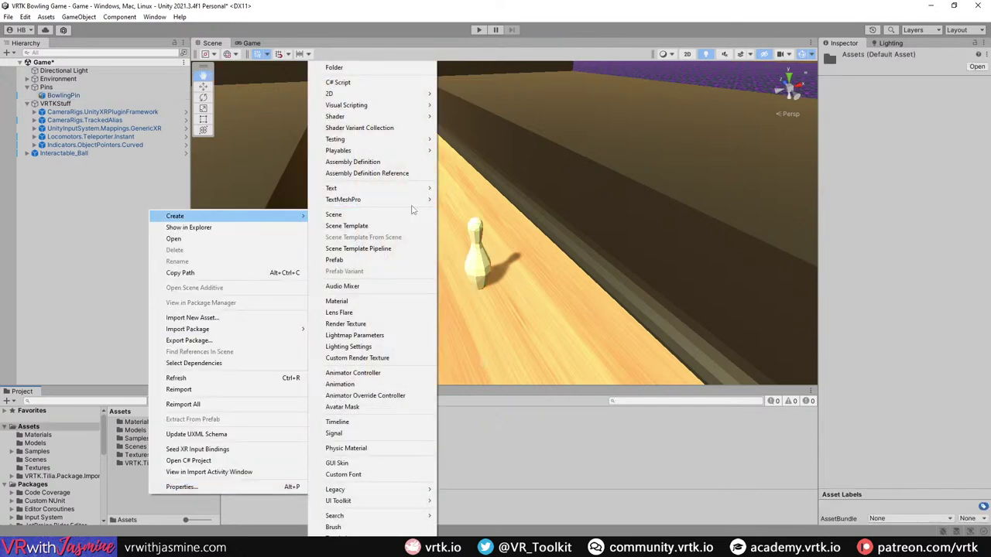
pyautogui.click(364, 67)
pyautogui.write('Pre')
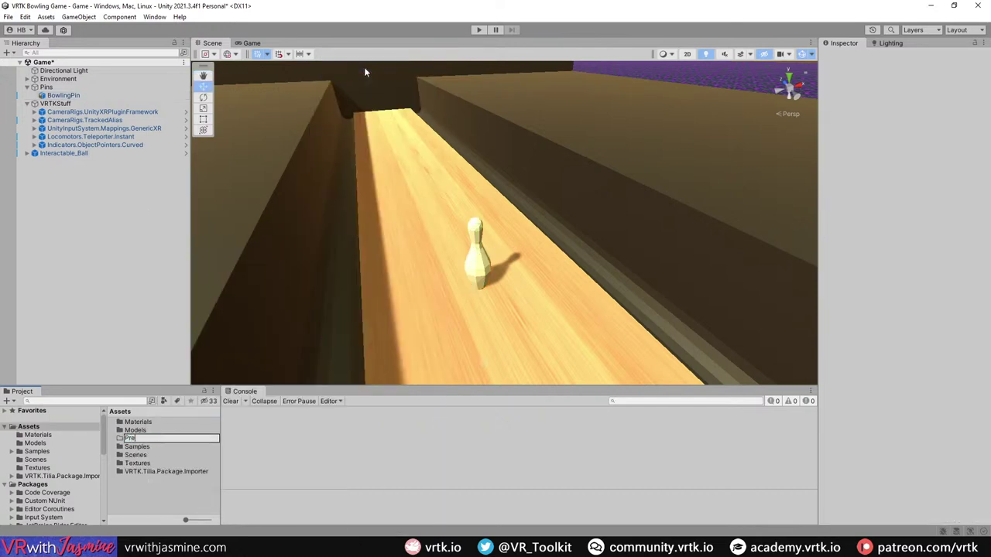
pyautogui.write('fabs')
pyautogui.press('Return')
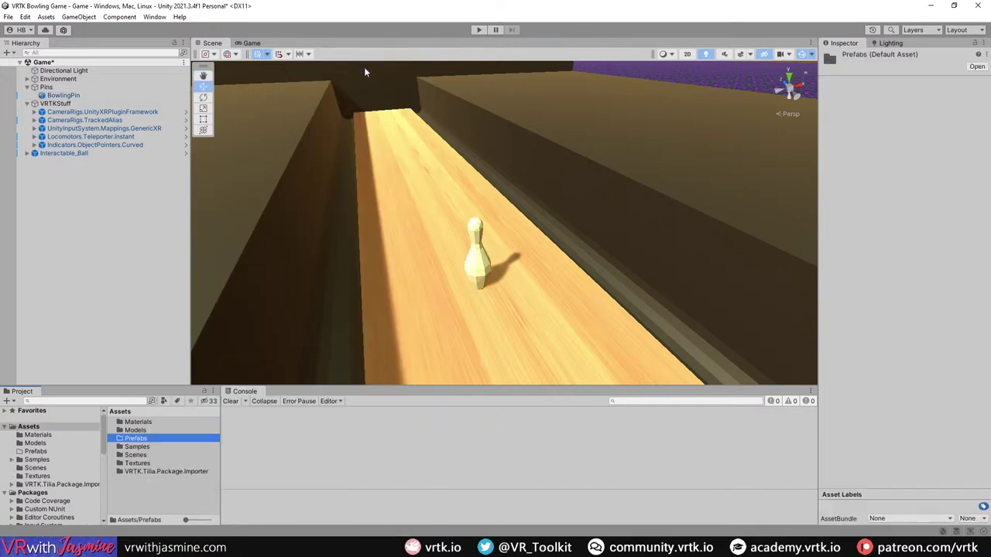
pyautogui.doubleClick(151, 440)
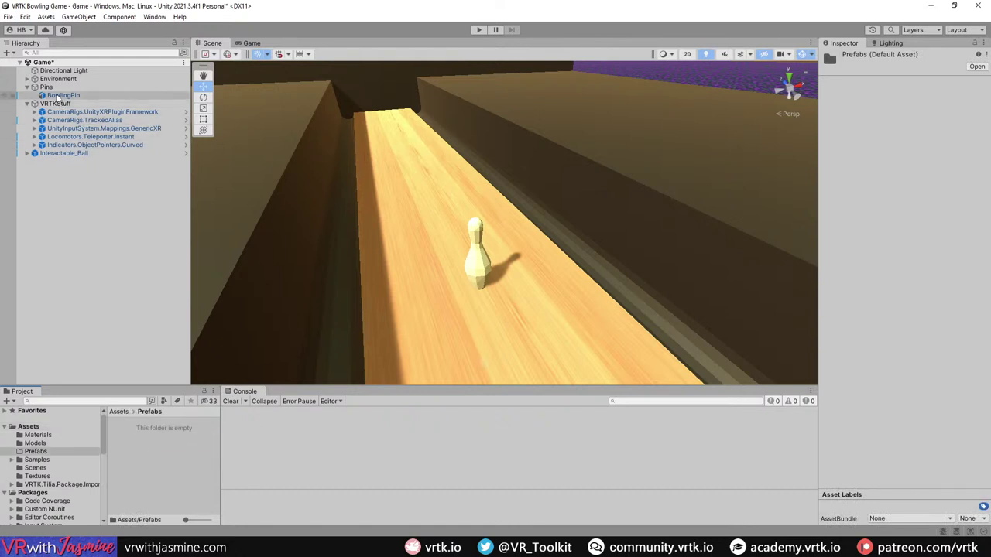
# Step: Unpack the BowlingPin object completely and save it as a prefab in the Prefabs folder
pyautogui.moveTo(62, 96); pyautogui.dragTo(160, 465)
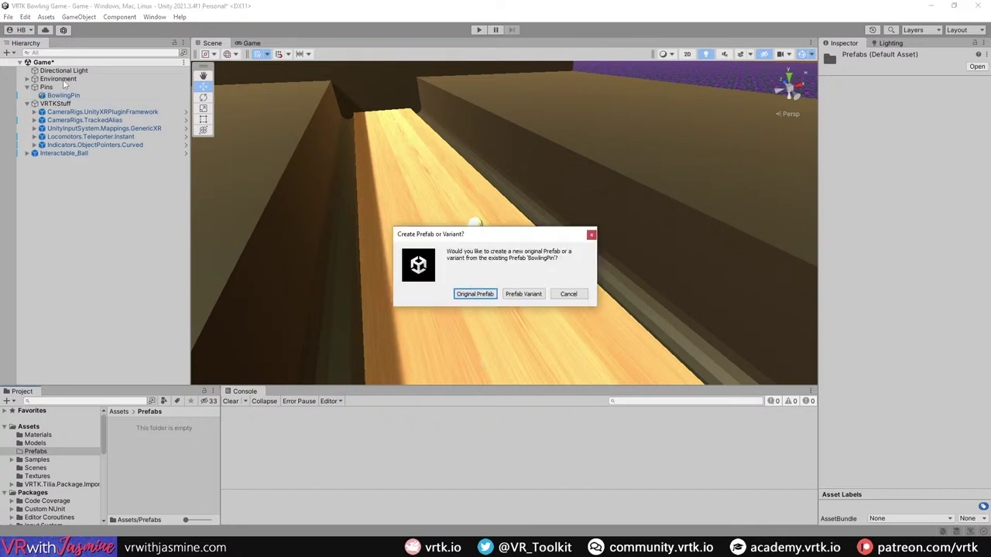
pyautogui.click(569, 294)
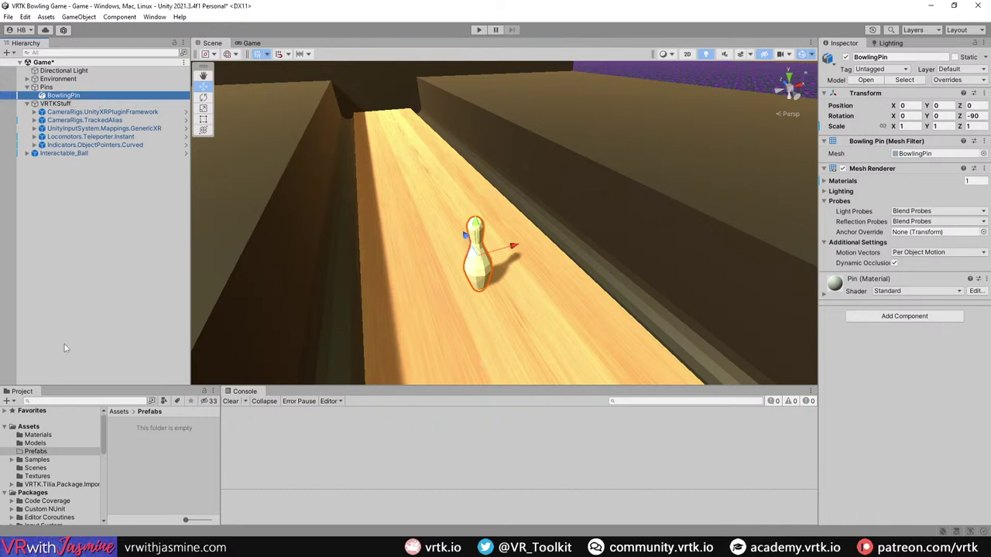
pyautogui.rightClick(65, 100)
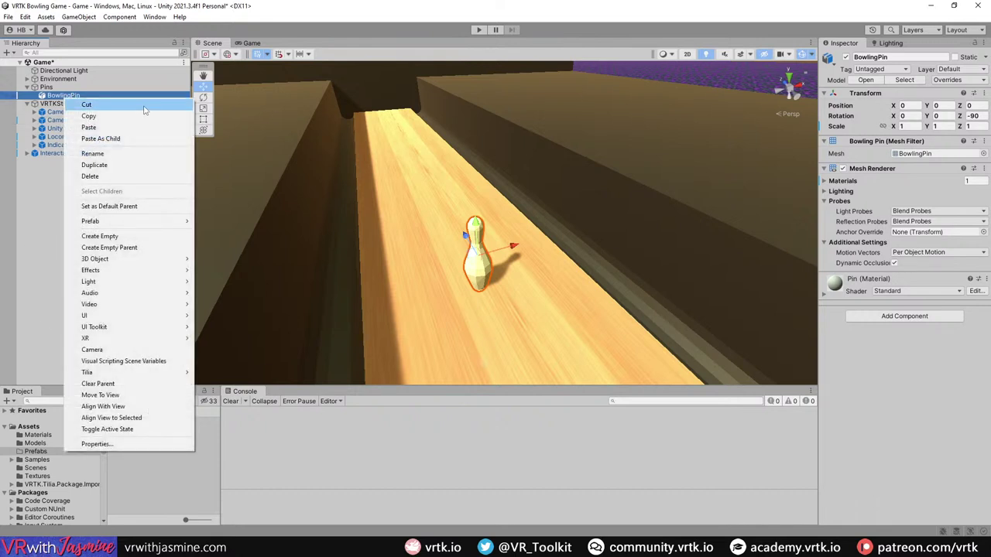
pyautogui.moveTo(145, 224)
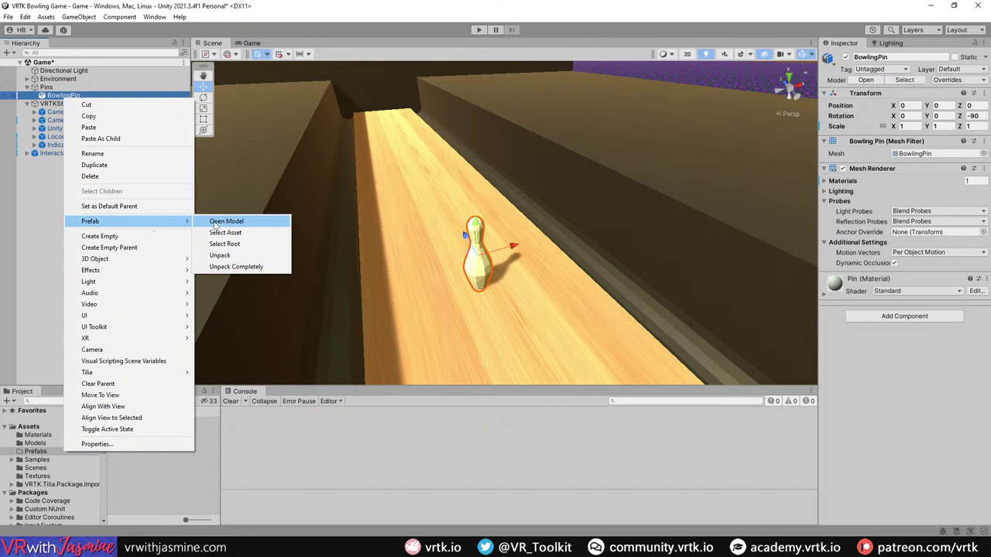
pyautogui.click(243, 268)
pyautogui.moveTo(63, 96); pyautogui.dragTo(153, 448)
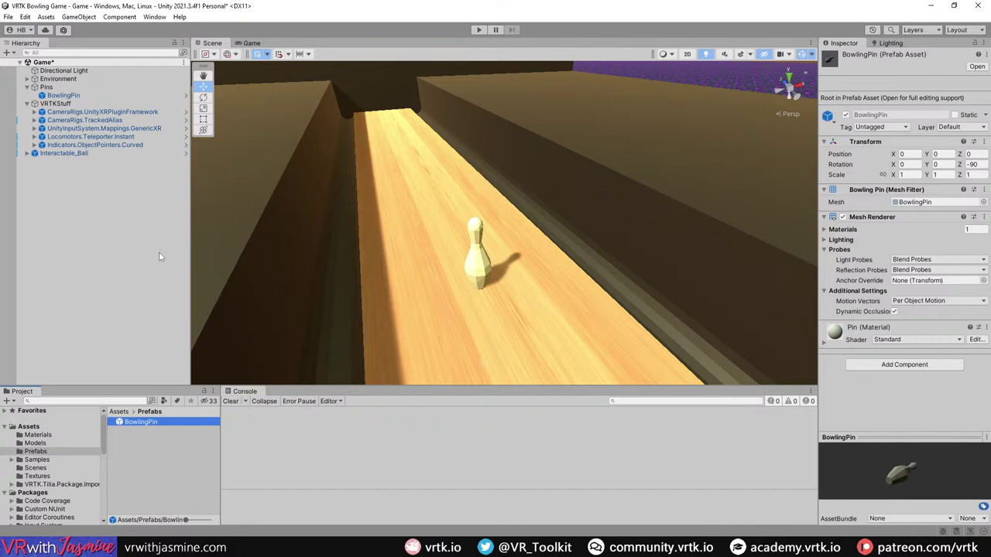
# Step: Open the BowlingPin prefab for editing and add a Capsule Collider component to it
pyautogui.click(81, 94)
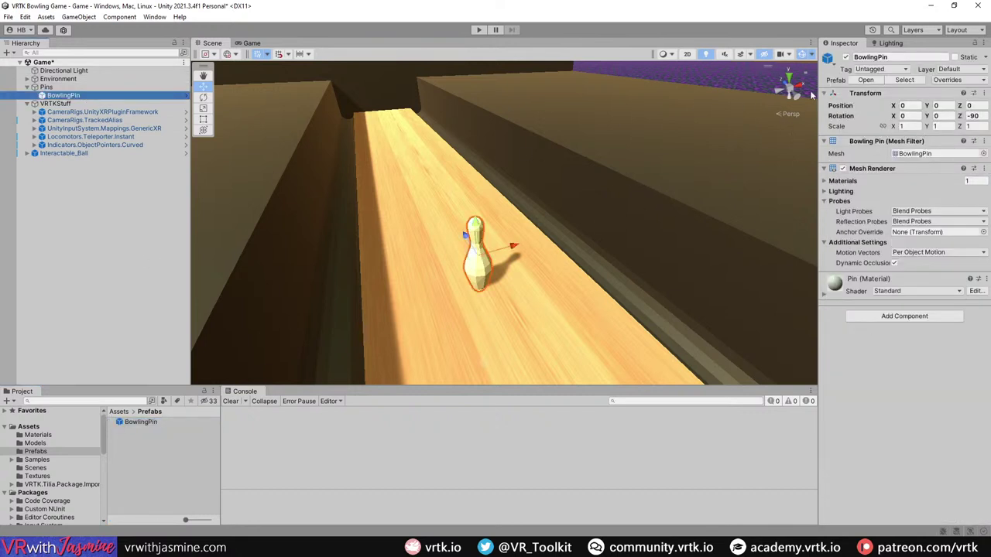
pyautogui.click(185, 96)
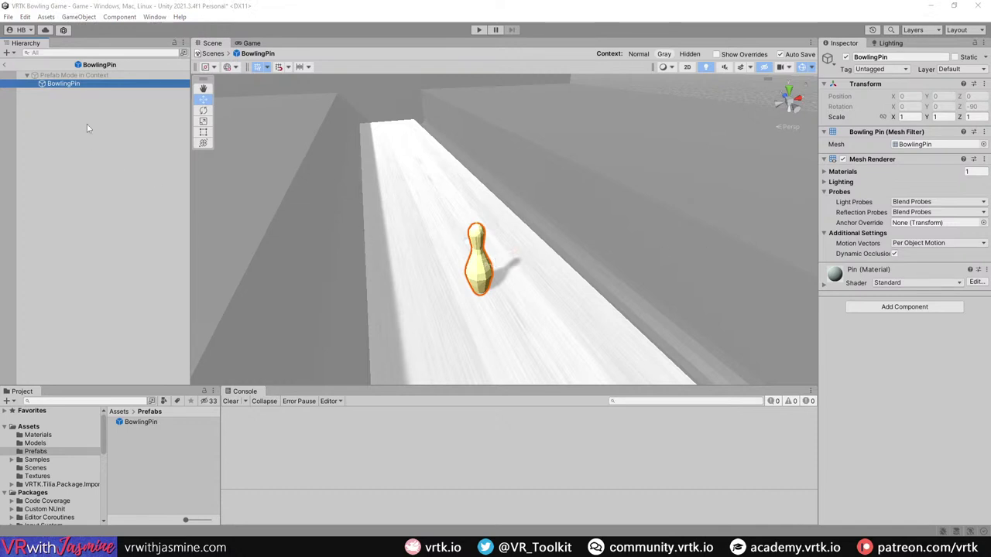
pyautogui.click(914, 307)
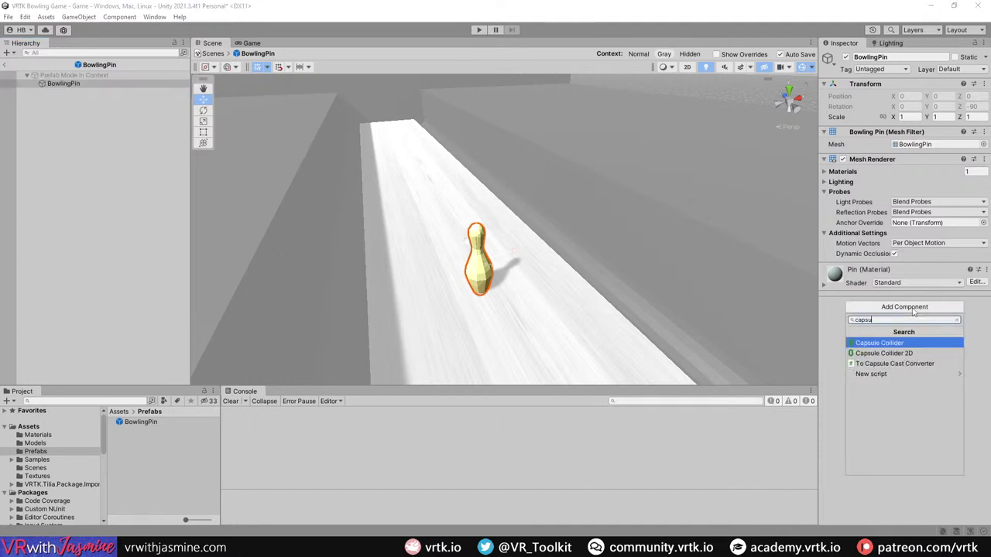
pyautogui.press('Return')
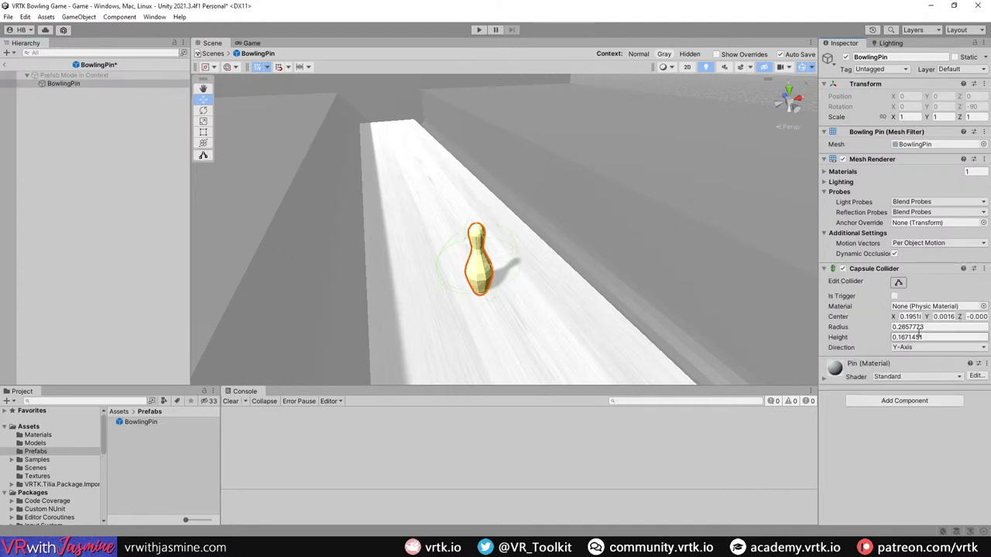
# Step: Set the Capsule Collider's center to 0.21, 0, 0
pyautogui.click(925, 327)
pyautogui.click(913, 316)
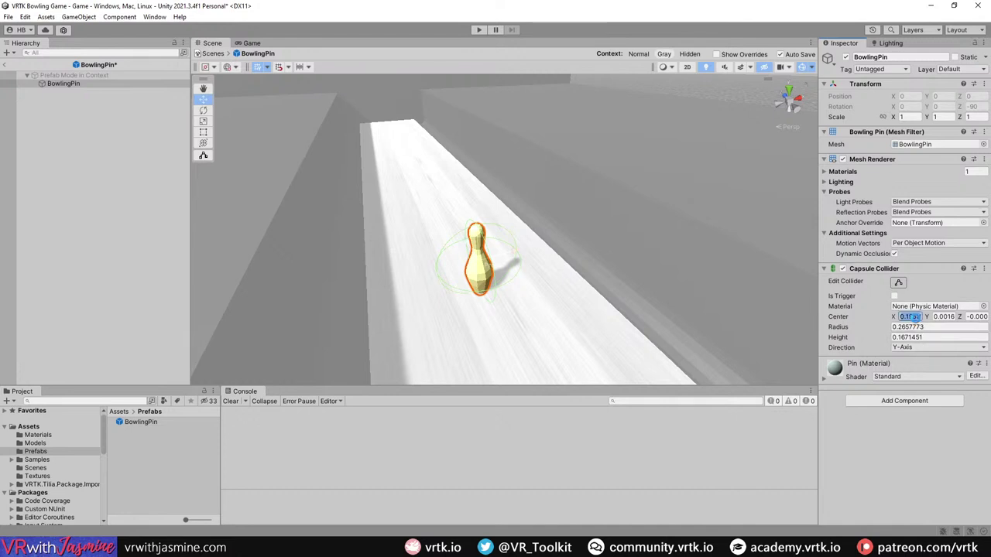
pyautogui.write('0.21')
pyautogui.press('Tab')
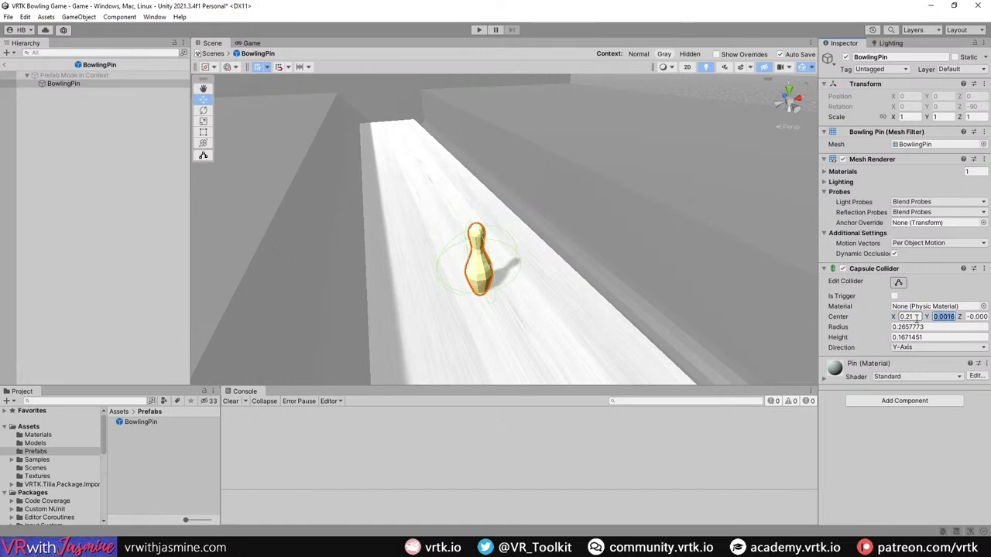
pyautogui.write('0')
pyautogui.press('Tab')
pyautogui.write('0')
pyautogui.press('Tab')
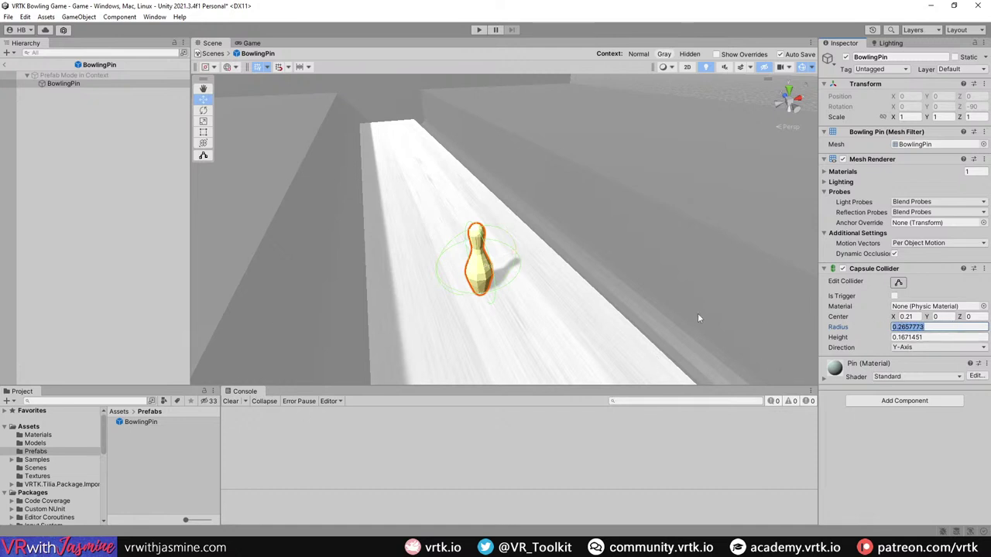
# Step: Set the Capsule Collider's radius to 0.08, height to 0.575 and direction to X-Axis
pyautogui.write('0.08')
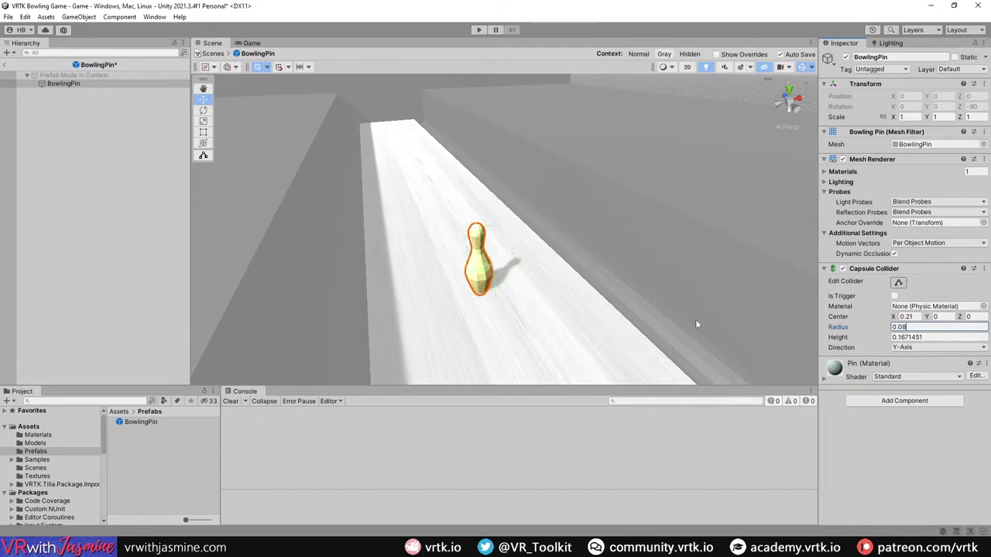
pyautogui.press('Tab')
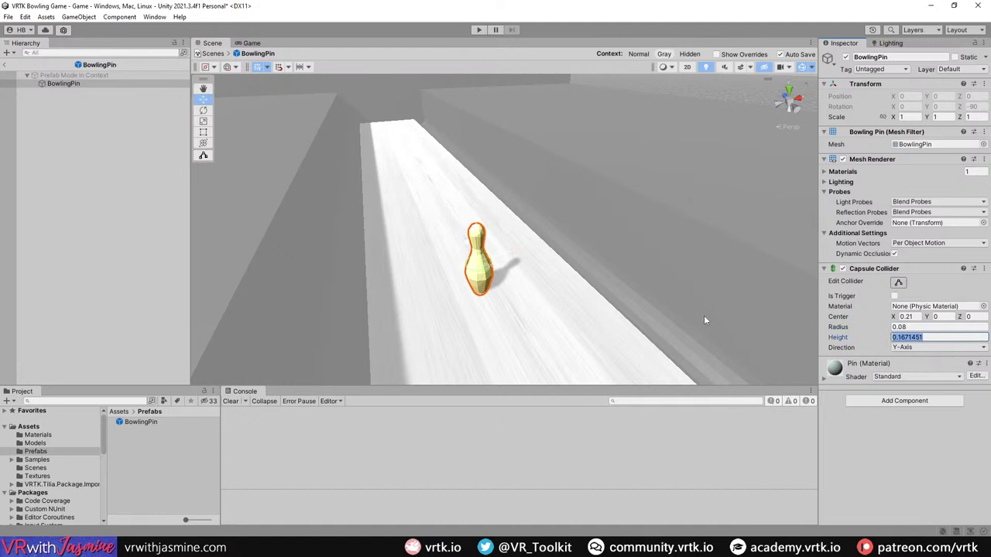
pyautogui.write('0.57')
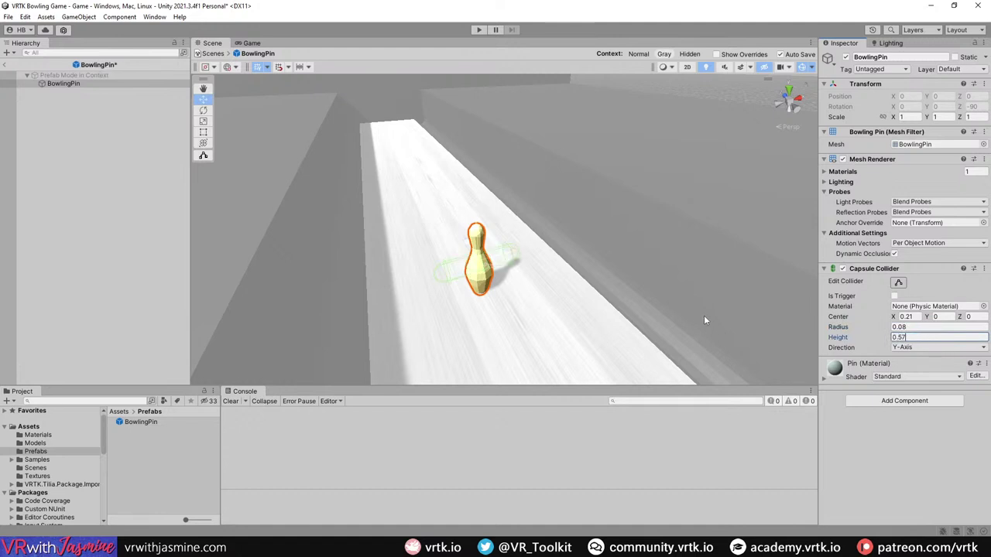
pyautogui.write('5')
pyautogui.click(920, 349)
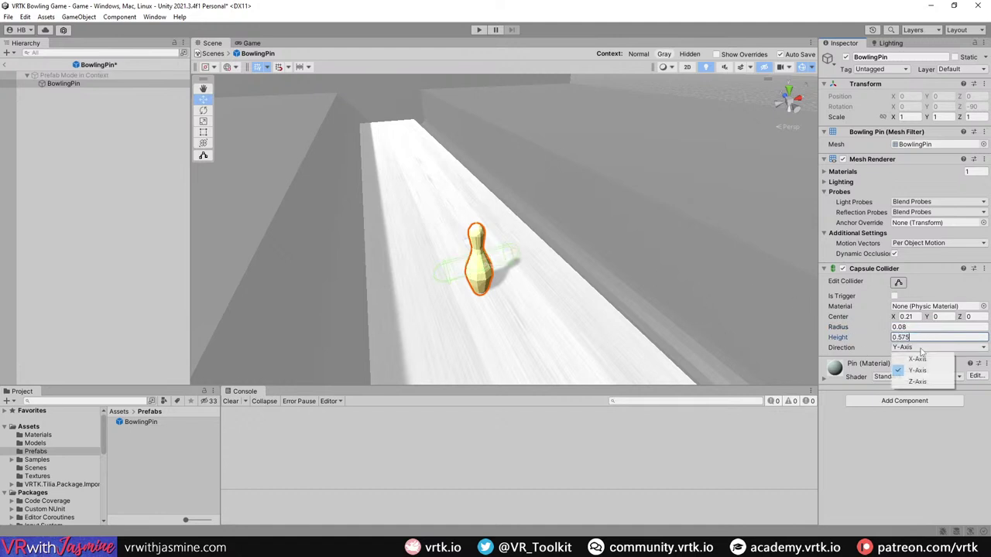
pyautogui.click(917, 360)
# Step: Check the capsule's fit around the pin and reduce its height to 0.525
pyautogui.moveTo(461, 303); pyautogui.dragTo(430, 271, button='right')
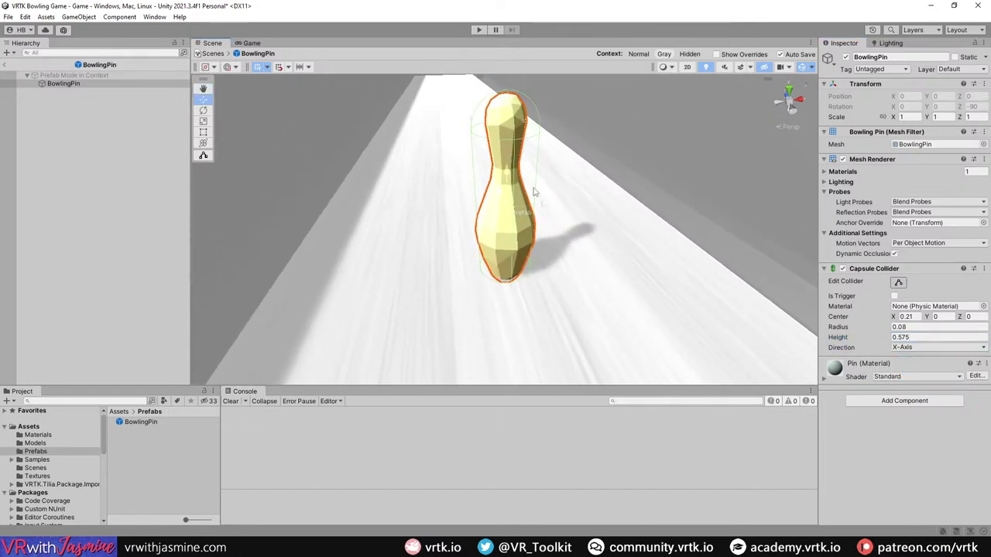
pyautogui.moveTo(528, 257); pyautogui.dragTo(531, 224, button='right')
pyautogui.click(911, 336)
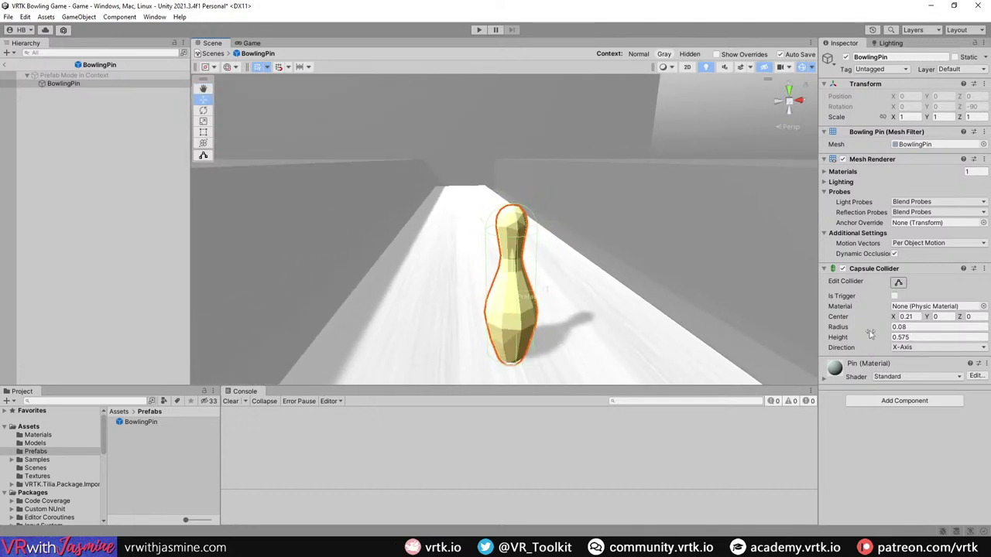
pyautogui.click(909, 327)
pyautogui.click(909, 337)
pyautogui.press('BackSpace')
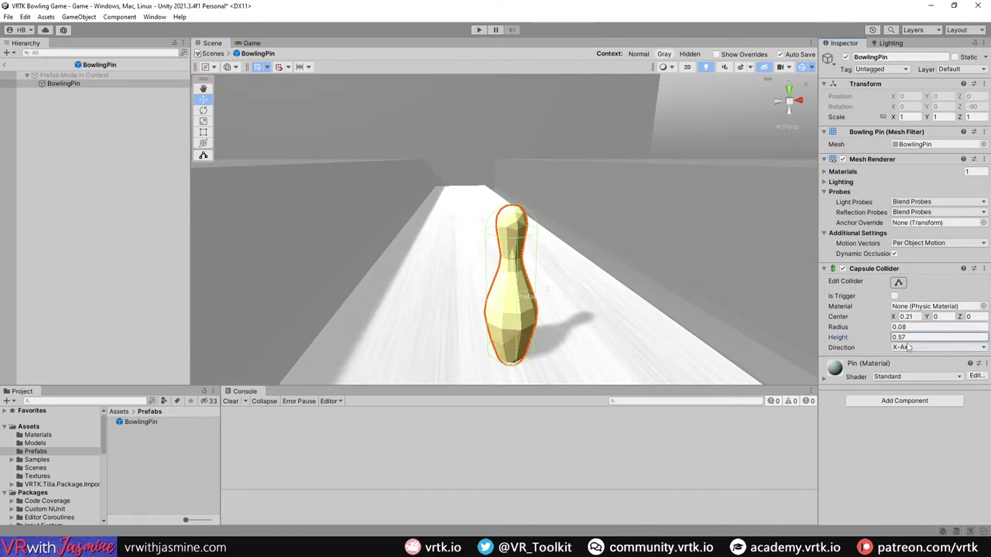
pyautogui.press('BackSpace')
pyautogui.write('25')
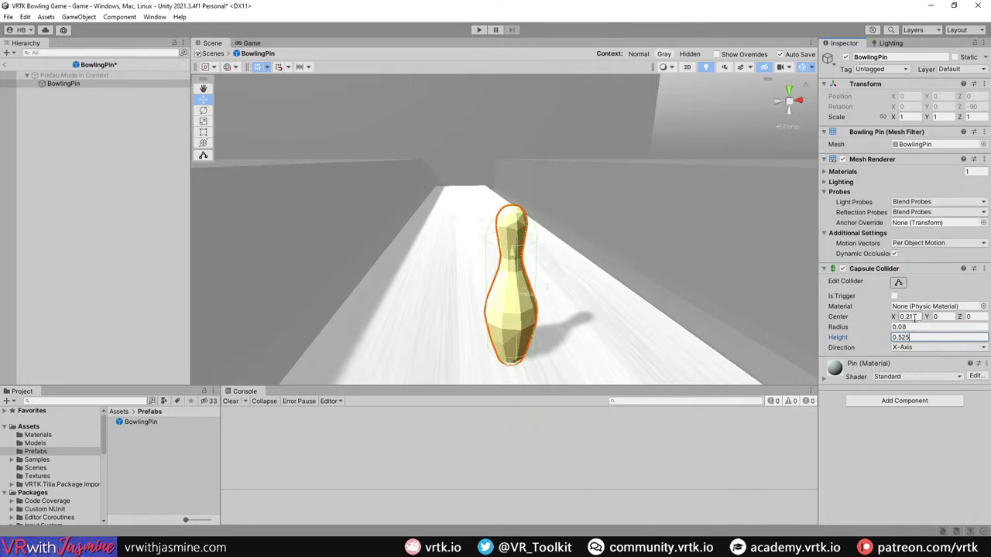
# Step: Shift the Capsule Collider along the pin by setting its center X to 0.19
pyautogui.click(910, 318)
pyautogui.doubleClick(911, 317)
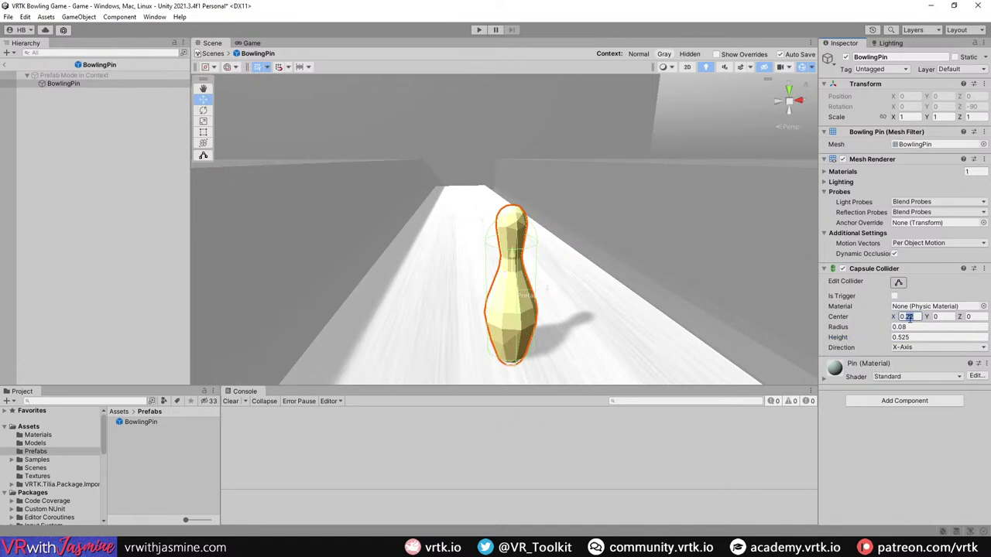
pyautogui.write('0.219')
pyautogui.press('BackSpace')
pyautogui.press('BackSpace')
pyautogui.press('BackSpace')
pyautogui.write('19')
# Step: Inspect the capsule around the pin's base and add a Box Collider component to BowlingPin
pyautogui.scroll(5, 503, 232)
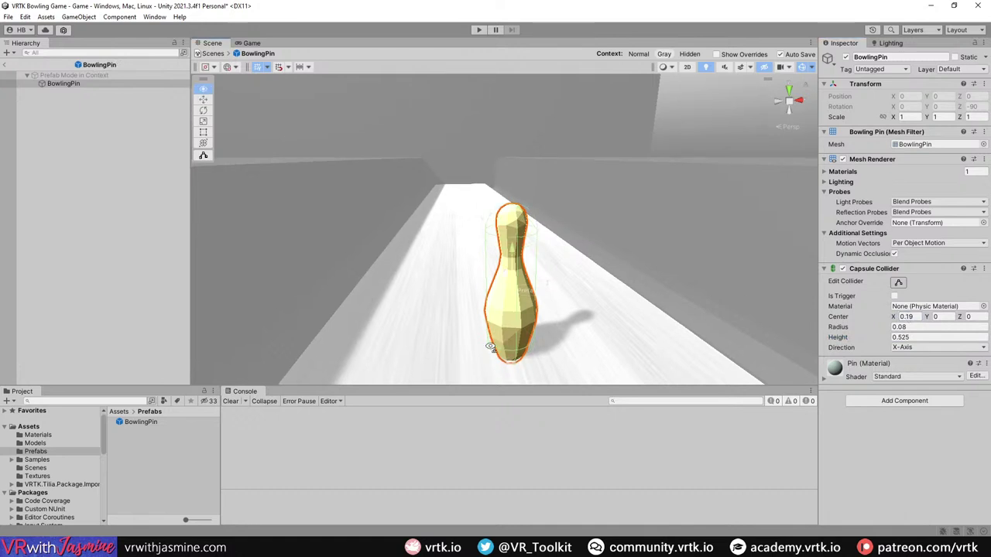
pyautogui.keyDown('alt'); pyautogui.moveTo(490, 402); pyautogui.dragTo(483, 353); pyautogui.keyUp('alt')
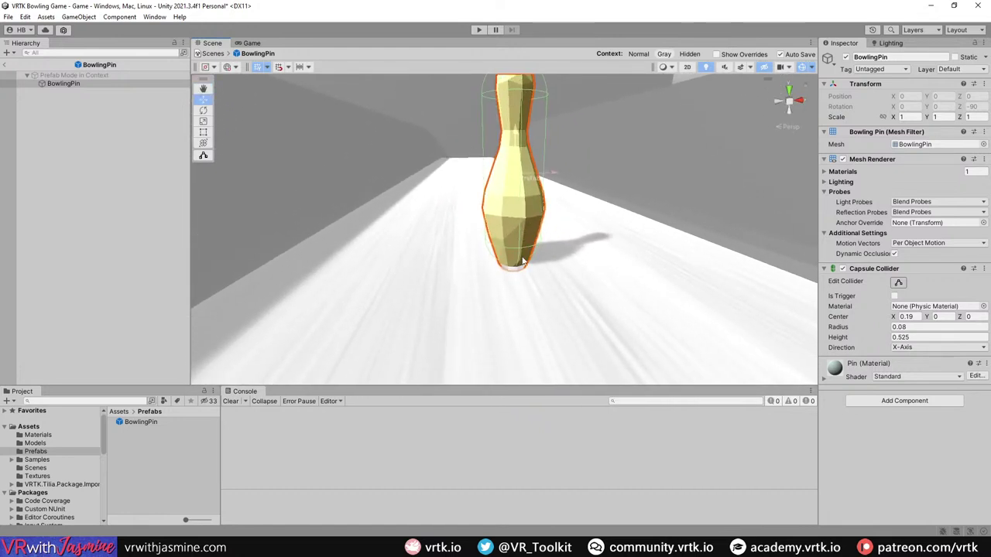
pyautogui.scroll(3, 516, 243)
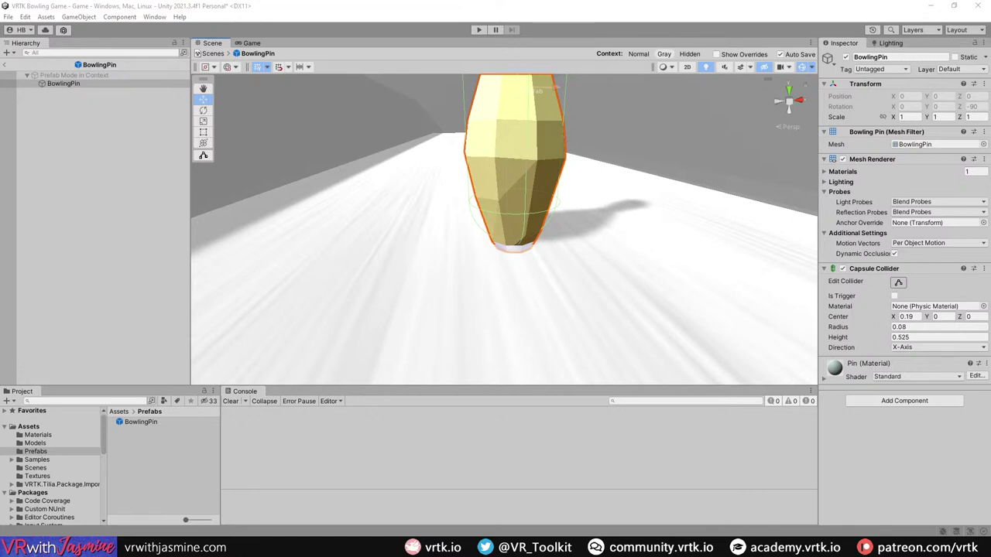
pyautogui.click(886, 401)
pyautogui.write('box')
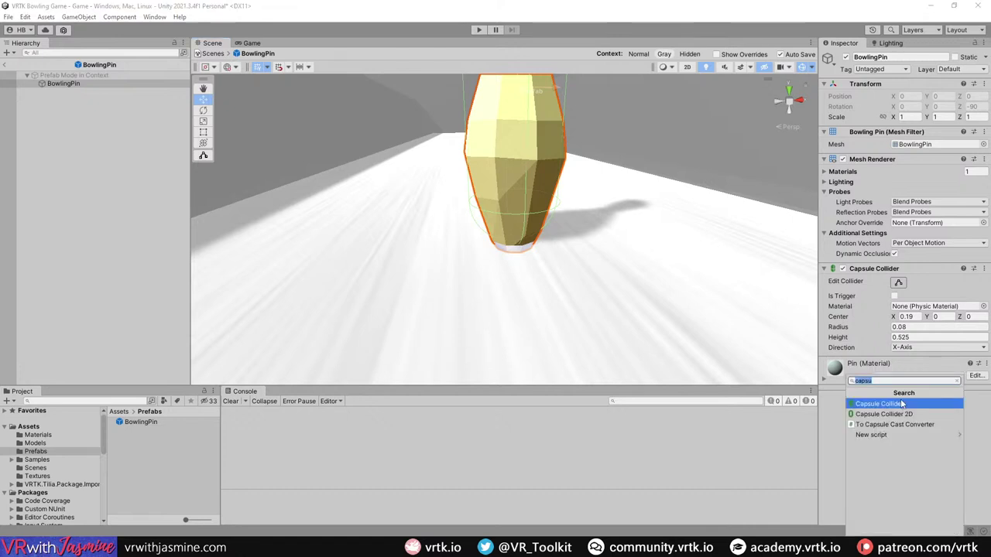
pyautogui.click(901, 402)
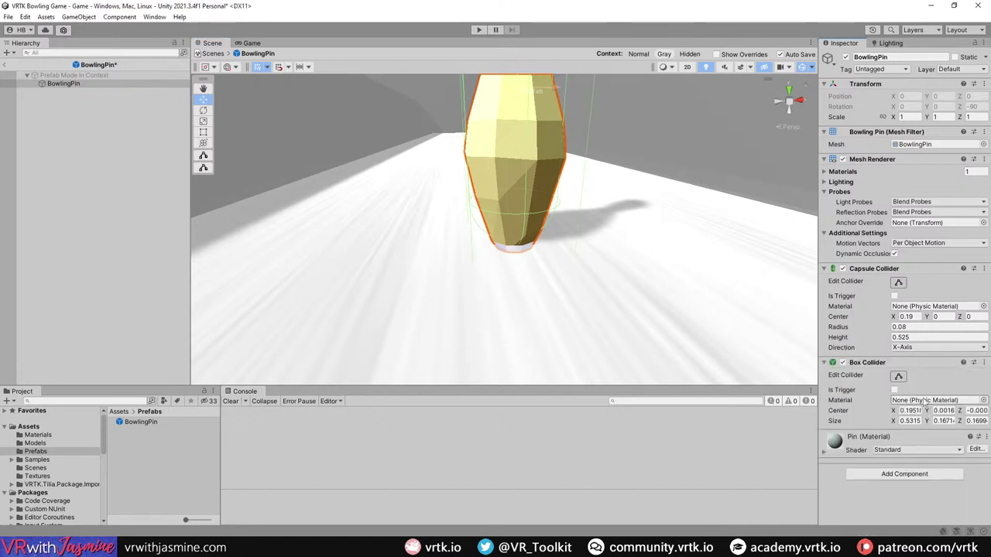
# Step: Set the Box Collider's center to X 0.465, Y 0 and Z 0
pyautogui.click(909, 410)
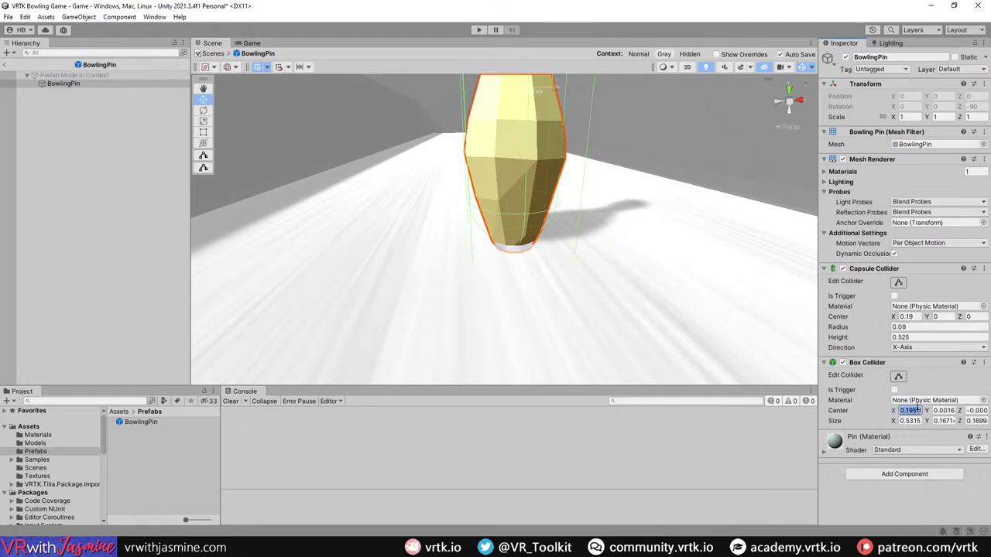
pyautogui.write('0.465')
pyautogui.press('Tab')
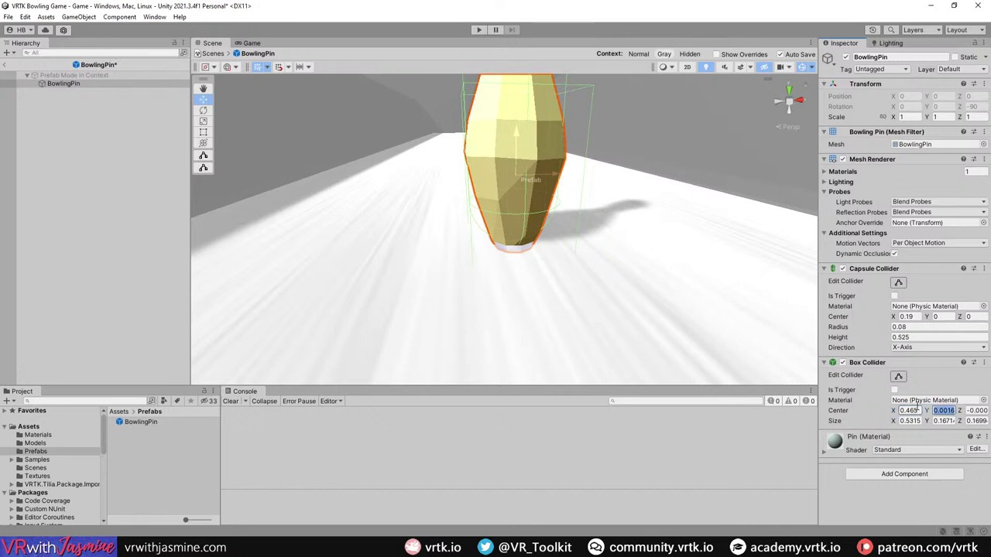
pyautogui.write('0')
pyautogui.press('Tab')
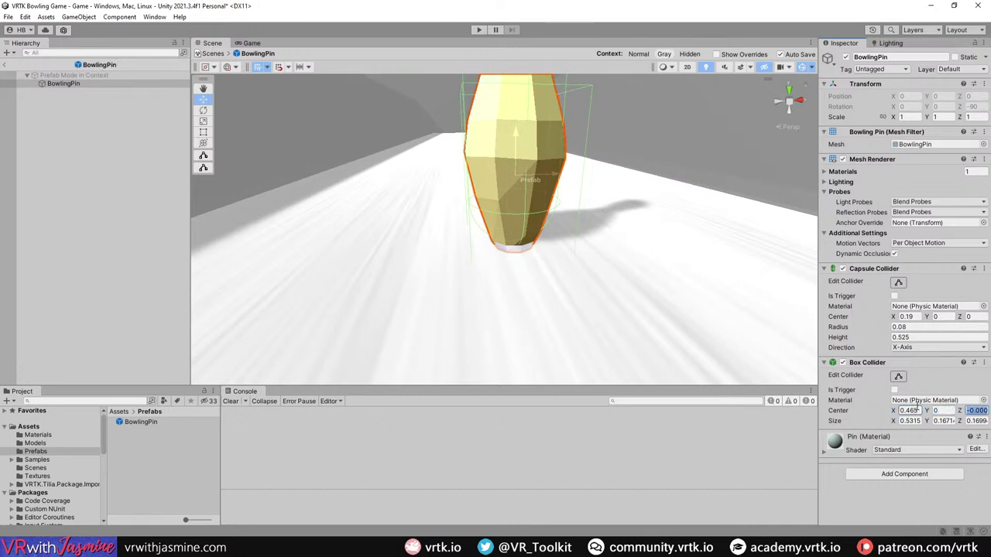
pyautogui.write('0')
# Step: Set the Box Collider's size to X 0.1, Y 0.03 and Z 0.03
pyautogui.click(915, 422)
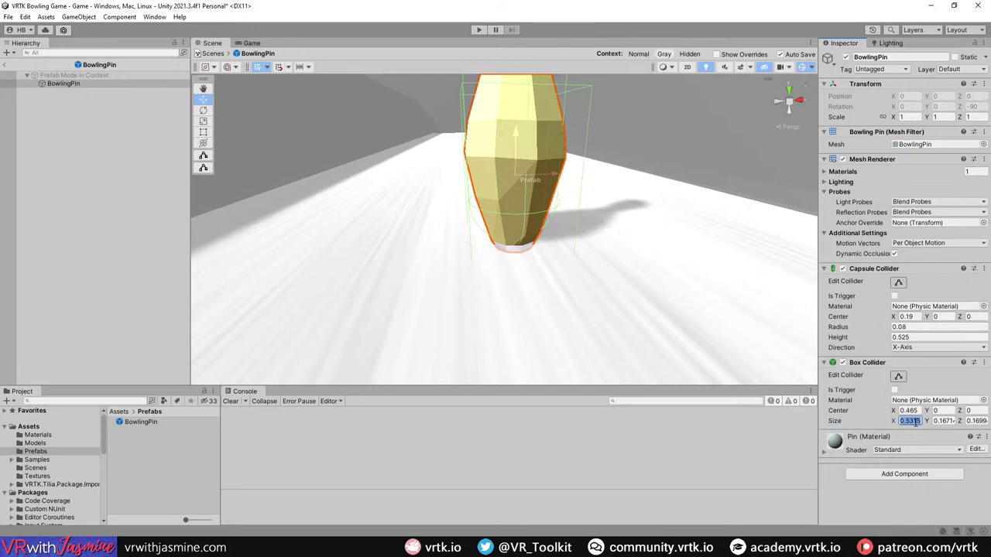
pyautogui.write('0.1')
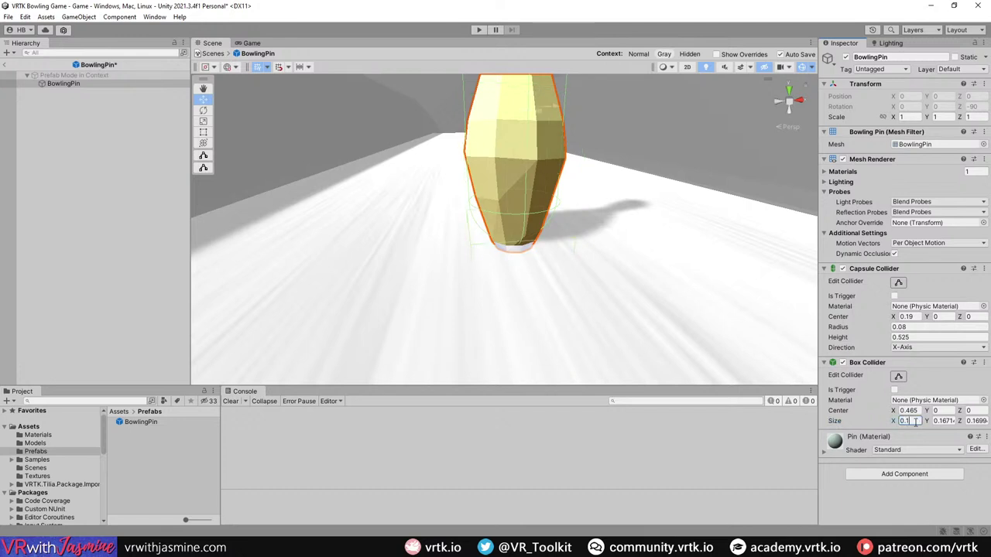
pyautogui.press('Tab')
pyautogui.write('0.03')
pyautogui.press('Tab')
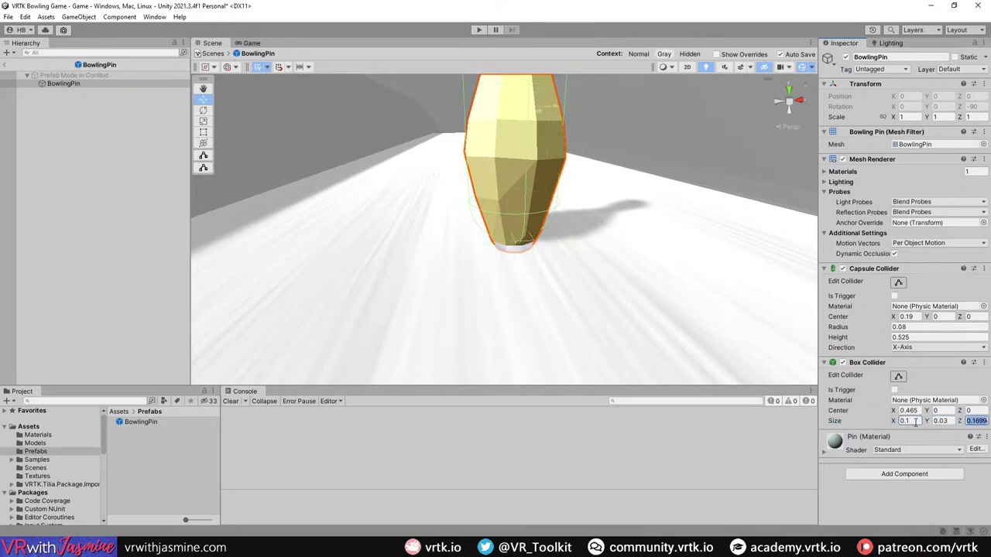
pyautogui.write('0.03')
# Step: Set the Box Collider's center X to 0.41 and check its fit against the underside of the pin's base
pyautogui.moveTo(552, 278); pyautogui.dragTo(574, 218, button='right')
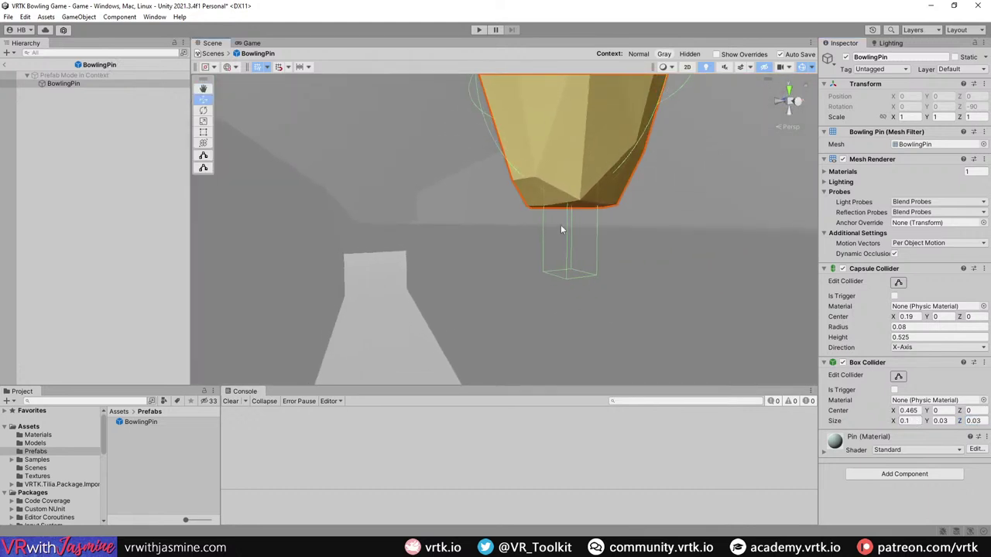
pyautogui.doubleClick(913, 411)
pyautogui.write('1')
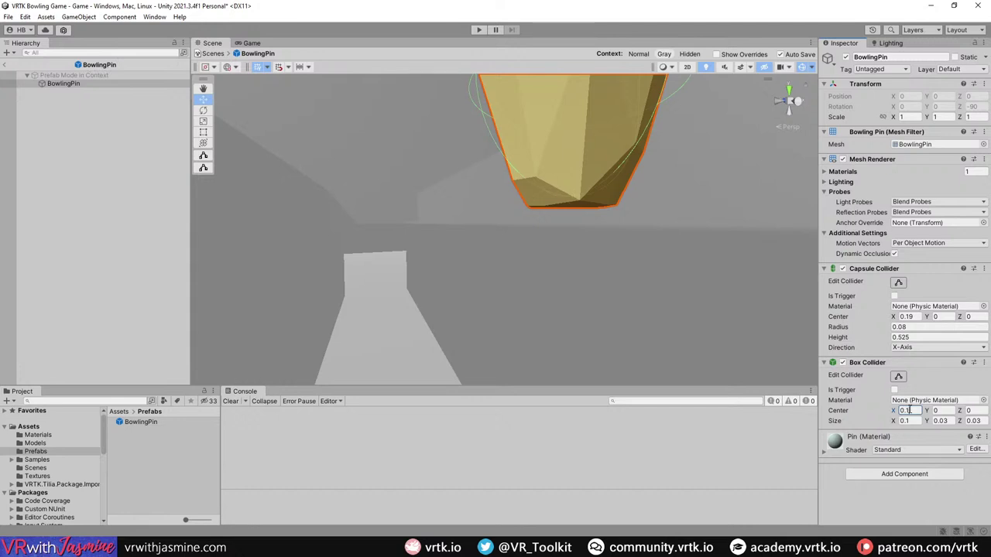
pyautogui.press('BackSpace')
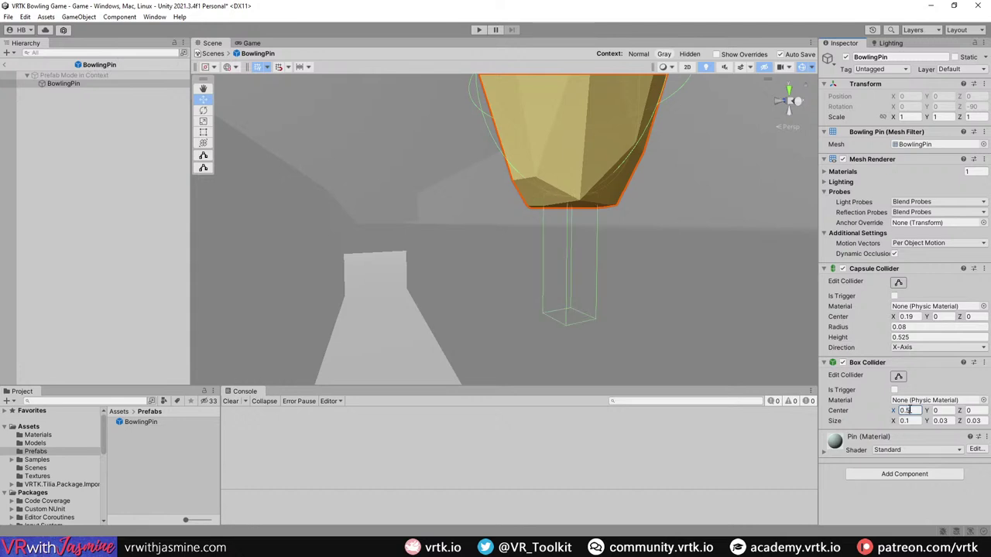
pyautogui.write('4')
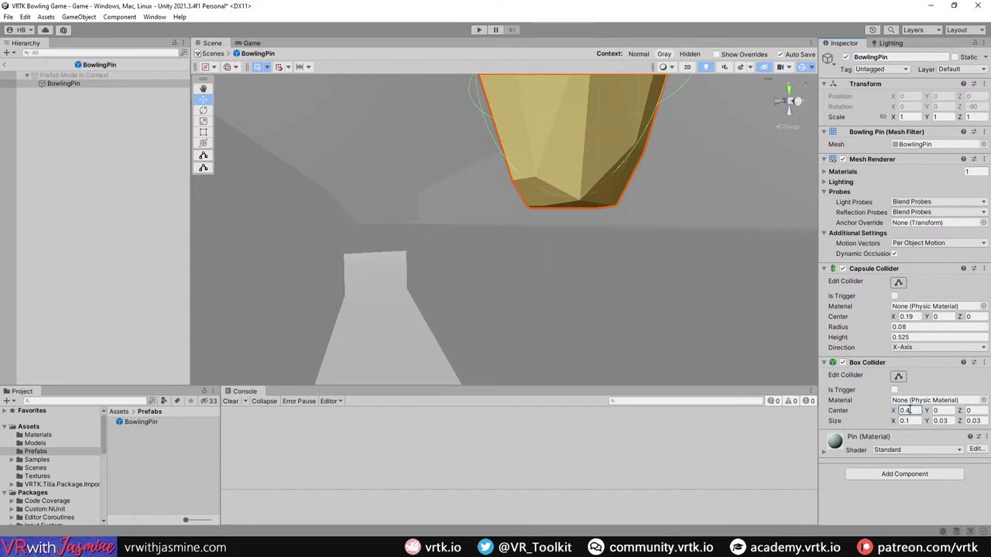
pyautogui.write('5')
pyautogui.press('BackSpace')
pyautogui.moveTo(606, 239); pyautogui.dragTo(597, 132, button='right')
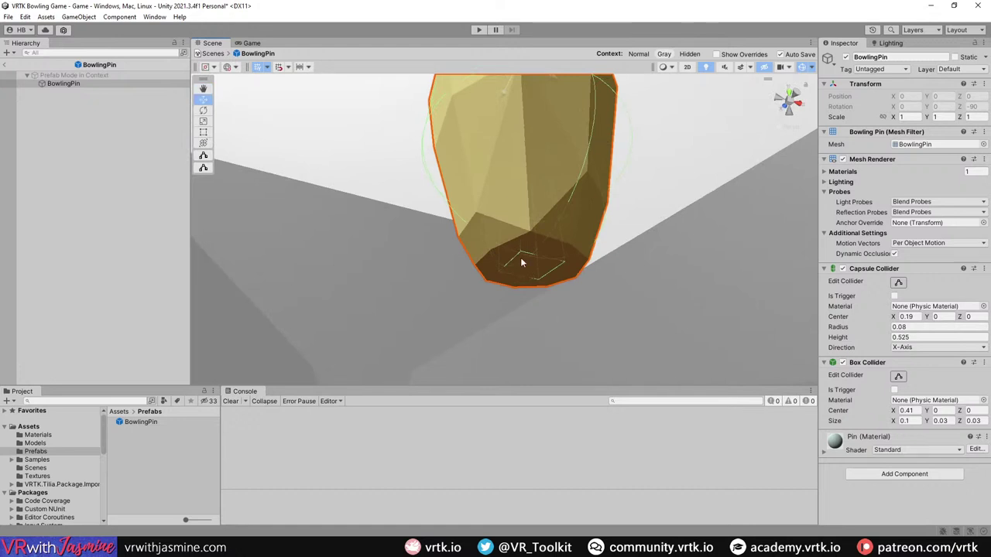
pyautogui.moveTo(522, 261); pyautogui.dragTo(541, 243, button='right')
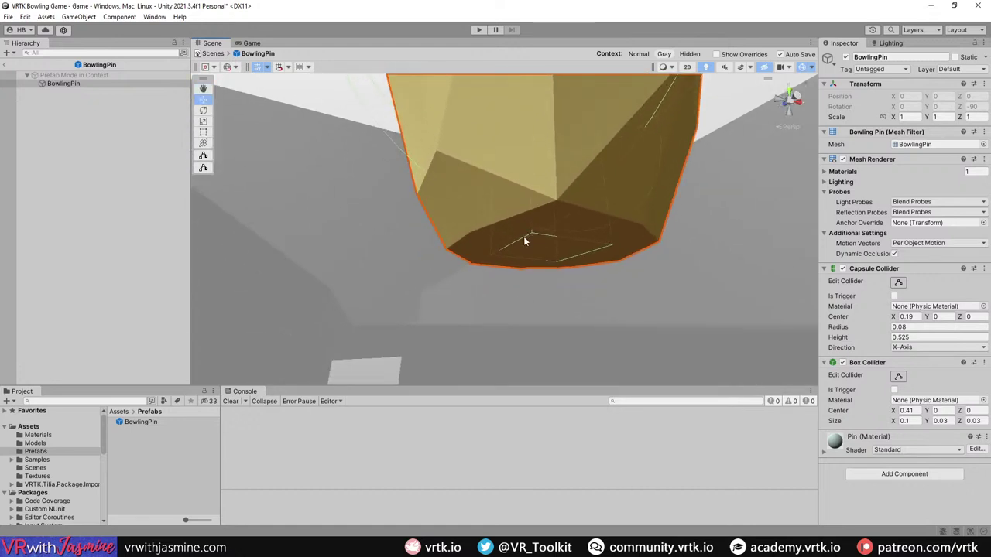
# Step: Reduce the Capsule Collider's radius to 0.075 on the bowling pin prefab
pyautogui.moveTo(601, 251); pyautogui.dragTo(547, 401, button='right')
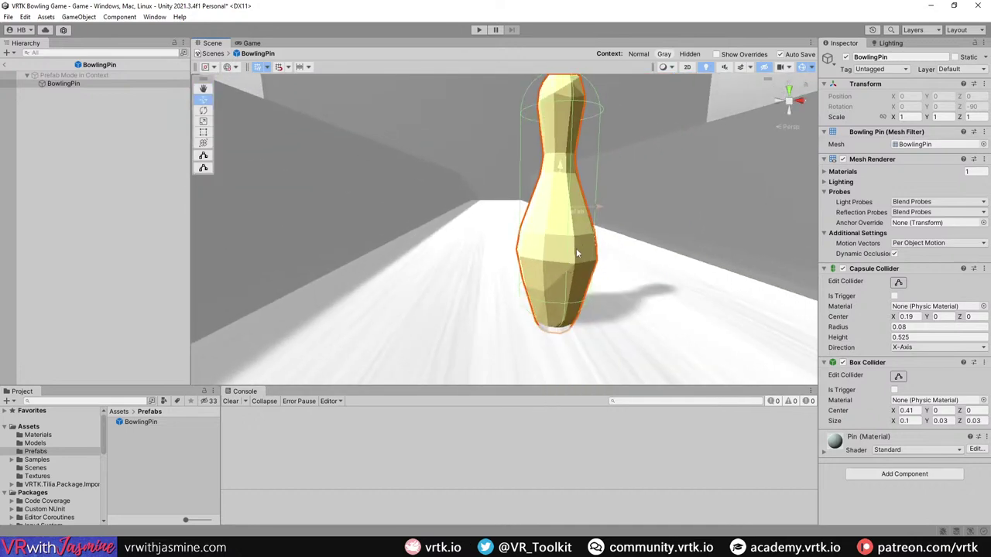
pyautogui.moveTo(571, 236); pyautogui.dragTo(542, 247, button='right')
pyautogui.click(922, 326)
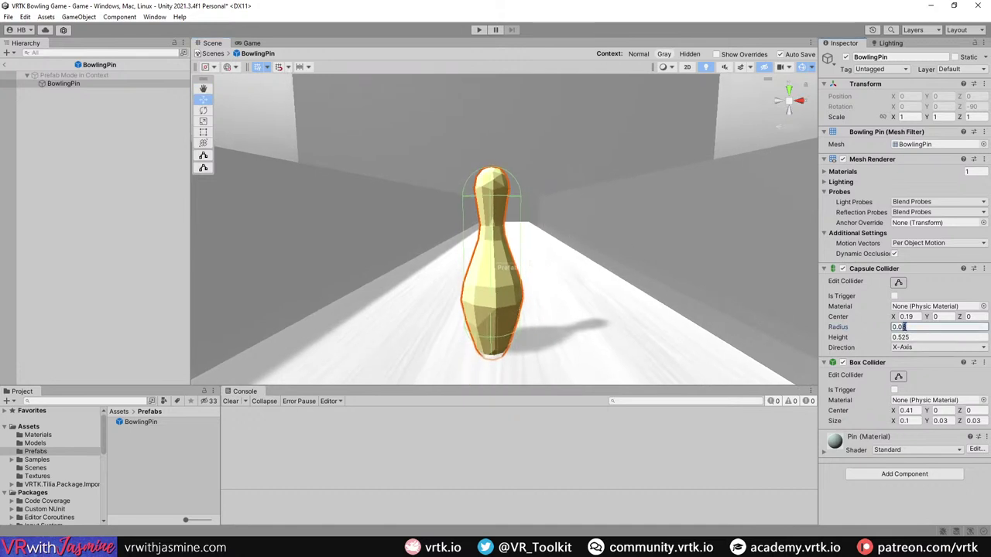
pyautogui.write('0.07')
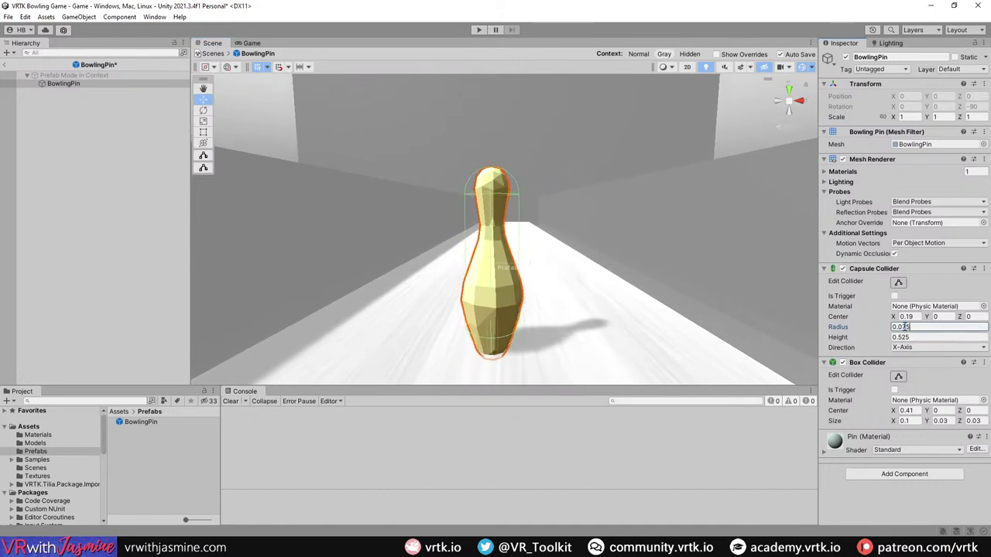
pyautogui.write('5')
pyautogui.moveTo(573, 282); pyautogui.dragTo(551, 280, button='right')
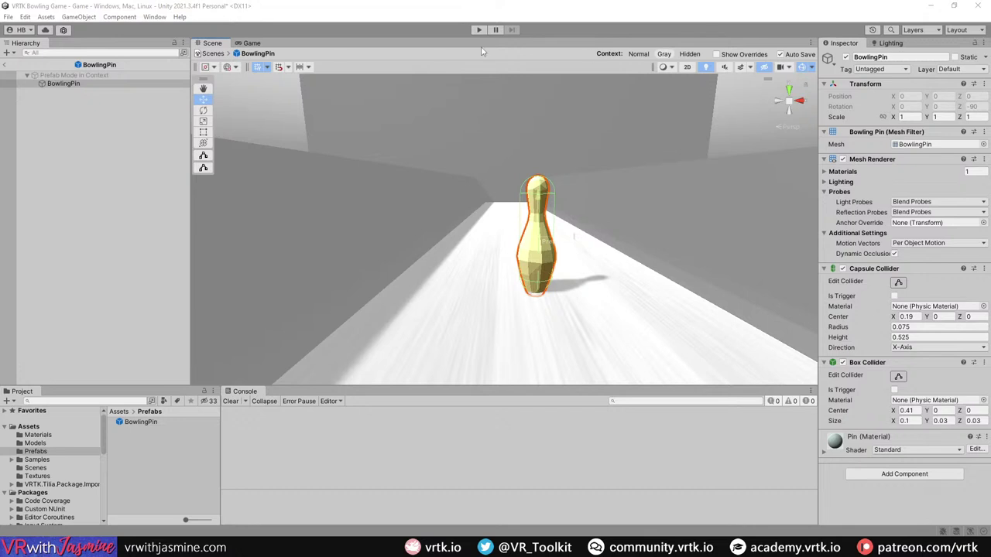
# Step: Return from the prefab to the Game scene, set the Pins object's Y position to 1.34 and check the pin's base on the lane
pyautogui.click(5, 68)
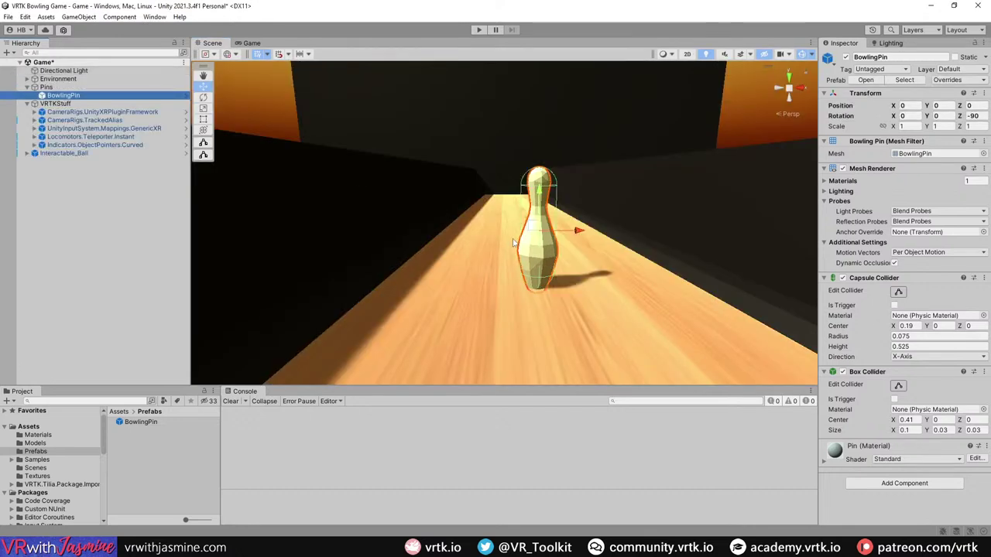
pyautogui.click(45, 87)
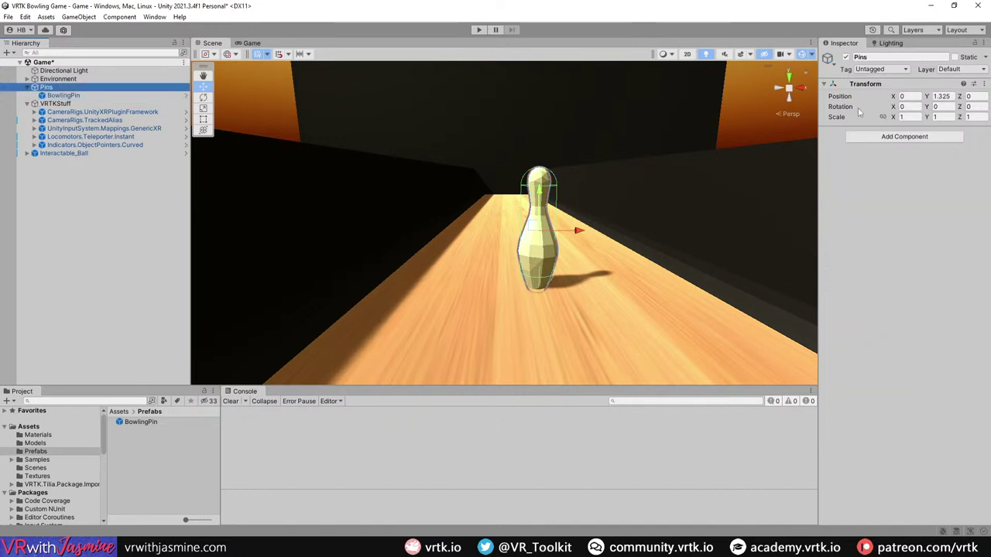
pyautogui.click(942, 96)
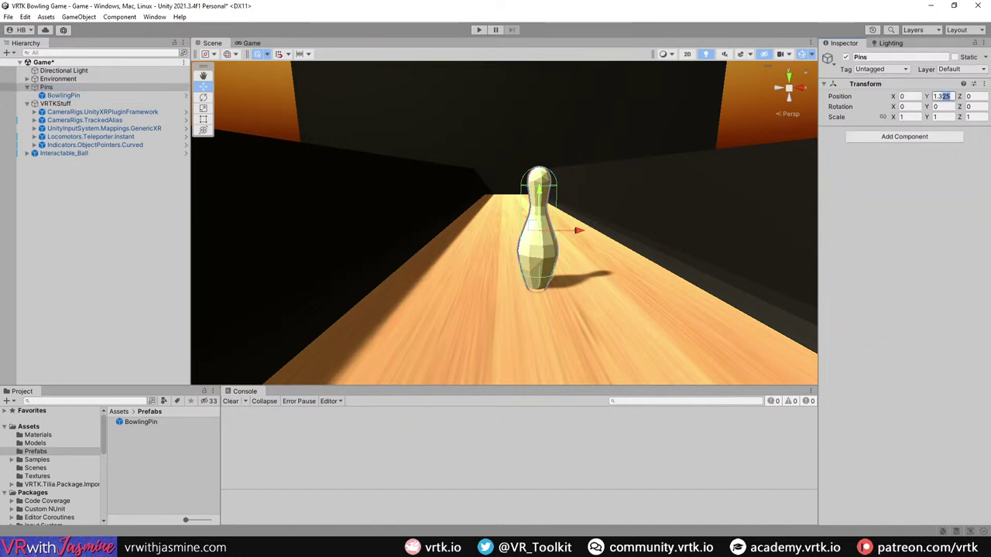
pyautogui.write('1.33')
pyautogui.press('BackSpace')
pyautogui.write('4')
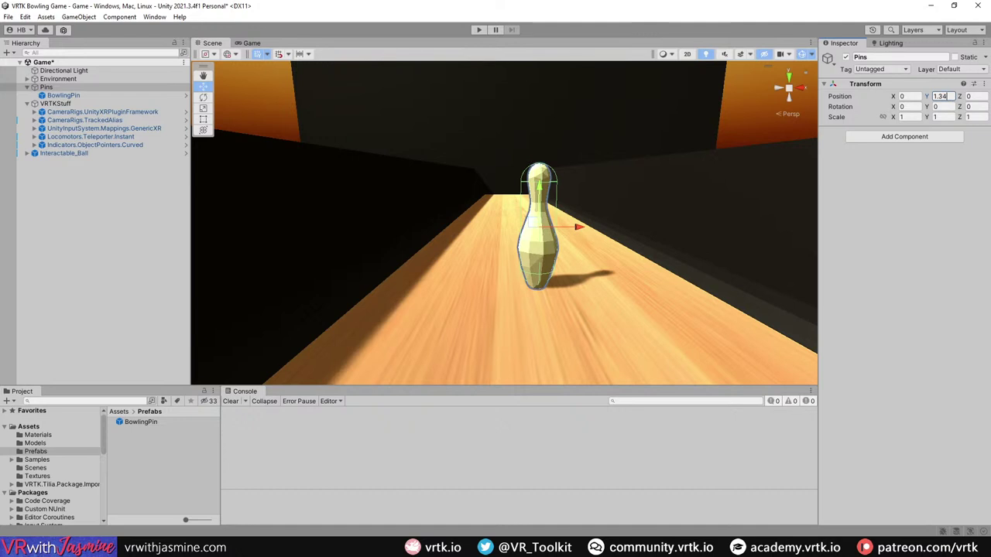
pyautogui.moveTo(542, 232); pyautogui.dragTo(560, 324, button='right')
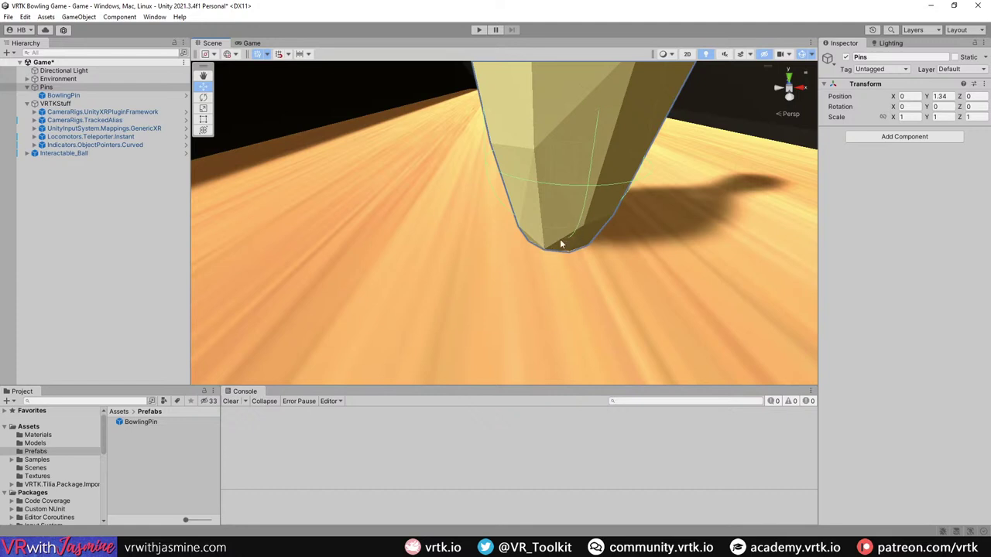
pyautogui.press('f')
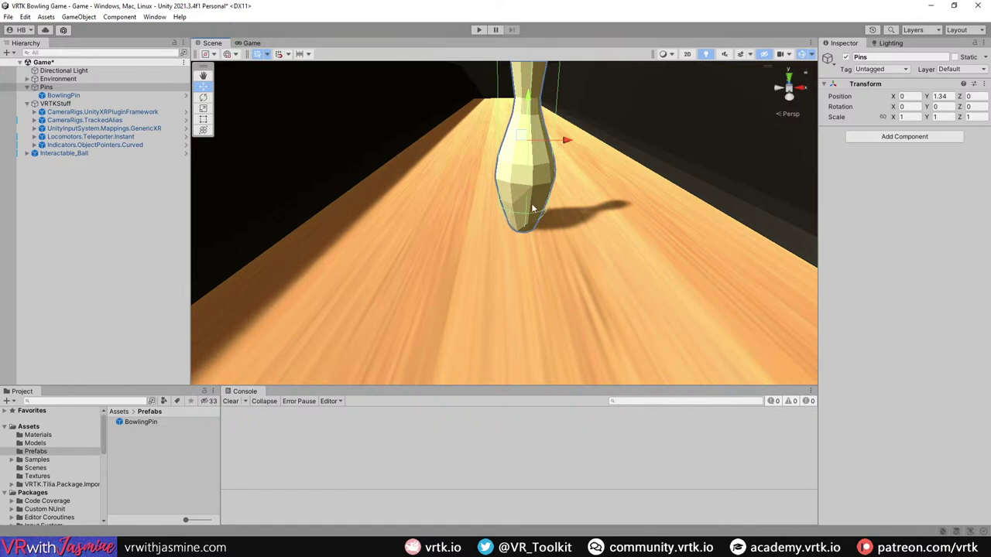
pyautogui.moveTo(534, 208); pyautogui.dragTo(518, 166, button='right')
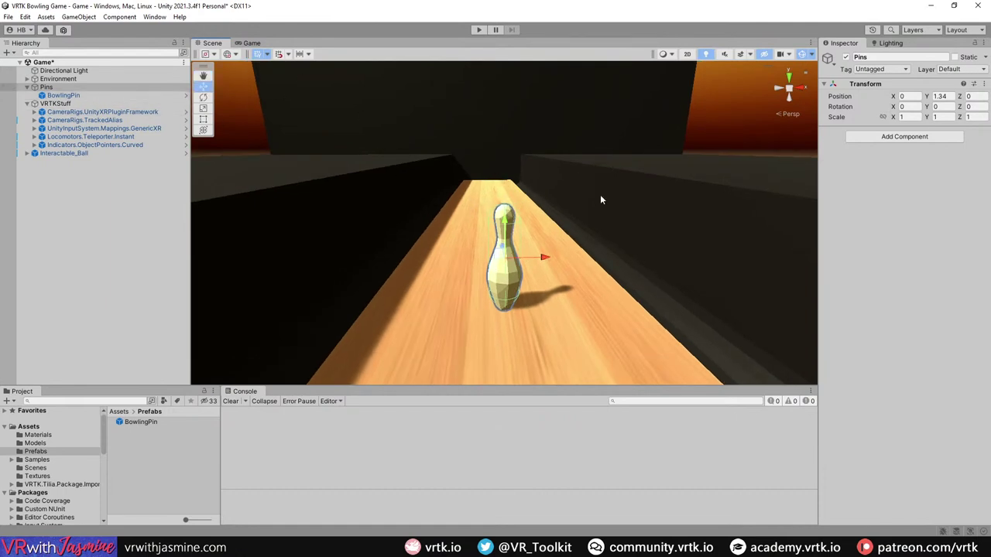
# Step: Duplicate BowlingPin and place the copy behind it at position X 0.15, Z 0.3
pyautogui.keyDown('alt'); pyautogui.moveTo(599, 194); pyautogui.dragTo(739, 323); pyautogui.keyUp('alt')
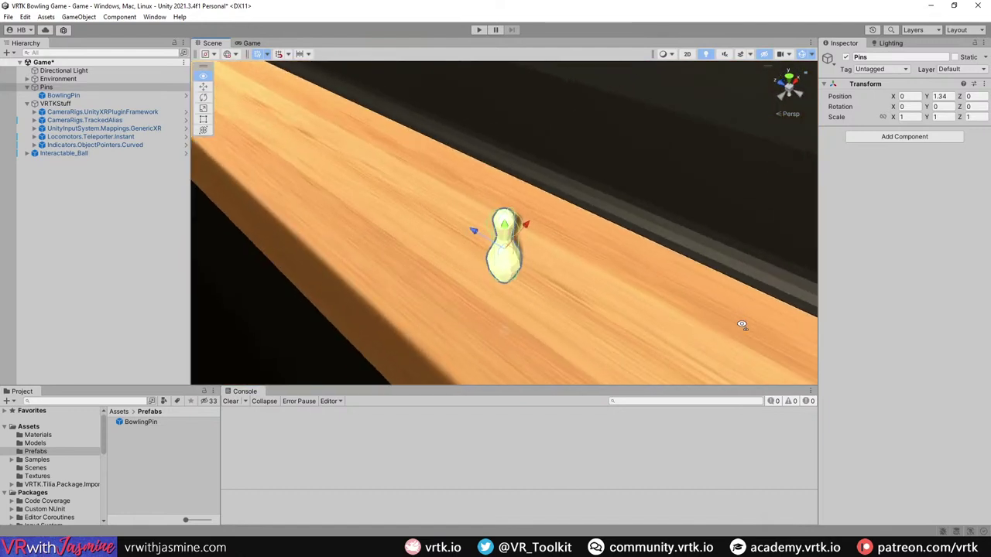
pyautogui.click(116, 95)
pyautogui.hotkey('ctrl', 'd')
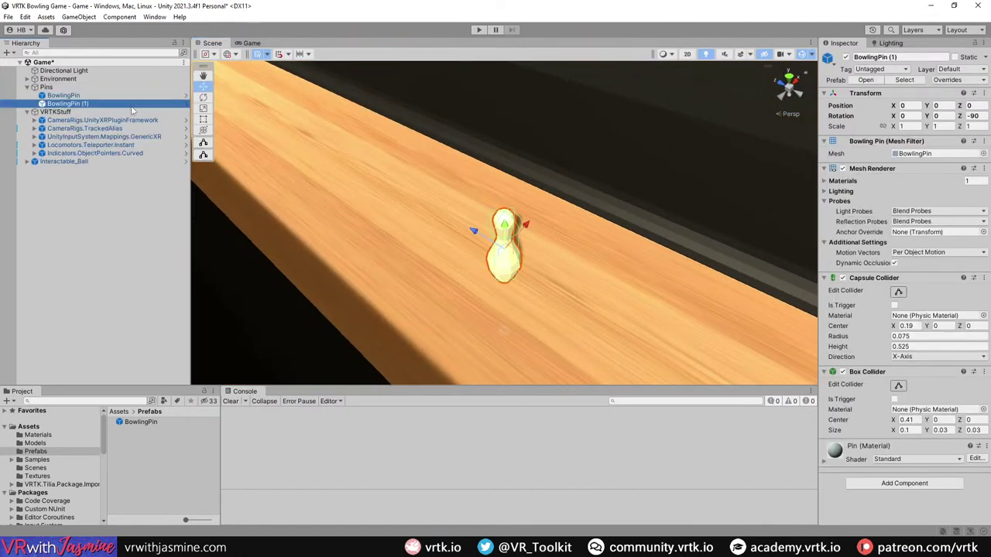
pyautogui.click(977, 105)
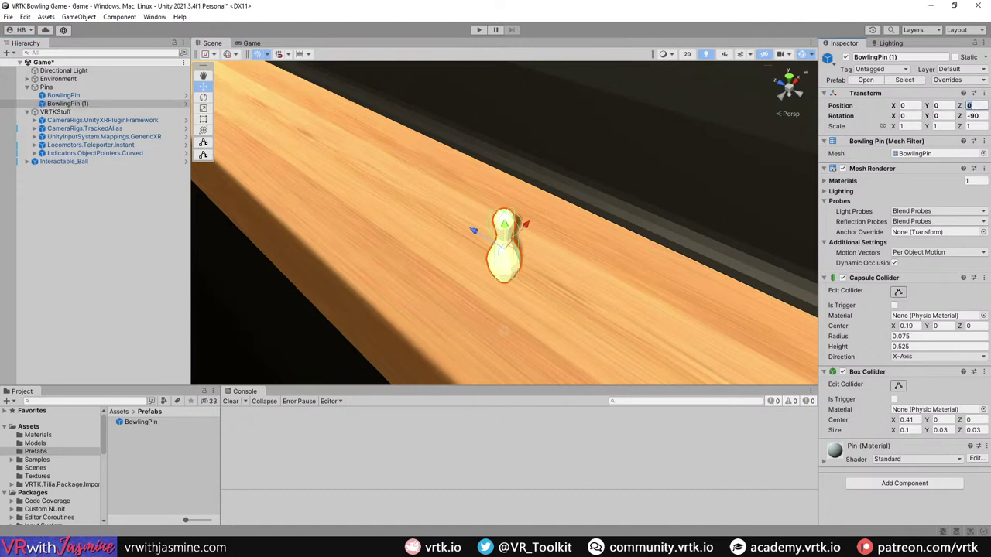
pyautogui.write('0.3')
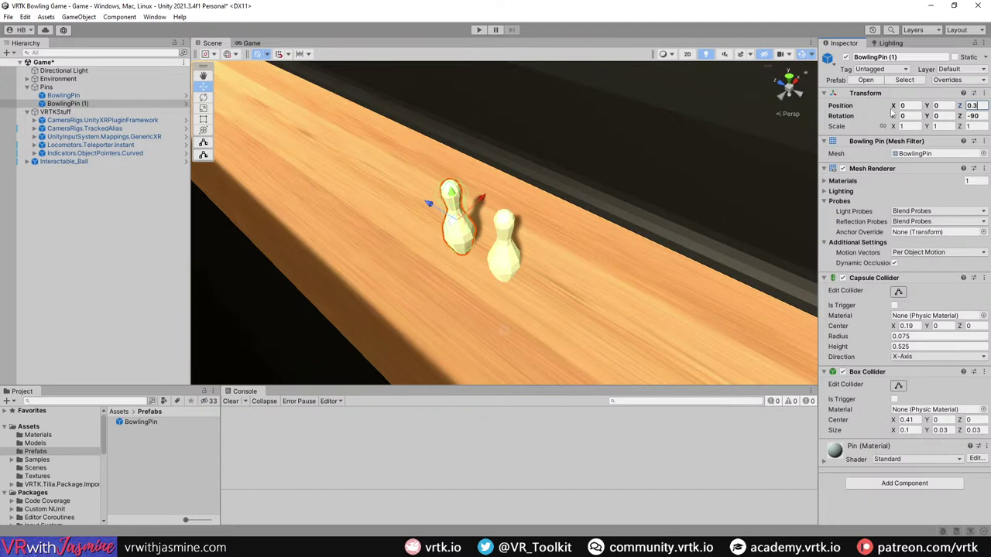
pyautogui.click(911, 105)
pyautogui.write('0.15')
# Step: Duplicate BowlingPin (1) and set the copy's X position to -0.15 to complete the second row
pyautogui.click(74, 104)
pyautogui.hotkey('ctrl', 'd')
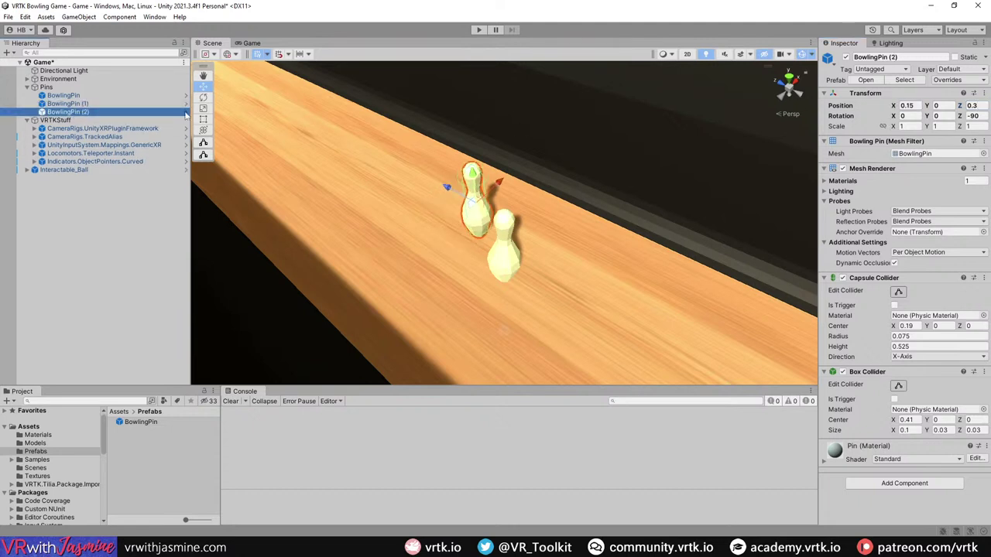
pyautogui.click(907, 105)
pyautogui.write('-')
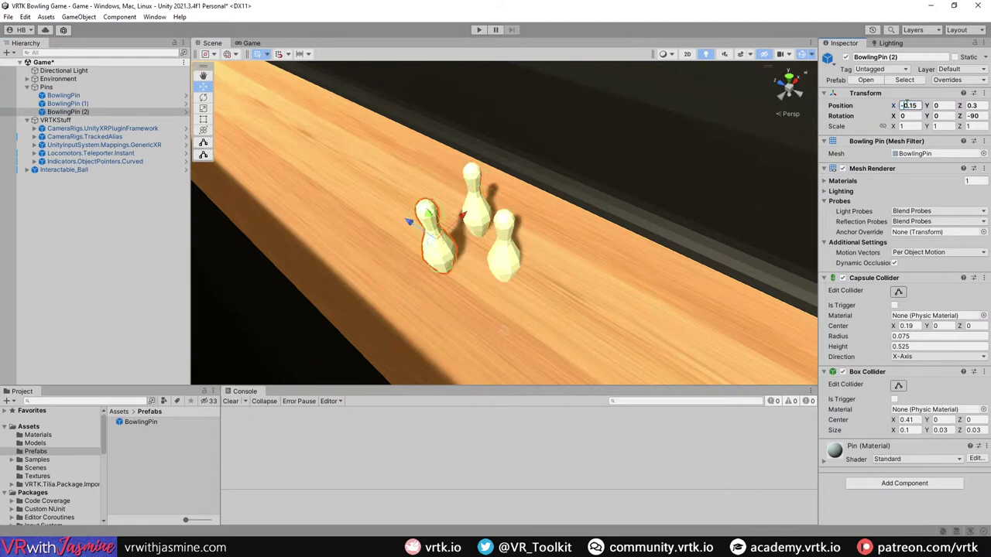
# Step: Duplicate BowlingPin (2) and place the copy in the third row at position X 0, Z 0.6
pyautogui.click(94, 113)
pyautogui.hotkey('ctrl', 'd')
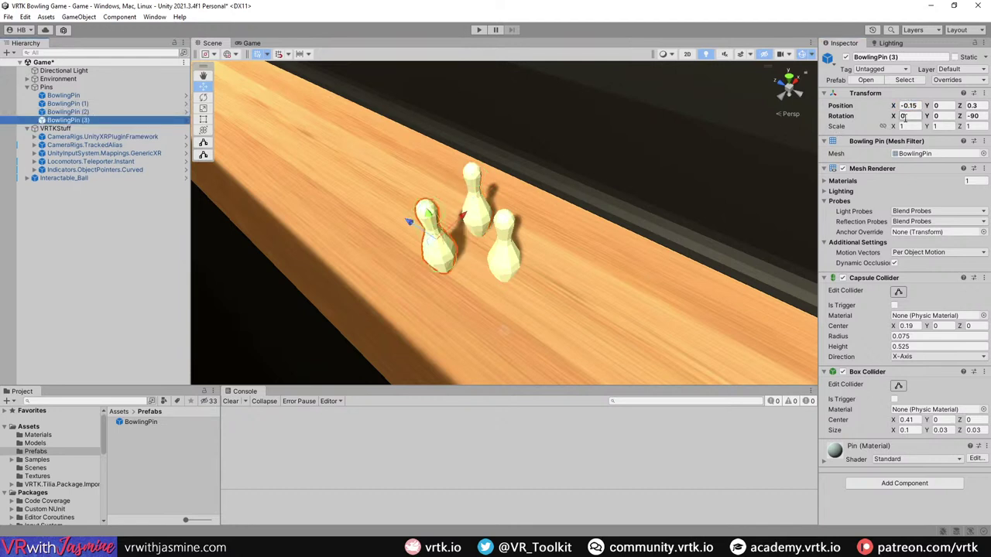
pyautogui.click(907, 105)
pyautogui.click(972, 105)
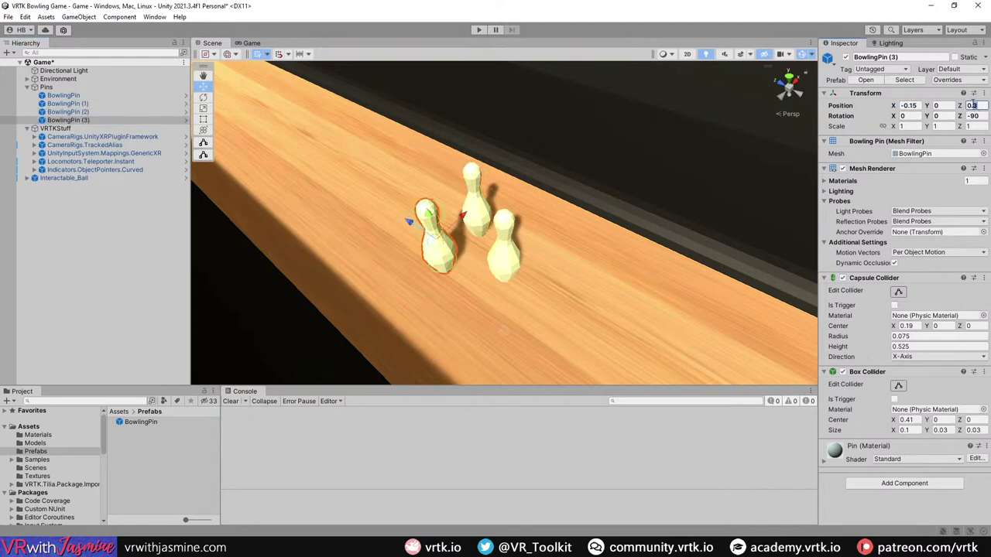
pyautogui.write('0.6')
pyautogui.click(909, 106)
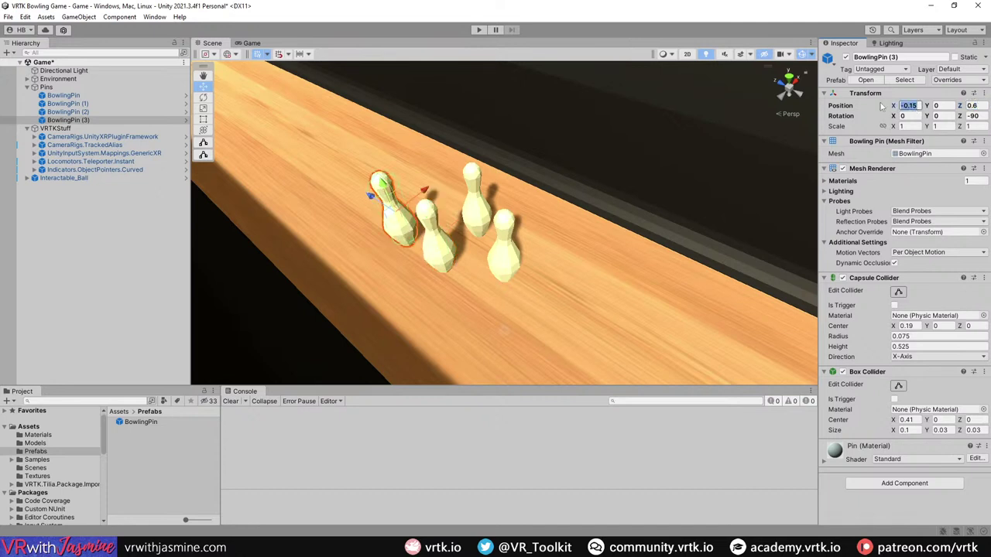
pyautogui.write('0')
# Step: Duplicate BowlingPin (3) and set the copy's X position to 0.45
pyautogui.click(81, 122)
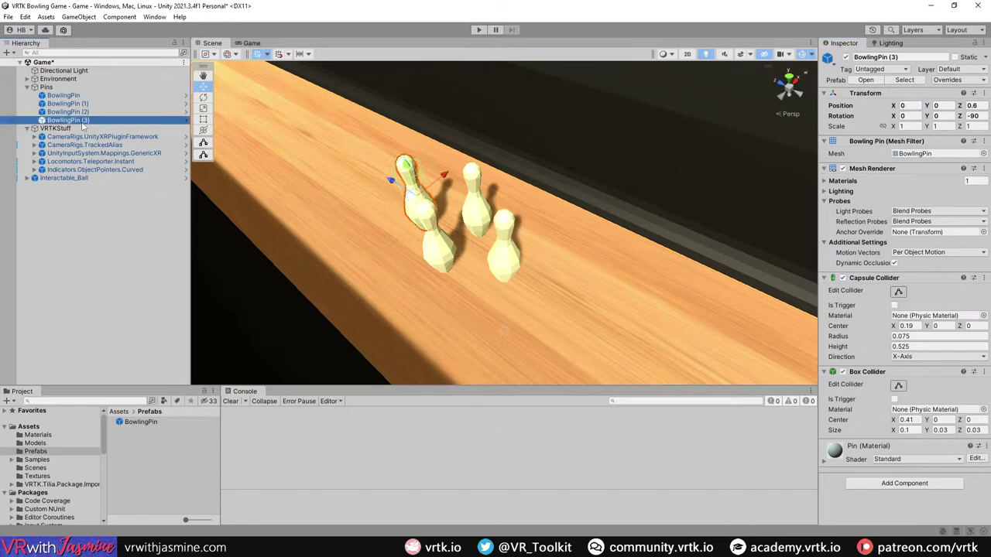
pyautogui.hotkey('ctrl', 'd')
pyautogui.click(913, 104)
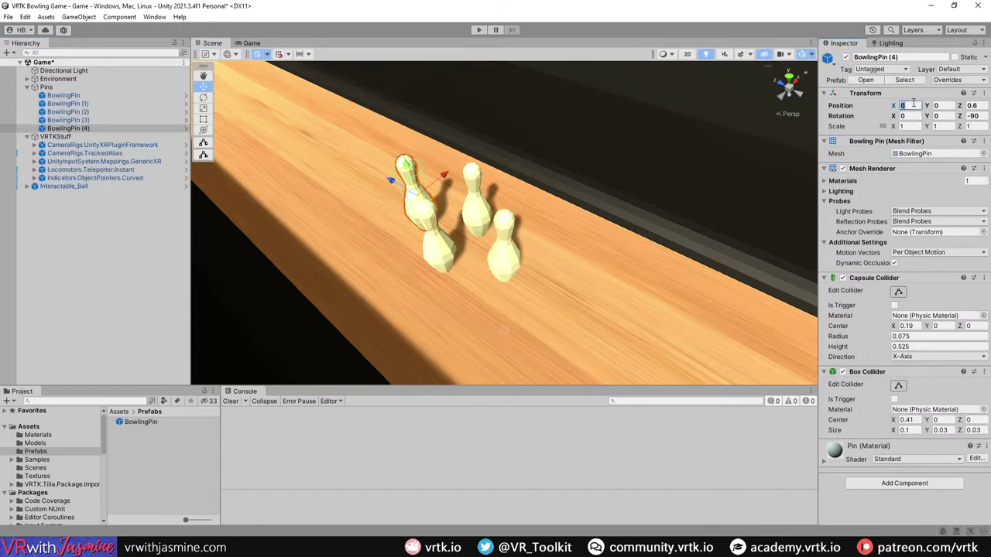
pyautogui.write('0.45')
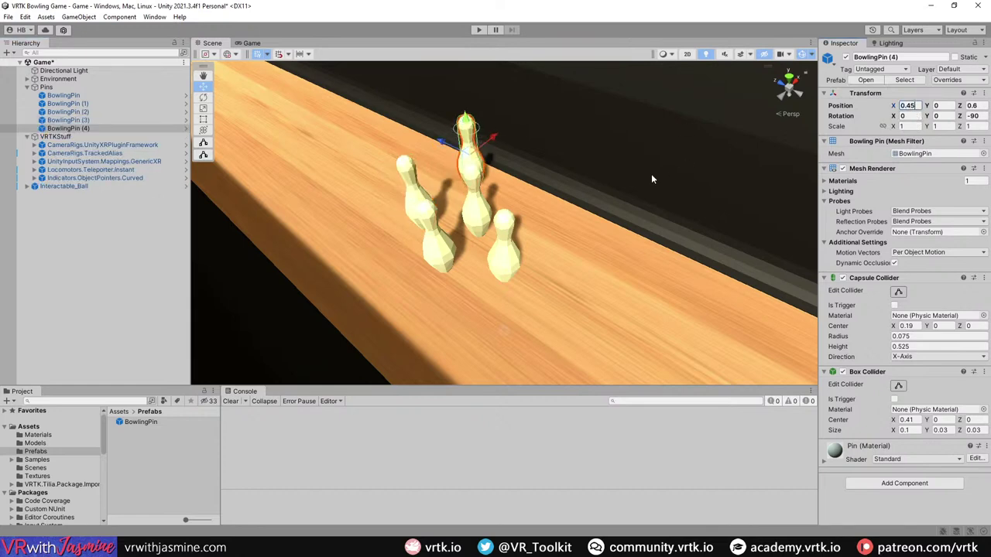
# Step: Set BowlingPin (4)'s X position to 0.3 to line it up in the third row
pyautogui.moveTo(651, 173); pyautogui.dragTo(462, 160, button='right')
pyautogui.click(907, 106)
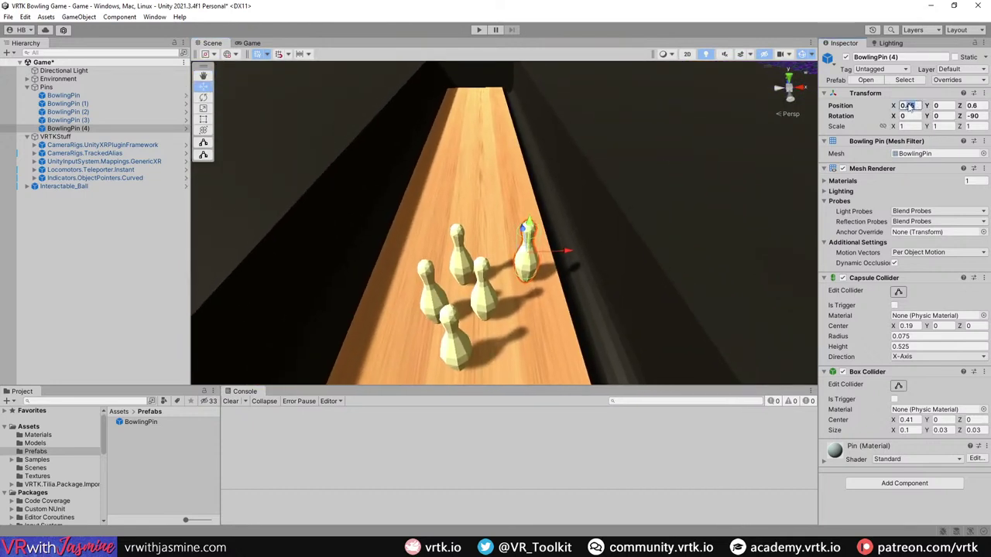
pyautogui.write('0.3')
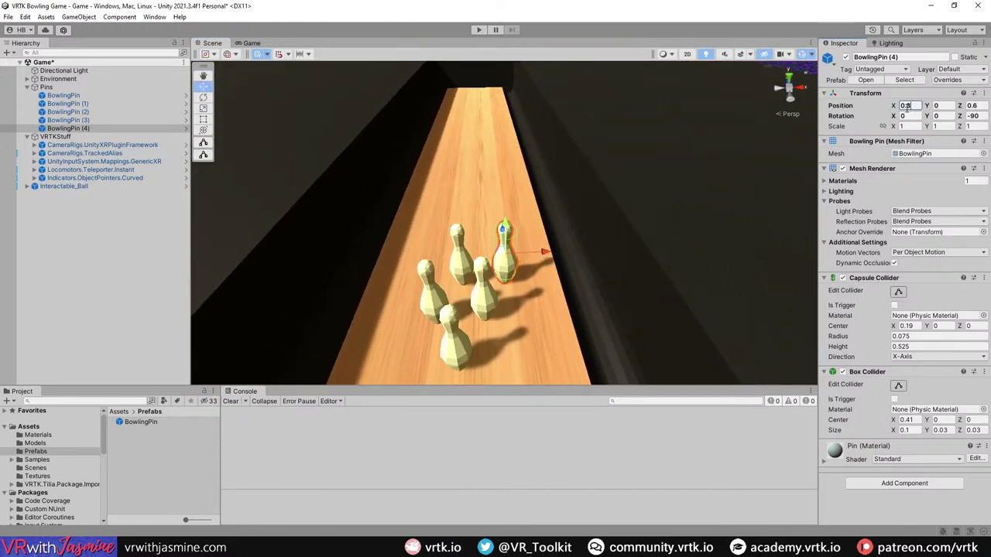
pyautogui.click(56, 136)
# Step: Duplicate BowlingPin (4) and set the copy's X position to -0.3 to complete the third row
pyautogui.click(69, 127)
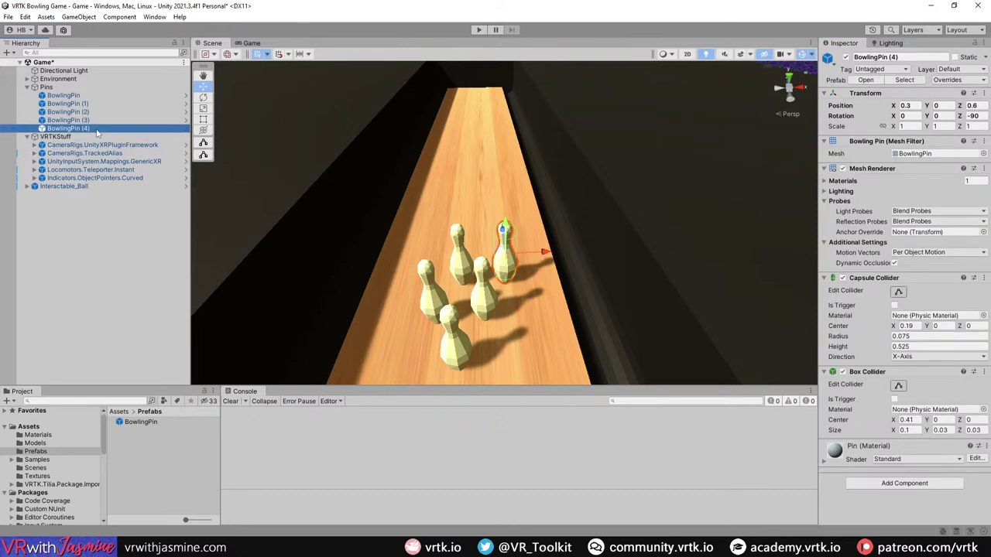
pyautogui.hotkey('ctrl', 'd')
pyautogui.click(907, 105)
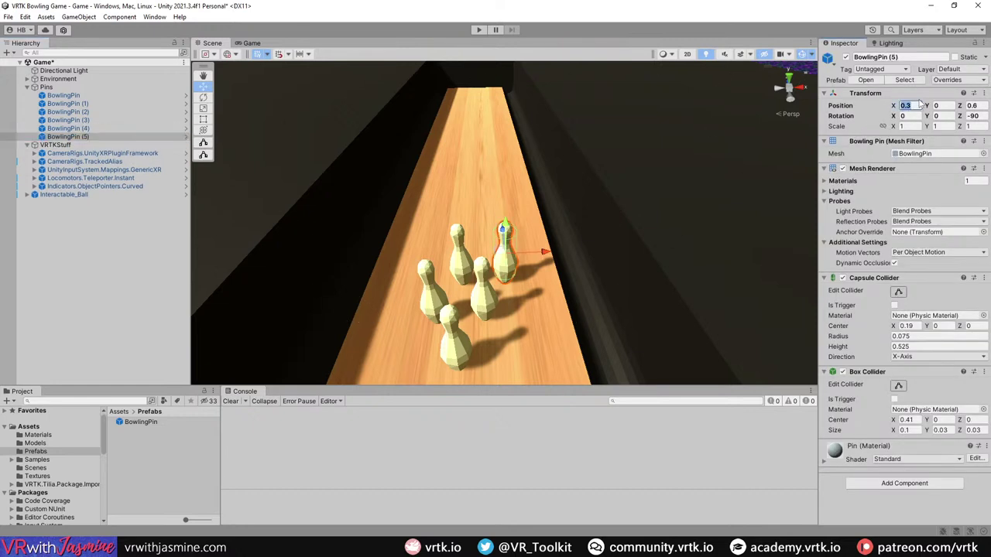
pyautogui.write('-0.3')
pyautogui.press('Return')
# Step: Duplicate BowlingPin (5) and place the copy in the fourth row at position X -0.45, Z 0.9
pyautogui.click(80, 137)
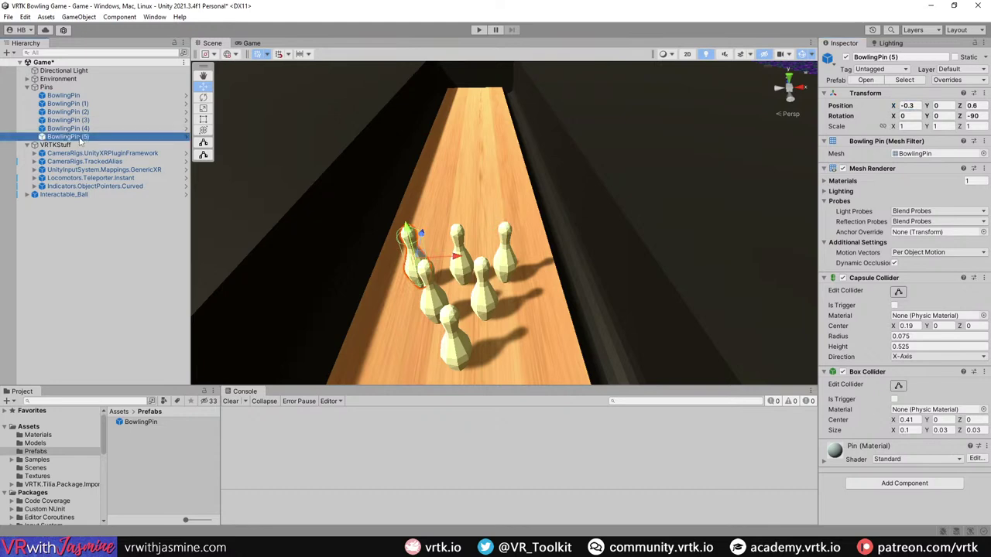
pyautogui.hotkey('ctrl', 'd')
pyautogui.keyDown('alt'); pyautogui.moveTo(435, 224); pyautogui.dragTo(570, 249); pyautogui.keyUp('alt')
pyautogui.click(972, 105)
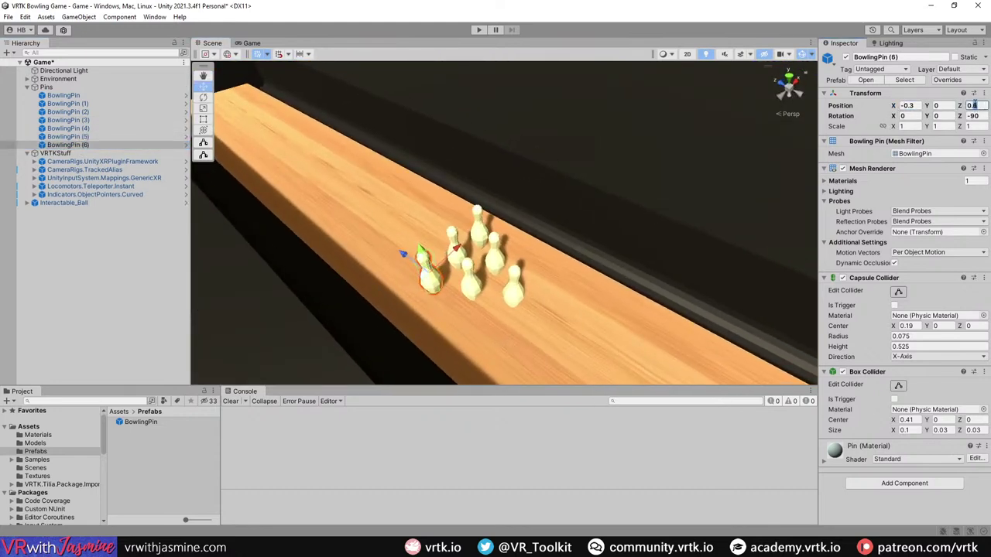
pyautogui.write('0.9')
pyautogui.click(910, 106)
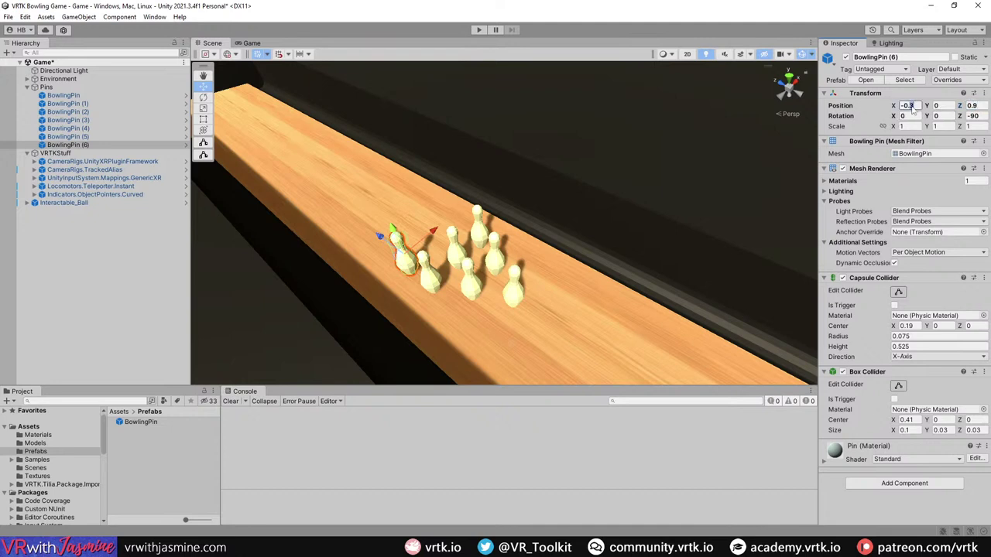
pyautogui.write('-0.45')
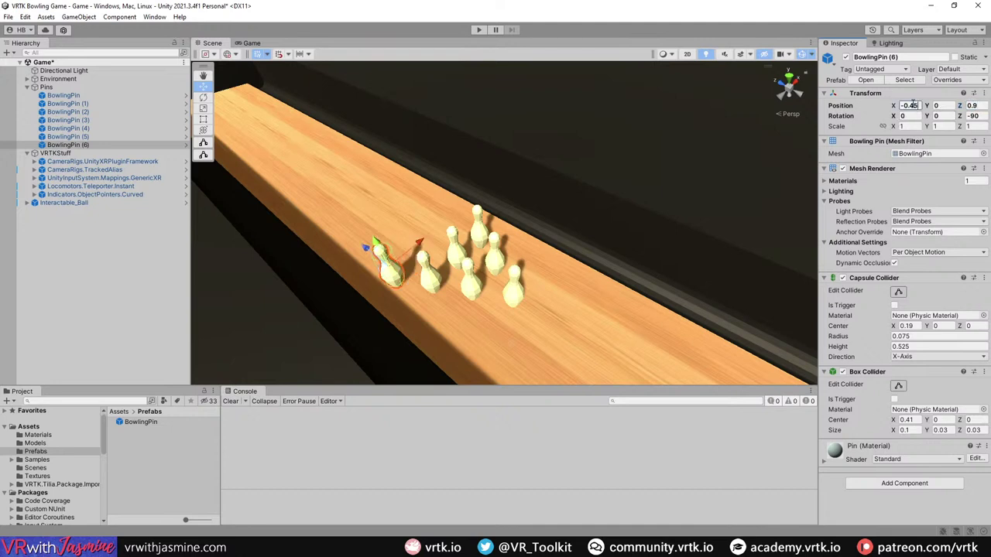
# Step: Duplicate BowlingPin (6) and set the copy's X position to -0.15
pyautogui.click(83, 145)
pyautogui.hotkey('ctrl', 'd')
pyautogui.click(914, 106)
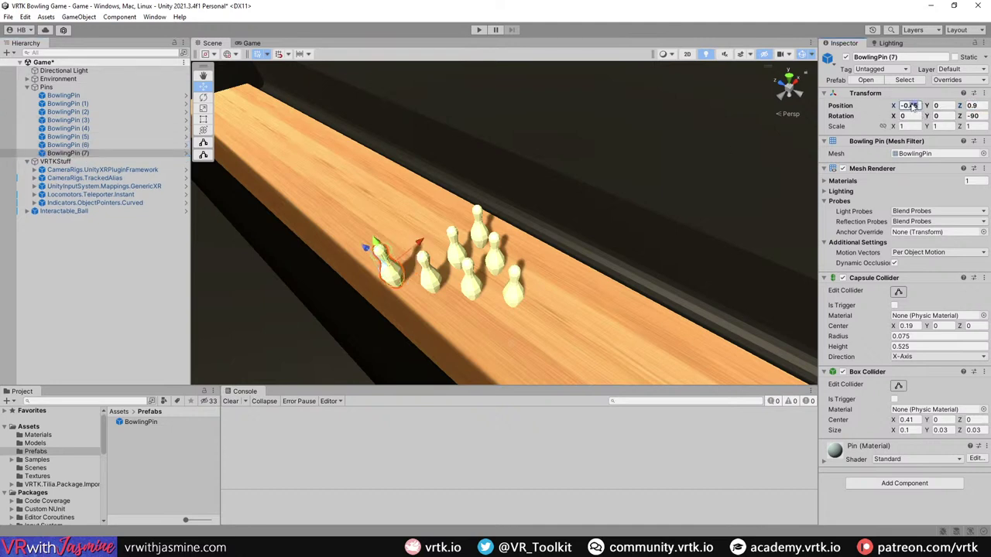
pyautogui.write('15')
# Step: Duplicate BowlingPin (7) and set the copy's X position to 0.15
pyautogui.click(73, 155)
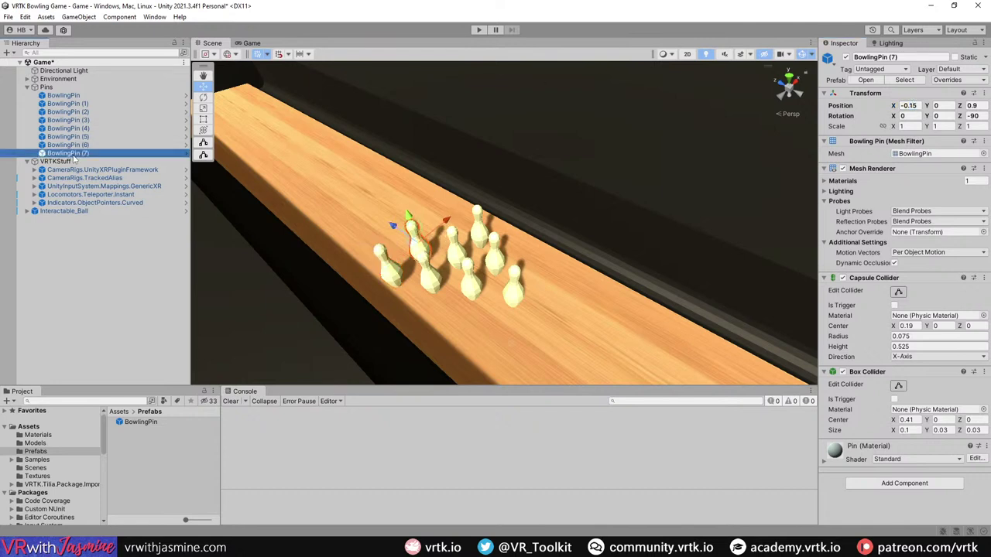
pyautogui.hotkey('ctrl', 'd')
pyautogui.click(907, 106)
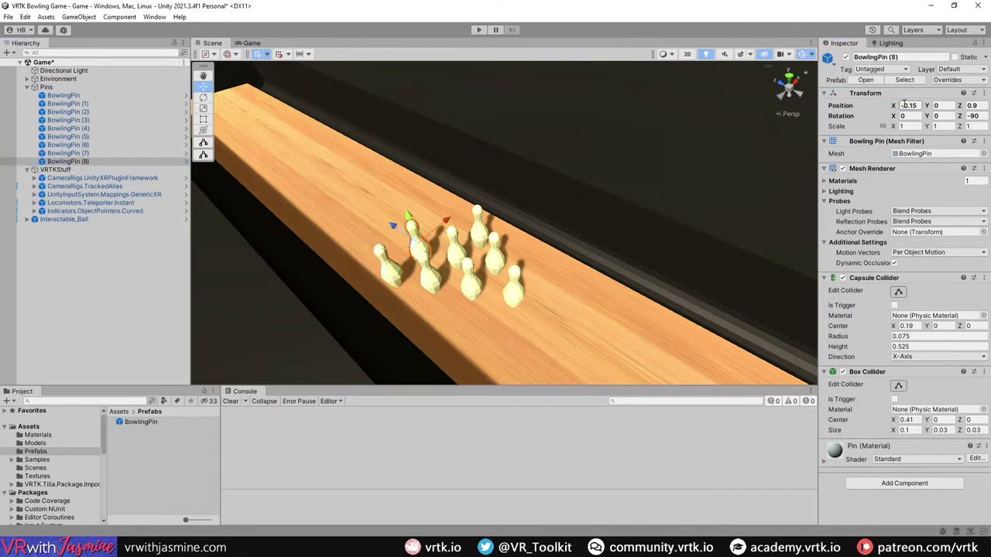
pyautogui.write('0.15')
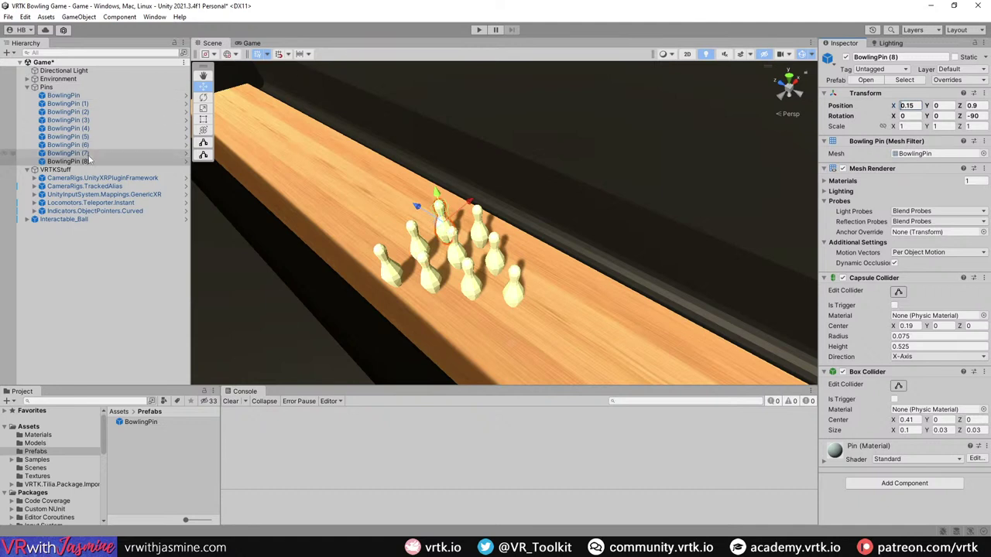
# Step: Duplicate BowlingPin (8) and set the copy's X position to 0.45 to complete the fourth row
pyautogui.click(93, 162)
pyautogui.hotkey('ctrl', 'd')
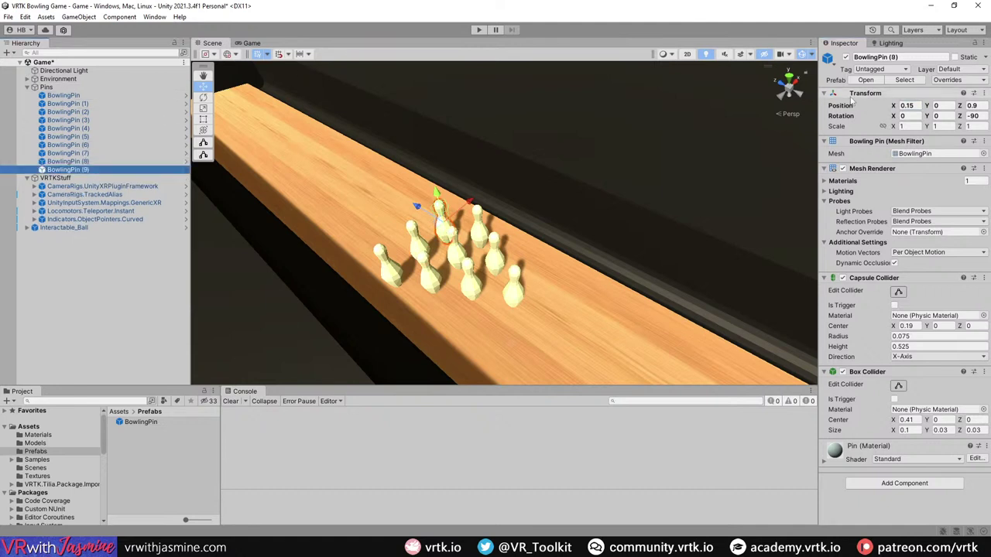
pyautogui.click(907, 106)
pyautogui.write('0.45')
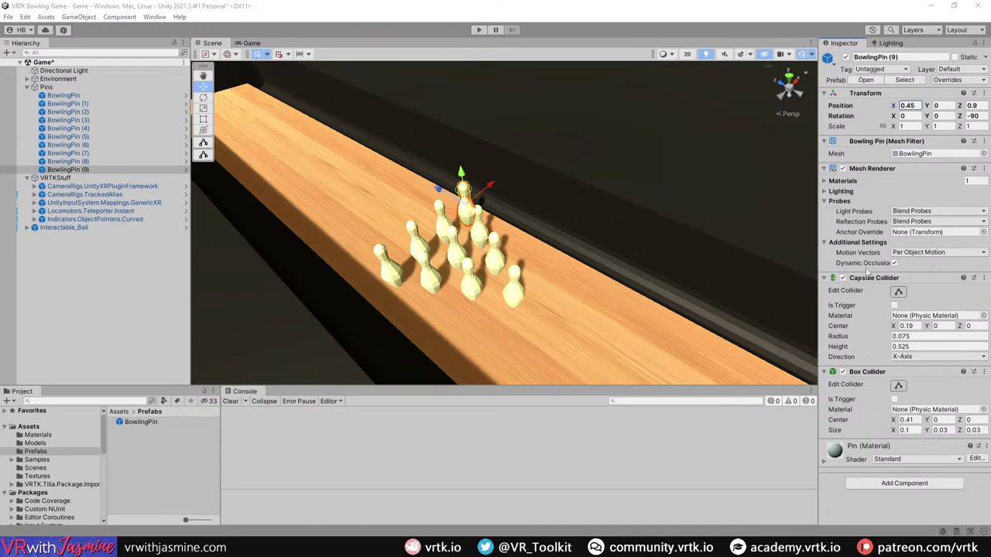
# Step: Move the whole Pins group along the lane to position Z 5.08
pyautogui.click(46, 87)
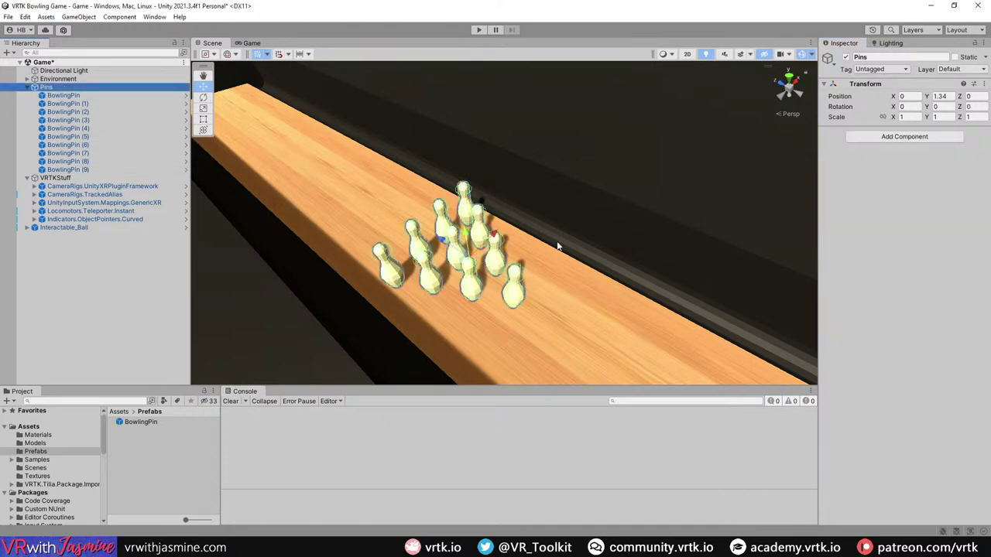
pyautogui.press('f')
pyautogui.keyDown('alt'); pyautogui.moveTo(610, 226); pyautogui.dragTo(504, 147); pyautogui.keyUp('alt')
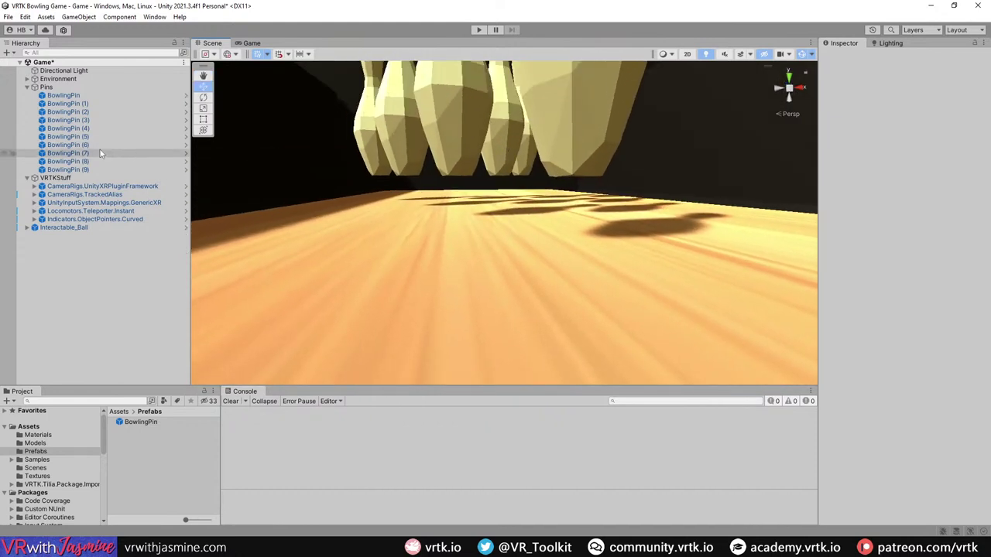
# Step: Lower the Pins group in small increments to position Y 1.252 so the pins stand on the lane surface
pyautogui.click(46, 87)
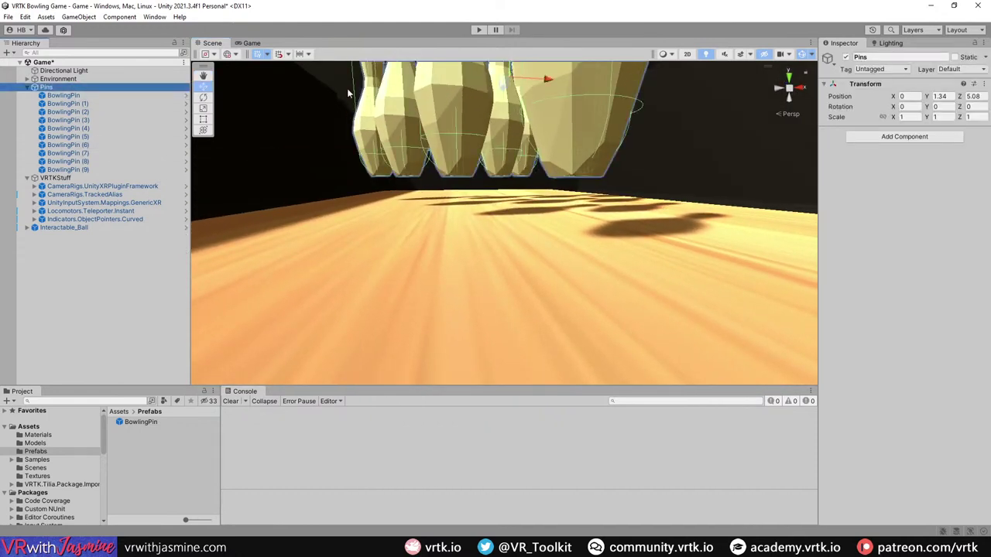
pyautogui.click(940, 96)
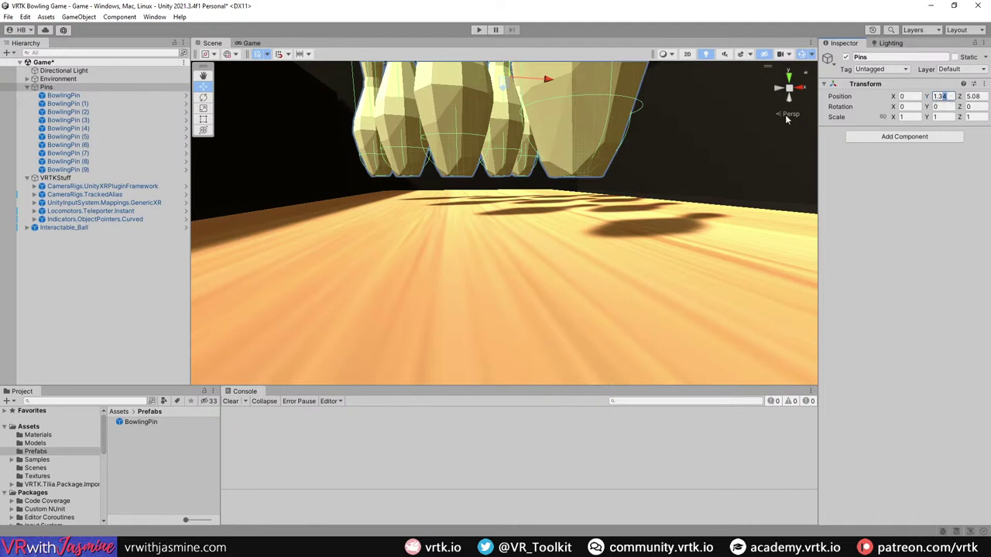
pyautogui.write('1.30')
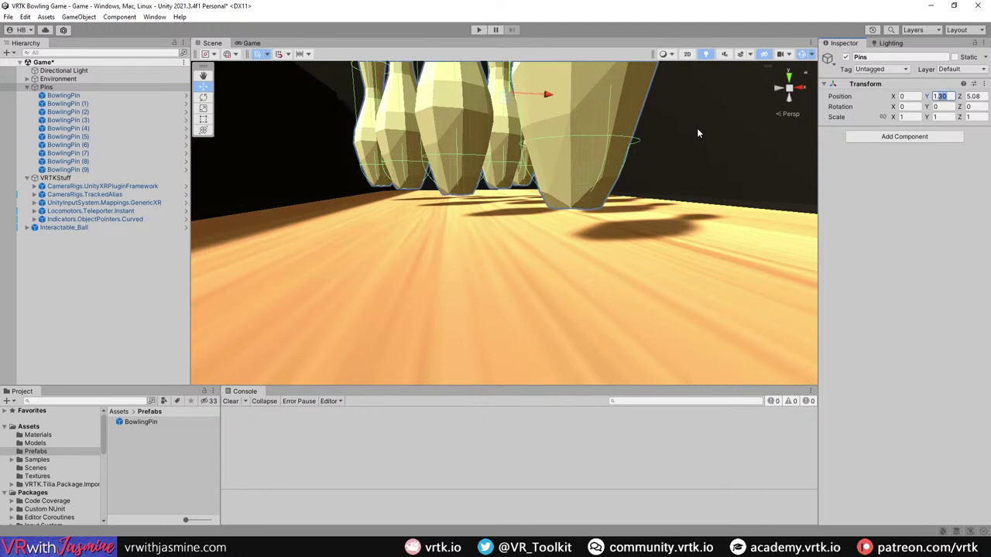
pyautogui.write('1.29')
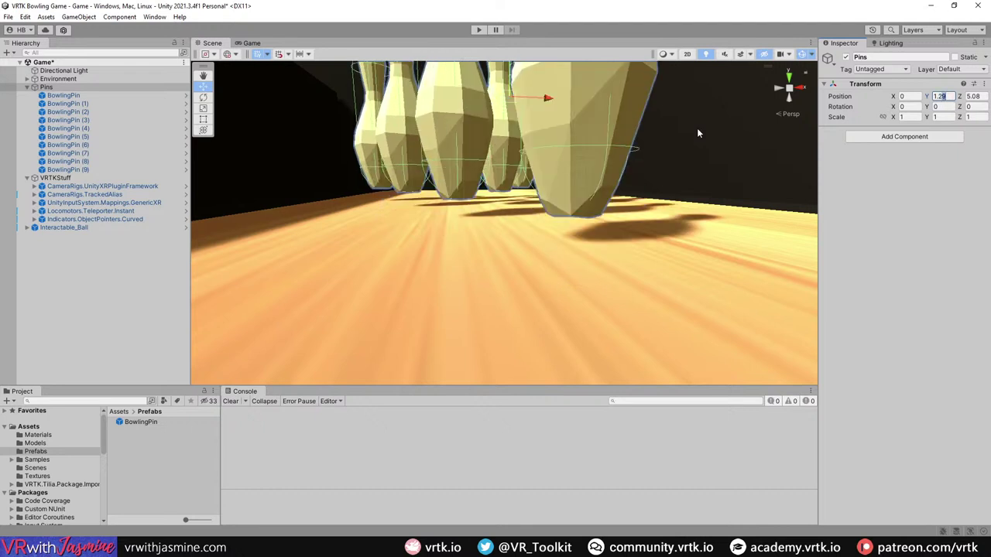
pyautogui.write('1.28')
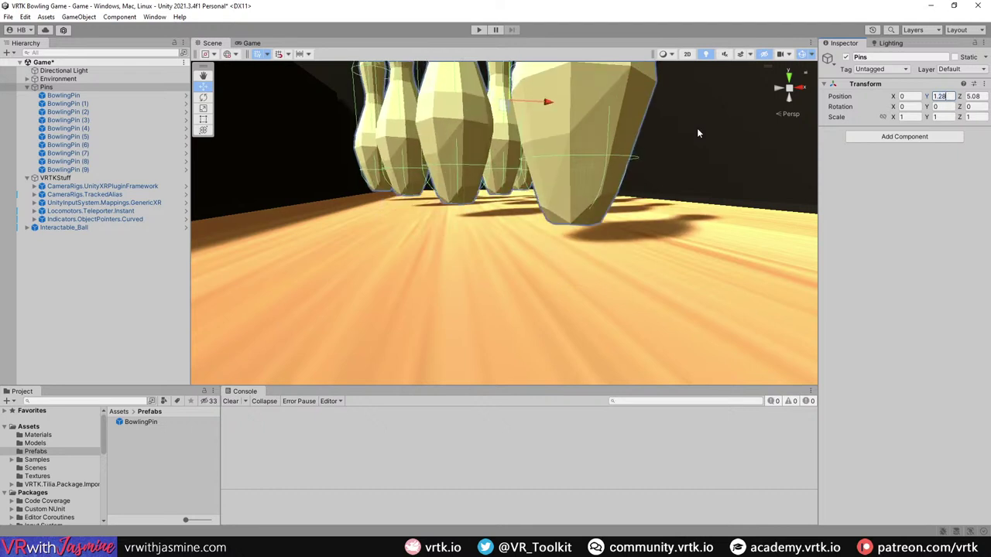
pyautogui.write('1.27')
pyautogui.write('1.26')
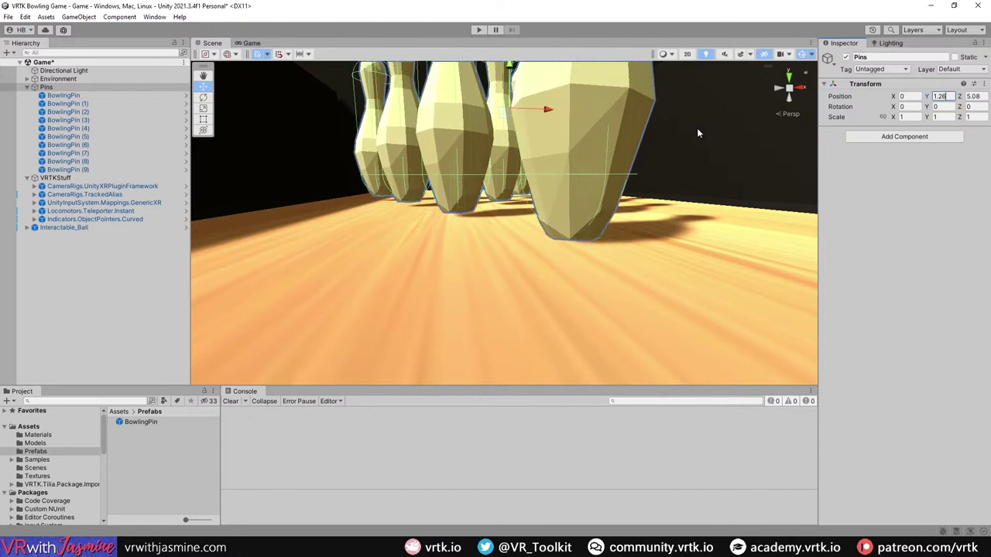
pyautogui.write('1.25')
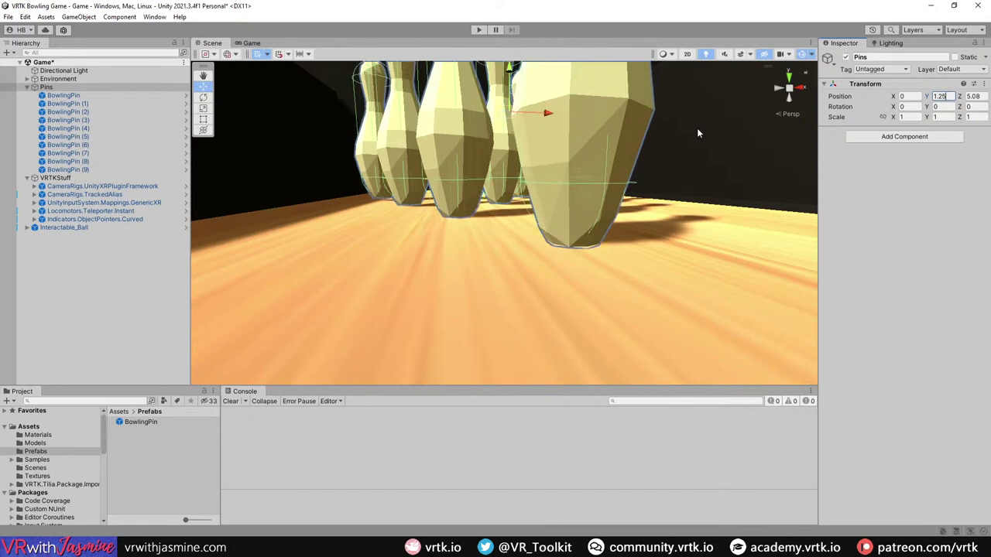
pyautogui.write('5')
pyautogui.press('Return')
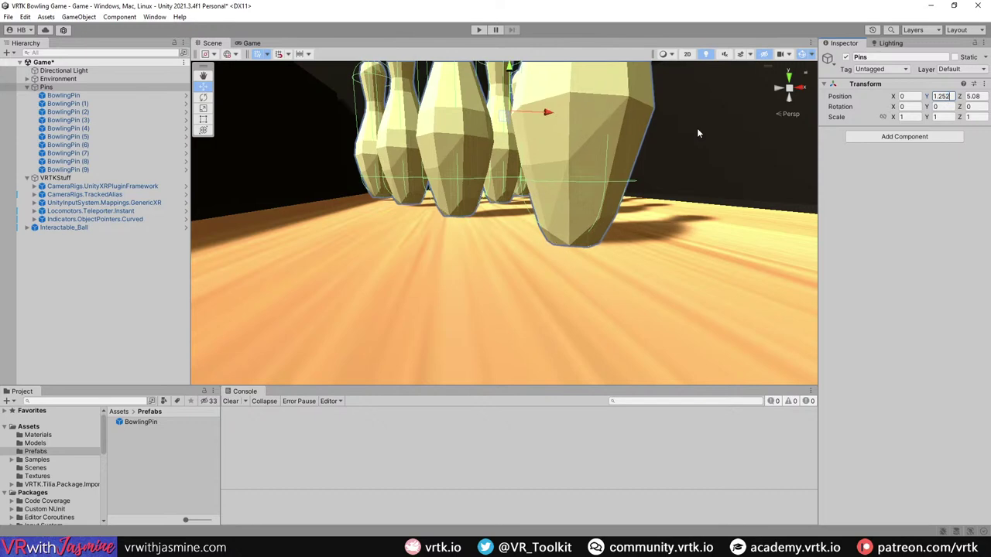
# Step: Check the pin rack against the whole lane and save the Game scene
pyautogui.keyDown('alt'); pyautogui.moveTo(548, 156); pyautogui.dragTo(620, 236); pyautogui.keyUp('alt')
pyautogui.click(555, 198)
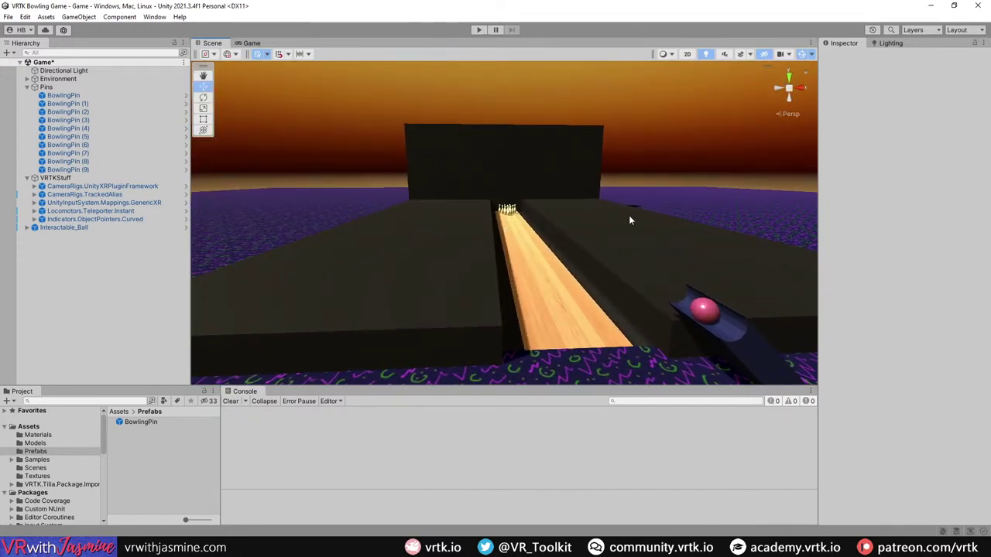
pyautogui.hotkey('ctrl', 's')
pyautogui.keyDown('alt'); pyautogui.moveTo(642, 189); pyautogui.dragTo(605, 214); pyautogui.keyUp('alt')
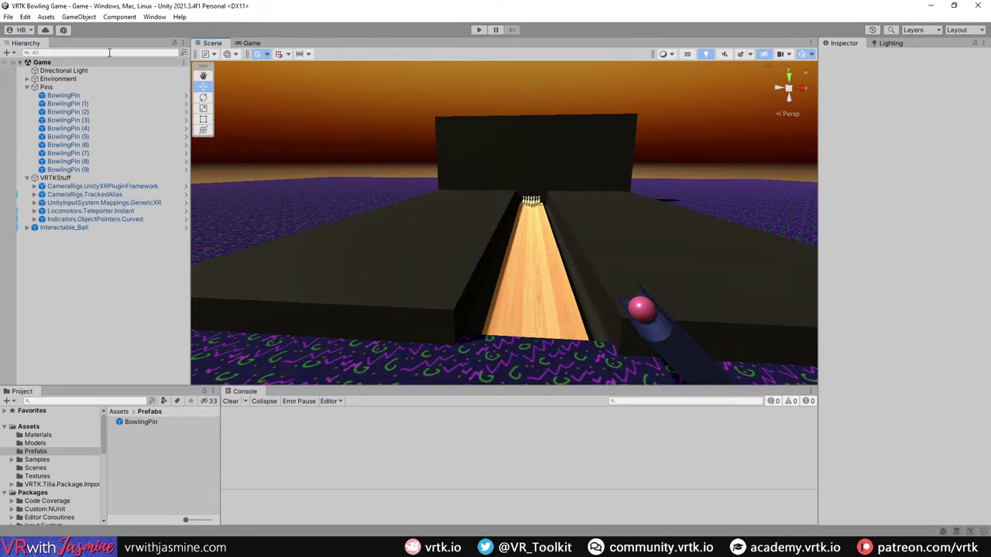
# Step: Enable the Oculus XR plug-in provider for the desktop platform, review its settings, and close the project and build settings
pyautogui.click(8, 16)
pyautogui.click(39, 141)
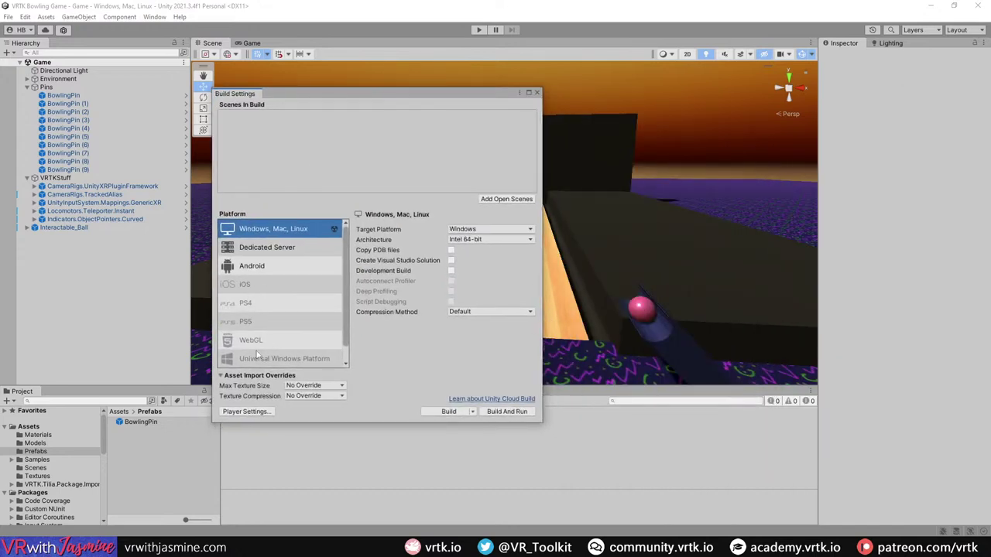
pyautogui.click(245, 411)
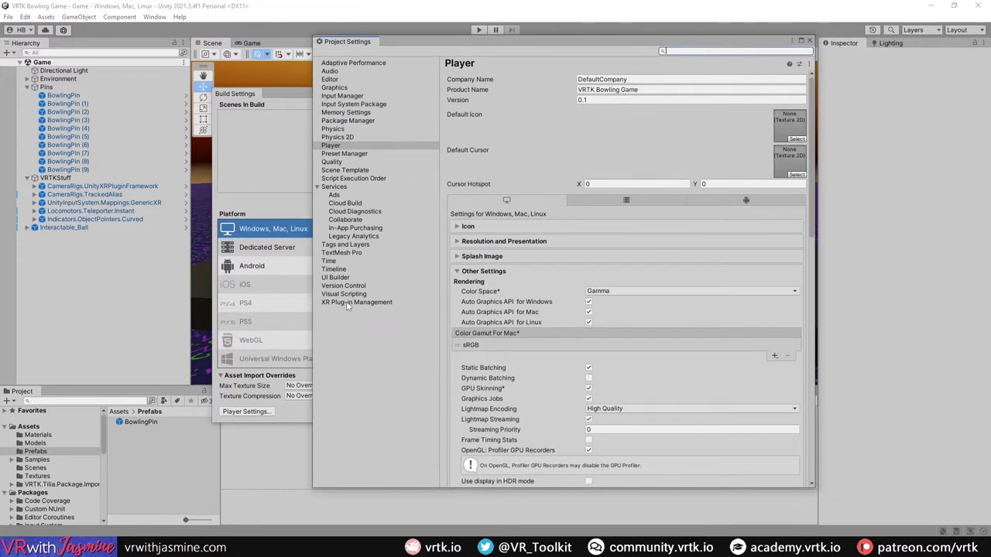
pyautogui.click(348, 303)
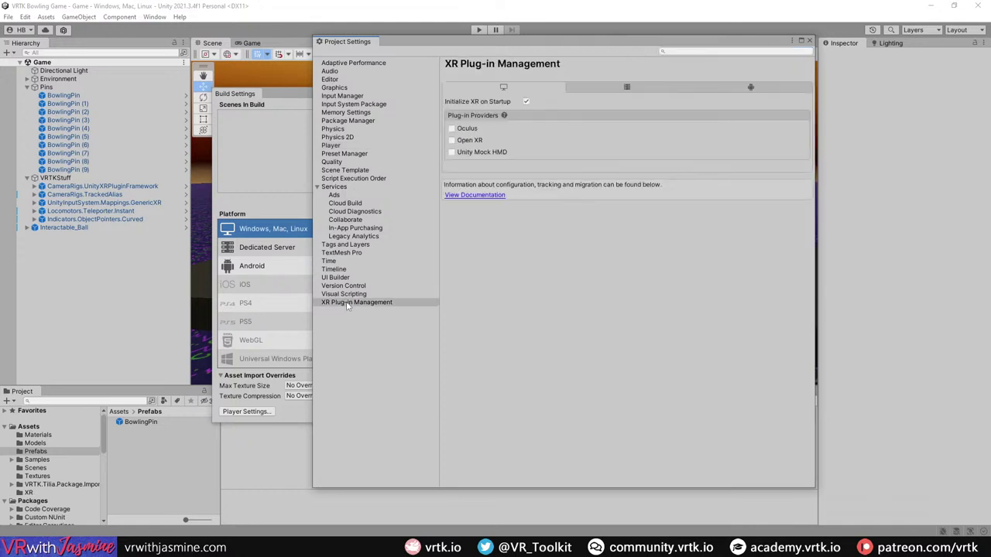
pyautogui.click(452, 129)
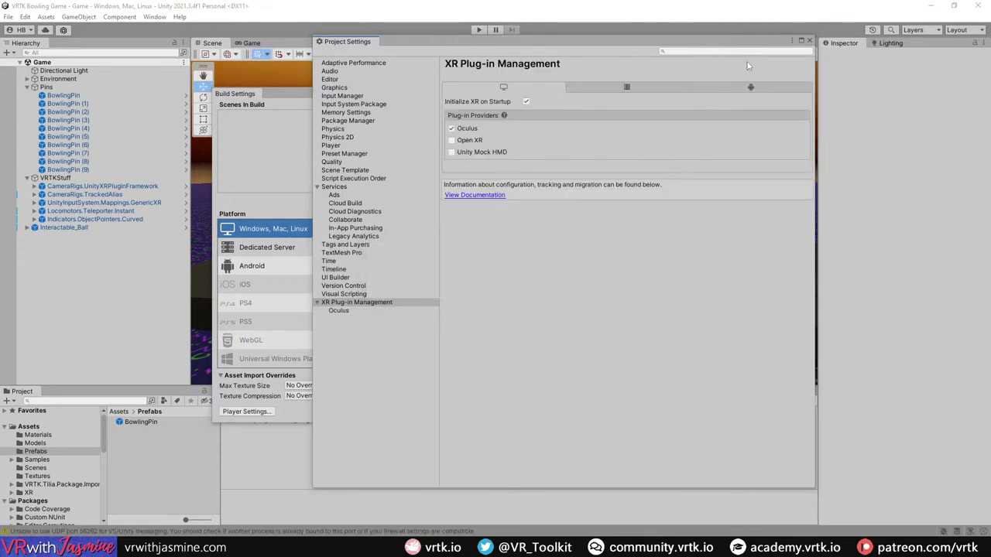
pyautogui.click(341, 311)
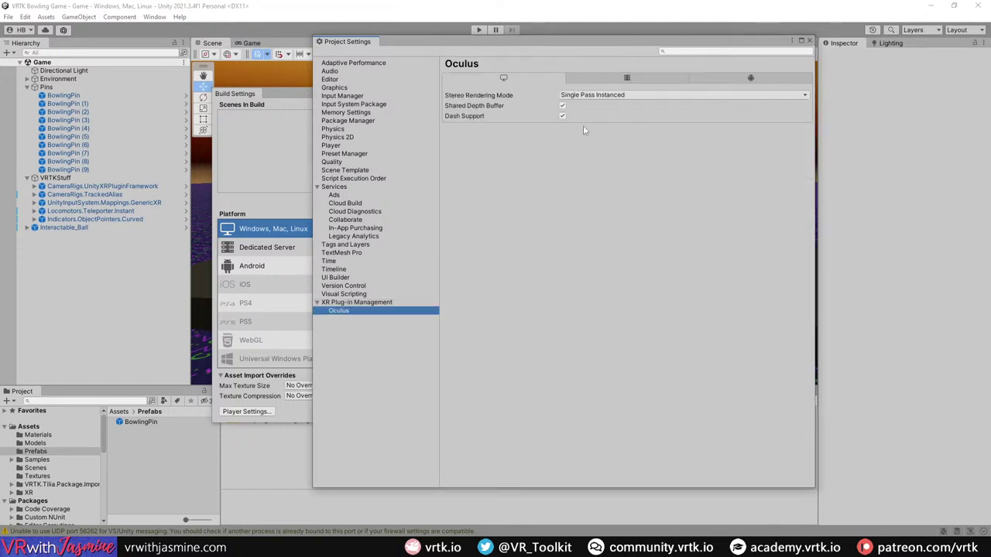
pyautogui.click(808, 40)
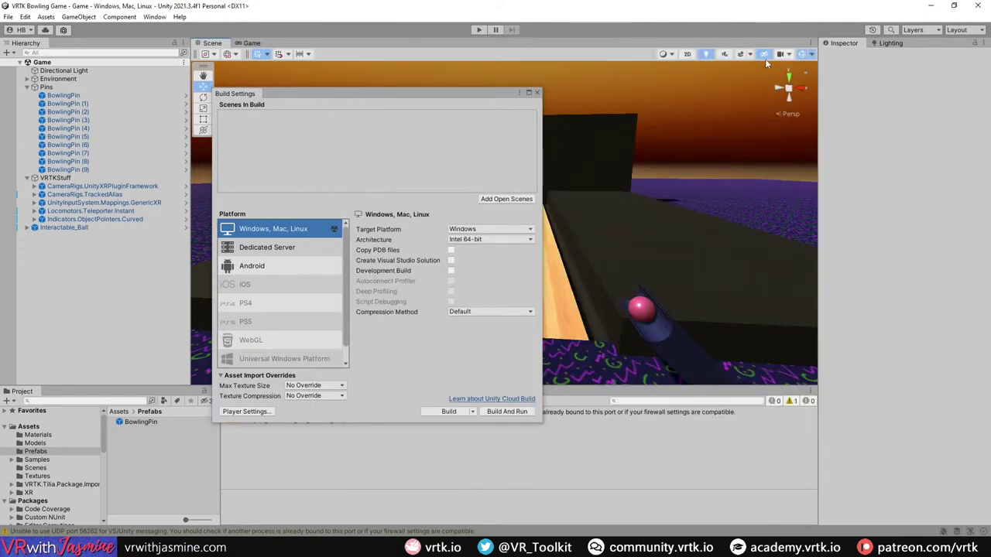
pyautogui.click(537, 93)
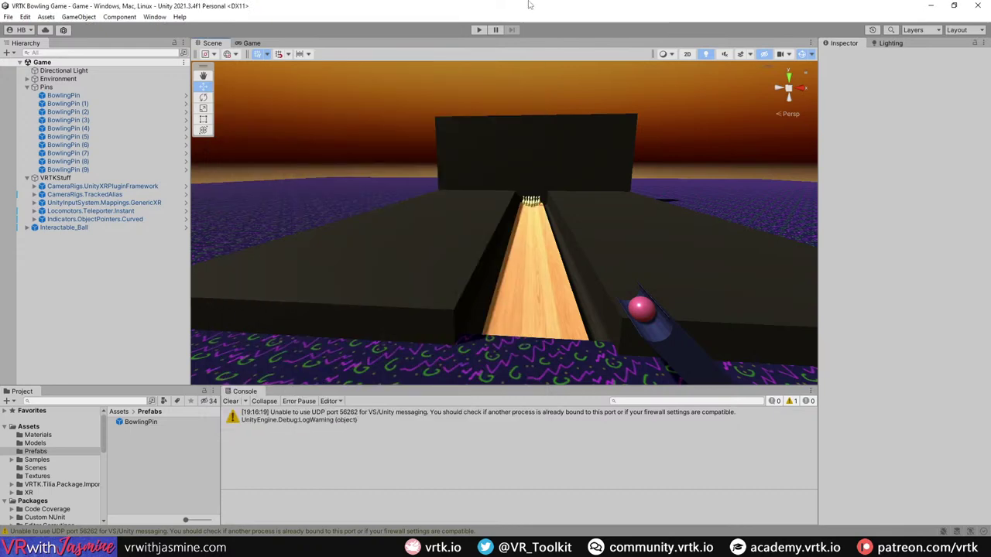
# Step: Run the game in play mode to test the scene in the headset, and stop it
pyautogui.click(479, 30)
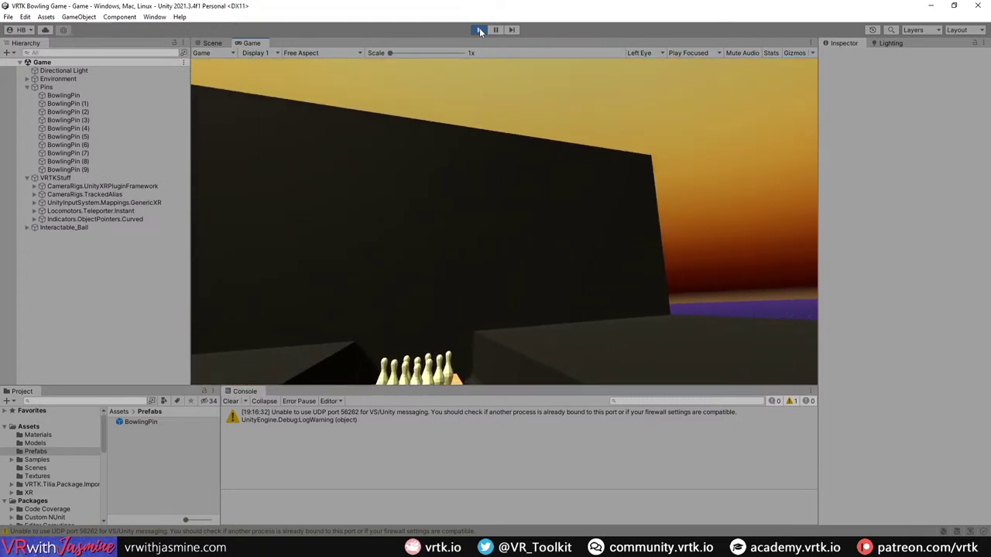
pyautogui.click(478, 30)
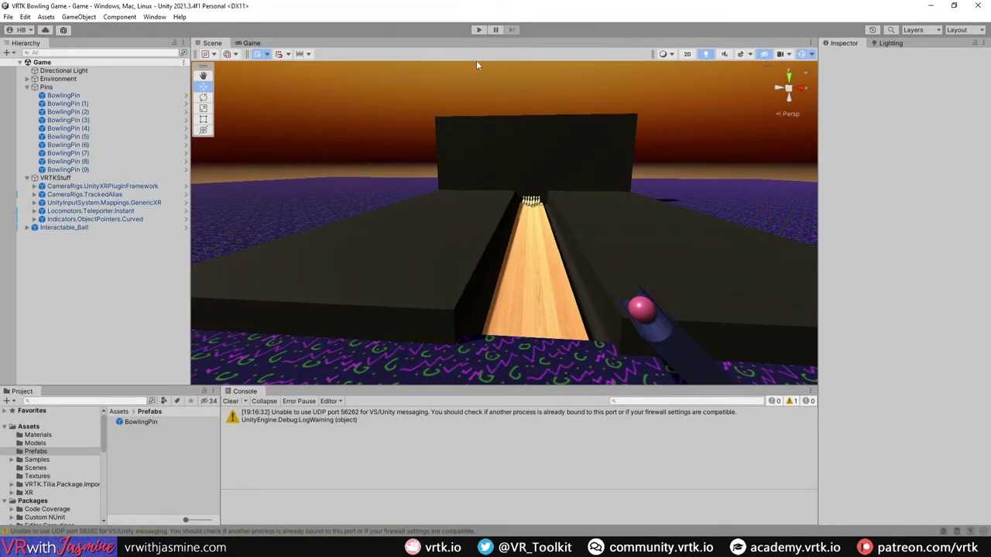
# Step: Locate the input action assigned as the Activation Action of the curved object pointer
pyautogui.click(146, 220)
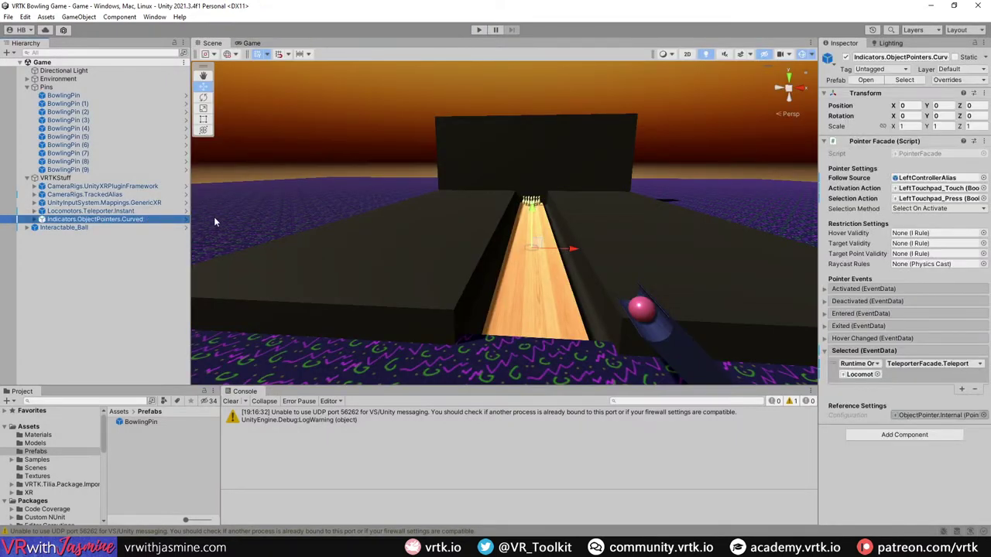
pyautogui.click(940, 188)
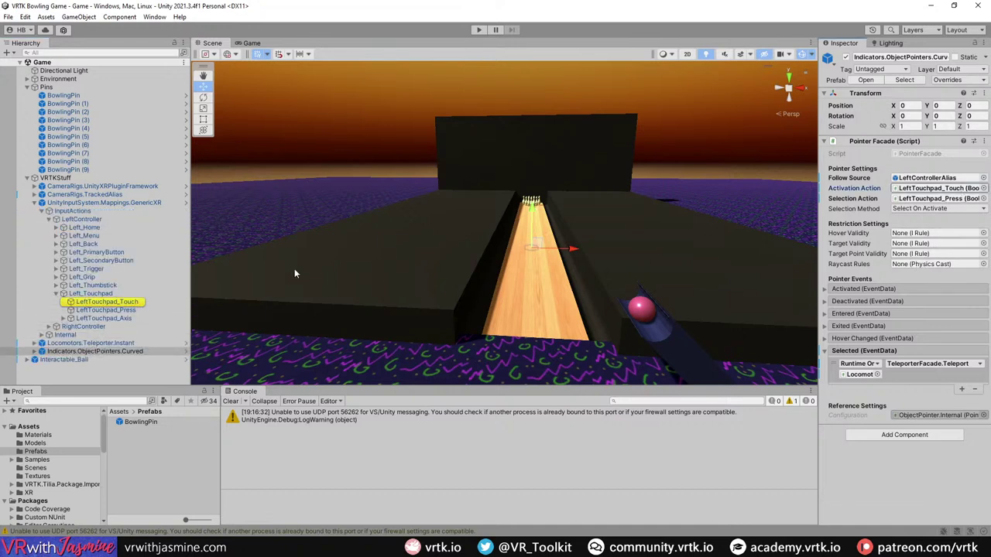
pyautogui.click(116, 352)
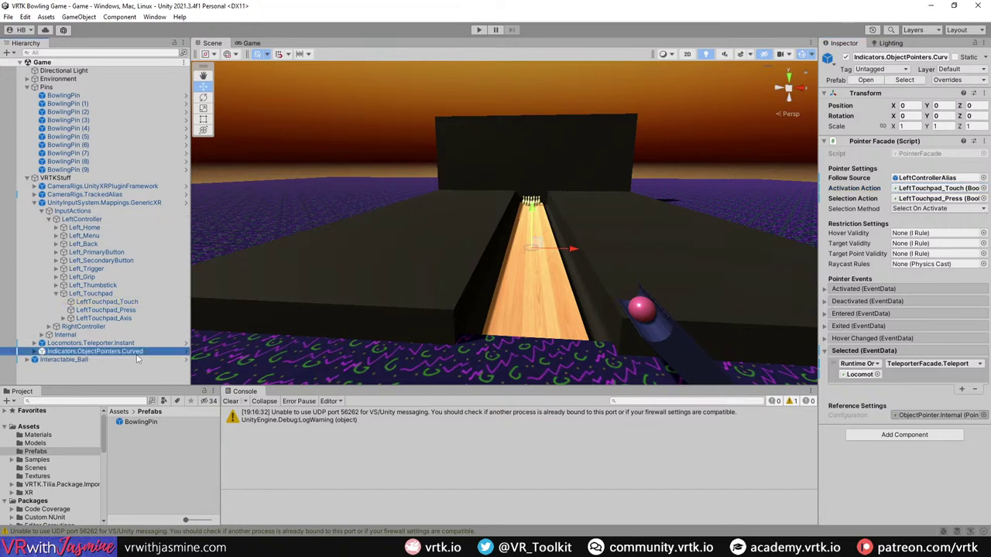
# Step: Try to move CameraRigs.TrackedAlias freehand to the floor in front of the lane's near end
pyautogui.moveTo(366, 341); pyautogui.dragTo(402, 333, button='right')
pyautogui.click(85, 194)
pyautogui.moveTo(480, 256); pyautogui.dragTo(553, 249, button='right')
pyautogui.moveTo(350, 212); pyautogui.dragTo(562, 309)
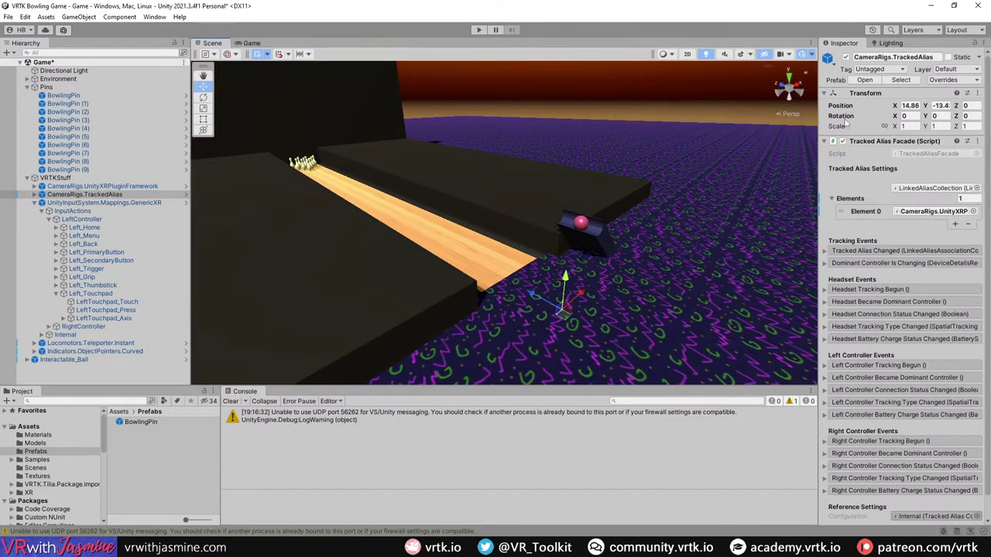
# Step: Reset the X and Y position of CameraRigs.TrackedAlias to 0
pyautogui.click(103, 186)
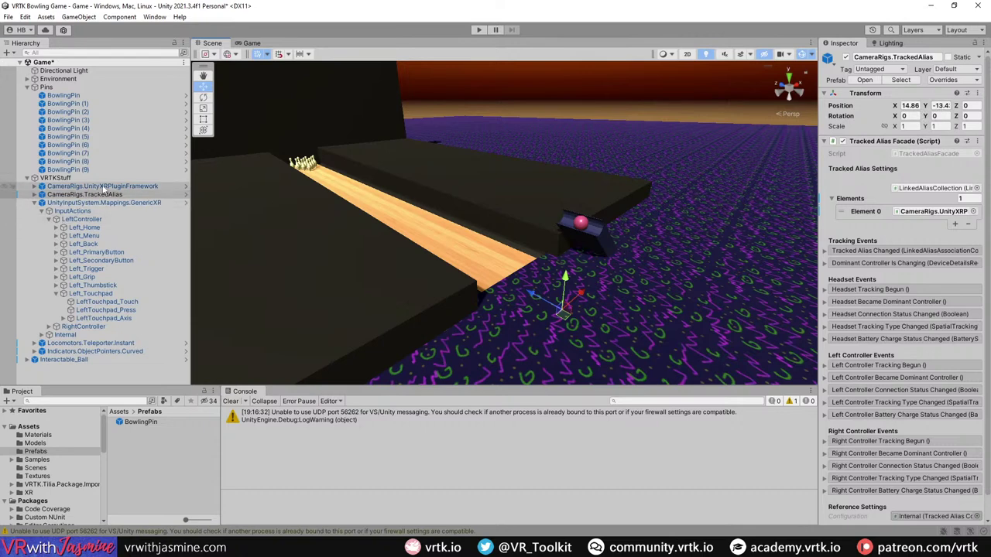
pyautogui.click(85, 194)
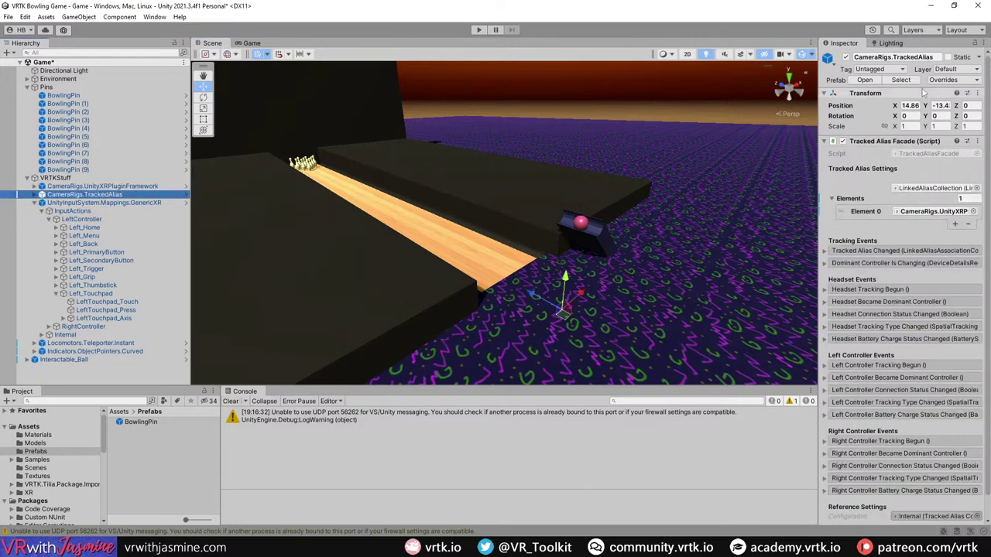
pyautogui.click(909, 105)
pyautogui.press('Tab')
pyautogui.write('0')
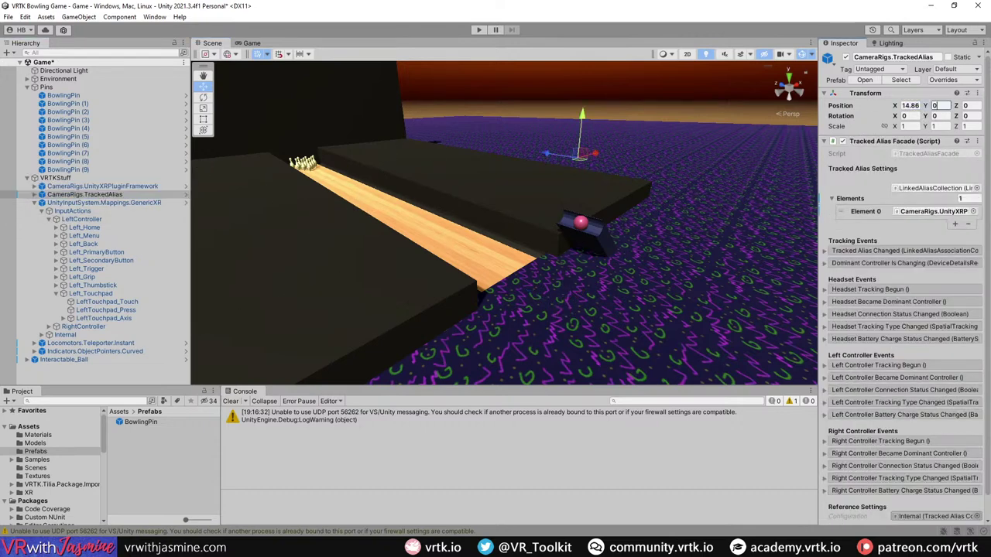
pyautogui.moveTo(474, 228); pyautogui.dragTo(421, 232, button='right')
pyautogui.click(910, 106)
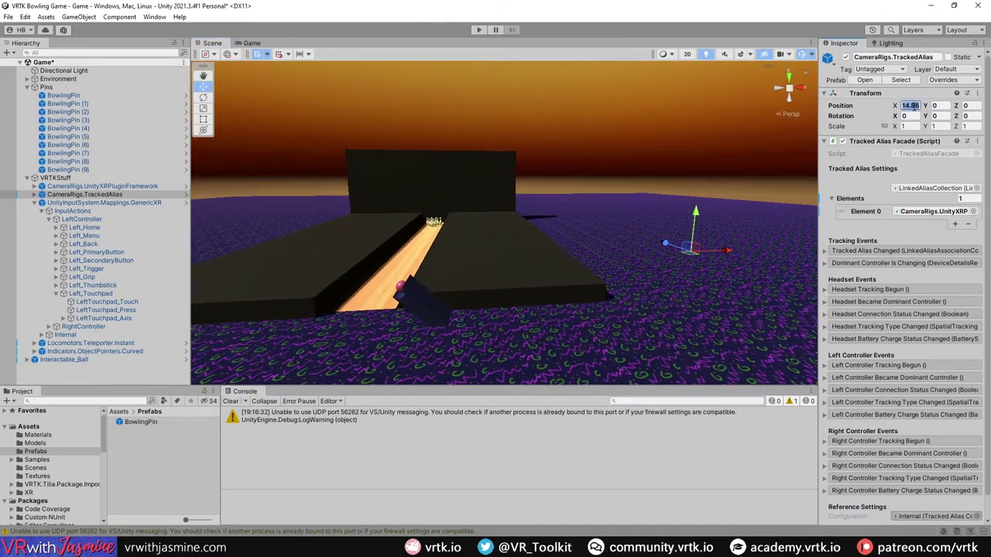
pyautogui.write('0')
# Step: Move CameraRigs.TrackedAlias onto the floor in front of the lane, at about Y 1.017 and Z -8.12
pyautogui.moveTo(619, 279); pyautogui.dragTo(284, 297, button='right')
pyautogui.moveTo(284, 283); pyautogui.dragTo(505, 345)
pyautogui.moveTo(504, 346); pyautogui.dragTo(489, 332, button='right')
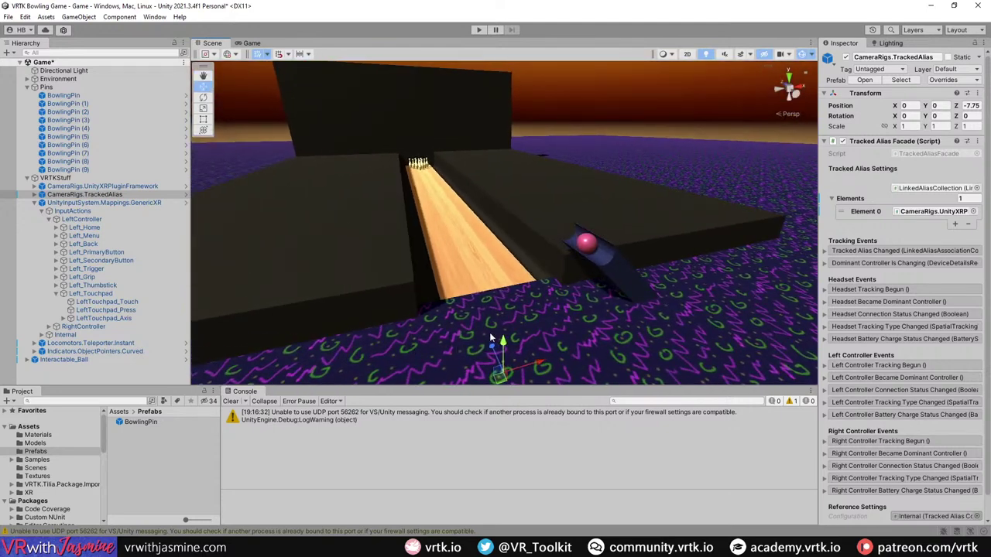
pyautogui.moveTo(505, 335); pyautogui.dragTo(512, 288)
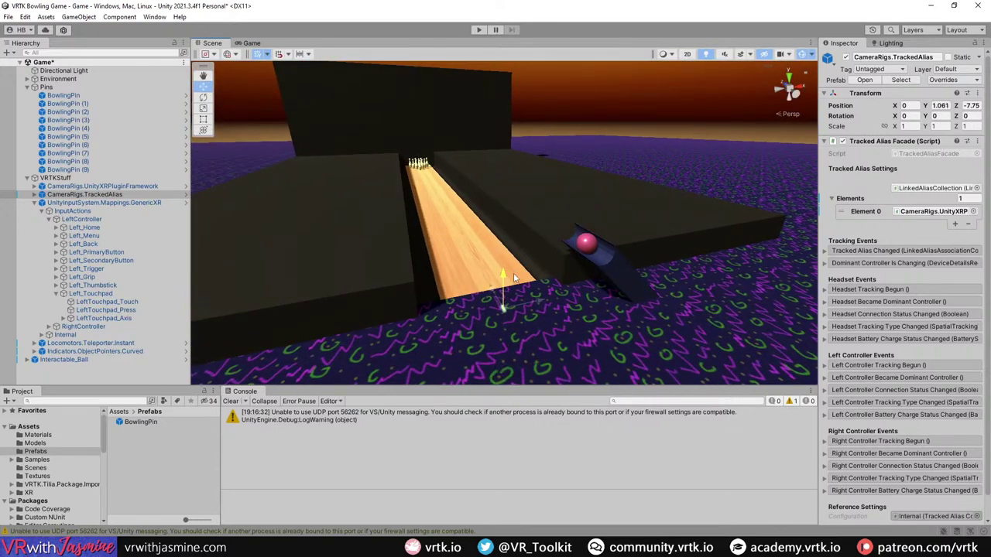
pyautogui.scroll(6, 519, 280)
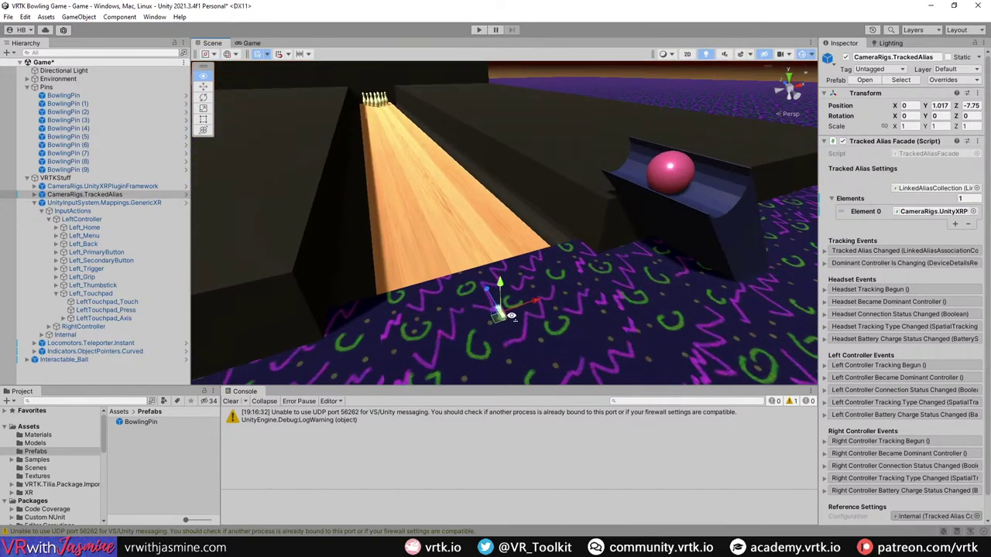
pyautogui.scroll(-4, 499, 356)
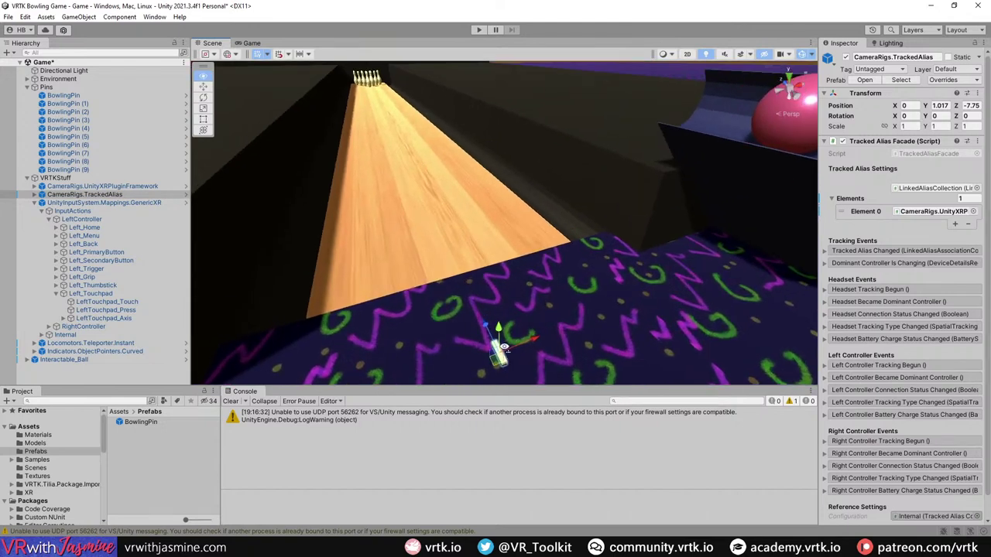
pyautogui.keyDown('alt'); pyautogui.moveTo(500, 356); pyautogui.dragTo(474, 290); pyautogui.keyUp('alt')
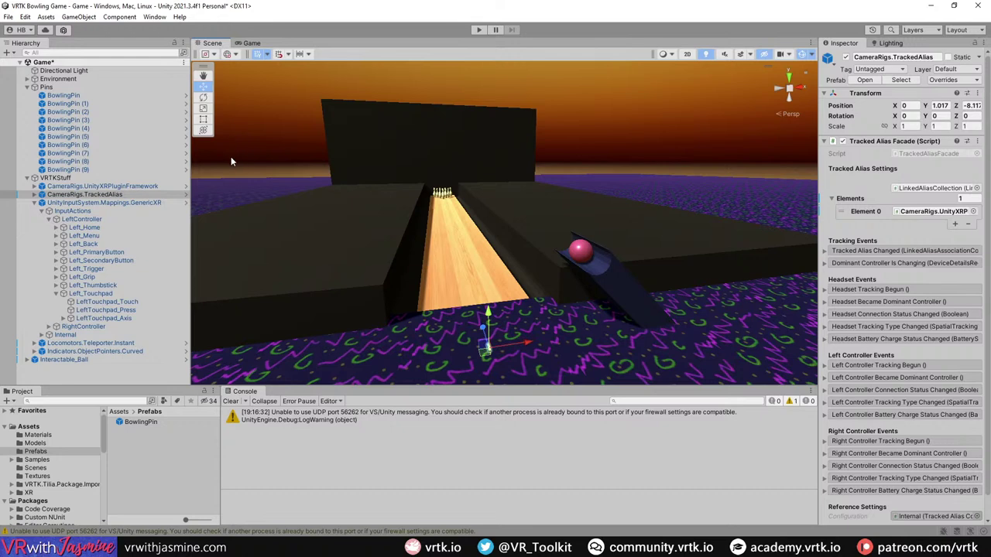
# Step: Check the curved pointer's Activation and Selection actions in the input mappings, and test the scene briefly in play mode
pyautogui.click(128, 351)
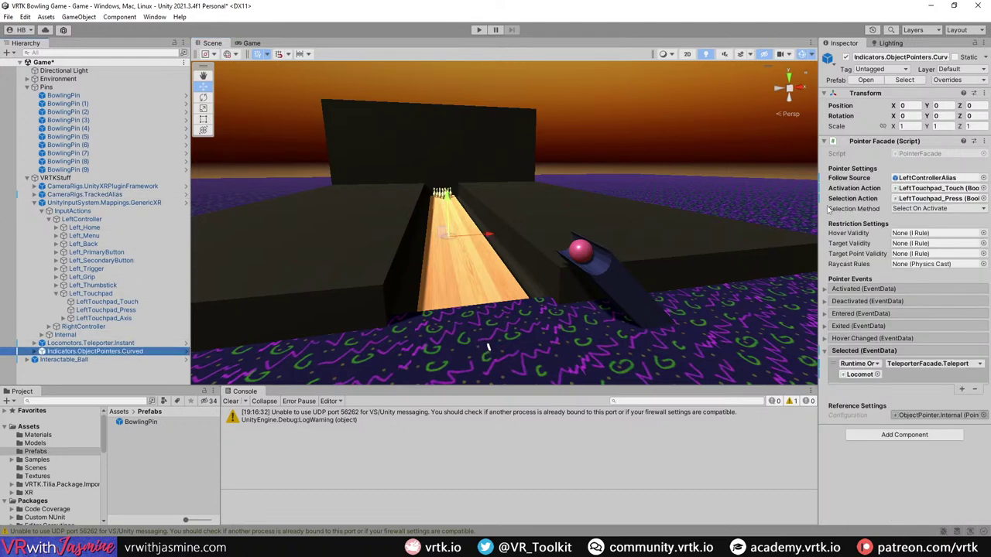
pyautogui.click(938, 188)
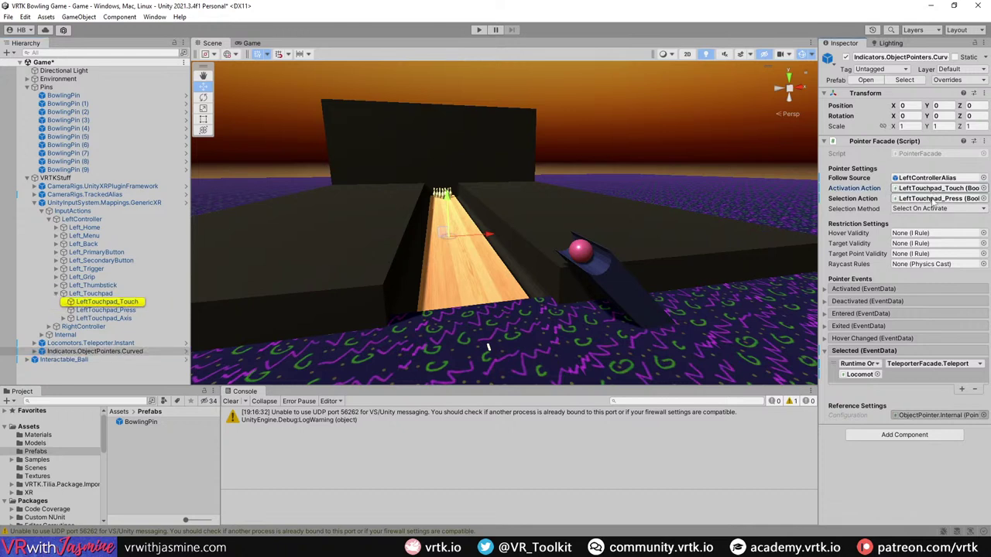
pyautogui.click(937, 198)
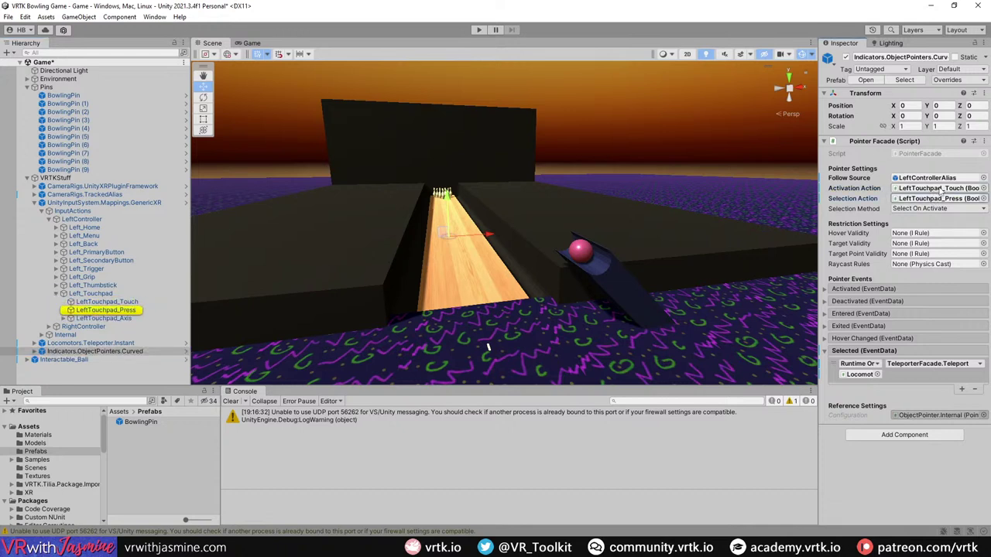
pyautogui.click(938, 188)
pyautogui.click(478, 29)
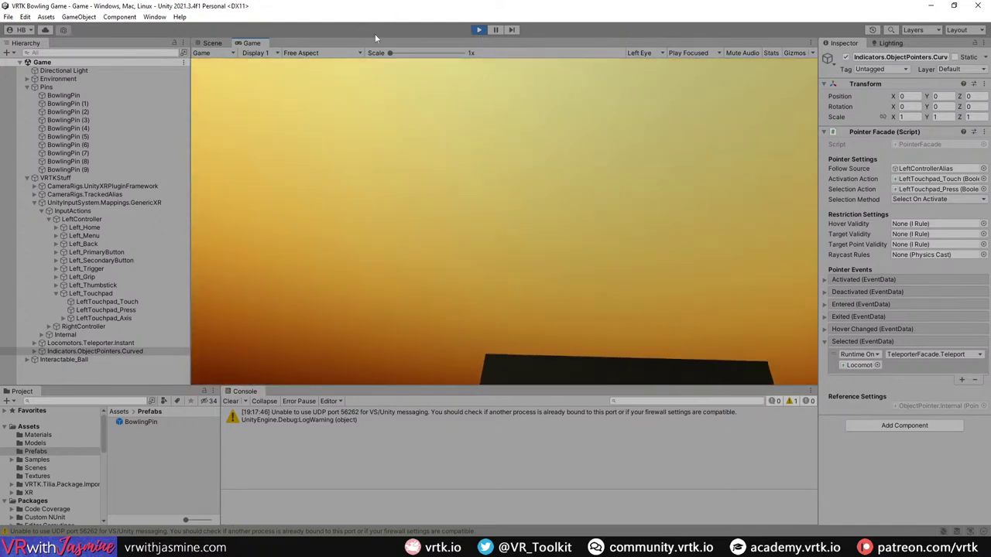
pyautogui.click(478, 29)
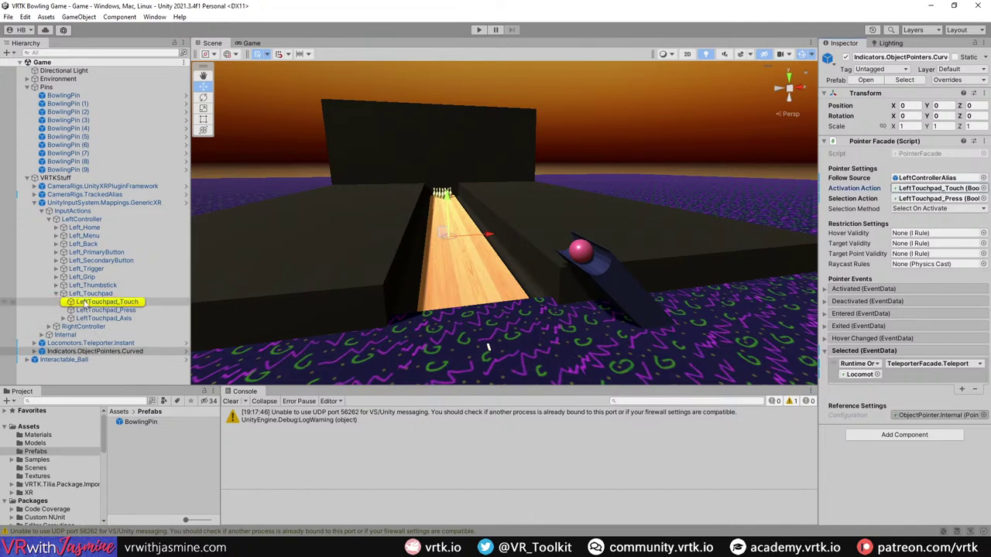
# Step: Assign LeftThumbstick_Touch as the curved pointer's Activation Action and LeftThumbstick_Press as its Selection Action
pyautogui.click(55, 285)
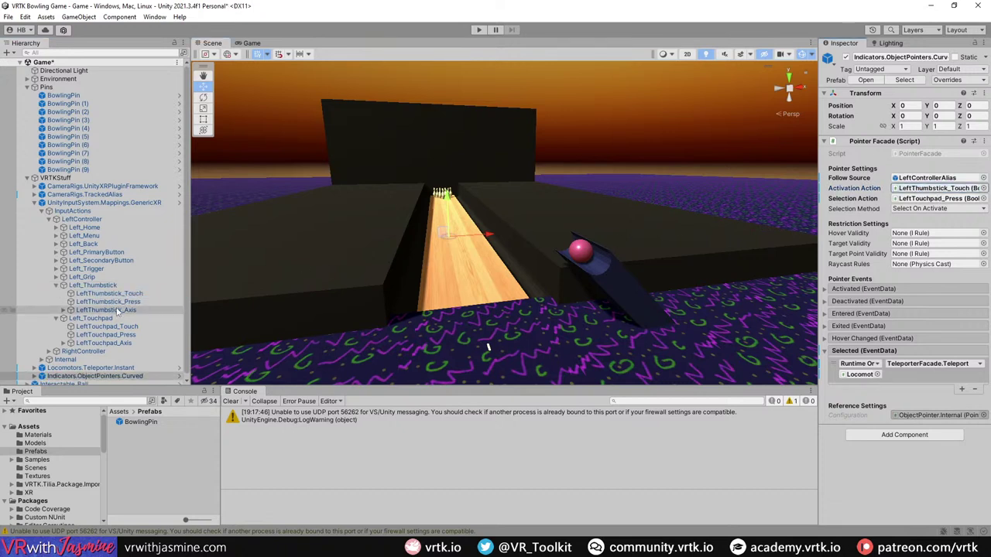
pyautogui.moveTo(118, 311); pyautogui.dragTo(307, 281)
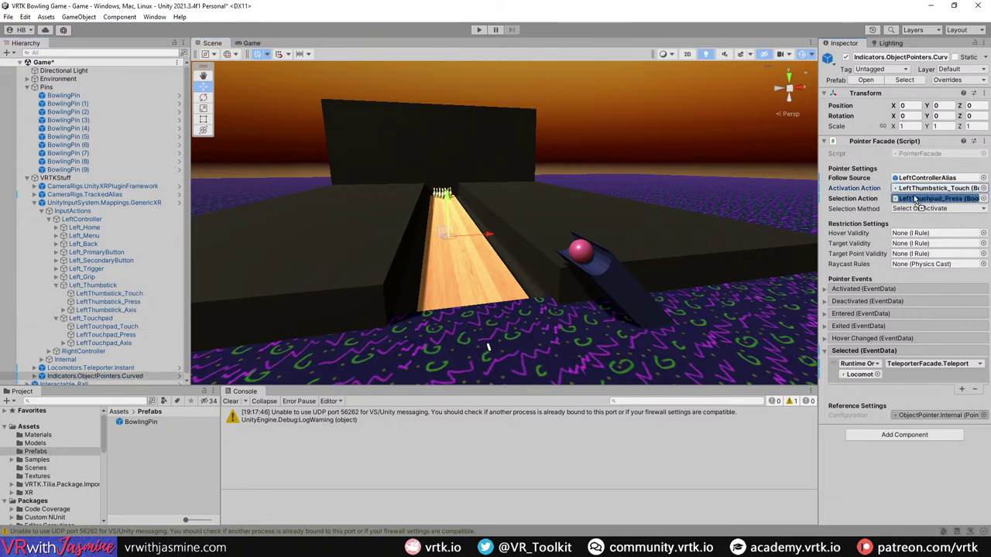
pyautogui.moveTo(485, 298); pyautogui.dragTo(111, 305)
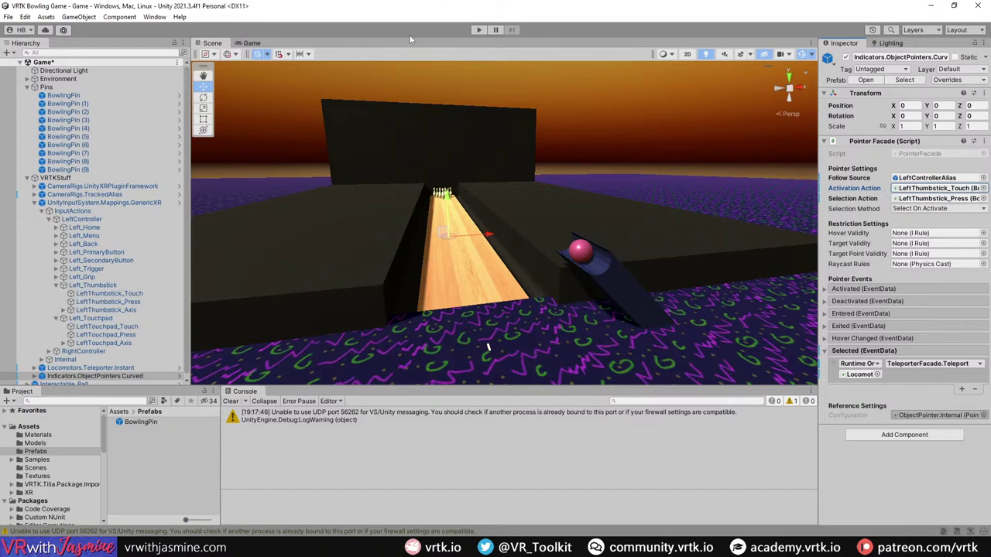
# Step: Test the thumbstick pointer controls in play mode, and stop the game
pyautogui.click(477, 30)
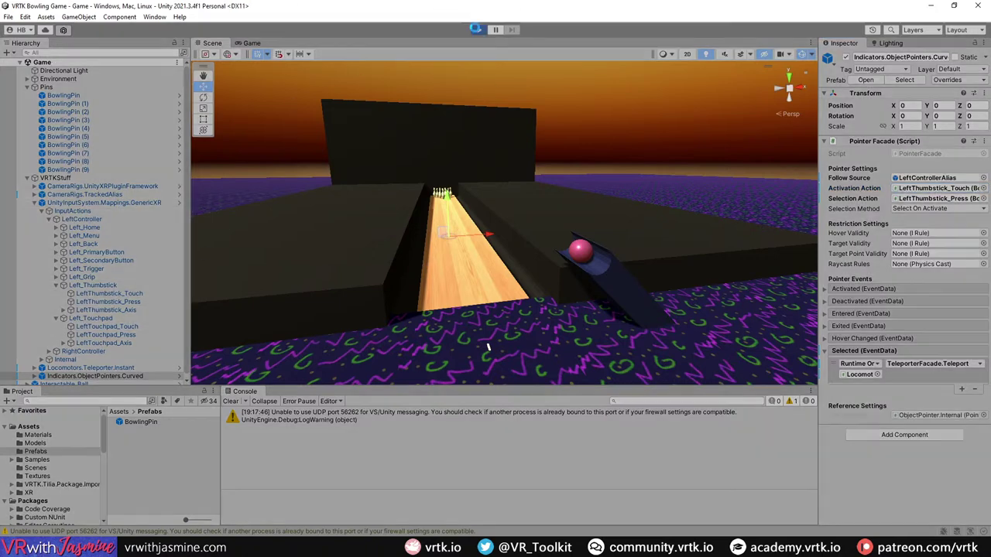
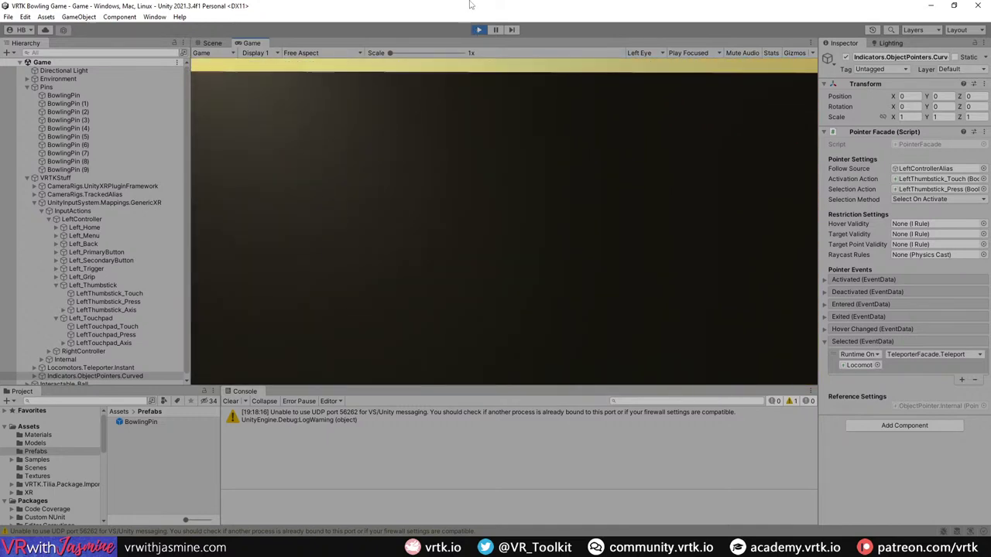
pyautogui.click(478, 29)
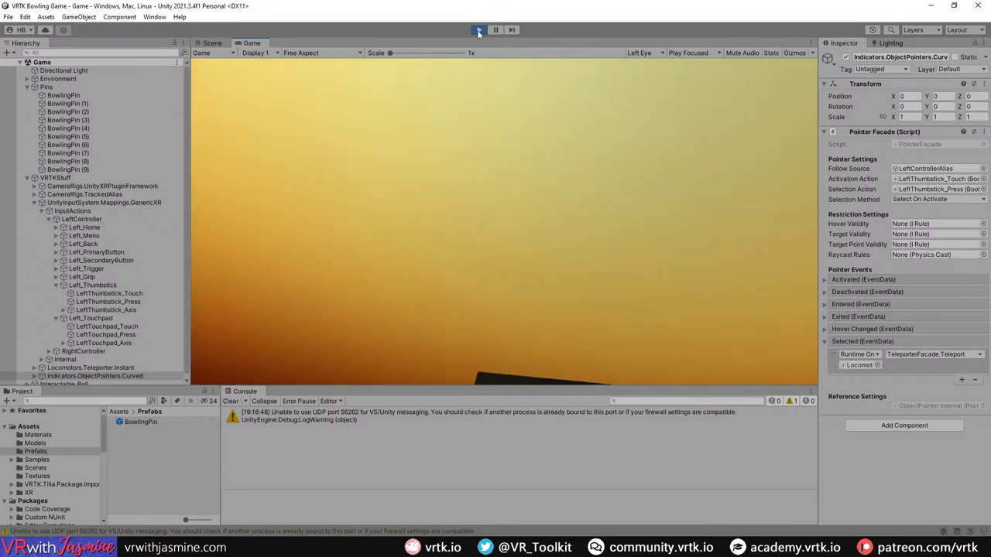
pyautogui.click(478, 31)
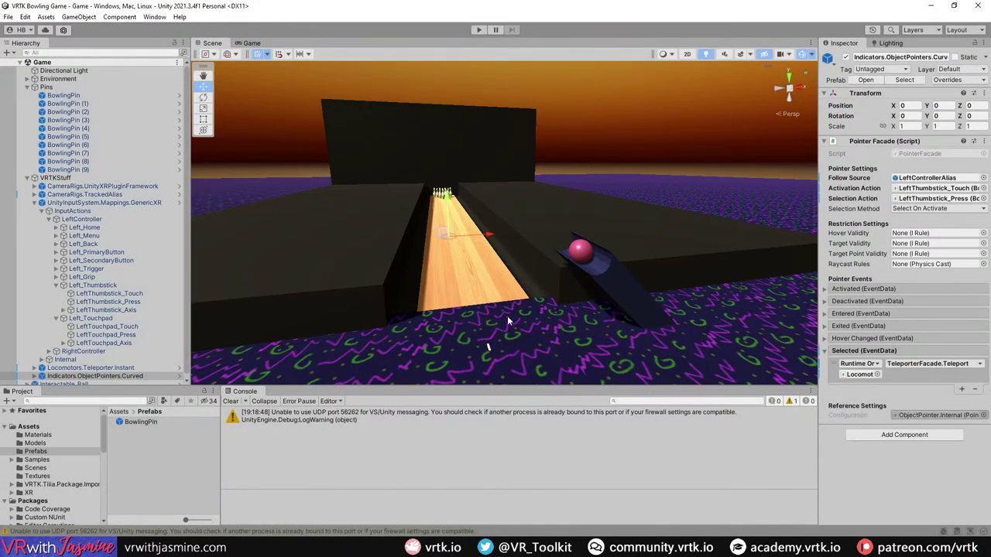
# Step: Add a Rigidbody with mass 0.5 to the BowlingPin prefab and return to the Game scene
pyautogui.moveTo(507, 316); pyautogui.dragTo(532, 294, button='right')
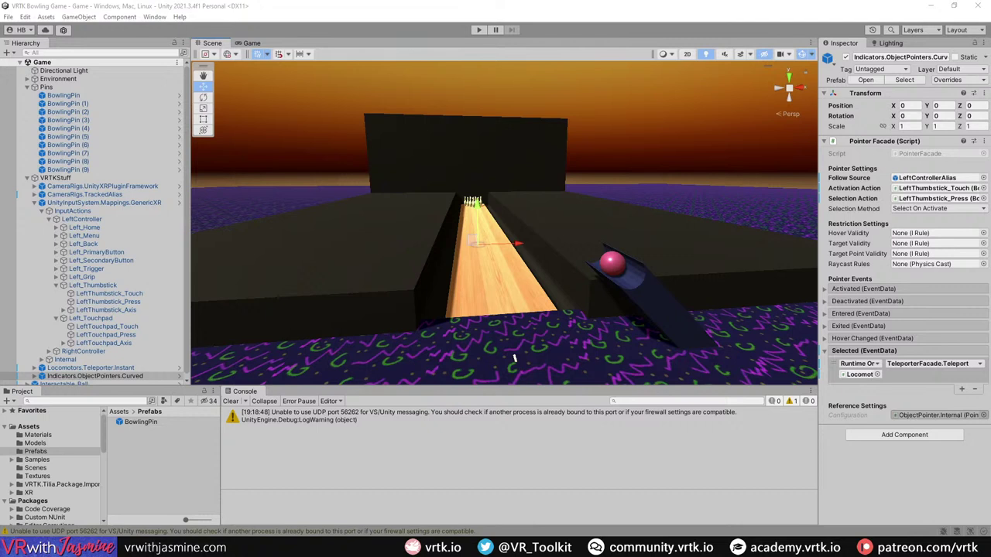
pyautogui.click(95, 95)
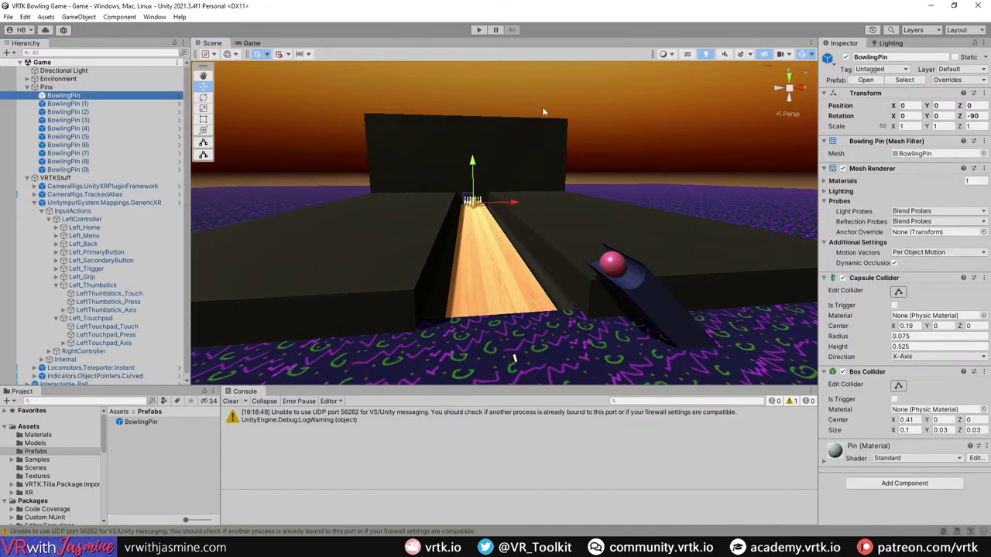
pyautogui.click(179, 95)
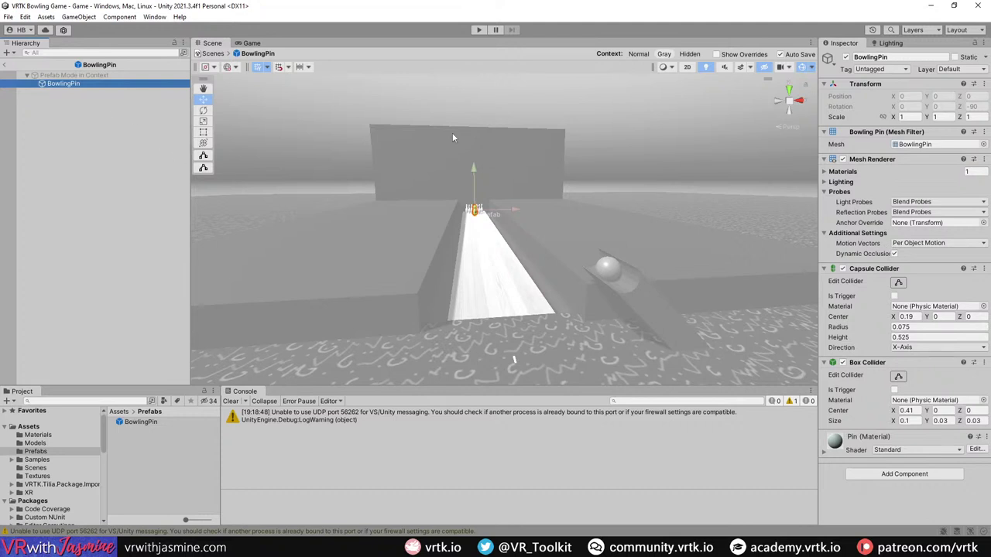
pyautogui.click(900, 474)
pyautogui.write('rigi')
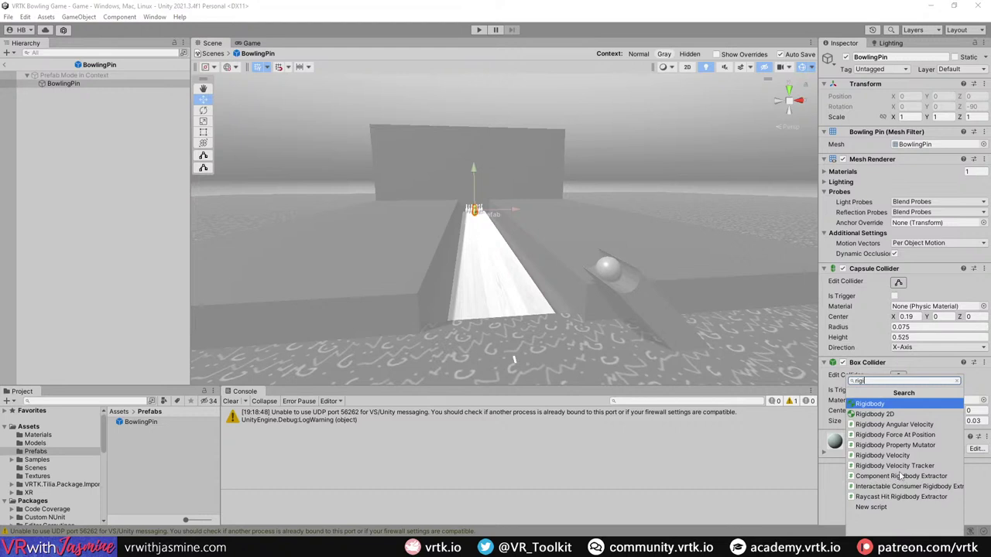
pyautogui.press('Return')
pyautogui.scroll(-2, 852, 396)
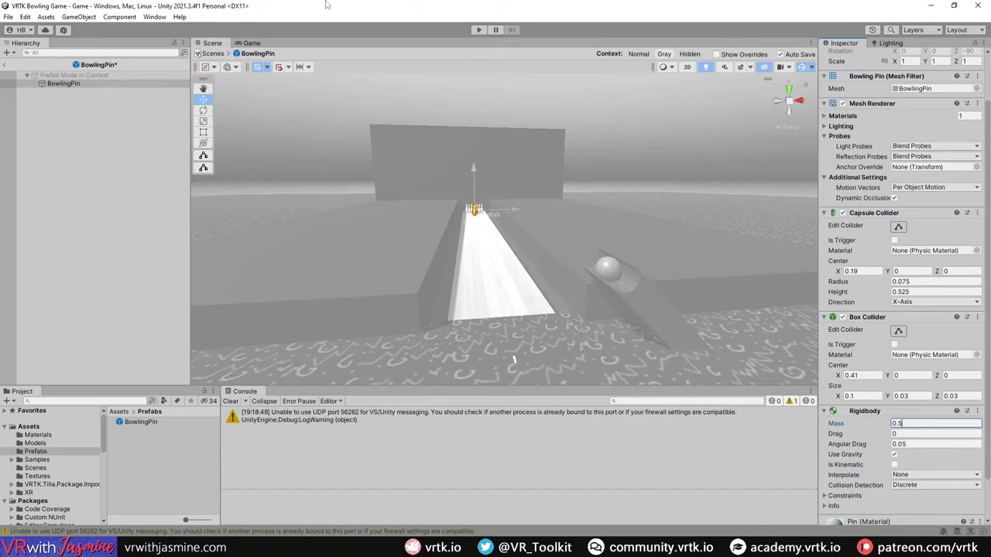
pyautogui.click(7, 65)
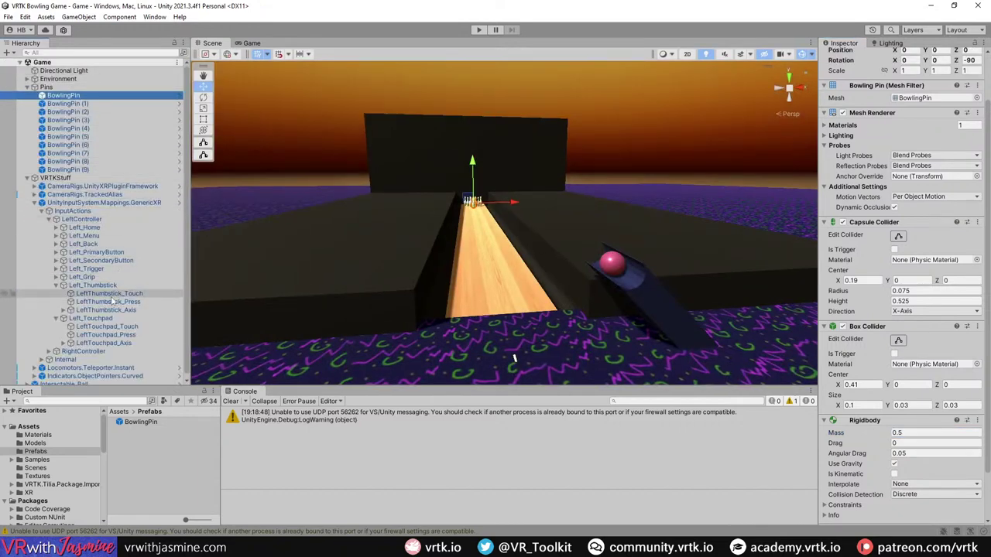
# Step: Set the Rigidbody mass of Interactable_Ball to 2, and test the game in play mode
pyautogui.scroll(-1, 78, 348)
pyautogui.click(62, 381)
pyautogui.scroll(-3, 871, 359)
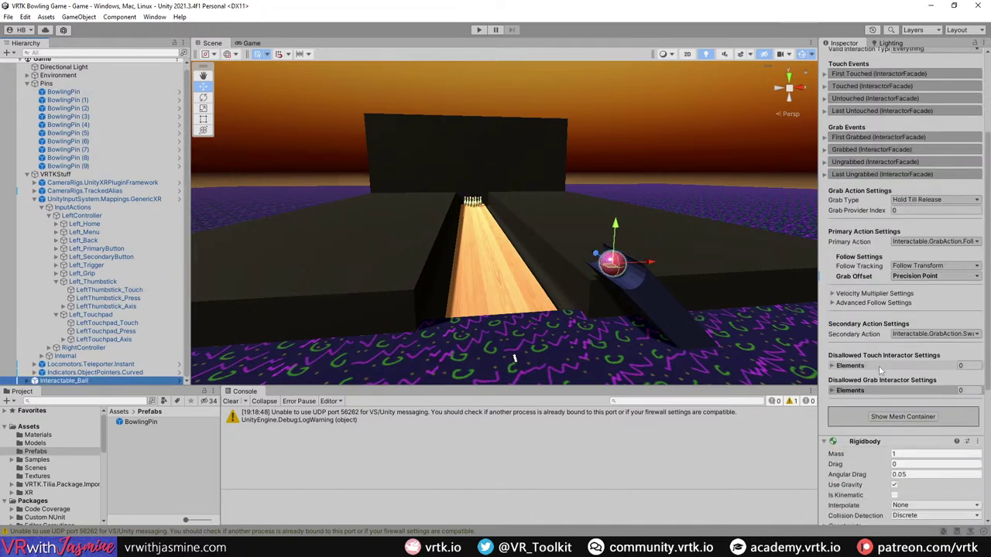
pyautogui.scroll(-3, 891, 387)
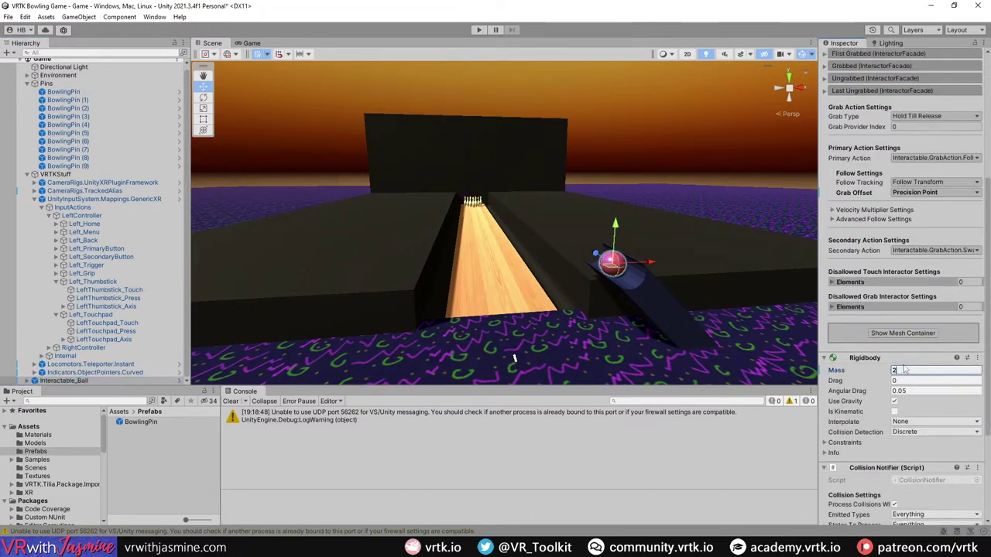
pyautogui.click(478, 29)
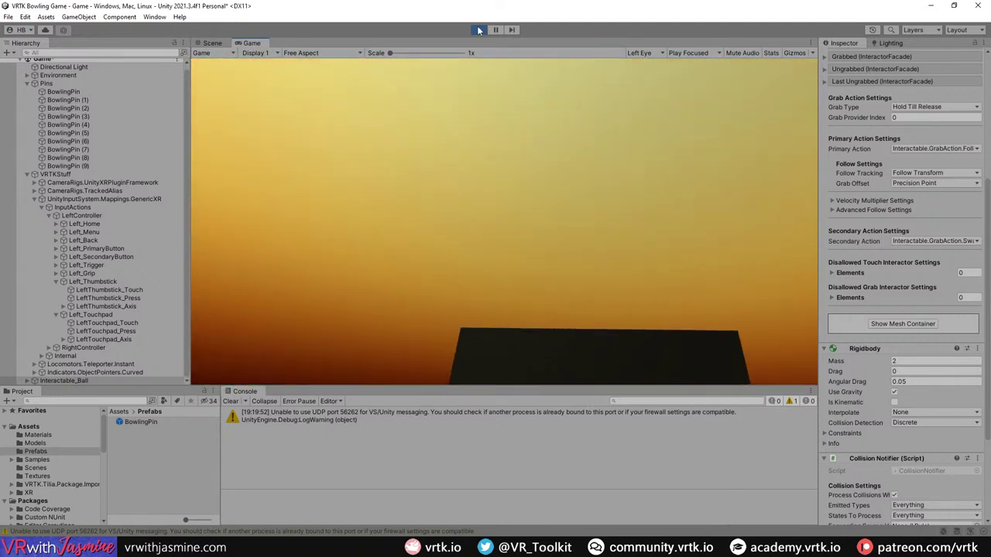
pyautogui.click(478, 29)
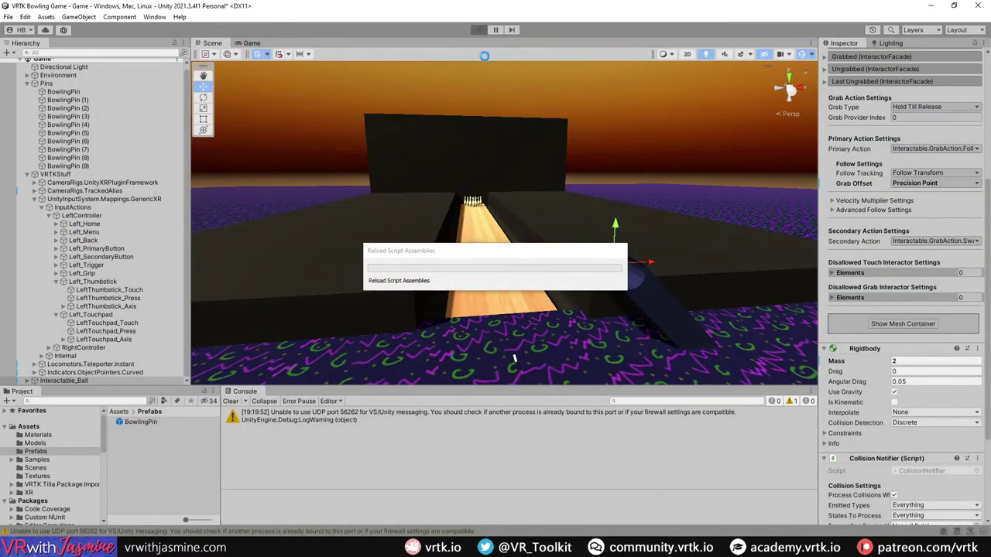
# Step: Dock the Game view beside the Scene view and run the game twice to check how the pins behave
pyautogui.click(477, 29)
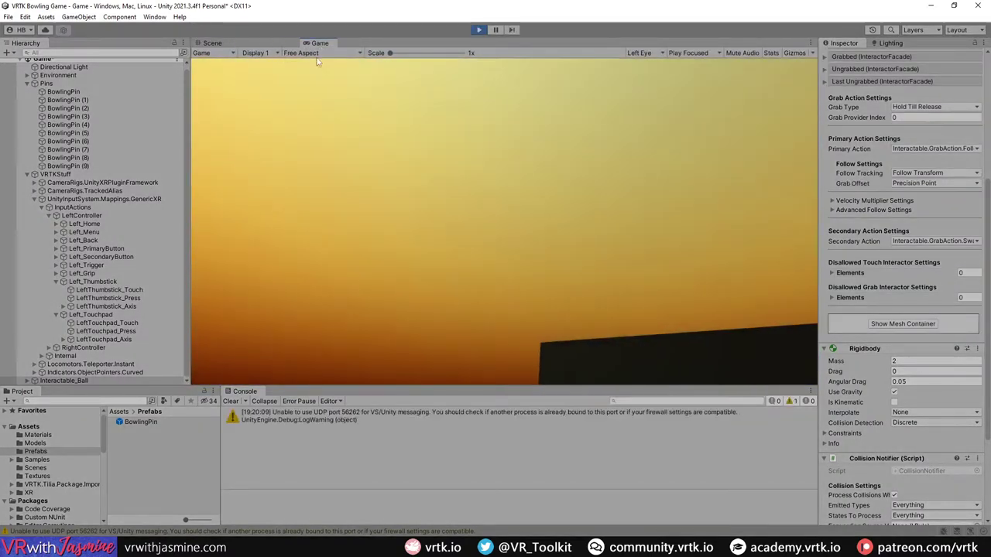
pyautogui.moveTo(320, 43); pyautogui.dragTo(712, 217)
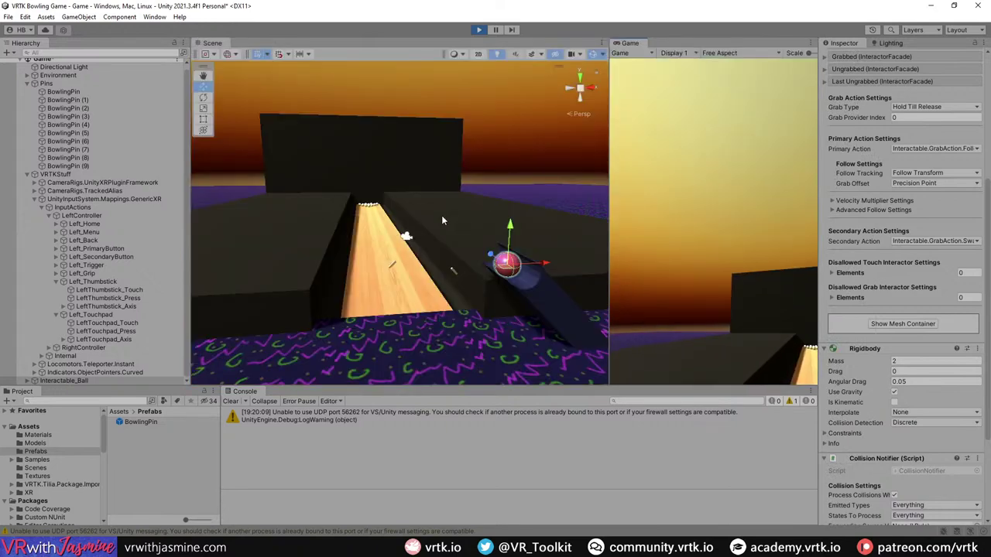
pyautogui.moveTo(441, 215); pyautogui.dragTo(445, 247, button='right')
pyautogui.press('w')
pyautogui.click(478, 30)
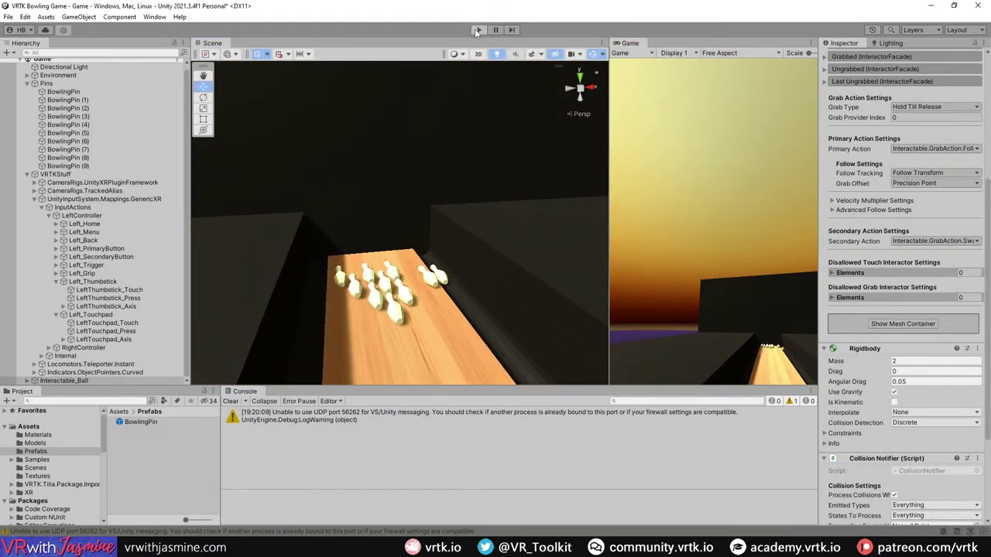
pyautogui.click(477, 30)
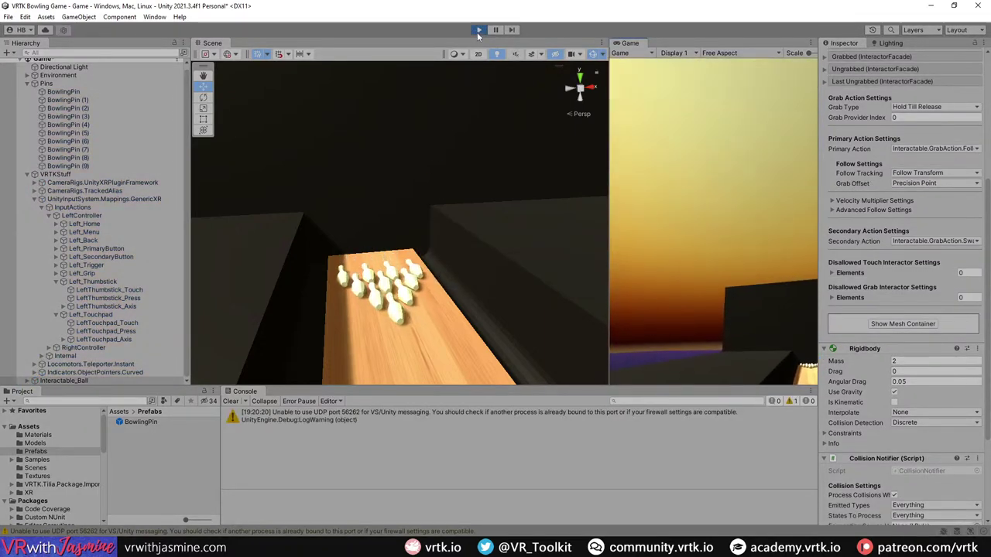
pyautogui.click(477, 30)
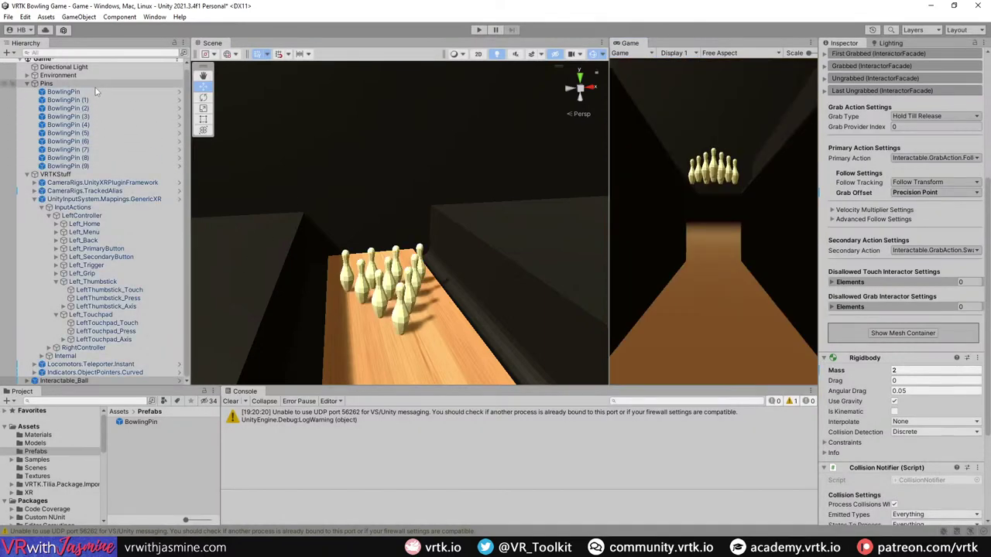
# Step: Open the BowlingPin prefab, try 0.42 as the Box Collider's center X and undo that change
pyautogui.click(101, 92)
pyautogui.click(179, 98)
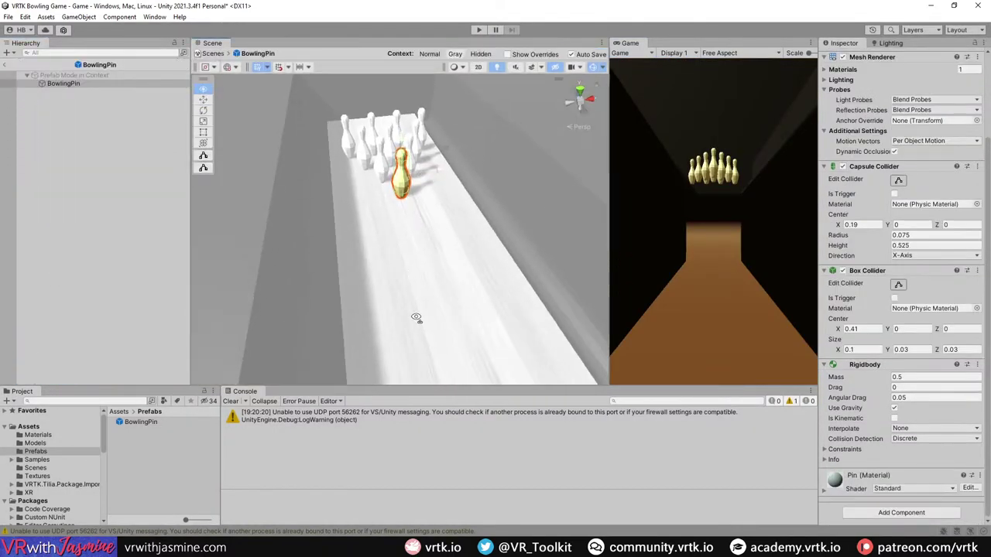
pyautogui.moveTo(410, 314); pyautogui.dragTo(398, 230, button='right')
pyautogui.press('w')
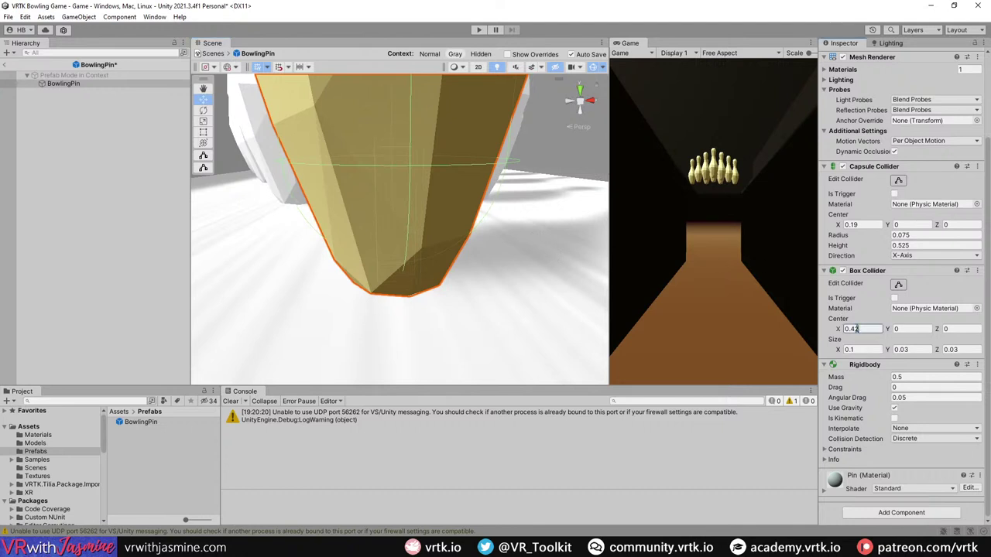
pyautogui.moveTo(537, 303); pyautogui.dragTo(430, 180, button='right')
pyautogui.hotkey('ctrl', 'z')
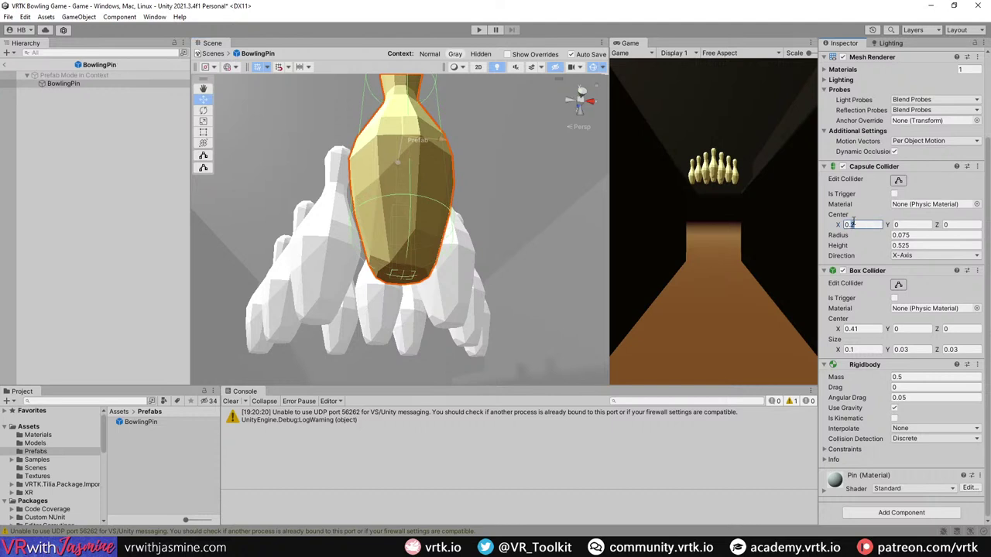
# Step: Set the Capsule Collider's center X to 0.185, return to the scene and test the pins in play mode
pyautogui.write('0.15')
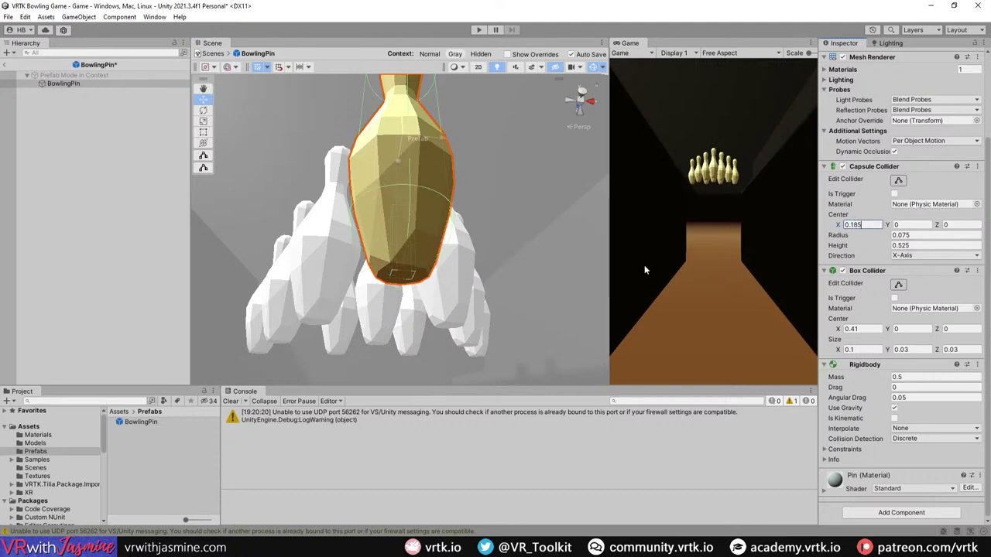
pyautogui.keyDown('alt'); pyautogui.moveTo(588, 255); pyautogui.dragTo(398, 334); pyautogui.keyUp('alt')
pyautogui.click(11, 64)
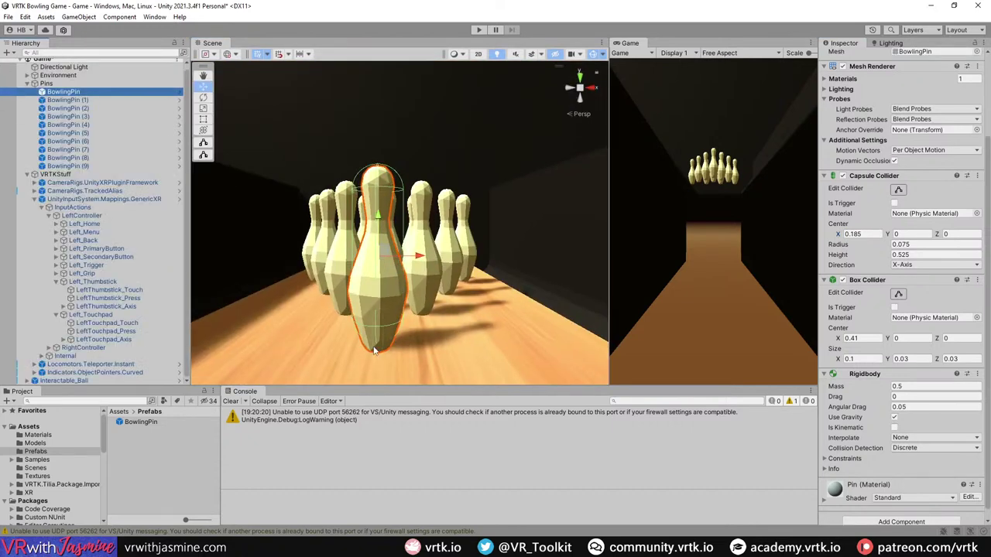
pyautogui.click(476, 29)
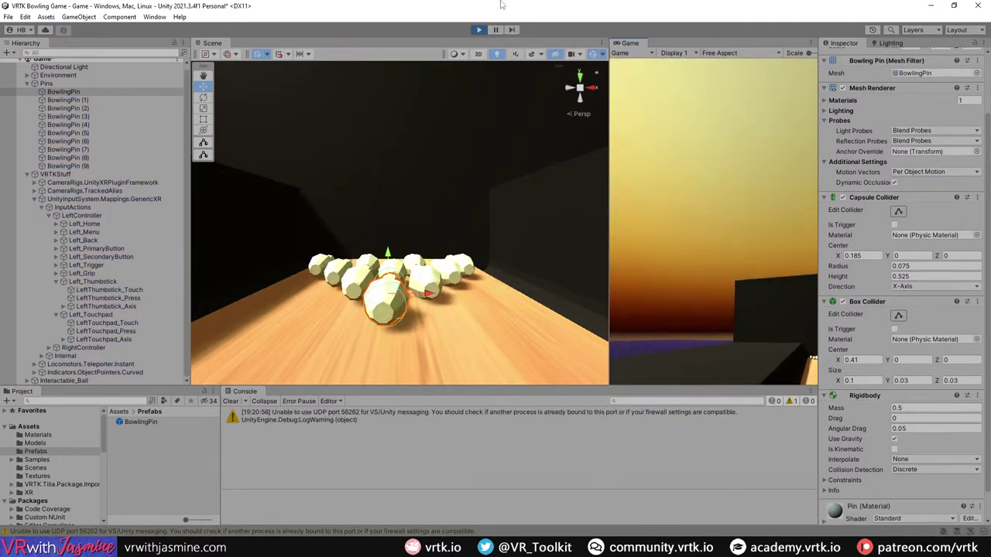
pyautogui.click(478, 30)
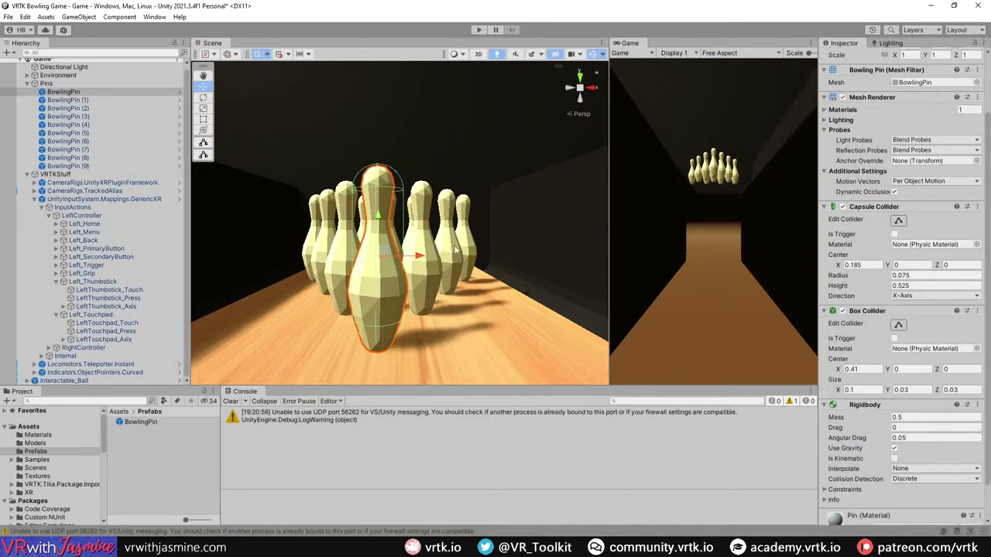
# Step: Try a Rigidbody mass of 1 on the BowlingPin prefab and run the game to check the pins
pyautogui.click(181, 92)
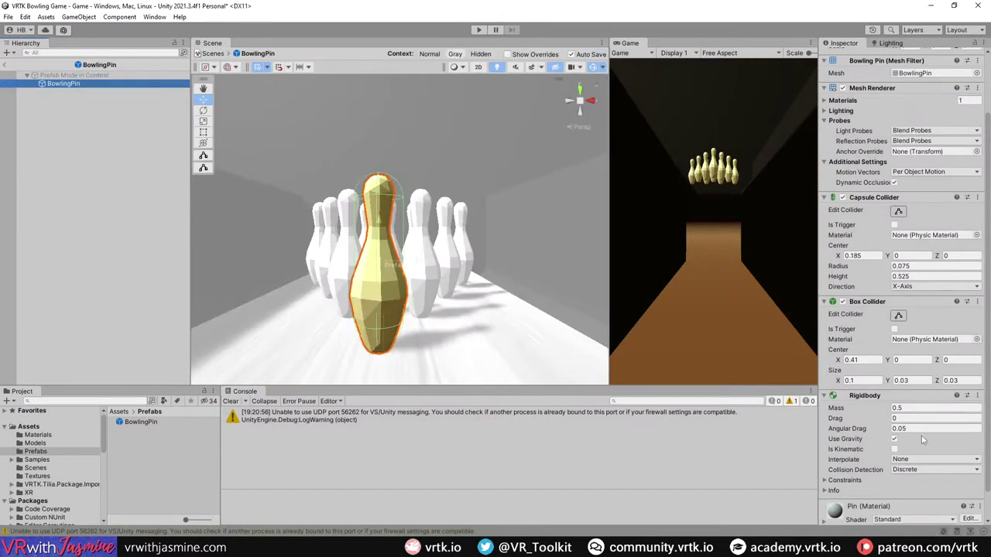
pyautogui.click(913, 408)
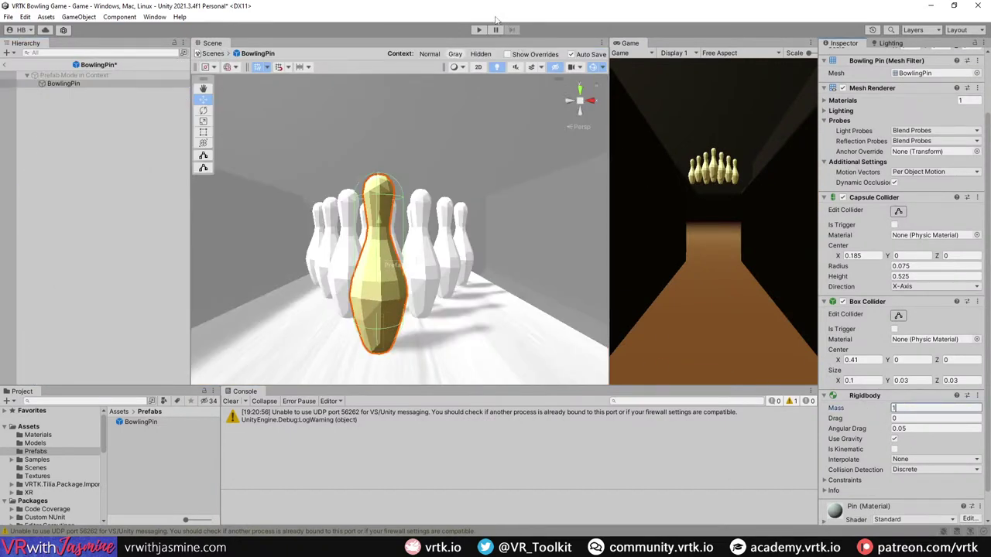
pyautogui.write('1')
pyautogui.click(212, 54)
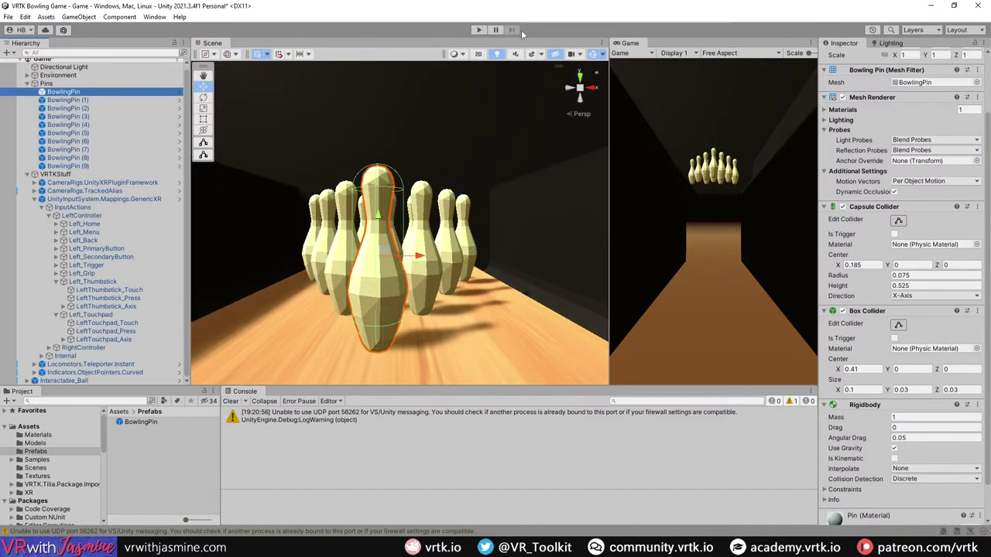
pyautogui.click(475, 29)
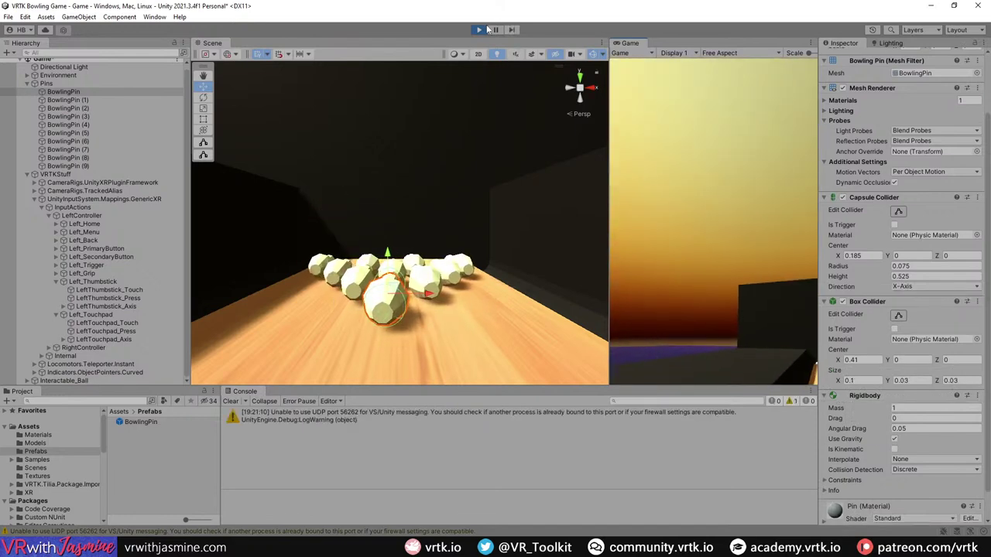
pyautogui.hotkey('ctrl', 'p')
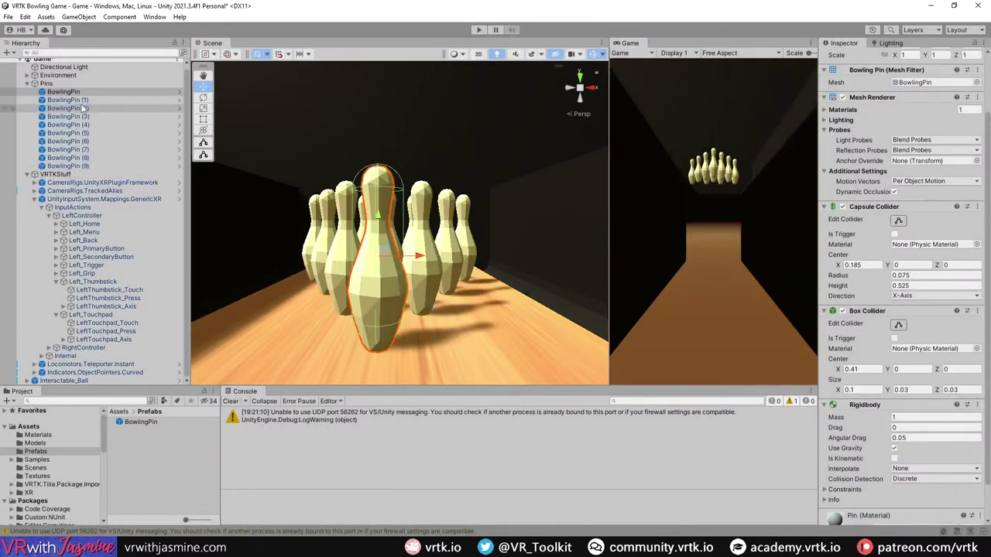
# Step: Set the BowlingPin prefab's Box Collider size to 0.05 in Y and Z, and return to the scene
pyautogui.click(177, 93)
pyautogui.click(179, 93)
pyautogui.keyDown('alt'); pyautogui.moveTo(259, 298); pyautogui.dragTo(279, 295); pyautogui.keyUp('alt')
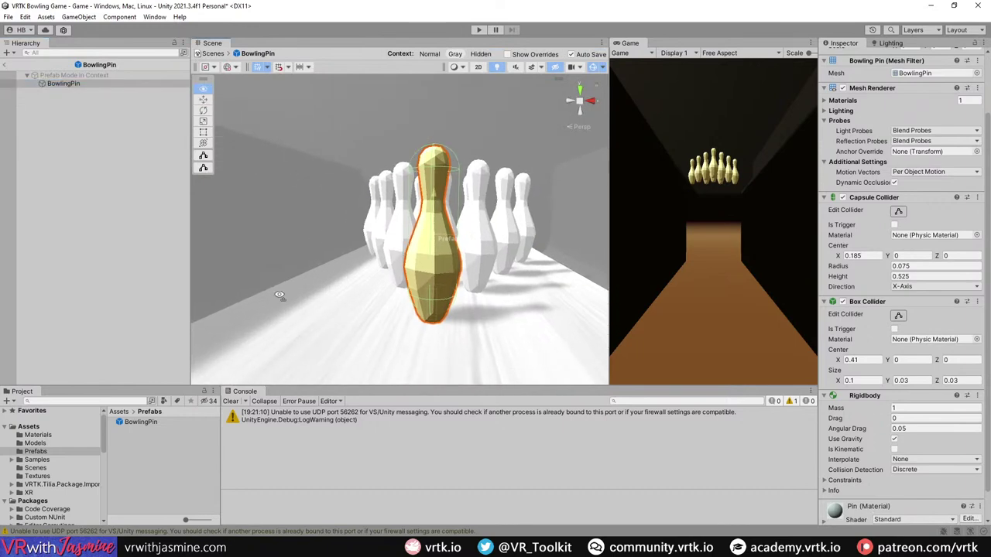
pyautogui.scroll(10, 542, 336)
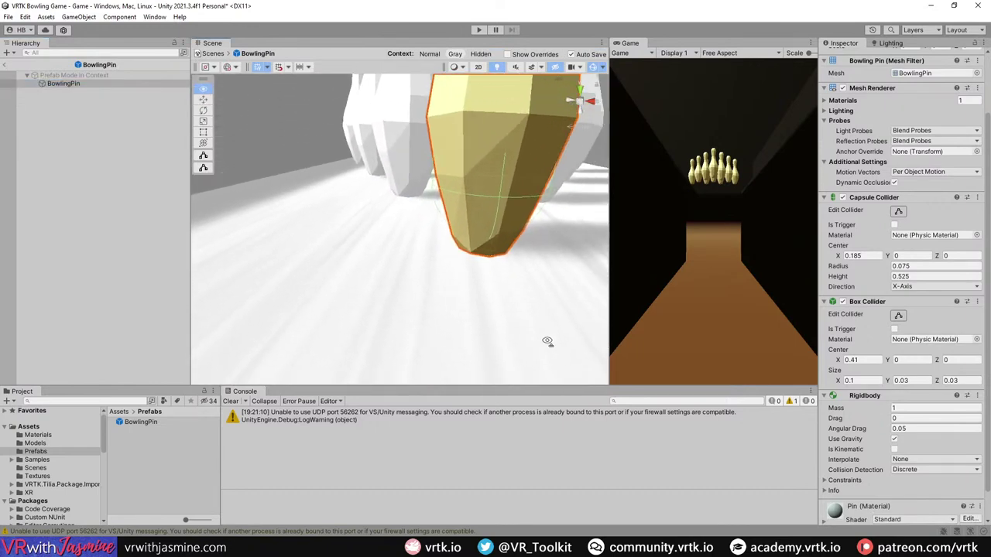
pyautogui.keyDown('alt'); pyautogui.moveTo(555, 338); pyautogui.dragTo(545, 338); pyautogui.keyUp('alt')
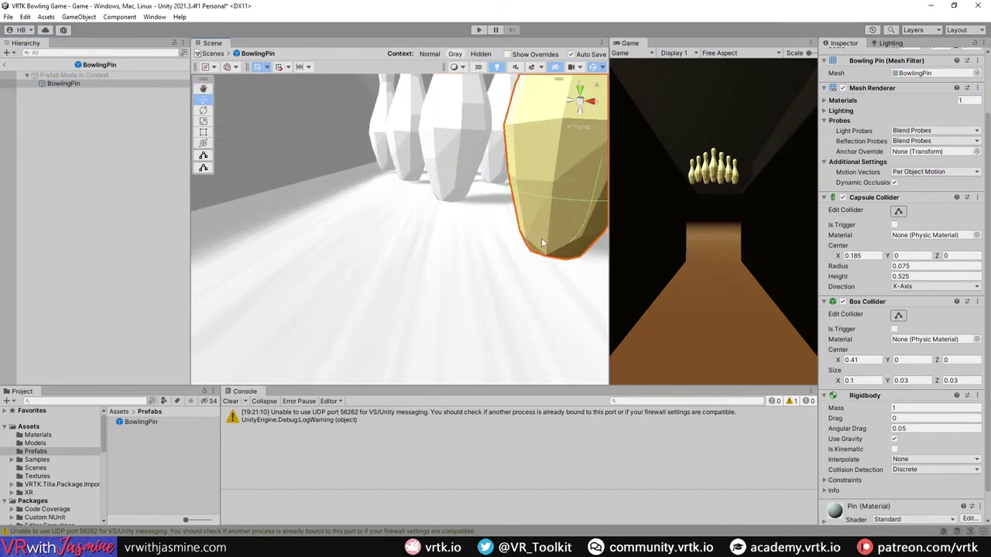
pyautogui.keyDown('alt'); pyautogui.moveTo(542, 237); pyautogui.dragTo(325, 214); pyautogui.keyUp('alt')
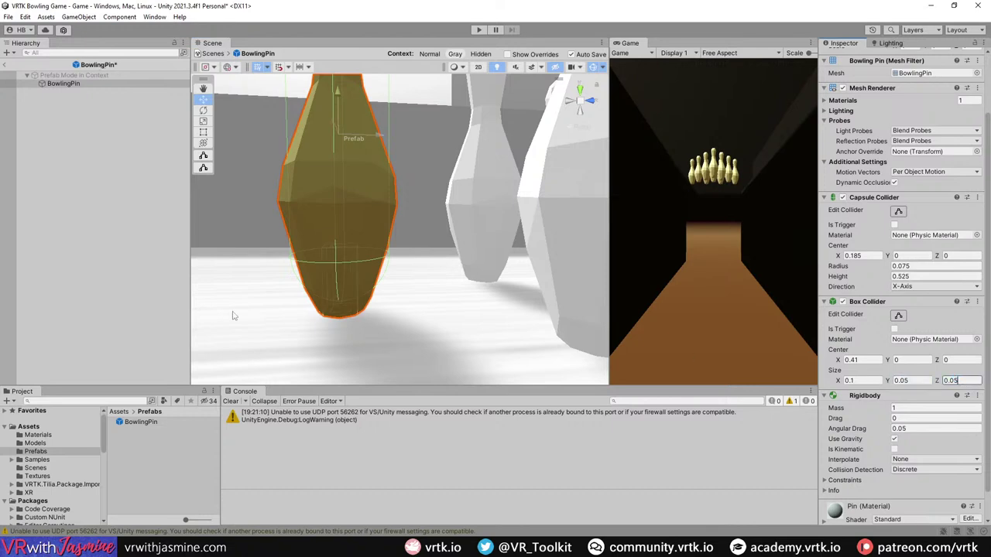
pyautogui.scroll(-5, 232, 316)
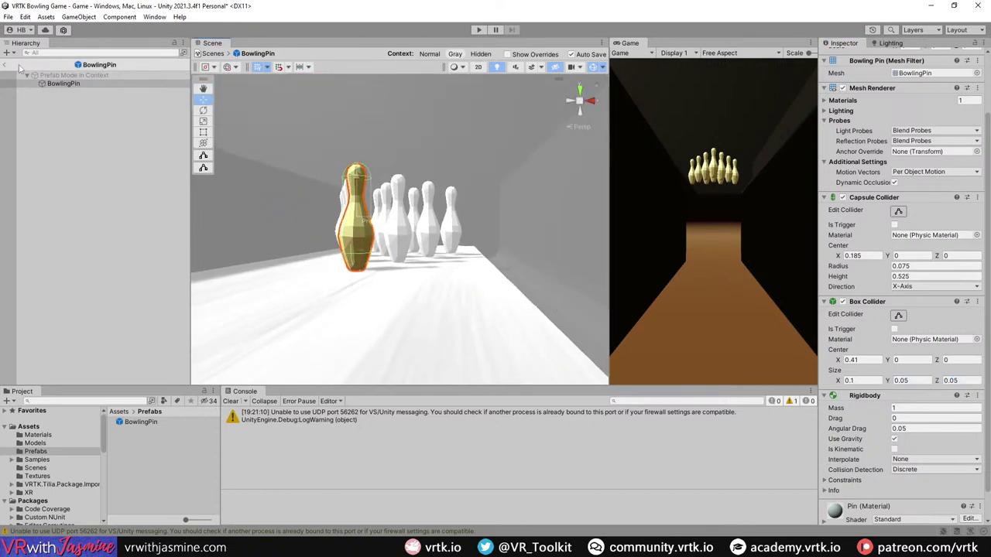
pyautogui.click(21, 67)
# Step: Run the game twice with the pins in close view to test how they react to the bowling ball
pyautogui.click(480, 30)
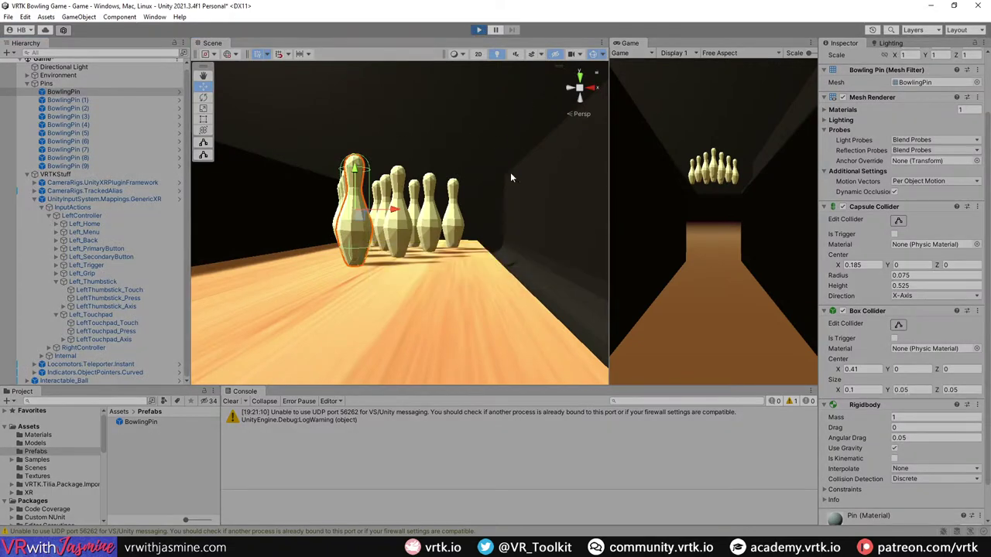
pyautogui.moveTo(510, 177); pyautogui.dragTo(417, 253, button='right')
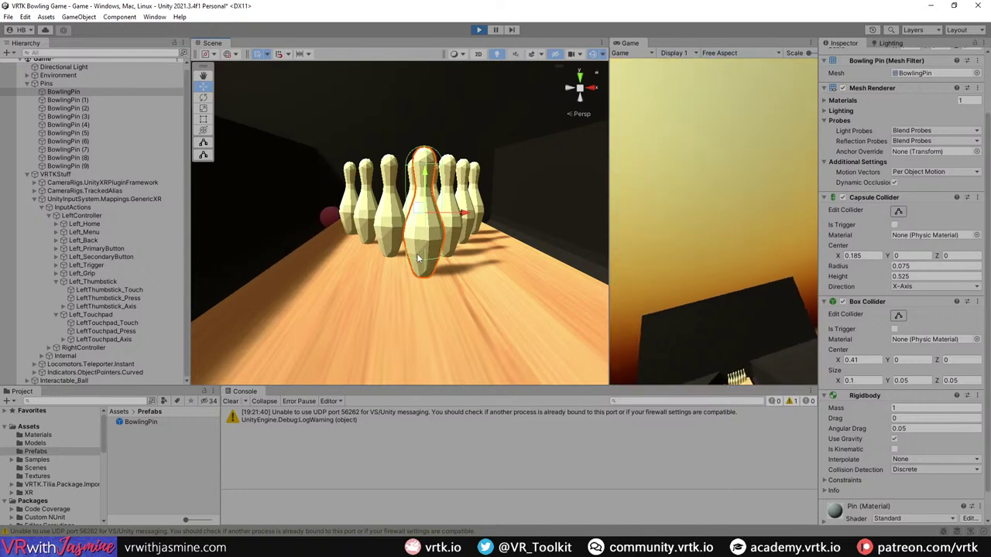
pyautogui.click(481, 30)
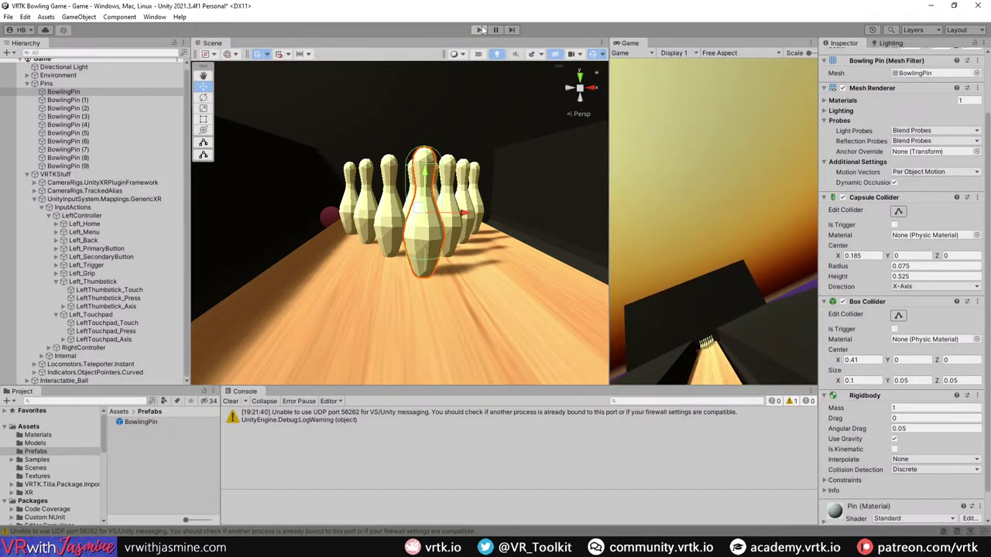
pyautogui.click(480, 30)
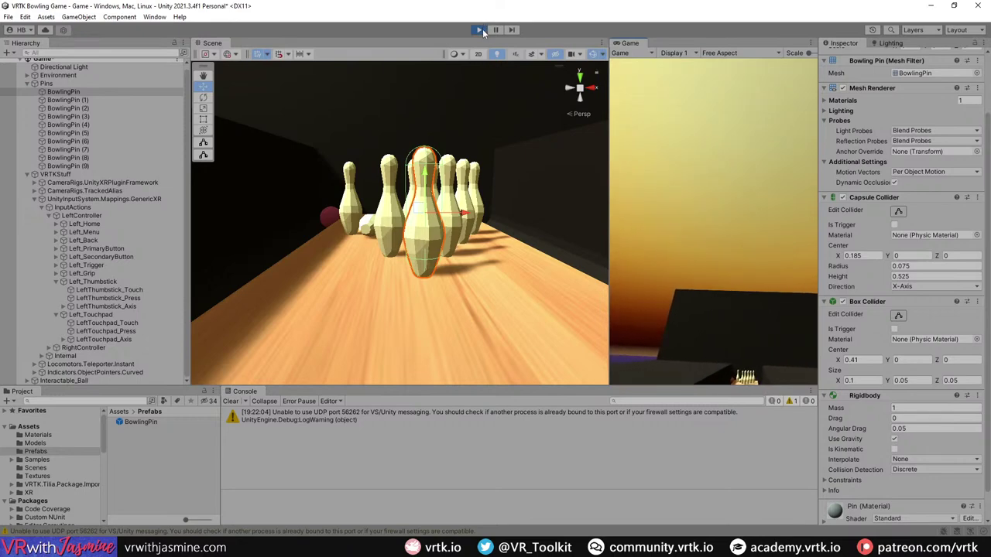
pyautogui.click(480, 30)
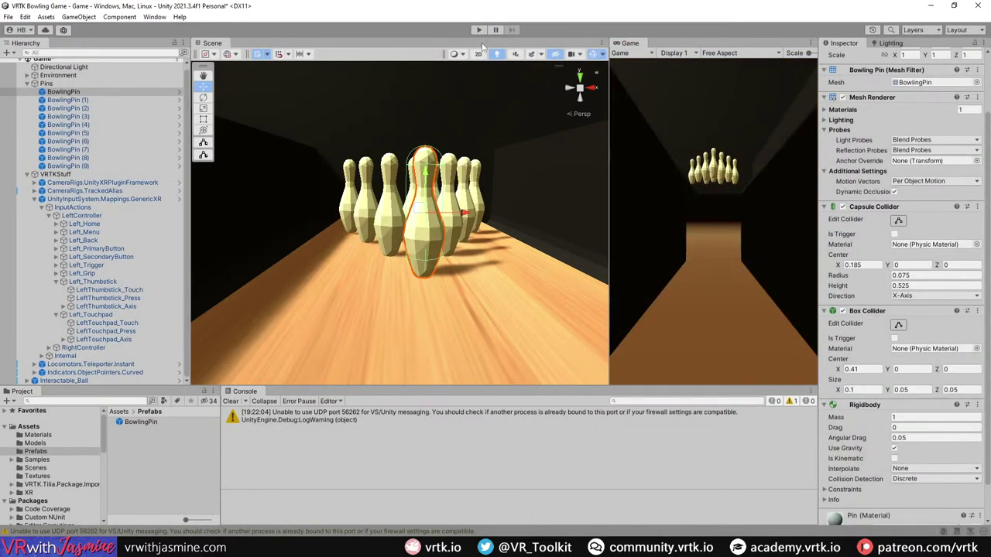
# Step: Set the BowlingPin prefab's Rigidbody mass to 0.5, return to the scene and test the game once more
pyautogui.click(179, 92)
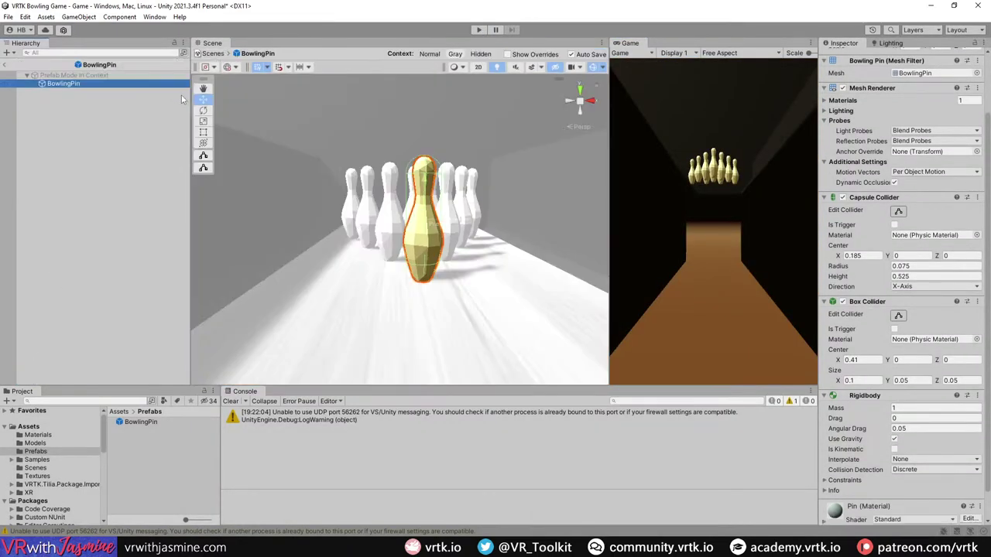
pyautogui.click(894, 408)
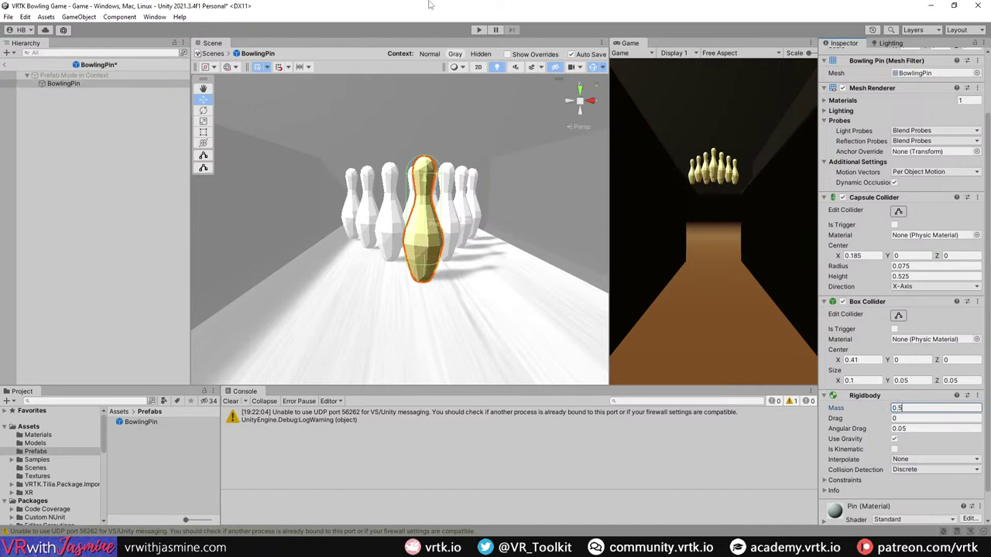
pyautogui.click(7, 65)
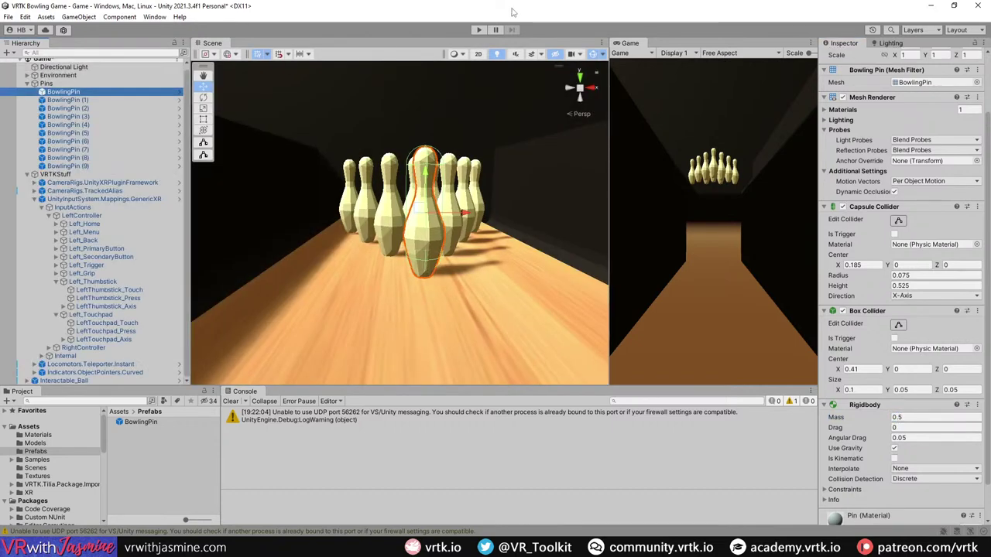
pyautogui.click(479, 30)
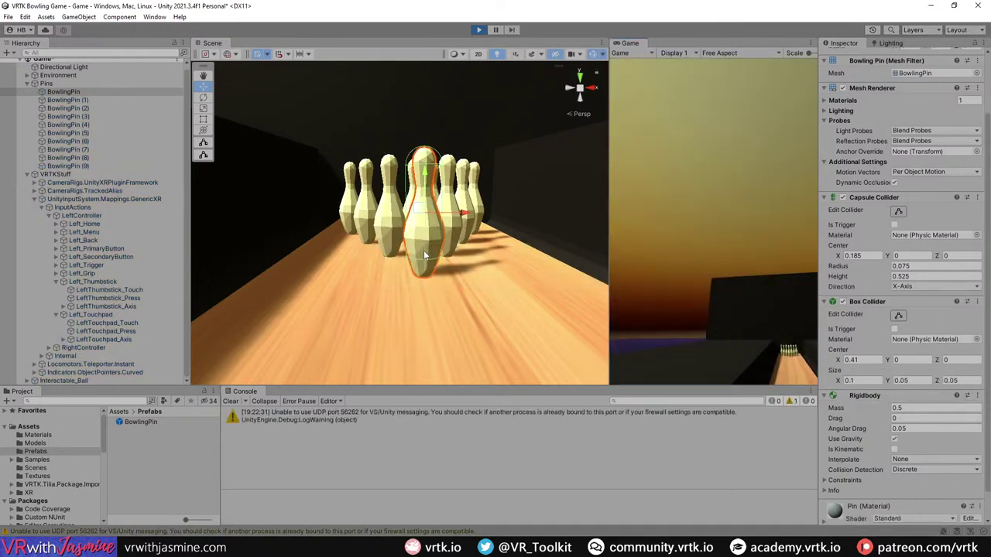
pyautogui.click(478, 29)
# Step: Collapse the VRTKStuff group in the hierarchy and add a cube at the root of the scene
pyautogui.moveTo(439, 108); pyautogui.dragTo(445, 210, button='right')
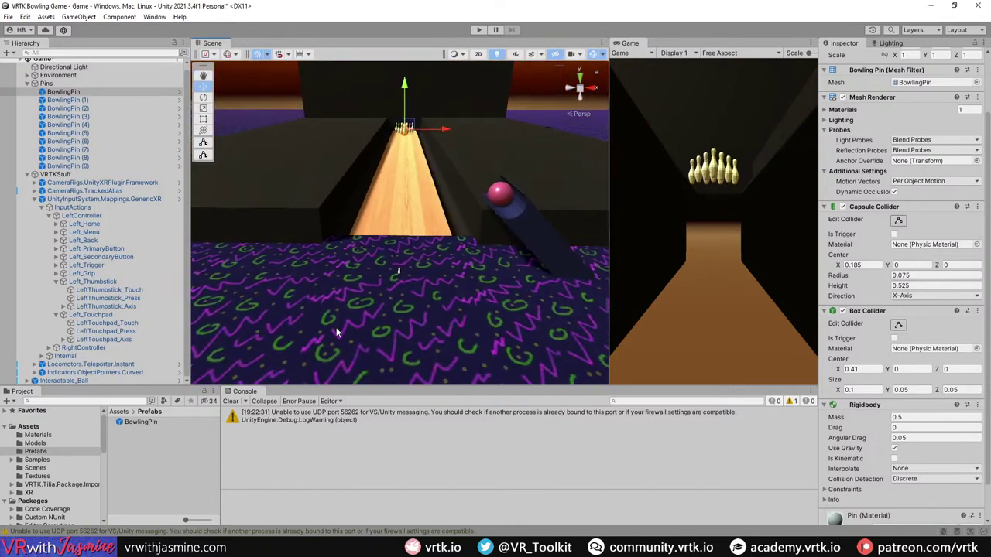
pyautogui.click(28, 175)
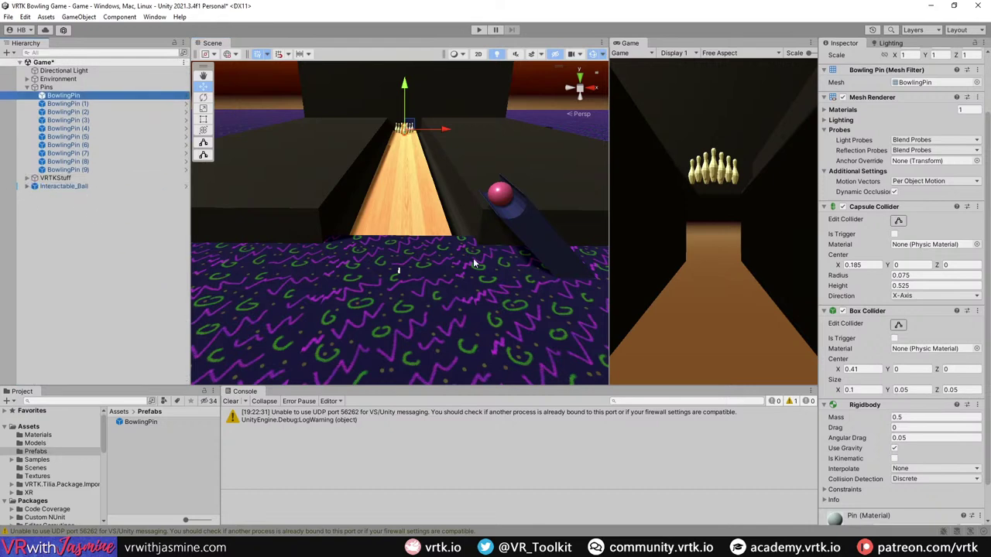
pyautogui.moveTo(416, 317); pyautogui.dragTo(446, 165, button='right')
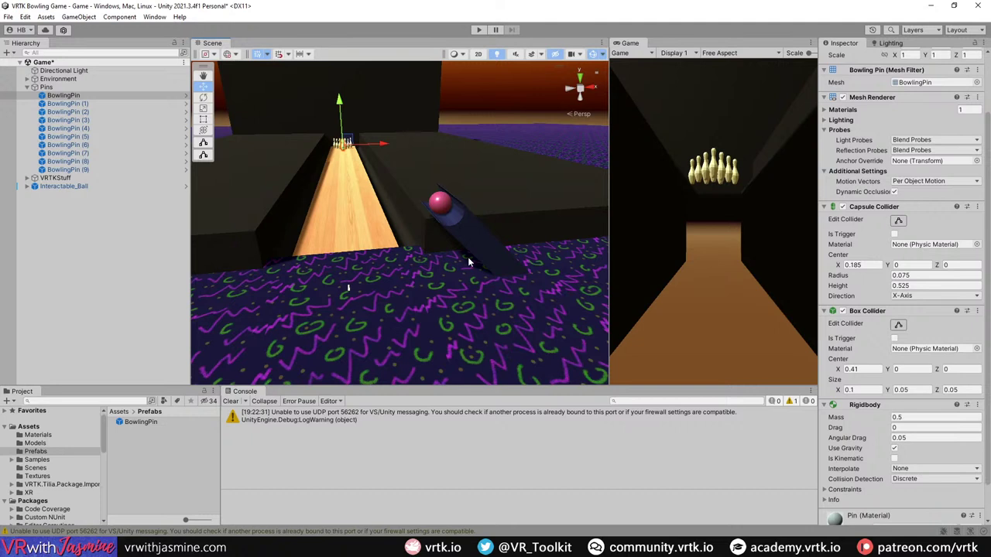
pyautogui.click(43, 202)
pyautogui.rightClick(87, 215)
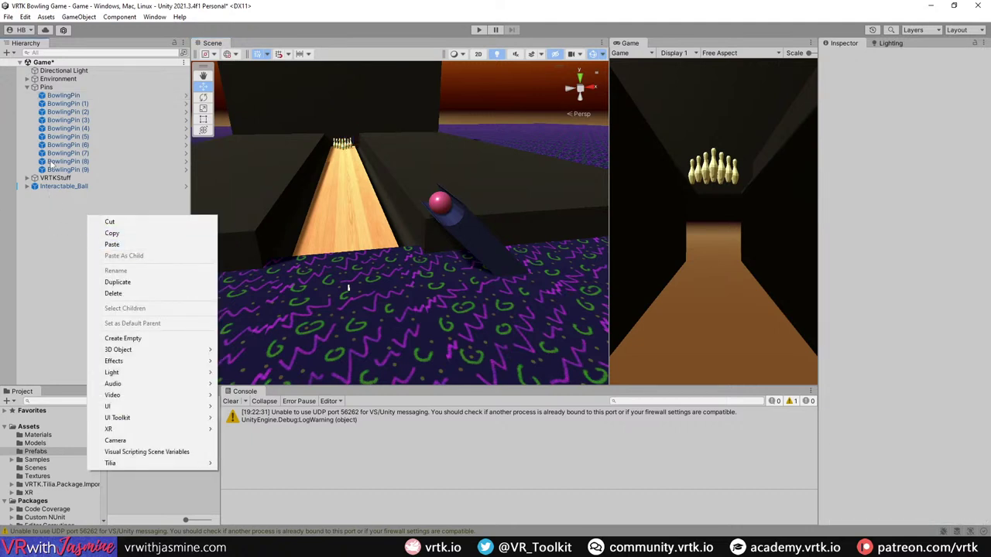
pyautogui.moveTo(178, 349)
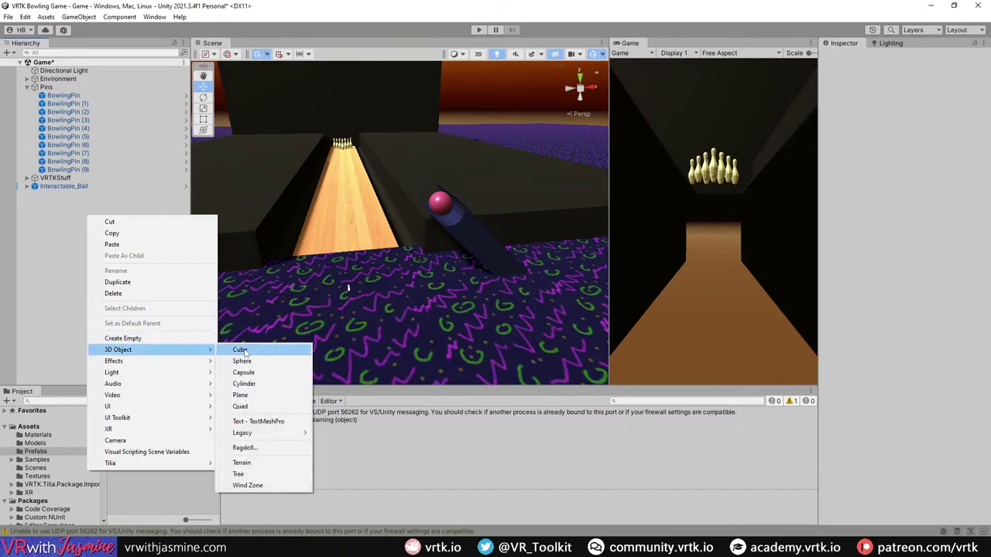
pyautogui.click(245, 349)
pyautogui.press('f')
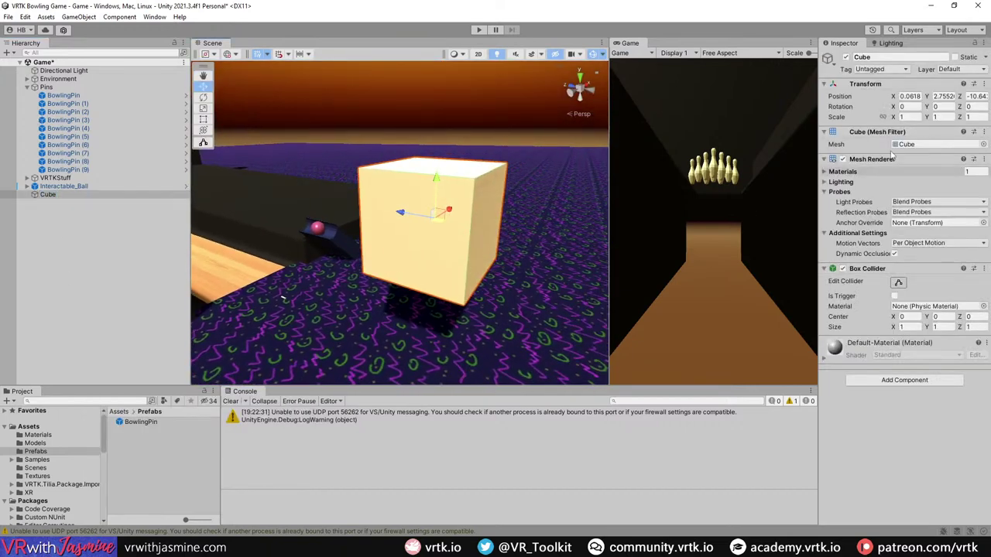
# Step: Set the cube's position to 0 in X, Y and Z
pyautogui.write('0')
pyautogui.press('Tab')
pyautogui.write('0')
pyautogui.press('Tab')
pyautogui.write('0')
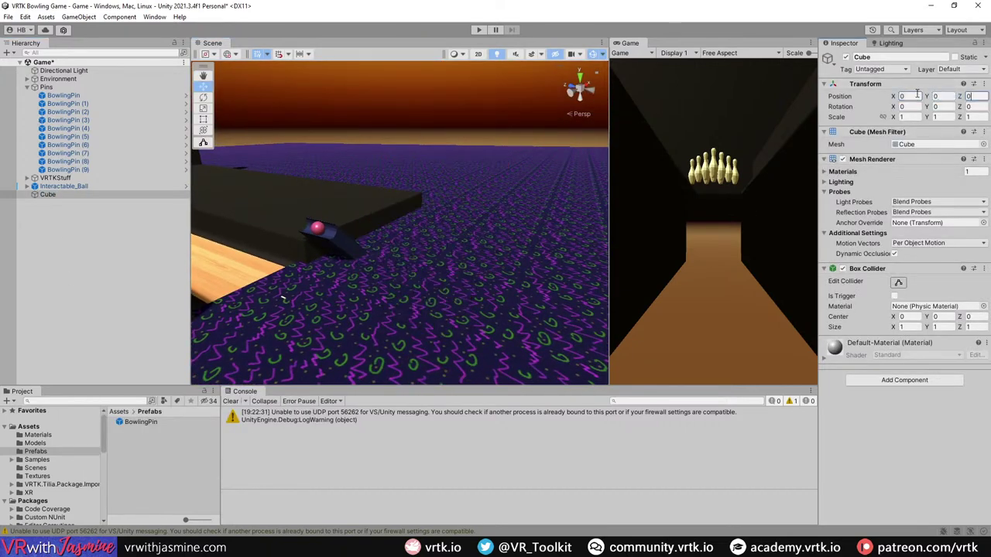
pyautogui.press('Return')
pyautogui.press('f')
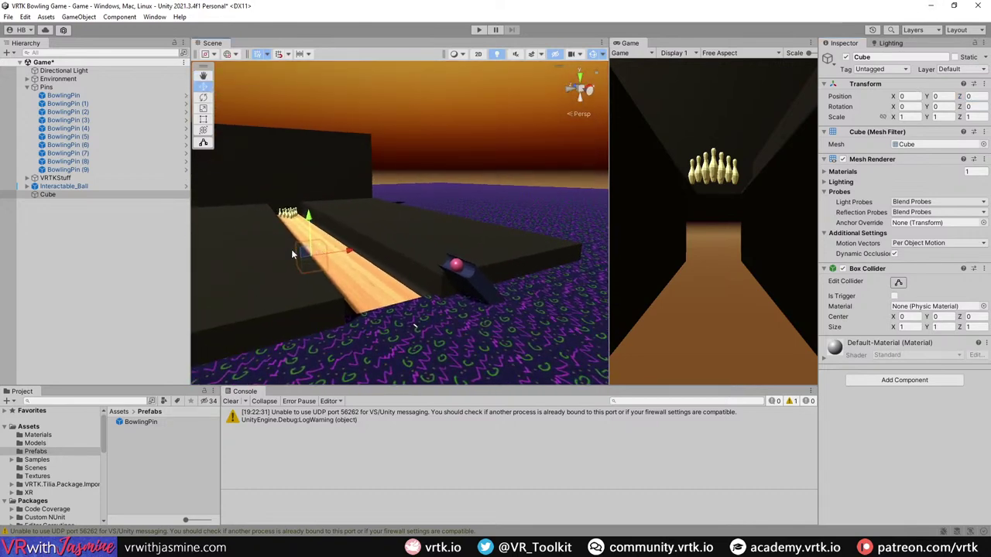
# Step: Move the cube to the lane's front end at about Y 0.54, Z -8.245, and scale it to 3 in X and 2 in Z
pyautogui.keyDown('alt'); pyautogui.moveTo(293, 254); pyautogui.dragTo(402, 263); pyautogui.keyUp('alt')
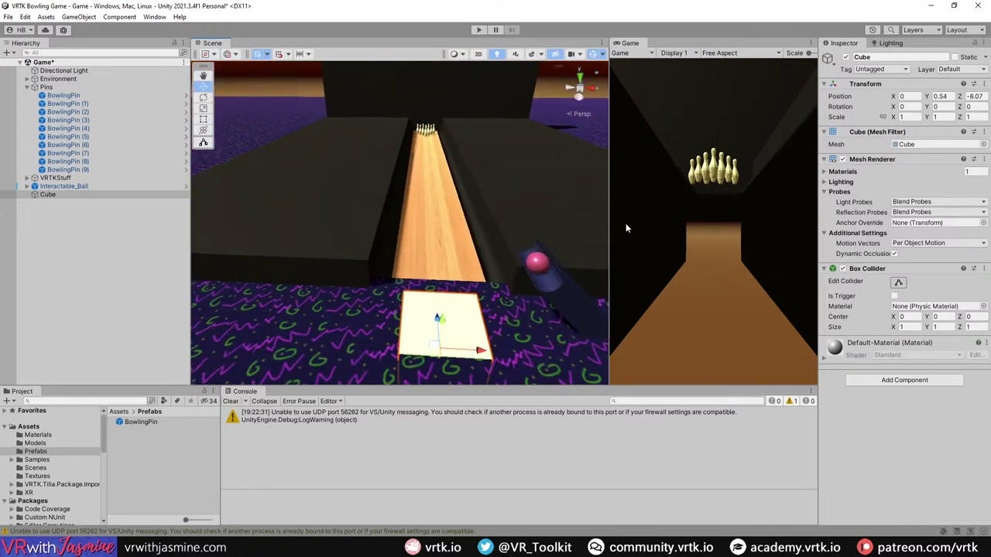
pyautogui.write('2')
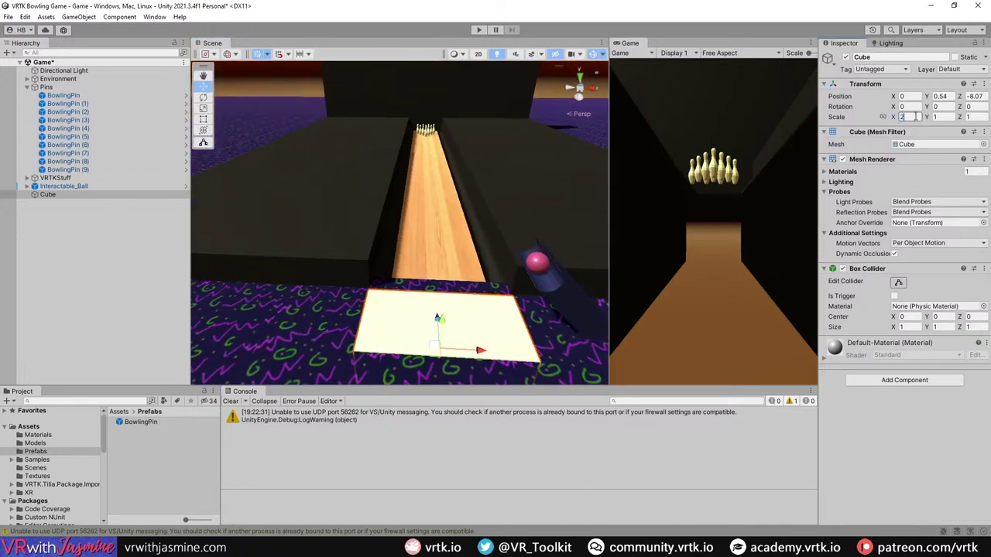
pyautogui.write('3')
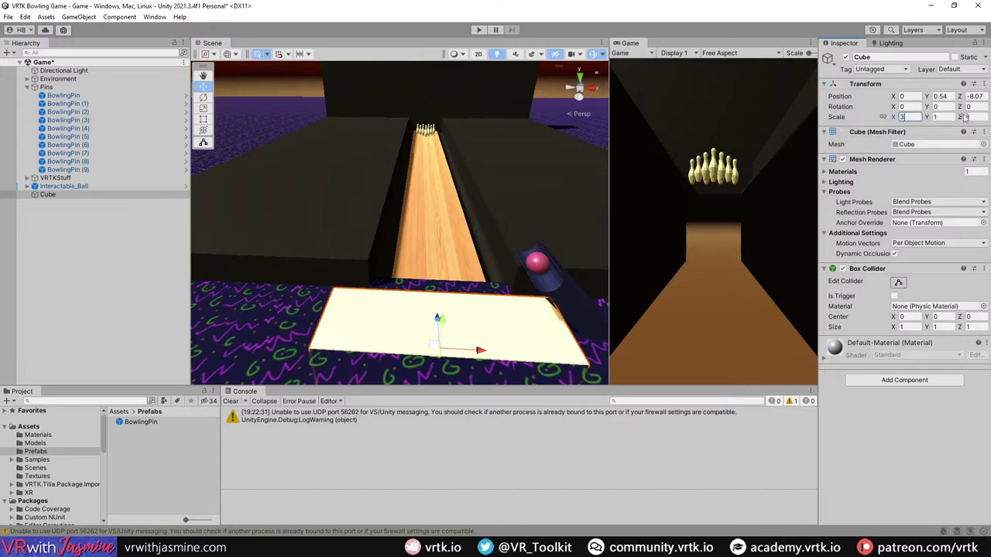
pyautogui.write('2')
pyautogui.keyDown('alt'); pyautogui.moveTo(573, 325); pyautogui.dragTo(531, 311); pyautogui.keyUp('alt')
pyautogui.moveTo(412, 312)
pyautogui.mouseDown()
pyautogui.moveTo(423, 319)
pyautogui.moveTo(417, 292)
pyautogui.mouseUp()
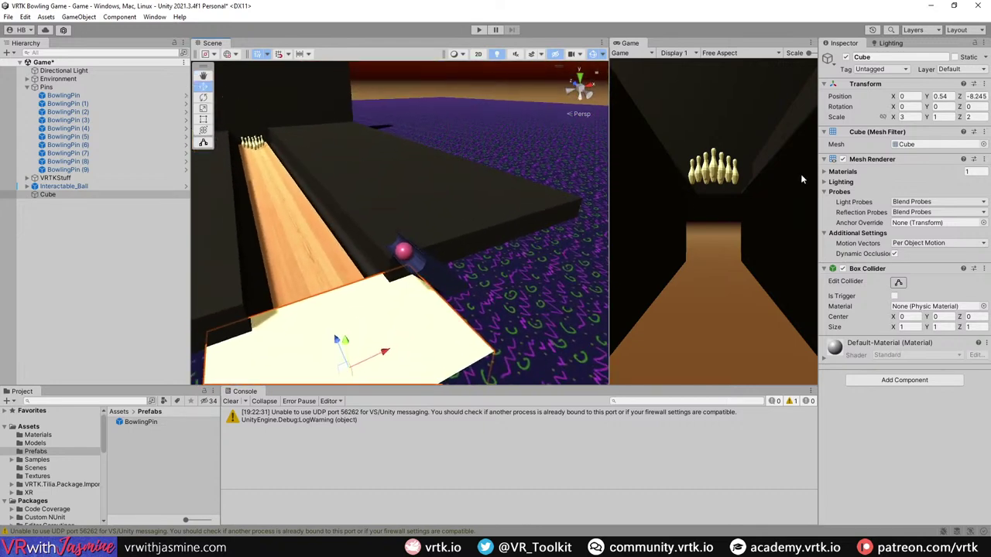
# Step: Disable the cube's Mesh Renderer and create a new tag named TeleportArea
pyautogui.click(842, 160)
pyautogui.keyDown('alt'); pyautogui.moveTo(410, 364); pyautogui.dragTo(410, 226); pyautogui.keyUp('alt')
pyautogui.click(881, 69)
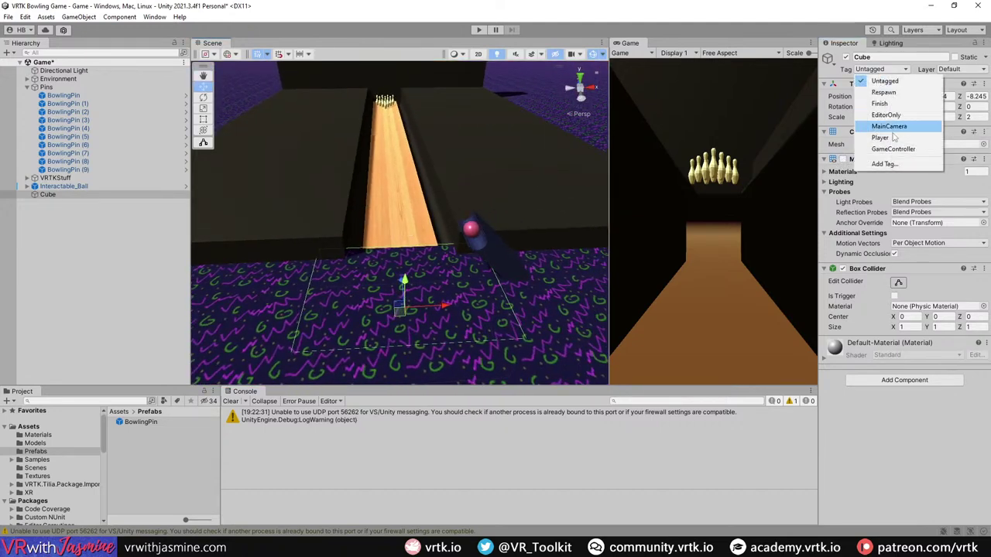
pyautogui.click(893, 163)
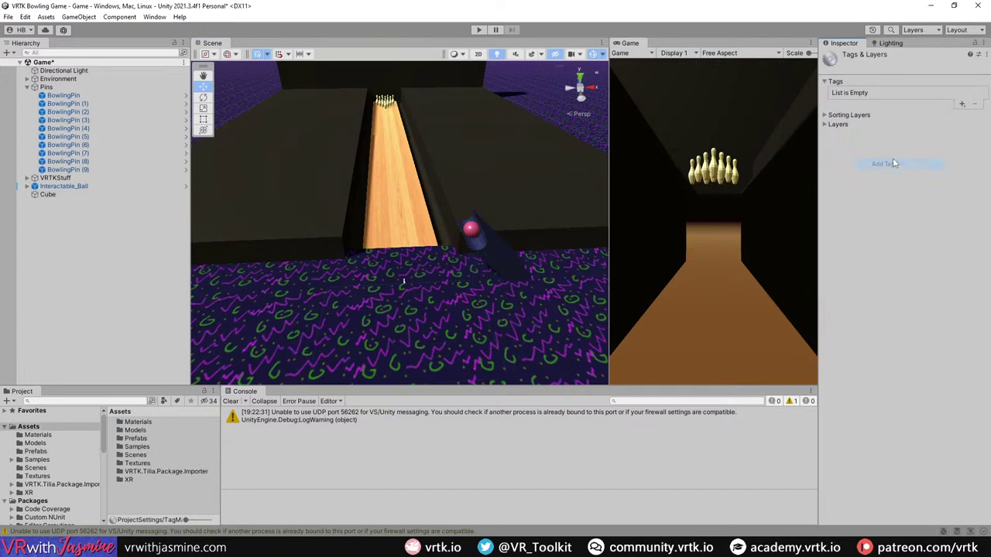
pyautogui.click(962, 104)
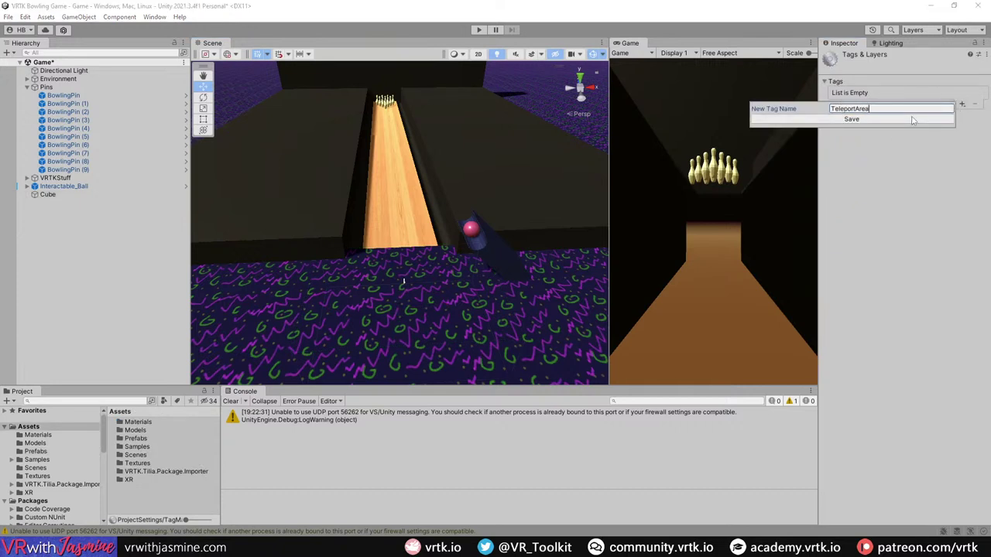
pyautogui.click(913, 120)
# Step: Rename the cube to TeleportArea and assign it the TeleportArea tag
pyautogui.click(75, 195)
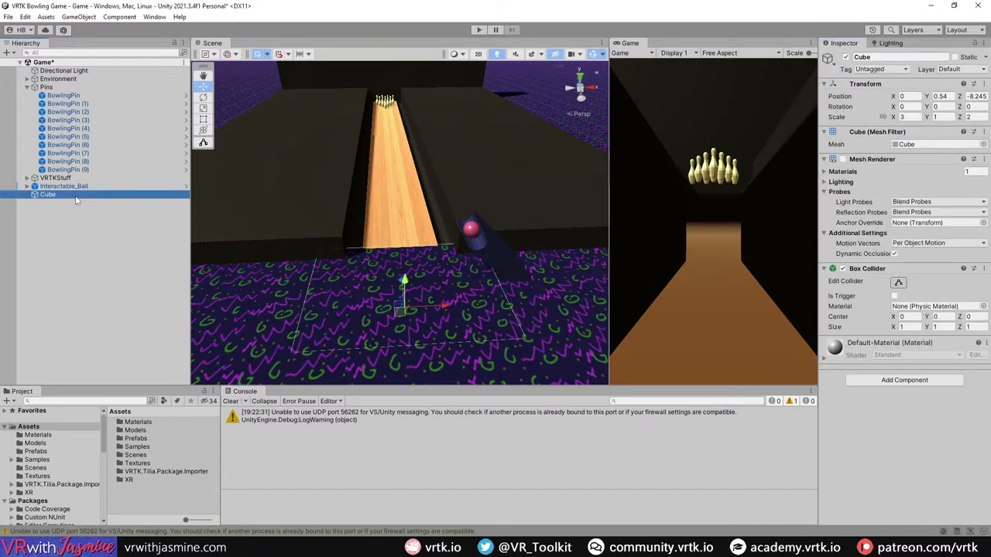
pyautogui.click(76, 195)
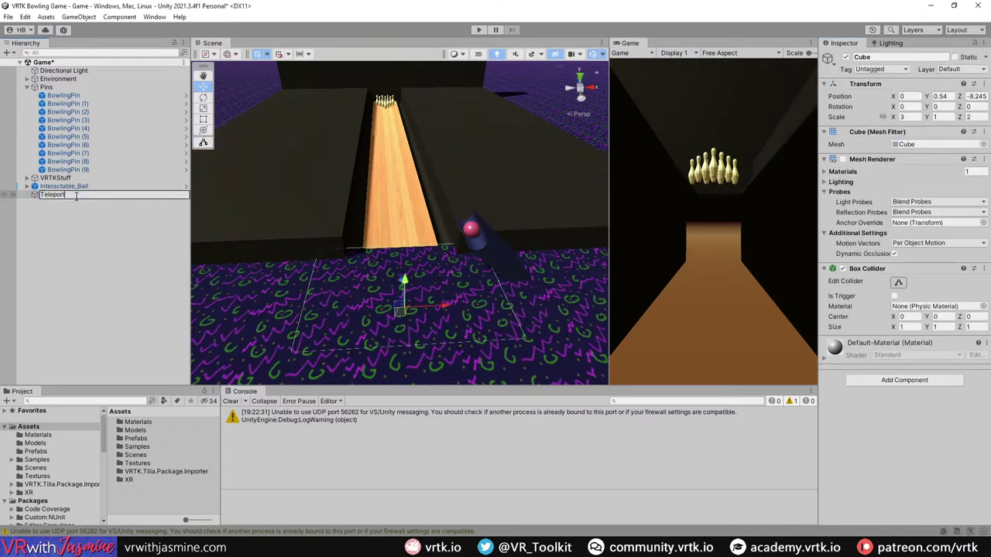
pyautogui.write('TeleportArea')
pyautogui.press('Return')
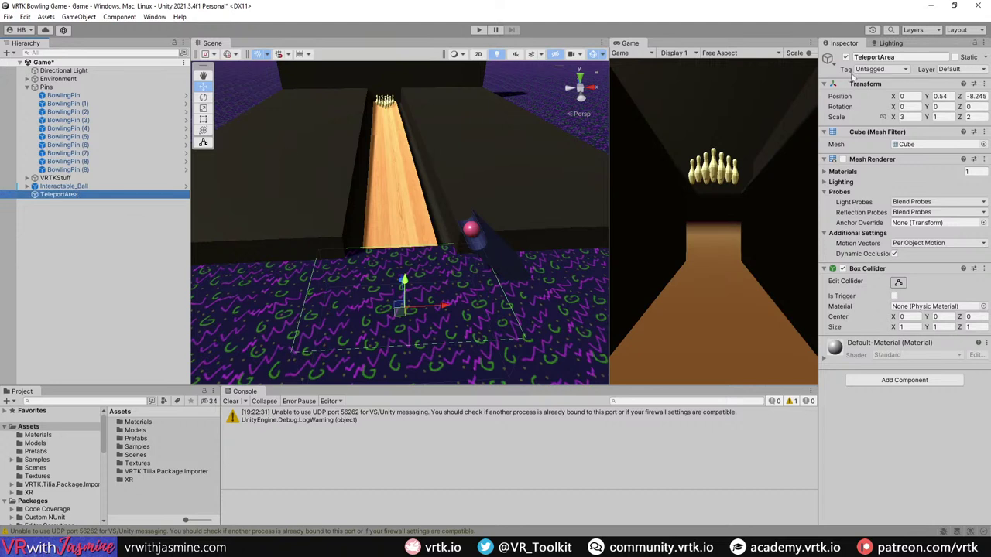
pyautogui.click(880, 68)
pyautogui.click(885, 157)
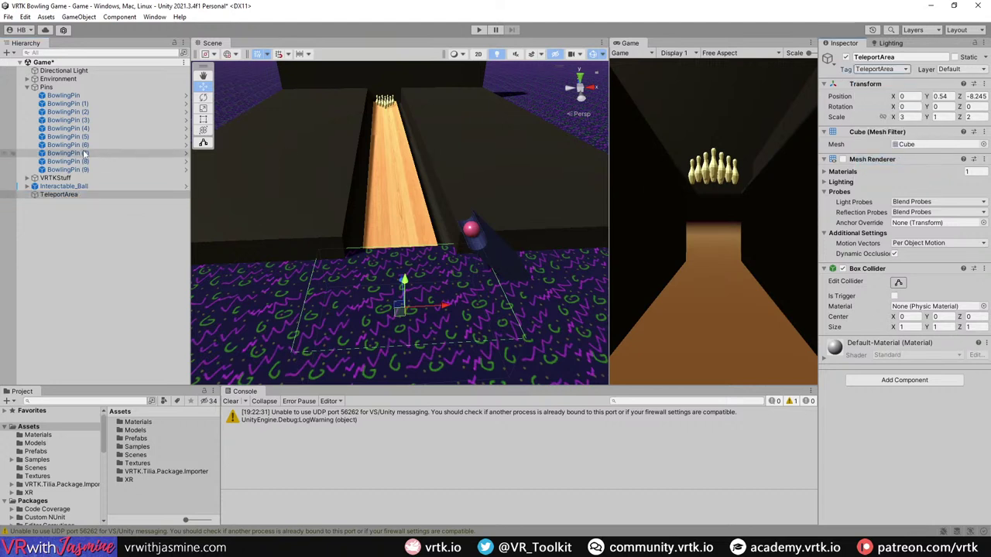
# Step: Select VRTKStuff with its children expanded, and open Zinnia's Observable List Component Generator docked beside the console
pyautogui.click(26, 193)
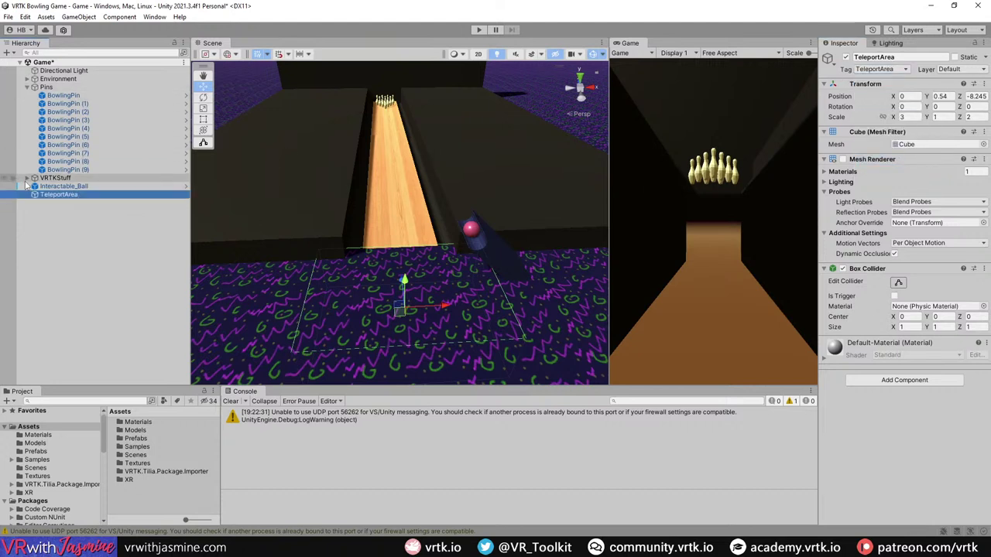
pyautogui.keyDown('alt'); pyautogui.click(27, 177); pyautogui.keyUp('alt')
pyautogui.keyDown('alt'); pyautogui.click(26, 177); pyautogui.keyUp('alt')
pyautogui.click(26, 177)
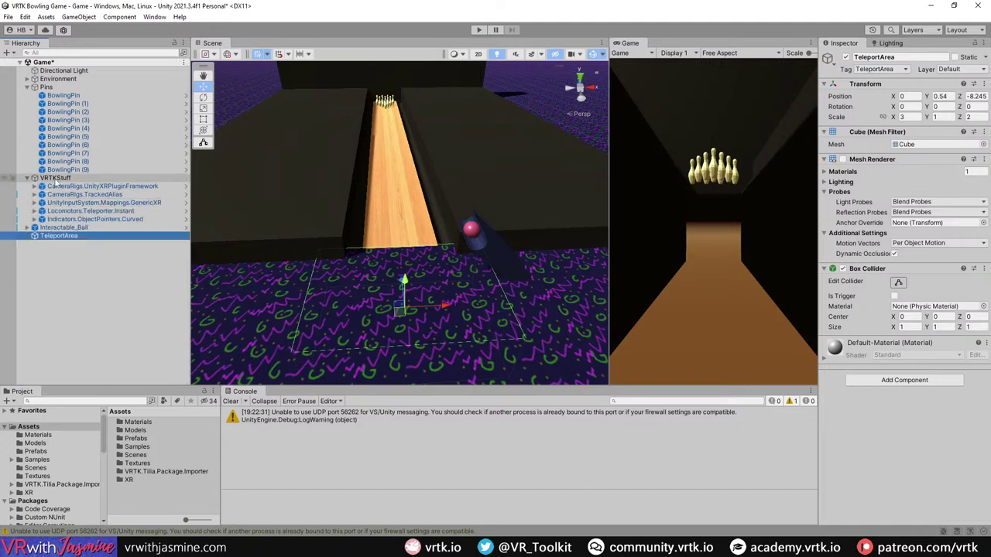
pyautogui.click(54, 179)
pyautogui.click(154, 16)
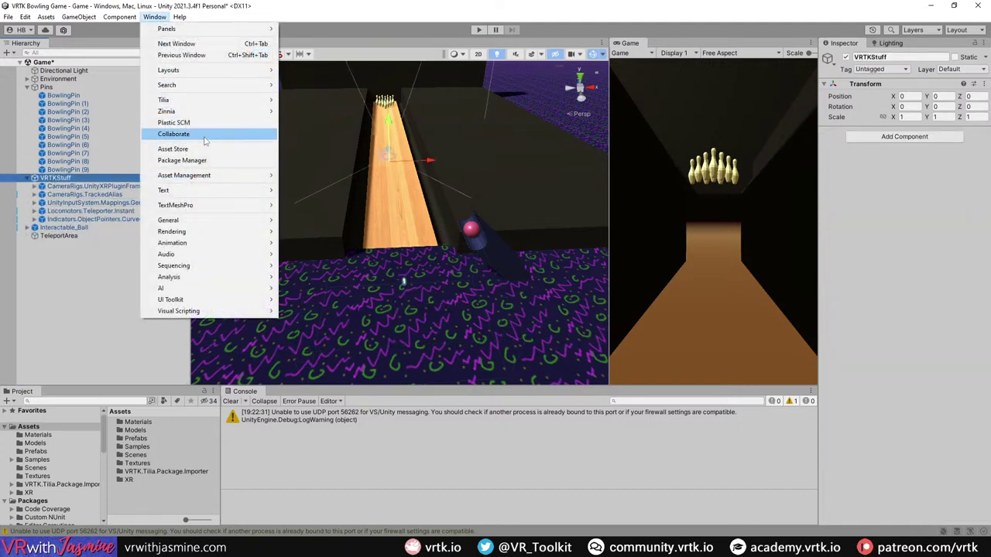
pyautogui.moveTo(224, 112)
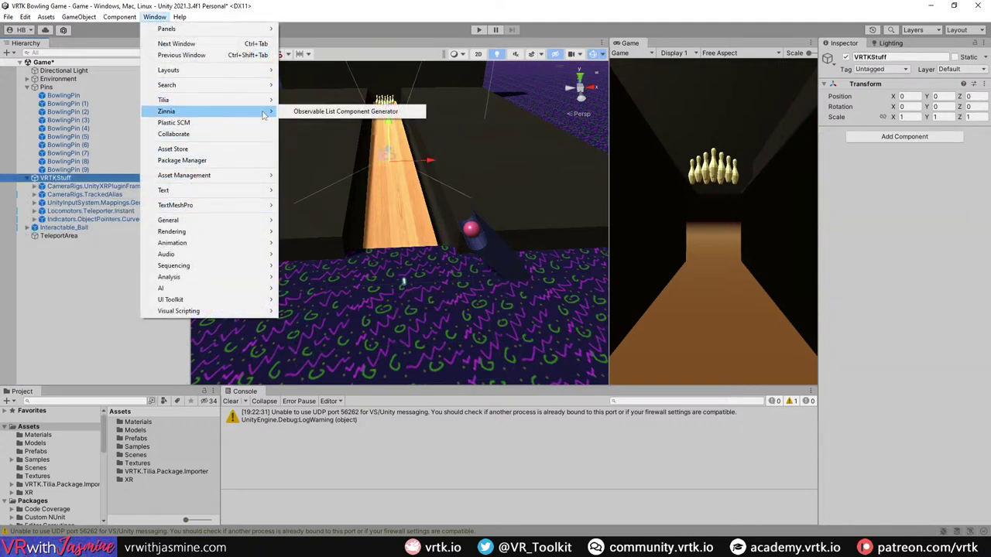
pyautogui.click(340, 112)
pyautogui.moveTo(418, 271); pyautogui.dragTo(730, 444)
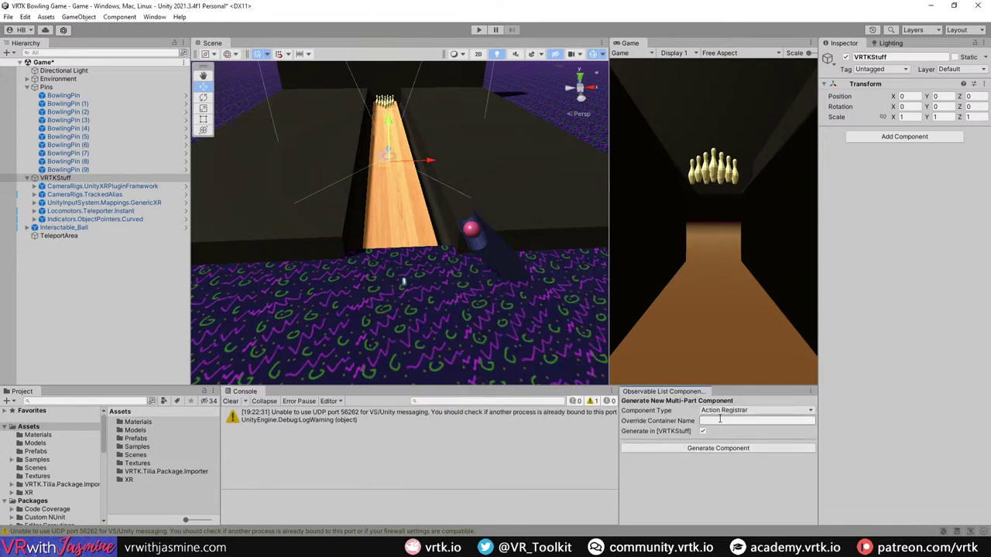
# Step: Generate an Any Tag Rule component inside VRTKStuff and rename its container to TeleportRule
pyautogui.click(747, 410)
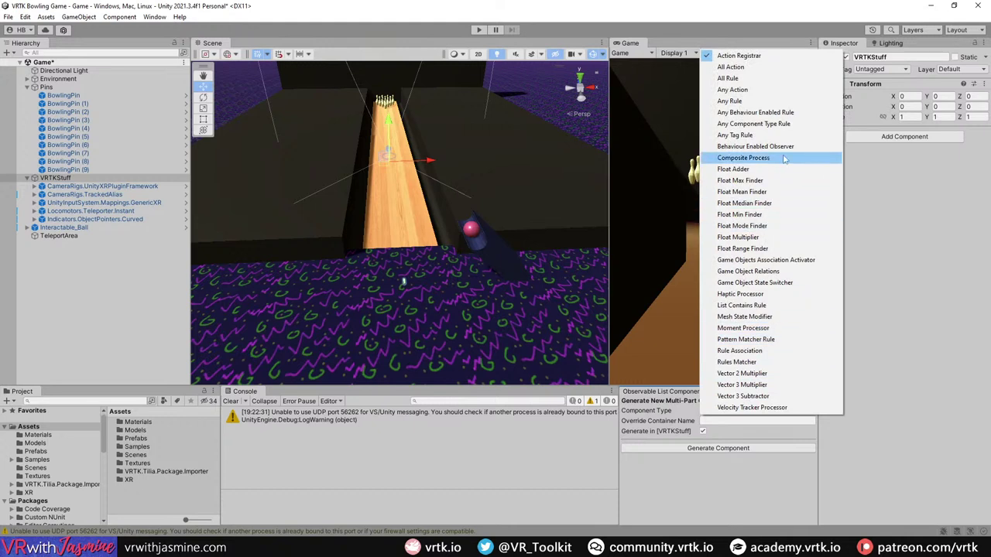
pyautogui.click(764, 135)
pyautogui.click(721, 448)
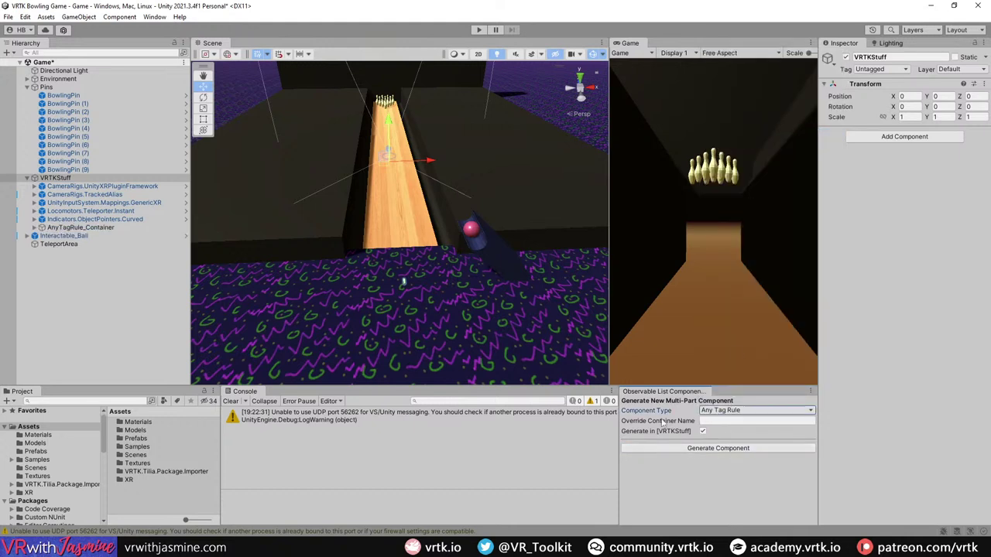
pyautogui.click(97, 228)
pyautogui.click(109, 228)
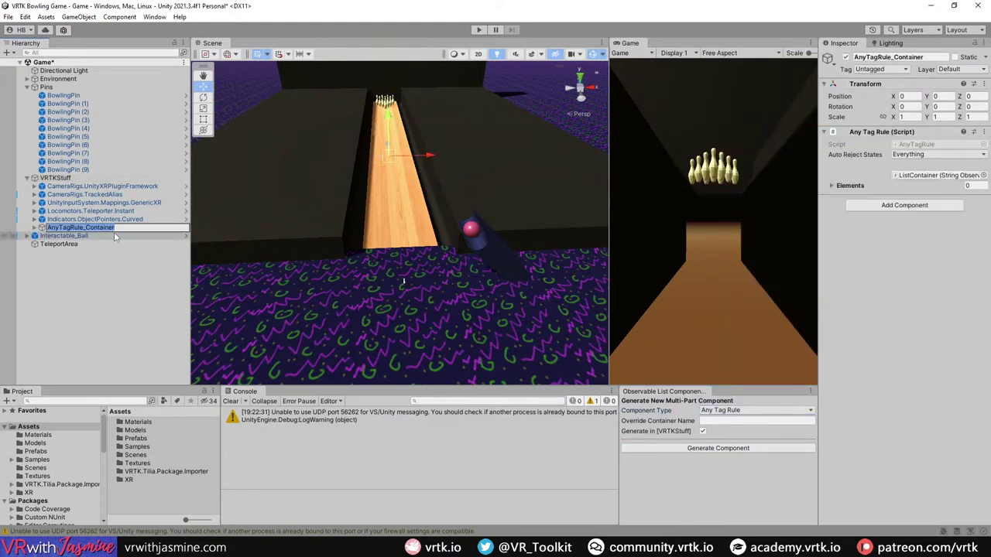
pyautogui.write('TeleportRule')
pyautogui.press('Return')
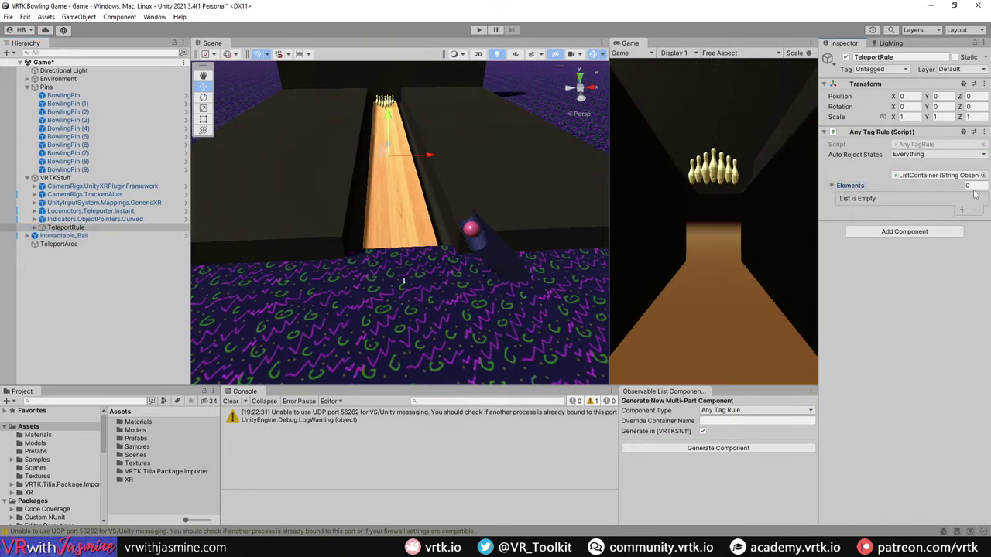
# Step: Add one element with the value TeleportArea to the TeleportRule's Any Tag Rule list
pyautogui.click(961, 210)
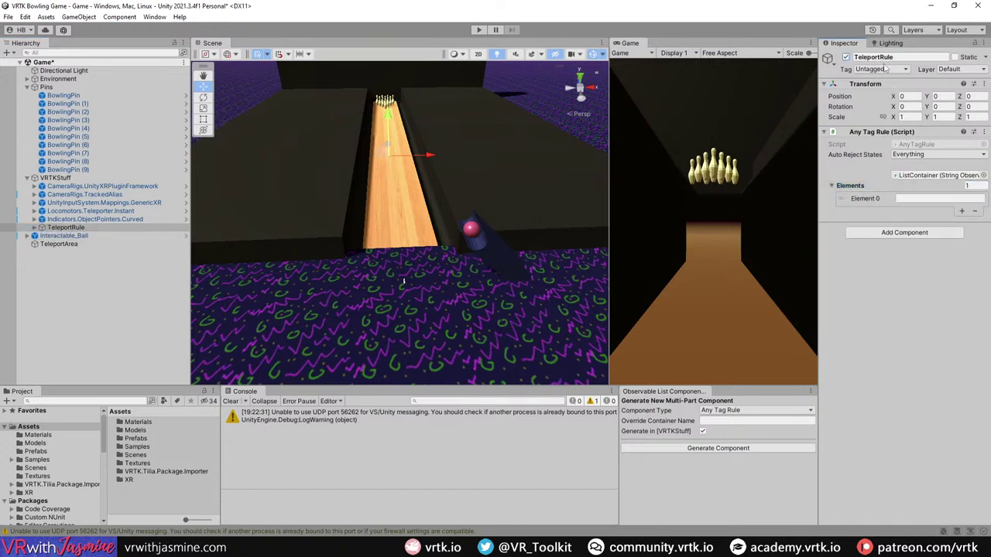
pyautogui.click(885, 69)
pyautogui.click(924, 199)
pyautogui.click(927, 198)
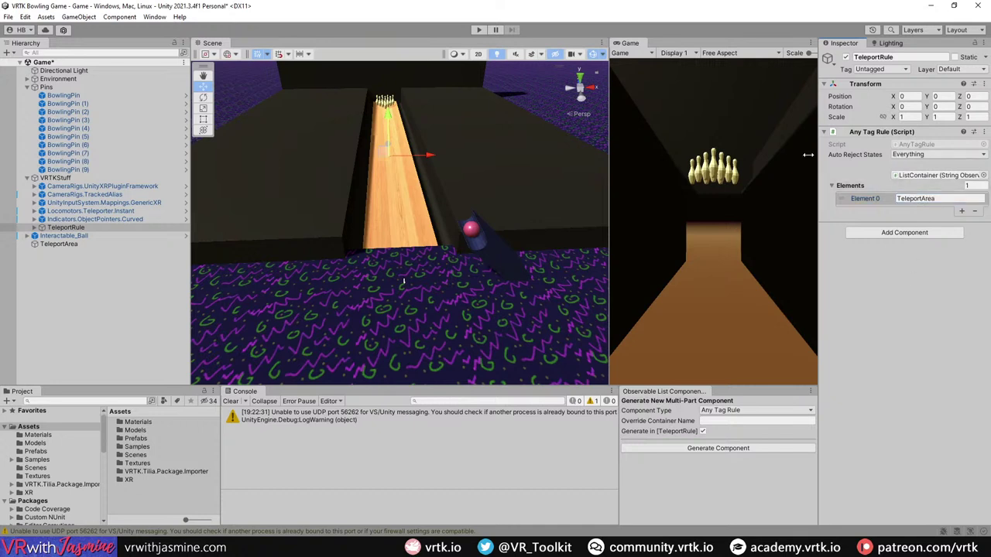
# Step: Assign TeleportRule as the Target Validity of Locomotors.Teleporter.Instant
pyautogui.click(138, 211)
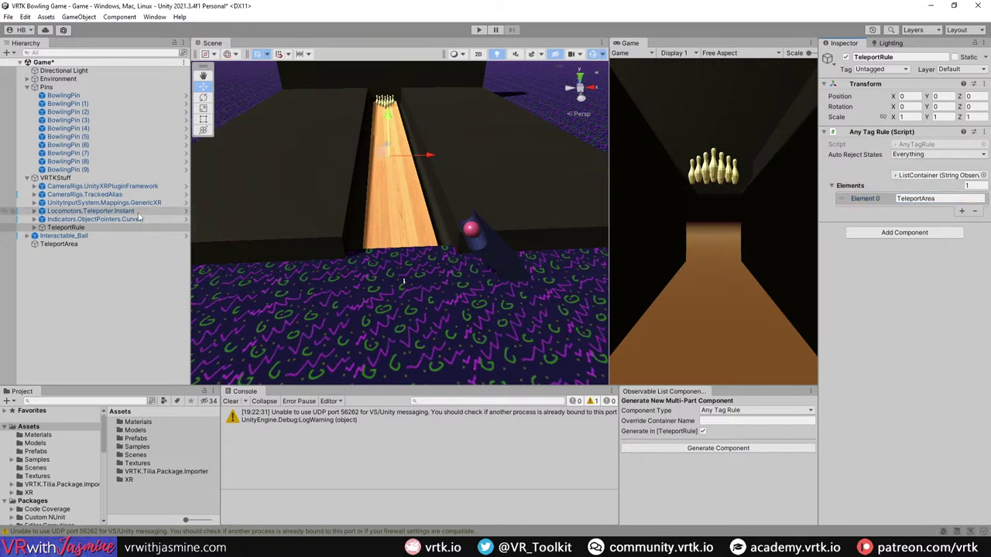
pyautogui.moveTo(77, 236); pyautogui.dragTo(422, 241)
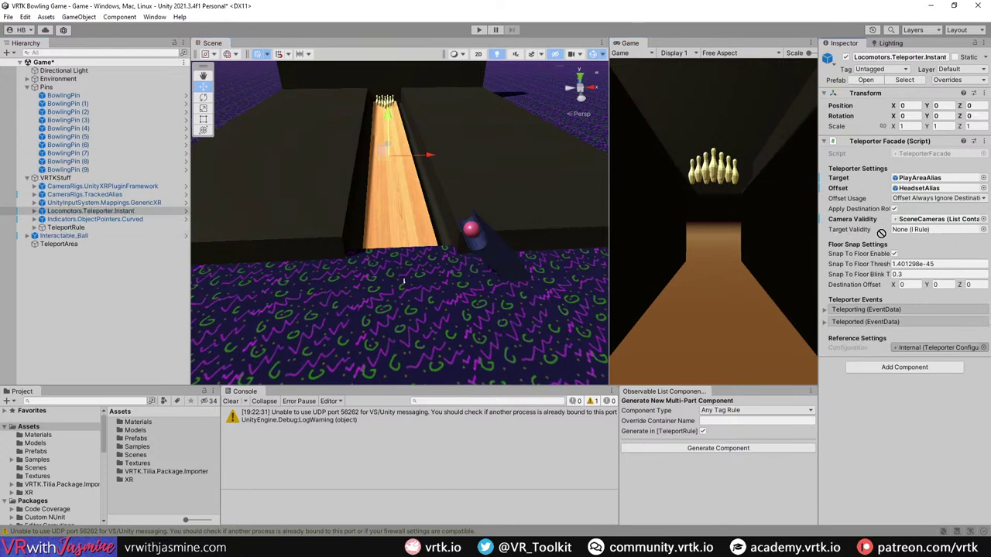
pyautogui.moveTo(881, 233); pyautogui.dragTo(904, 233)
# Step: Assign TeleportRule as the Target Validity of Indicators.ObjectPointers.Curved, run the game to test it, and stop it
pyautogui.click(134, 220)
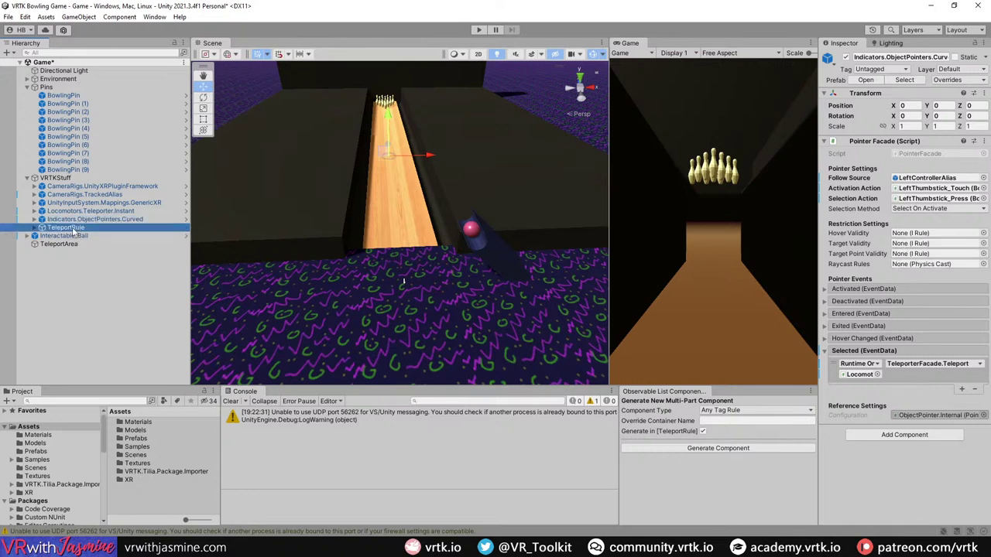
pyautogui.moveTo(65, 228); pyautogui.dragTo(915, 243)
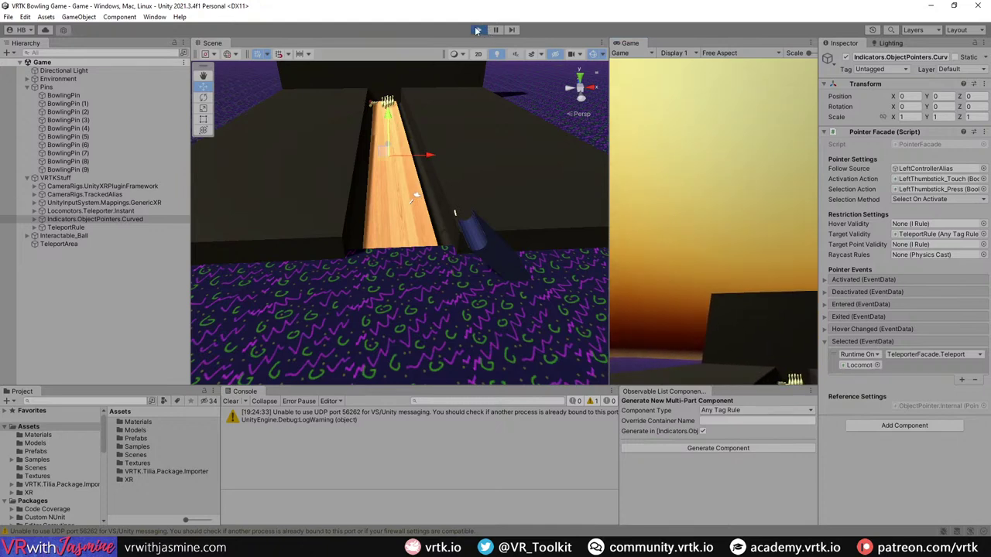
pyautogui.click(480, 31)
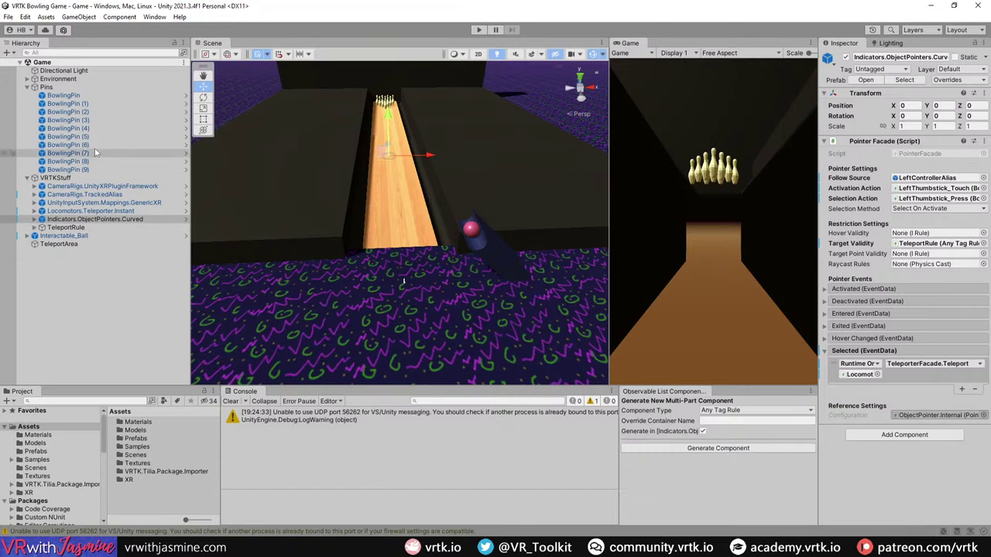
# Step: Activate the Bumpers object inside Environment
pyautogui.click(29, 91)
pyautogui.click(27, 87)
pyautogui.click(34, 78)
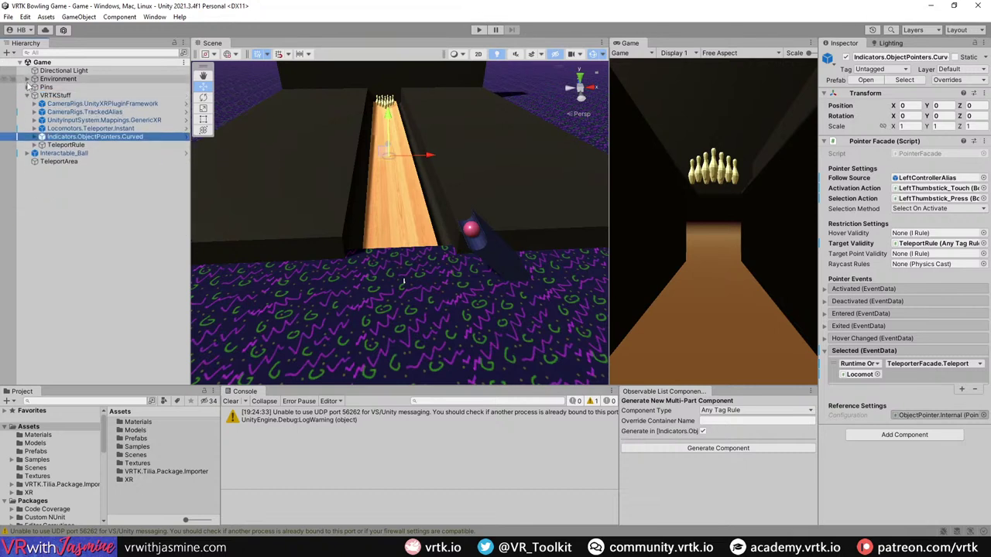
pyautogui.click(41, 87)
pyautogui.click(42, 137)
pyautogui.click(62, 170)
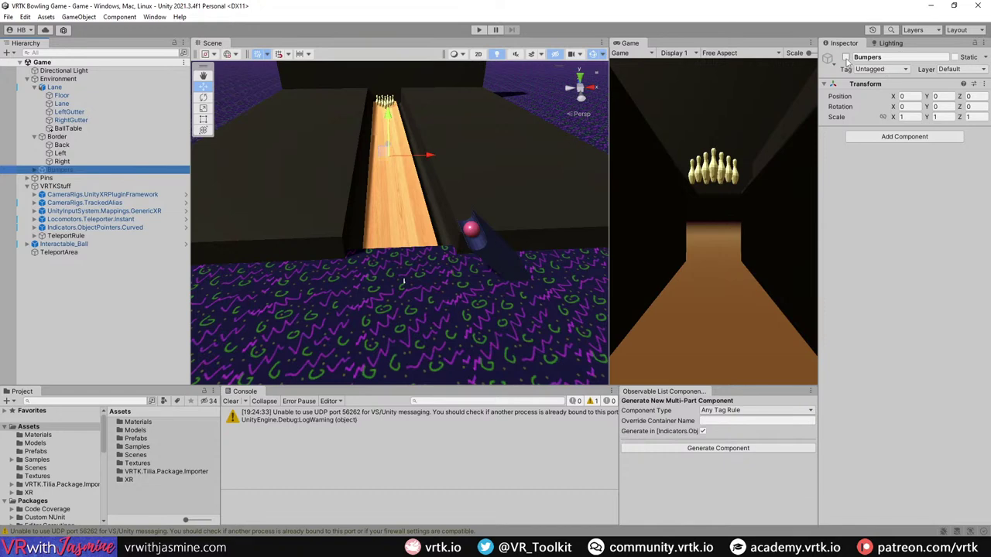
pyautogui.click(846, 58)
pyautogui.keyDown('alt'); pyautogui.moveTo(433, 197); pyautogui.dragTo(451, 145); pyautogui.keyUp('alt')
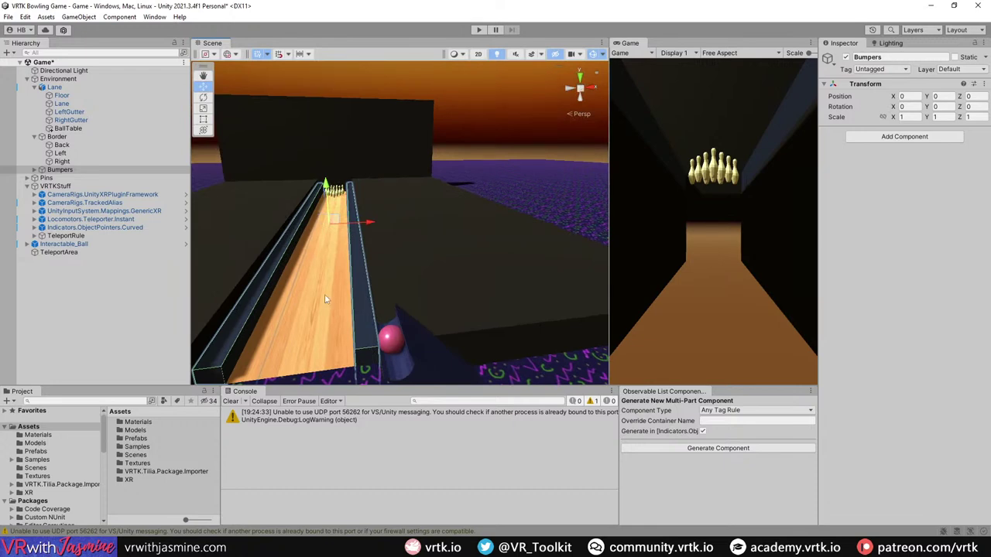
# Step: Run the game to test the lane with bumpers, stop it, and deactivate Bumpers
pyautogui.click(477, 30)
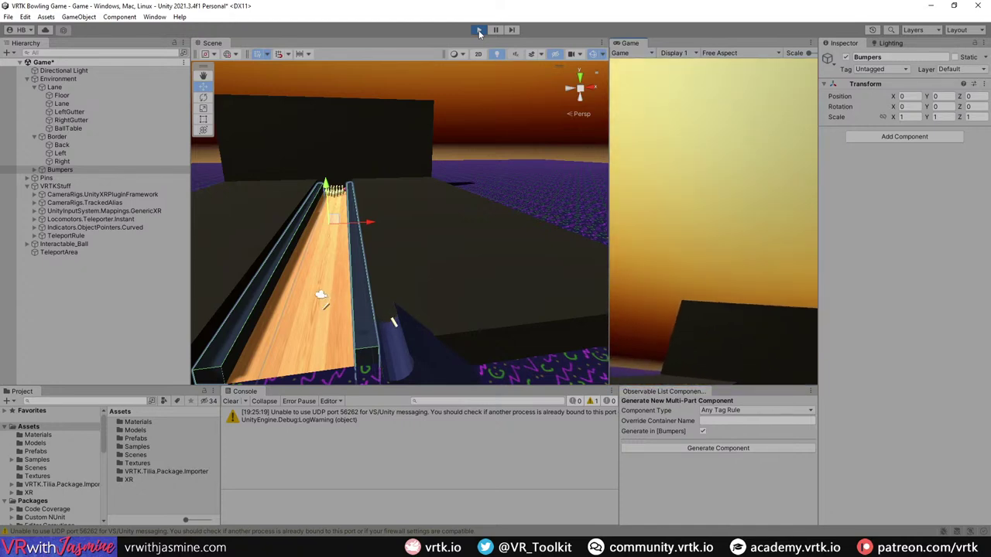
pyautogui.click(479, 30)
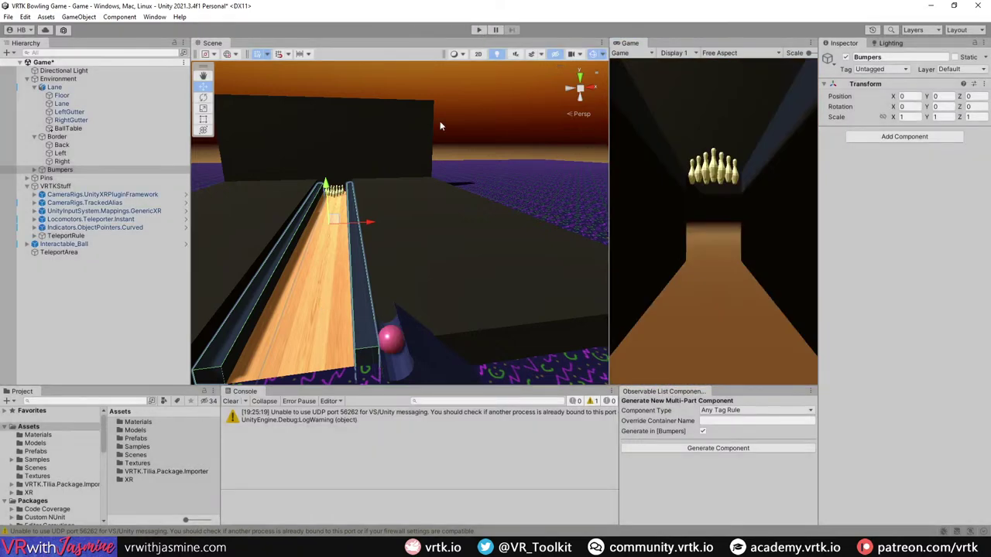
pyautogui.click(847, 57)
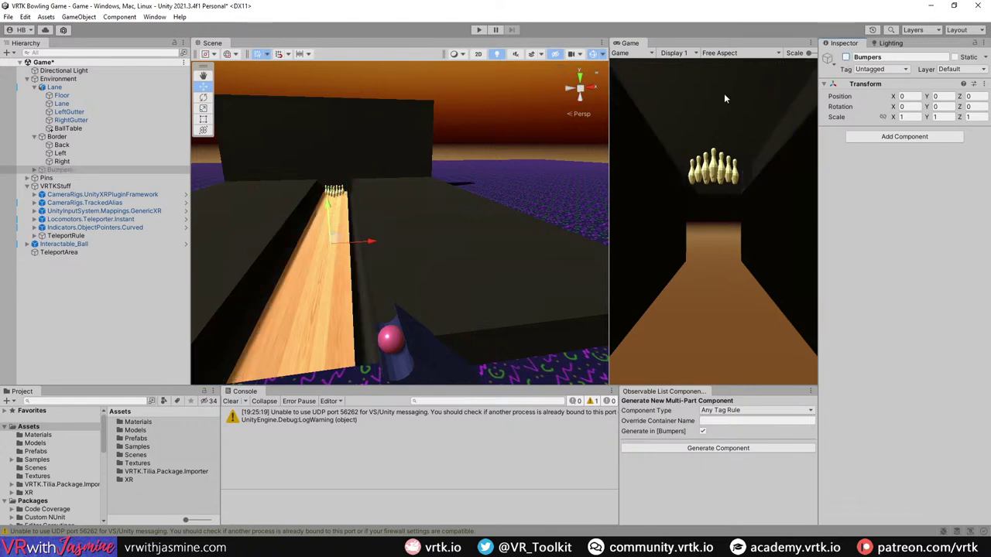
pyautogui.click(479, 135)
pyautogui.moveTo(479, 134); pyautogui.dragTo(482, 186, button='right')
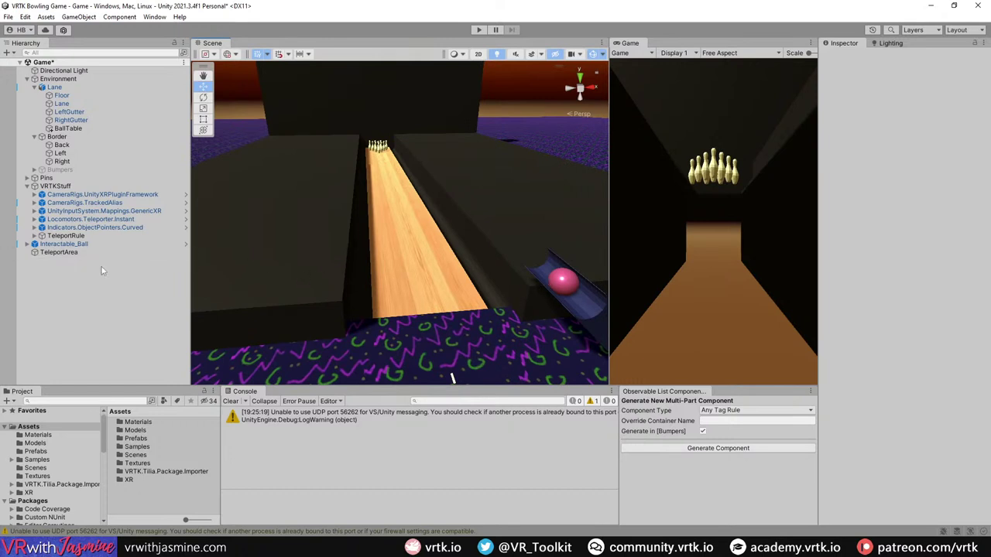
# Step: Add the Tilia Interactions.PointerInteractors.DistanceGrabber prefab inside VRTKStuff
pyautogui.click(26, 79)
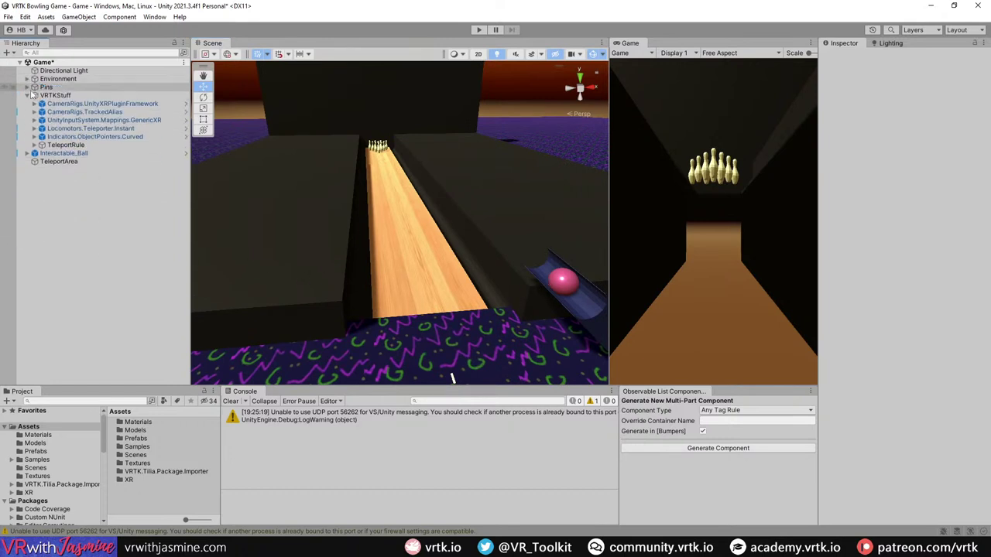
pyautogui.rightClick(80, 96)
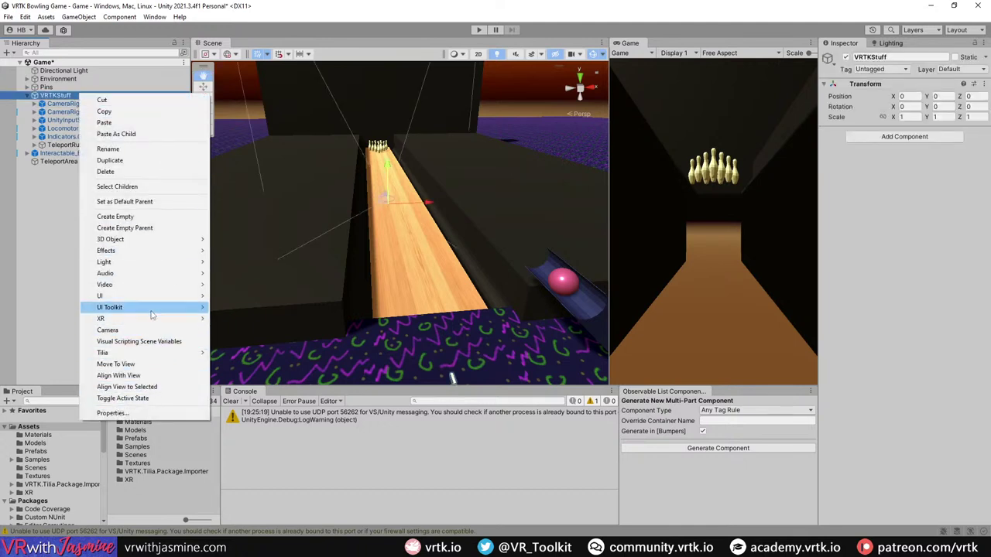
pyautogui.moveTo(159, 354)
pyautogui.moveTo(236, 353)
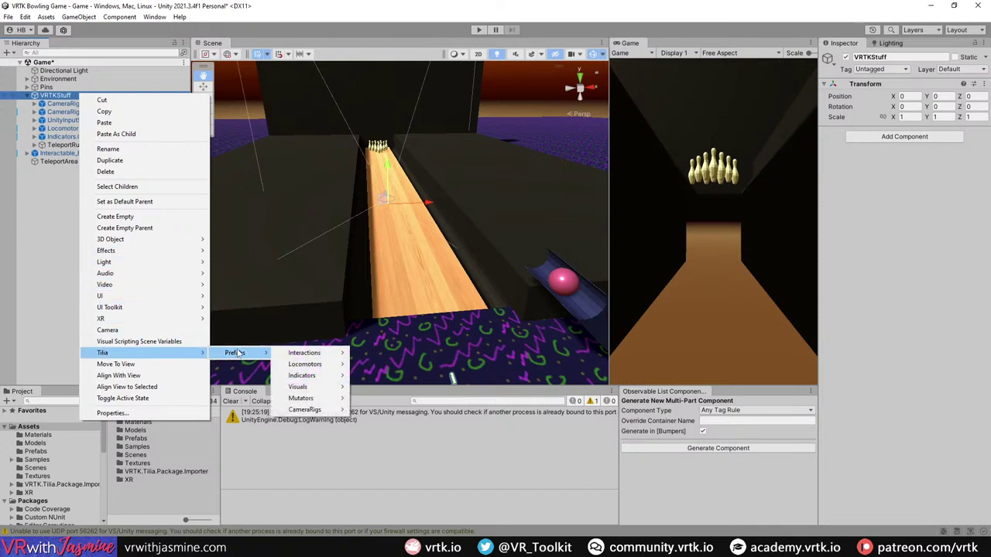
pyautogui.moveTo(331, 355)
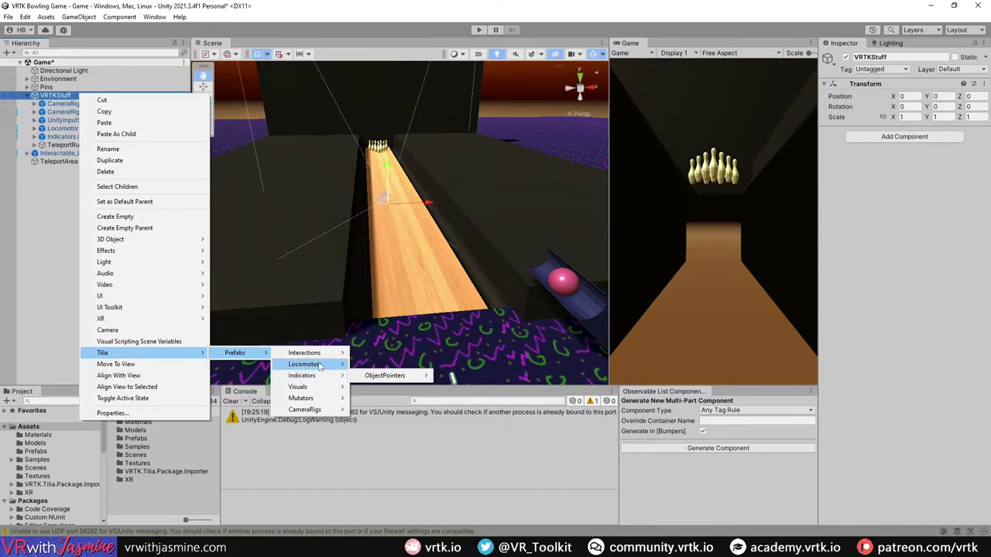
pyautogui.moveTo(387, 353)
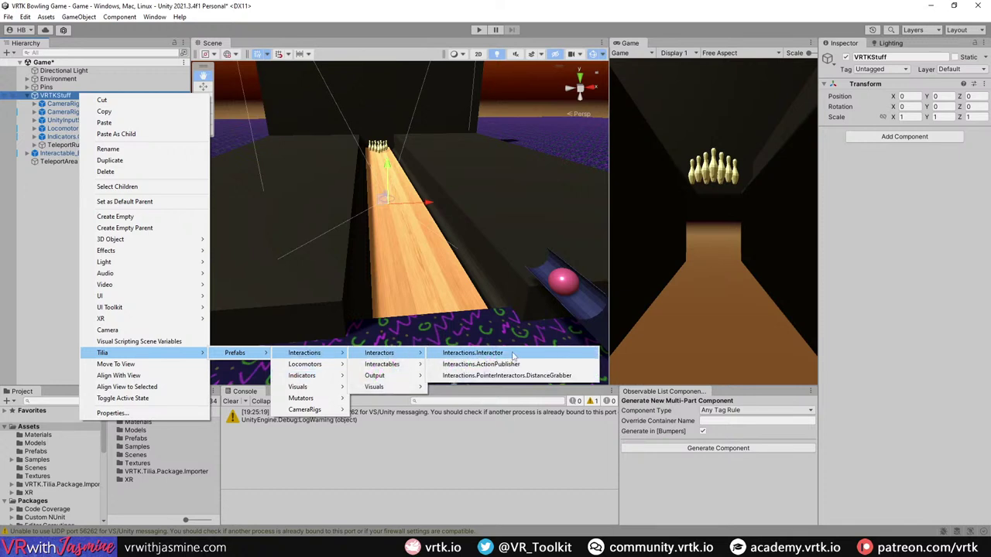
pyautogui.click(552, 375)
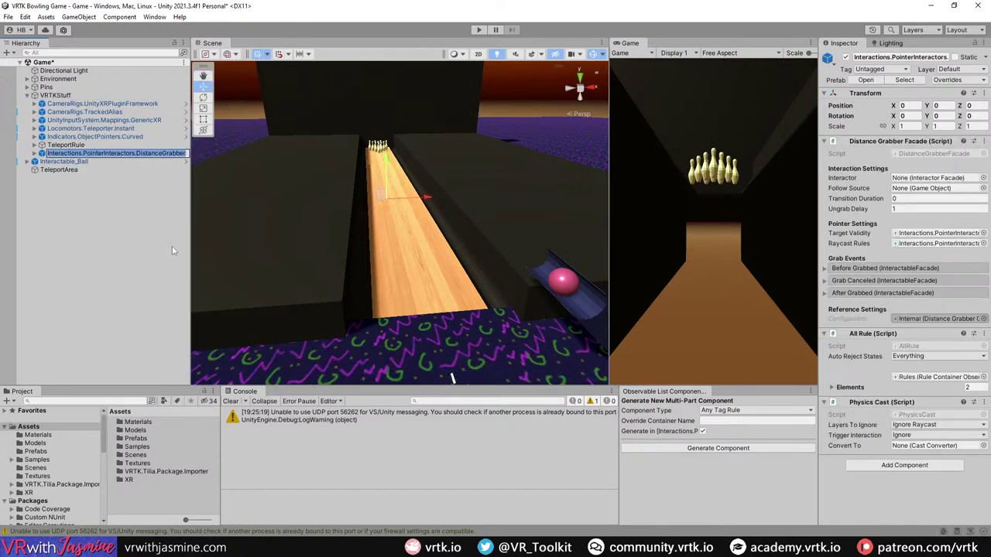
# Step: Rename the new distance grabber prefab as Left.DistanceGrabber
pyautogui.press('Home')
pyautogui.hotkey('ctrl', 'shift', 'Right')
pyautogui.hotkey('ctrl', 'shift', 'Right')
pyautogui.write('Left.')
pyautogui.press('Return')
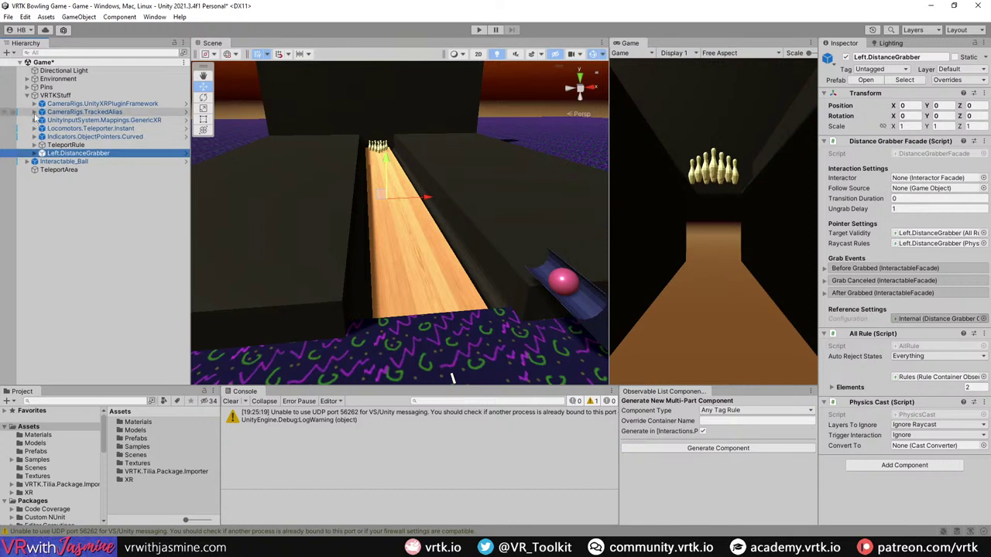
# Step: Assign the Left.Interactor under LeftControllerAlias as the Interactor of Left.DistanceGrabber
pyautogui.click(34, 113)
pyautogui.click(48, 144)
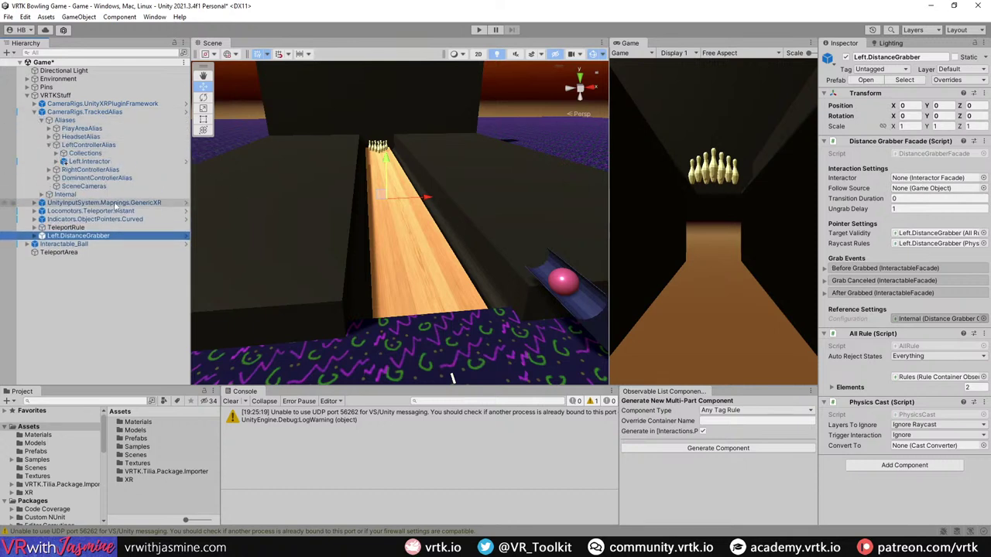
pyautogui.moveTo(100, 162); pyautogui.dragTo(914, 184)
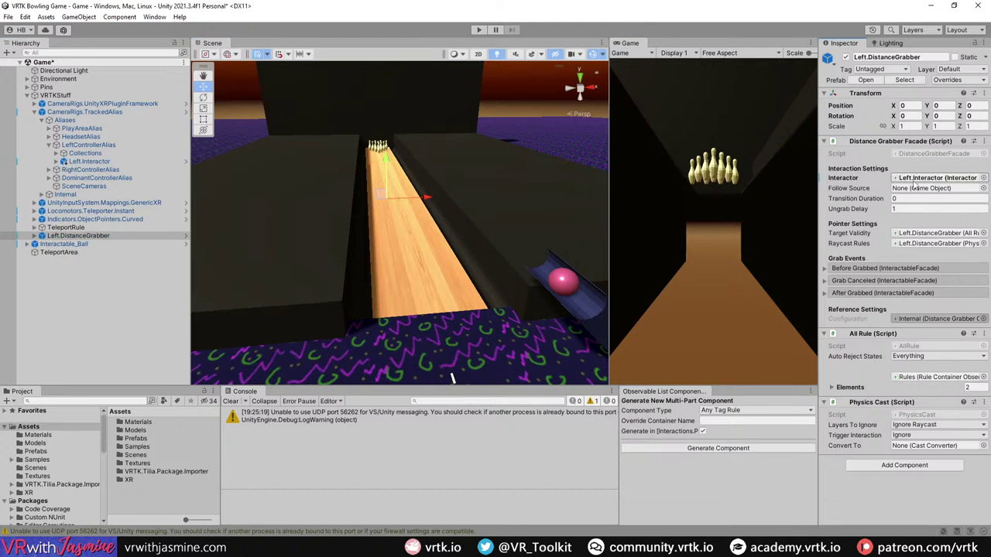
# Step: Duplicate Left.DistanceGrabber and rename the copy as Right.DistanceGrabber
pyautogui.click(162, 236)
pyautogui.hotkey('ctrl', 'd')
pyautogui.click(142, 244)
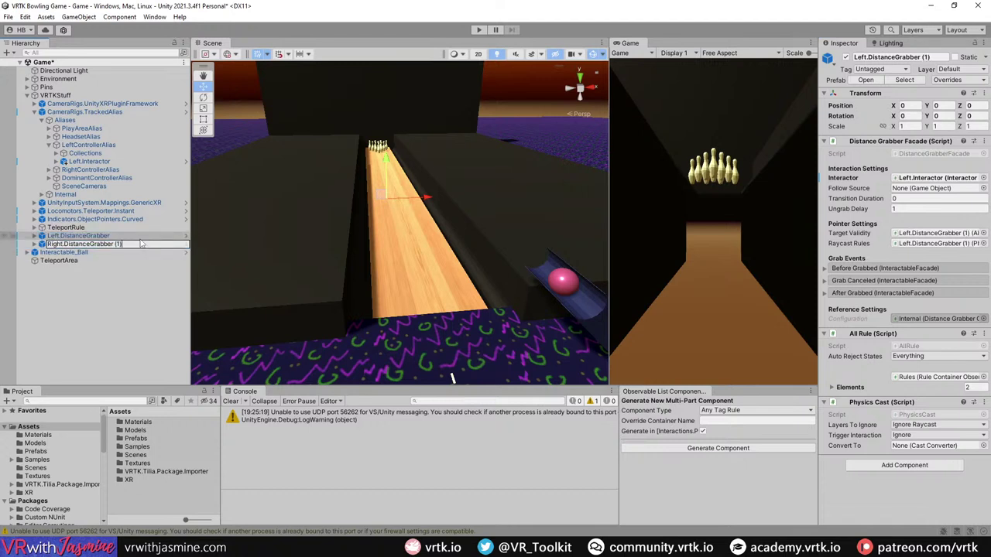
pyautogui.press('Return')
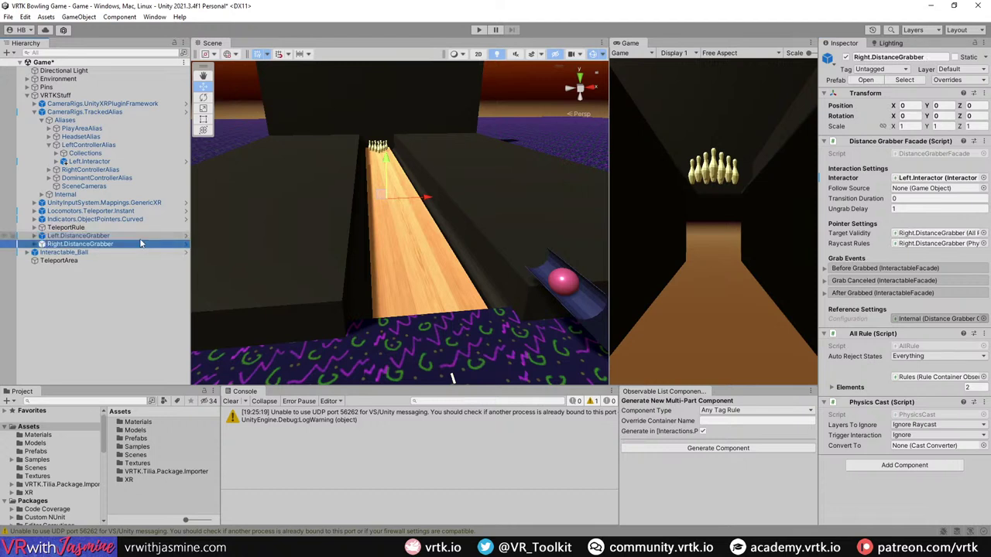
# Step: Assign the Right.Interactor under RightControllerAlias as the Interactor of Right.DistanceGrabber
pyautogui.click(48, 169)
pyautogui.moveTo(94, 192); pyautogui.dragTo(663, 235)
pyautogui.moveTo(933, 180); pyautogui.dragTo(937, 180)
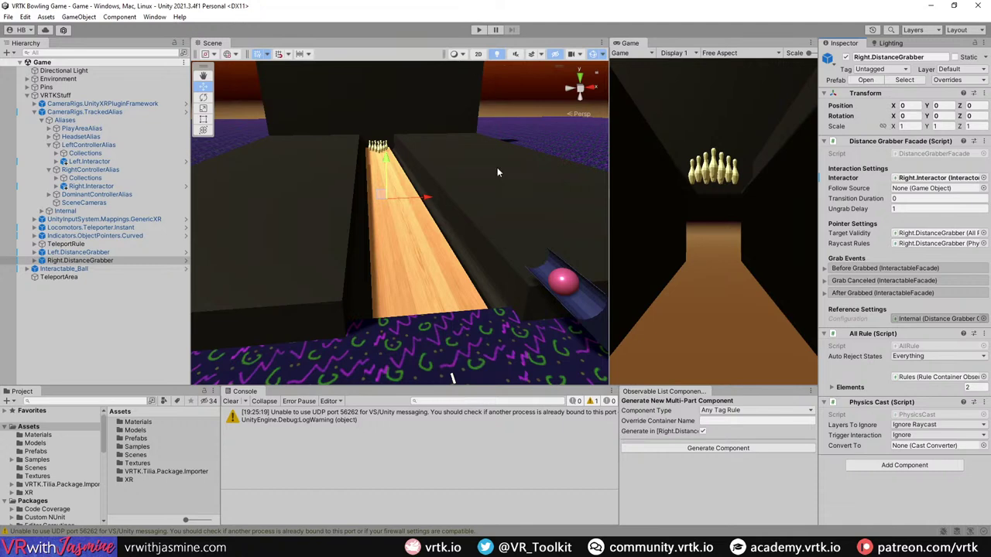
# Step: Set the Transition Duration of both distance grabbers to 0.1, run the game to test it, and stop it
pyautogui.keyDown('ctrl'); pyautogui.click(116, 252); pyautogui.keyUp('ctrl')
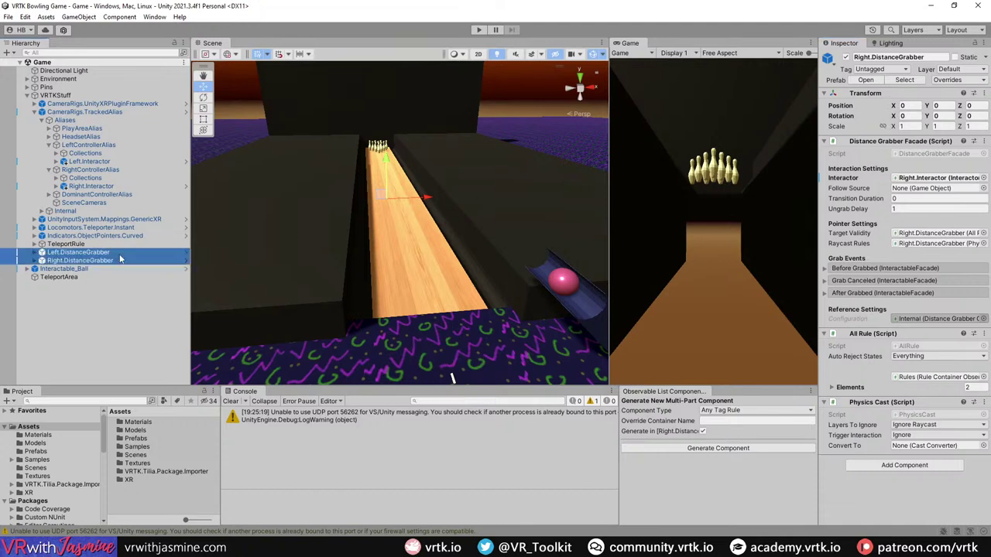
pyautogui.click(903, 199)
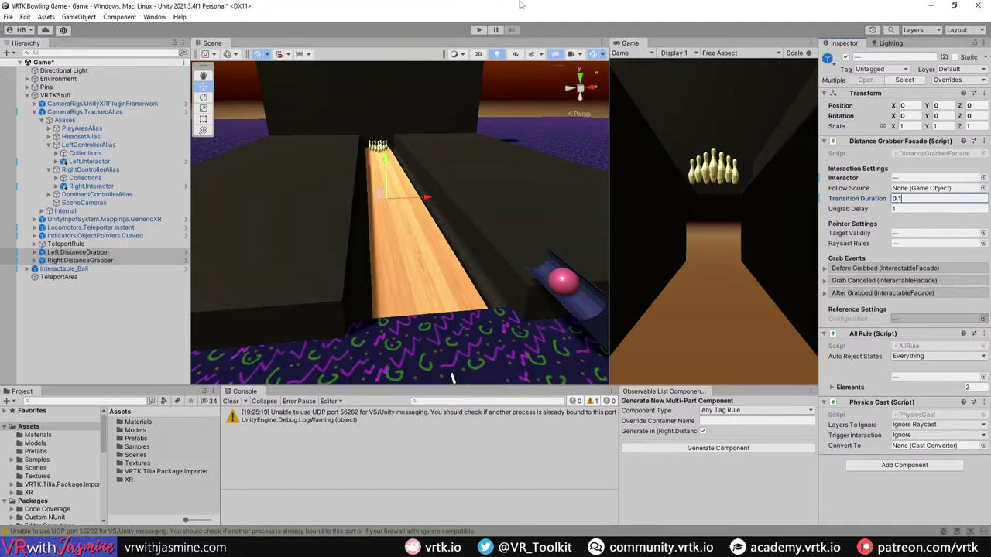
pyautogui.click(478, 29)
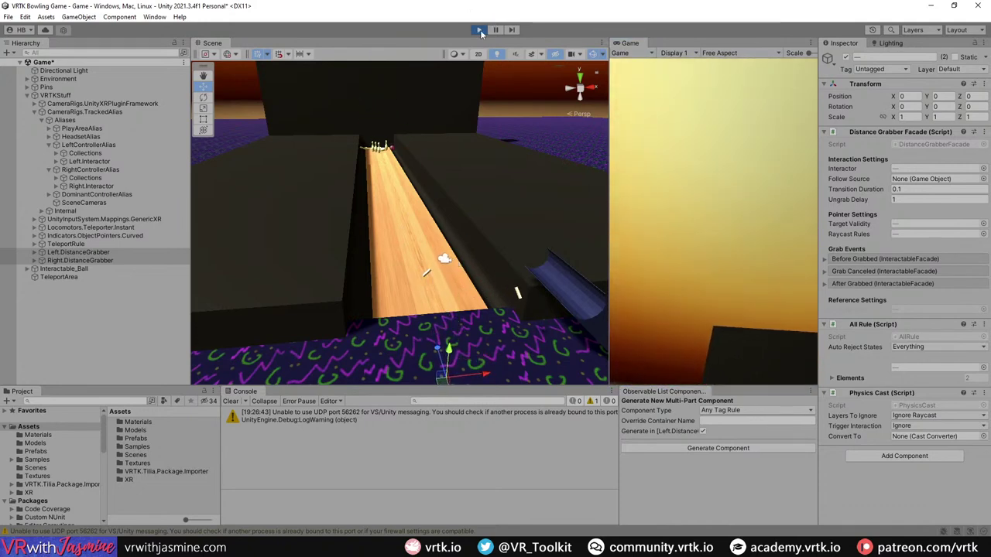
pyautogui.click(478, 30)
pyautogui.keyDown('alt'); pyautogui.moveTo(402, 307); pyautogui.dragTo(564, 332); pyautogui.keyUp('alt')
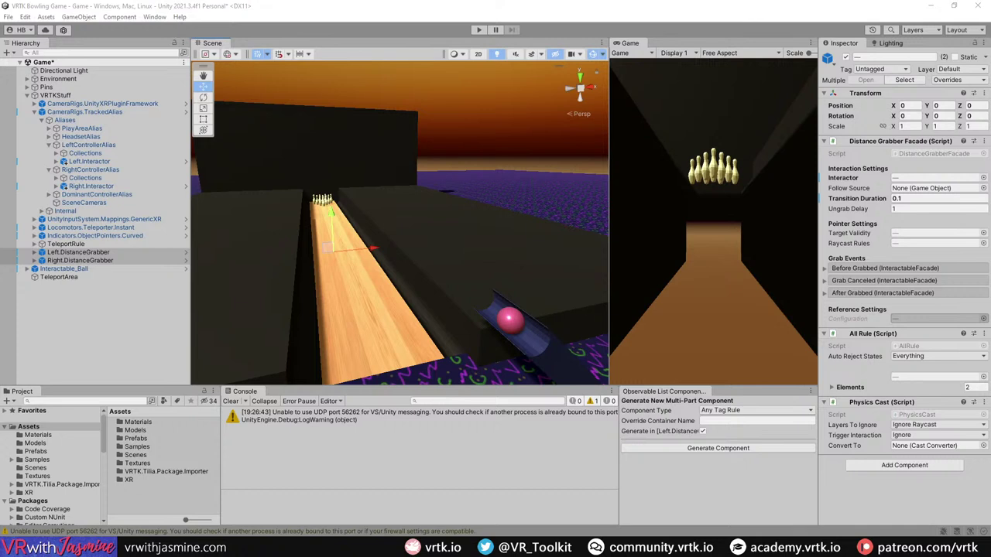
pyautogui.moveTo(470, 210); pyautogui.dragTo(424, 210, button='right')
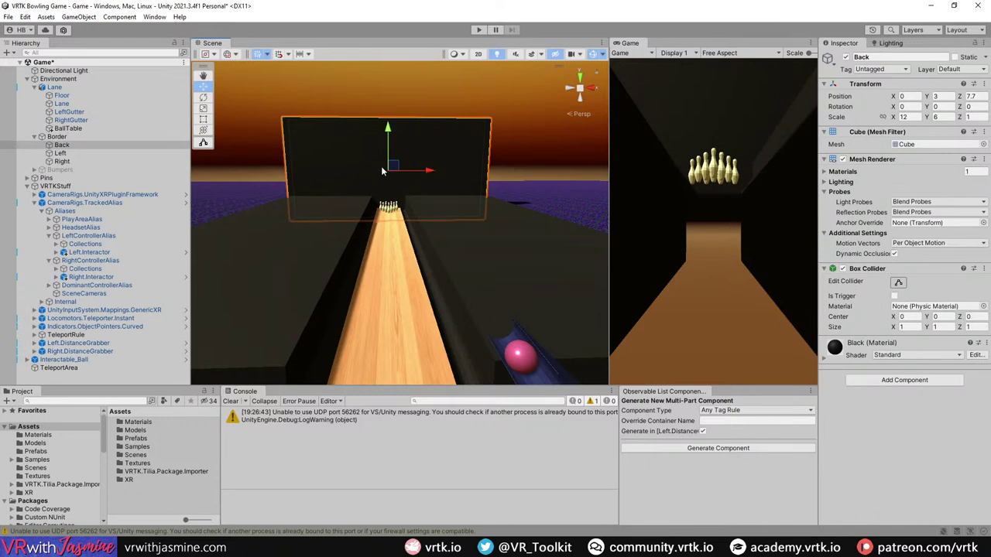
pyautogui.moveTo(382, 187); pyautogui.dragTo(486, 325, button='right')
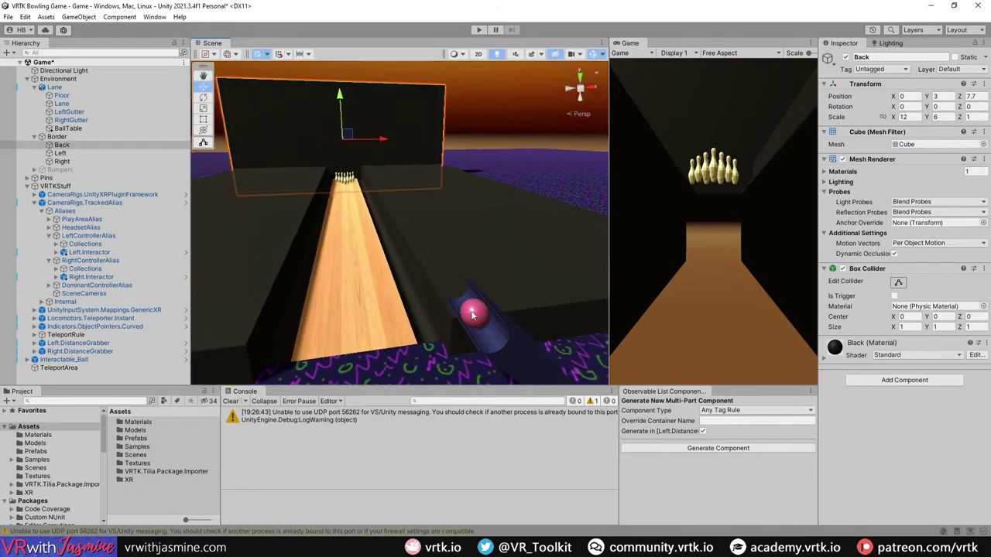
pyautogui.moveTo(456, 241); pyautogui.dragTo(391, 173, button='right')
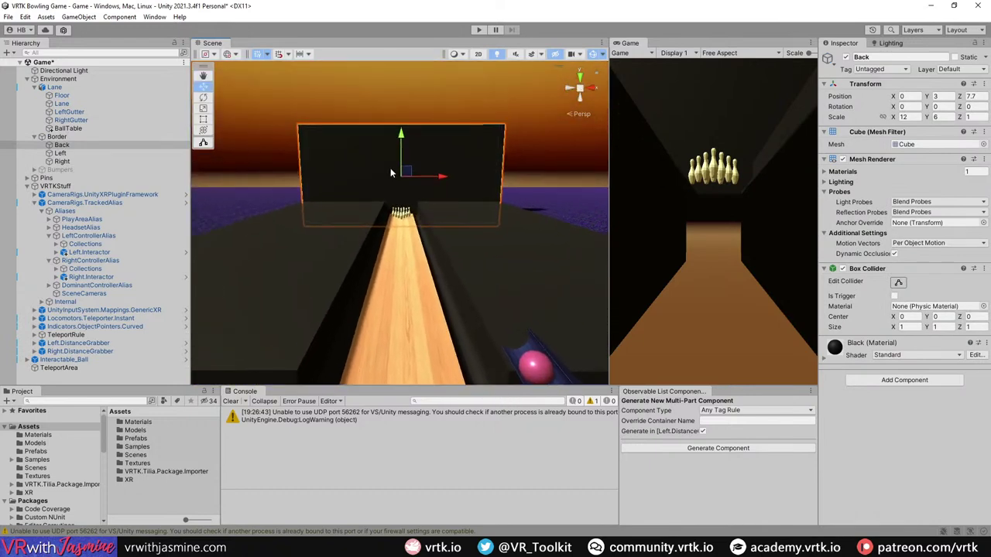
pyautogui.click(314, 101)
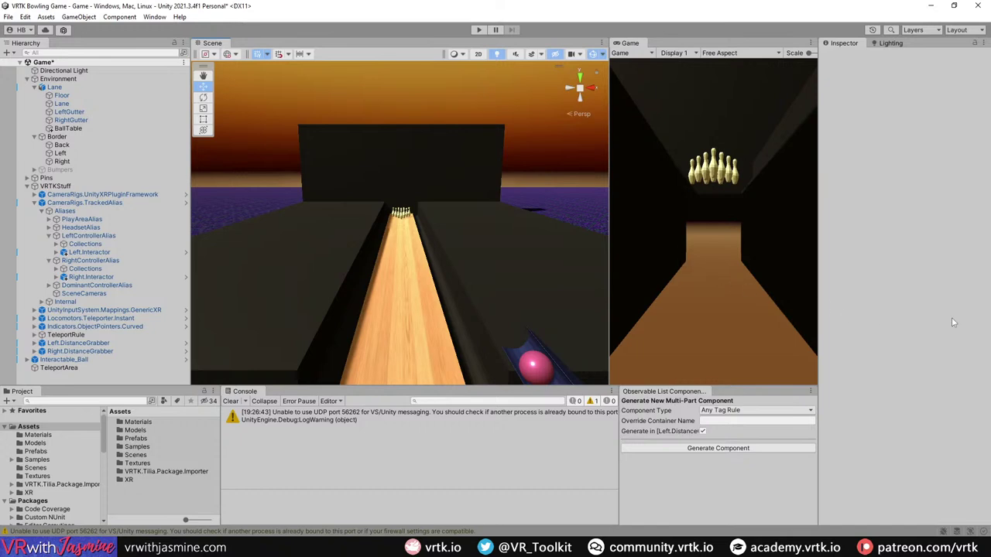
# Step: Create an empty object at the scene root and name it BallLogic
pyautogui.moveTo(465, 356); pyautogui.dragTo(545, 379, button='right')
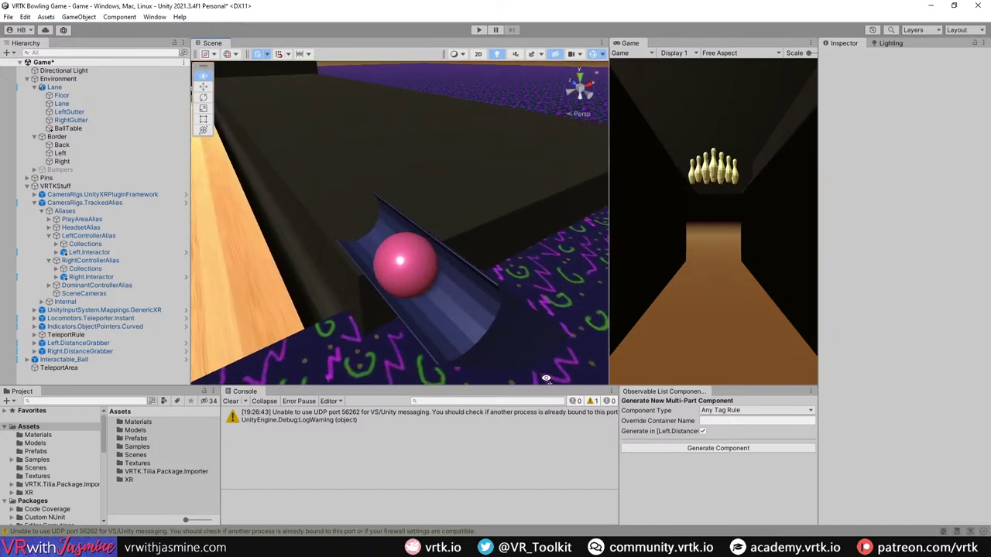
pyautogui.click(399, 263)
pyautogui.click(61, 376)
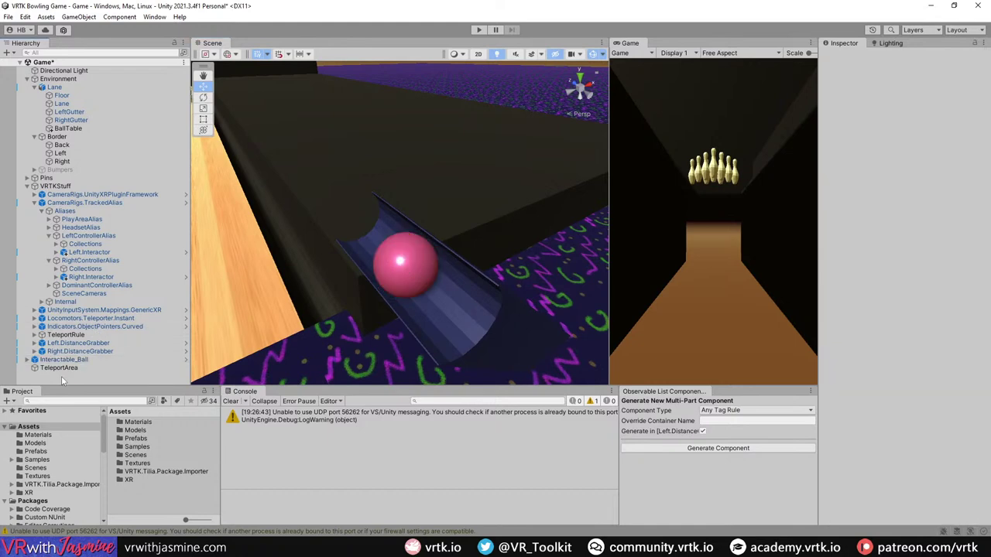
pyautogui.rightClick(61, 376)
pyautogui.click(116, 241)
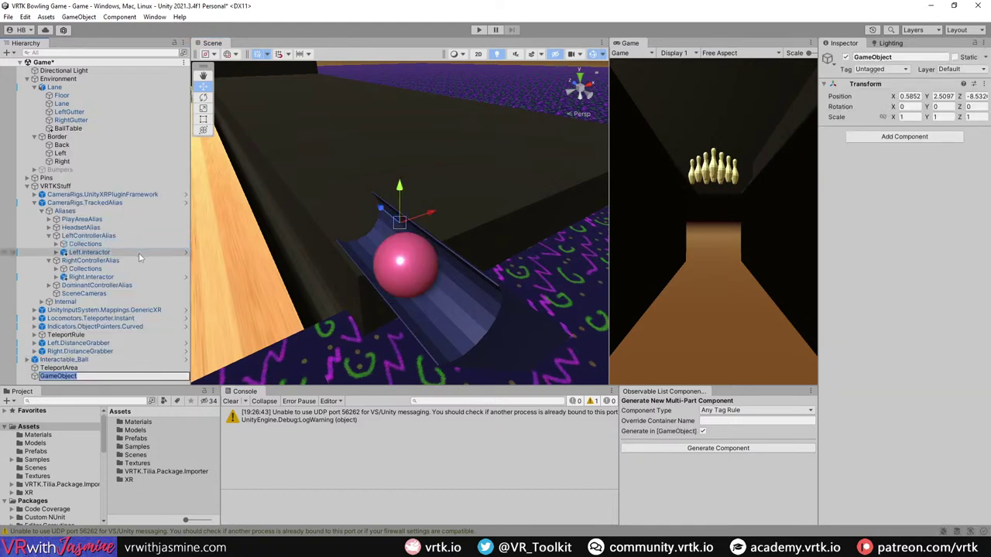
pyautogui.write('BallLogic')
pyautogui.press('Return')
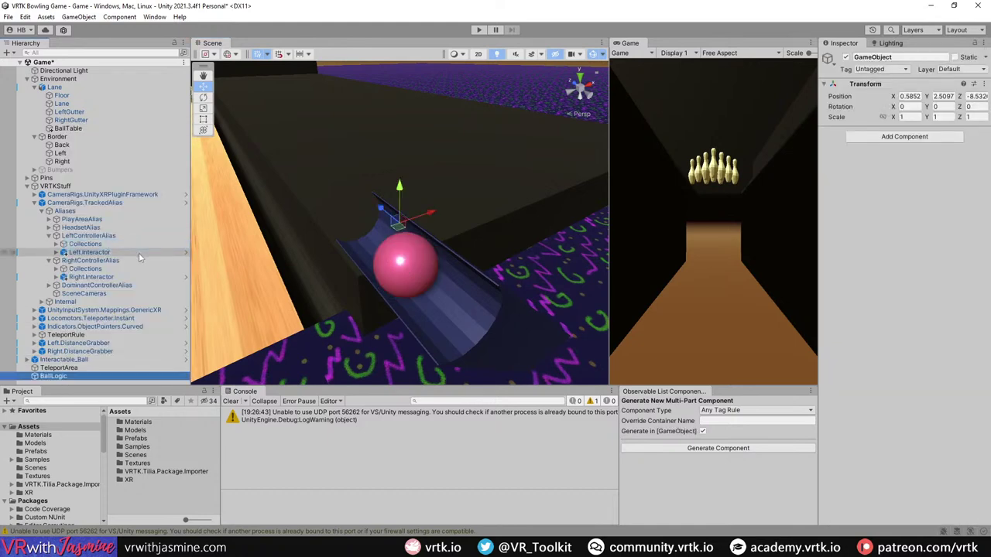
# Step: Create an empty child object inside BallLogic and name it BallSpawnPoint
pyautogui.click(34, 185)
pyautogui.click(64, 194)
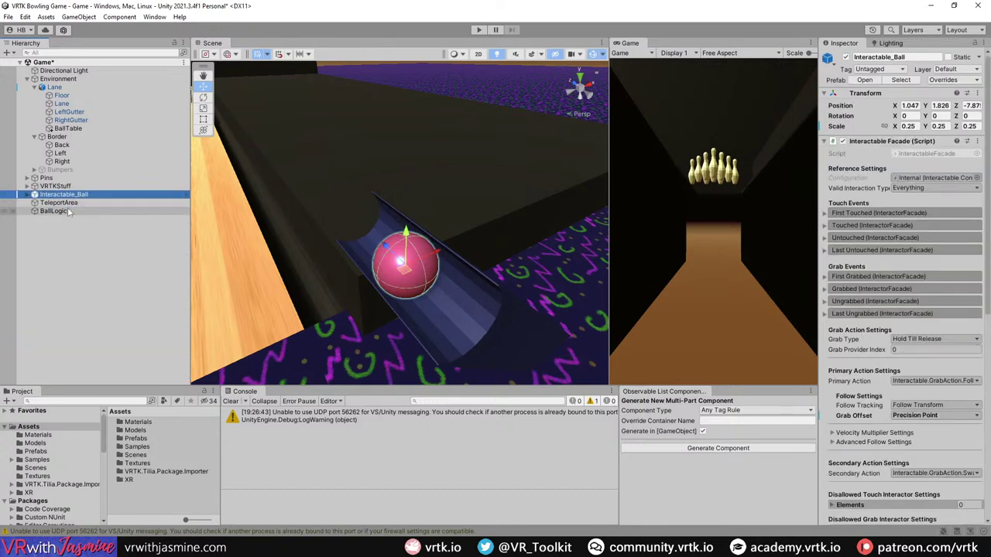
pyautogui.click(68, 212)
pyautogui.rightClick(68, 211)
pyautogui.click(93, 263)
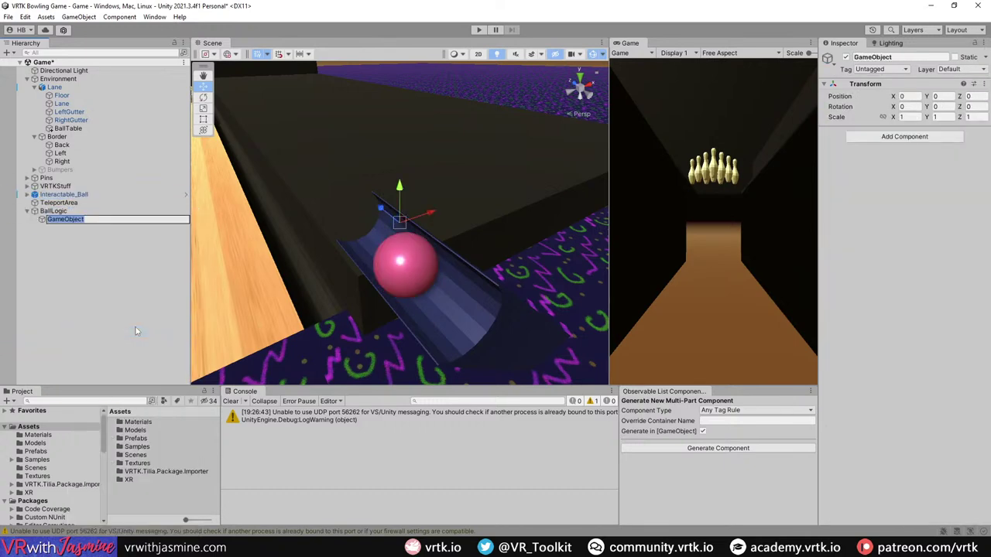
pyautogui.write('BallSpawnPoint')
pyautogui.press('Return')
# Step: Set the position of the BallLogic object to 0, 0, 0
pyautogui.click(69, 212)
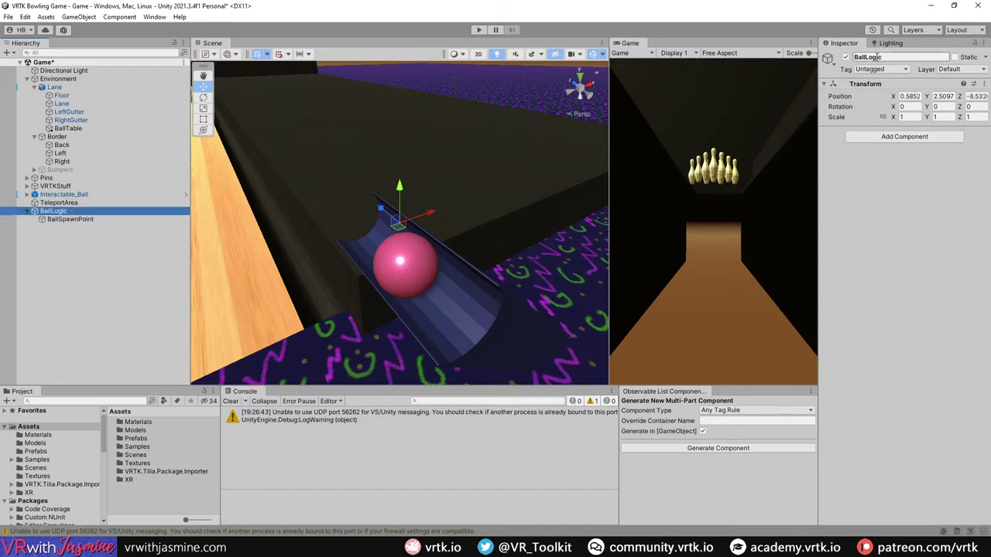
pyautogui.click(874, 84)
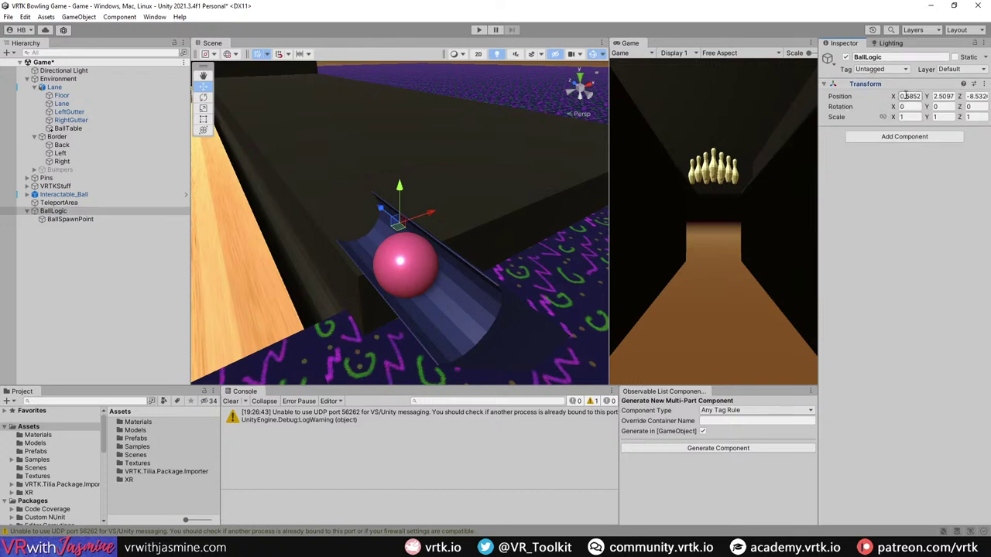
pyautogui.click(907, 96)
pyautogui.write('0')
pyautogui.press('Tab')
pyautogui.write('0')
pyautogui.press('Tab')
pyautogui.write('0')
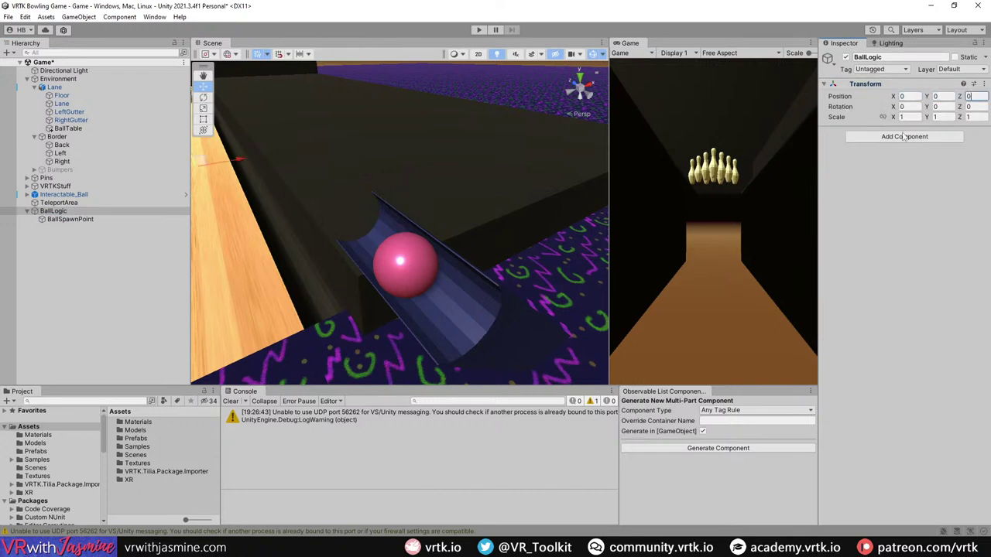
# Step: Move BallSpawnPoint out of BallLogic to the scene root and paste Interactable_Ball's world position onto its Transform
pyautogui.click(86, 242)
pyautogui.moveTo(70, 220); pyautogui.dragTo(63, 253)
pyautogui.click(64, 195)
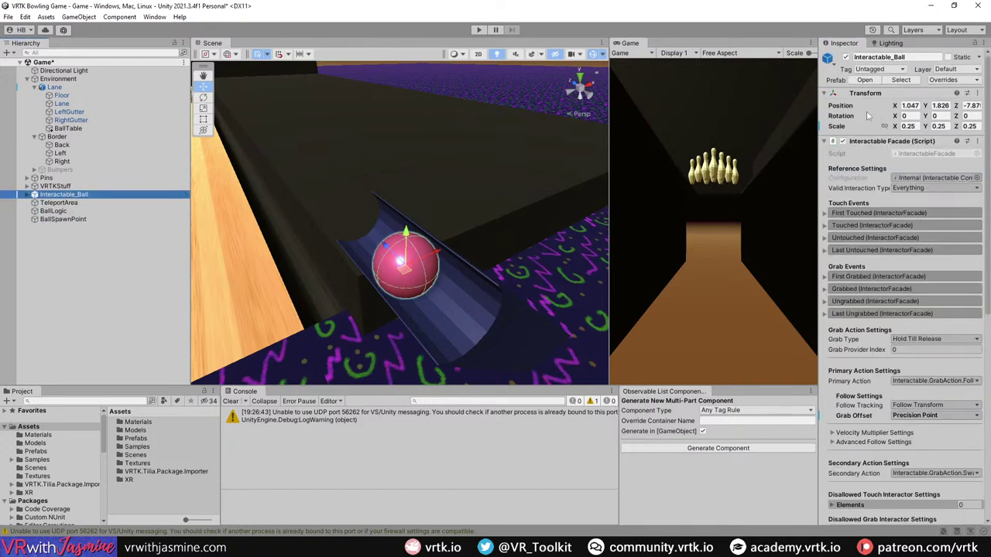
pyautogui.click(976, 93)
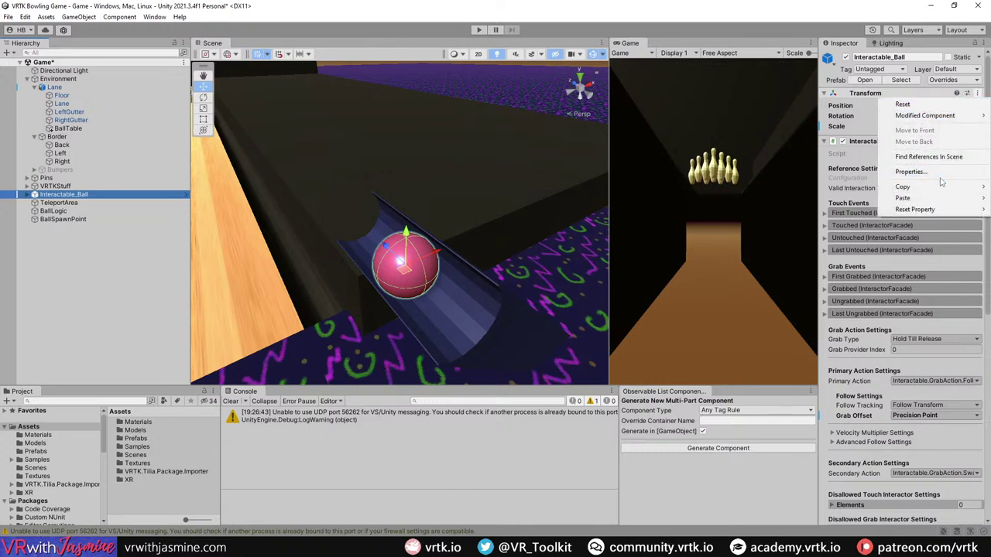
pyautogui.moveTo(940, 186)
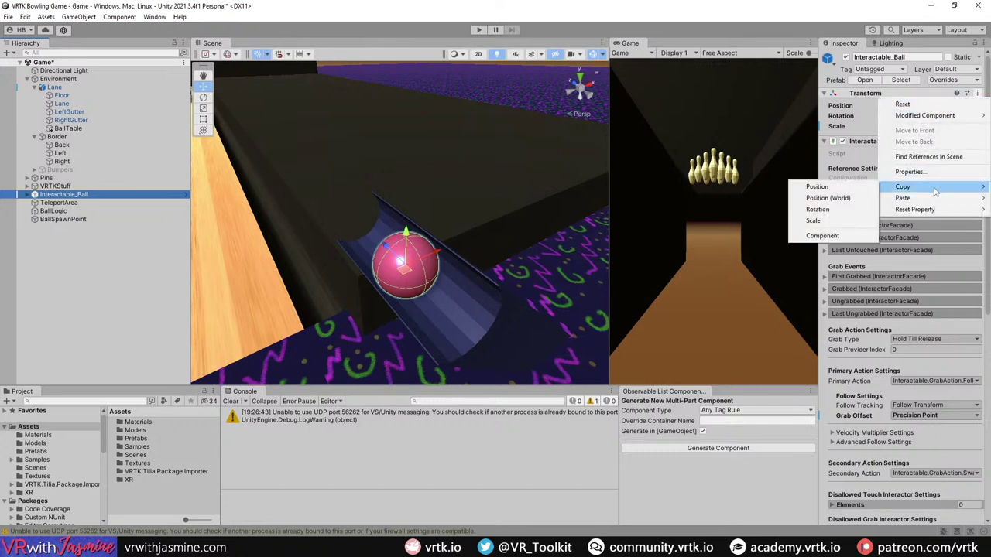
pyautogui.click(845, 200)
pyautogui.click(103, 220)
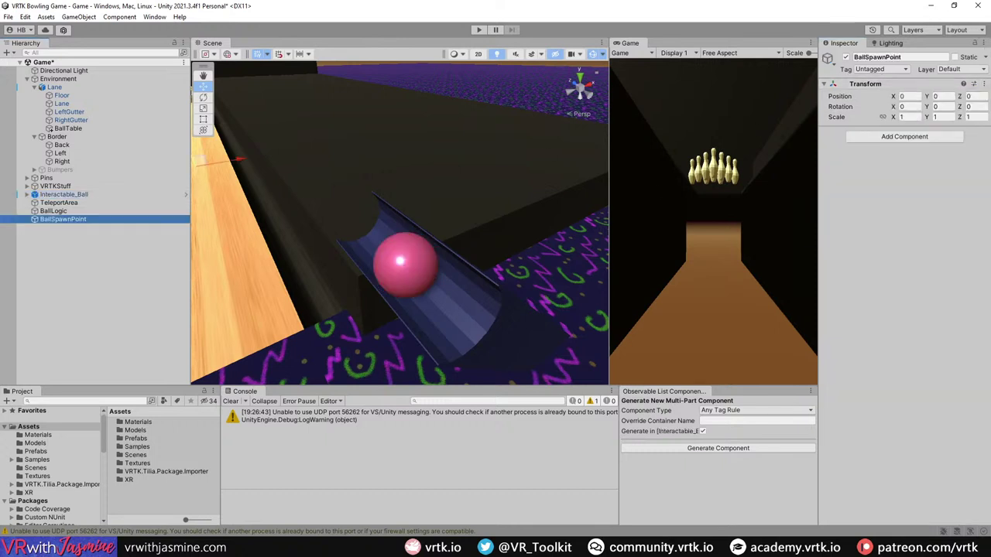
pyautogui.click(983, 84)
pyautogui.moveTo(921, 177)
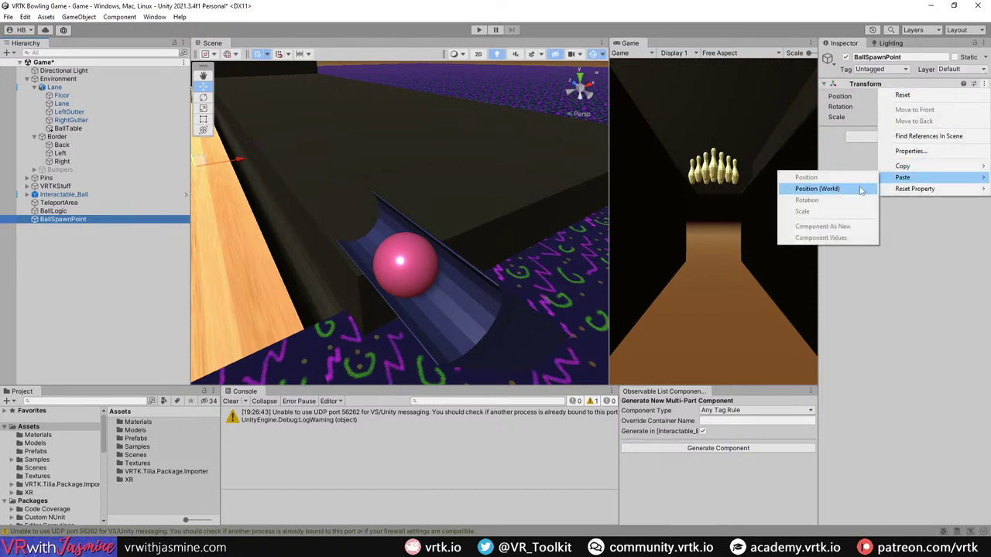
pyautogui.click(861, 189)
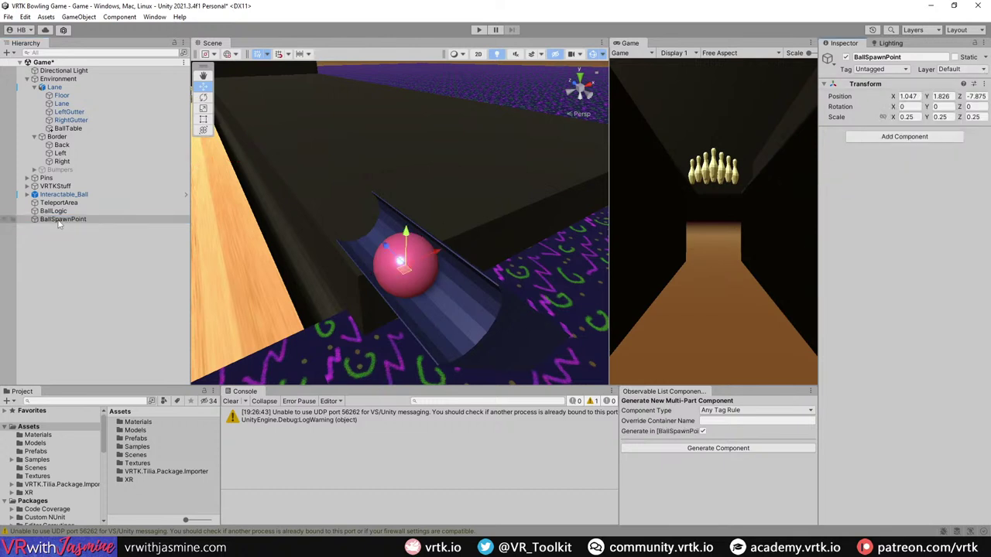
# Step: Nest BallSpawnPoint under BallLogic again and set its scale to 1, 1, 1
pyautogui.moveTo(61, 223); pyautogui.dragTo(54, 212)
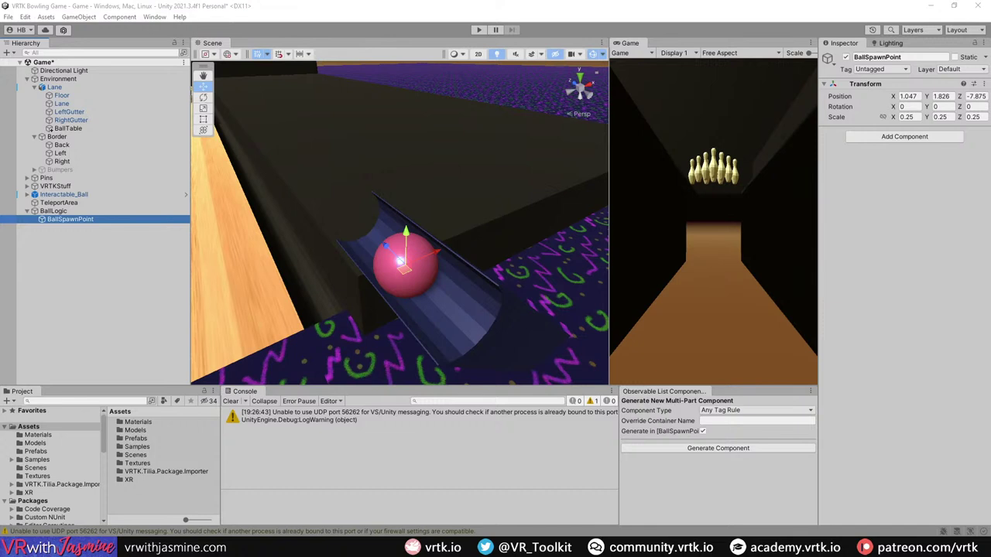
pyautogui.rightClick(56, 211)
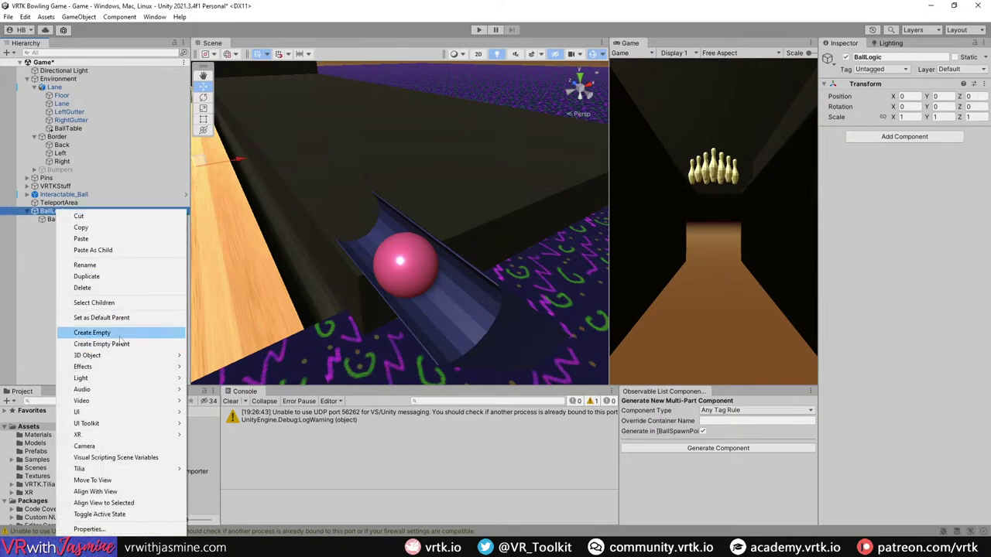
pyautogui.click(70, 219)
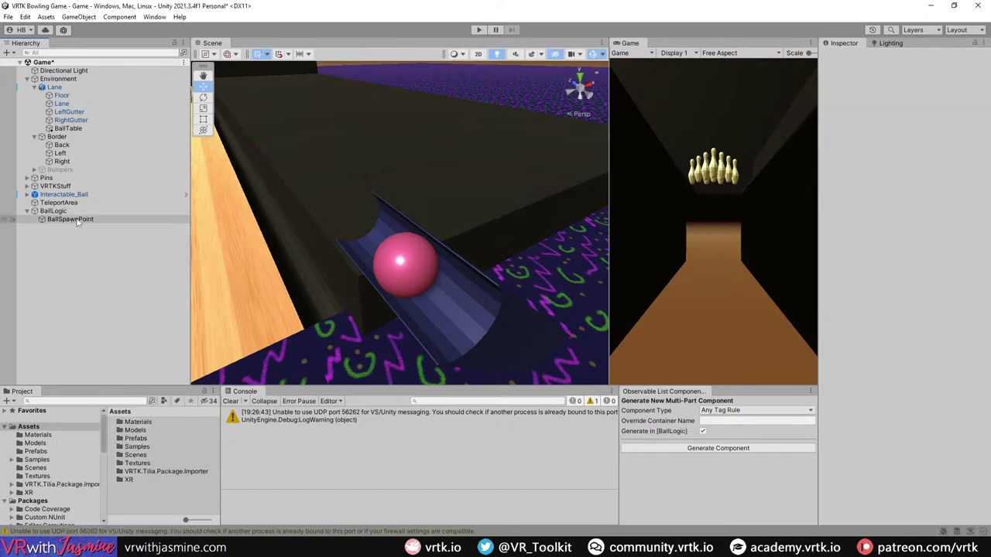
pyautogui.click(904, 136)
pyautogui.click(907, 117)
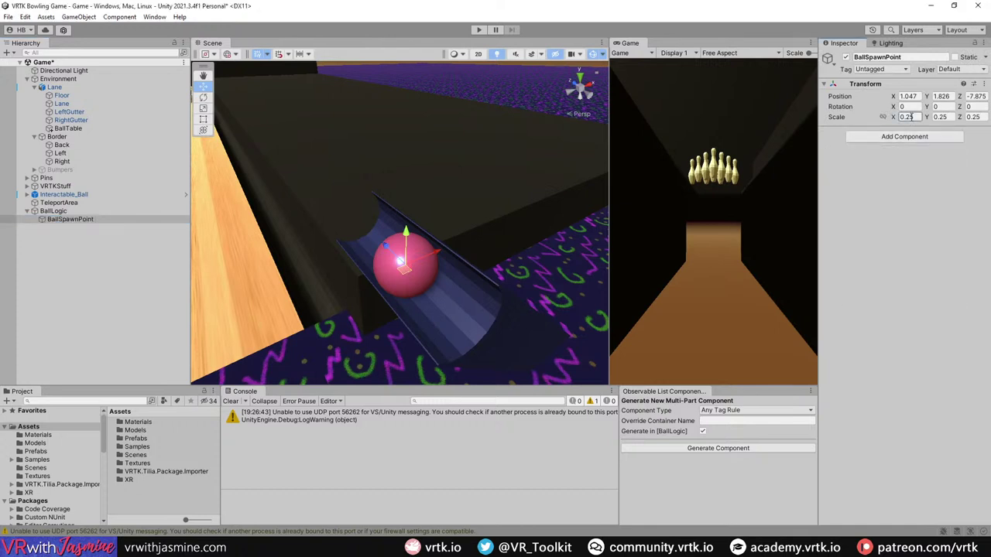
pyautogui.write('1')
pyautogui.press('Tab')
pyautogui.write('1')
pyautogui.press('Tab')
pyautogui.write('1')
pyautogui.press('Return')
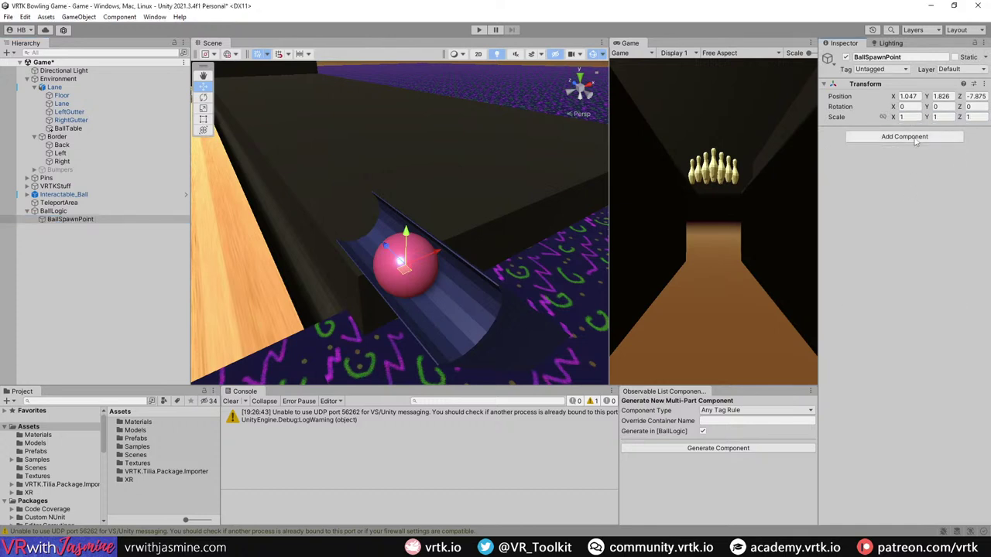
# Step: Add a Transform Property Applier component to BallSpawnPoint
pyautogui.click(904, 137)
pyautogui.write('trans')
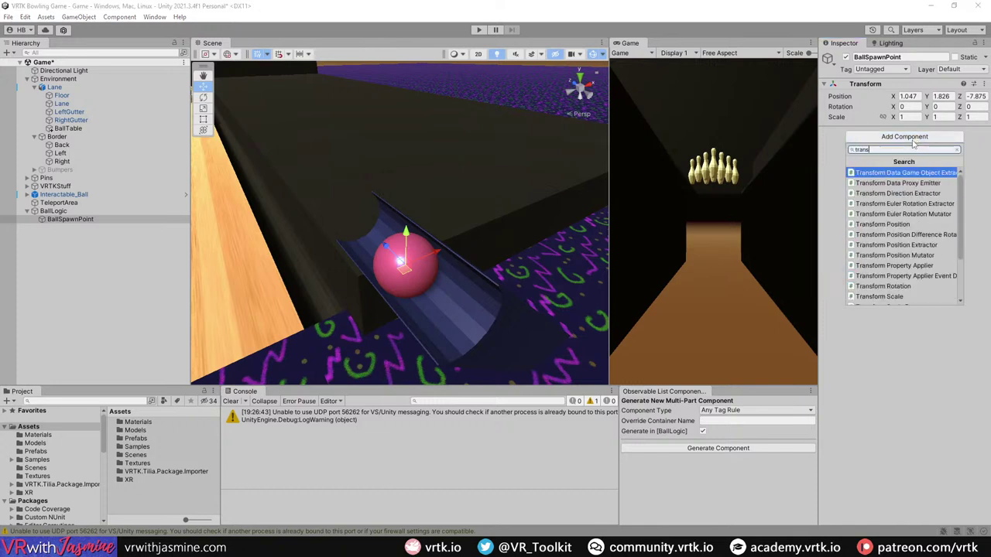
pyautogui.write('formpro')
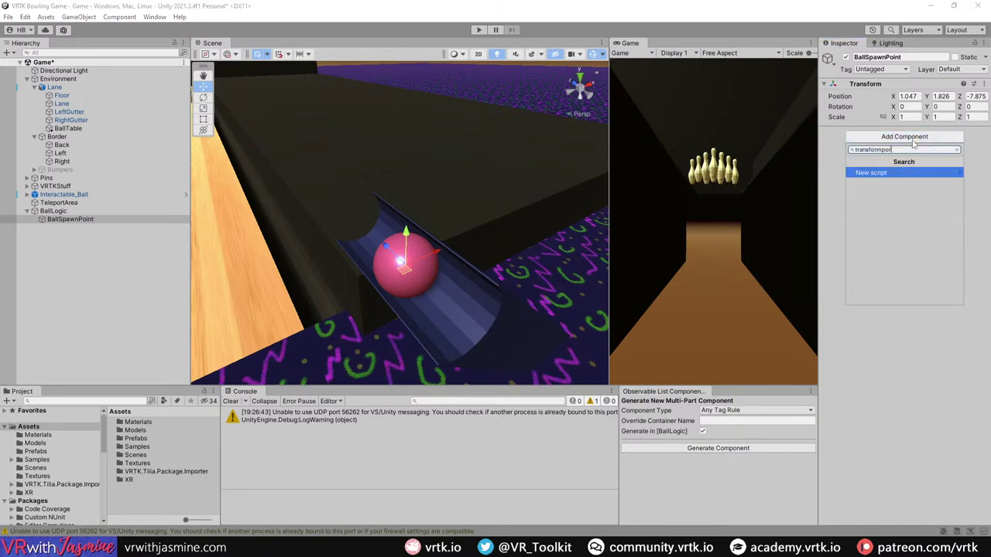
pyautogui.press('Return')
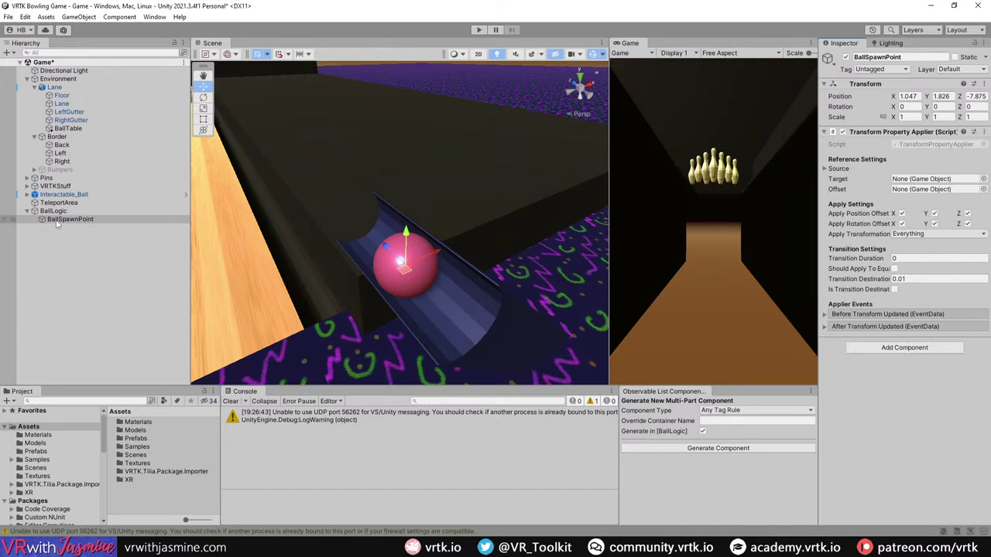
# Step: Assign BallSpawnPoint as the source Transform and Interactable_Ball as the Target of the Transform Property Applier
pyautogui.moveTo(70, 219); pyautogui.dragTo(882, 173)
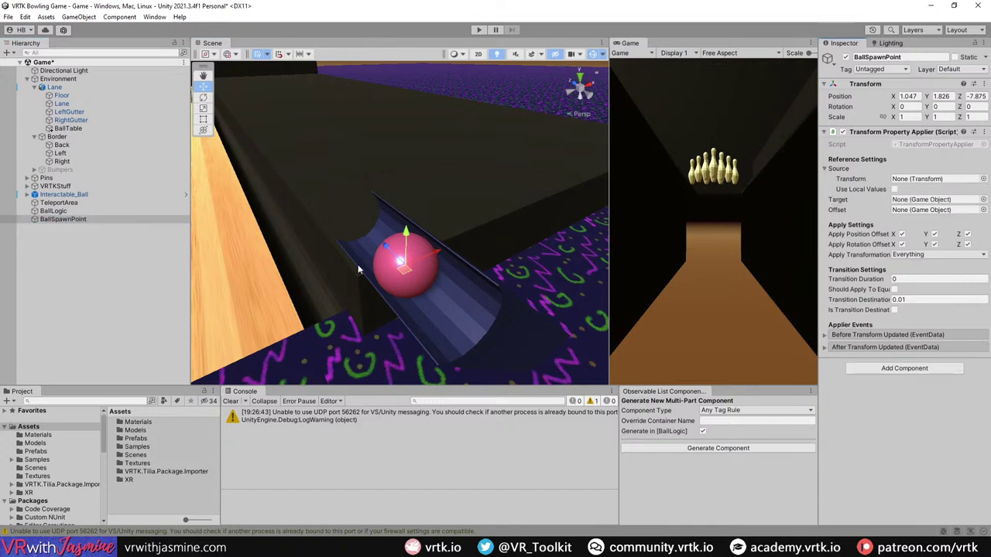
pyautogui.moveTo(78, 220); pyautogui.dragTo(910, 185)
pyautogui.click(61, 198)
pyautogui.moveTo(62, 202); pyautogui.dragTo(939, 206)
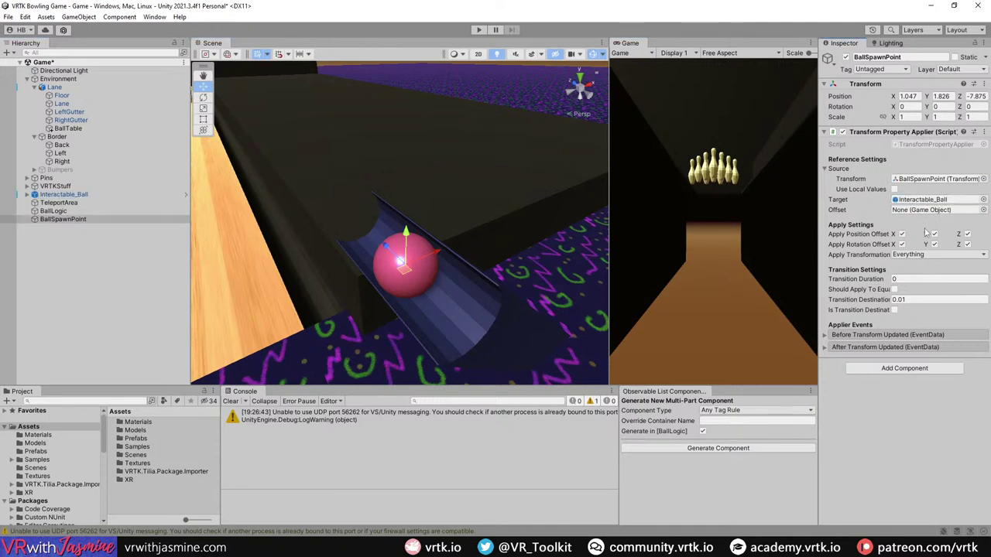
# Step: Limit the Transform Property Applier's applied transformations to Position only
pyautogui.click(910, 256)
pyautogui.click(920, 265)
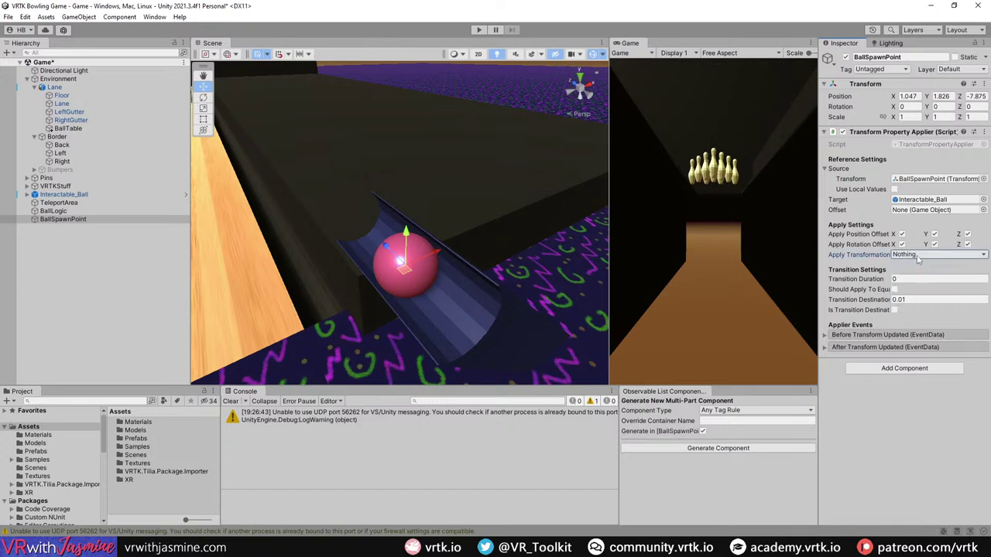
pyautogui.click(921, 256)
pyautogui.click(926, 291)
# Step: Add a Rigidbody Property Mutator to BallSpawnPoint with Interactable_Ball as its Target, and collapse both script components
pyautogui.keyDown('alt'); pyautogui.moveTo(352, 267); pyautogui.dragTo(328, 217); pyautogui.keyUp('alt')
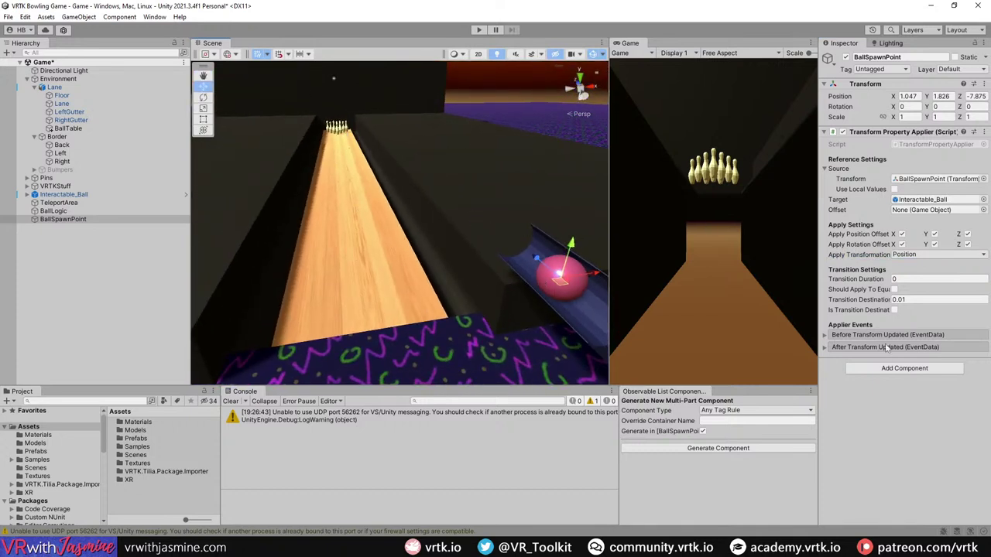
pyautogui.click(914, 370)
pyautogui.write('rigi')
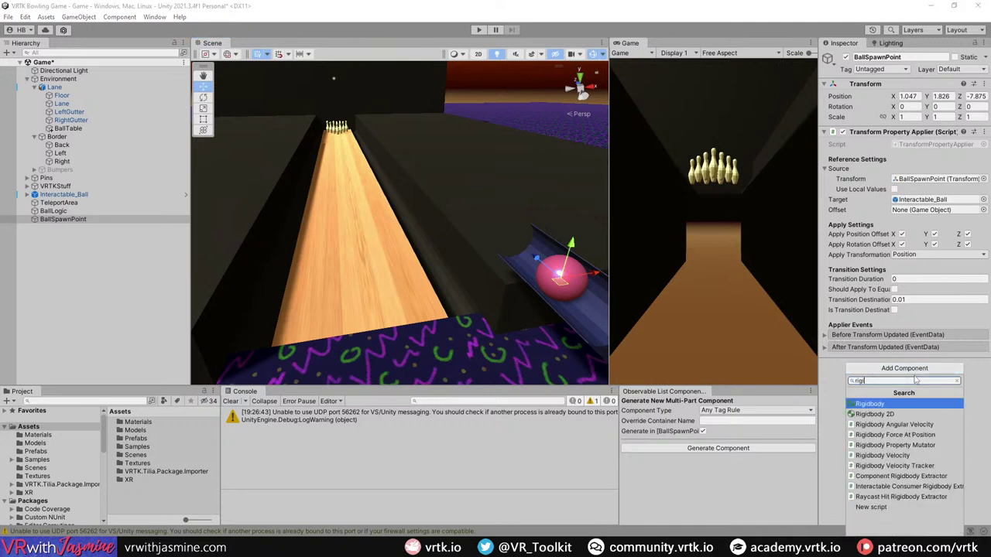
pyautogui.press('Down')
pyautogui.press('Down')
pyautogui.press('Down')
pyautogui.press('Down')
pyautogui.press('Return')
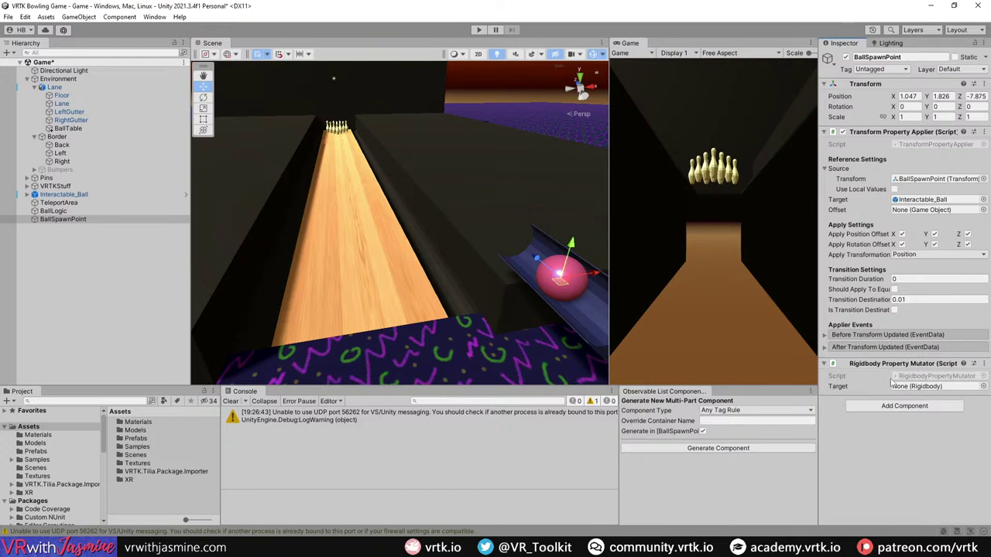
pyautogui.moveTo(64, 194); pyautogui.dragTo(923, 391)
pyautogui.click(825, 131)
pyautogui.click(825, 143)
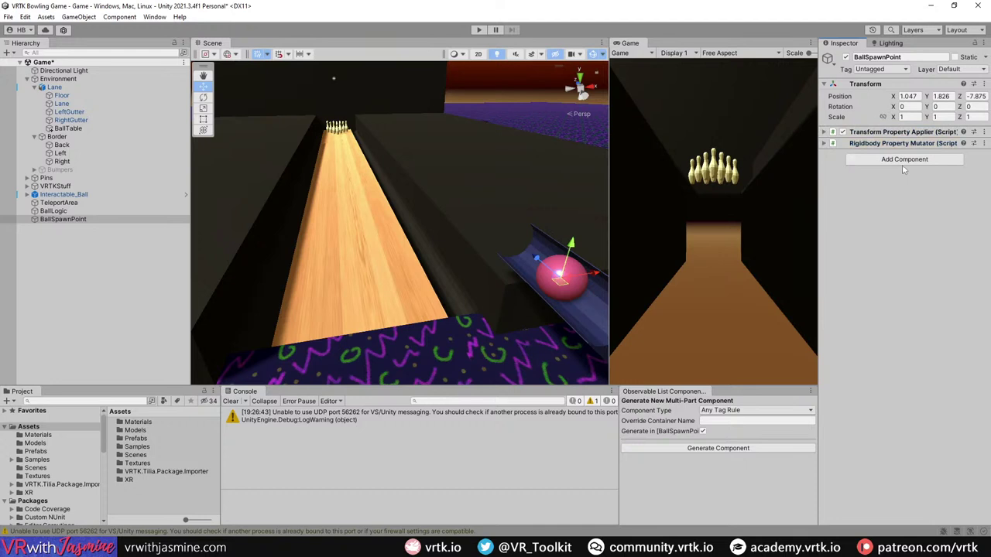
# Step: Add an Empty Event Proxy Emitter component to BallSpawnPoint
pyautogui.click(909, 160)
pyautogui.write('emptyeve')
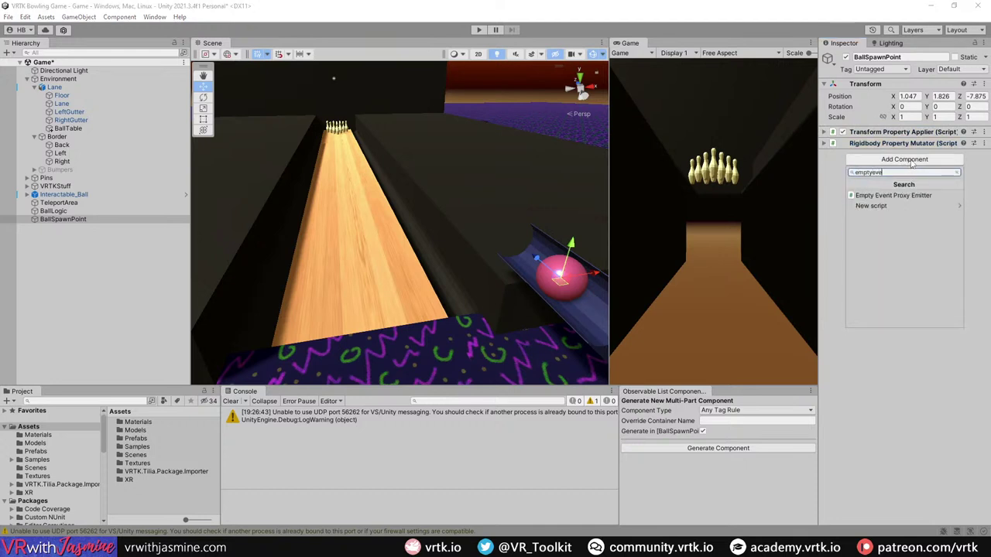
pyautogui.press('Down')
pyautogui.press('Return')
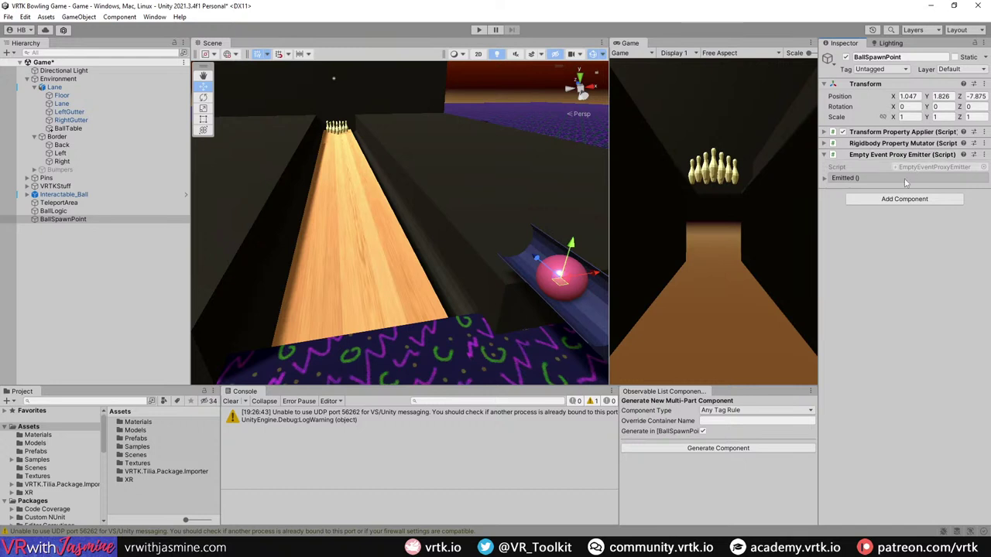
# Step: Create two listeners on the emitter's Emitted event and assign the Rigidbody Property Mutator to both
pyautogui.click(826, 178)
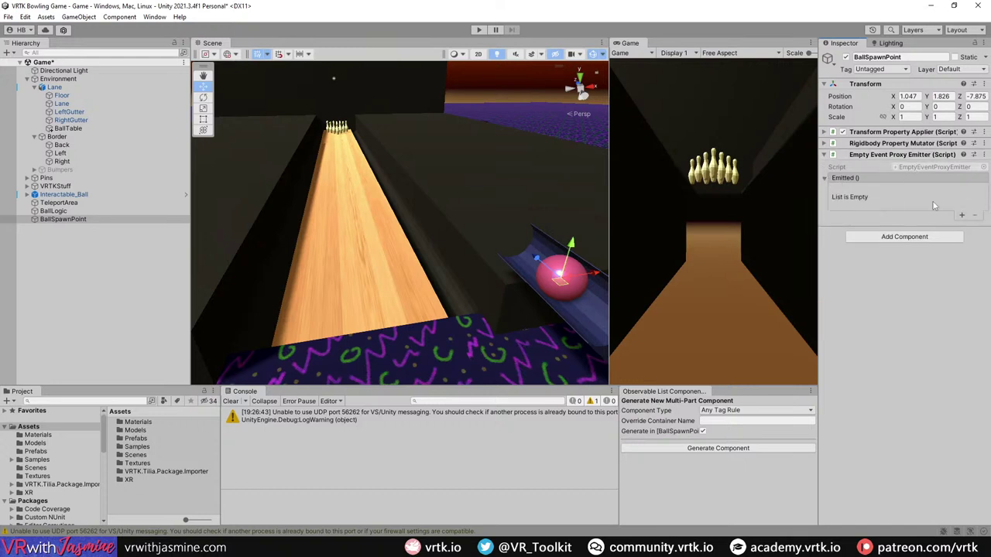
pyautogui.click(961, 216)
pyautogui.click(963, 218)
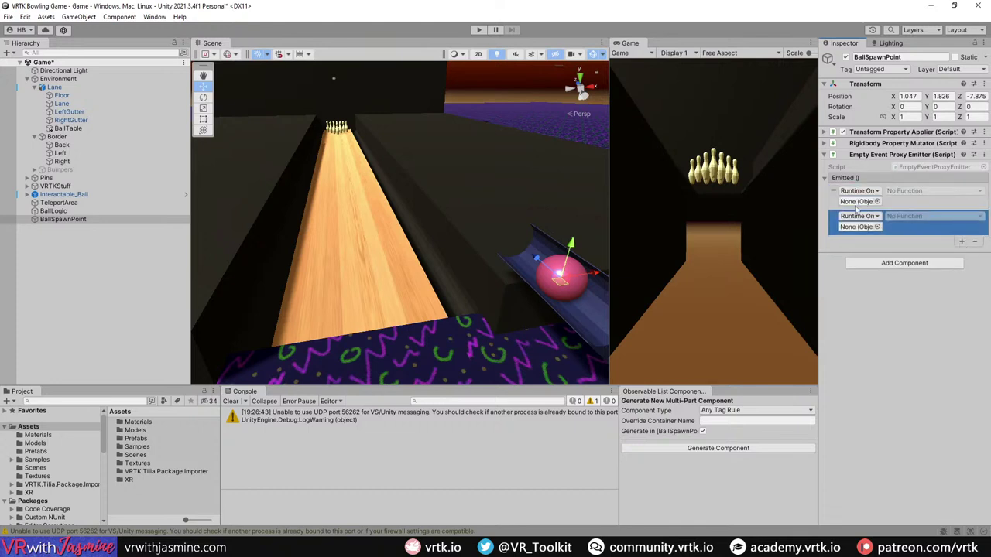
pyautogui.moveTo(857, 145); pyautogui.dragTo(864, 203)
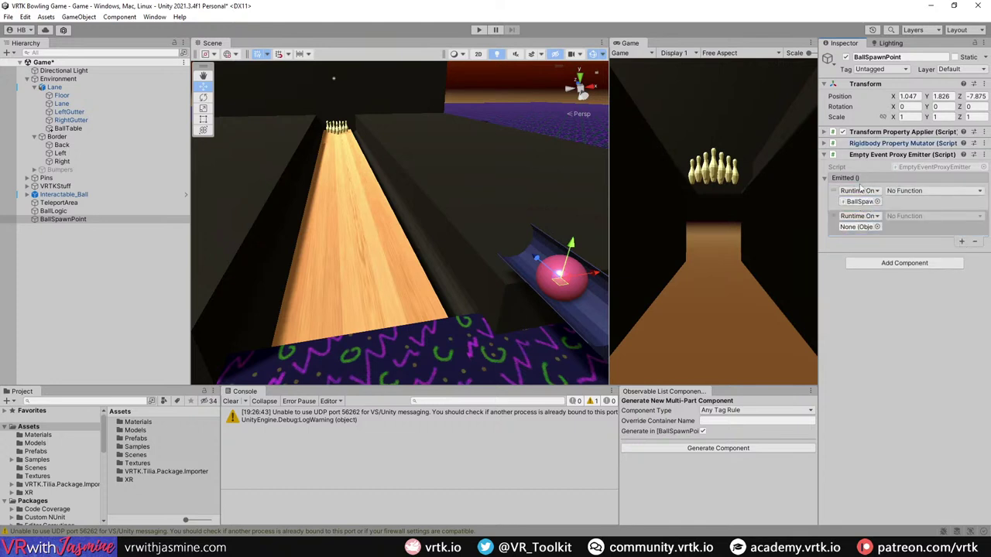
pyautogui.moveTo(870, 146); pyautogui.dragTo(866, 227)
# Step: Set the first Emitted listener to call RigidbodyPropertyMutator.ClearVelocity and the second to call ClearAngularVelocity
pyautogui.click(933, 191)
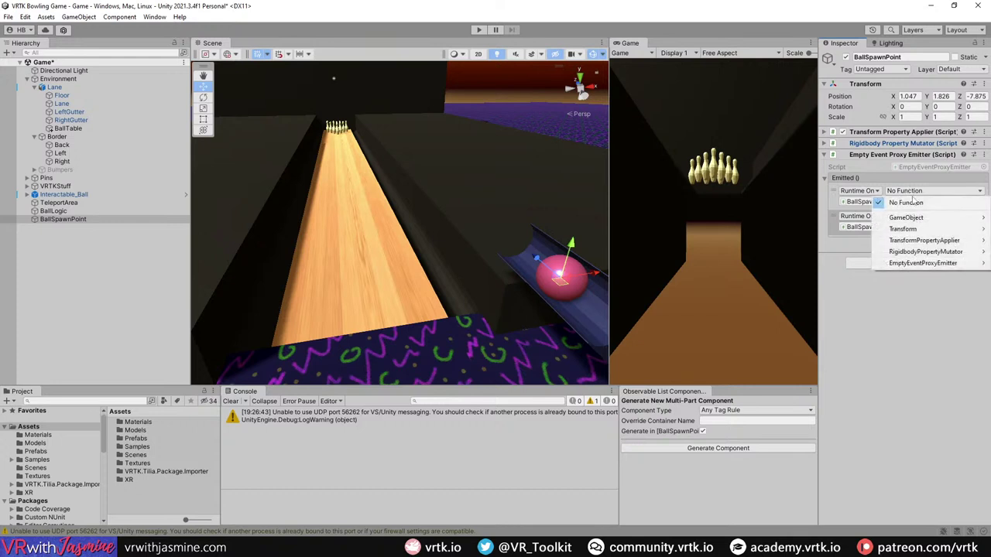
pyautogui.moveTo(939, 254)
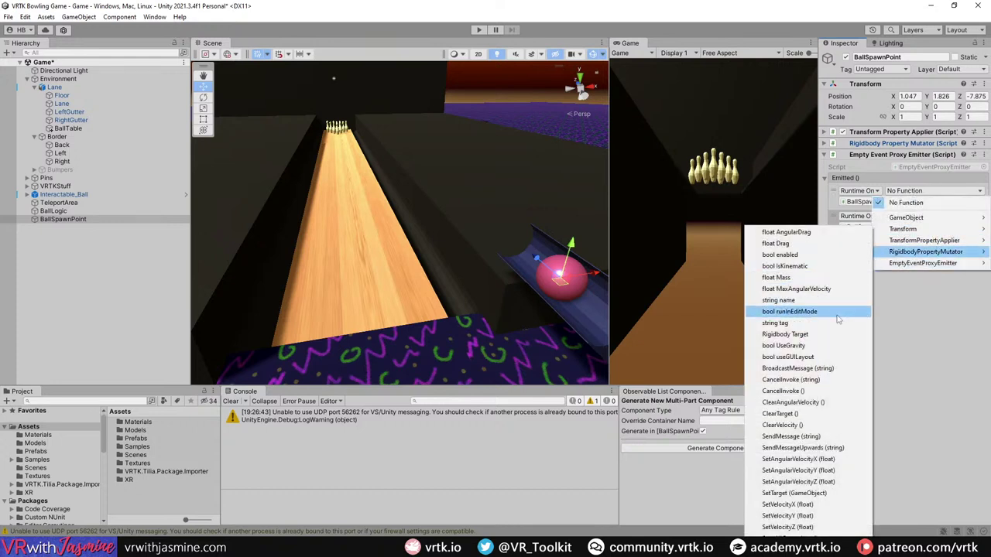
pyautogui.click(800, 425)
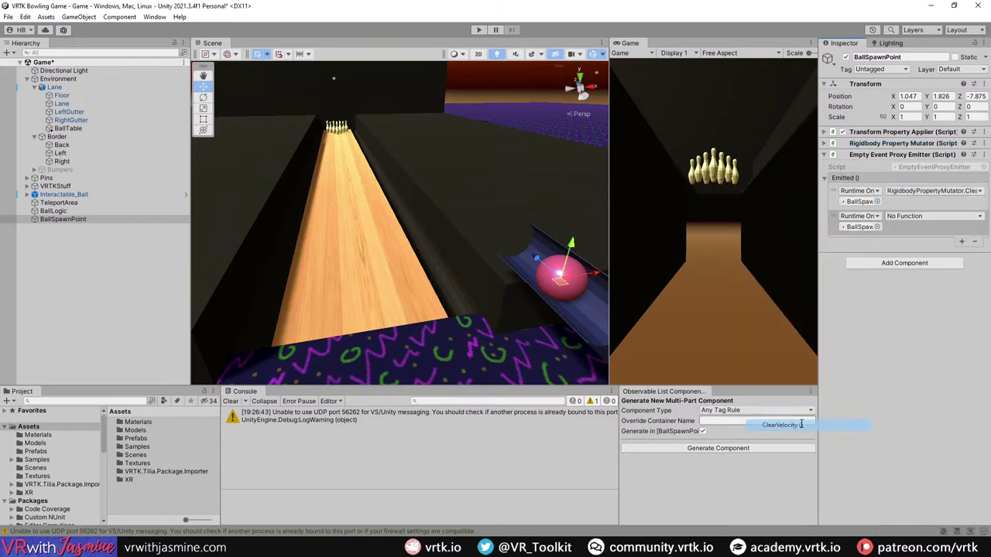
pyautogui.click(930, 217)
pyautogui.moveTo(944, 277)
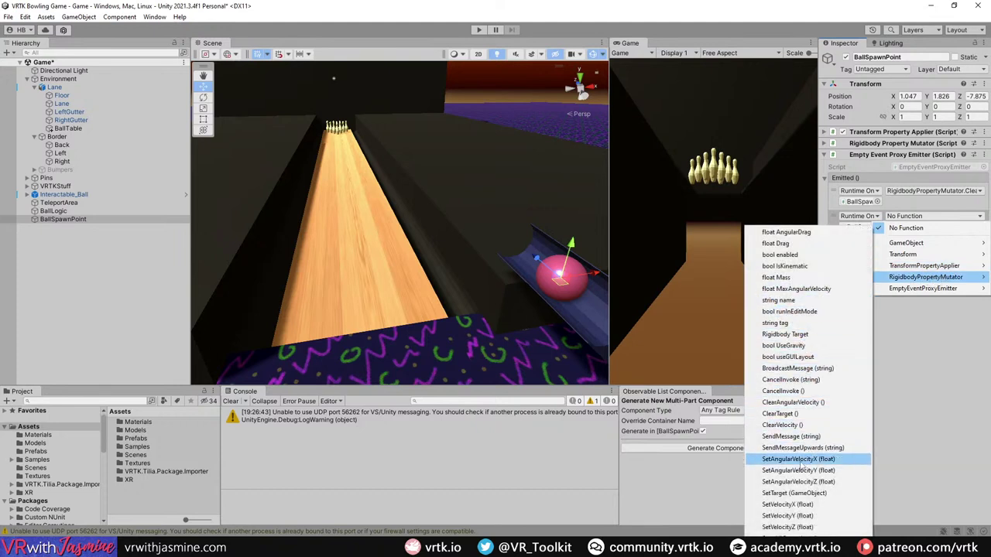
pyautogui.click(793, 402)
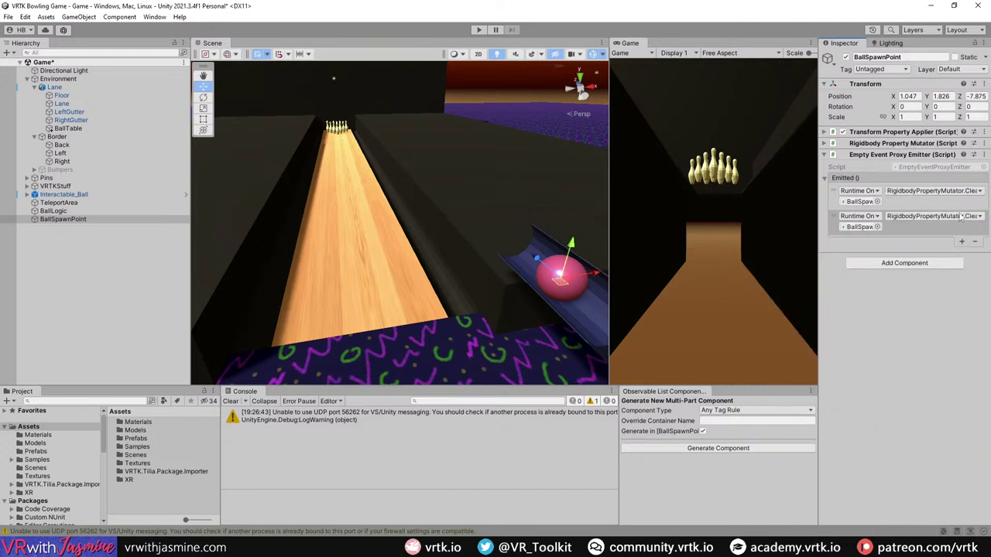
# Step: Add a third Emitted listener on BallSpawnPoint's emitter that targets its Transform Property Applier and calls TransformPropertyApplier.Apply
pyautogui.click(962, 241)
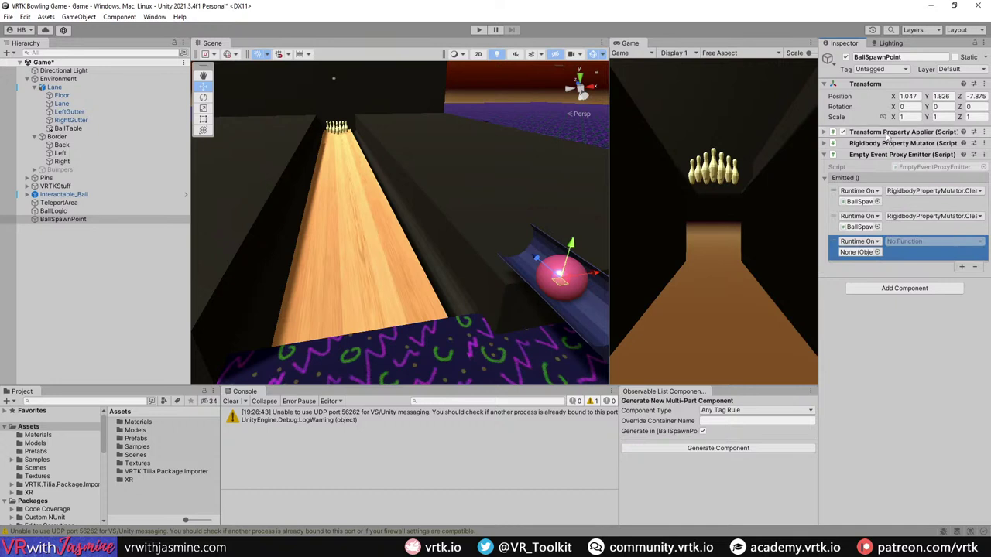
pyautogui.moveTo(888, 135); pyautogui.dragTo(857, 252)
pyautogui.click(933, 240)
pyautogui.moveTo(949, 309)
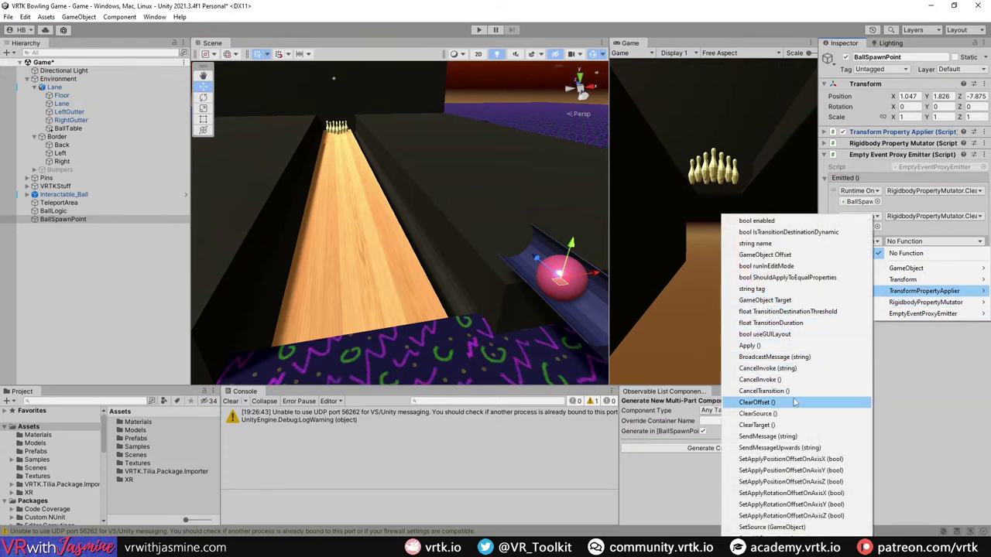
pyautogui.click(788, 347)
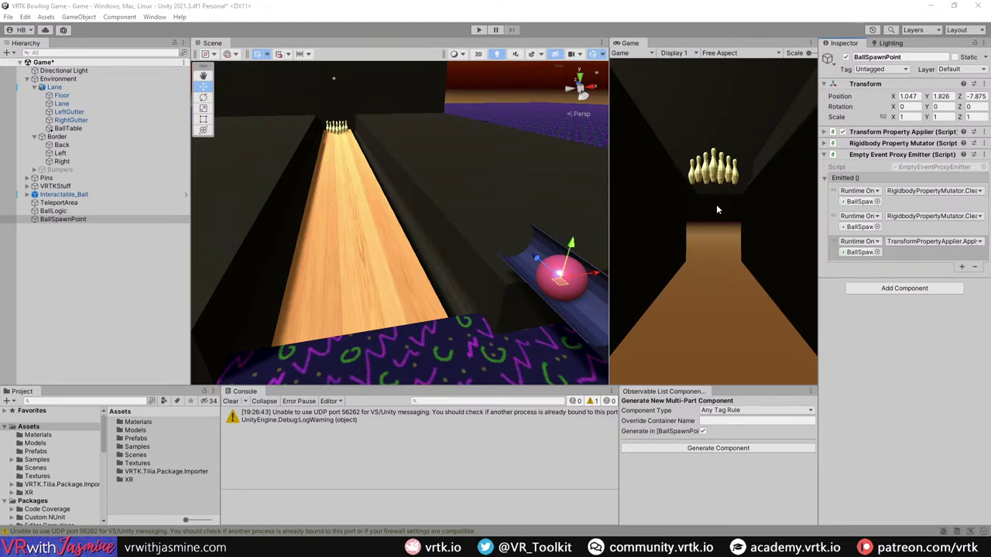
# Step: Add a kinematic Rigidbody to the Back border wall and collapse its Mesh Renderer, Box Collider and Rigidbody components
pyautogui.click(406, 147)
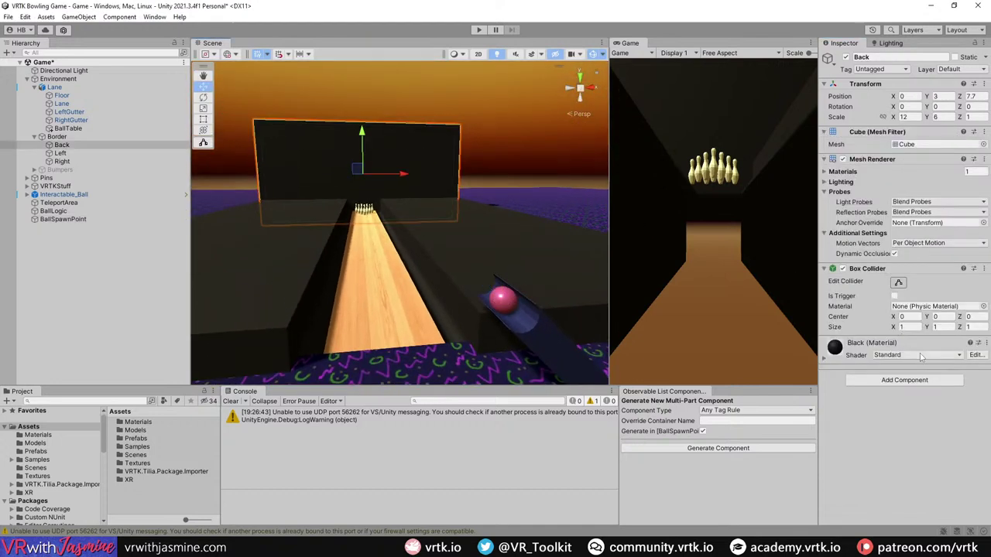
pyautogui.click(916, 380)
pyautogui.write('rigidbody')
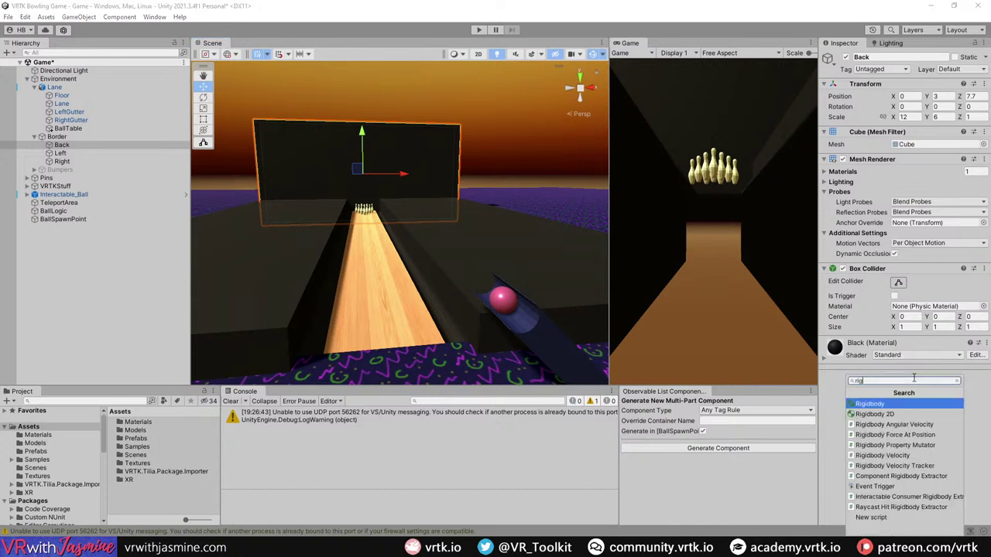
pyautogui.press('Return')
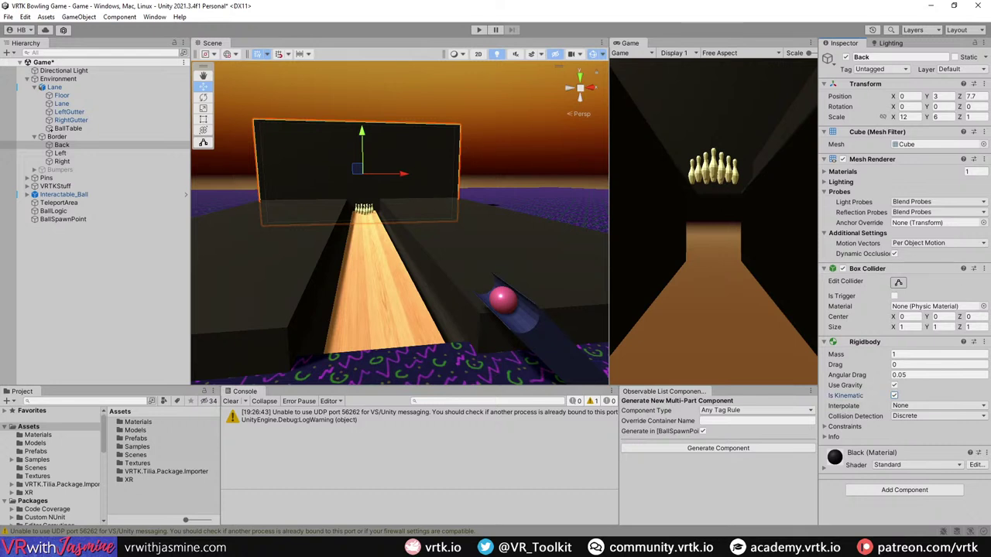
pyautogui.click(824, 269)
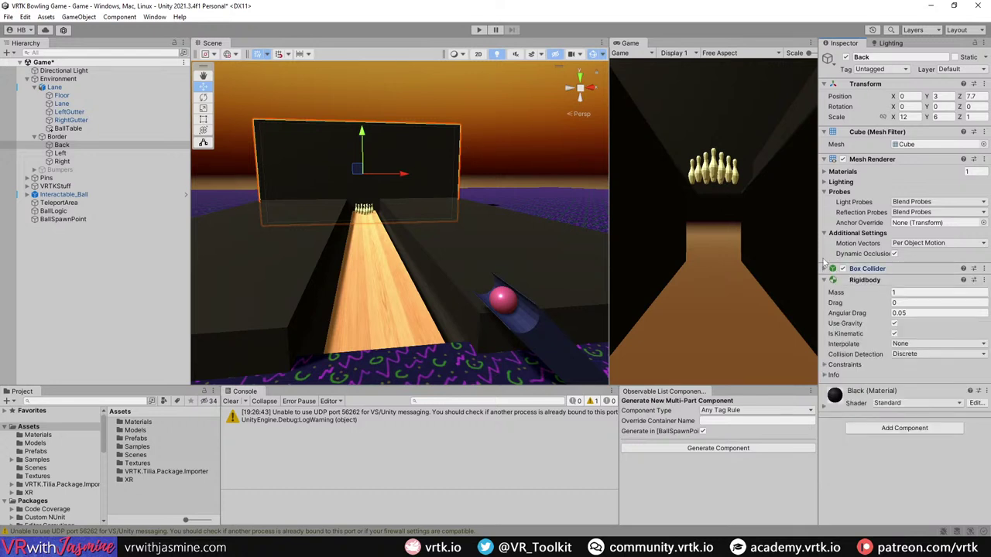
pyautogui.click(825, 159)
pyautogui.click(825, 182)
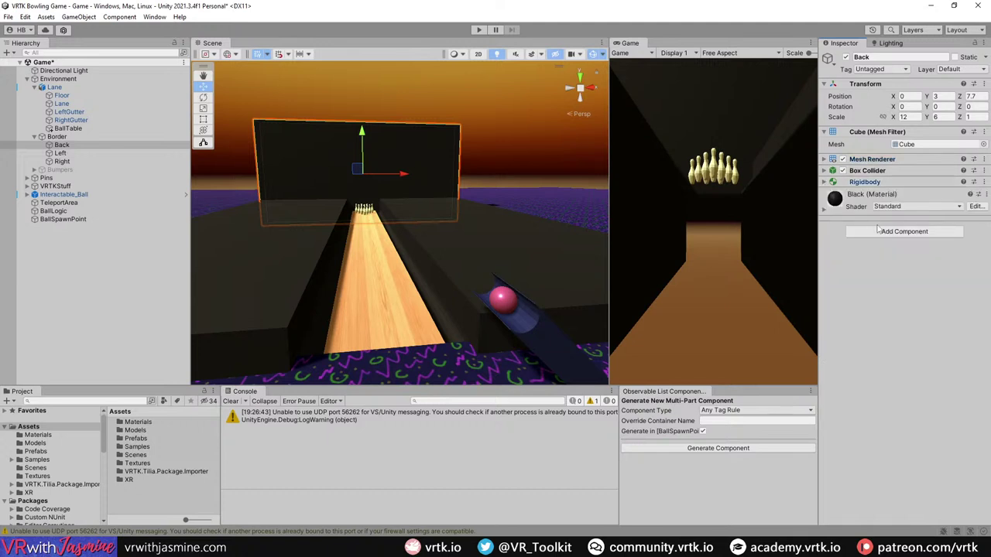
# Step: Add a Collision Tracker component to the Back wall and create an empty listener on its Collision Started event
pyautogui.click(890, 232)
pyautogui.write('collis')
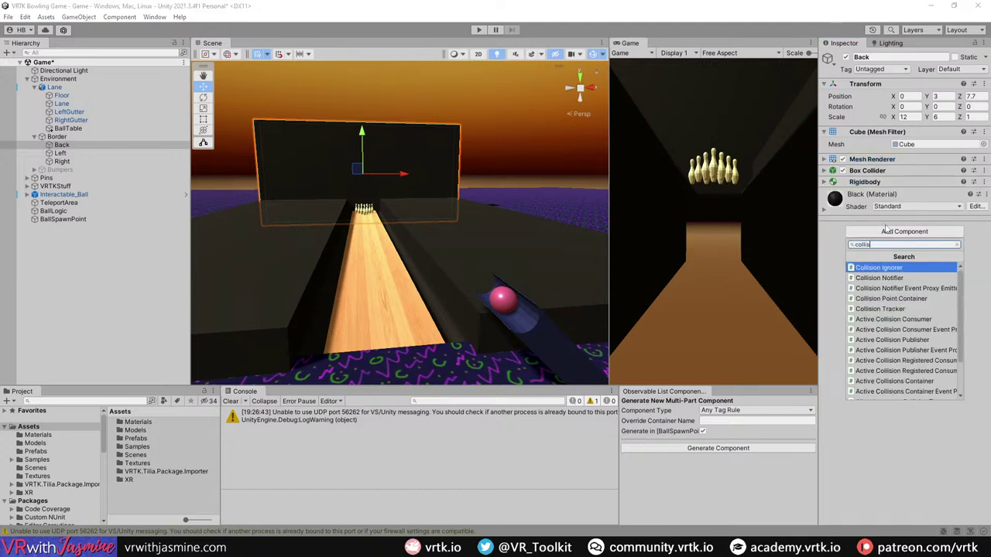
pyautogui.press('Down')
pyautogui.press('Down')
pyautogui.press('Down')
pyautogui.press('Down')
pyautogui.press('Return')
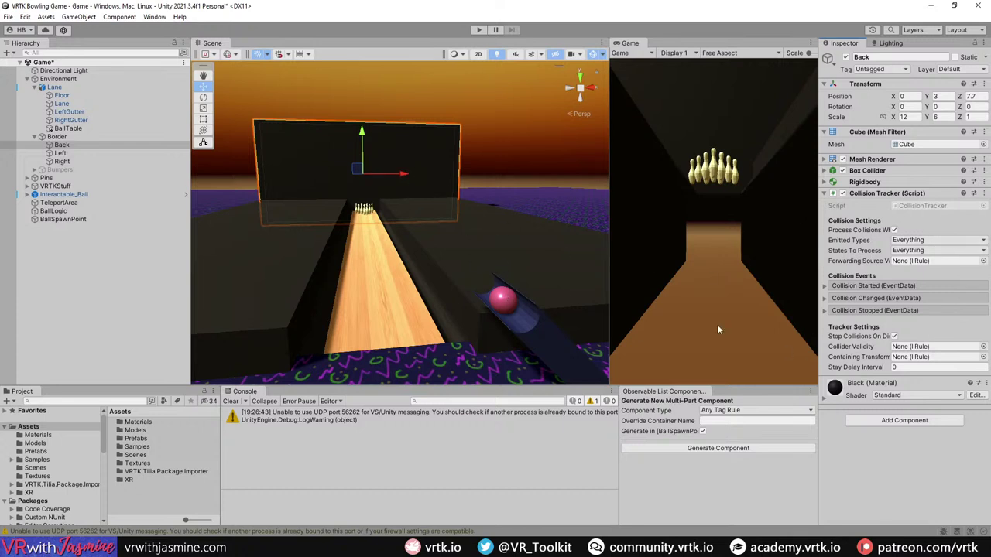
pyautogui.click(879, 285)
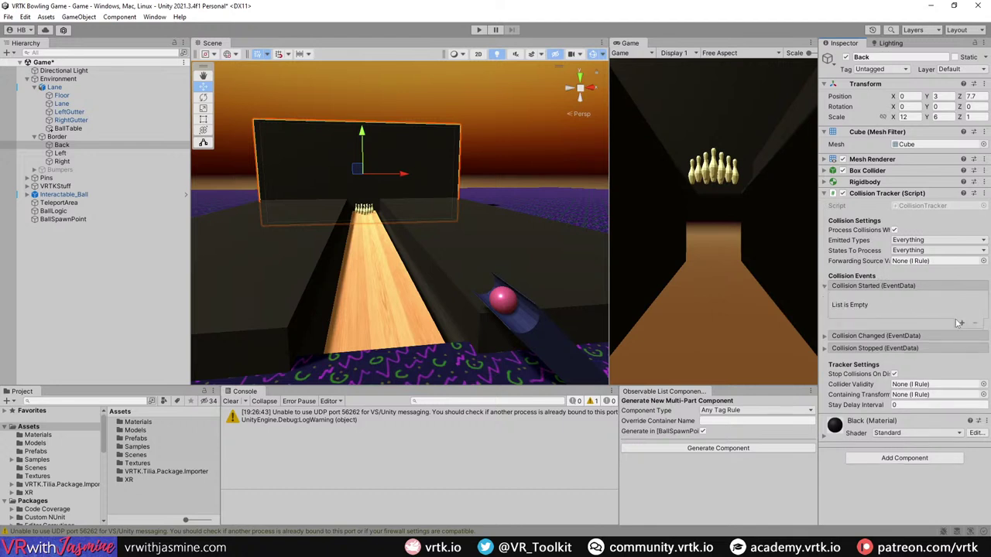
pyautogui.click(960, 323)
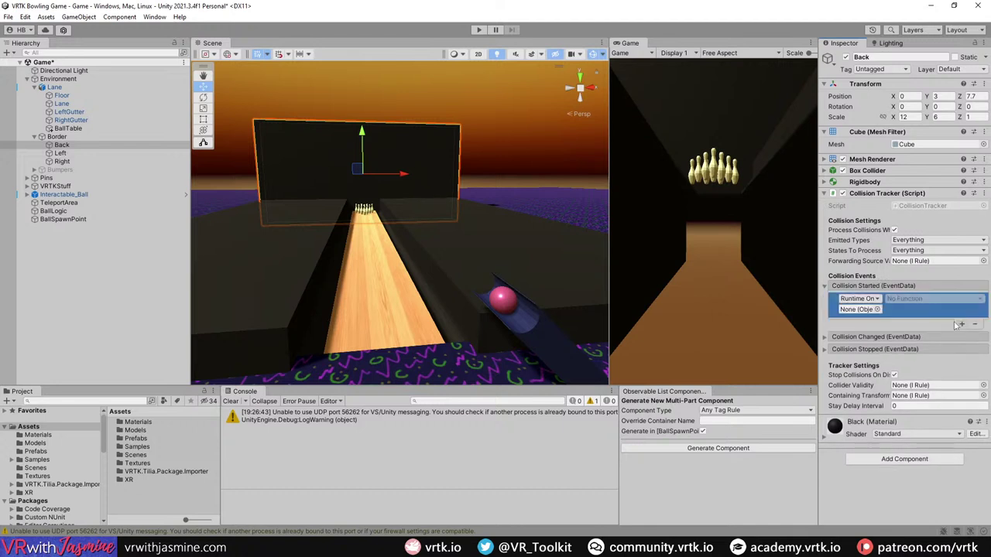
# Step: Make BallSpawnPoint a child of the BallLogic object
pyautogui.click(54, 220)
pyautogui.click(56, 212)
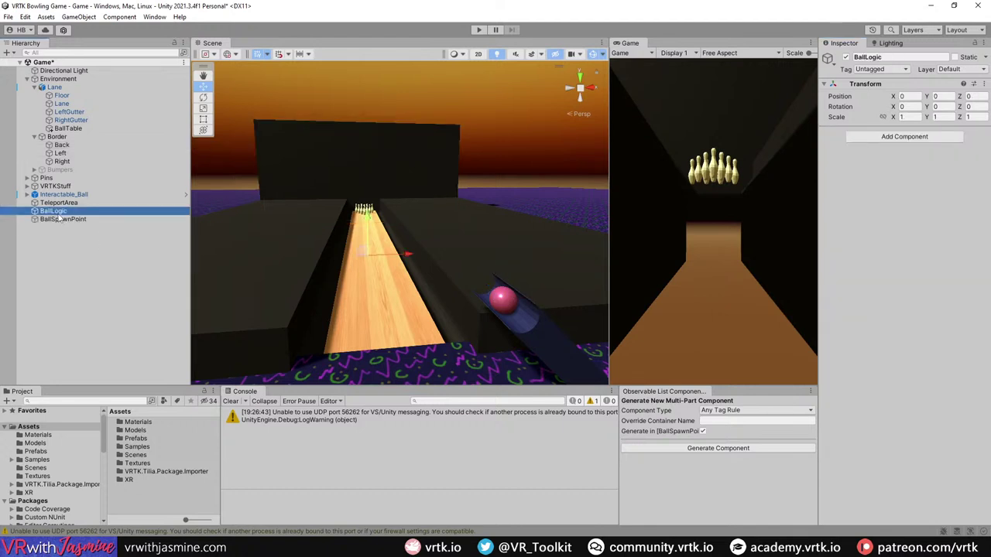
pyautogui.click(58, 220)
pyautogui.click(56, 211)
pyautogui.moveTo(52, 217); pyautogui.dragTo(66, 207)
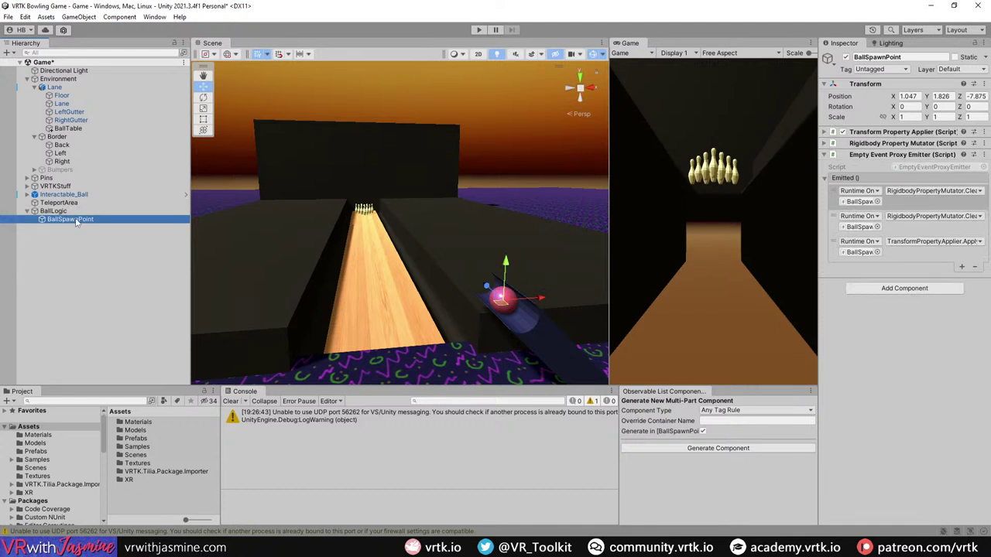
# Step: Assign BallSpawnPoint to the Back wall's Collision Started listener and have it call EmptyEventProxyEmitter.Receive
pyautogui.click(328, 166)
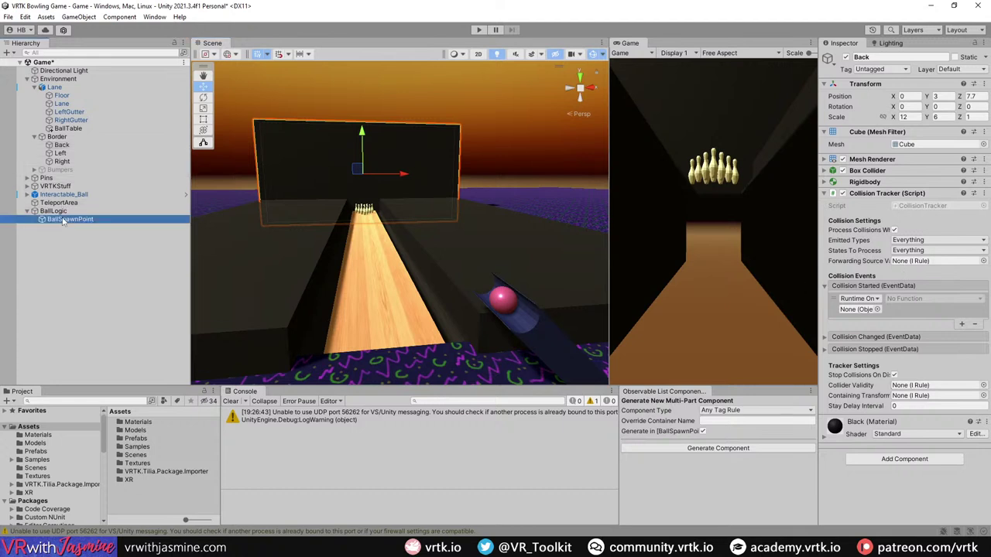
pyautogui.moveTo(69, 219); pyautogui.dragTo(859, 309)
pyautogui.click(915, 299)
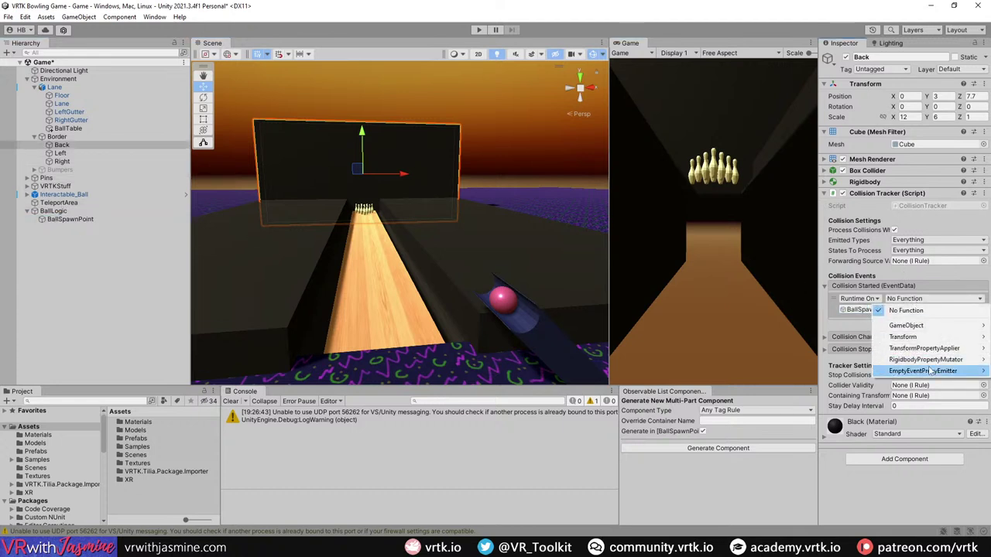
pyautogui.moveTo(929, 371)
pyautogui.click(774, 473)
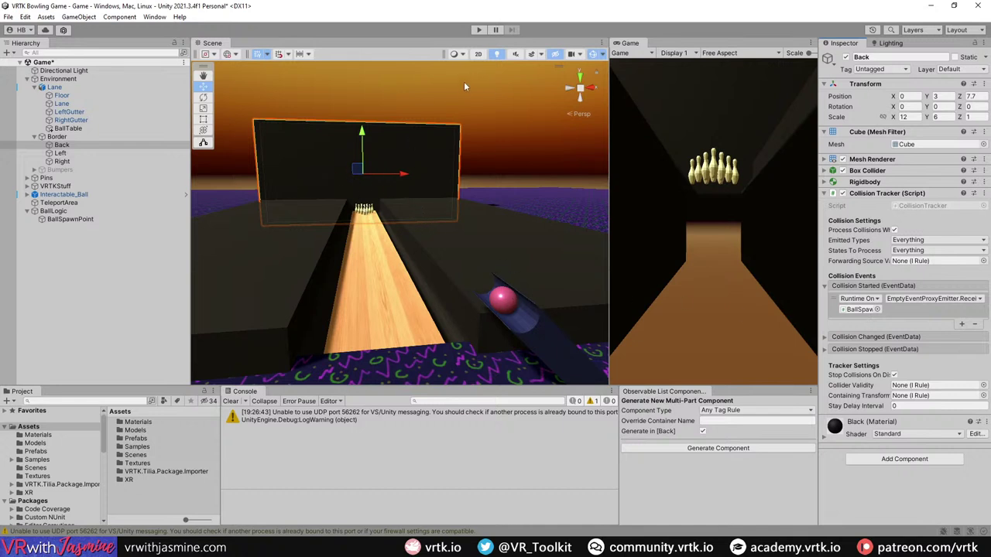
# Step: Create a new project tag named Ball
pyautogui.moveTo(383, 182); pyautogui.dragTo(329, 192, button='right')
pyautogui.moveTo(444, 225); pyautogui.dragTo(413, 251, button='right')
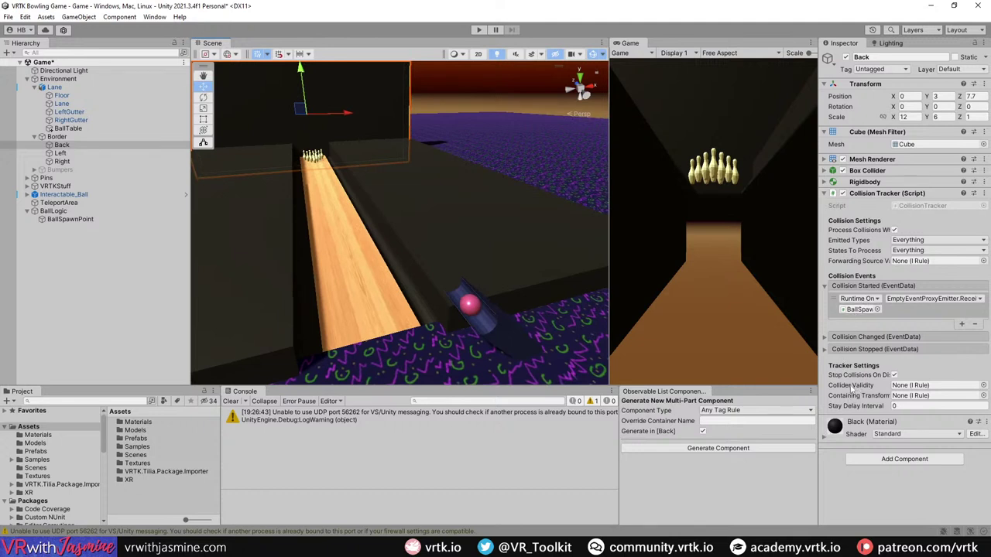
pyautogui.click(75, 195)
pyautogui.click(879, 69)
pyautogui.click(895, 175)
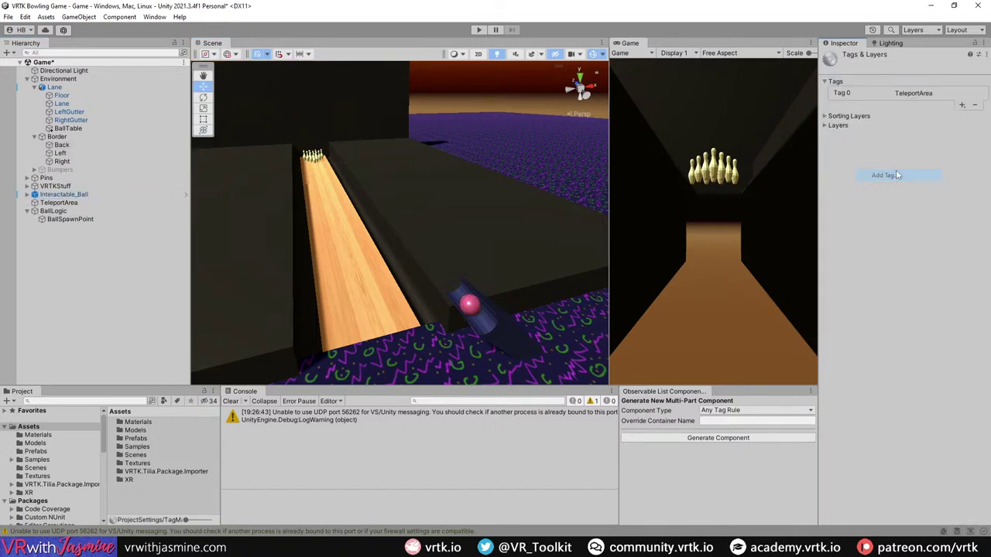
pyautogui.click(963, 105)
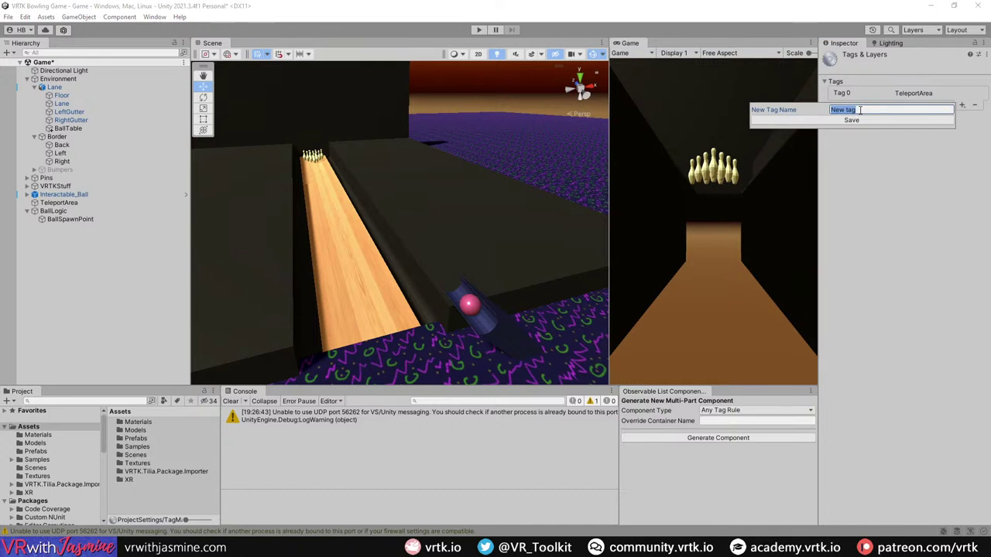
pyautogui.write('Ball')
pyautogui.click(862, 121)
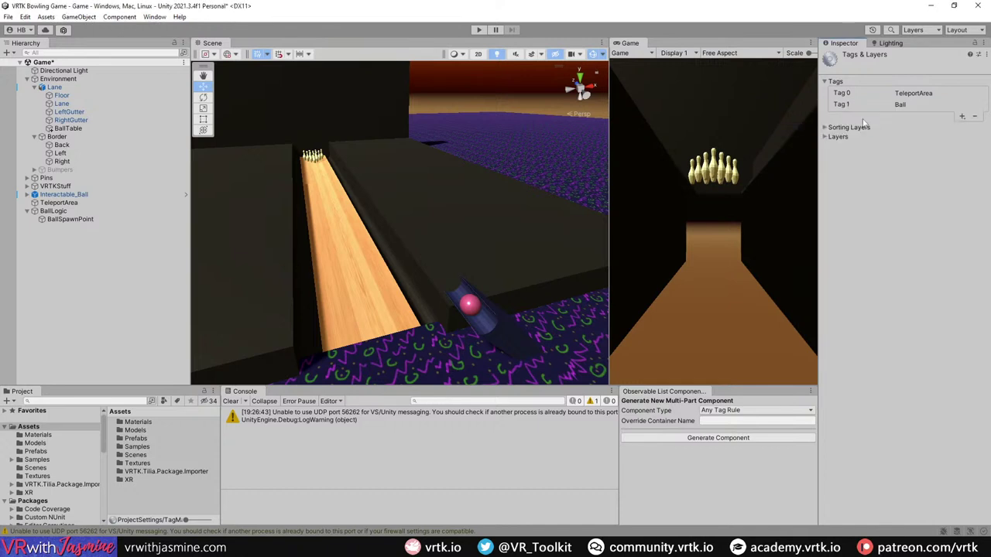
# Step: Assign the Ball tag to Interactable_Ball
pyautogui.click(97, 195)
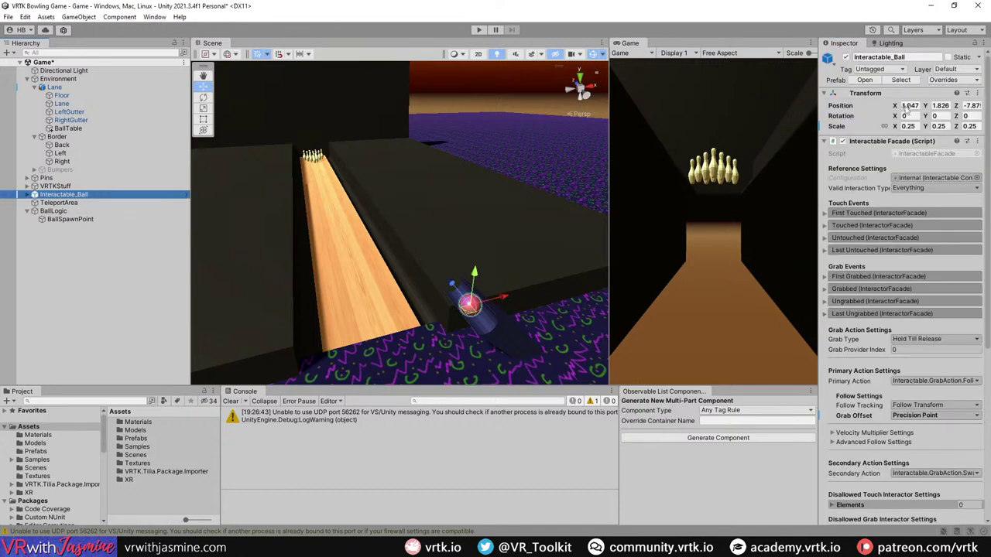
pyautogui.click(881, 68)
pyautogui.click(890, 172)
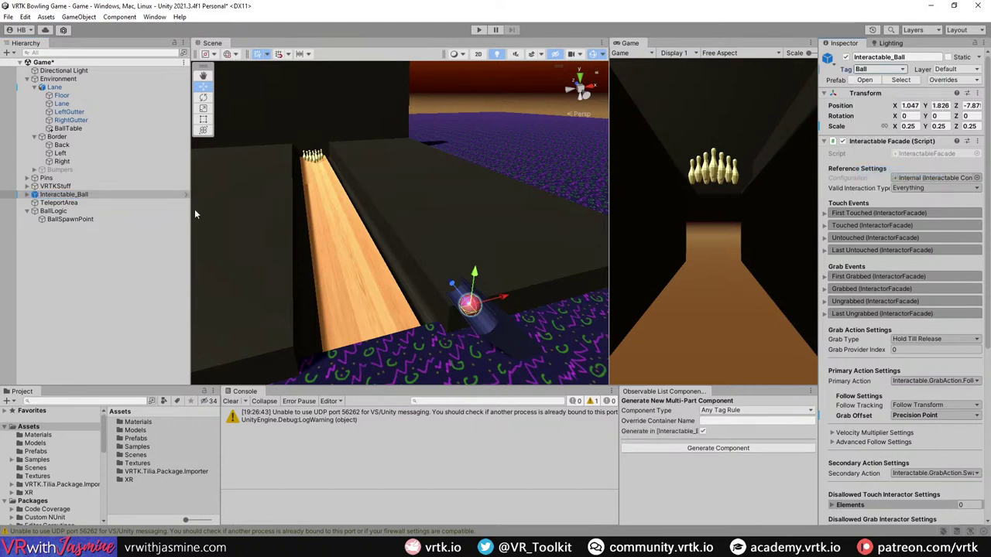
# Step: Generate an Any Tag Rule inside BallLogic, named BallColliderRule, with Ball as its only element
pyautogui.click(77, 212)
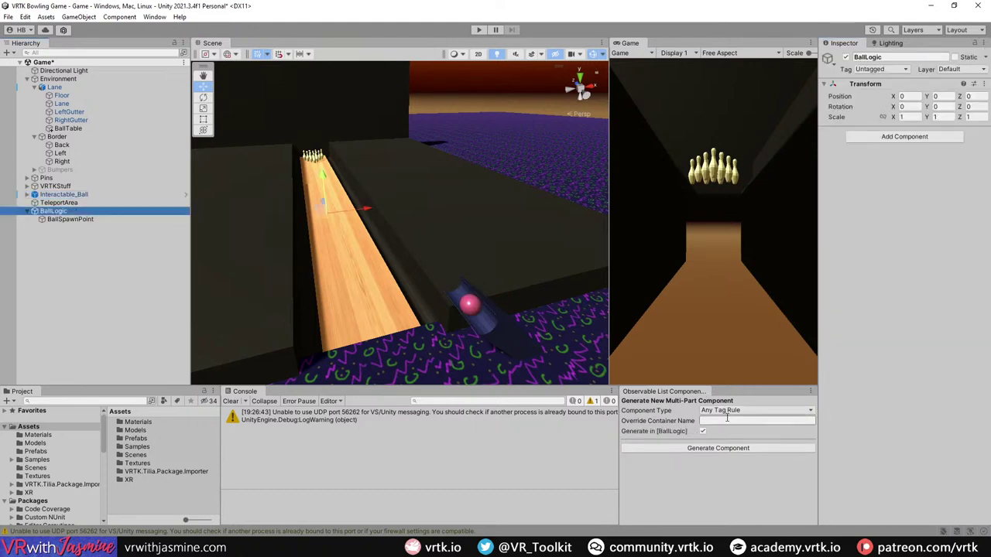
pyautogui.click(717, 449)
pyautogui.click(104, 227)
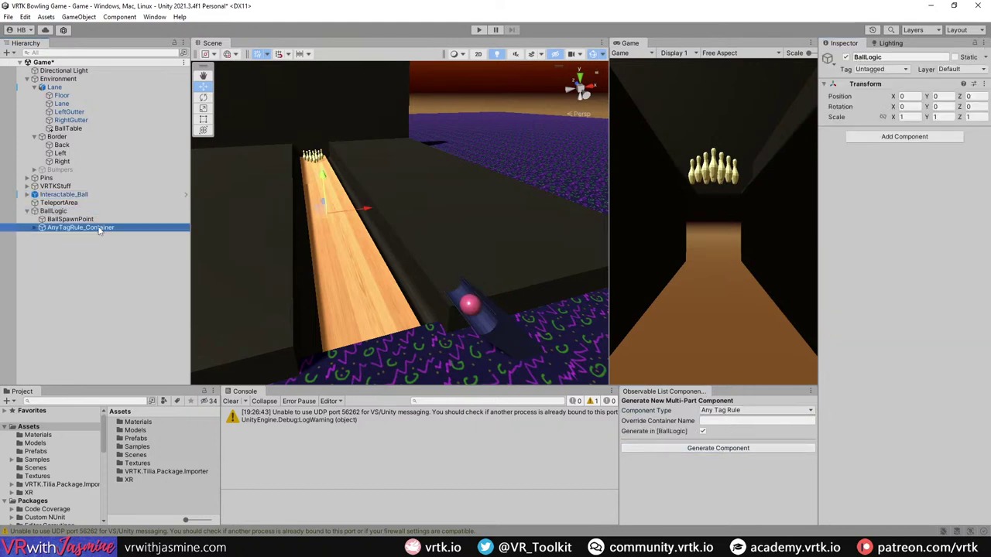
pyautogui.click(105, 227)
pyautogui.write('Ball')
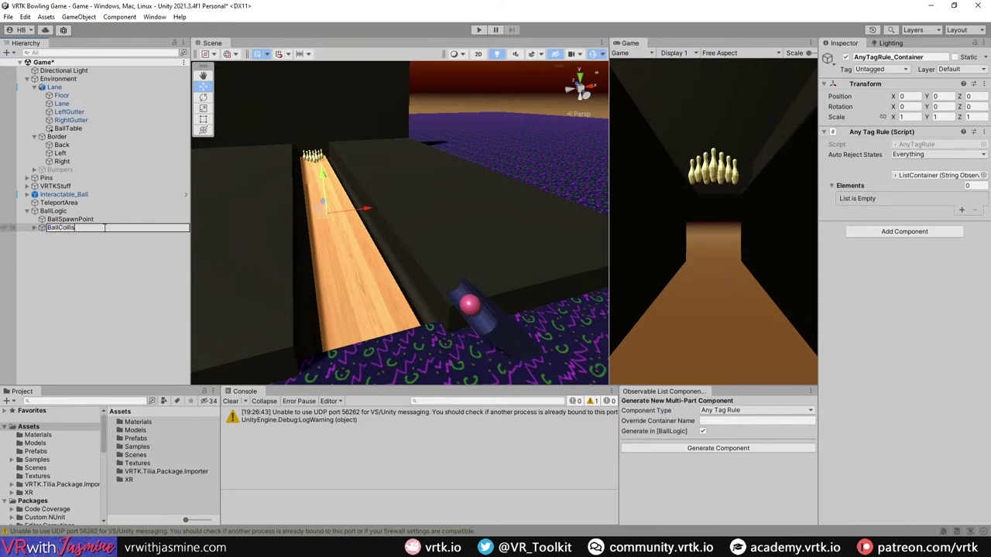
pyautogui.write('ColliderRule')
pyautogui.press('Return')
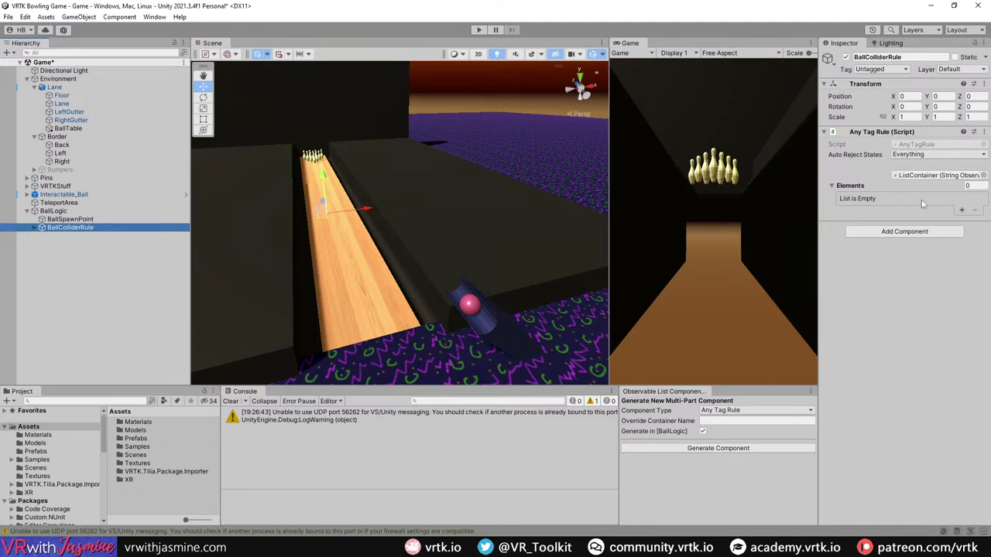
pyautogui.click(961, 209)
pyautogui.click(926, 199)
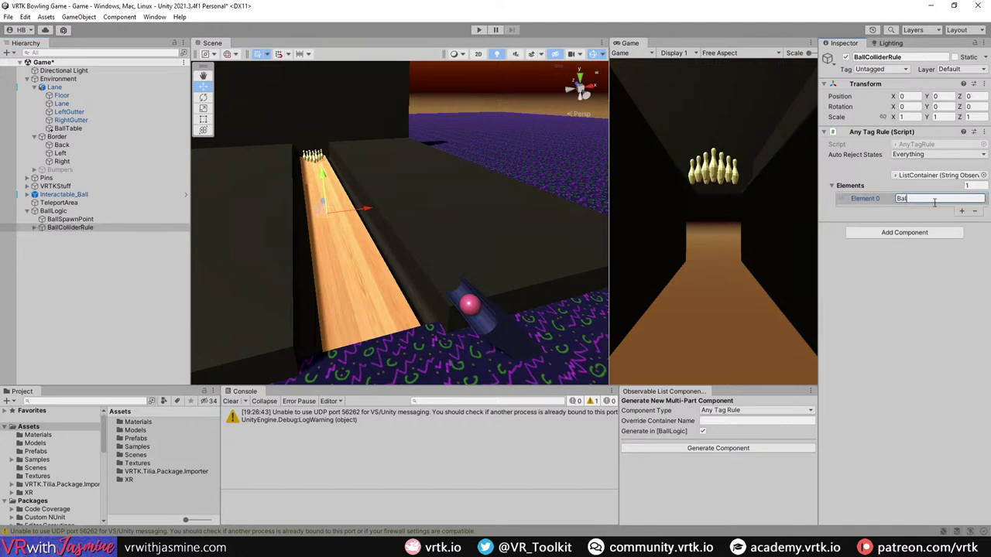
# Step: Set the Collider Validity of the Back wall's Collision Tracker to BallColliderRule
pyautogui.click(86, 212)
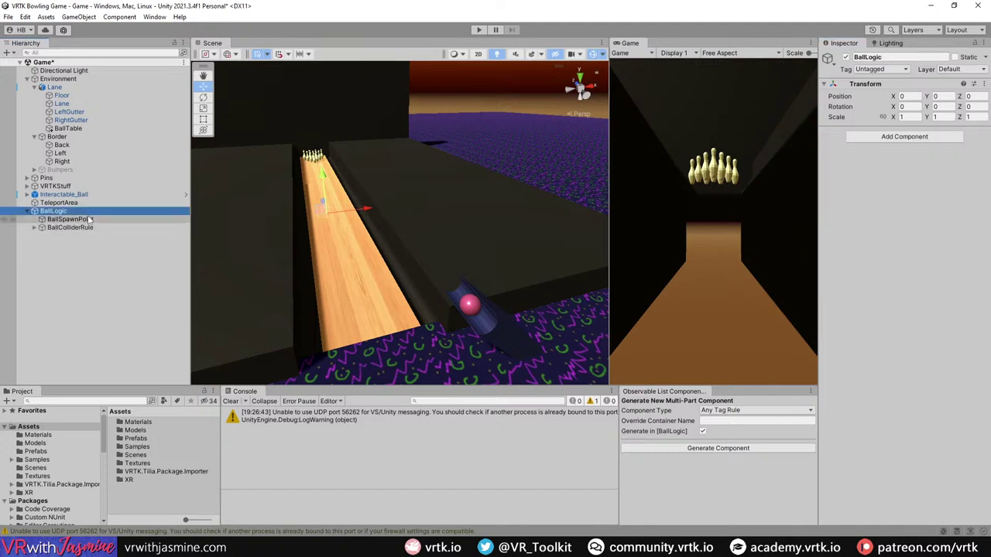
pyautogui.click(89, 220)
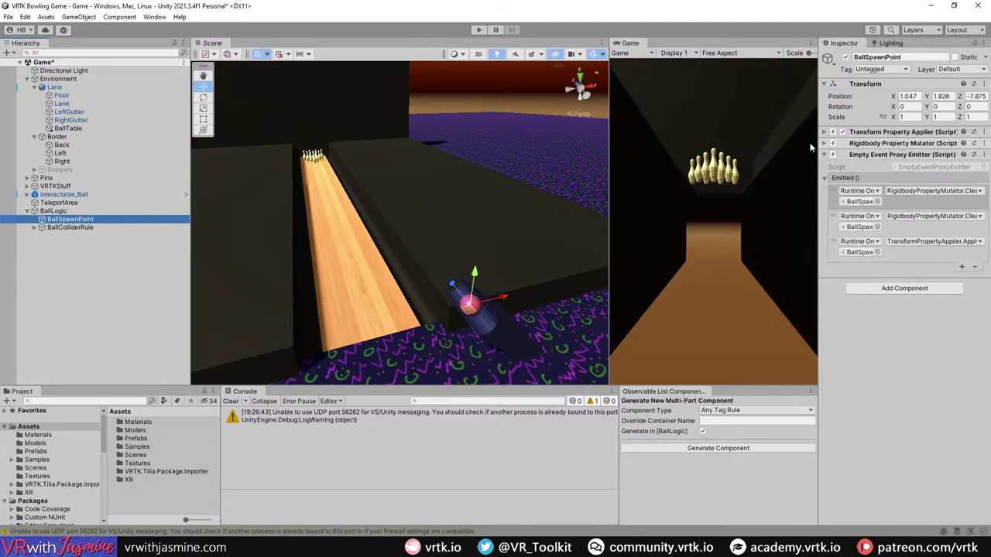
pyautogui.click(83, 221)
pyautogui.click(322, 112)
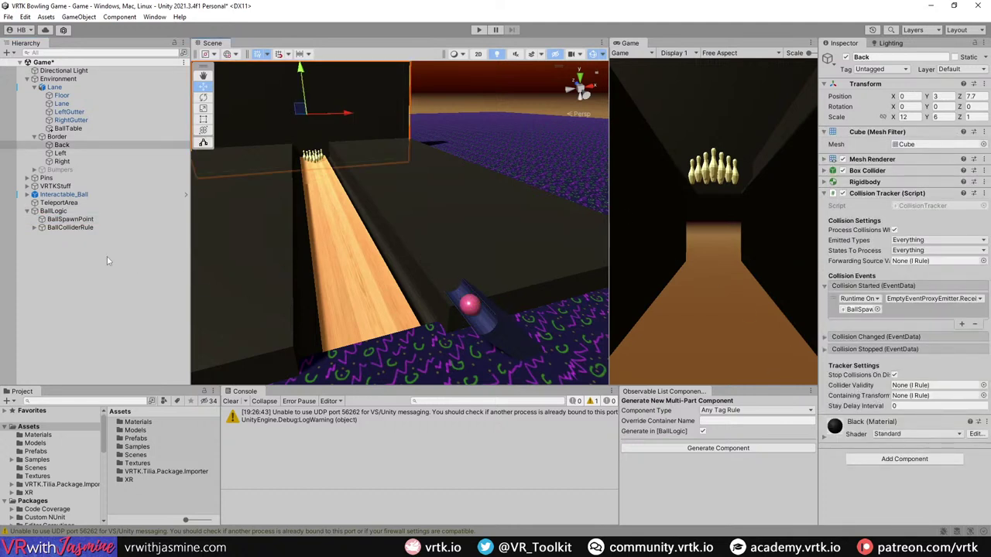
pyautogui.moveTo(872, 391); pyautogui.dragTo(925, 385)
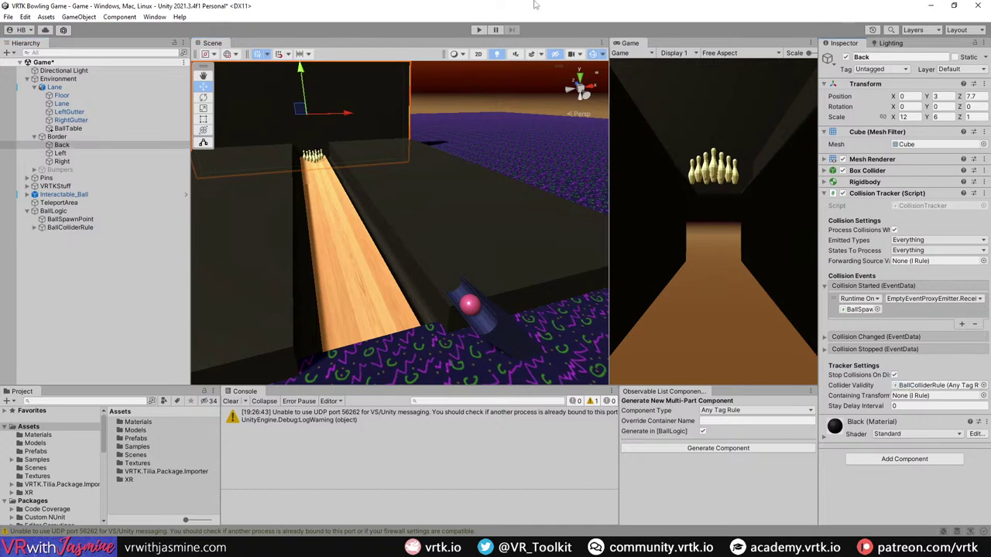
# Step: Run the game in Play mode to test the ball's return, and stop it again
pyautogui.click(480, 29)
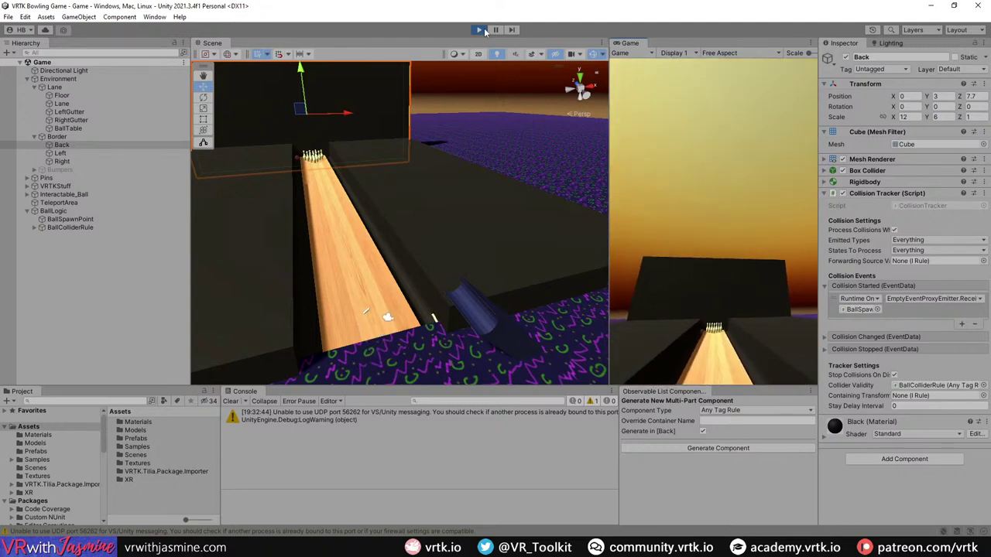
pyautogui.click(479, 30)
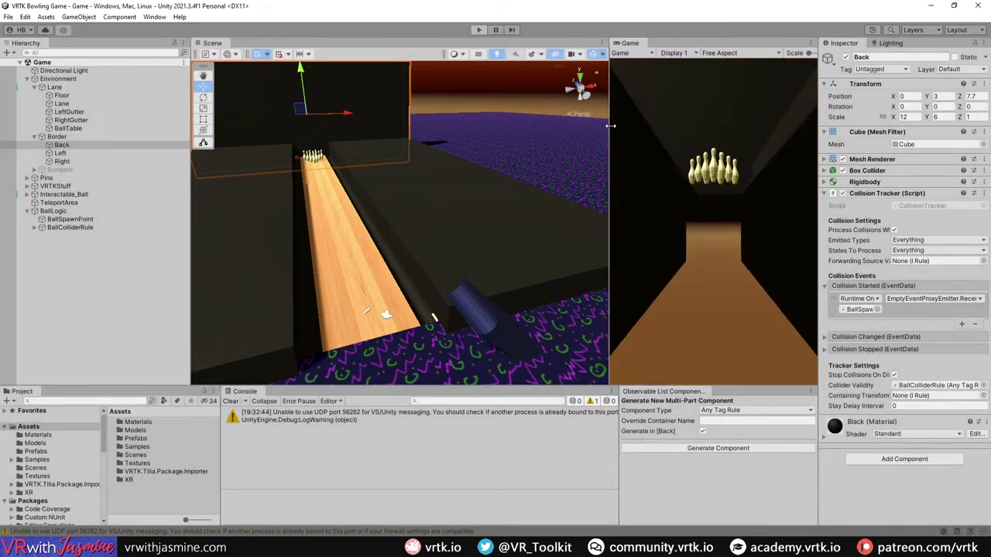
# Step: Reset the Collider Validity of the Back wall's Collision Tracker to None, and run the game in Play mode to test it
pyautogui.click(983, 385)
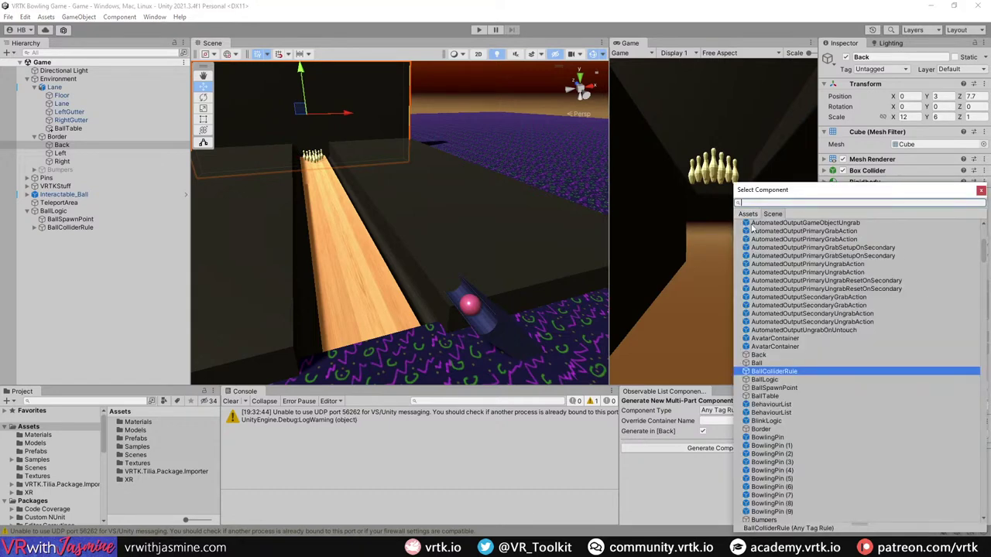
pyautogui.moveTo(983, 258); pyautogui.dragTo(969, 227)
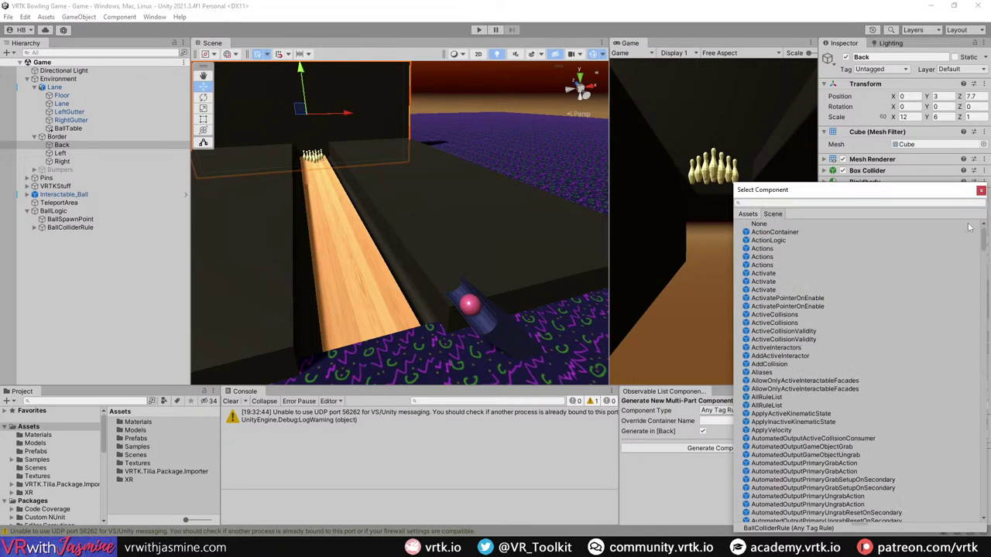
pyautogui.doubleClick(757, 224)
pyautogui.click(479, 29)
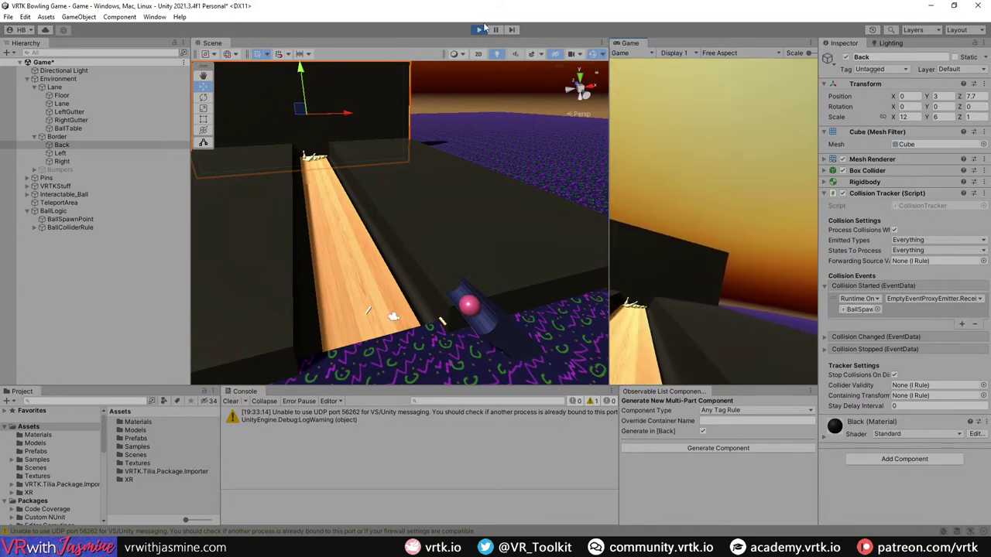
pyautogui.click(481, 29)
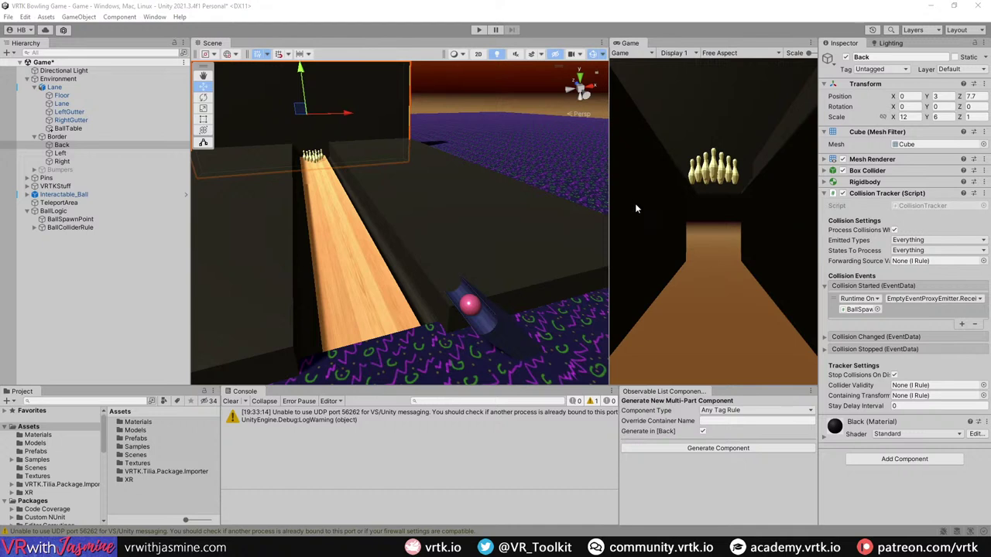
# Step: Create a folder named Scripts in the project's Assets
pyautogui.keyDown('alt'); pyautogui.moveTo(407, 222); pyautogui.dragTo(373, 199); pyautogui.keyUp('alt')
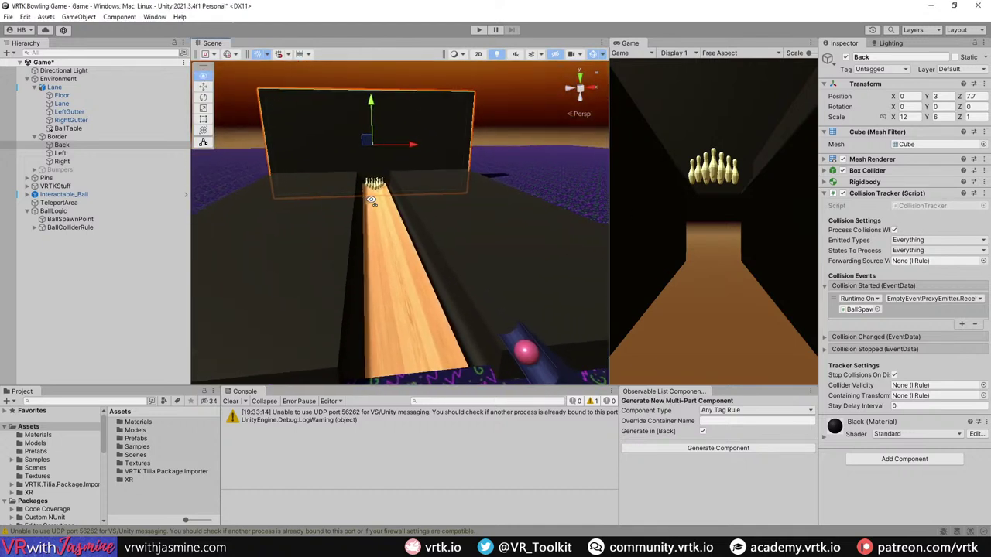
pyautogui.click(486, 133)
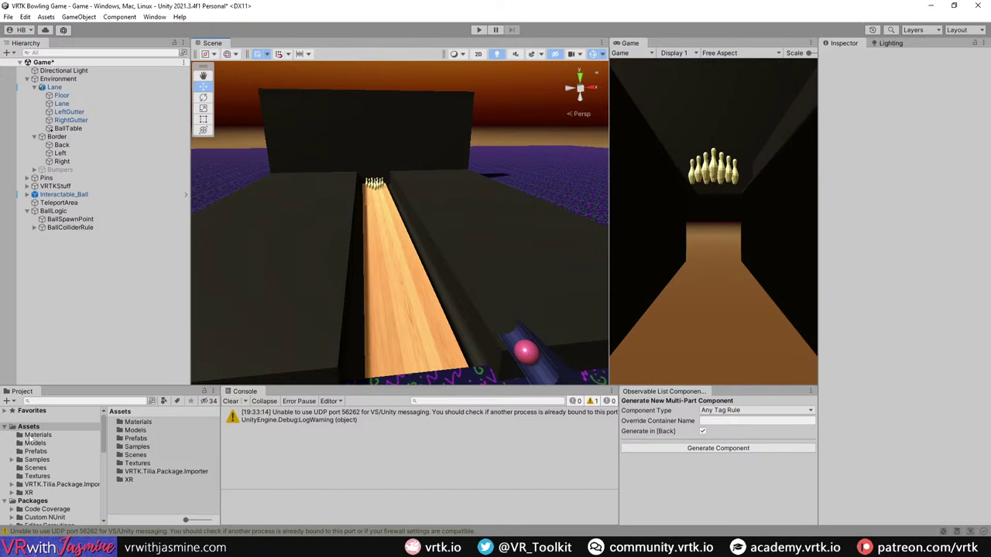
pyautogui.rightClick(134, 507)
pyautogui.moveTo(206, 229)
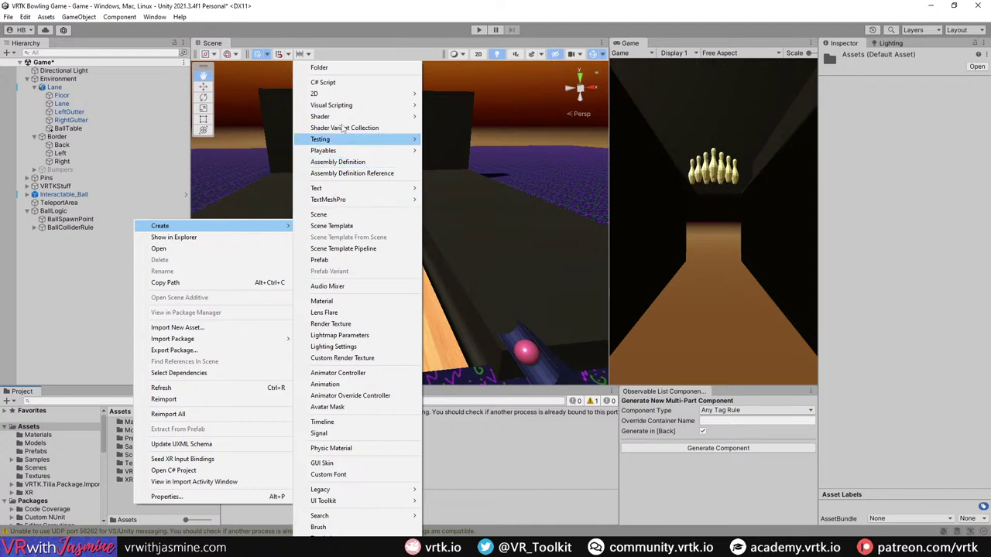
pyautogui.click(340, 68)
pyautogui.write('Scripts')
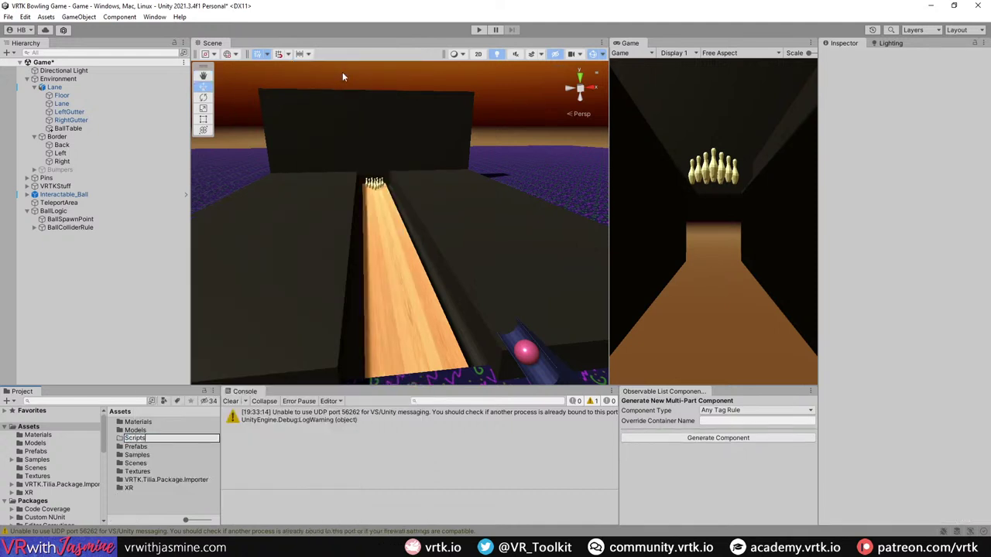
pyautogui.press('Return')
# Step: Create a C# script named Pin inside the Scripts folder
pyautogui.doubleClick(140, 463)
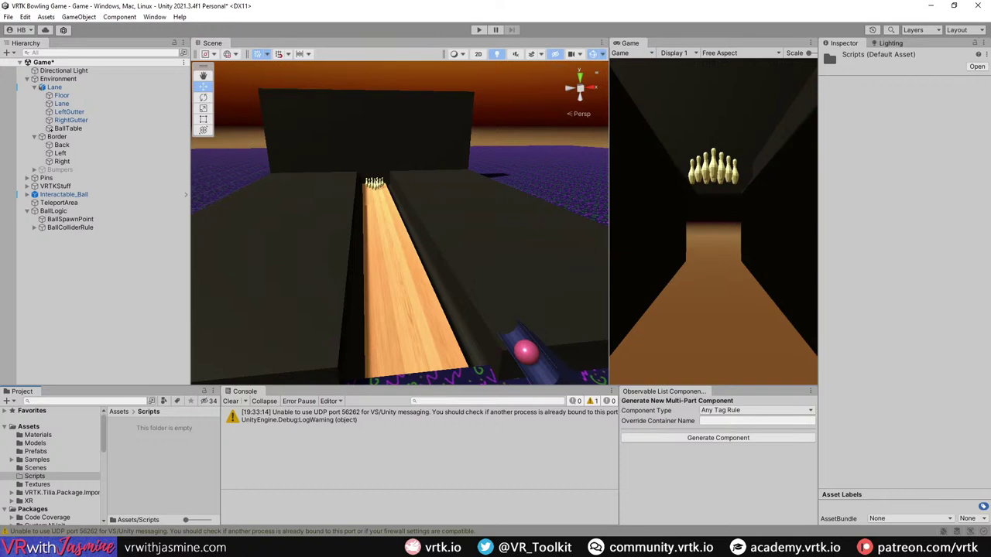
pyautogui.rightClick(156, 459)
pyautogui.moveTo(241, 182)
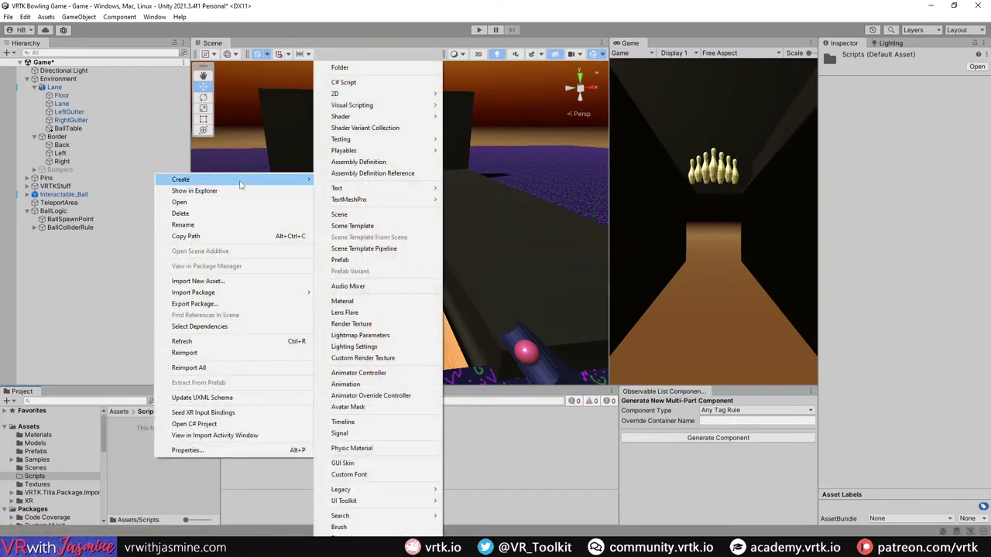
pyautogui.click(384, 82)
pyautogui.write('Pin')
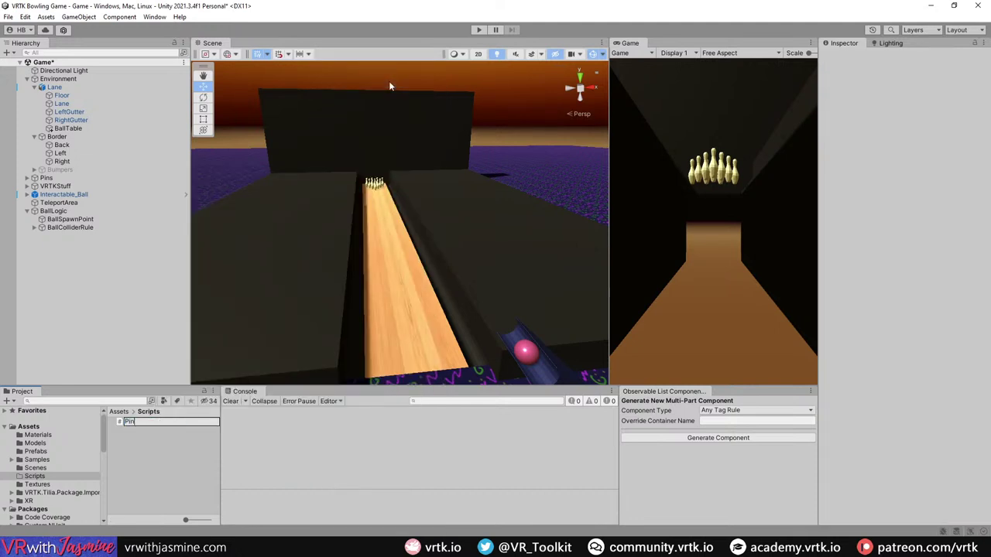
pyautogui.press('Return')
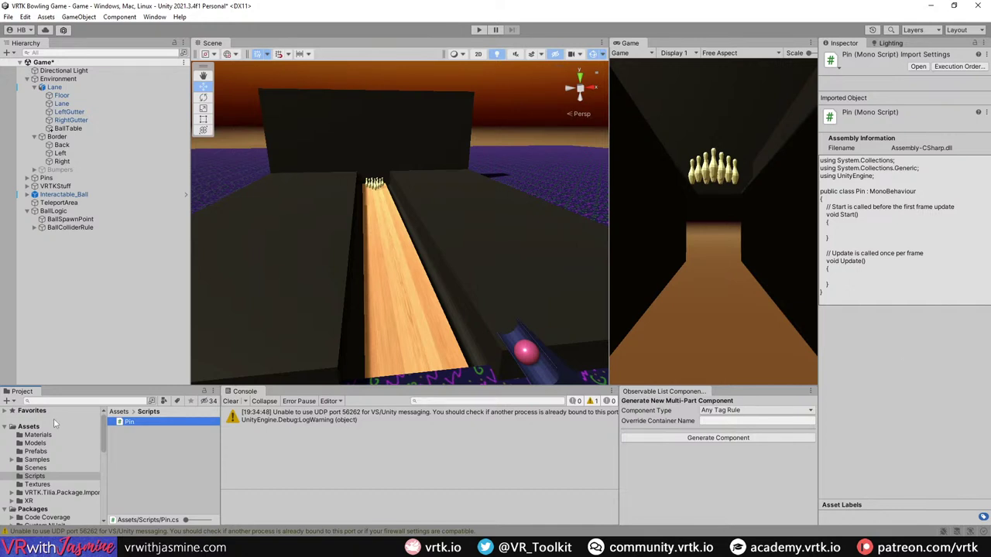
# Step: Open the Pin script for editing, remove its Start and Update methods and both System.Collections using lines, and save it
pyautogui.doubleClick(130, 423)
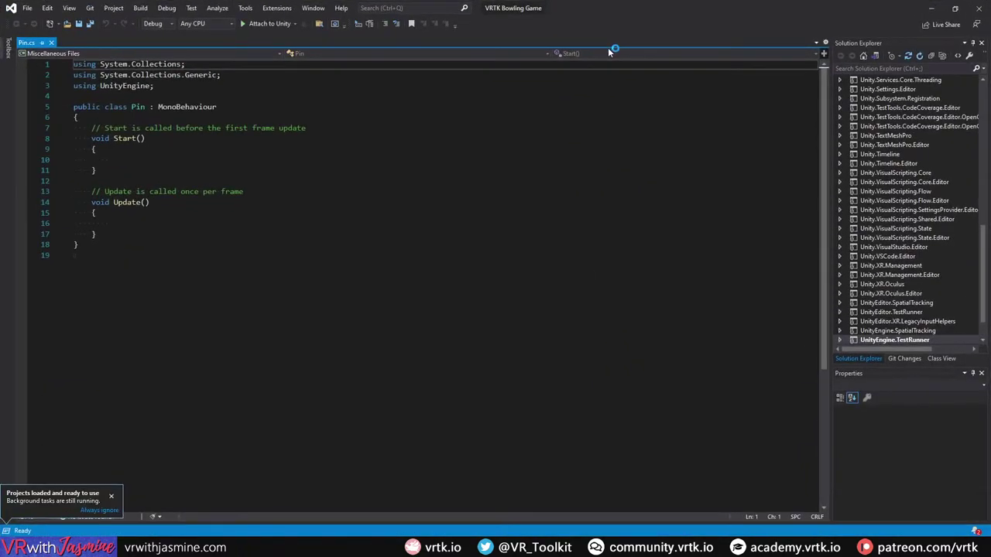
pyautogui.moveTo(97, 234); pyautogui.dragTo(73, 128)
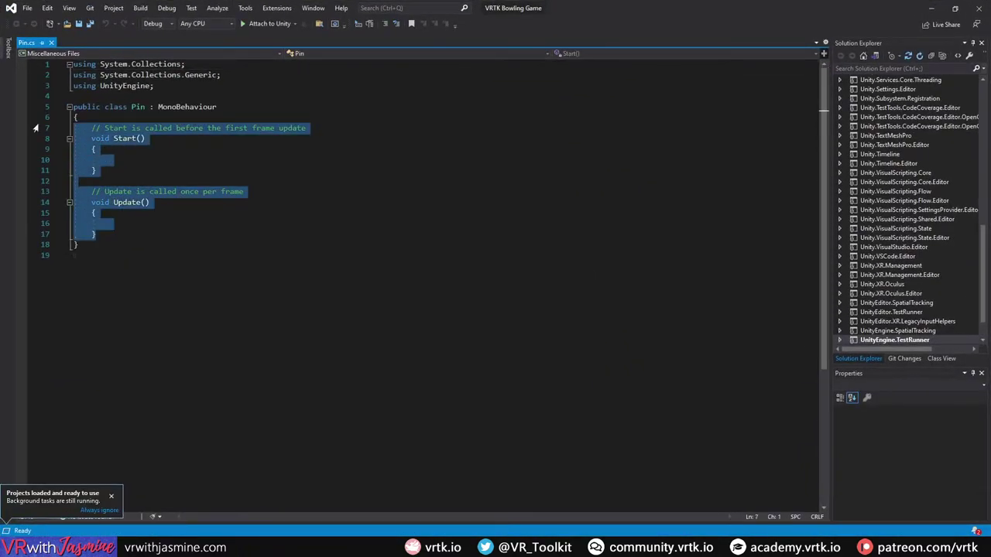
pyautogui.press('Delete')
pyautogui.moveTo(222, 75); pyautogui.dragTo(73, 64)
pyautogui.press('Delete')
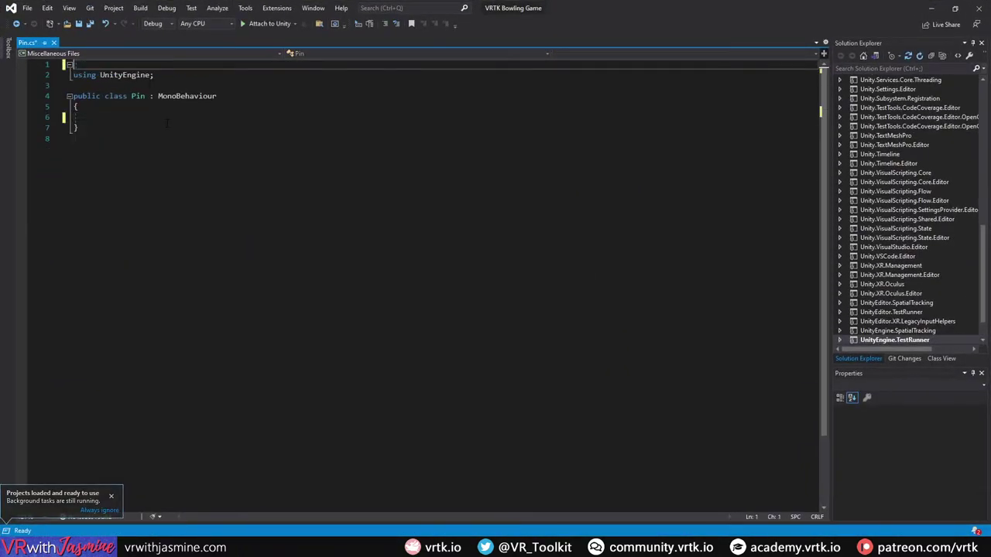
pyautogui.press('Delete')
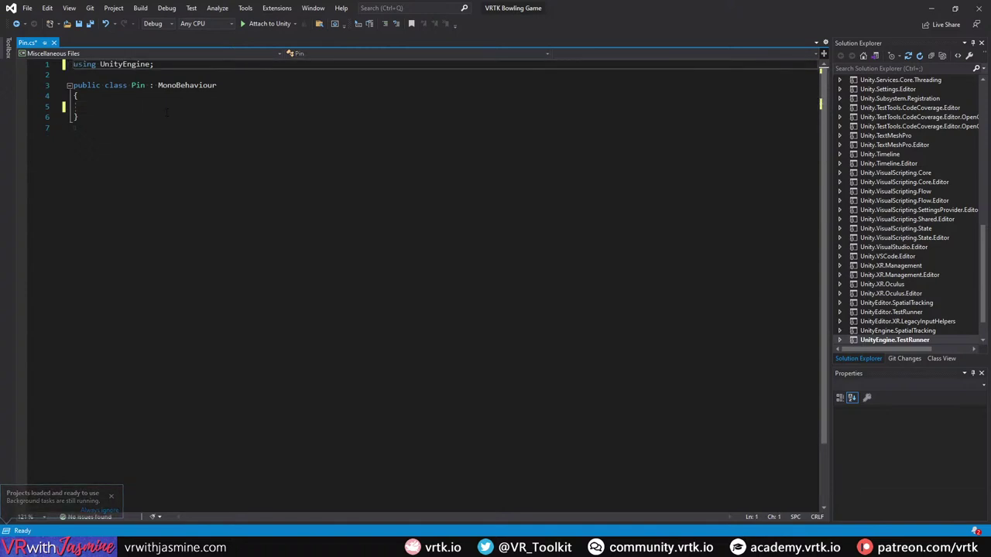
pyautogui.click(92, 106)
pyautogui.hotkey('ctrl', 's')
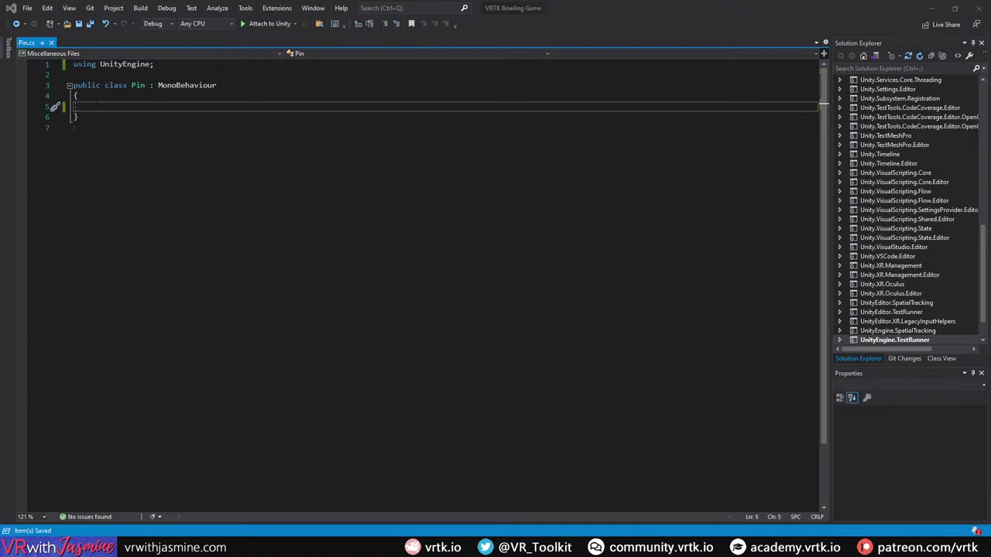
# Step: Declare public fields pinFallThreshold = 0.02f, toppleLife = 3f and int tries = 10, plus private Quaternion defaultRotation and int currentTries, in the Pin class
pyautogui.write('public float pinFallThreshold = 0.02f; public float toppleLife = 3f; public int tries = 10;')
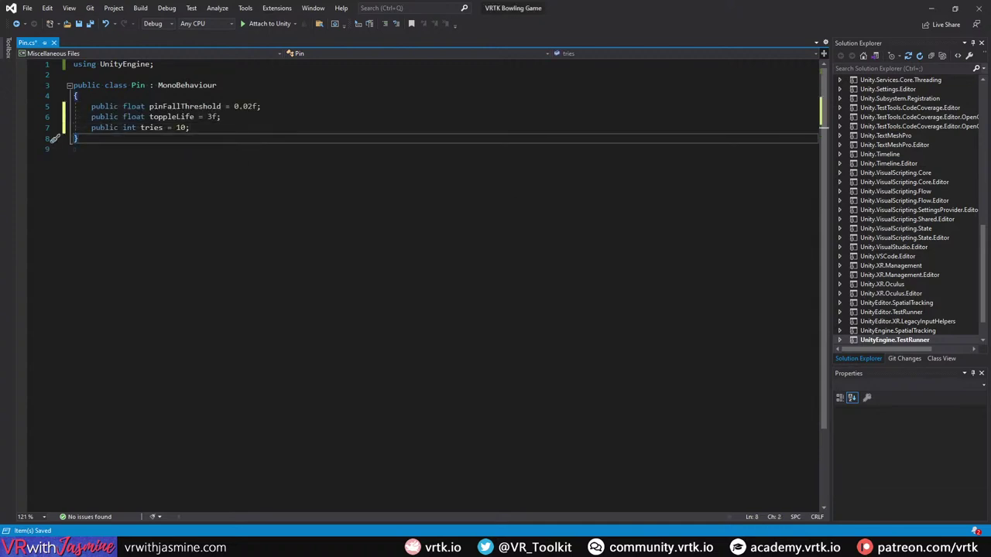
pyautogui.hotkey('alt', 'Tab')
pyautogui.click(293, 127)
pyautogui.write('private Quaternion defaultRotation; private int currentTries;')
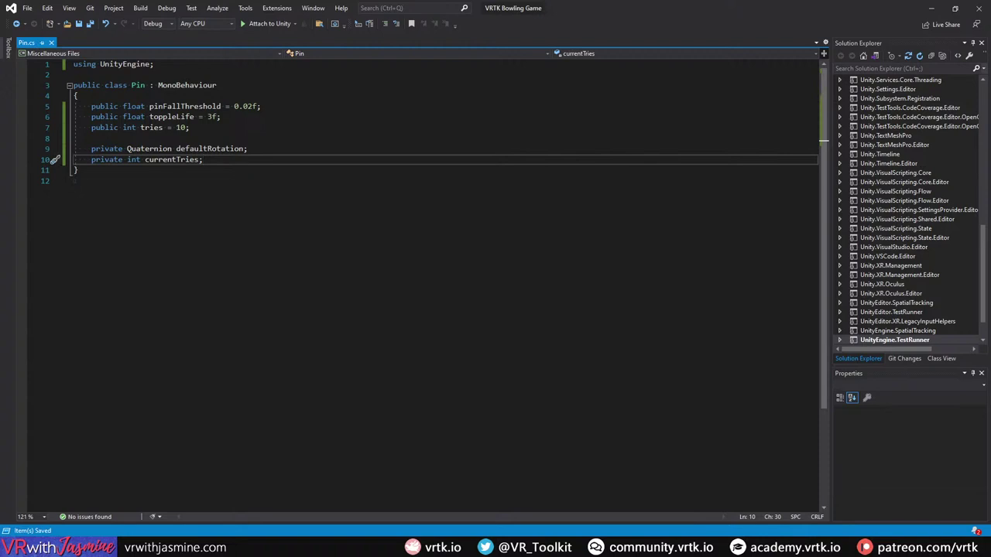
# Step: Add a protected Awake method below the fields that stores transform.localRotation in defaultRotation, and save the script
pyautogui.hotkey('alt', 'Tab')
pyautogui.click(248, 149)
pyautogui.click(202, 159)
pyautogui.write('protected void Awake() {     defaultRotation = transform.localRotation; }')
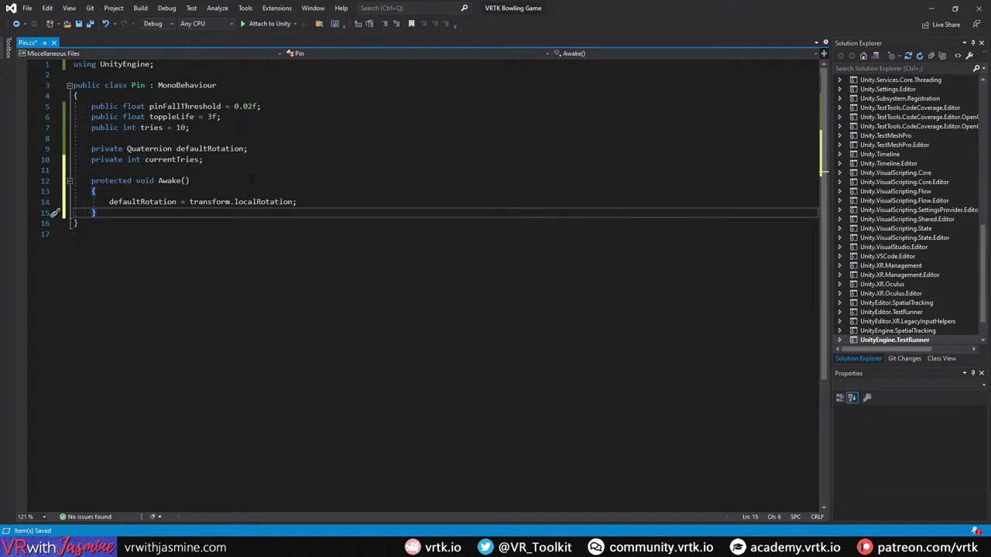
pyautogui.click(189, 180)
pyautogui.hotkey('ctrl', 's')
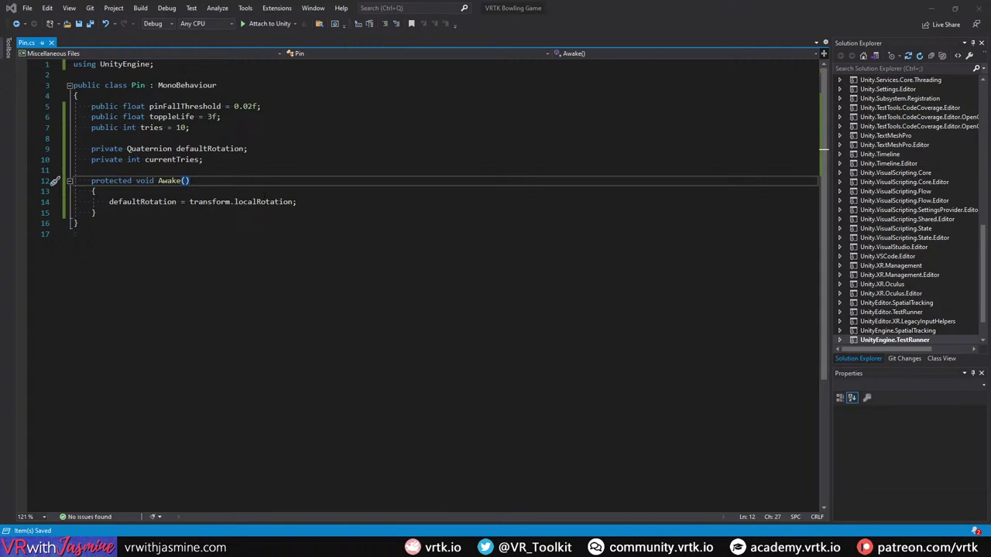
# Step: Add a public CheckTopple method after Awake that calls CancelToppleCheck() and CheckRotation(), followed by InvokeRepeating("CheckRotation", 0f, 1f)
pyautogui.click(147, 219)
pyautogui.press('Return')
pyautogui.press('Return')
pyautogui.write('public void CheckTopple() {     CancelToppleCheck();     CheckRotation();     InvokeRepeating("CheckRotation", 0f, 1f); }')
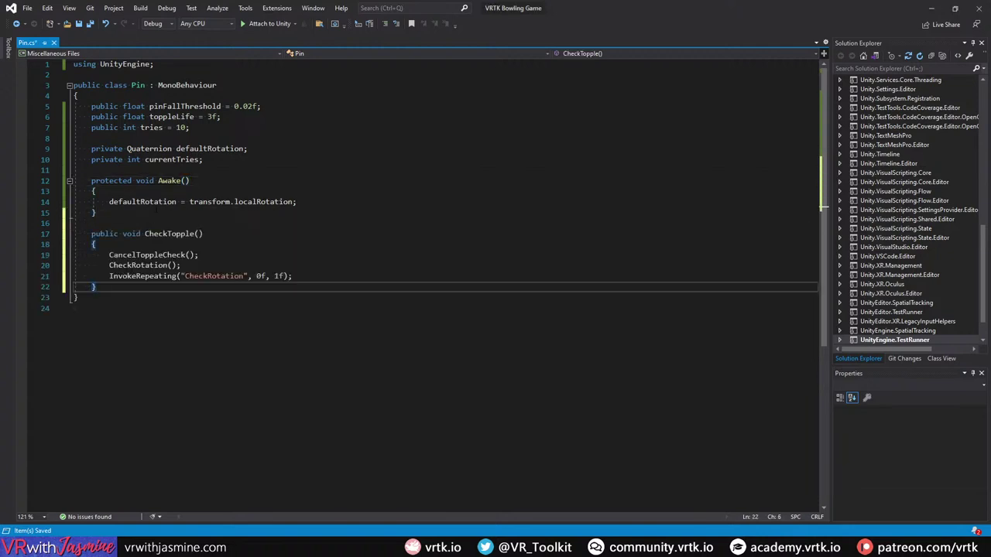
pyautogui.click(96, 212)
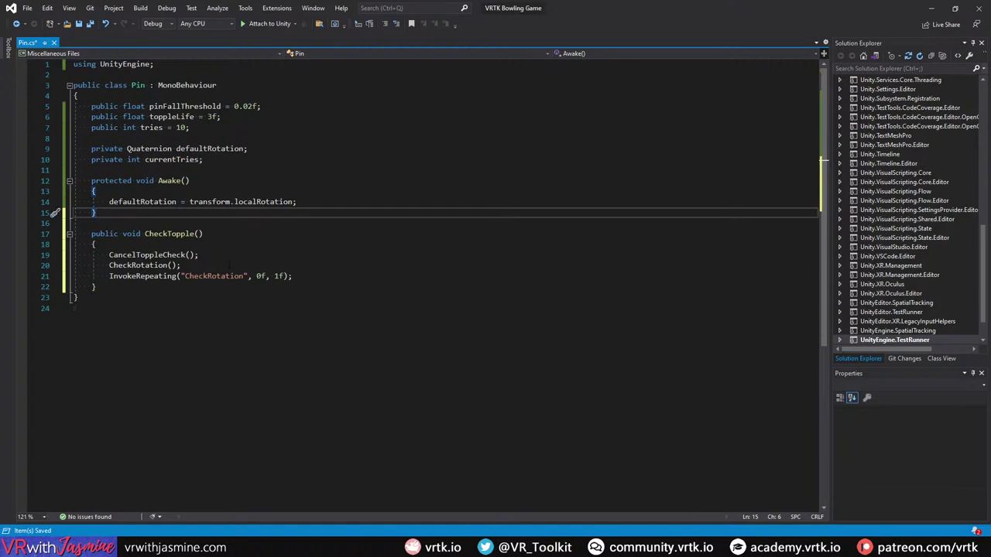
# Step: Add a public CancelToppleCheck method that sets currentTries to 0 and cancels the CheckRotation and HidePin invokes
pyautogui.hotkey('alt', 'Tab')
pyautogui.click(179, 291)
pyautogui.write('public void CancelToppleCheck() { currentTries = 0; CancelInvoke("CheckRotation"); CancelInvoke("HidePin"); }')
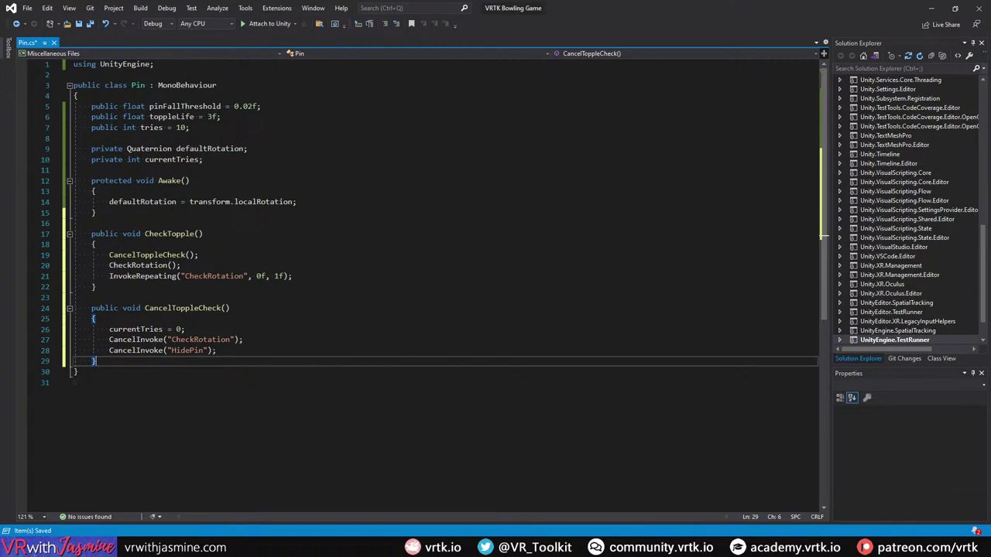
# Step: Add a protected HidePin method that calls gameObject.SetActive(false)
pyautogui.hotkey('alt', 'Tab')
pyautogui.hotkey('alt', 'Tab')
pyautogui.write('protected void HidePin() { gameObject.SetActive(false); }')
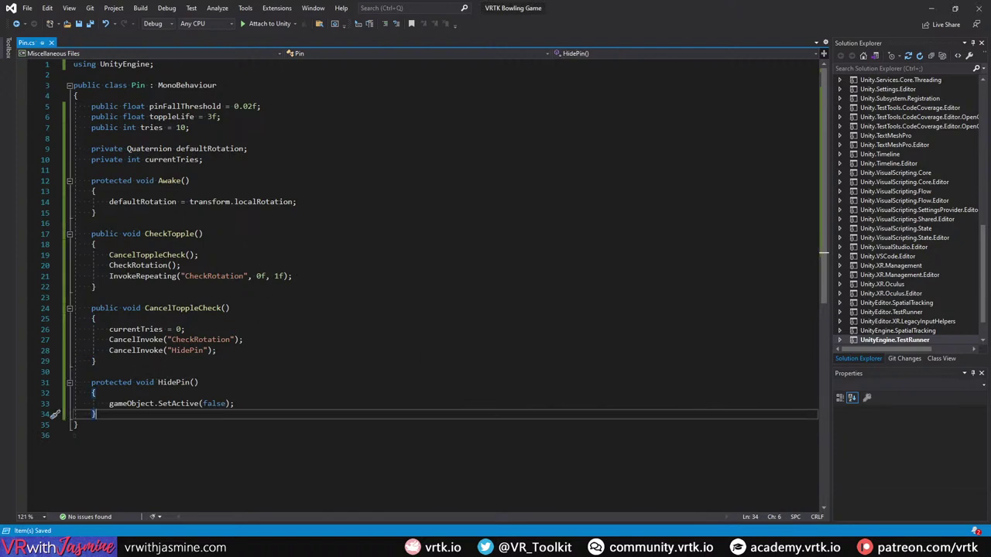
# Step: Add a CheckRotation method that increments currentTries, invokes HidePin after toppleLife if rotation exceeds pinFallThreshold, else calls CancelToppleCheck once currentTries > tries; save the script
pyautogui.hotkey('alt', 'Tab')
pyautogui.click(353, 403)
pyautogui.press('Return')
pyautogui.hotkey('ctrl', 'z')
pyautogui.press('Down')
pyautogui.press('Return')
pyautogui.press('Return')
pyautogui.write('protected void CheckRotation() {     currentTries++;     if (!Mathf.Abs(Quaternion.Dot(defaultRotation, transform.localRotation)).ApproxEquals(1f, pinFallThreshold))     {         Invoke("HidePin", toppleLife);     }     else     {         if (currentTries > tries)         {             CancelToppleCheck();         }     } }')
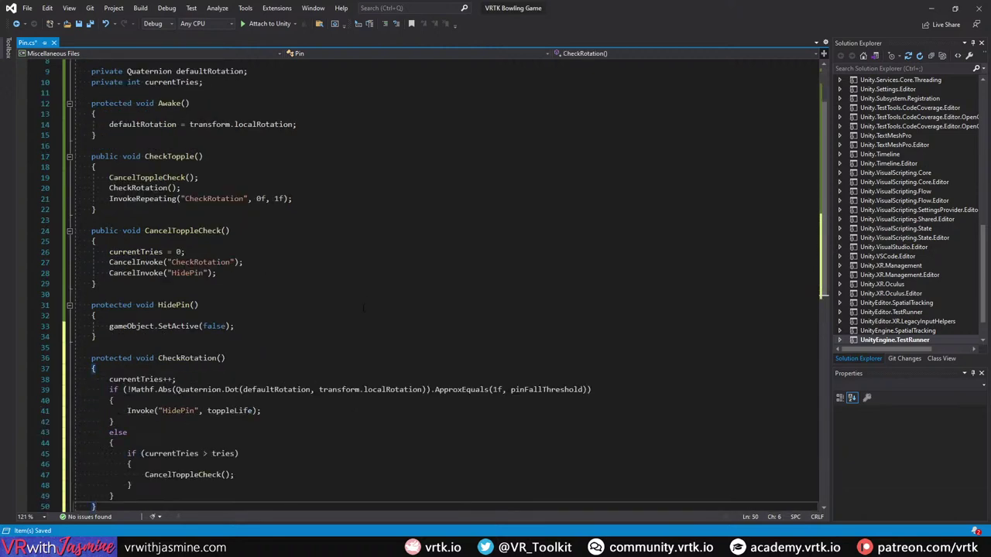
pyautogui.click(363, 315)
pyautogui.scroll(-2, 363, 308)
pyautogui.hotkey('ctrl', 's')
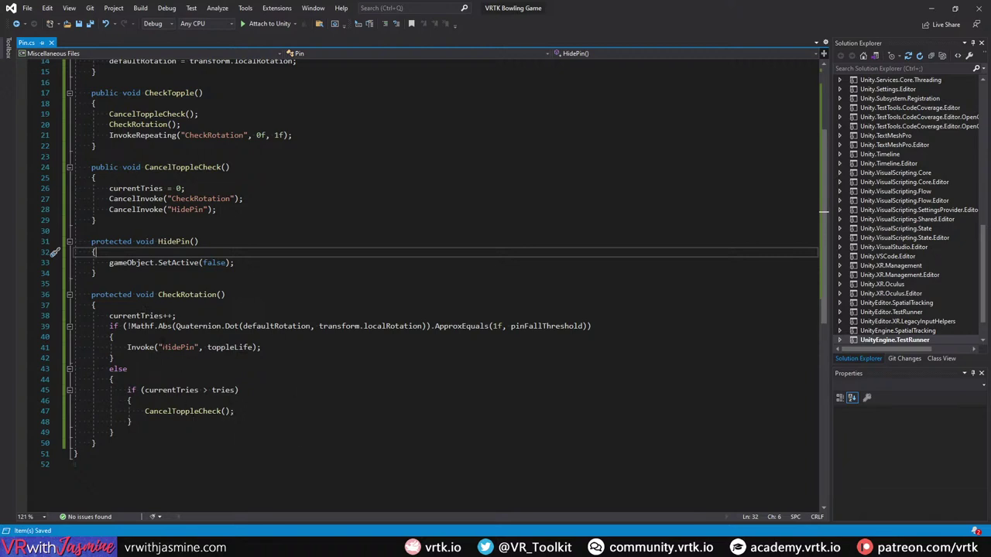
# Step: Review the Pin script, and switch to the browser to view its explanation in the 02.ExpandingTheVRBowlingGame tutorial of the VRTK.Tutorials.VRBowling GitHub repository
pyautogui.scroll(1, 437, 345)
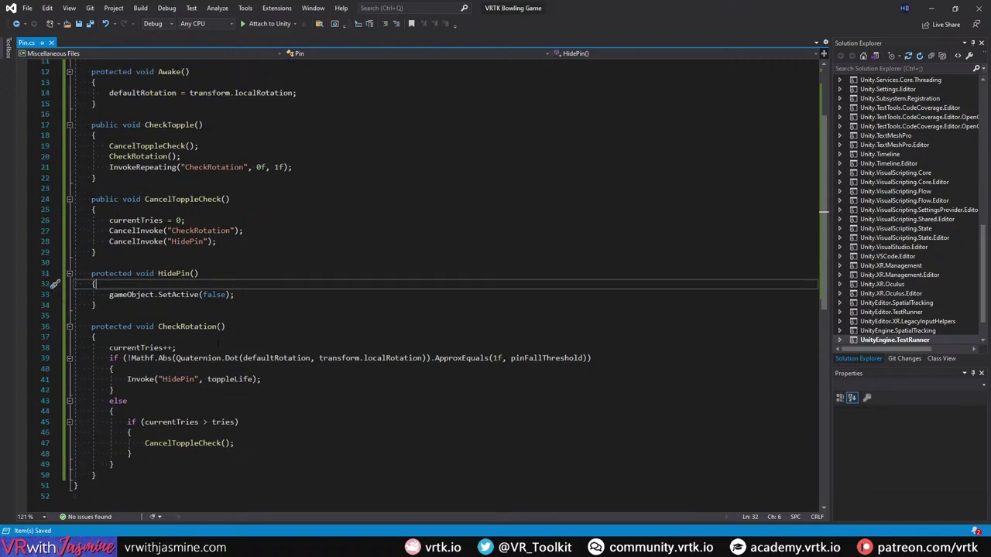
pyautogui.scroll(3, 436, 345)
pyautogui.scroll(-1, 433, 286)
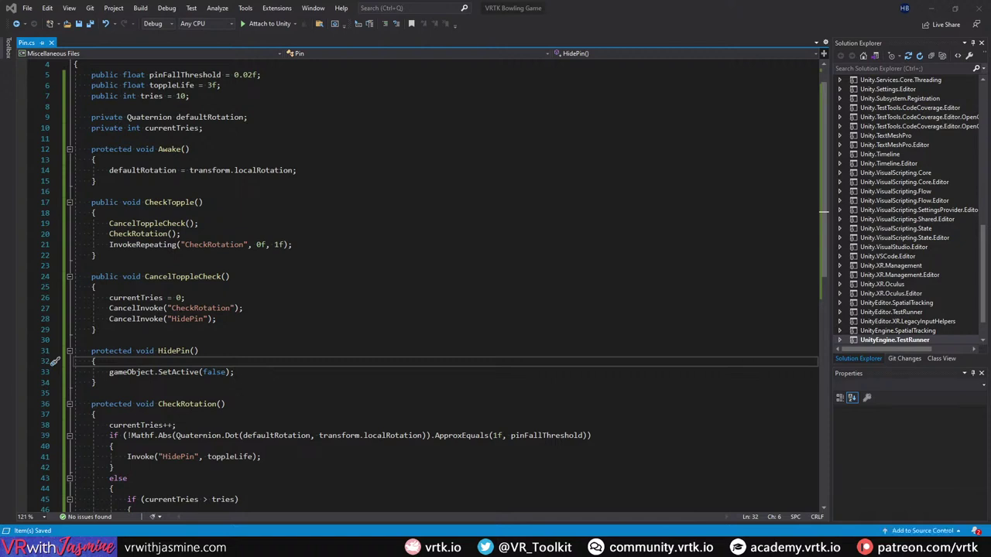
pyautogui.hotkey('alt', 'Tab')
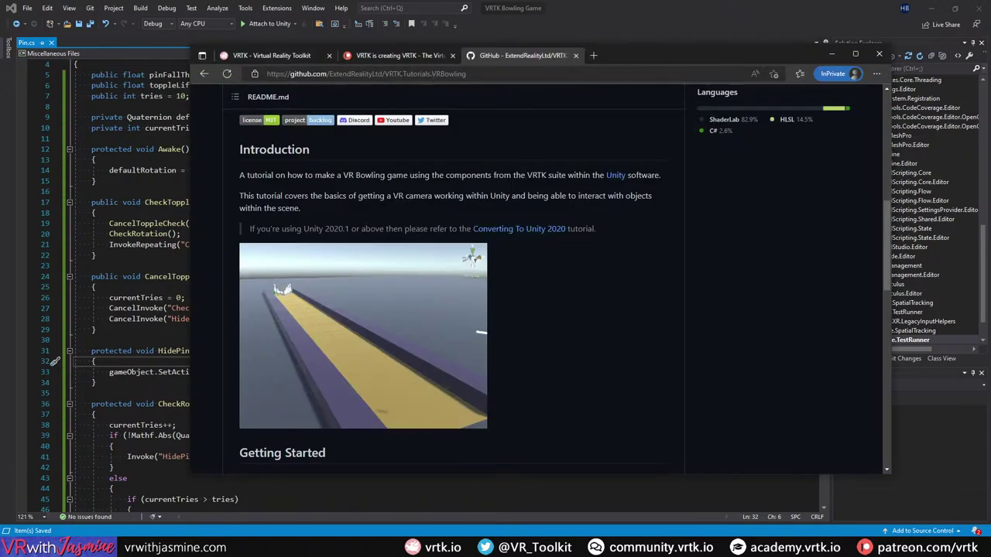
pyautogui.scroll(1, 553, 256)
pyautogui.scroll(3, 509, 291)
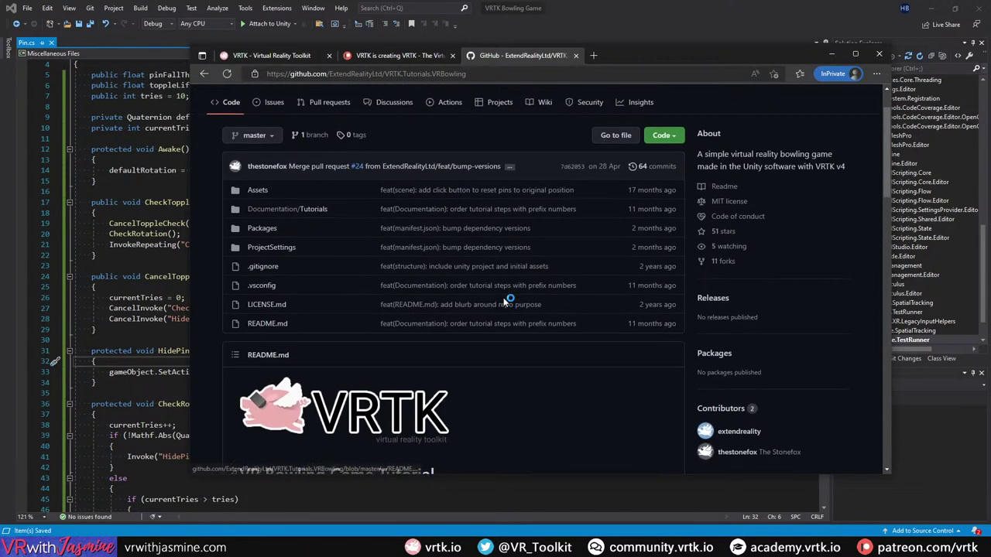
pyautogui.click(302, 215)
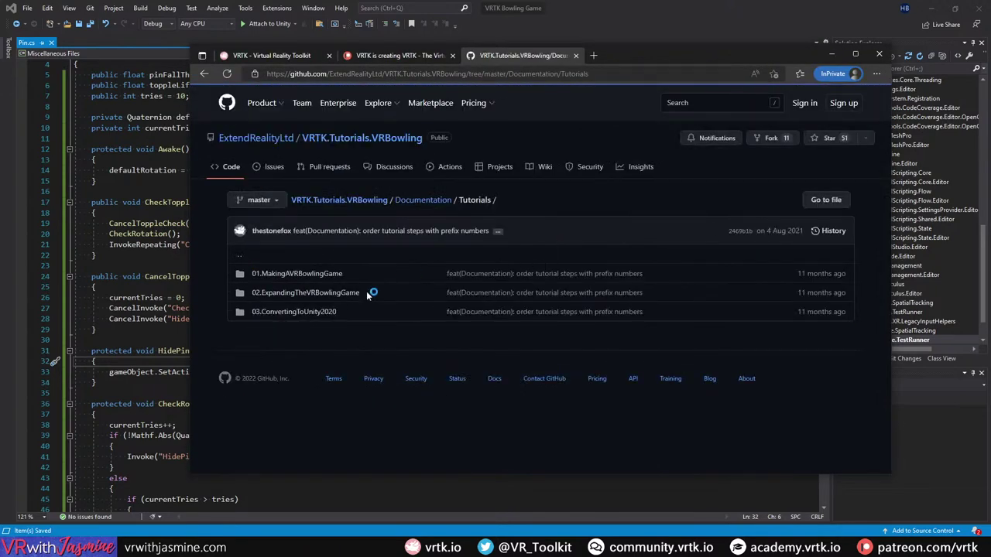
pyautogui.click(301, 294)
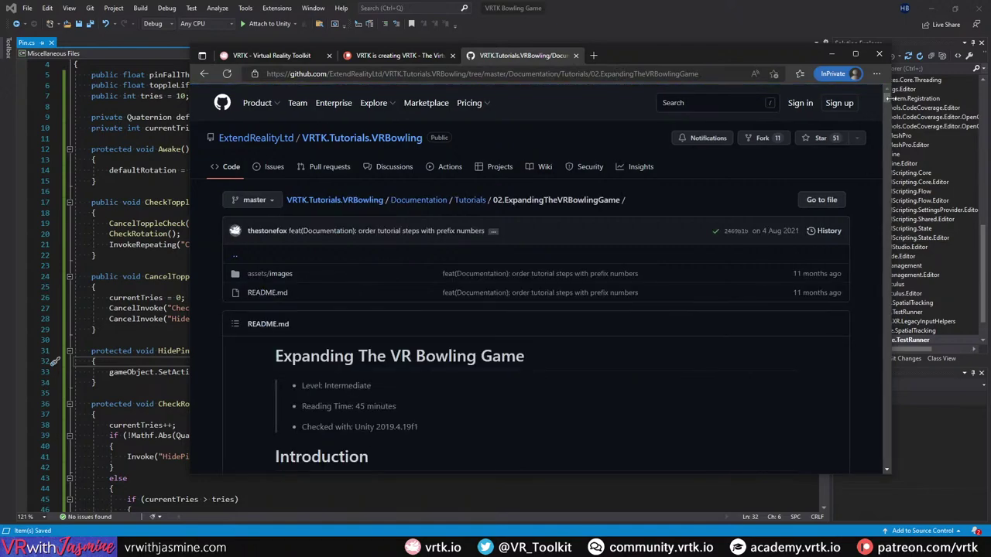
pyautogui.moveTo(887, 99); pyautogui.dragTo(882, 259)
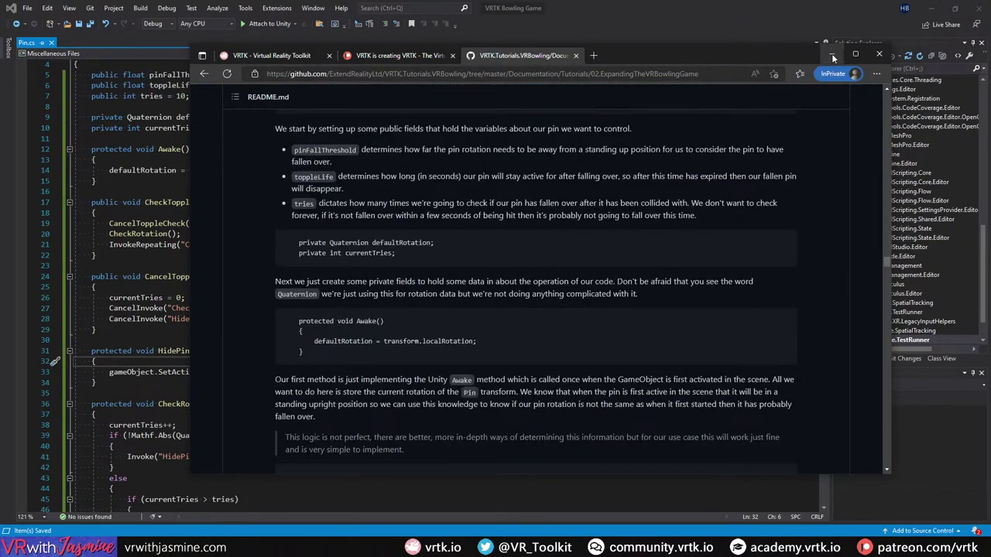
pyautogui.click(833, 58)
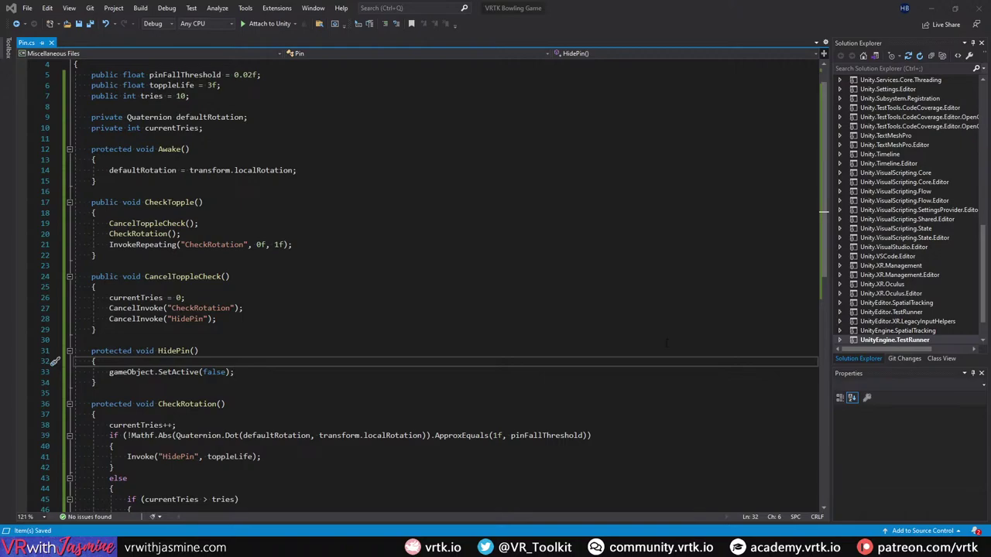
# Step: Switch to Unity, expand the Pins group and select the first BowlingPin
pyautogui.hotkey('alt', 'Tab')
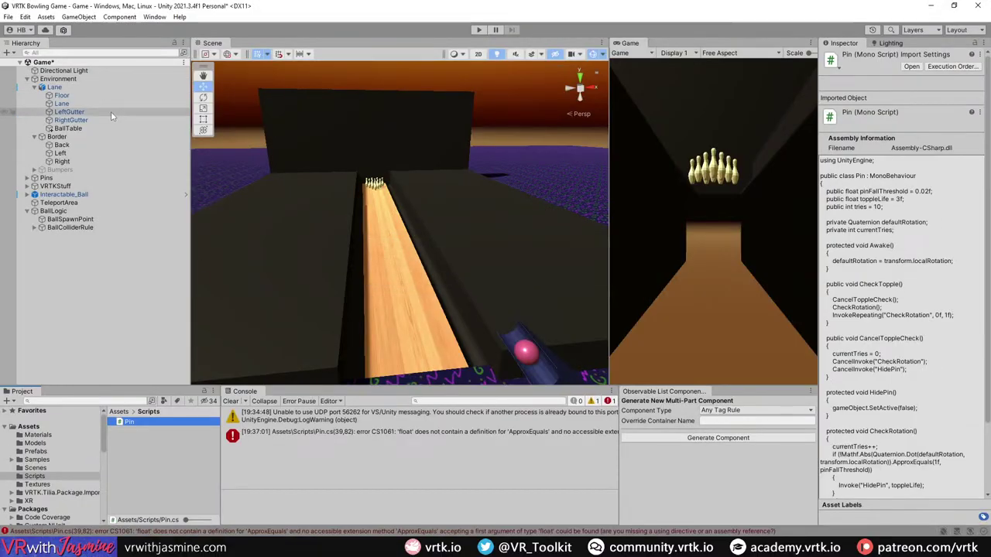
pyautogui.click(28, 178)
pyautogui.click(65, 187)
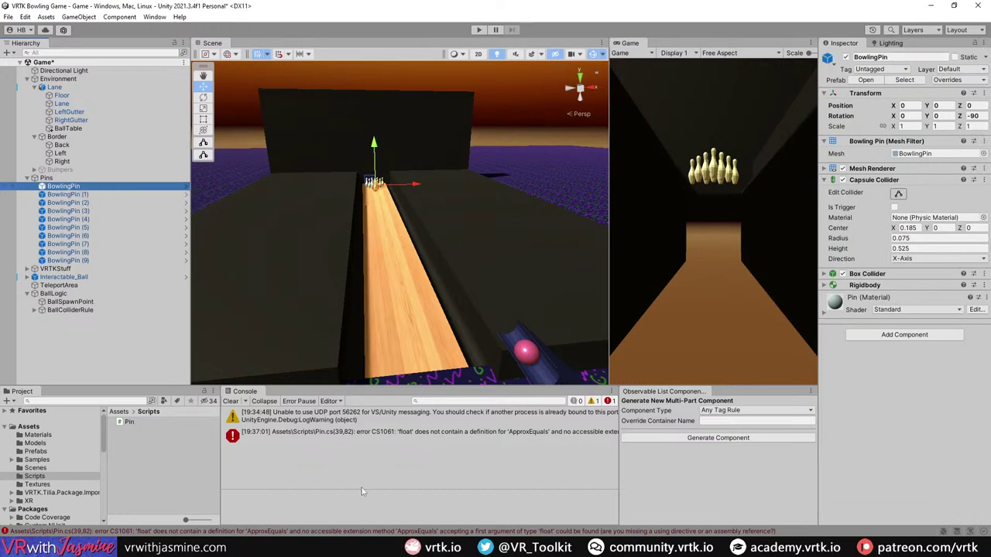
# Step: Back in Visual Studio, add the directive using Zinnia.Extension; below using UnityEngine; in the Pin script and save it
pyautogui.hotkey('alt', 'Tab')
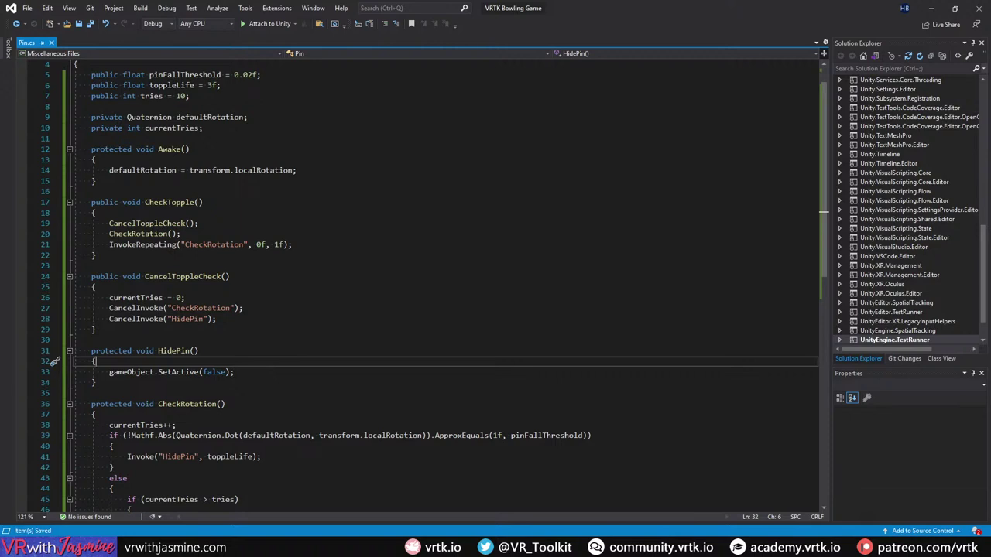
pyautogui.hotkey('alt', 'Tab')
pyautogui.hotkey('alt', 'Tab')
pyautogui.press('Return')
pyautogui.hotkey('ctrl', 'v')
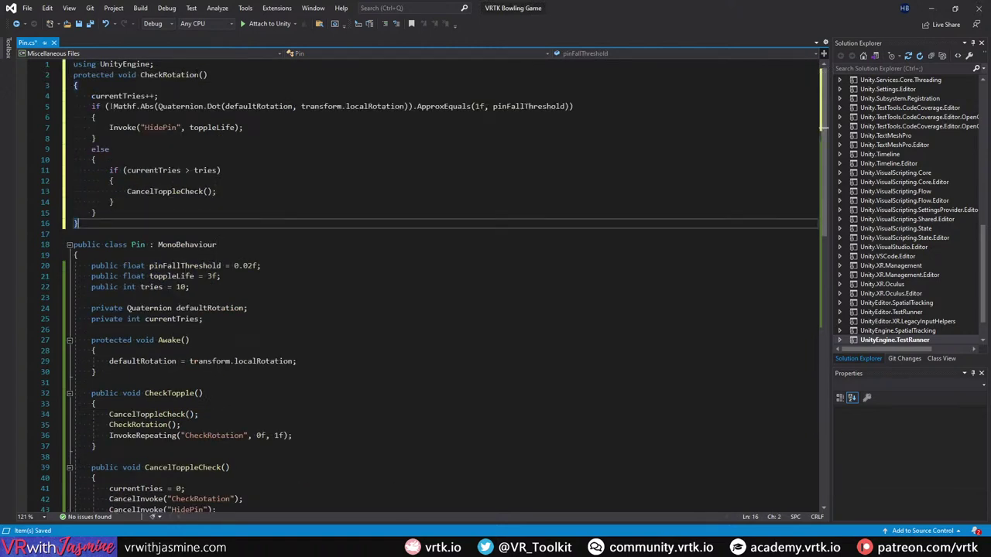
pyautogui.hotkey('ctrl', 'z')
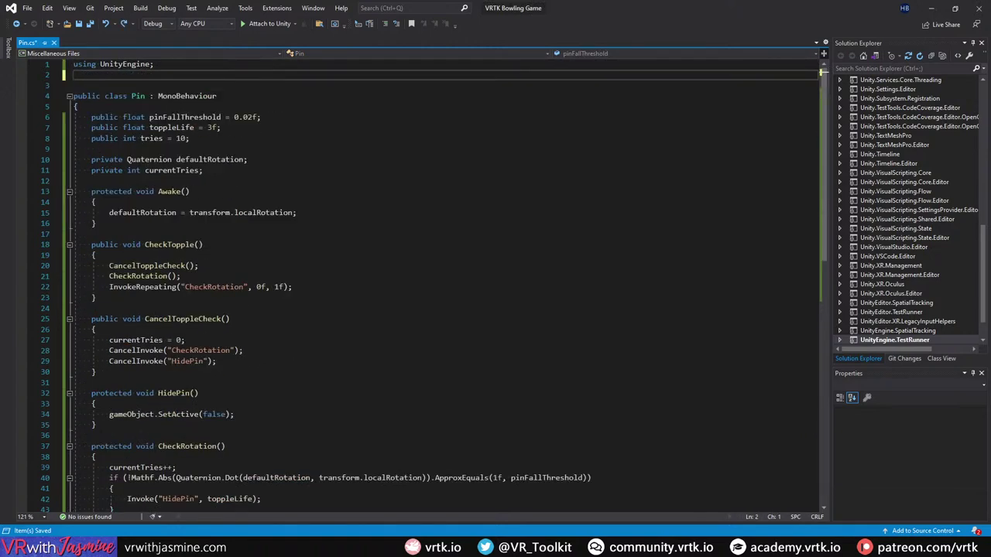
pyautogui.hotkey('alt', 'Tab')
pyautogui.hotkey('alt', 'Tab')
pyautogui.write('using Zinnia.Extension;')
pyautogui.hotkey('ctrl', 's')
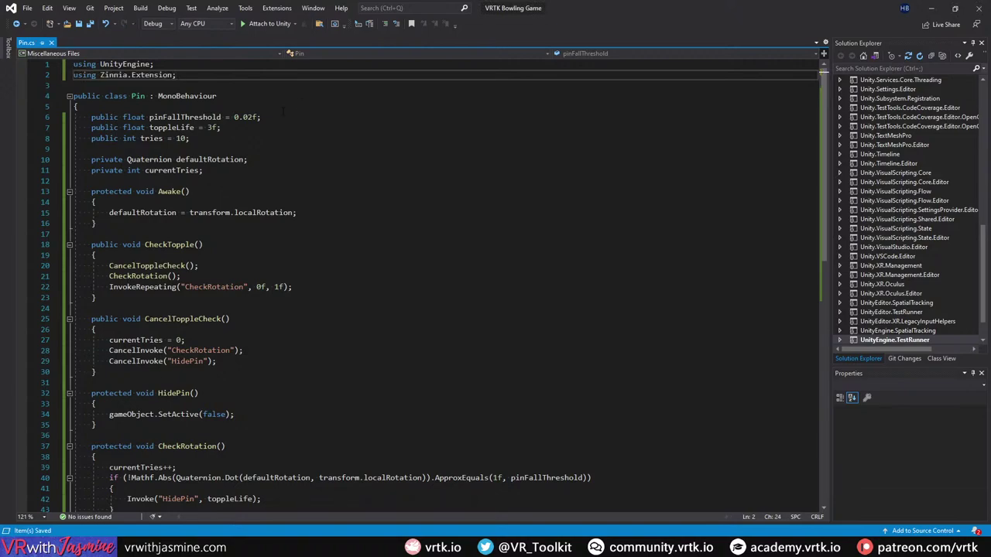
# Step: In Unity, attach the Pin script to the BowlingPin prefab, clear the console and return to the scene
pyautogui.hotkey('alt', 'Tab')
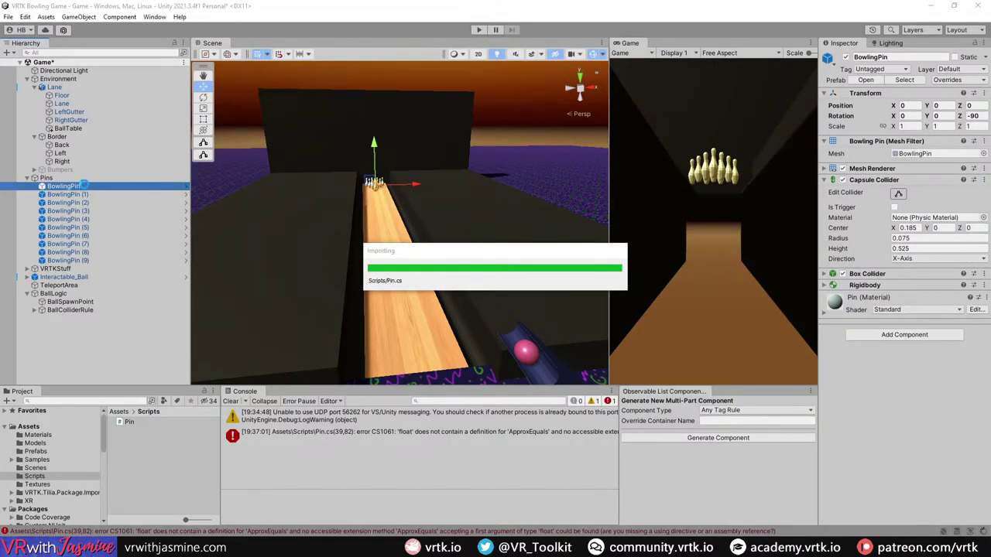
pyautogui.click(185, 190)
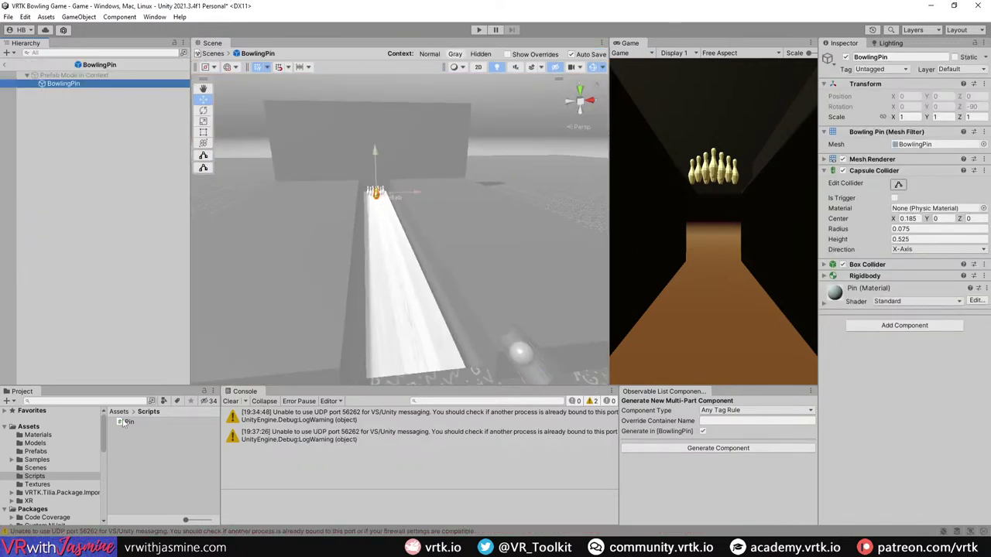
pyautogui.moveTo(886, 418); pyautogui.dragTo(887, 419)
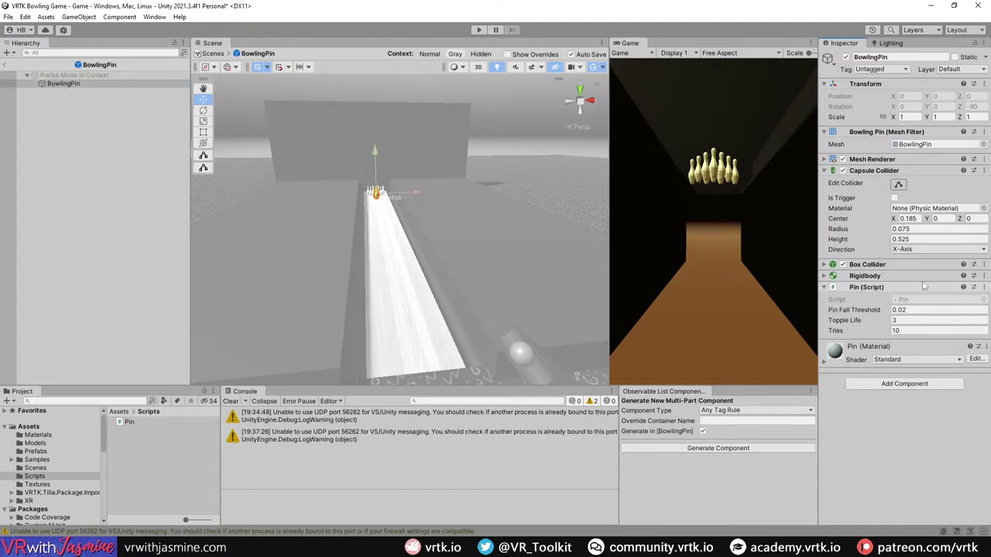
pyautogui.click(231, 401)
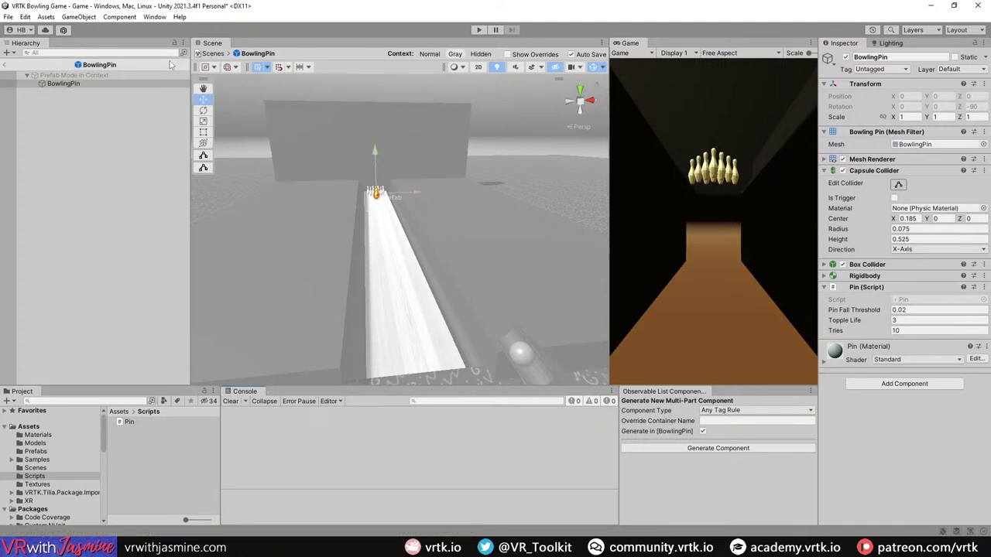
pyautogui.click(27, 64)
# Step: Play-test the bowling scene, stop it, and inspect the Pin script values on BowlingPin (1)
pyautogui.click(476, 30)
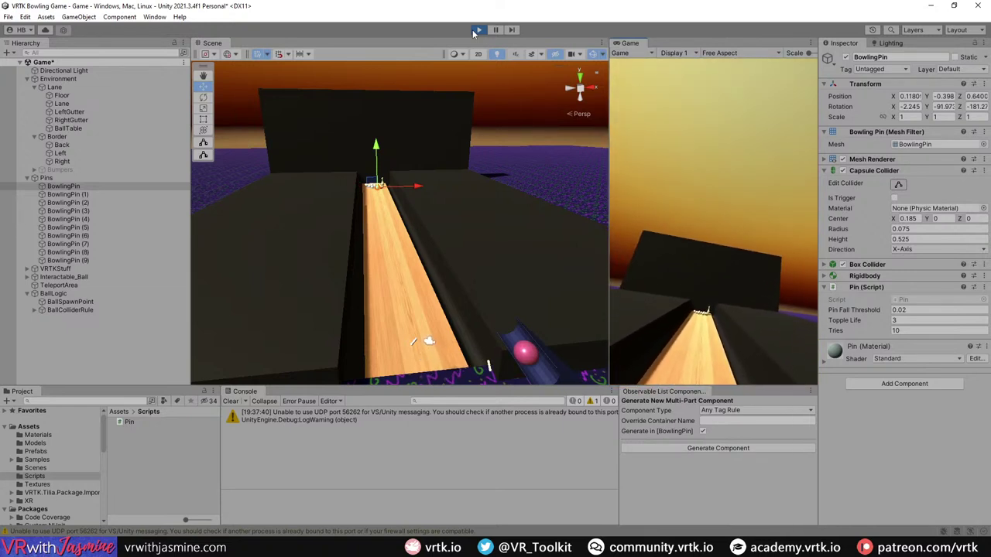
pyautogui.click(477, 29)
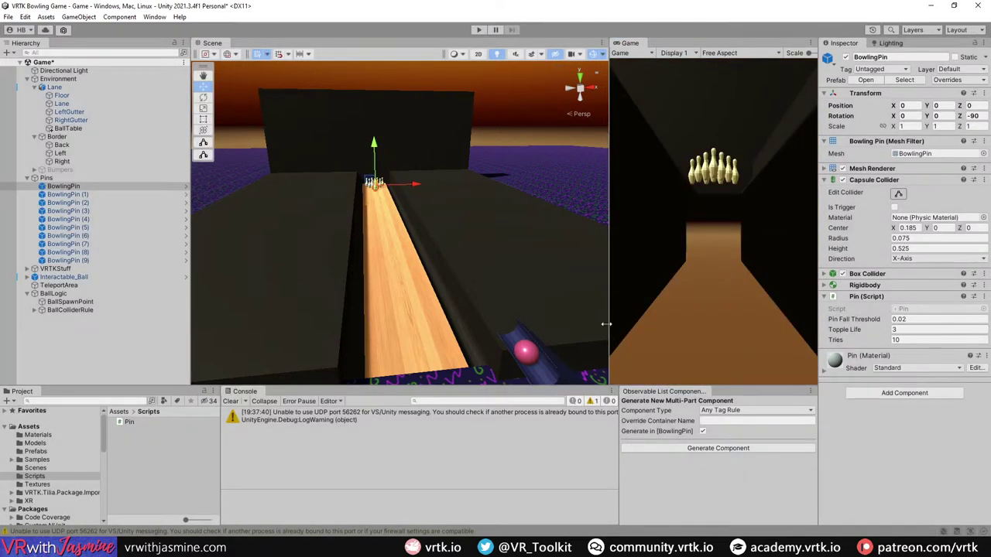
pyautogui.click(100, 194)
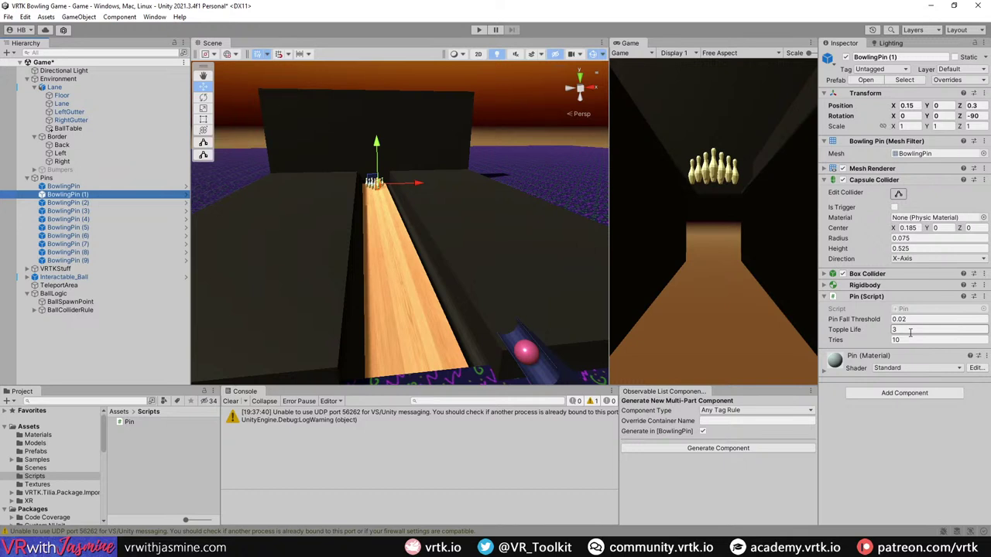
# Step: Reopen the BowlingPin prefab for editing and add a Collision Tracker component to it
pyautogui.click(185, 194)
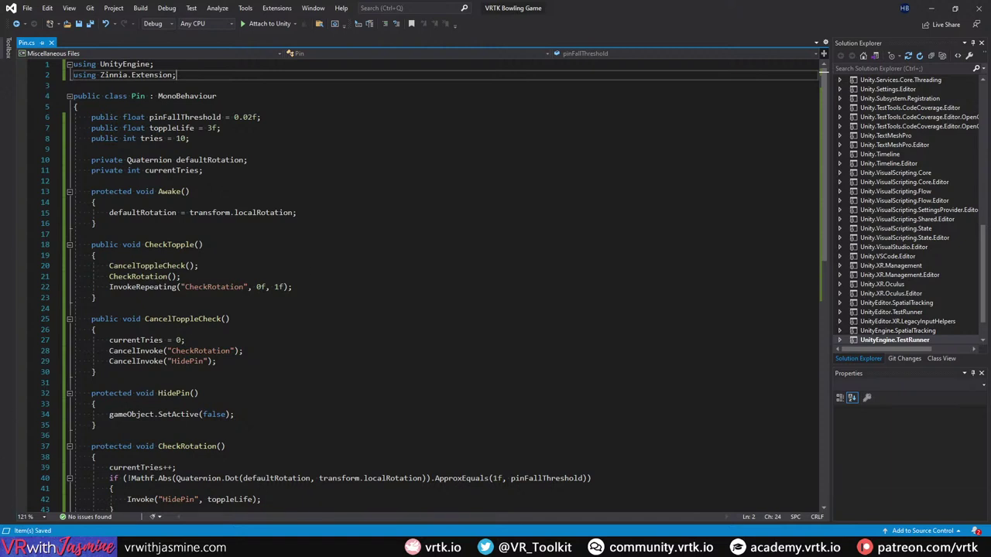
pyautogui.hotkey('alt', 'Tab')
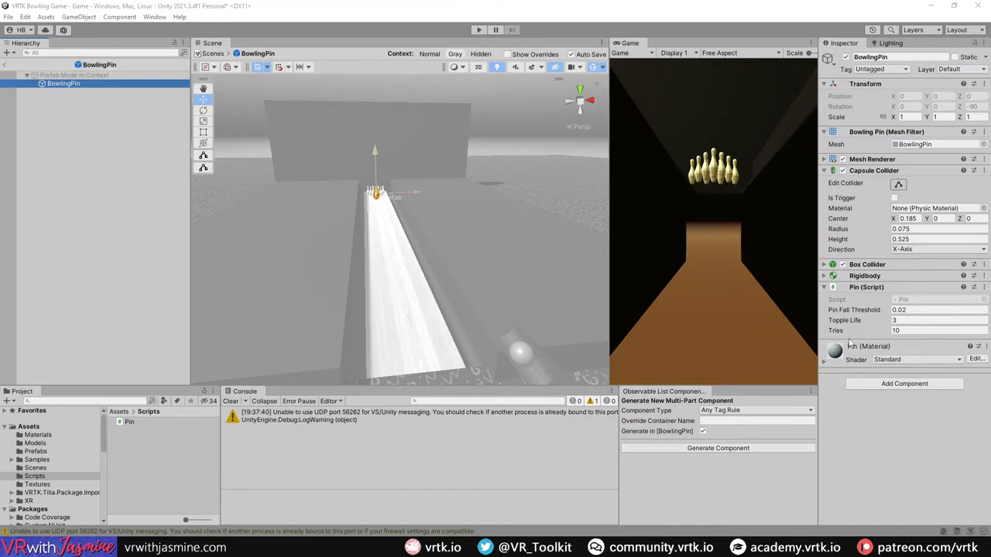
pyautogui.click(882, 383)
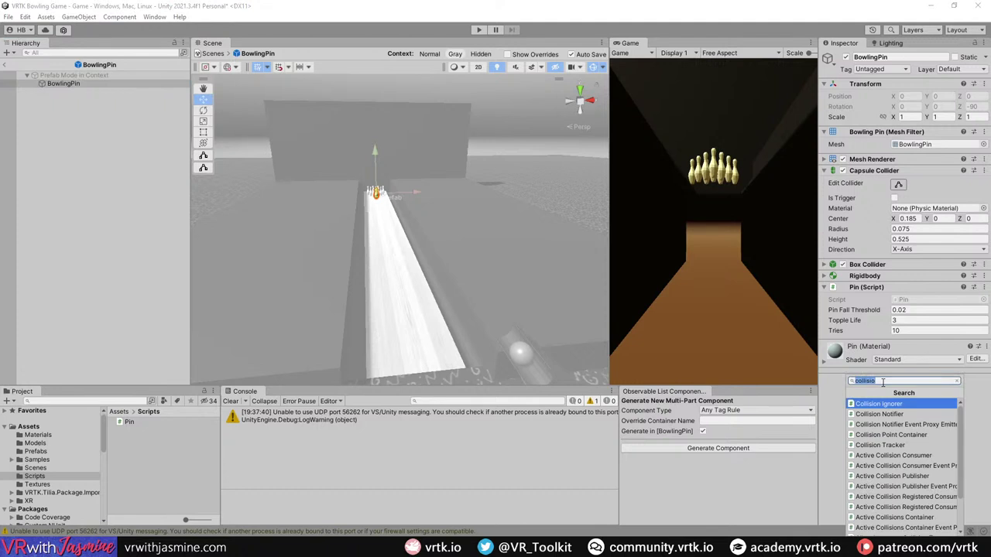
pyautogui.press('Down')
pyautogui.press('Down')
pyautogui.press('Down')
pyautogui.press('Down')
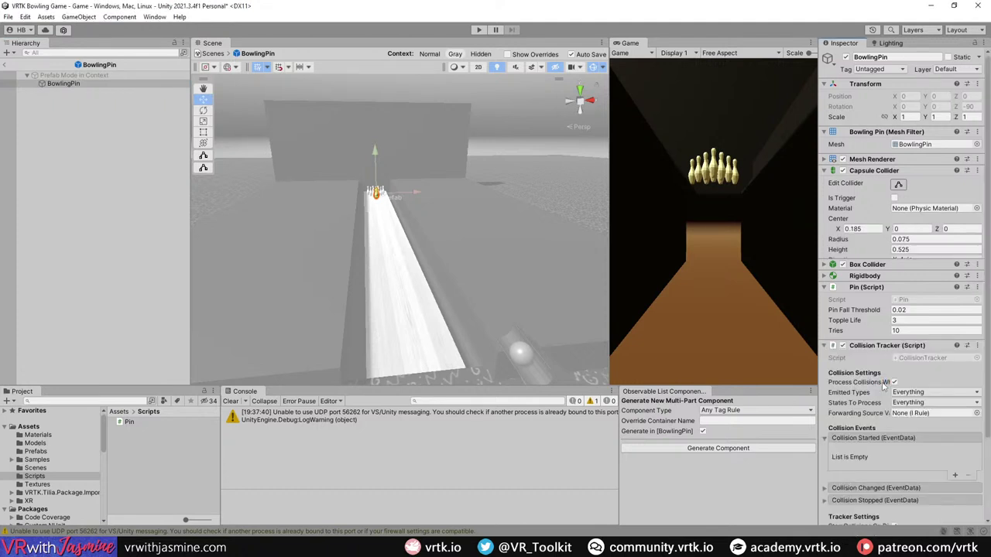
pyautogui.press('Return')
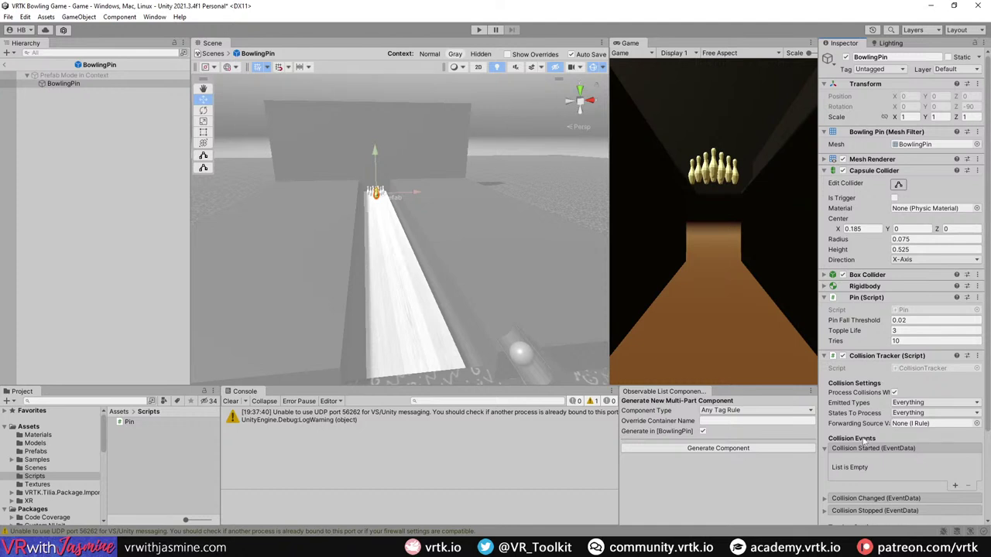
# Step: Add a Collision Started event on the BowlingPin prefab that calls Pin.CheckTopple, and return to the scene
pyautogui.click(955, 486)
pyautogui.moveTo(866, 298); pyautogui.dragTo(856, 472)
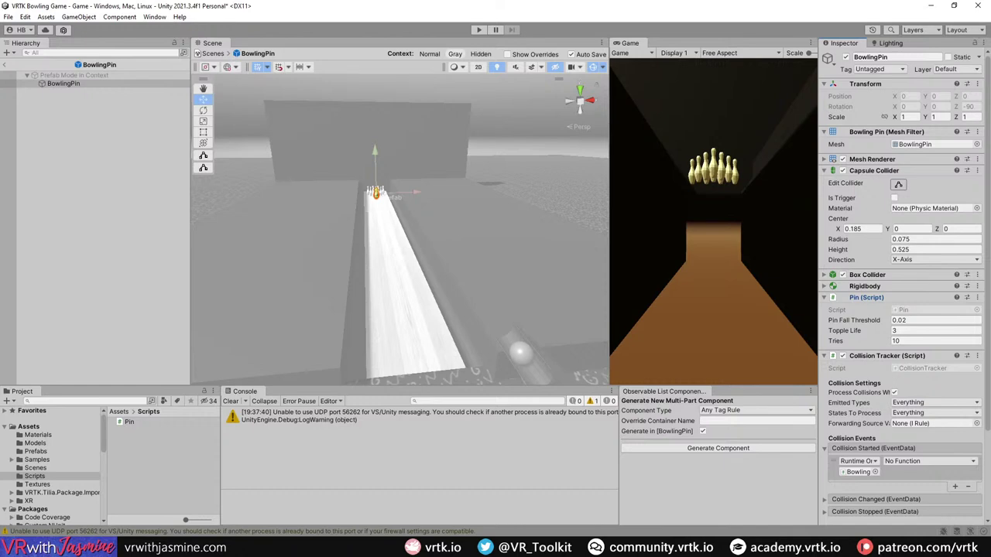
pyautogui.click(929, 462)
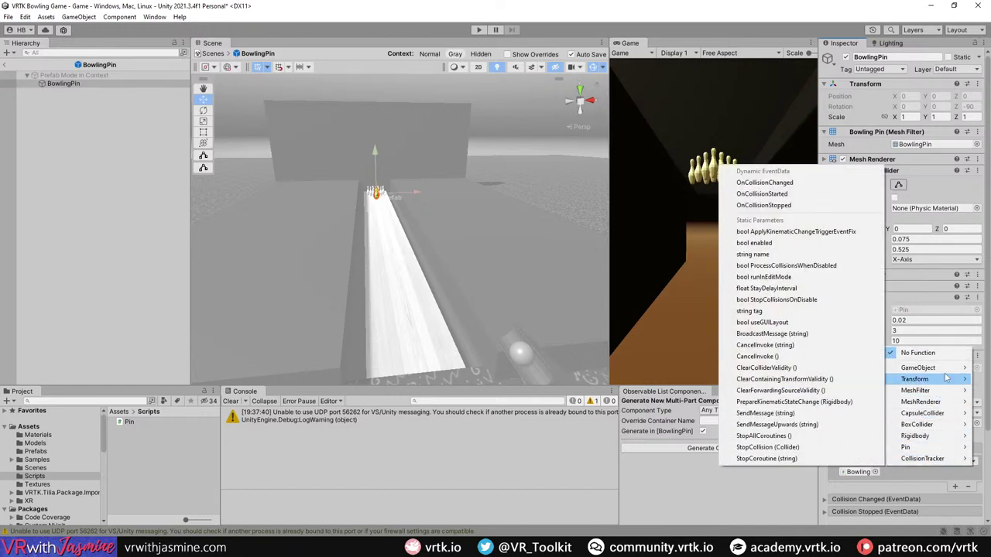
pyautogui.moveTo(929, 449)
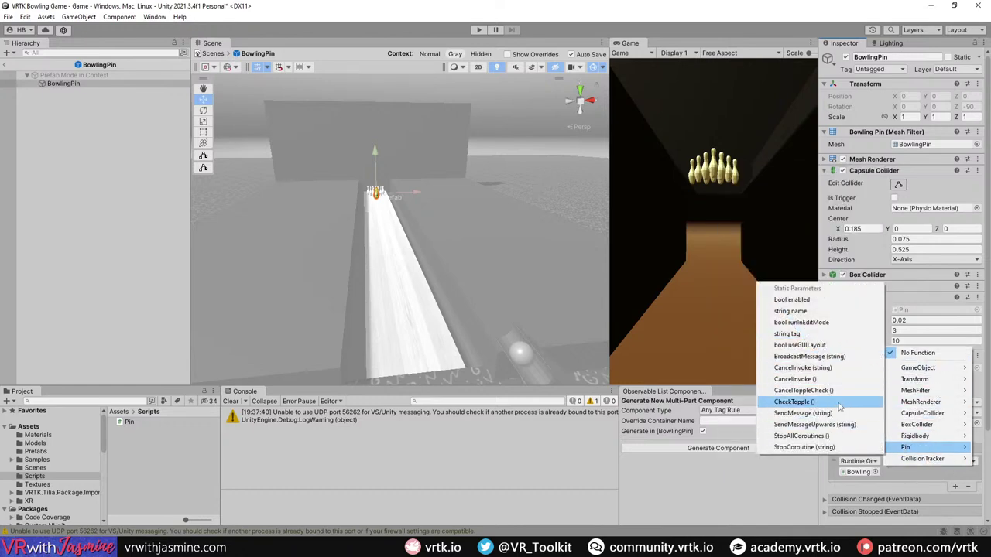
pyautogui.click(794, 402)
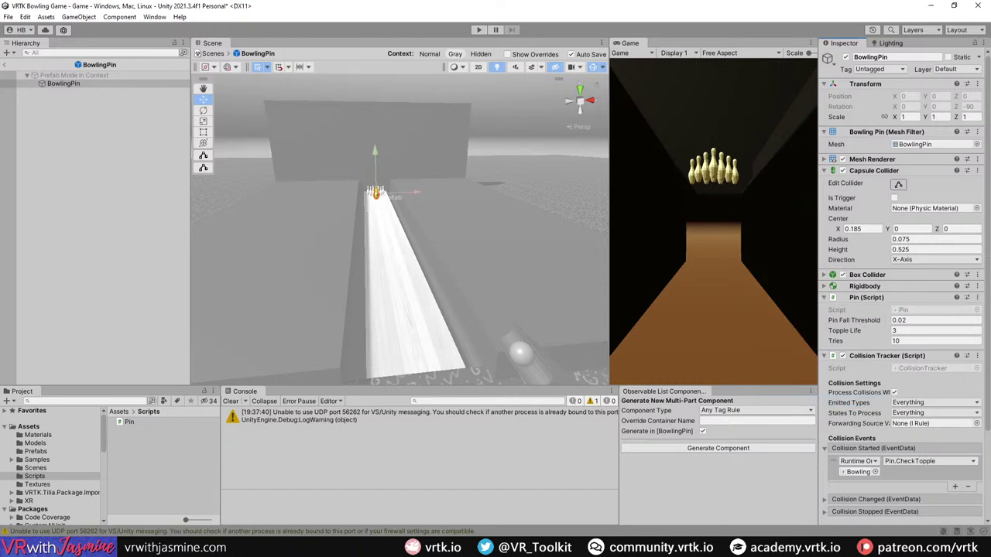
pyautogui.click(6, 66)
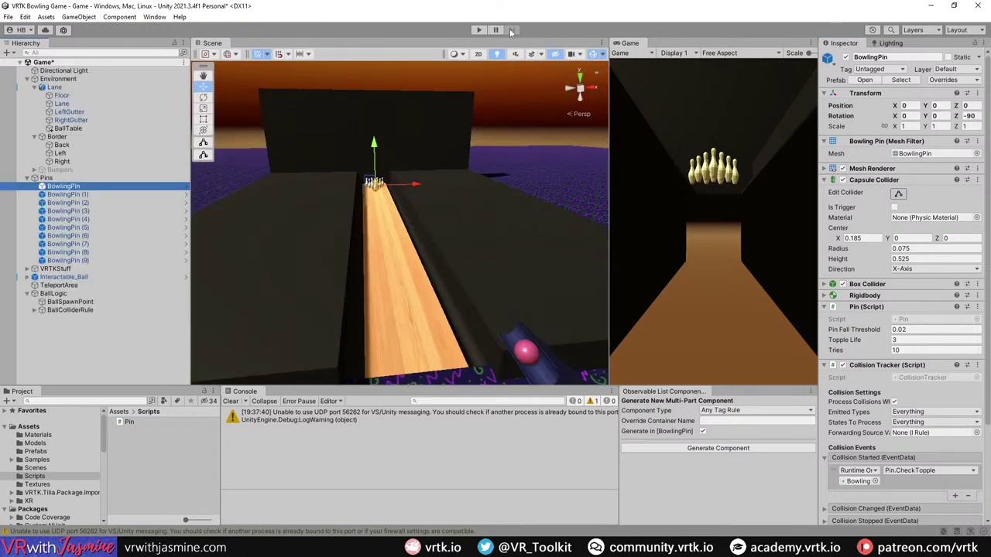
# Step: Play-test whether toppled pins get hidden, stop play mode and clear the console
pyautogui.click(479, 30)
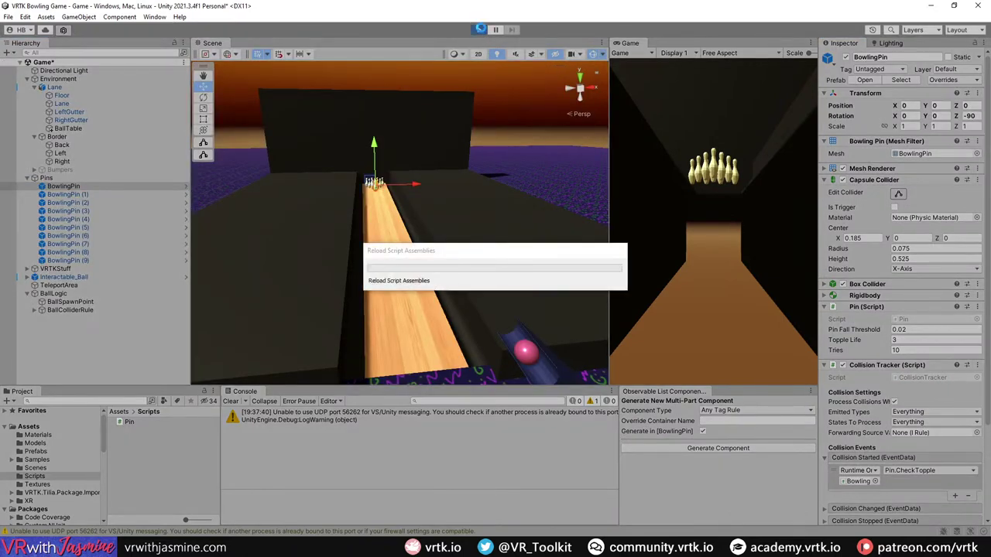
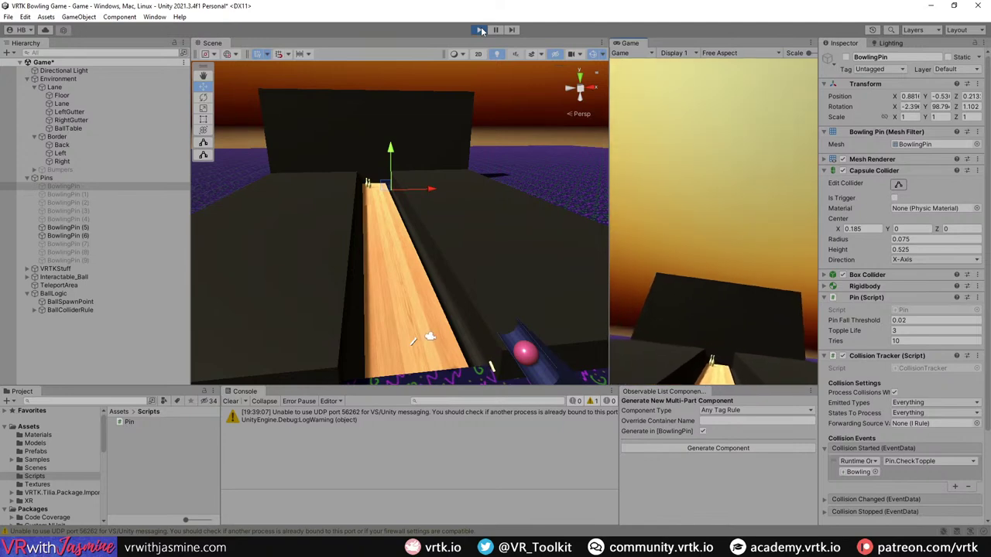
pyautogui.click(480, 31)
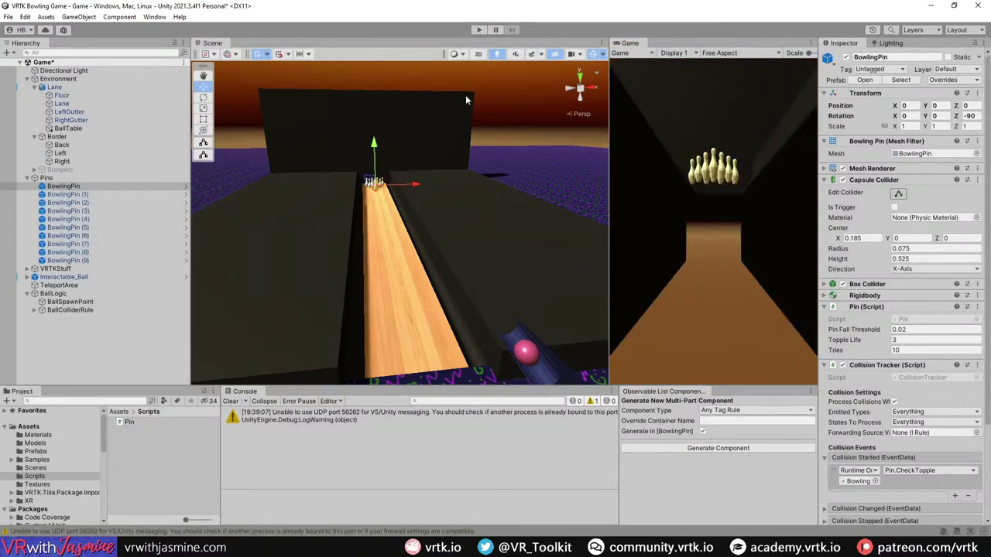
pyautogui.click(231, 402)
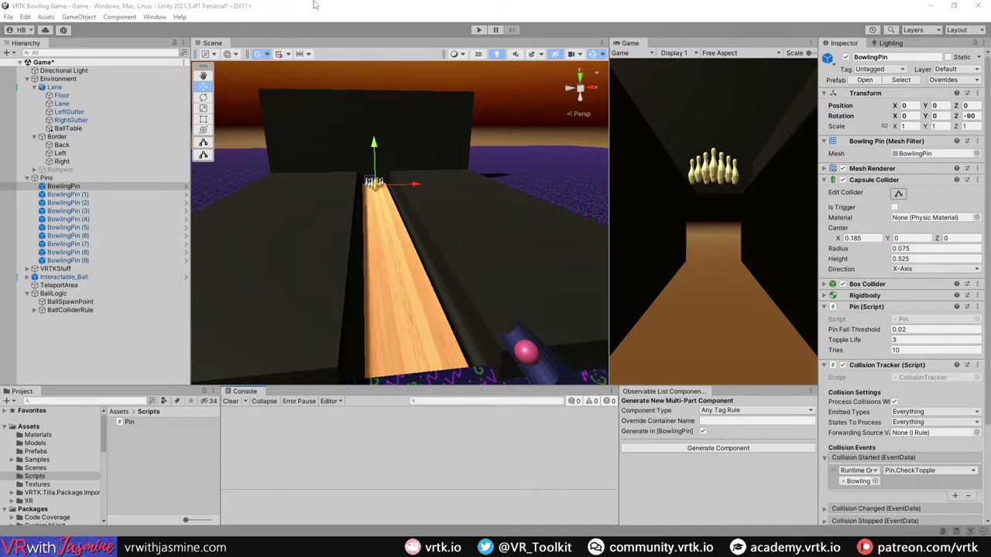
# Step: Import the io.extendreality.tilia.interactions.spatialbuttons.unity package with the Tilia Package Importer, close the importer and clear the console
pyautogui.click(154, 16)
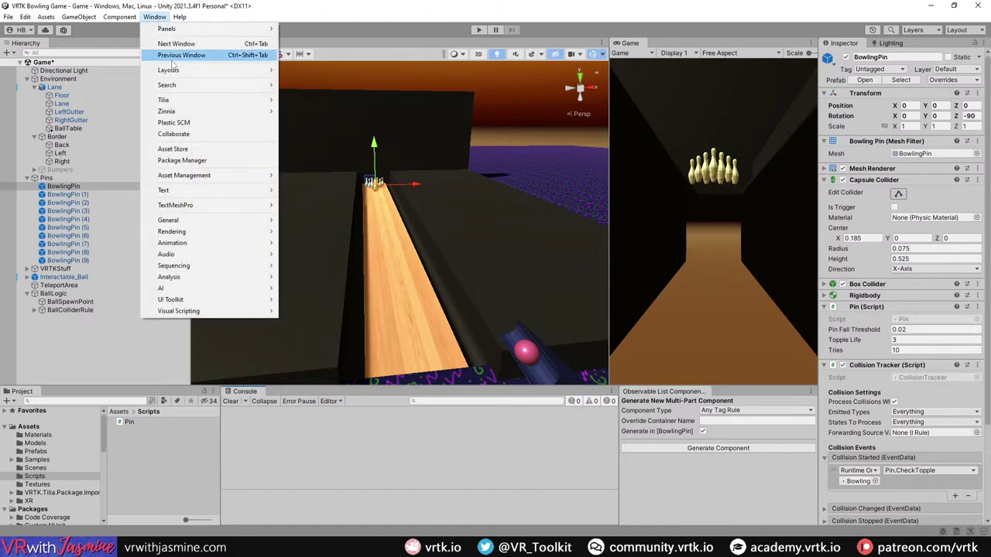
pyautogui.moveTo(193, 101)
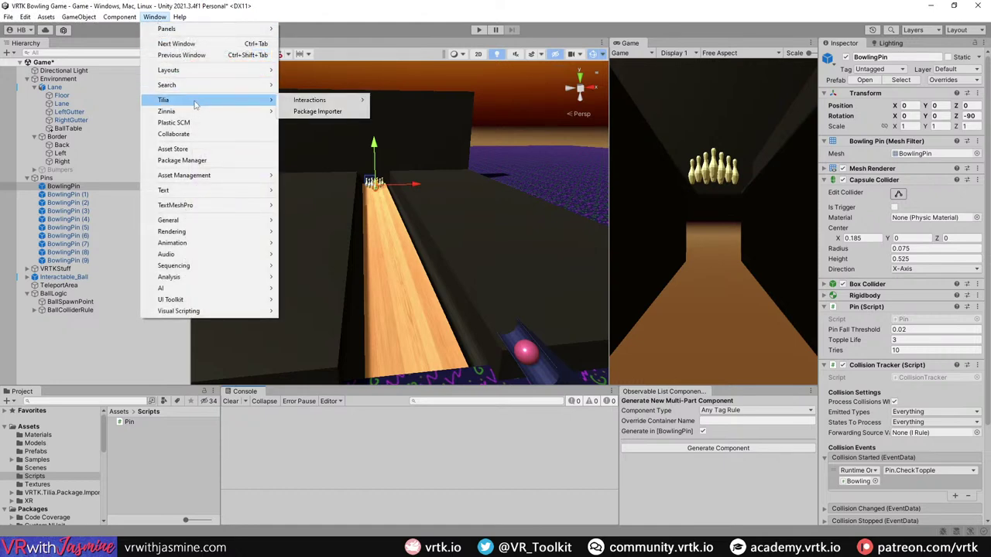
pyautogui.click(325, 111)
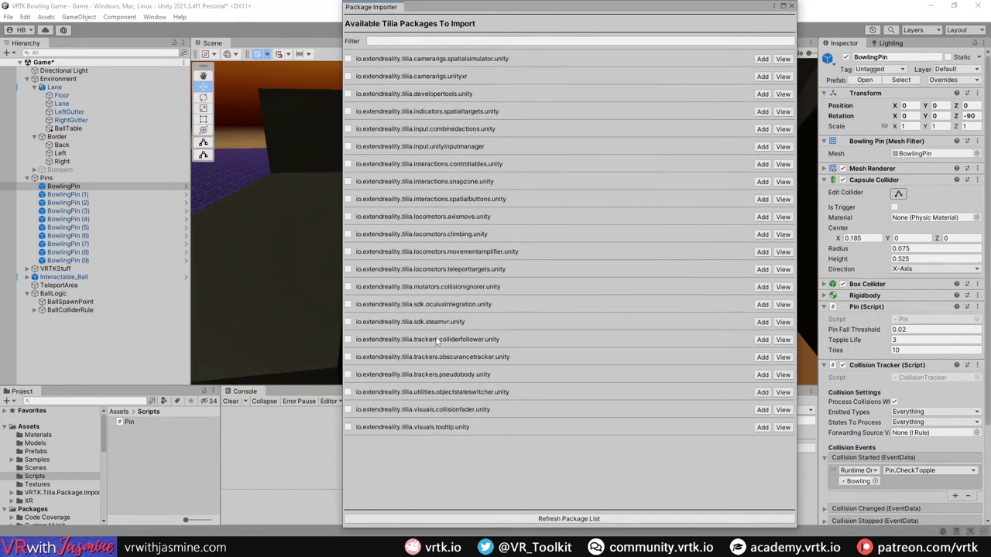
pyautogui.click(761, 200)
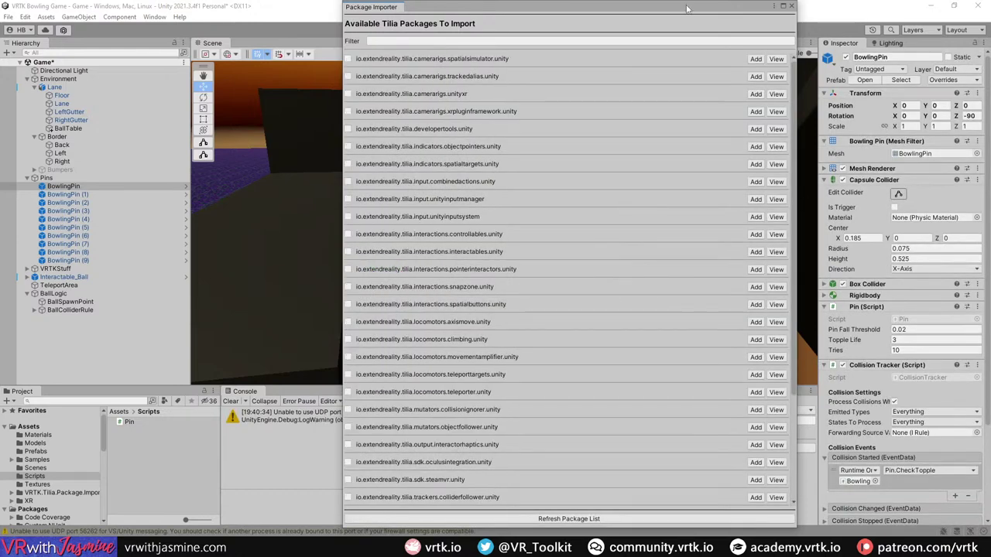
pyautogui.click(791, 6)
pyautogui.click(231, 401)
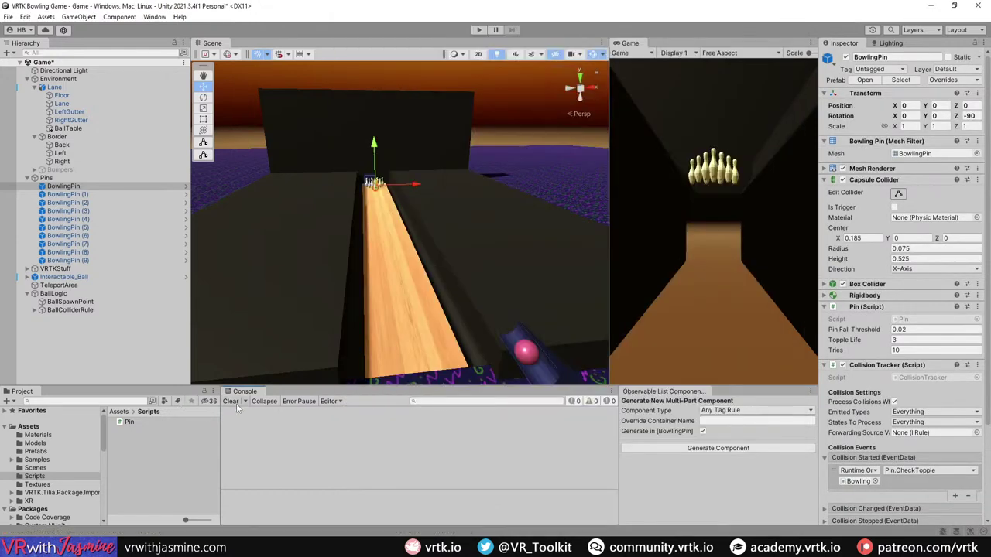
# Step: Collapse the Pins and BallLogic groups in the hierarchy and expand VRTKStuff
pyautogui.click(27, 177)
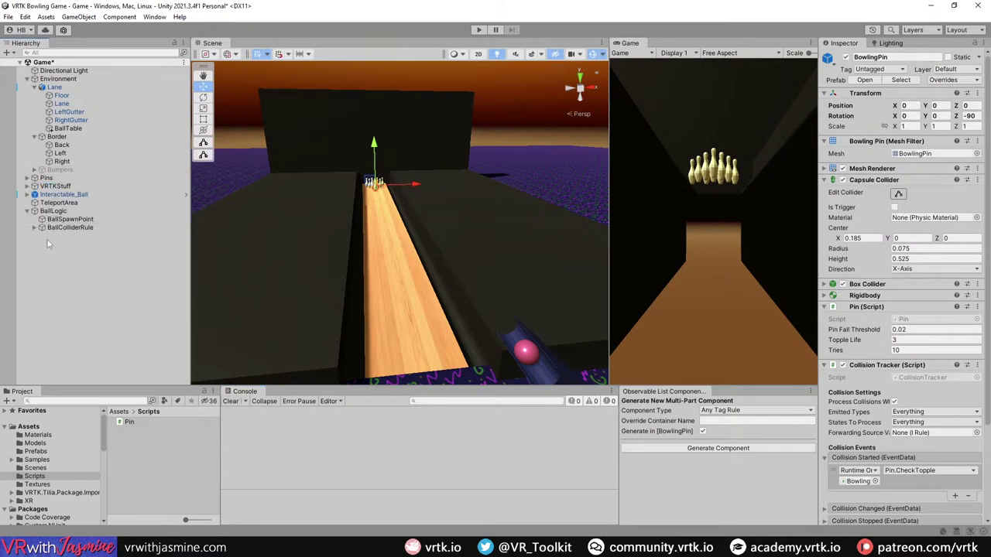
pyautogui.click(34, 195)
pyautogui.click(26, 211)
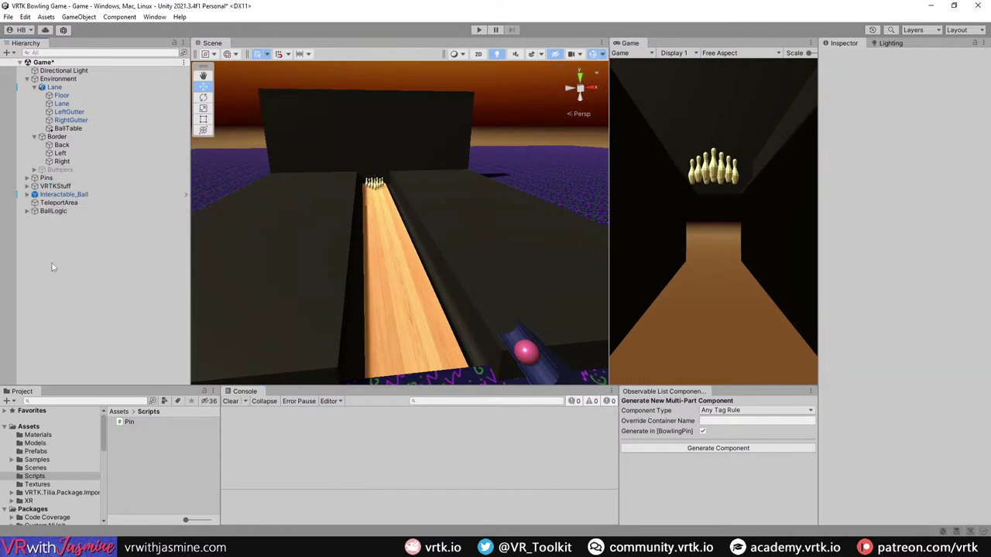
pyautogui.click(26, 212)
pyautogui.click(27, 211)
pyautogui.click(28, 188)
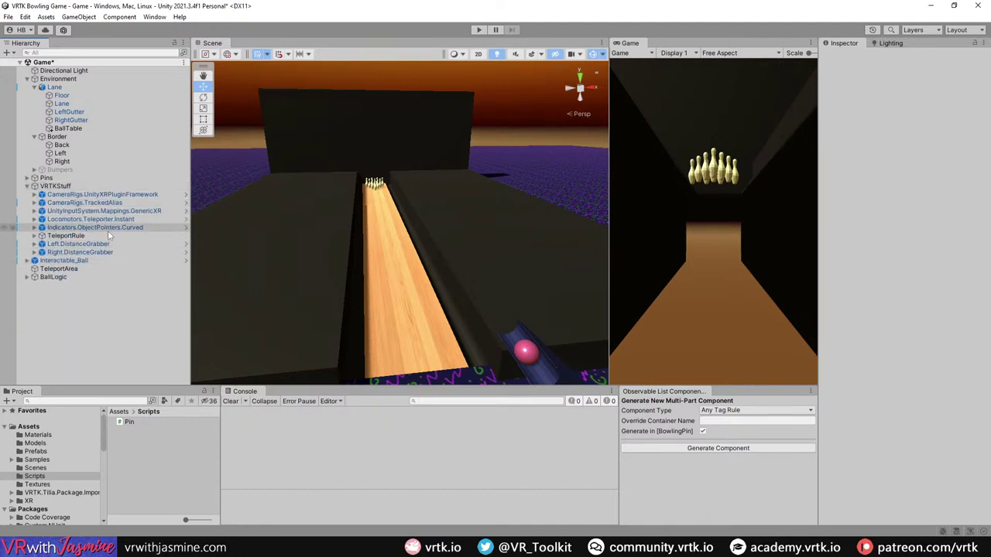
# Step: Add a Tilia Indicators.ObjectPointers.Straight prefab under VRTKStuff, keeping its default name
pyautogui.rightClick(57, 187)
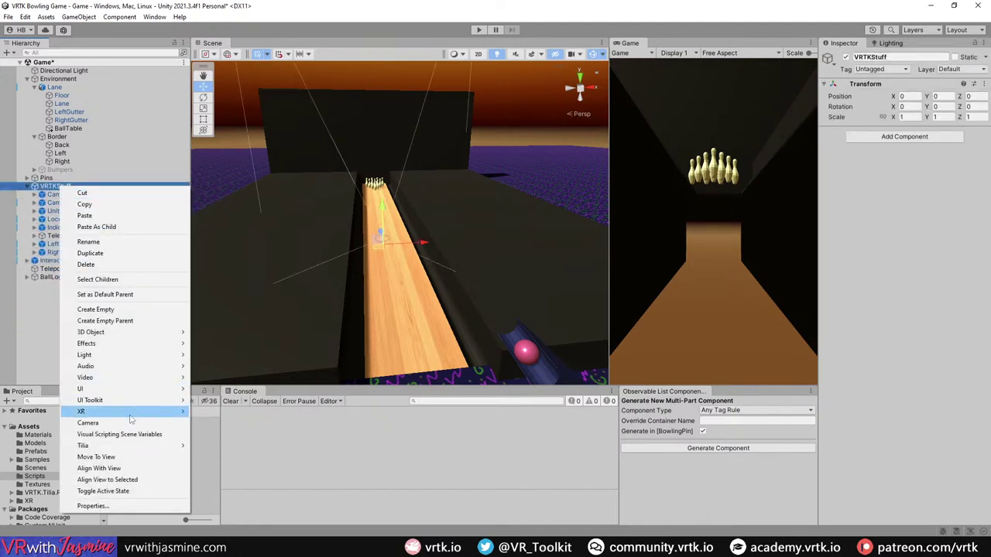
pyautogui.moveTo(167, 449)
pyautogui.moveTo(210, 450)
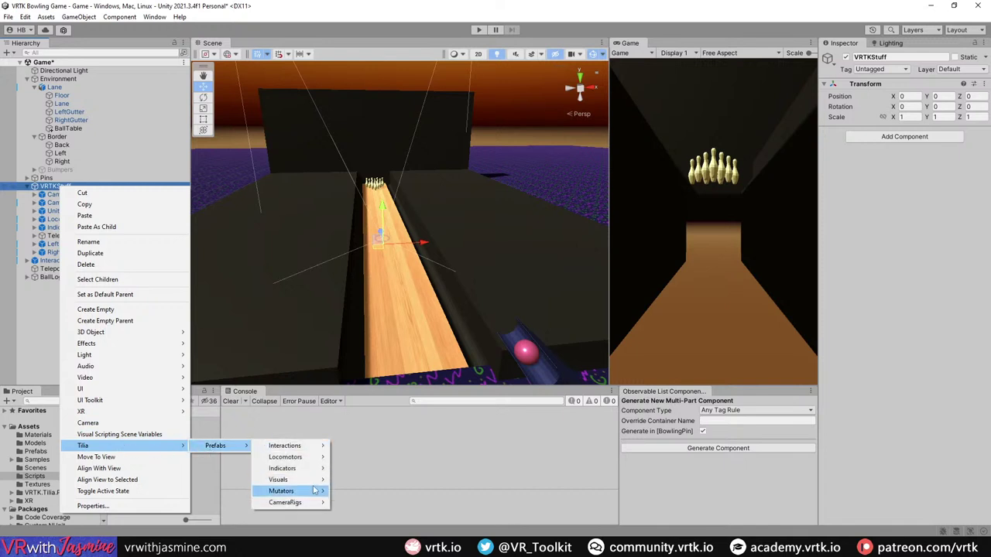
pyautogui.moveTo(312, 470)
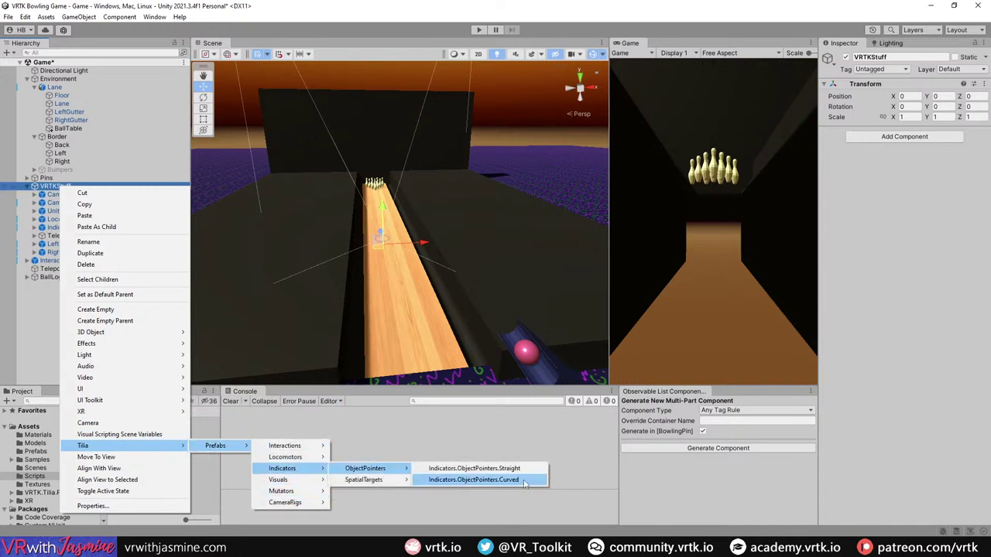
pyautogui.click(480, 480)
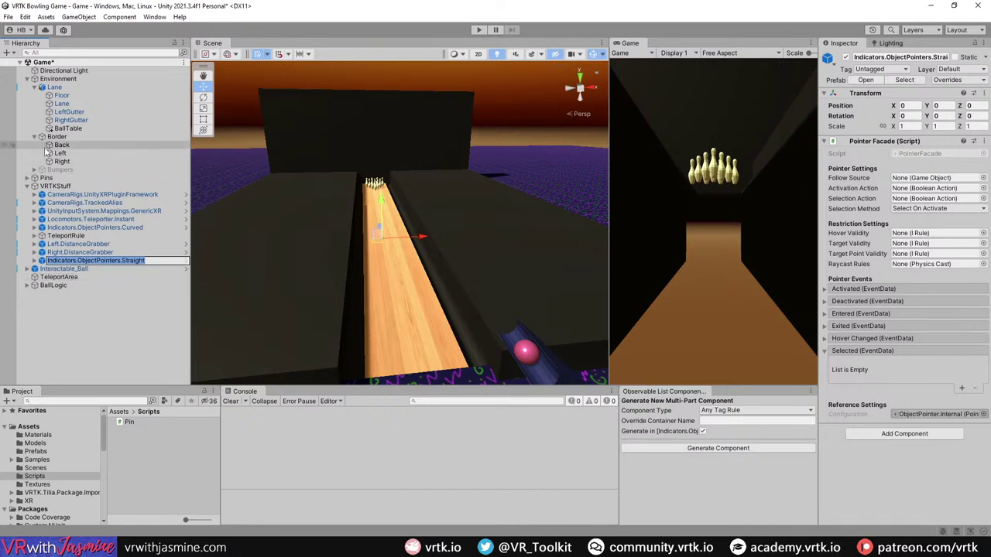
pyautogui.press('Return')
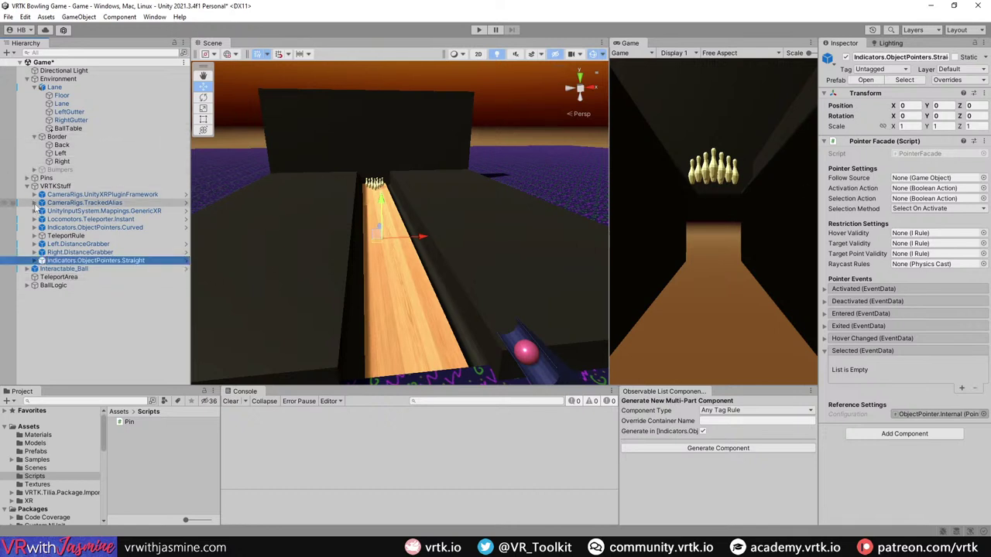
# Step: Assign RightControllerAlias from CameraRigs.TrackedAlias as the straight pointer's Follow Source
pyautogui.click(34, 203)
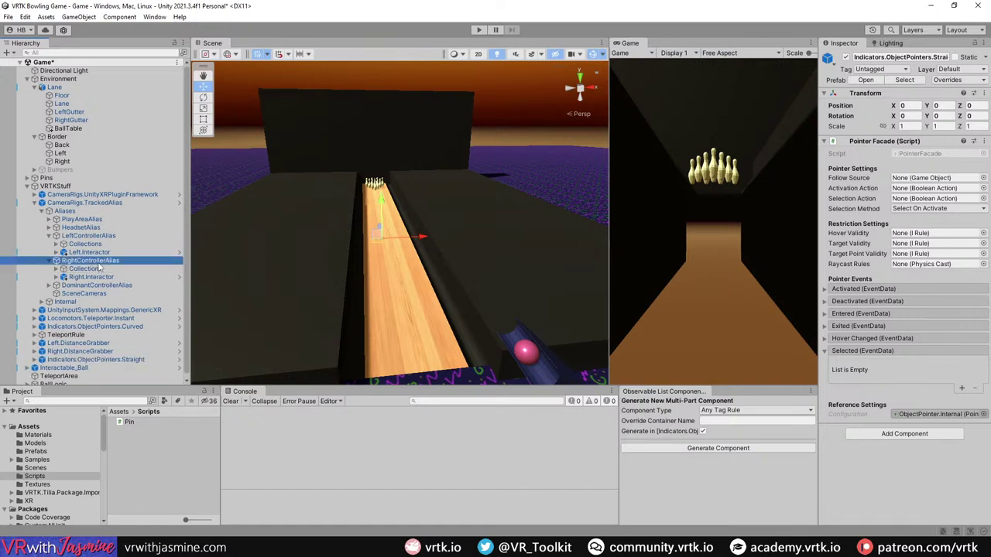
pyautogui.moveTo(89, 261); pyautogui.dragTo(929, 178)
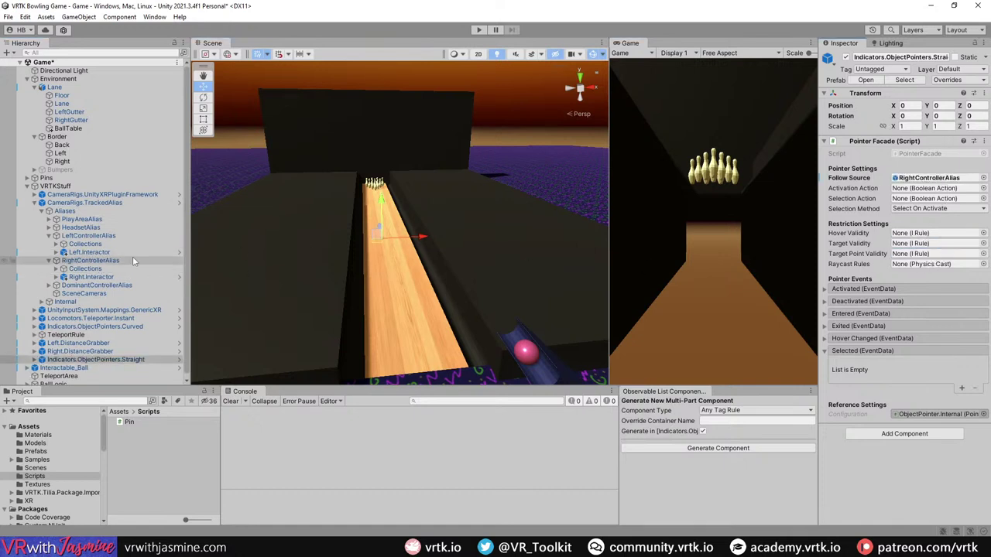
pyautogui.click(34, 204)
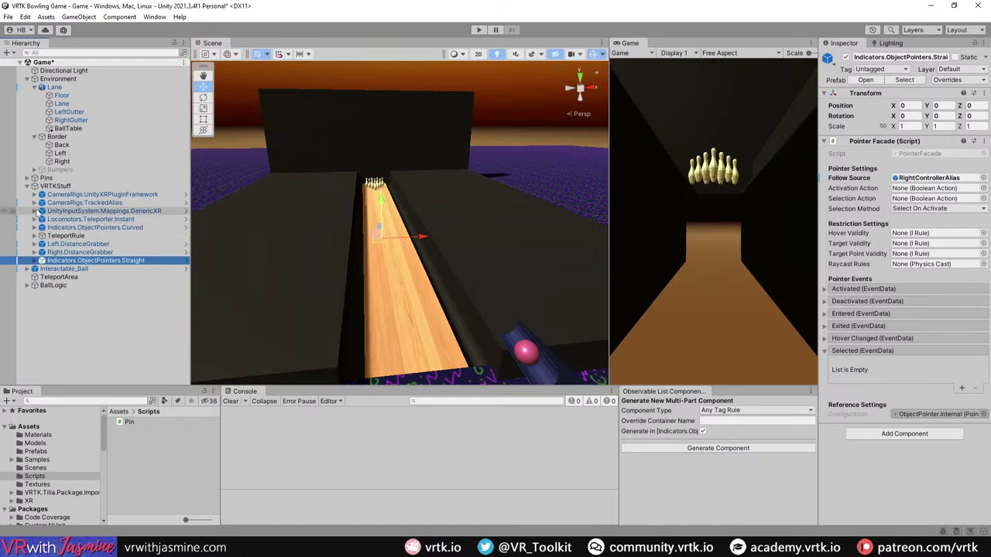
# Step: Assign RightThumbstick_Touch as the straight pointer's Activation Action and RightThumbstick_Press as its Selection Action, and deselect the pointer
pyautogui.click(35, 211)
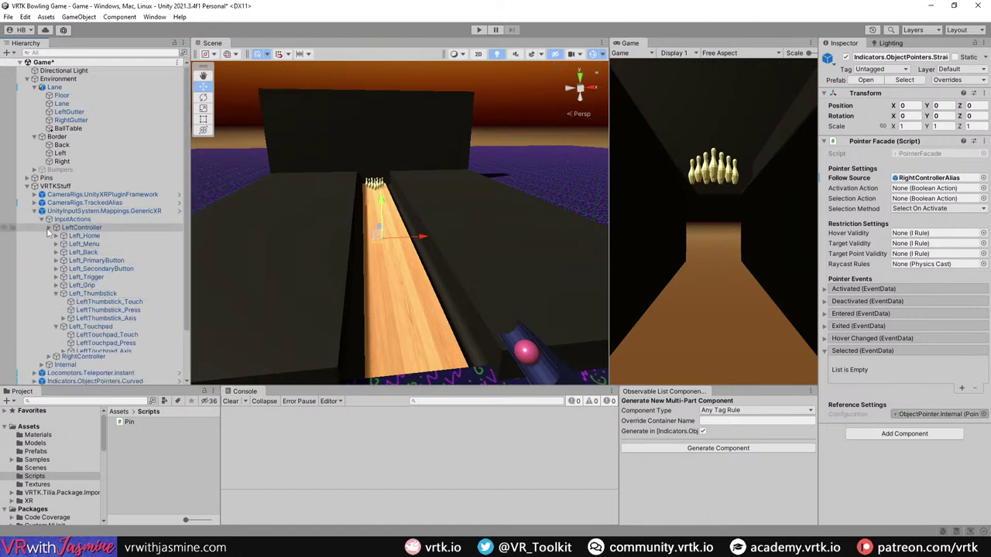
pyautogui.click(48, 227)
pyautogui.click(48, 235)
pyautogui.click(55, 294)
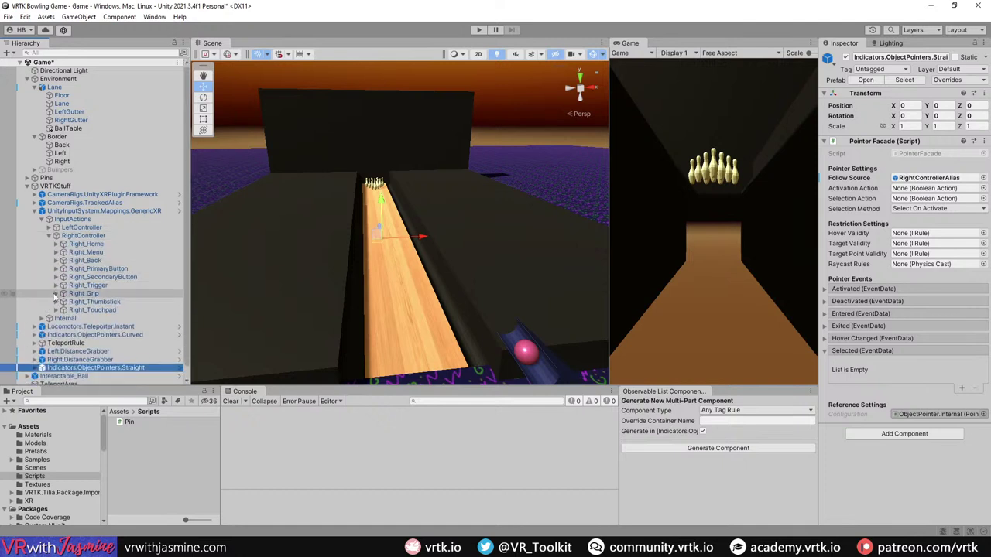
pyautogui.click(56, 301)
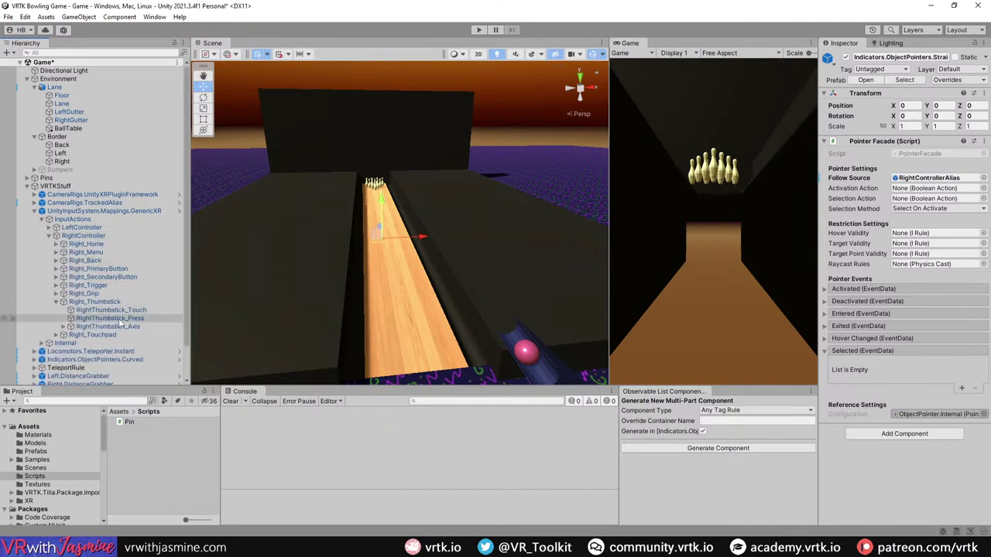
pyautogui.moveTo(111, 309); pyautogui.dragTo(938, 195)
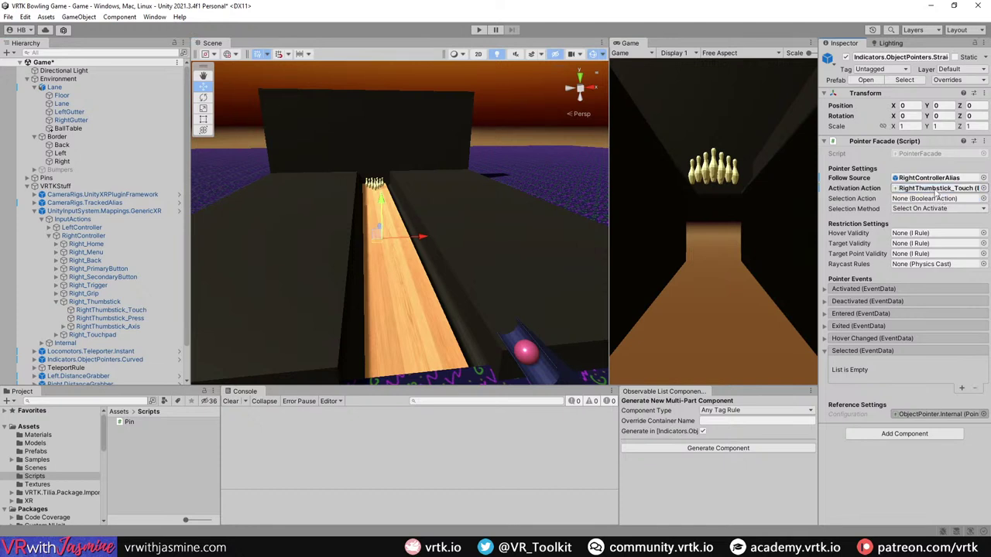
pyautogui.moveTo(110, 318); pyautogui.dragTo(951, 200)
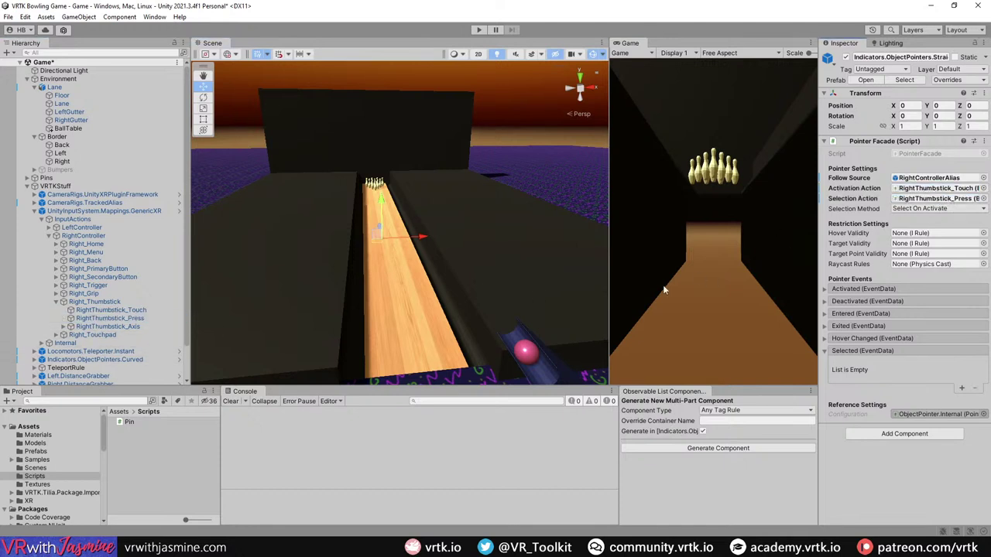
pyautogui.click(35, 211)
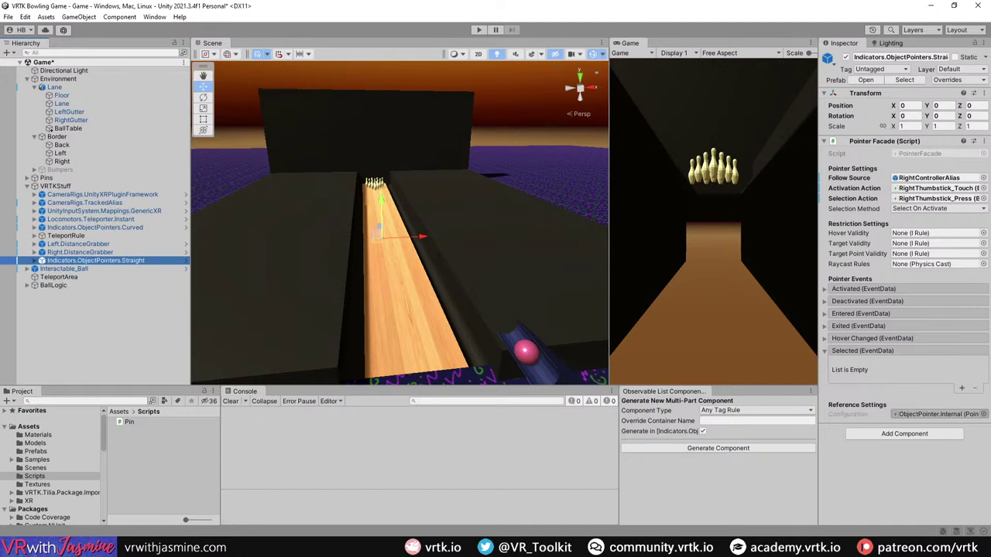
pyautogui.click(62, 331)
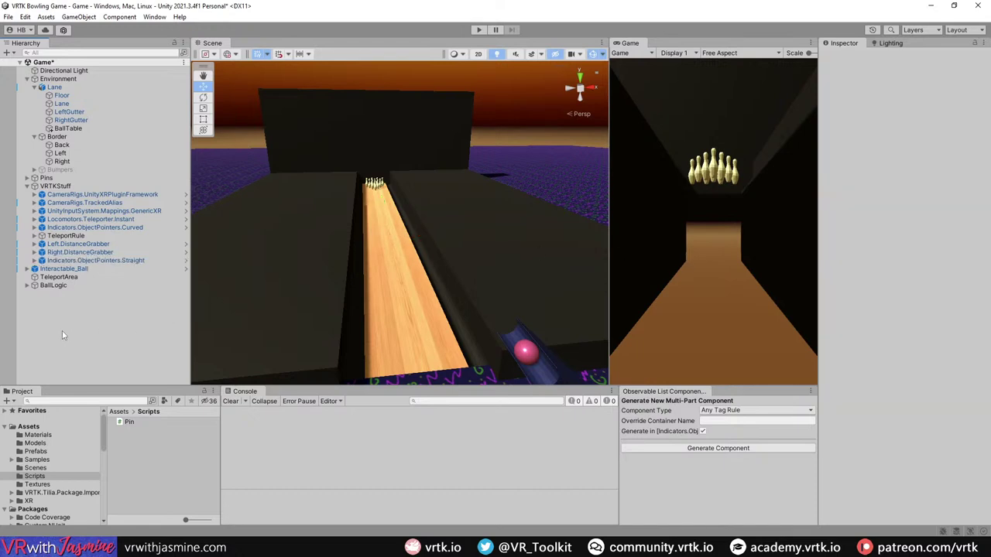
# Step: Add a Tilia Interactions.SpatialButton.ClickButton prefab to the scene root and rename it RecallBall.ClickButton
pyautogui.keyDown('alt'); pyautogui.moveTo(434, 341); pyautogui.dragTo(447, 313); pyautogui.keyUp('alt')
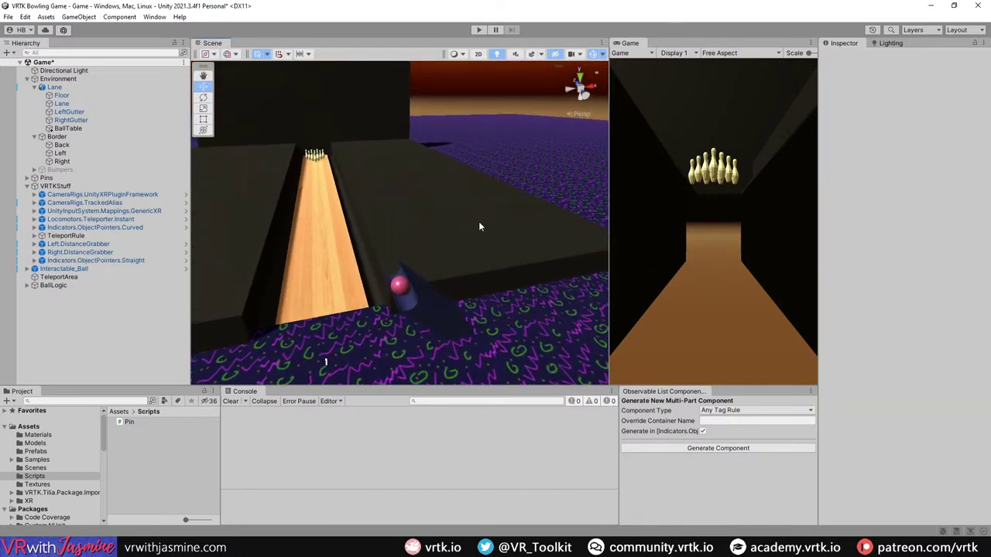
pyautogui.rightClick(64, 319)
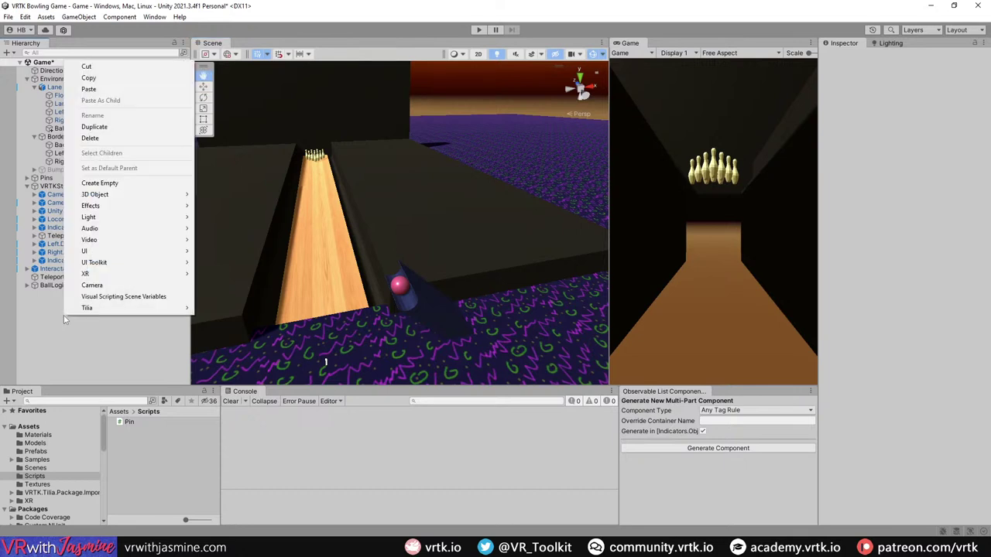
pyautogui.moveTo(116, 308)
pyautogui.moveTo(229, 308)
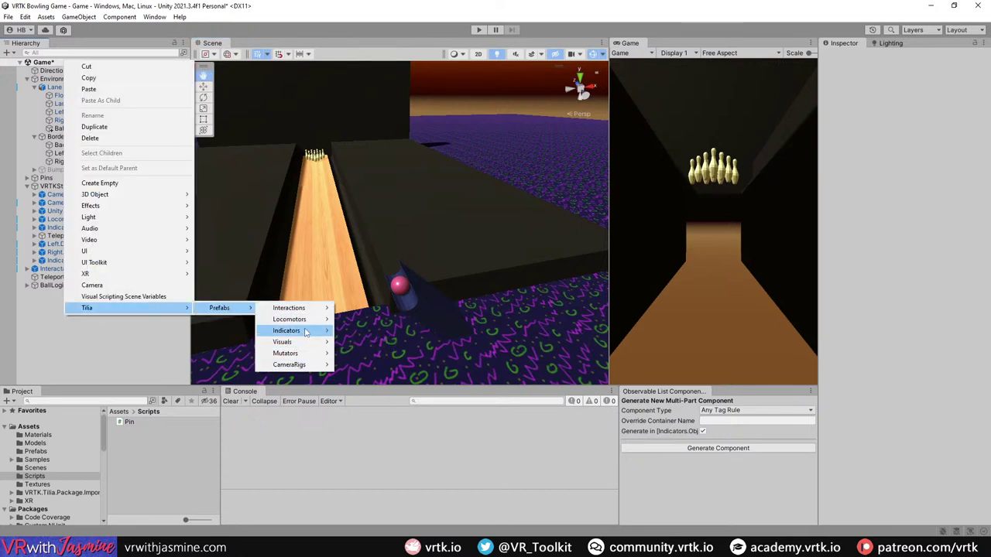
pyautogui.moveTo(303, 332)
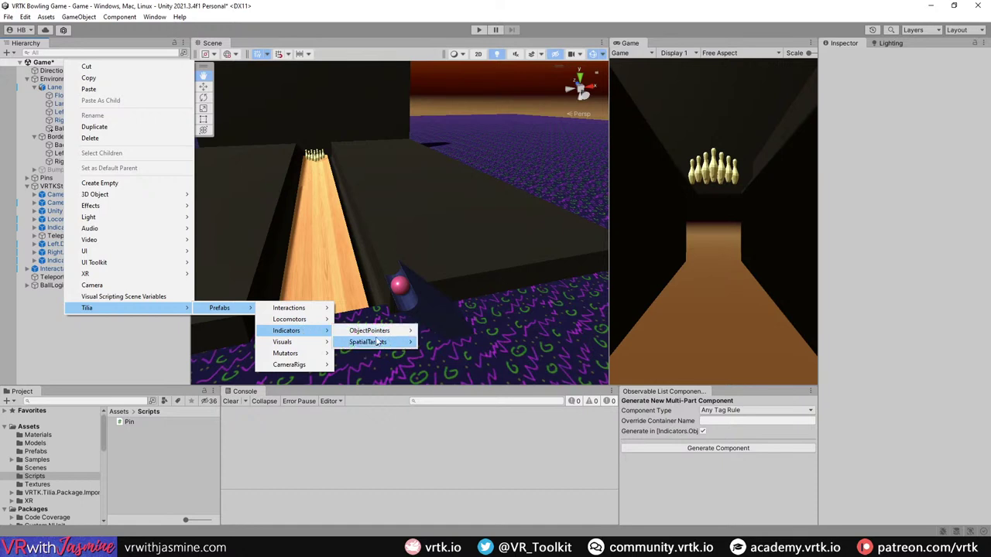
pyautogui.moveTo(378, 346)
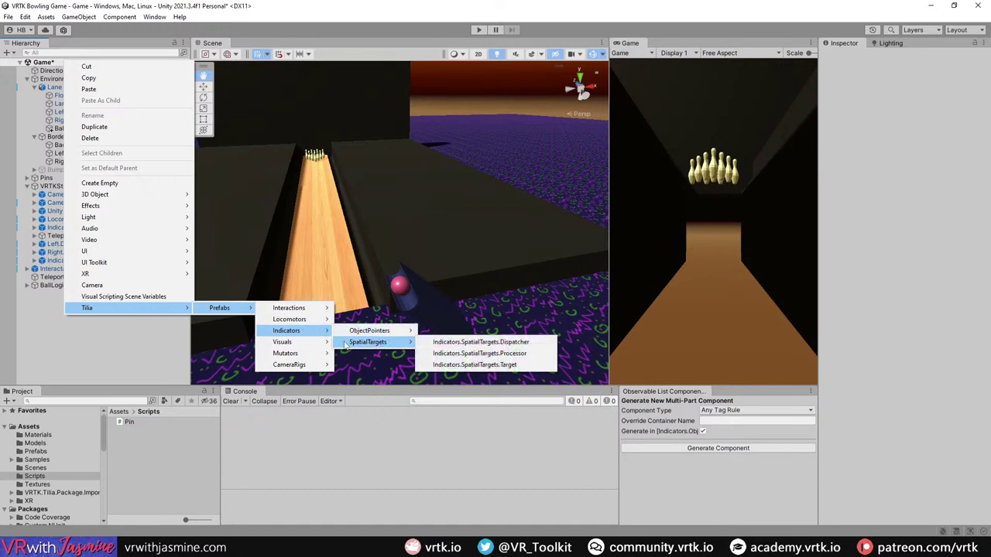
pyautogui.moveTo(298, 308)
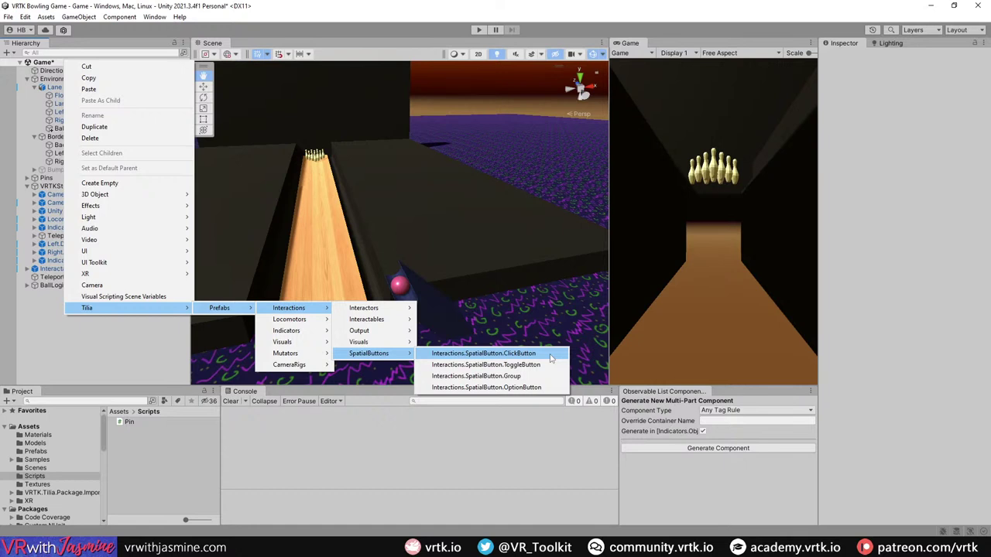
pyautogui.click(550, 358)
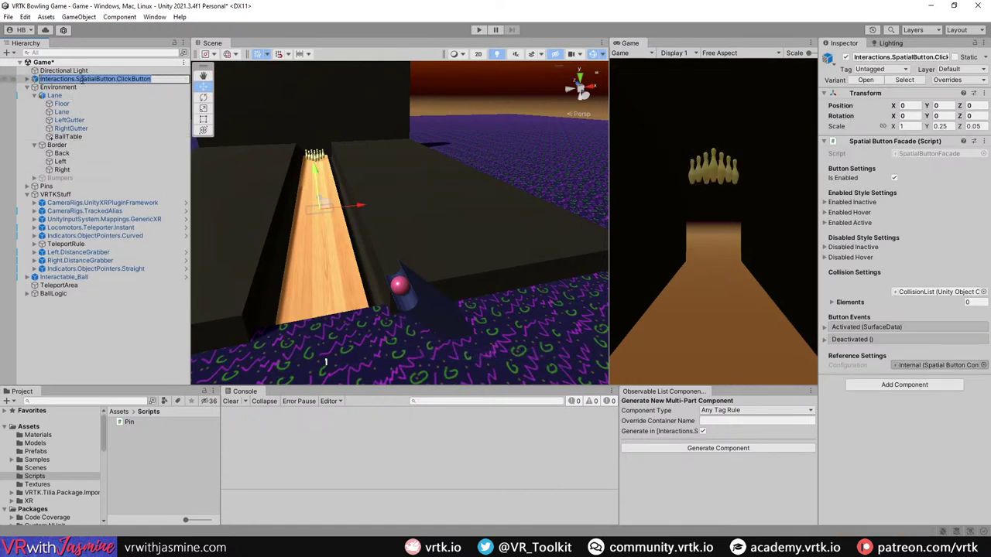
pyautogui.press('Home')
pyautogui.write('Re')
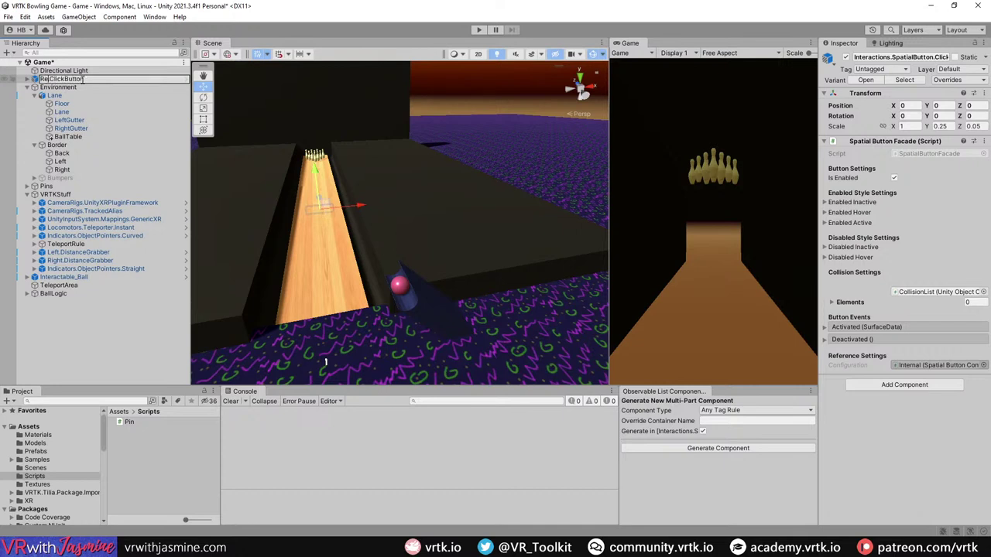
pyautogui.press('Return')
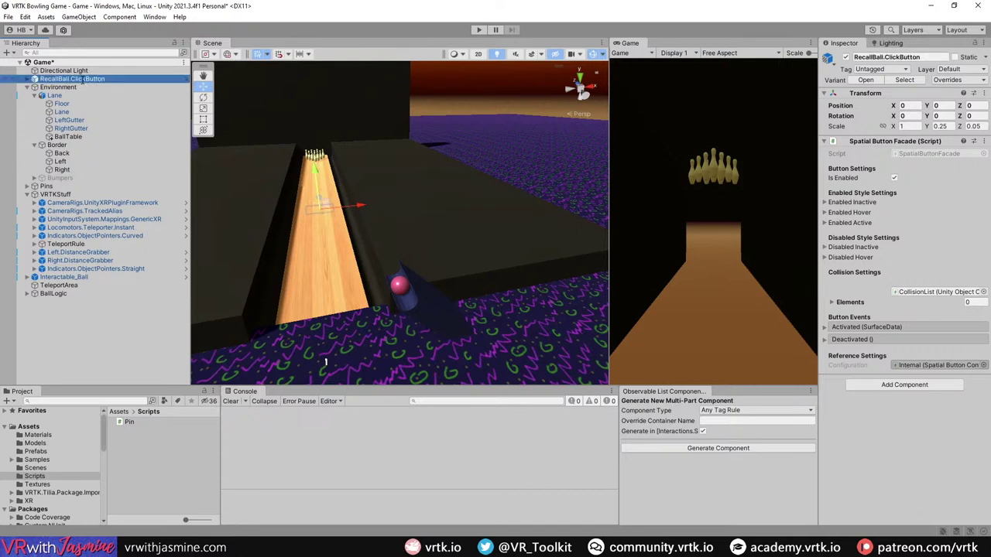
# Step: Frame RecallBall.ClickButton in the scene and move it to the end of the hierarchy, below BallLogic
pyautogui.doubleClick(85, 81)
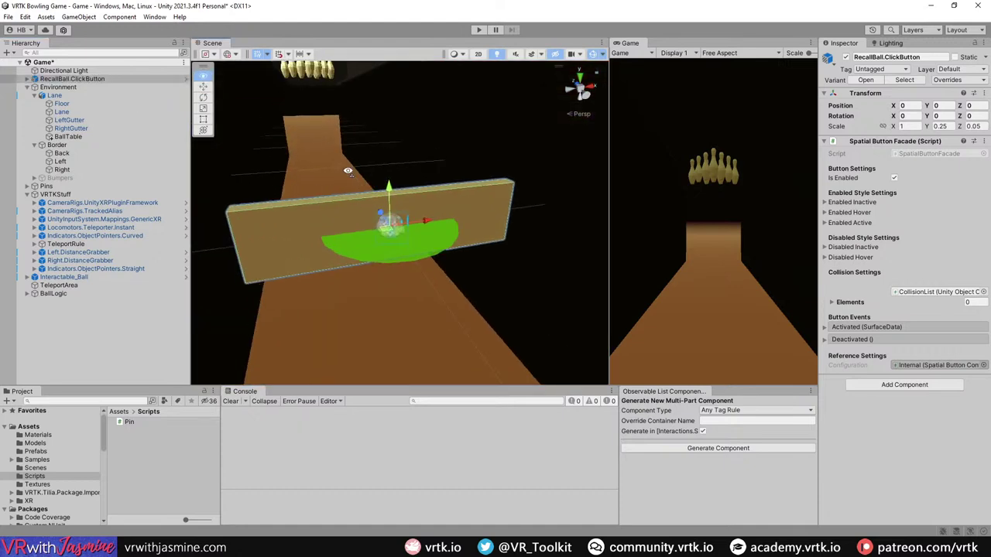
pyautogui.keyDown('alt'); pyautogui.moveTo(372, 154); pyautogui.dragTo(326, 137); pyautogui.keyUp('alt')
pyautogui.doubleClick(73, 79)
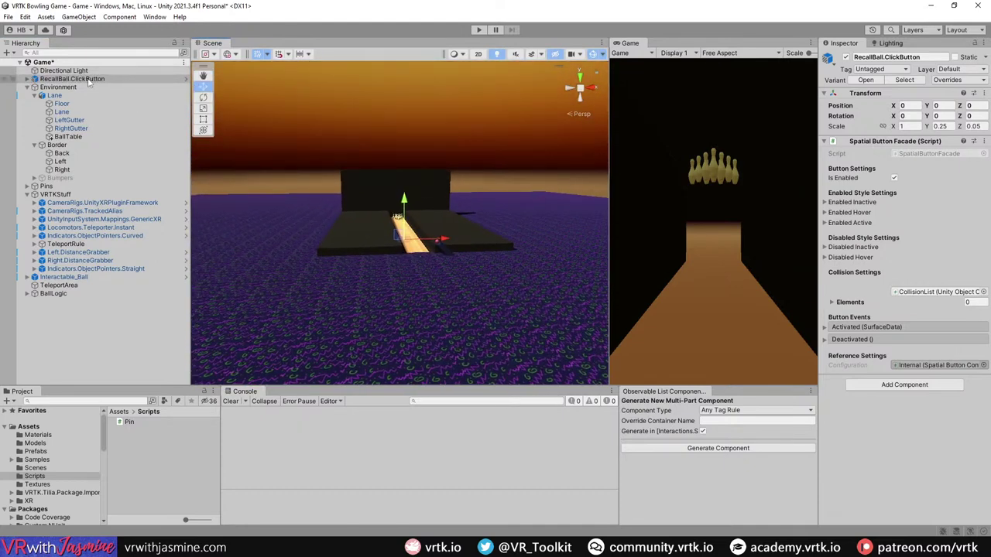
pyautogui.moveTo(65, 312); pyautogui.dragTo(66, 314)
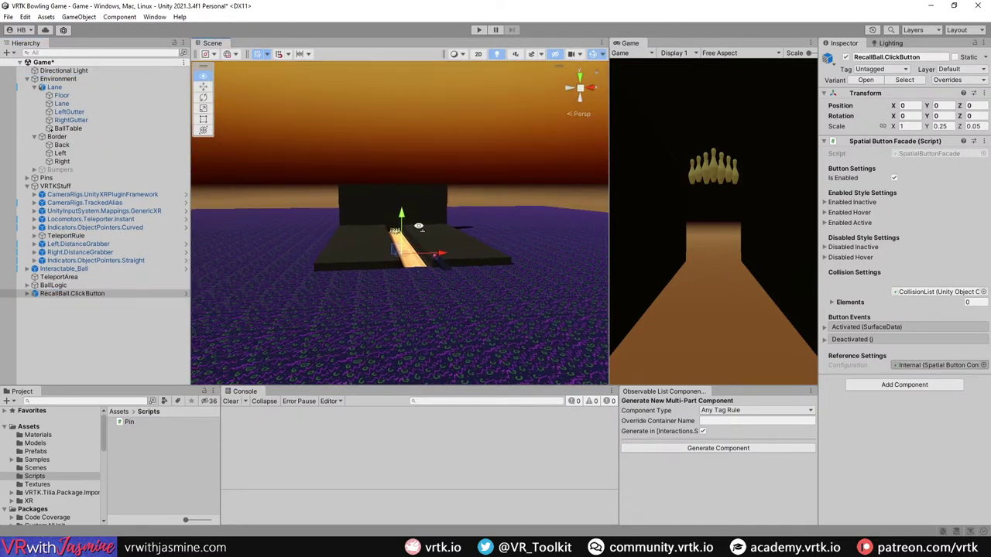
# Step: Create an empty object named Buttons at the scene root
pyautogui.click(54, 325)
pyautogui.rightClick(53, 325)
pyautogui.click(139, 195)
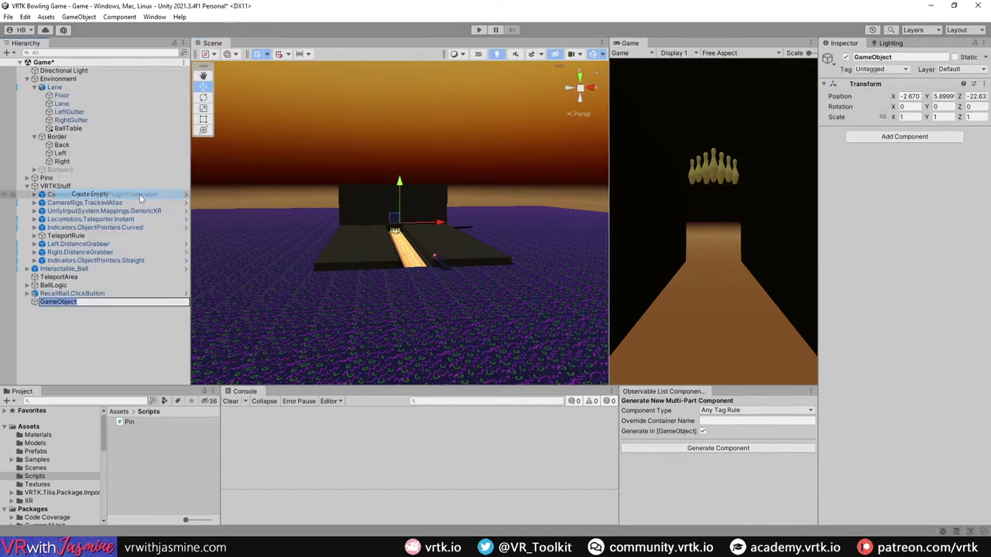
pyautogui.write('Buttons')
pyautogui.press('Return')
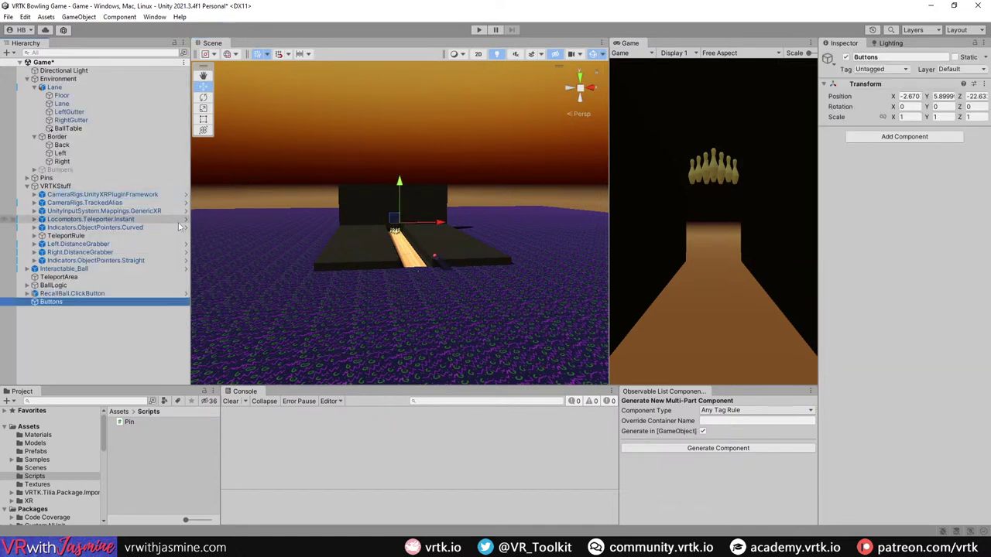
# Step: Set the Buttons object's position to 0, 0, 0 and make RecallBall.ClickButton its child
pyautogui.click(912, 96)
pyautogui.write('0')
pyautogui.press('Tab')
pyautogui.write('0')
pyautogui.press('Tab')
pyautogui.write('0')
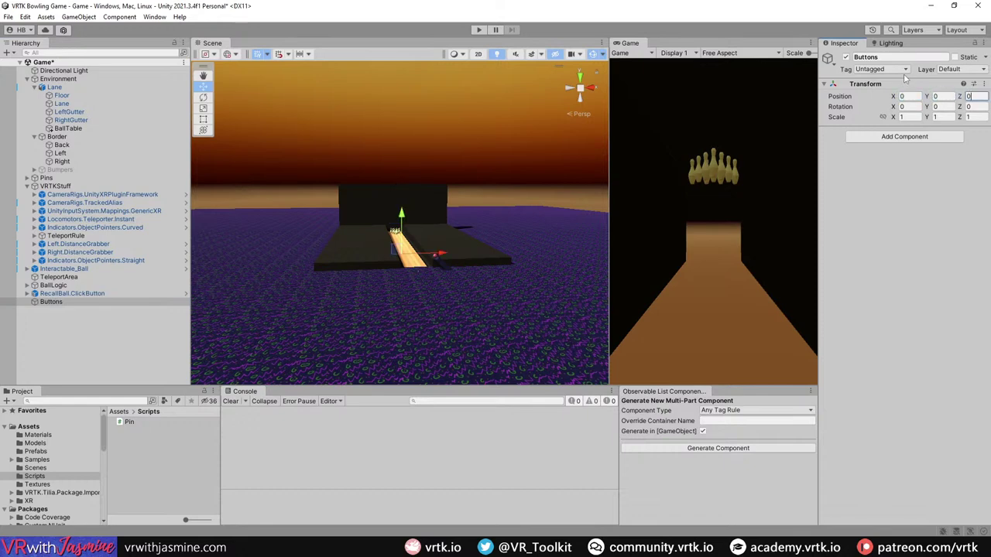
pyautogui.moveTo(72, 294); pyautogui.dragTo(51, 302)
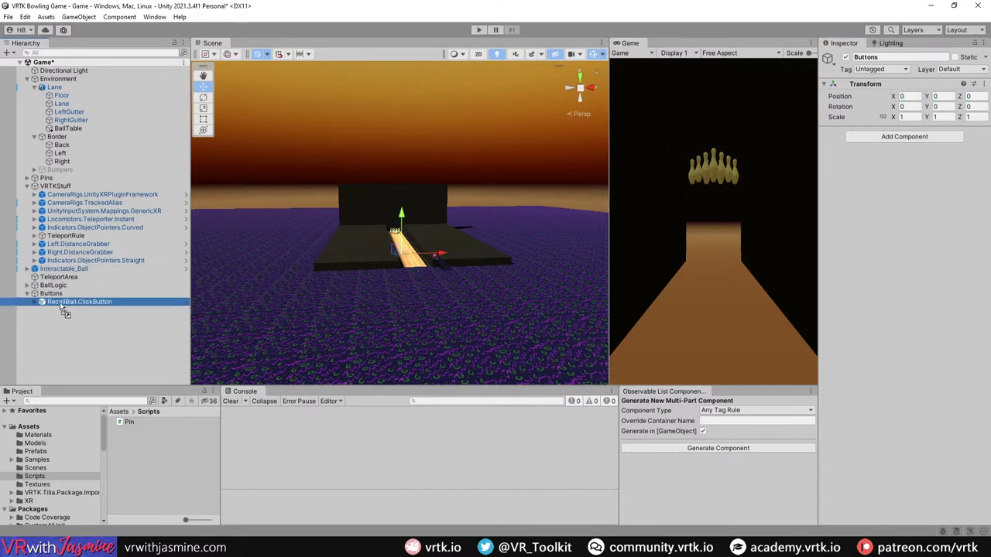
# Step: Try moving RecallBall.ClickButton above the ball table, to about X 1.58, Y 2.24, Z -7.17
pyautogui.moveTo(402, 231); pyautogui.dragTo(402, 210)
pyautogui.moveTo(402, 210); pyautogui.dragTo(416, 277, button='right')
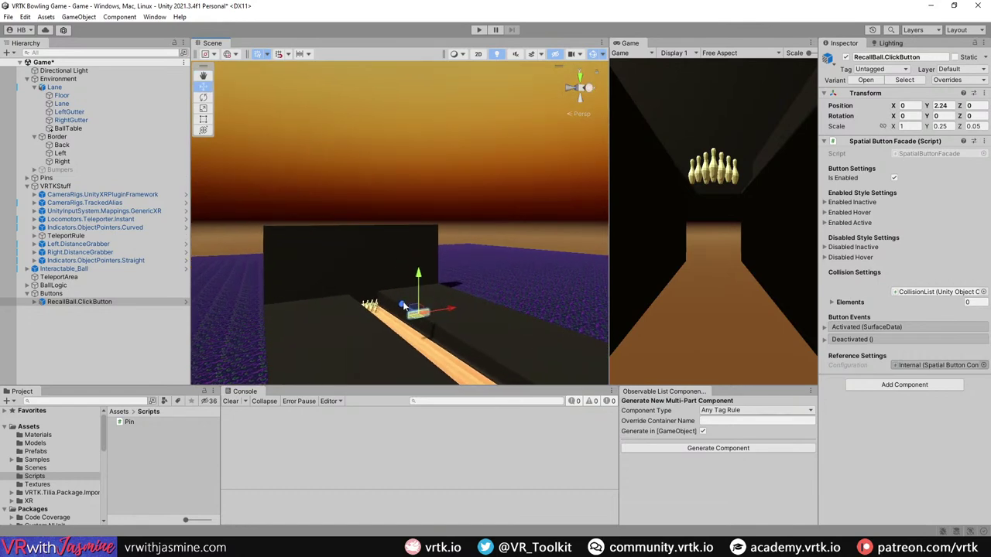
pyautogui.moveTo(402, 306); pyautogui.dragTo(534, 368)
pyautogui.moveTo(534, 367); pyautogui.dragTo(382, 324, button='right')
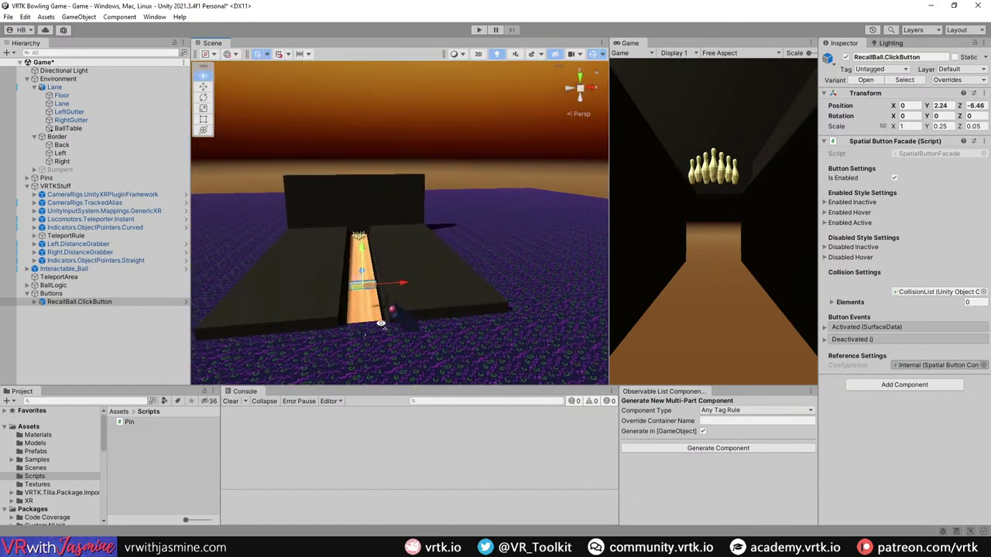
pyautogui.scroll(5, 381, 324)
pyautogui.moveTo(439, 280); pyautogui.dragTo(470, 346)
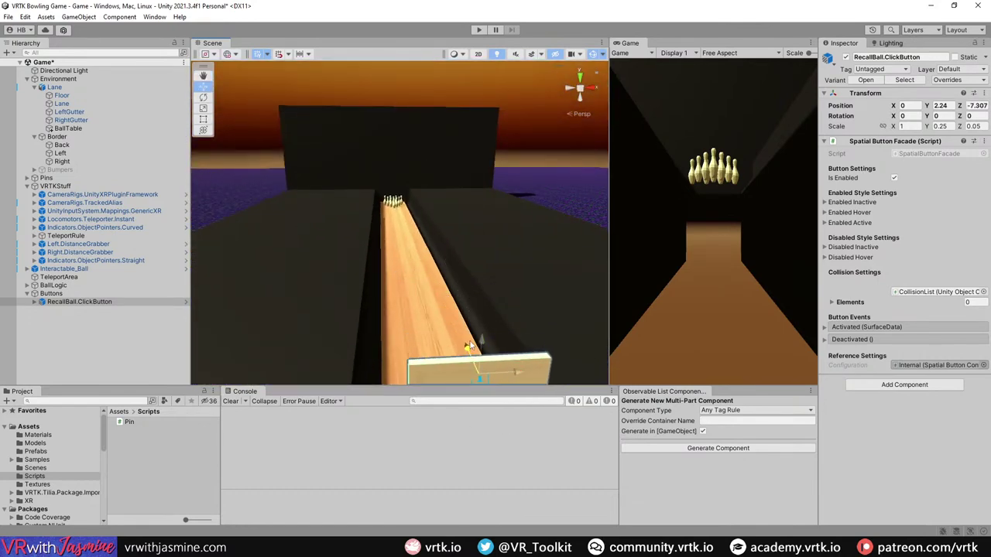
pyautogui.scroll(-4, 470, 346)
pyautogui.moveTo(449, 304); pyautogui.dragTo(533, 274)
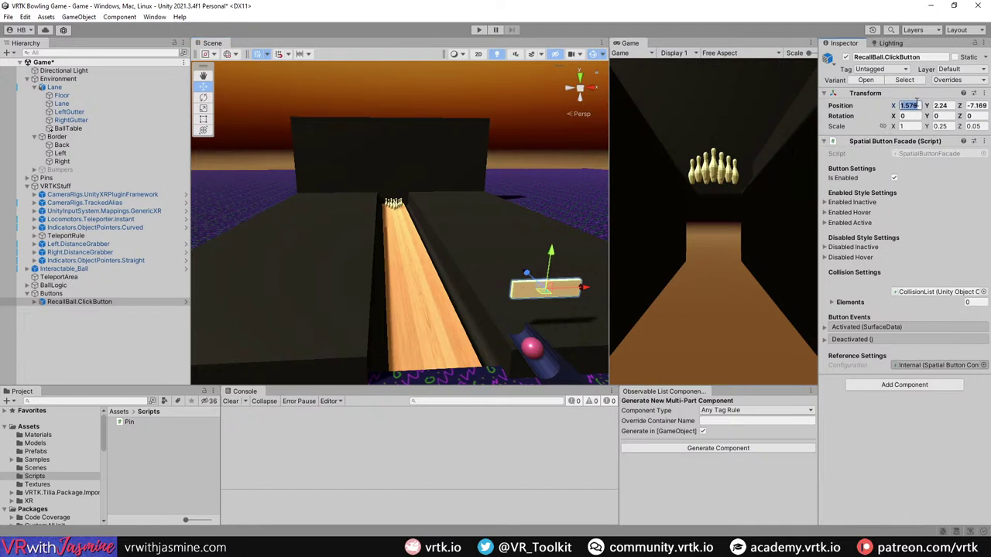
# Step: Reset RecallBall.ClickButton's position to 0, 0, 0
pyautogui.write('0')
pyautogui.press('Tab')
pyautogui.write('0')
pyautogui.press('Tab')
pyautogui.write('0')
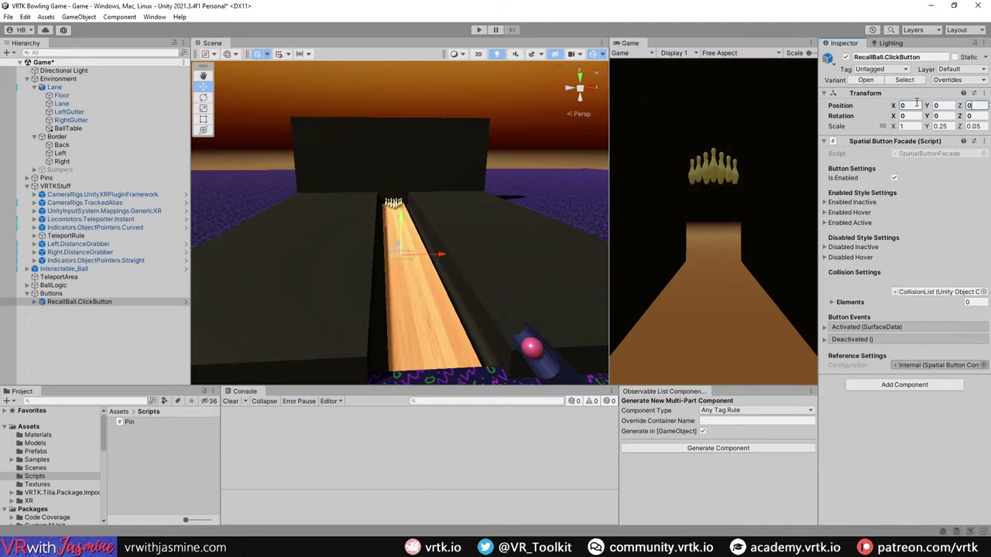
# Step: Move the Buttons object to the side of the lane so its button floats above and behind the ball table
pyautogui.click(71, 293)
pyautogui.moveTo(403, 221); pyautogui.dragTo(544, 217)
pyautogui.click(529, 223)
pyautogui.click(107, 294)
pyautogui.moveTo(929, 106); pyautogui.dragTo(434, 157)
pyautogui.moveTo(558, 197); pyautogui.dragTo(559, 185)
# Step: Set RecallBall.ClickButton's text to "Reset Ball" in the Enabled Inactive, Enabled Hover and Enabled Active styles
pyautogui.click(116, 302)
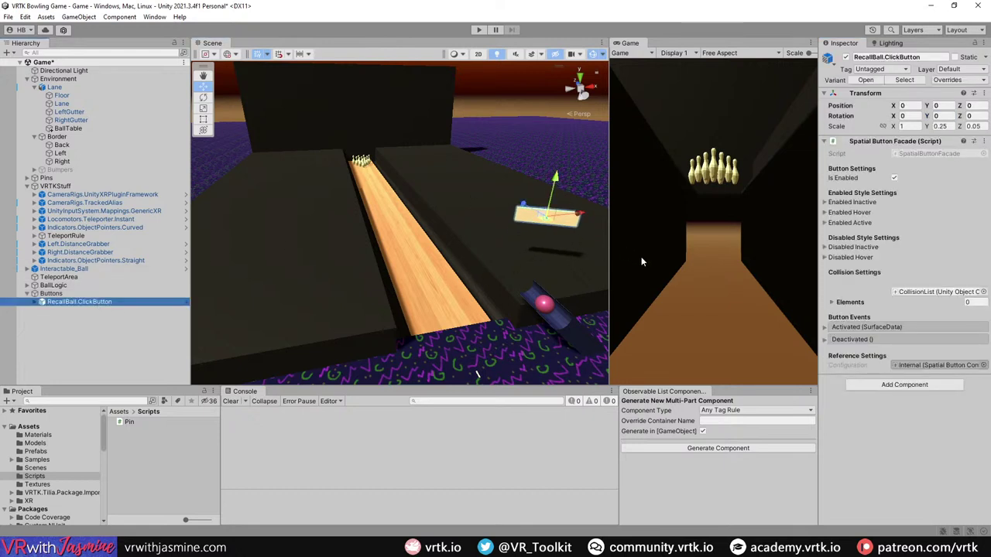
pyautogui.click(842, 203)
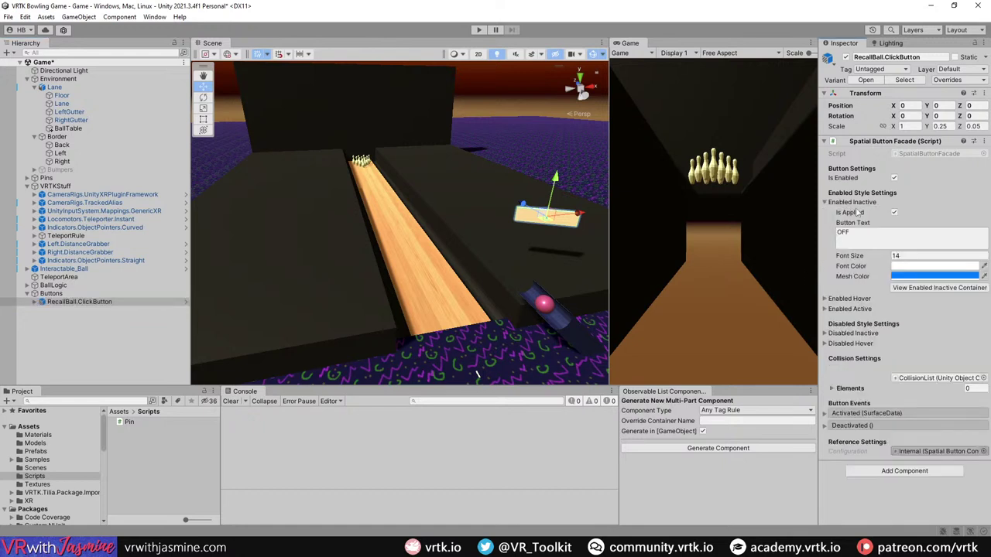
pyautogui.click(845, 233)
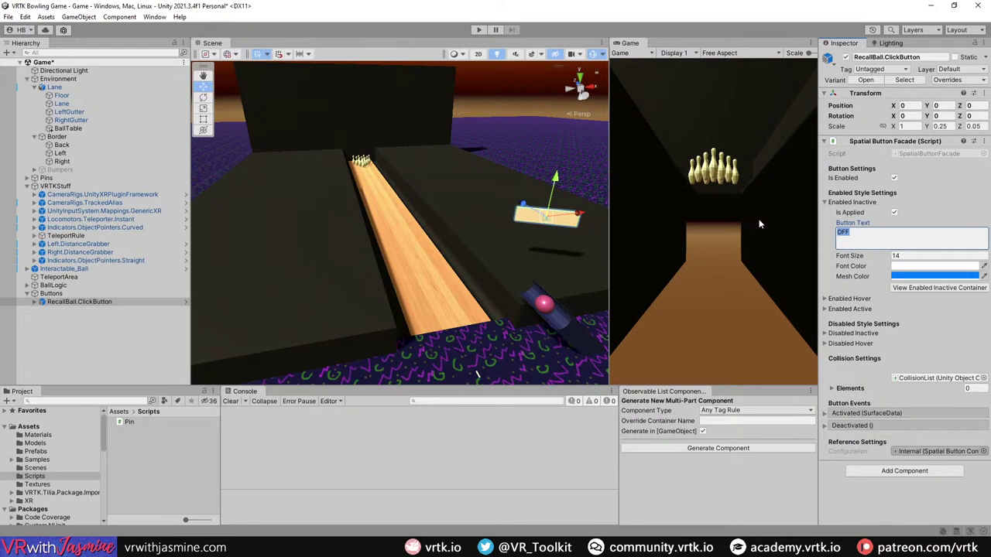
pyautogui.write('Reset Ball')
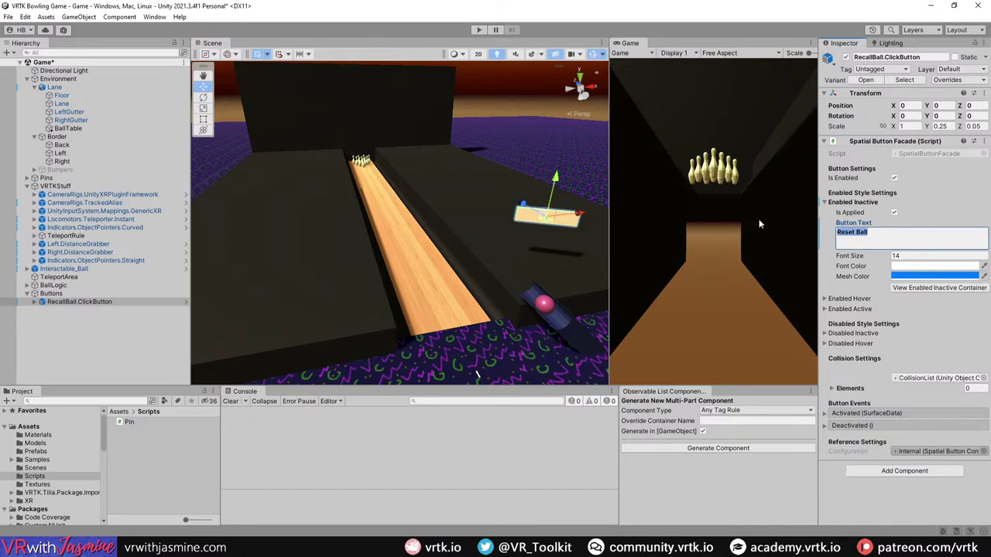
pyautogui.click(835, 299)
pyautogui.click(849, 396)
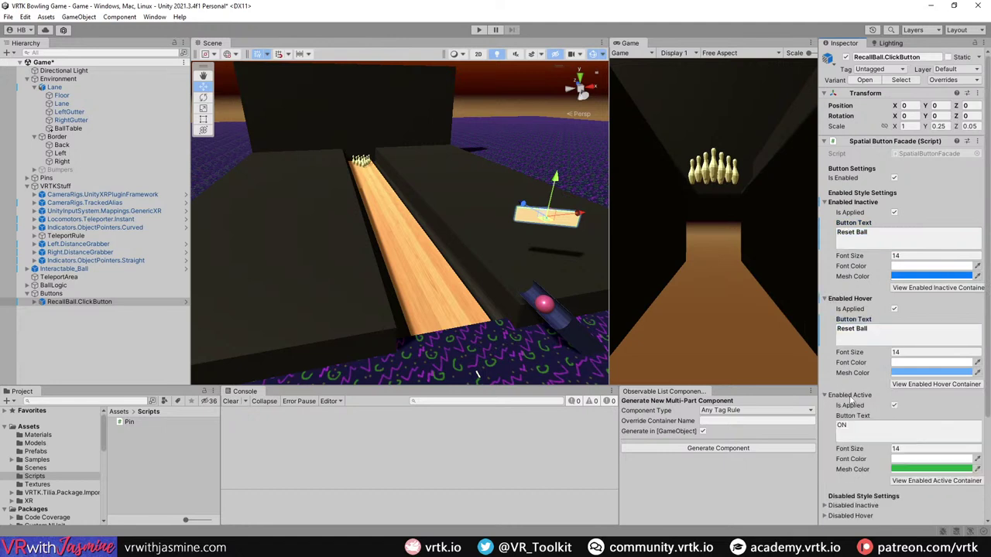
pyautogui.click(852, 425)
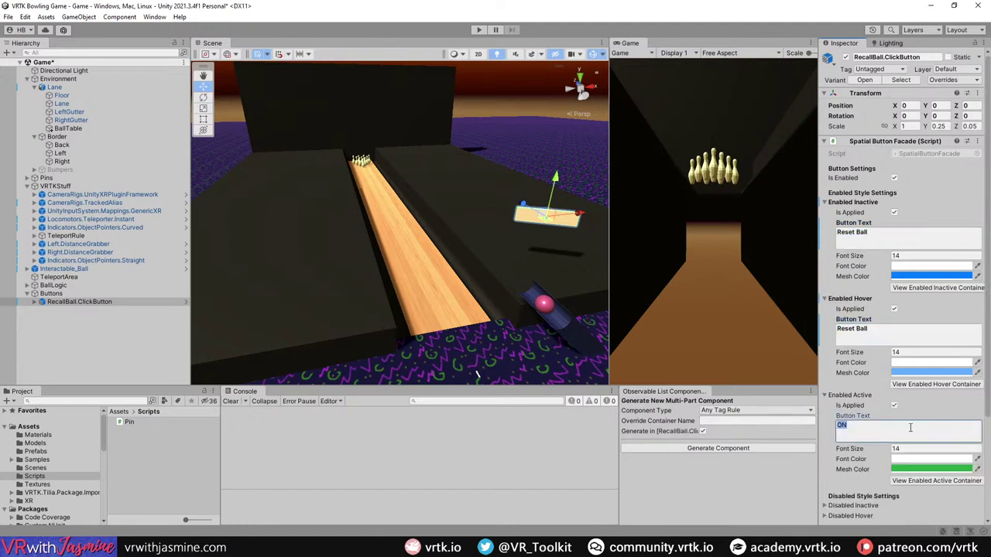
pyautogui.click(851, 395)
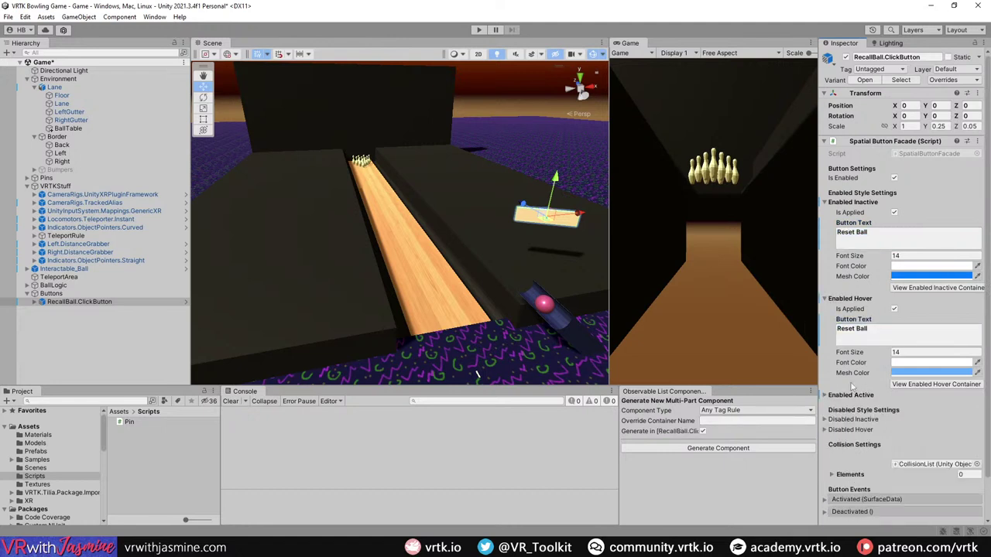
pyautogui.click(830, 301)
pyautogui.click(834, 203)
# Step: Set RecallBall.ClickButton's text to "Reset Ball" in the Disabled Inactive and Disabled Hover styles
pyautogui.click(852, 247)
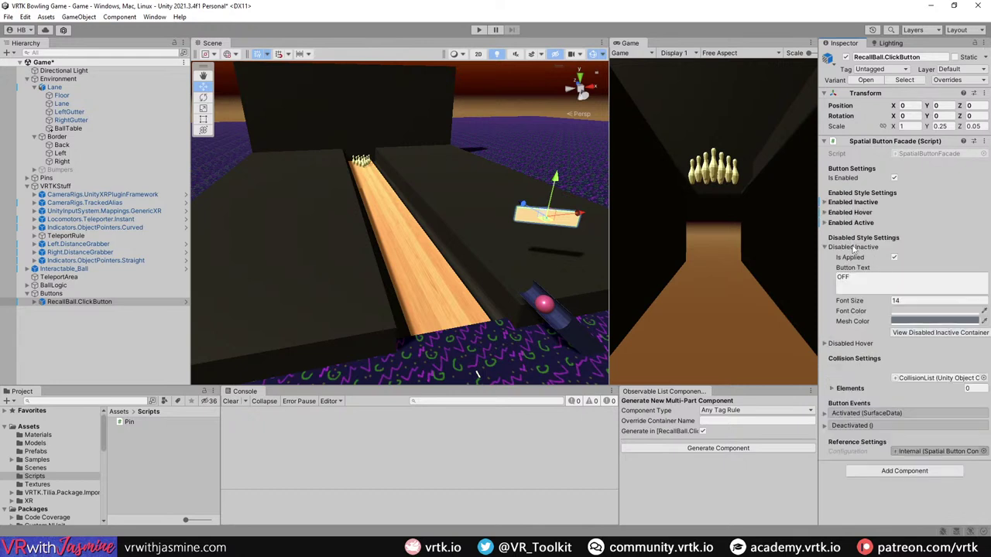
pyautogui.click(850, 248)
pyautogui.click(851, 258)
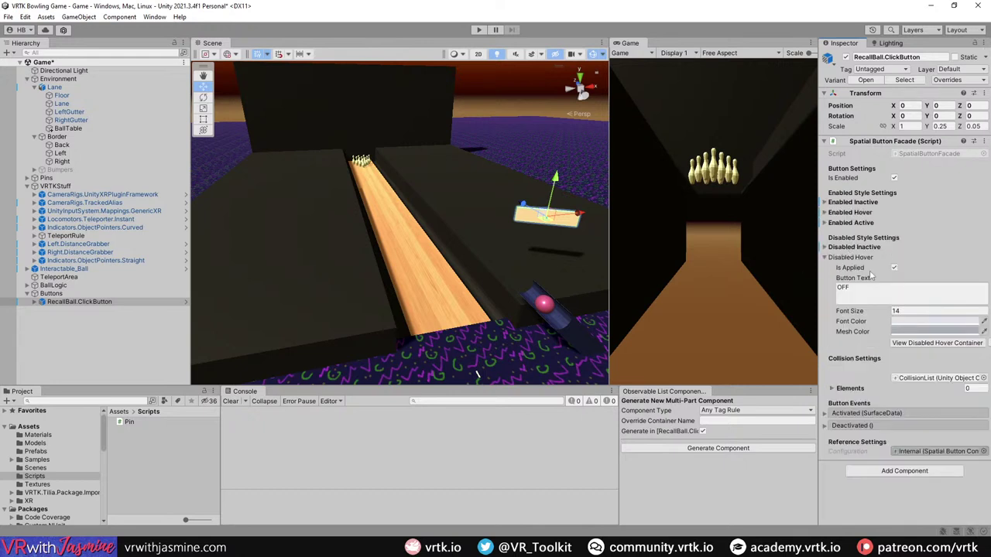
pyautogui.click(851, 257)
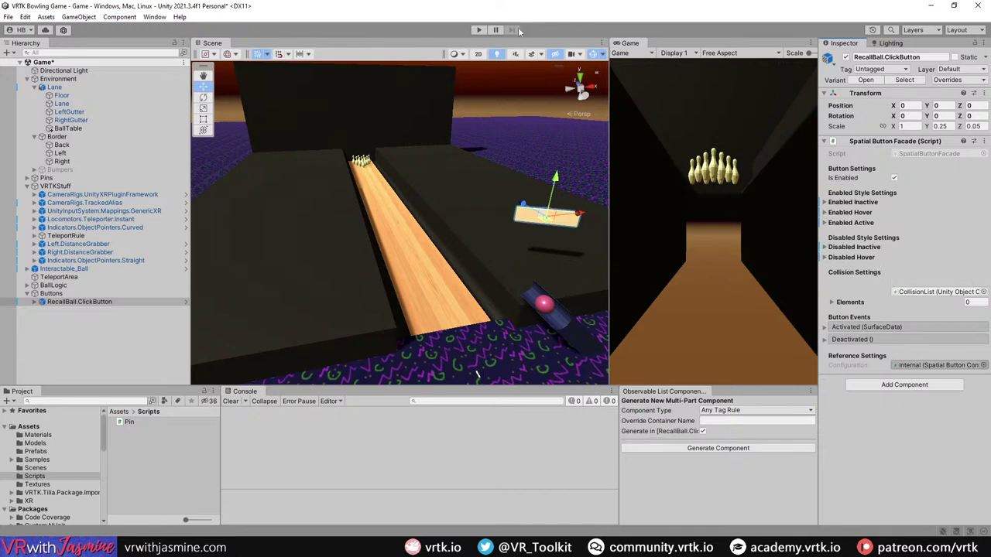
# Step: Run the game and examine the recall ball button's face up close for its label
pyautogui.click(477, 30)
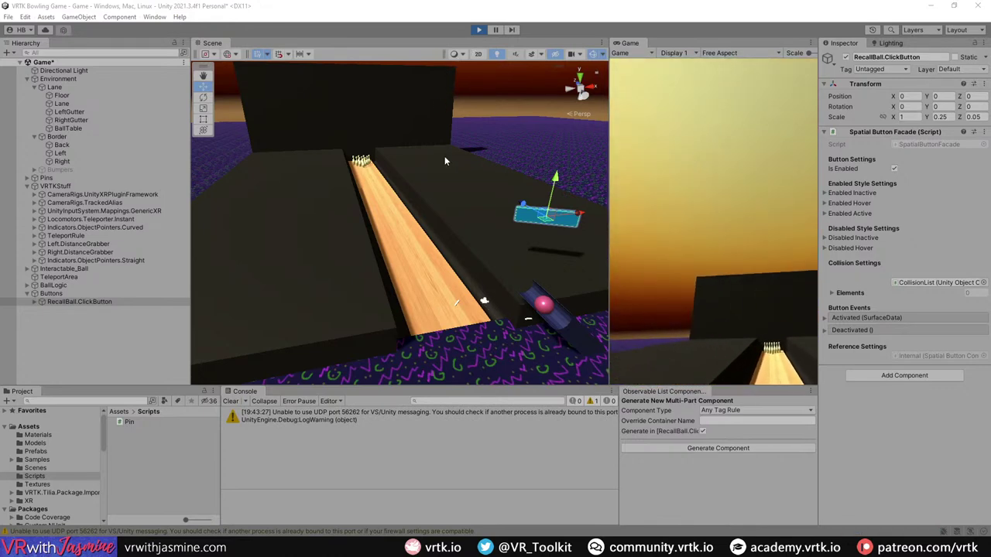
pyautogui.moveTo(444, 155); pyautogui.dragTo(620, 177, button='right')
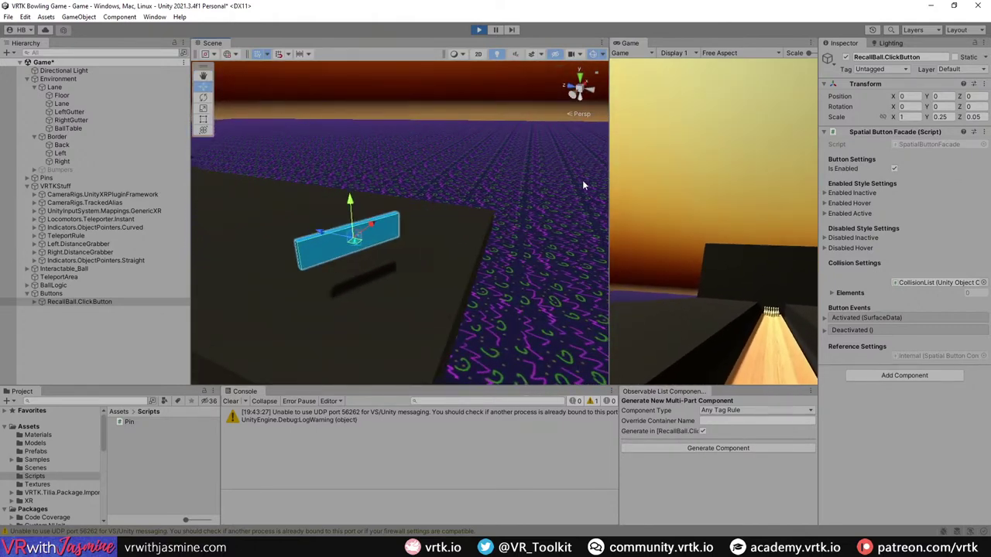
pyautogui.moveTo(549, 223); pyautogui.dragTo(850, 212, button='right')
pyautogui.press('s')
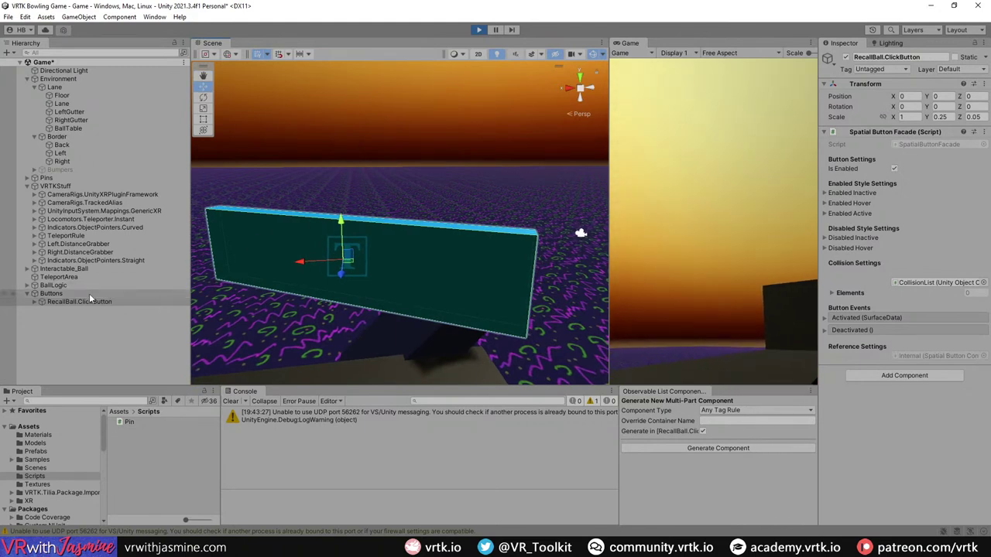
# Step: Inspect the NormalText object inside RecallBall.ClickButton's MeshContainer and check its TextMeshPro font asset
pyautogui.click(31, 301)
pyautogui.click(48, 309)
pyautogui.click(57, 318)
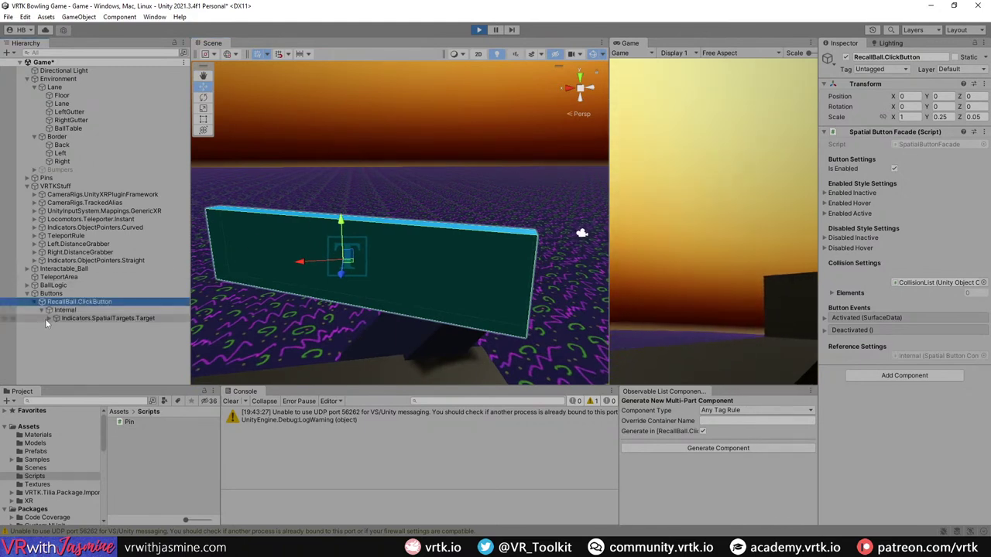
pyautogui.click(51, 327)
pyautogui.click(62, 326)
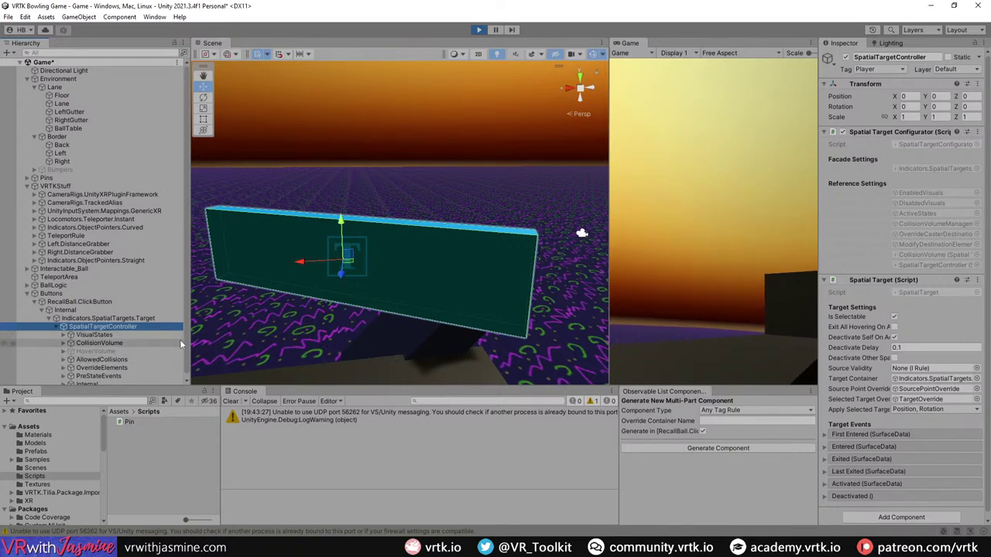
pyautogui.click(419, 283)
pyautogui.keyDown('alt'); pyautogui.moveTo(452, 285); pyautogui.dragTo(122, 308); pyautogui.keyUp('alt')
pyautogui.scroll(-2, 124, 333)
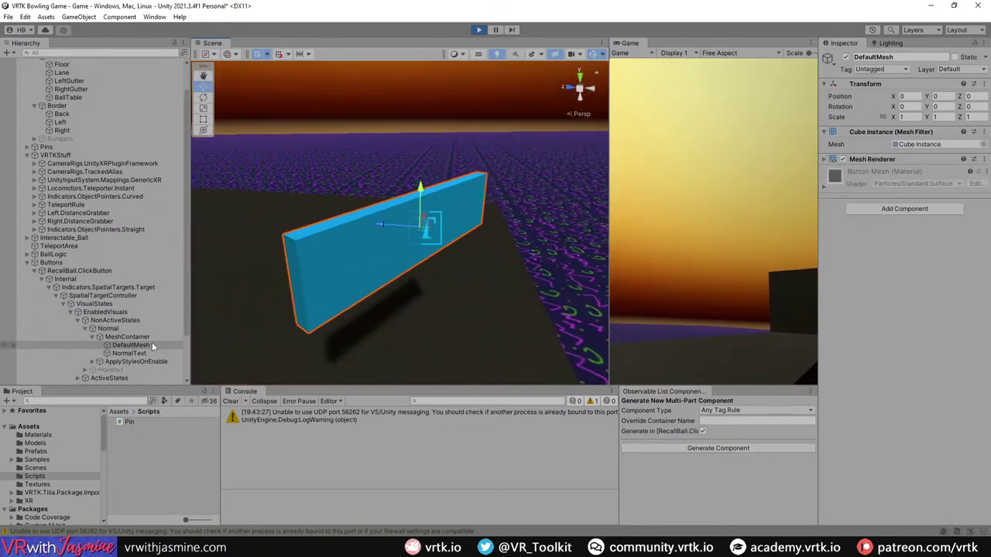
pyautogui.click(143, 354)
pyautogui.keyDown('alt'); pyautogui.moveTo(522, 272); pyautogui.dragTo(437, 273); pyautogui.keyUp('alt')
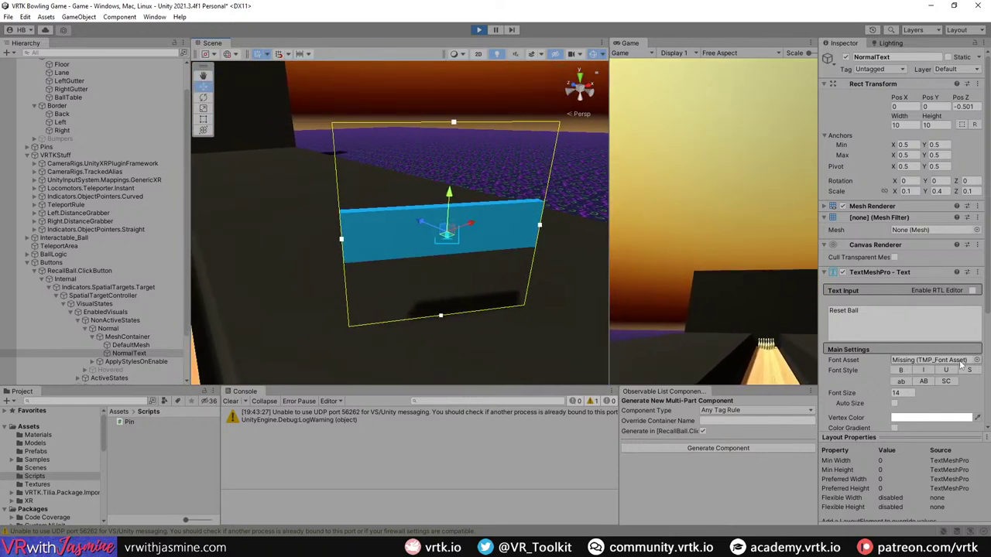
# Step: Stop the running game and clear the console
pyautogui.click(480, 29)
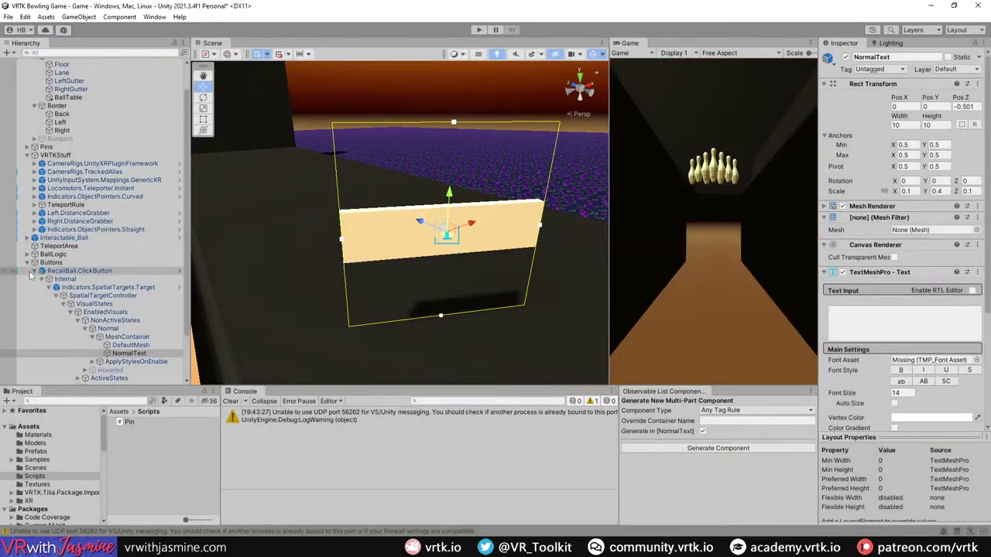
pyautogui.click(35, 270)
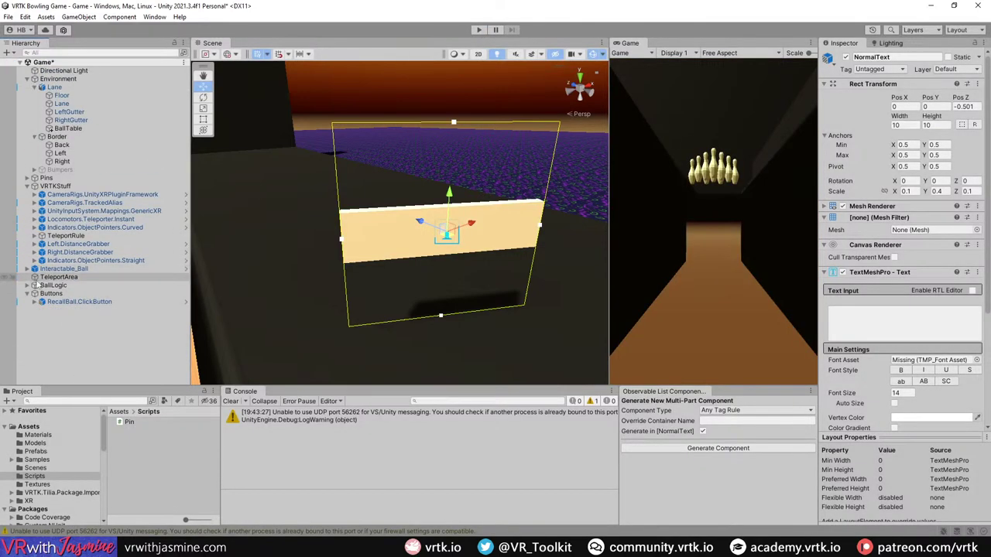
pyautogui.click(231, 401)
# Step: Try to import the TMP Essential Resources into the project
pyautogui.click(155, 16)
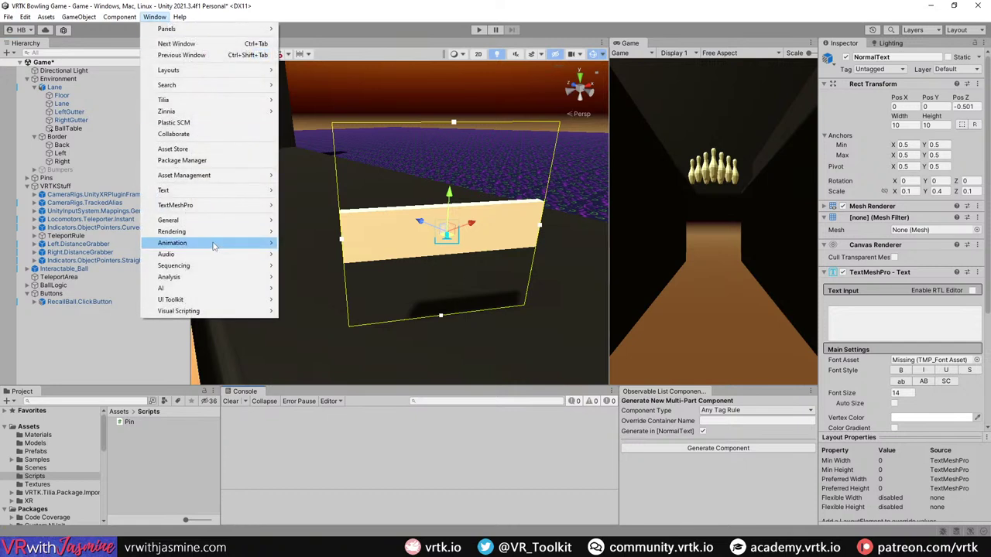
pyautogui.moveTo(222, 193)
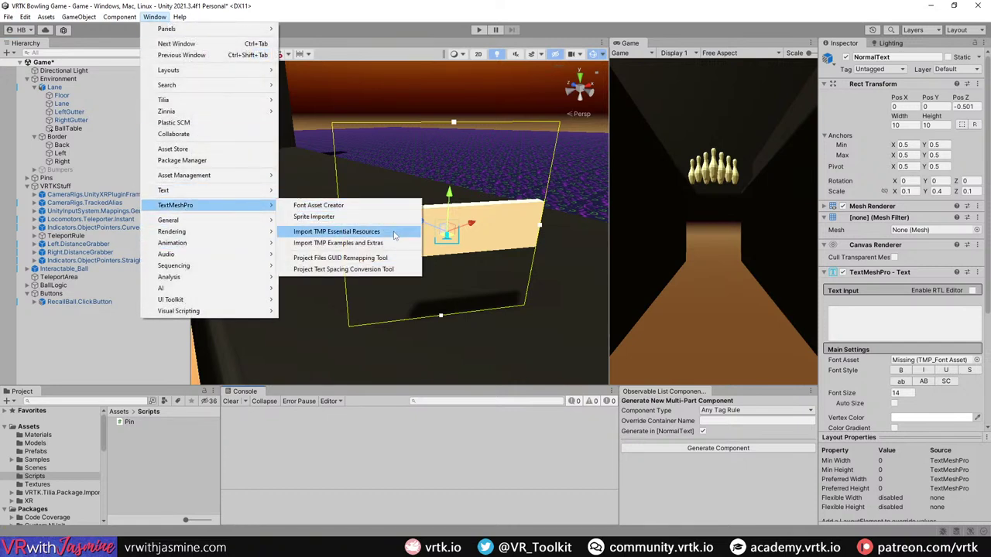
pyautogui.click(336, 231)
# Step: Check the installed version of the TextMeshPro package in the Package Manager
pyautogui.click(155, 16)
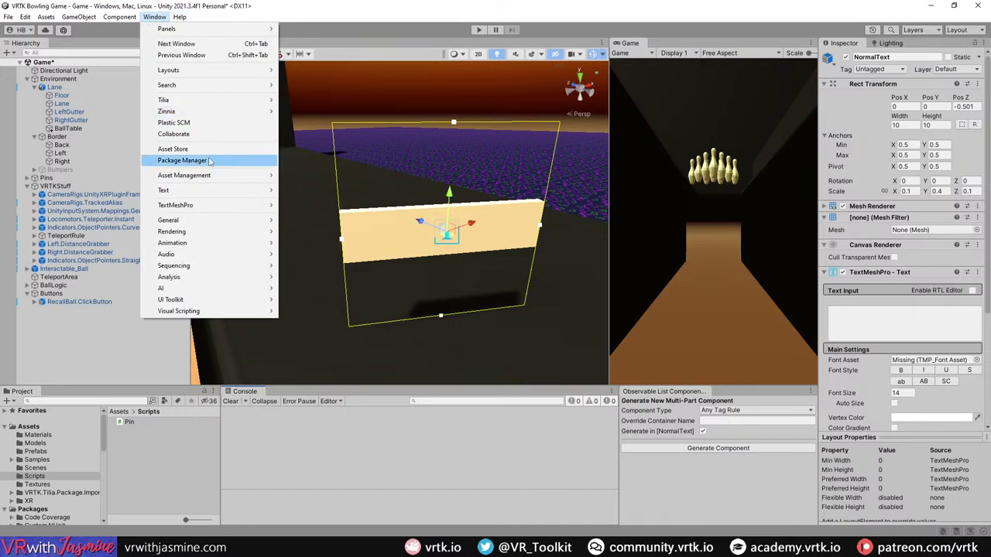
pyautogui.click(183, 160)
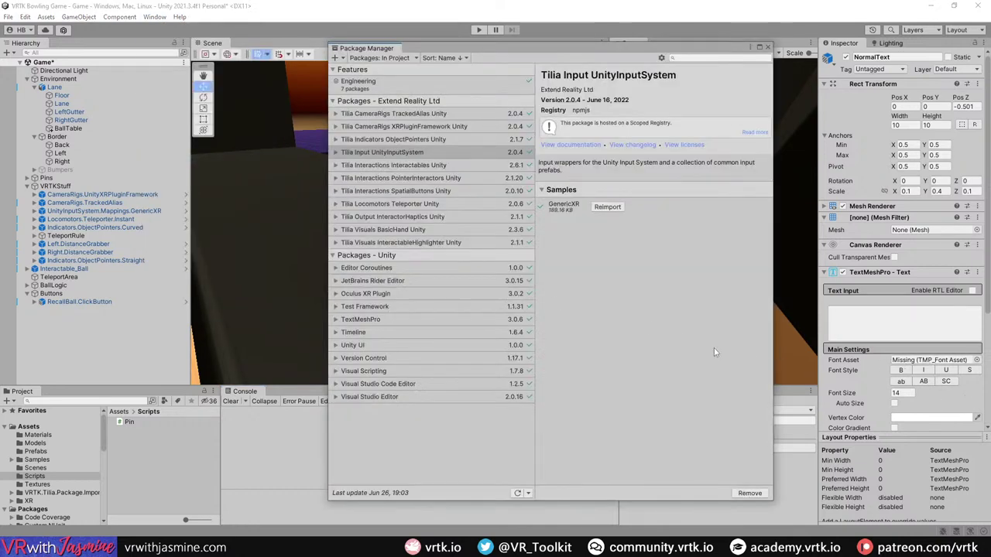
pyautogui.click(368, 319)
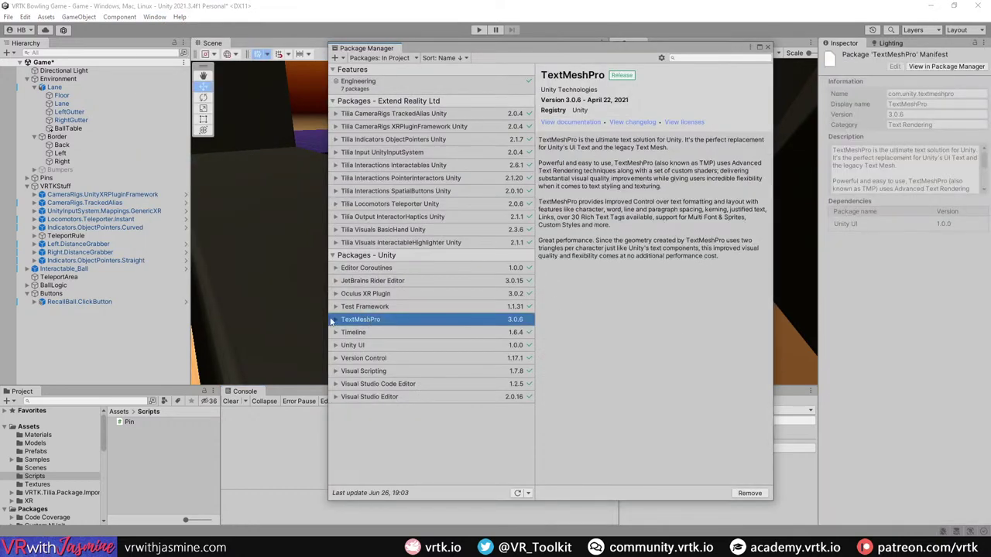
pyautogui.click(336, 320)
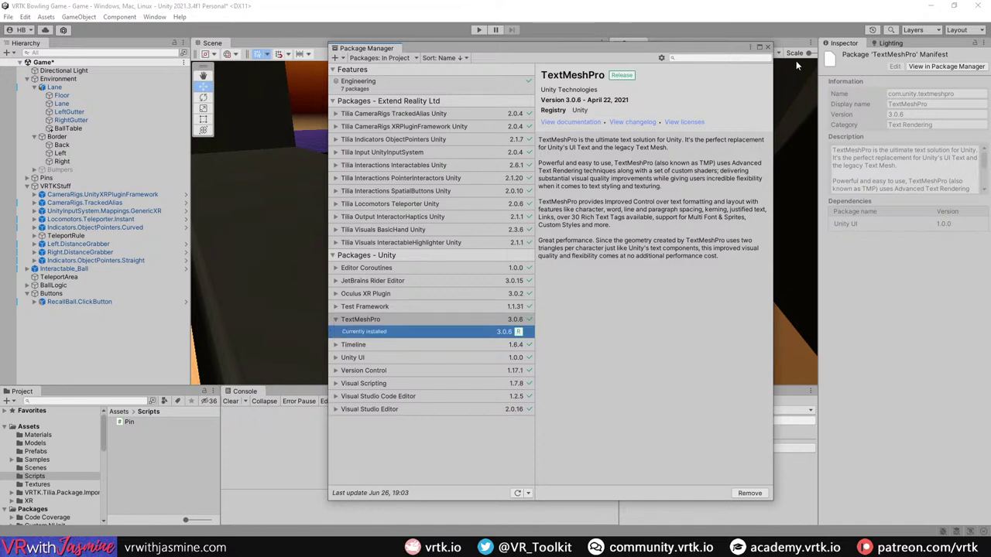
pyautogui.click(769, 48)
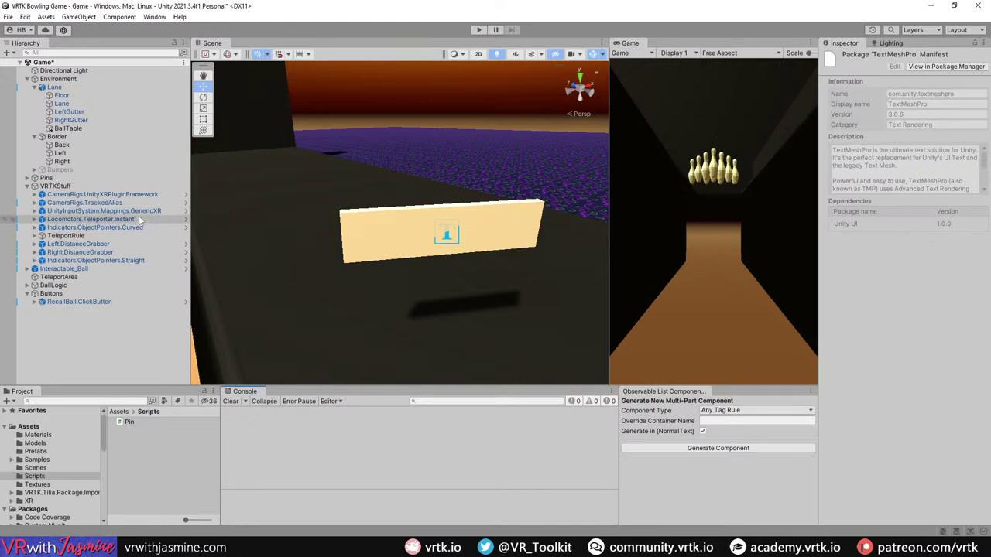
# Step: Check which font assets are available for the recall button's NormalText object
pyautogui.click(380, 242)
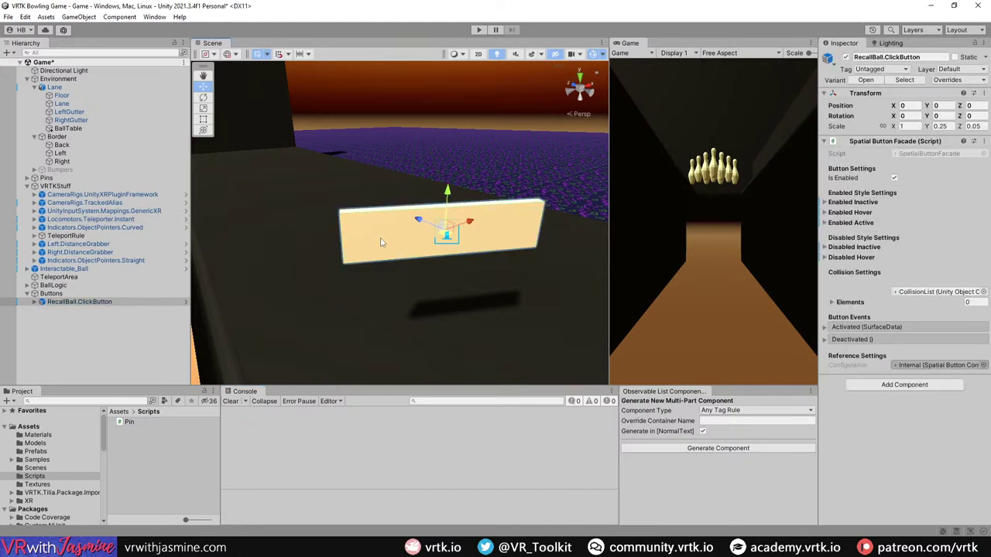
pyautogui.click(418, 260)
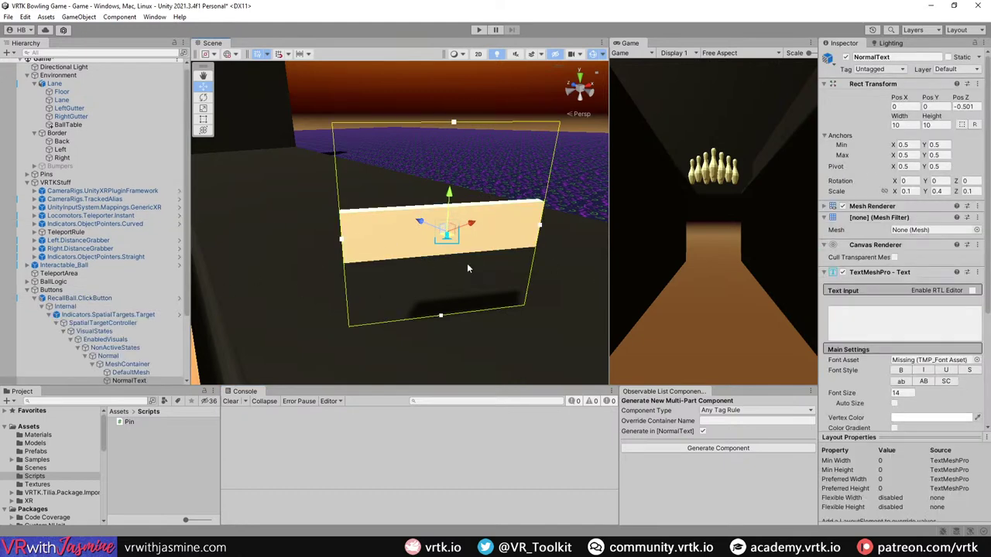
pyautogui.click(977, 360)
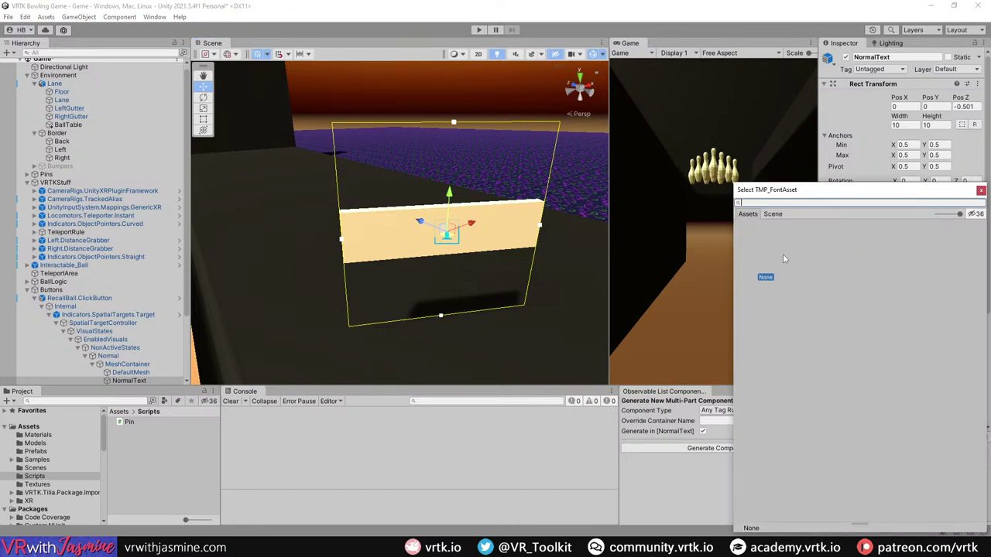
pyautogui.click(980, 190)
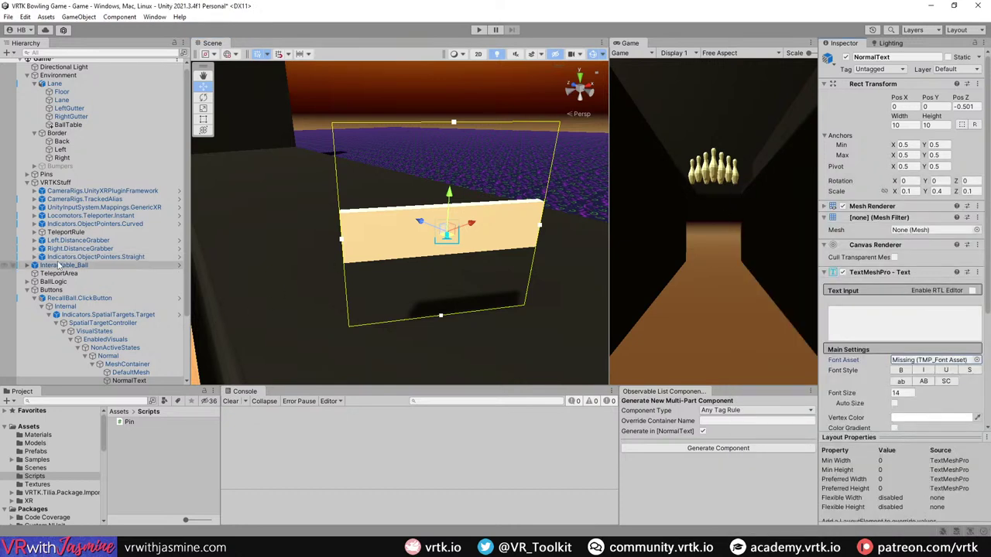
# Step: Collapse the Buttons group in the object hierarchy and save the scene
pyautogui.click(27, 291)
pyautogui.click(72, 323)
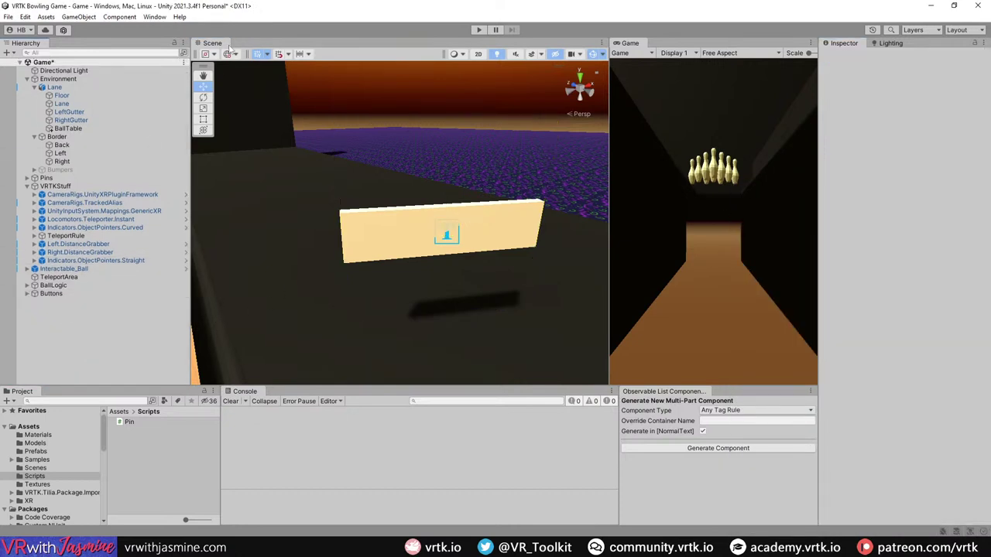
pyautogui.hotkey('ctrl', 's')
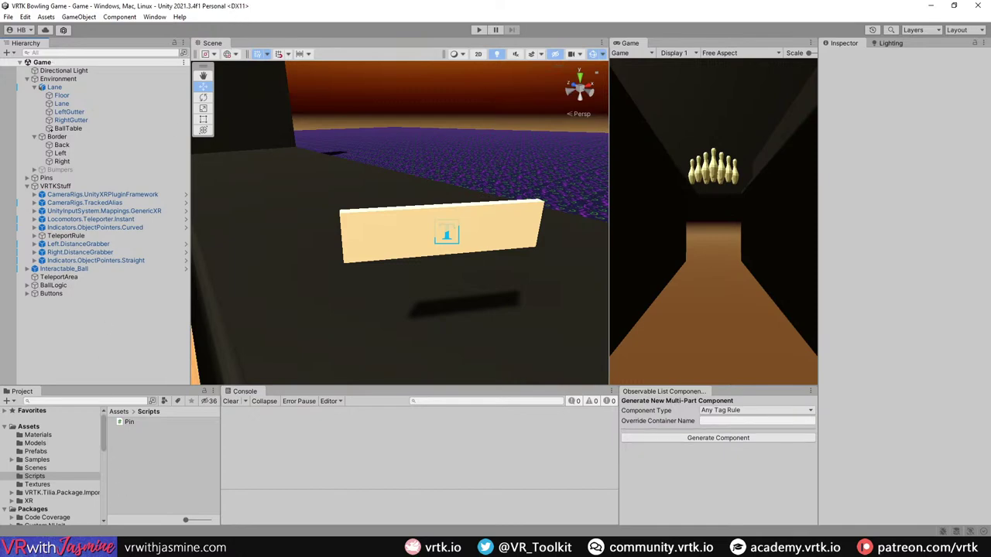
pyautogui.hotkey('alt', 'Tab')
pyautogui.doubleClick(590, 46)
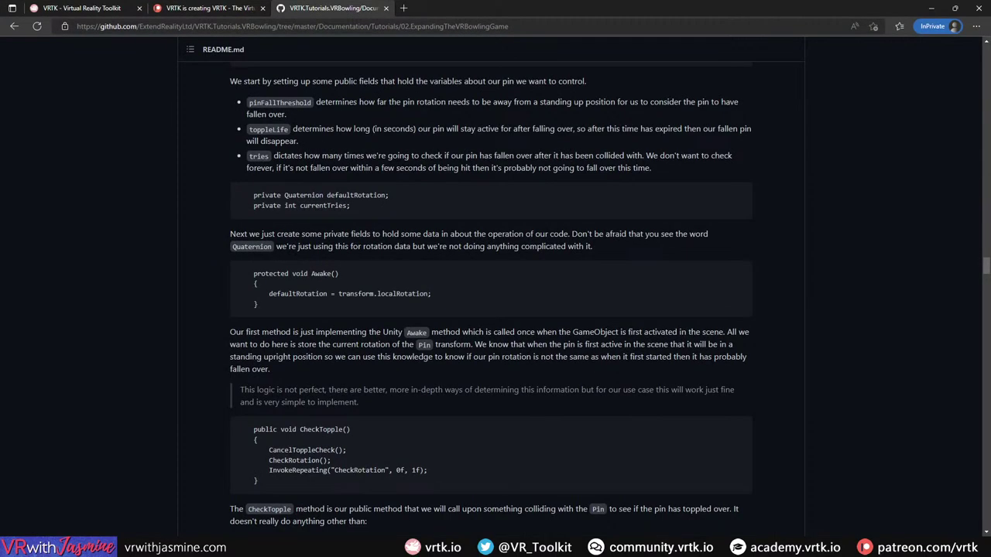
pyautogui.hotkey('alt', 'Tab')
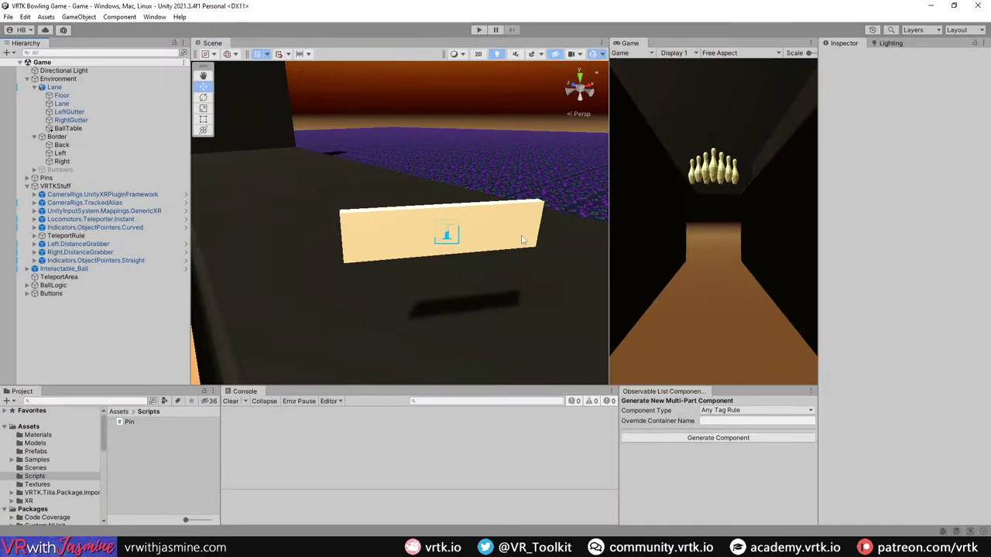
pyautogui.hotkey('alt', 'Tab')
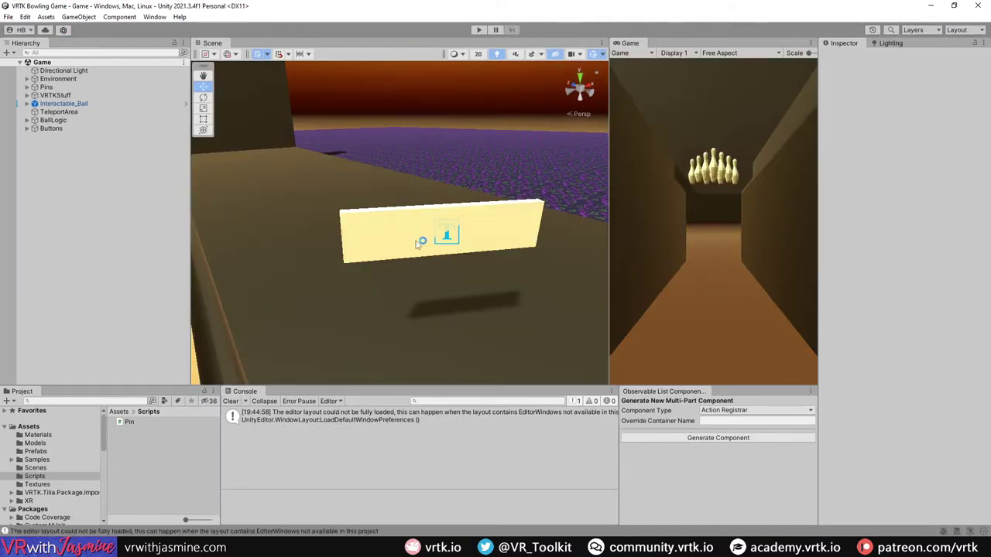
# Step: Inspect the recall button's NormalText object and its TextMeshPro font asset setting
pyautogui.click(416, 241)
pyautogui.click(416, 245)
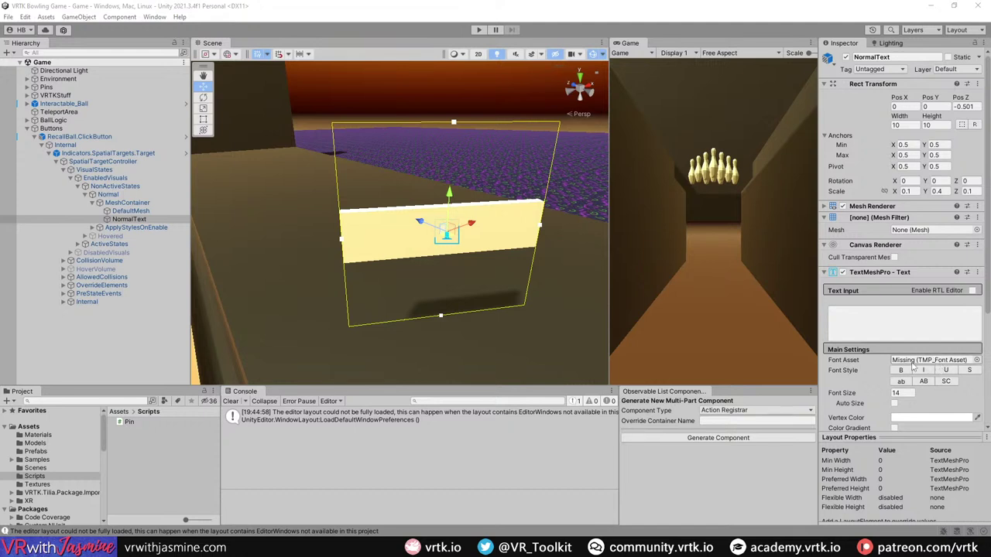
pyautogui.rightClick(112, 312)
pyautogui.click(135, 338)
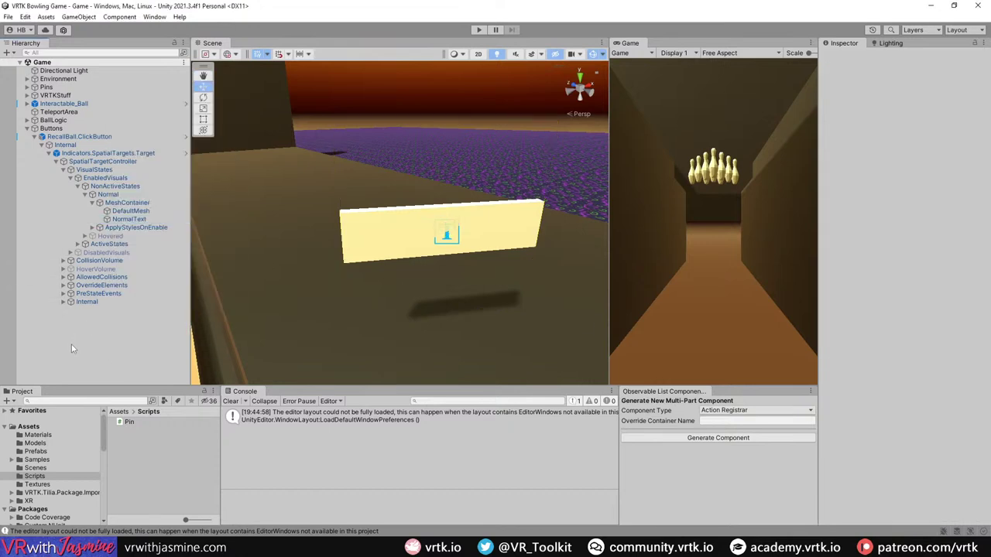
pyautogui.click(122, 220)
pyautogui.keyDown('alt'); pyautogui.moveTo(245, 230); pyautogui.dragTo(351, 319); pyautogui.keyUp('alt')
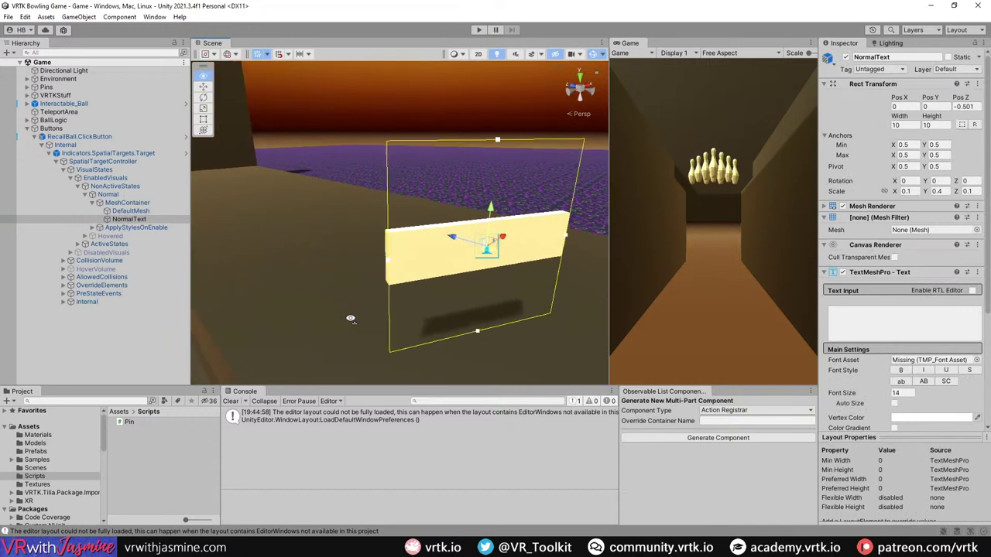
pyautogui.scroll(-4, 350, 318)
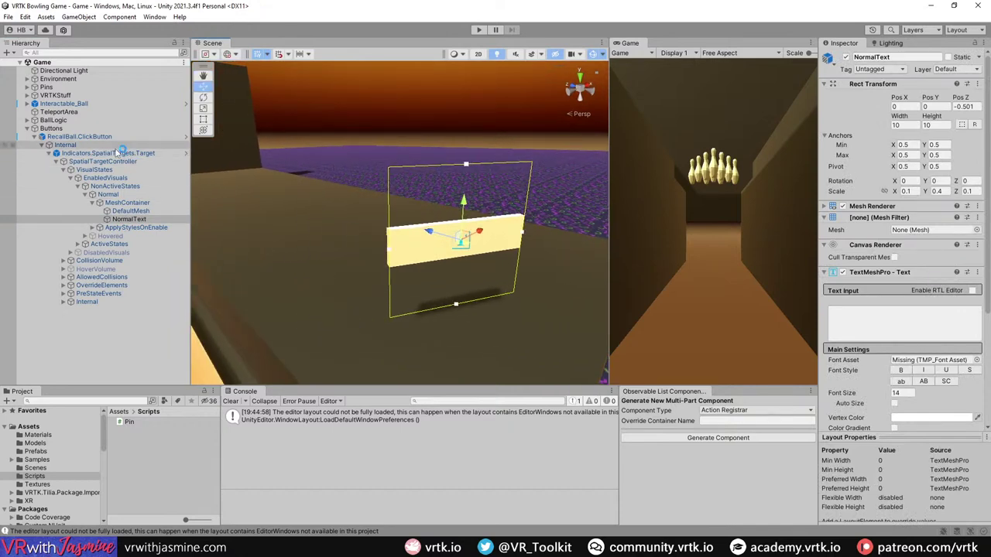
# Step: Test the RecallBall.ClickButton object briefly in play mode to check its label, and stop the game
pyautogui.click(85, 136)
pyautogui.click(478, 30)
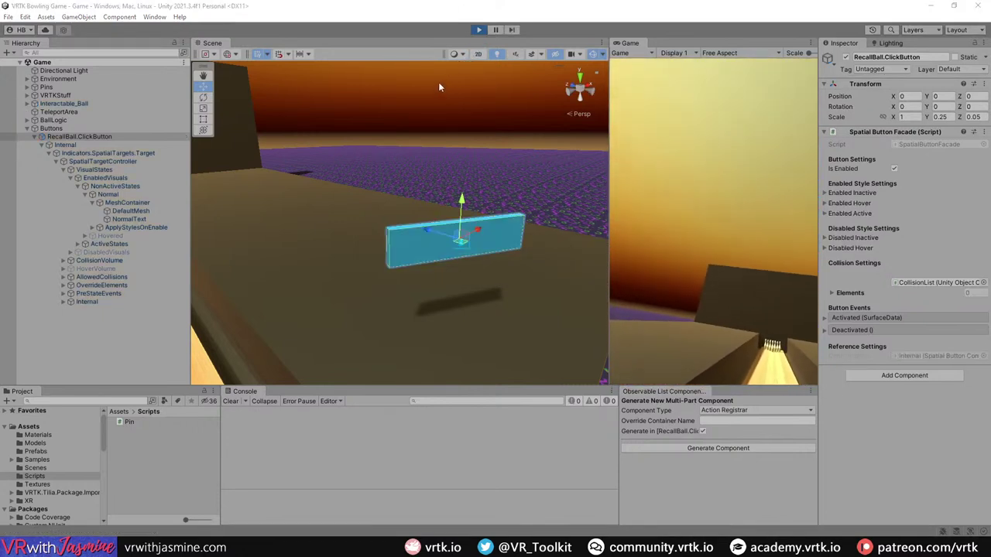
pyautogui.click(480, 30)
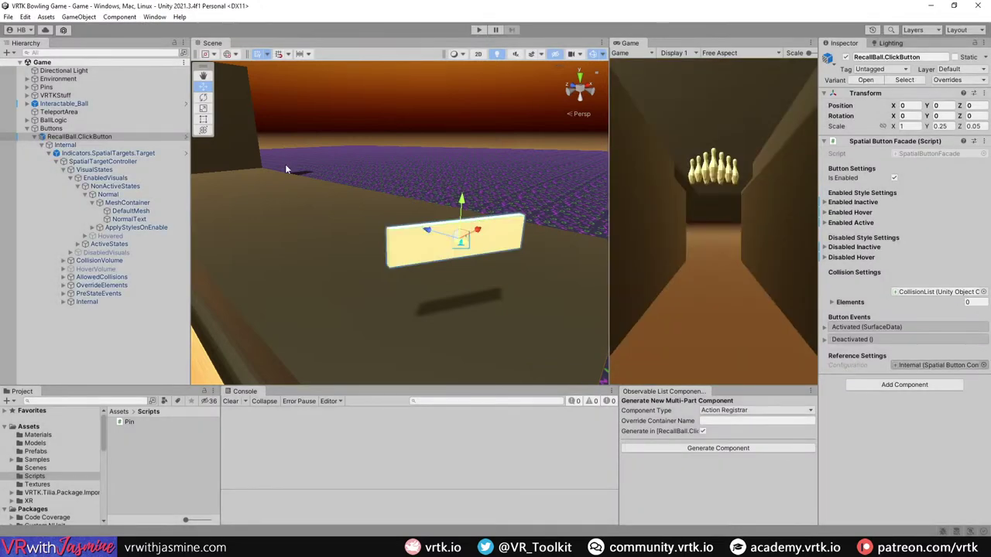
# Step: Try to add a 3D TextMeshPro text object as a child of the Normal state's MeshContainer
pyautogui.click(127, 203)
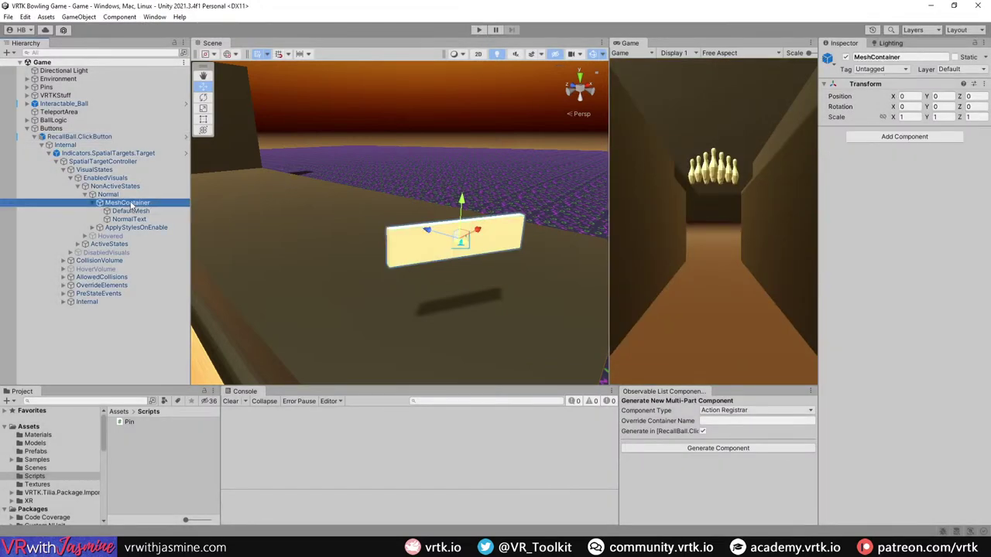
pyautogui.rightClick(132, 204)
pyautogui.moveTo(203, 426)
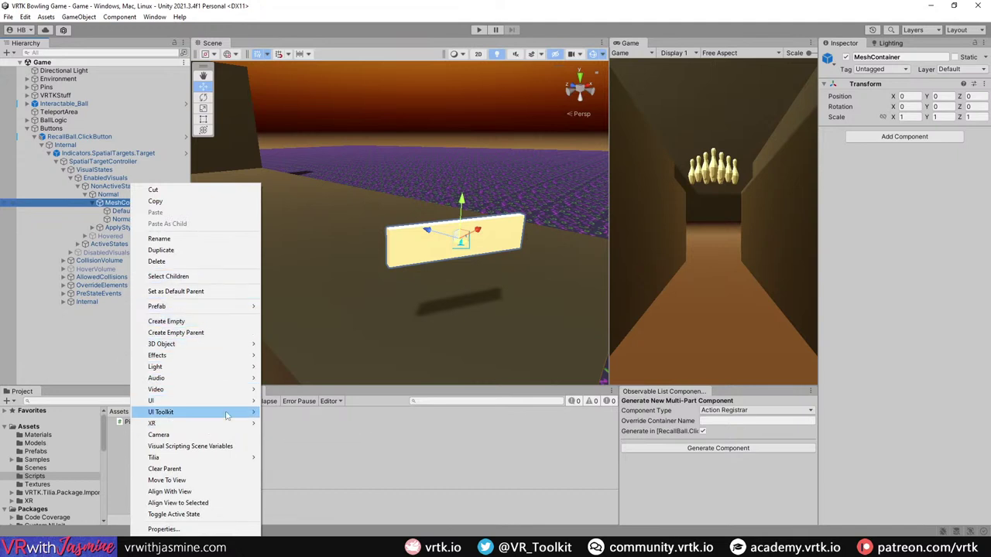
pyautogui.moveTo(235, 346)
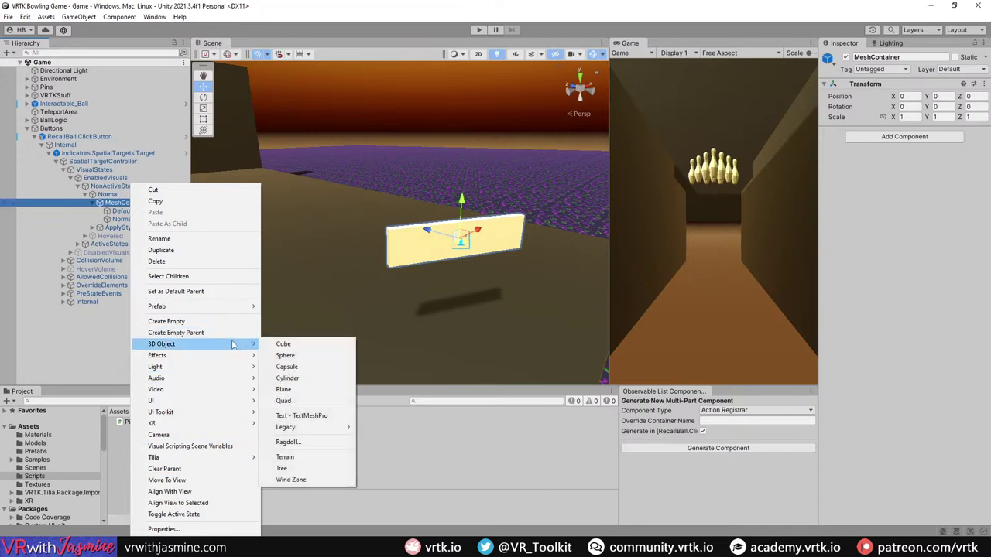
pyautogui.click(329, 416)
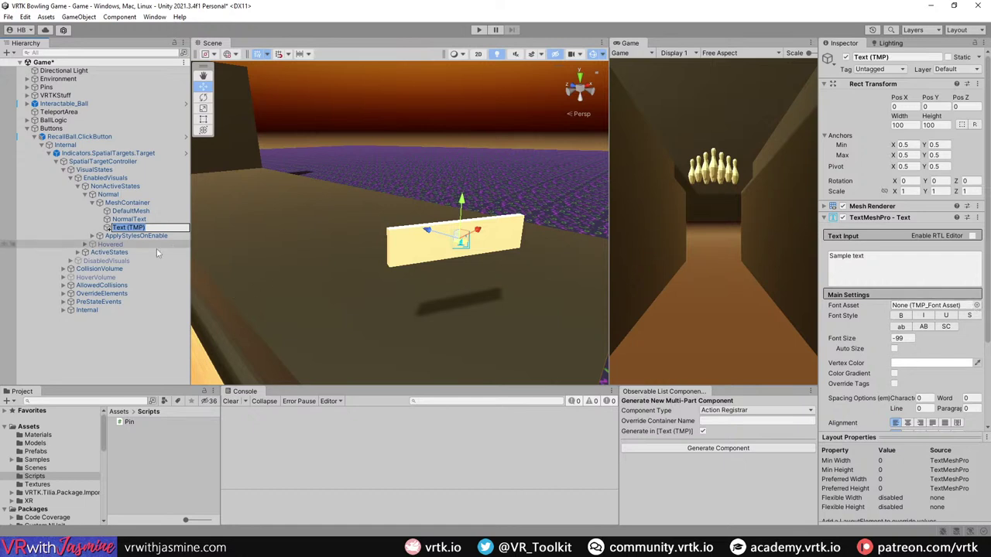
pyautogui.hotkey('ctrl', 'z')
pyautogui.hotkey('ctrl', 'y')
pyautogui.hotkey('ctrl', 'z')
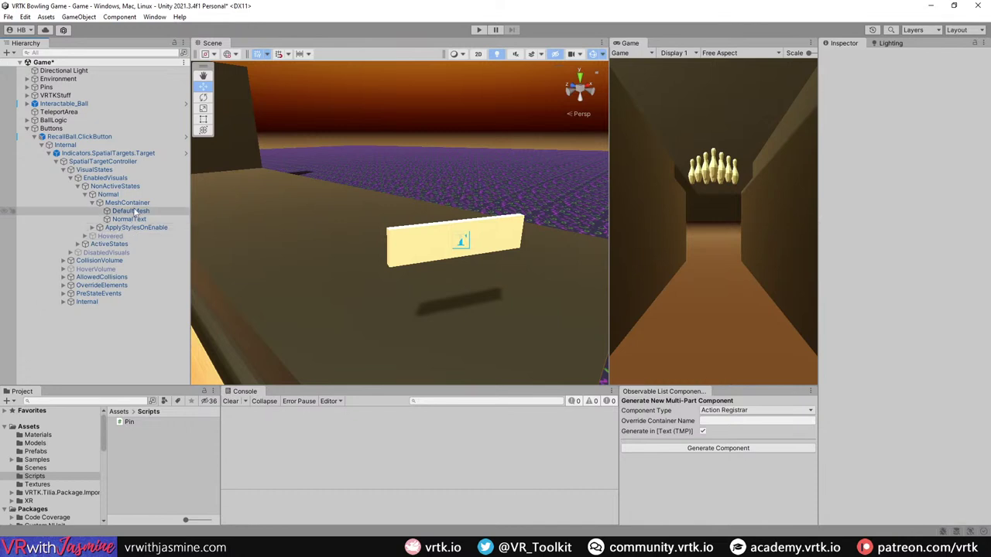
# Step: Add a legacy 3D Text Mesh under the Normal state's MeshContainer and set its text to "Reset Ball"
pyautogui.rightClick(133, 202)
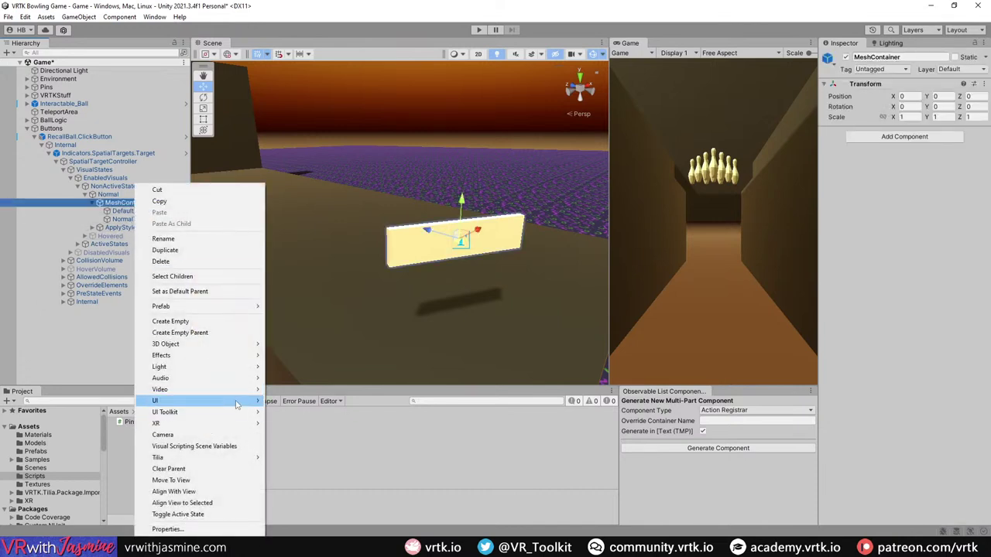
pyautogui.moveTo(221, 347)
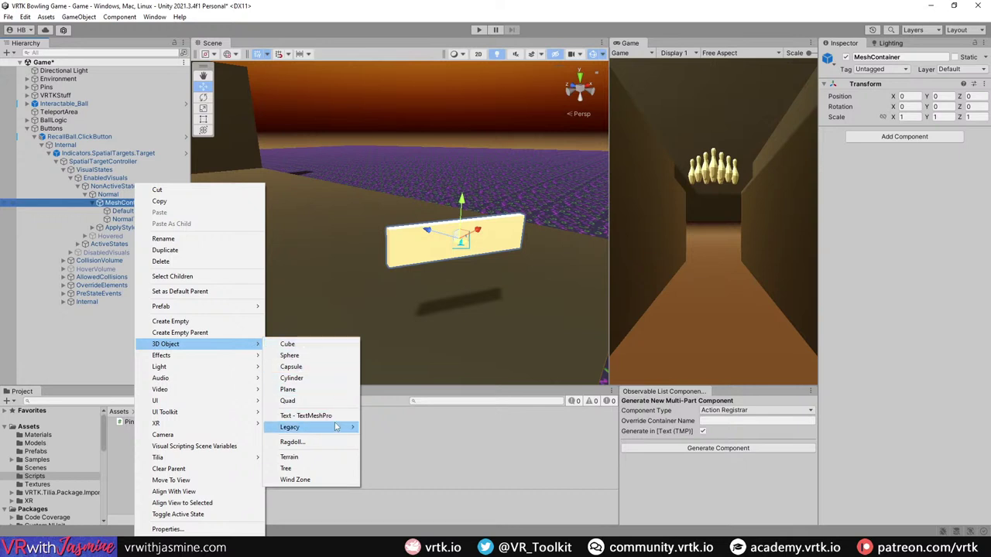
pyautogui.moveTo(330, 430)
pyautogui.click(380, 430)
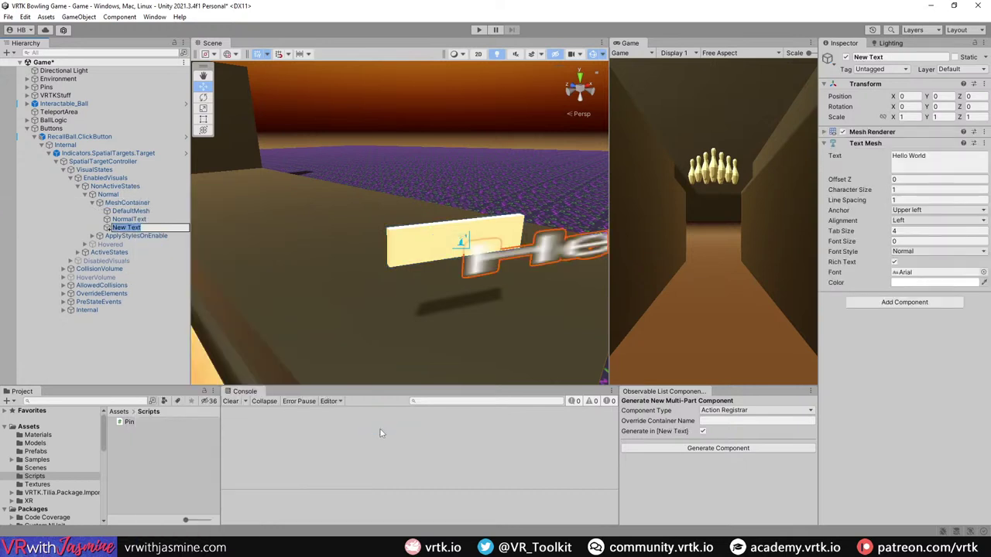
pyautogui.click(934, 159)
pyautogui.write('Reset ')
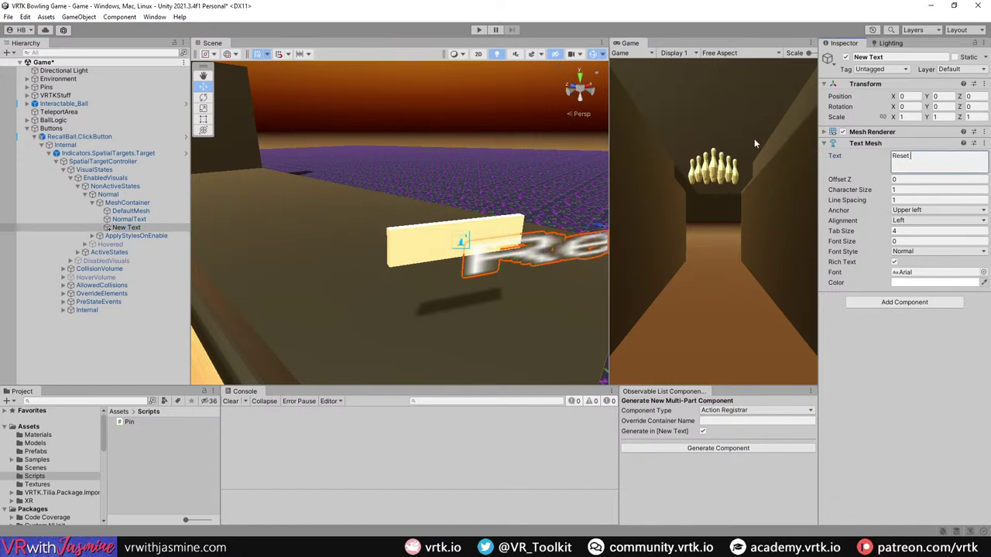
pyautogui.write('Ball')
# Step: Scale the new text object to 0.1 on all axes and set its font size to 10
pyautogui.moveTo(402, 208); pyautogui.dragTo(459, 203, button='right')
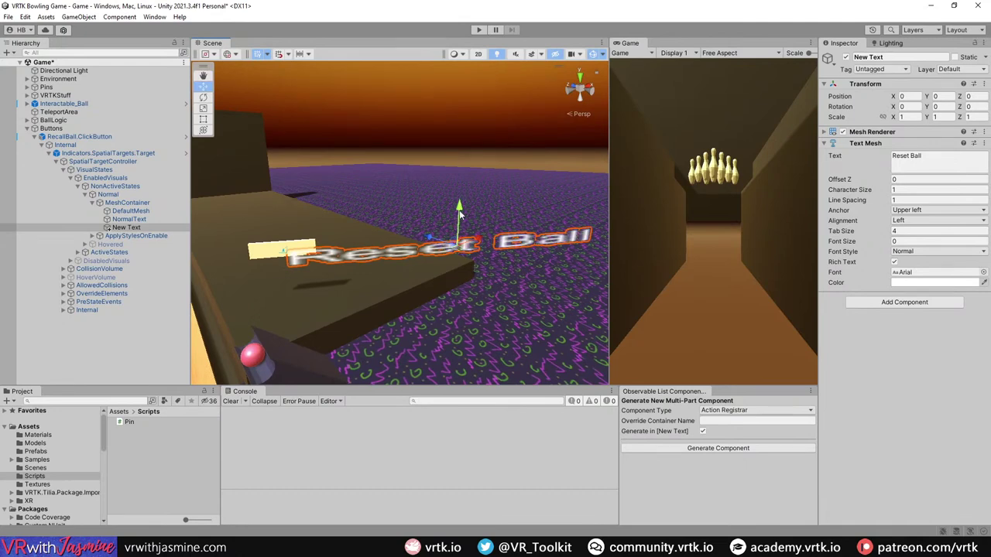
pyautogui.scroll(-5, 459, 209)
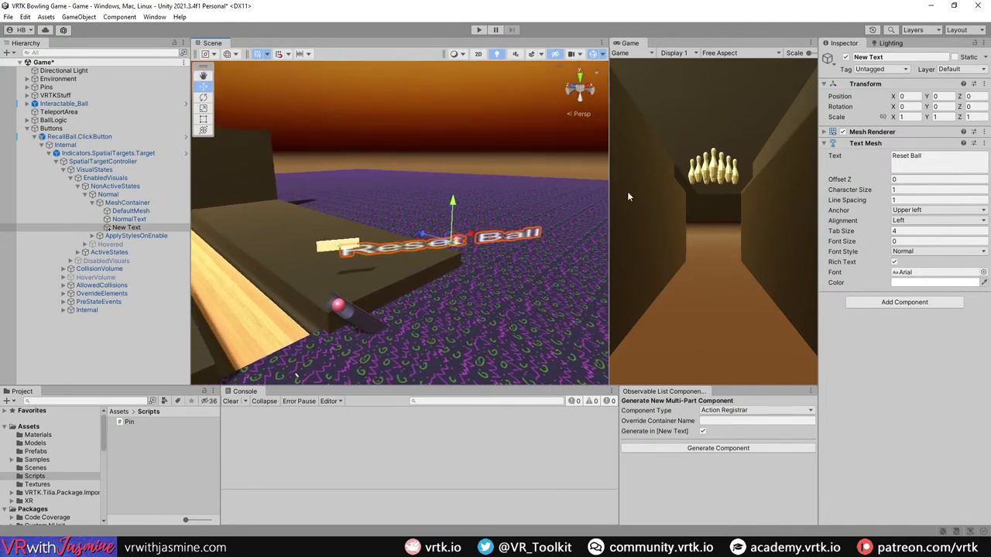
pyautogui.click(907, 117)
pyautogui.write('0.1')
pyautogui.press('Tab')
pyautogui.write('0.1')
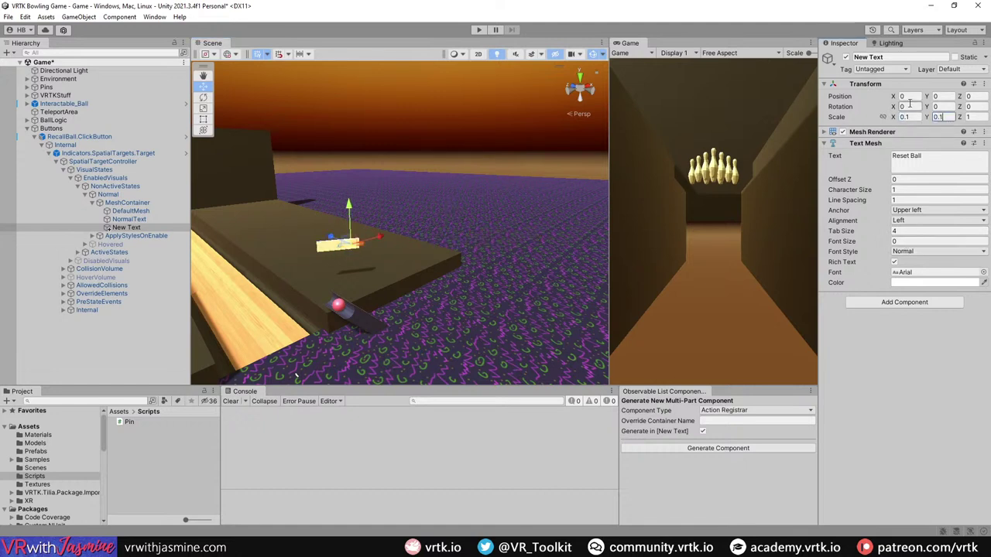
pyautogui.click(910, 240)
pyautogui.write('10')
# Step: Switch the transform handles to local orientation and move the text in front of the button, to about Z -0.96
pyautogui.moveTo(333, 256)
pyautogui.mouseDown(button='right')
pyautogui.moveTo(281, 248)
pyautogui.moveTo(605, 291)
pyautogui.moveTo(615, 274)
pyautogui.moveTo(233, 271)
pyautogui.moveTo(356, 275)
pyautogui.moveTo(331, 274)
pyautogui.mouseUp(button='right')
pyautogui.moveTo(405, 226); pyautogui.dragTo(306, 78, button='right')
pyautogui.click(235, 54)
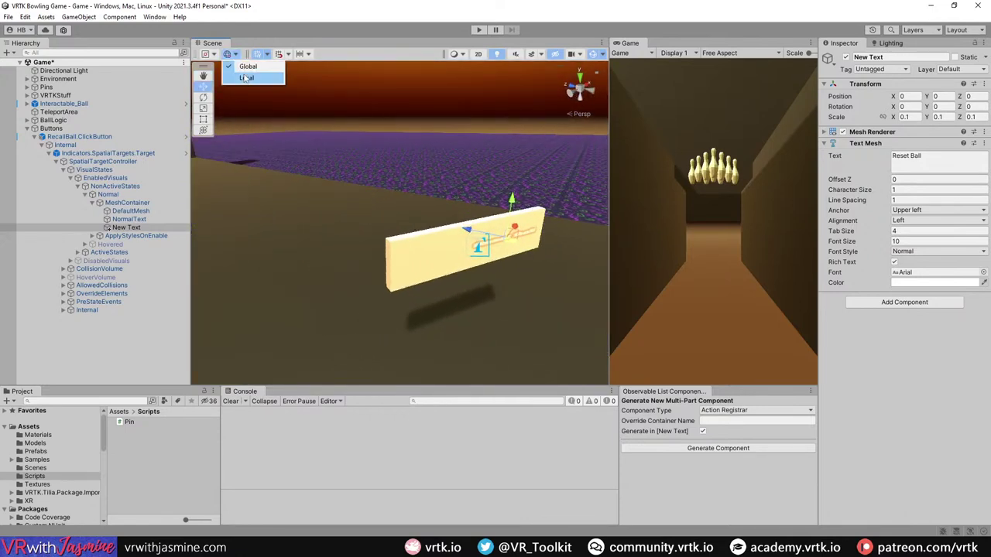
pyautogui.click(244, 79)
pyautogui.moveTo(478, 227); pyautogui.dragTo(484, 230)
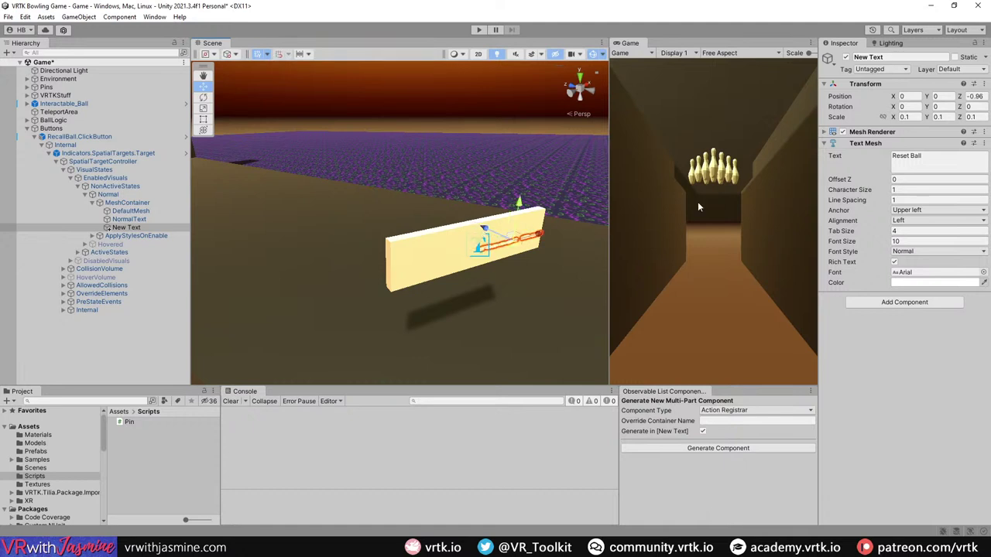
# Step: Scale the text to X 0.2 and Y 0.6, and fit it over the button face at about -0.473, 0.242, -0.43
pyautogui.moveTo(507, 236); pyautogui.dragTo(542, 232, button='right')
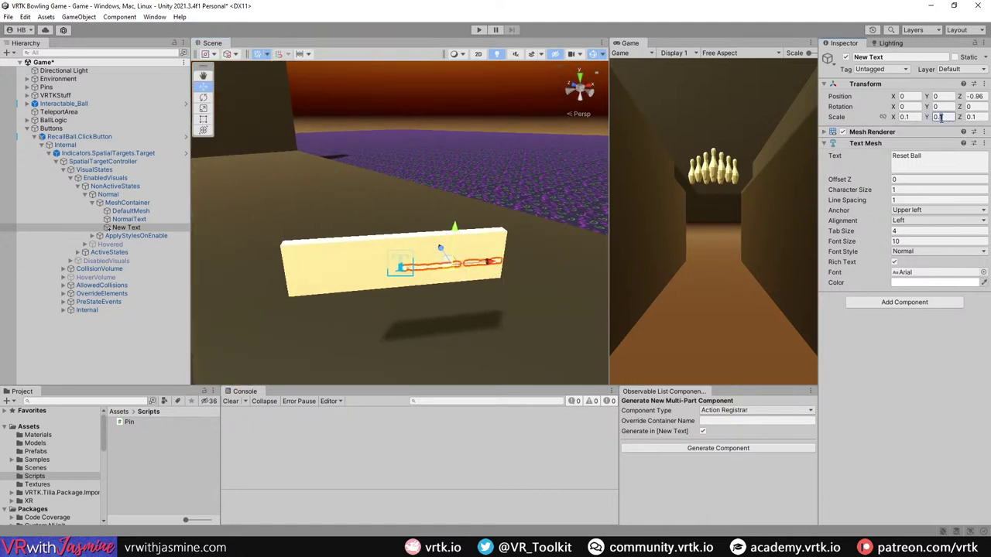
pyautogui.write('0.6')
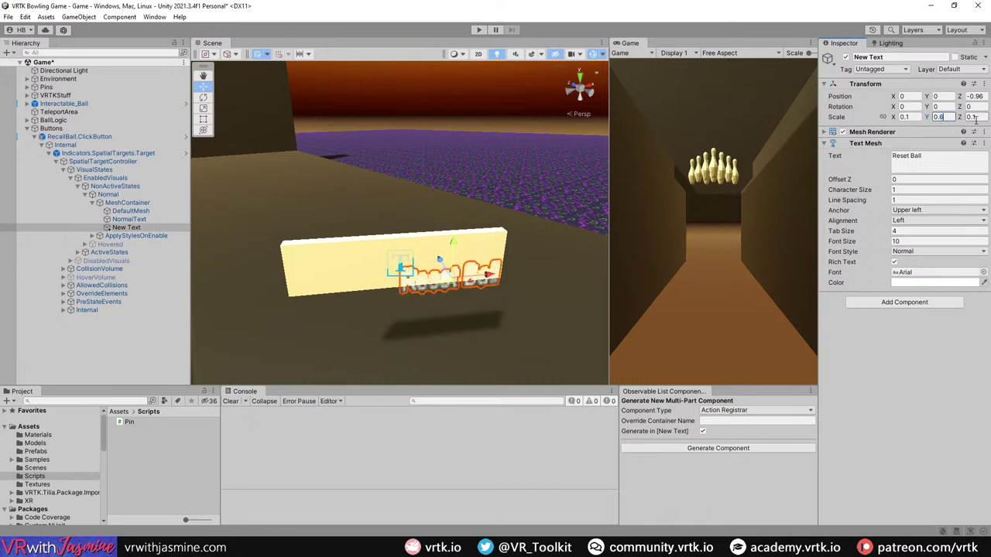
pyautogui.click(905, 117)
pyautogui.write('0.2')
pyautogui.moveTo(534, 274)
pyautogui.mouseDown()
pyautogui.moveTo(442, 293)
pyautogui.moveTo(588, 302)
pyautogui.moveTo(541, 263)
pyautogui.mouseUp()
pyautogui.moveTo(496, 238); pyautogui.dragTo(459, 224)
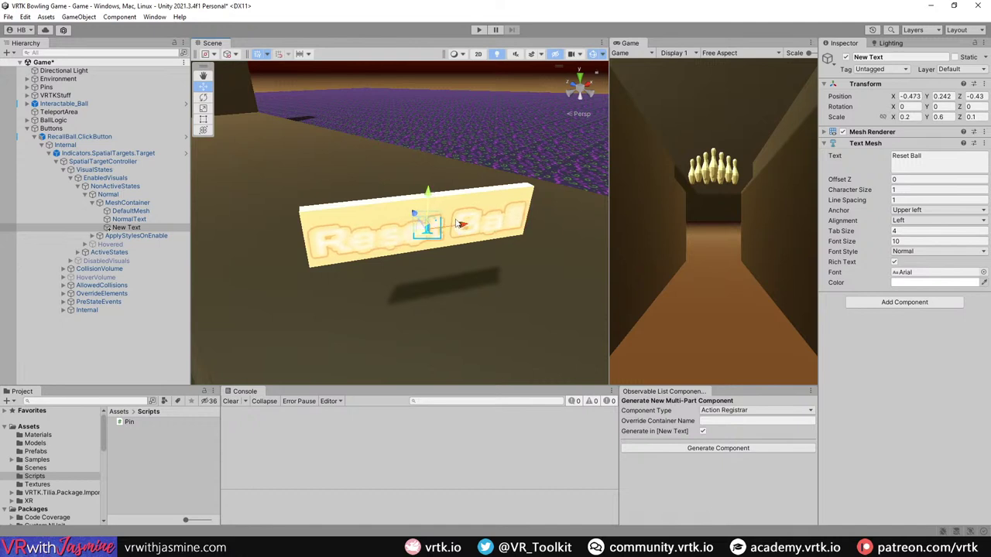
# Step: Set the text's scale to 0.02, 0.06, 0.01 and font size to 100, and centre it at about X -0.454, Y 0.339
pyautogui.click(907, 116)
pyautogui.write('0.02')
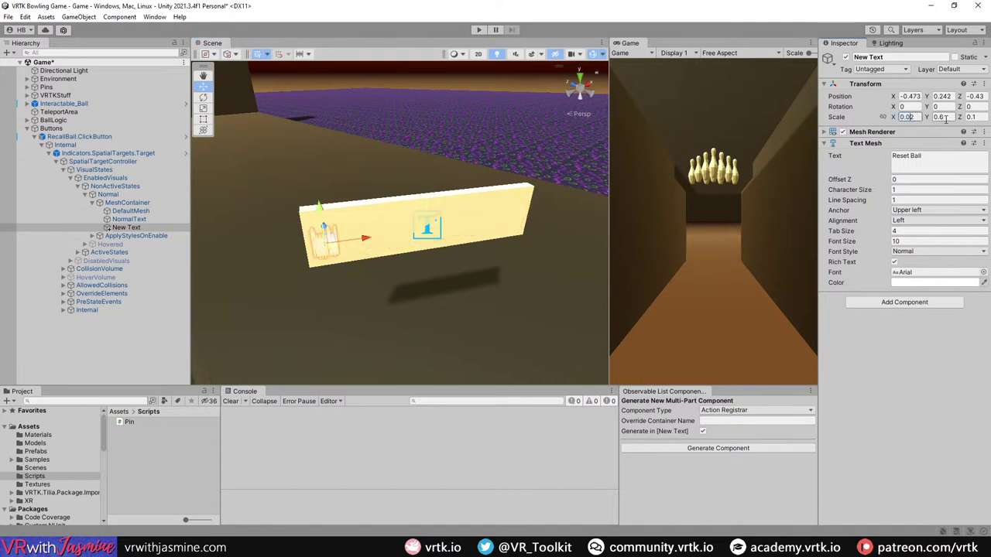
pyautogui.write('6')
pyautogui.press('Tab')
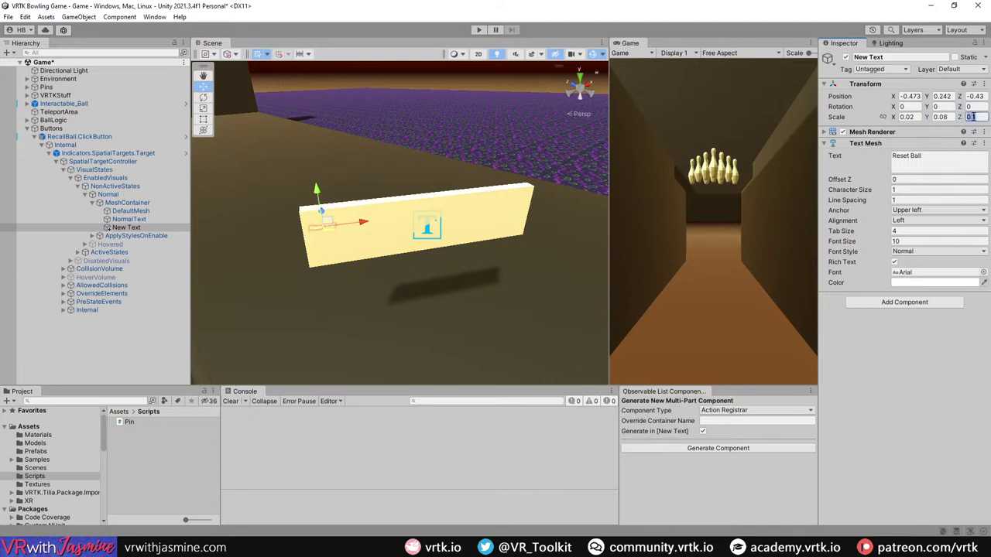
pyautogui.write('0.01')
pyautogui.click(920, 243)
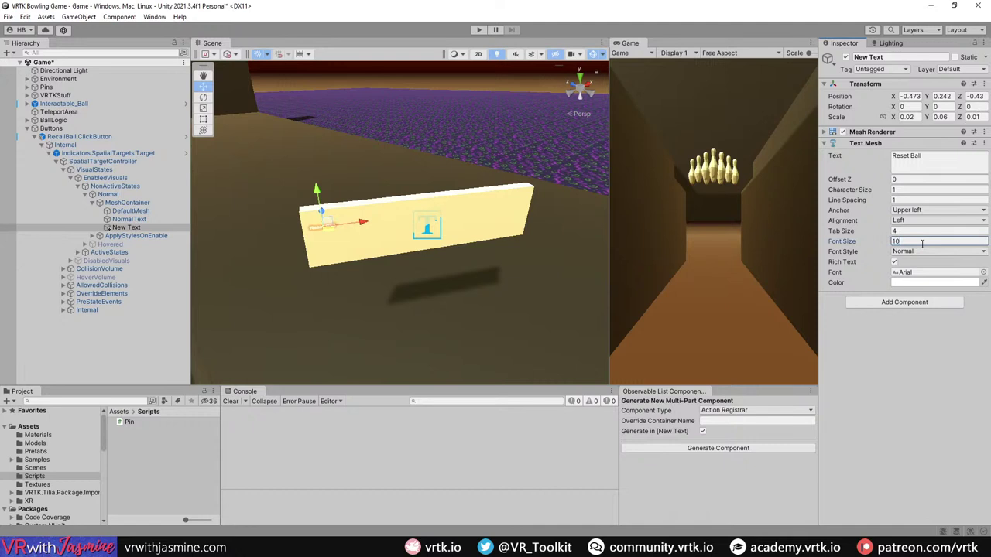
pyautogui.write('0')
pyautogui.keyDown('alt'); pyautogui.moveTo(380, 286); pyautogui.dragTo(445, 238); pyautogui.keyUp('alt')
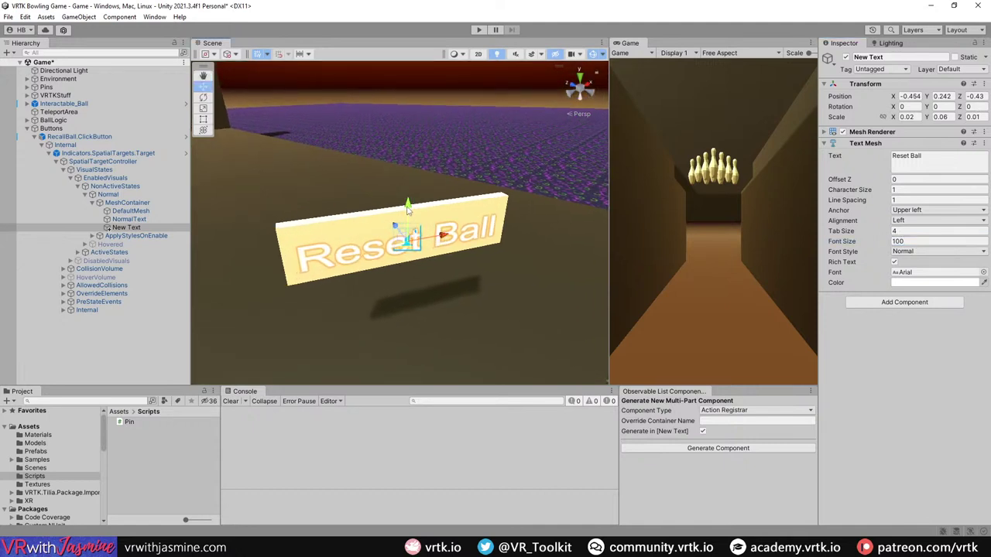
pyautogui.moveTo(407, 208)
pyautogui.mouseDown()
pyautogui.moveTo(406, 221)
pyautogui.moveTo(408, 198)
pyautogui.mouseUp()
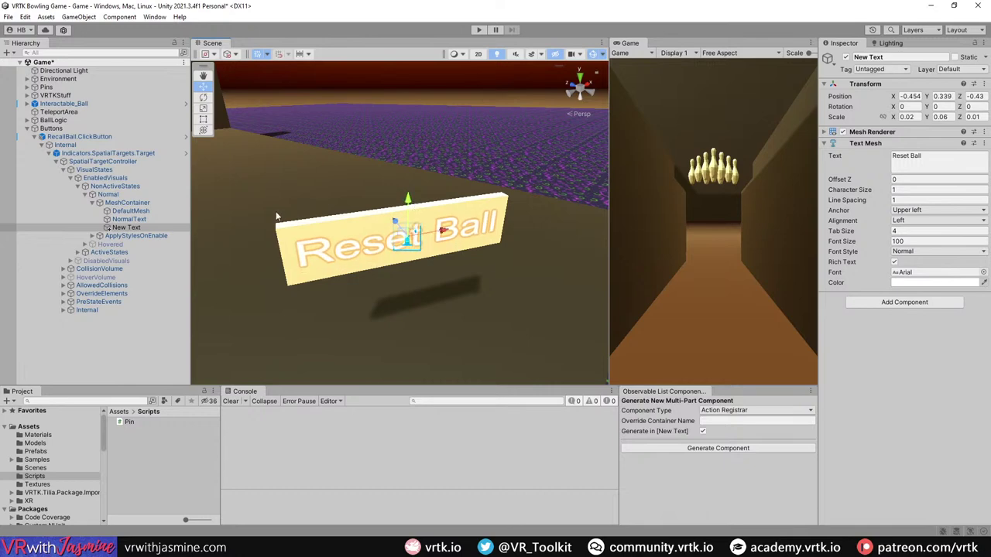
# Step: Test the label in play mode, import the TMP Essential Resources after stopping the game, and clear the console
pyautogui.click(476, 29)
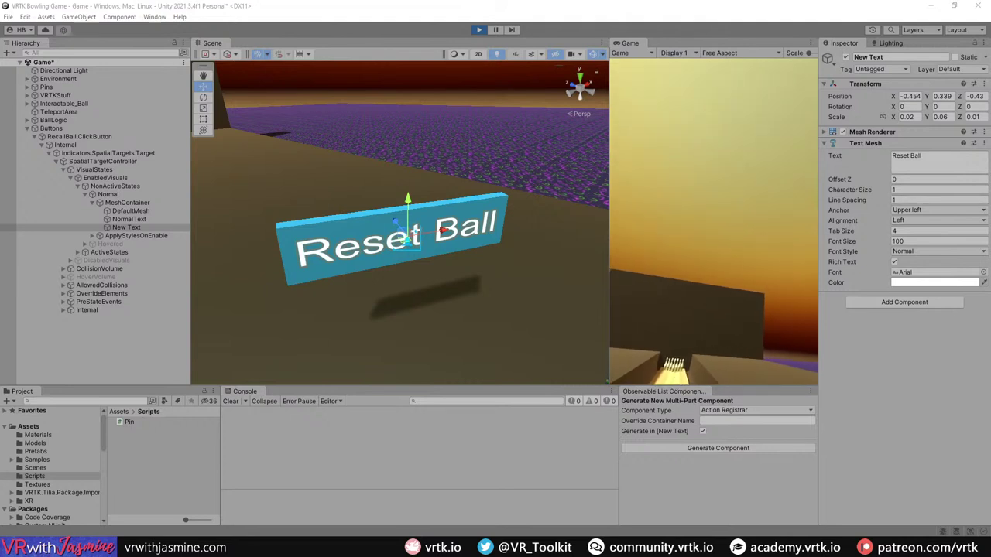
pyautogui.click(673, 449)
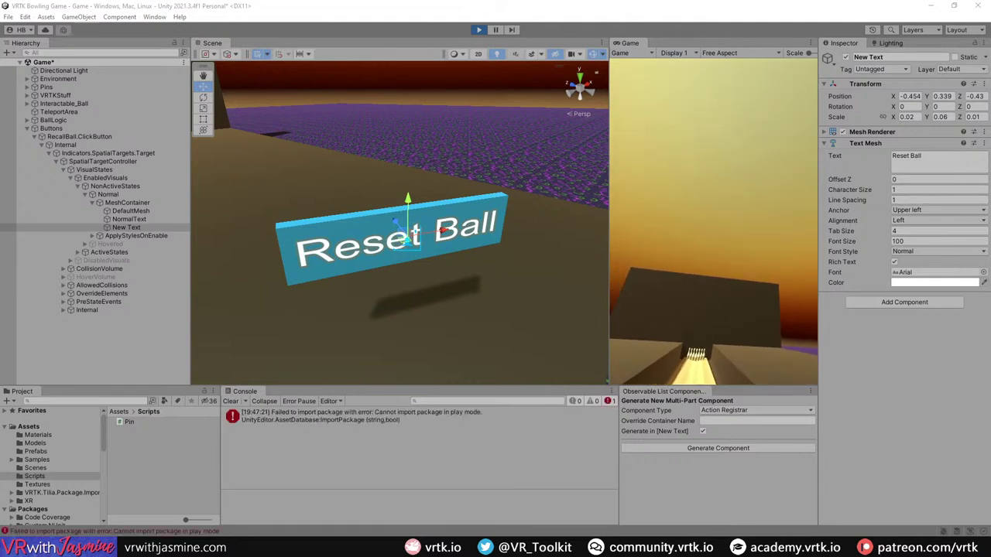
pyautogui.click(414, 412)
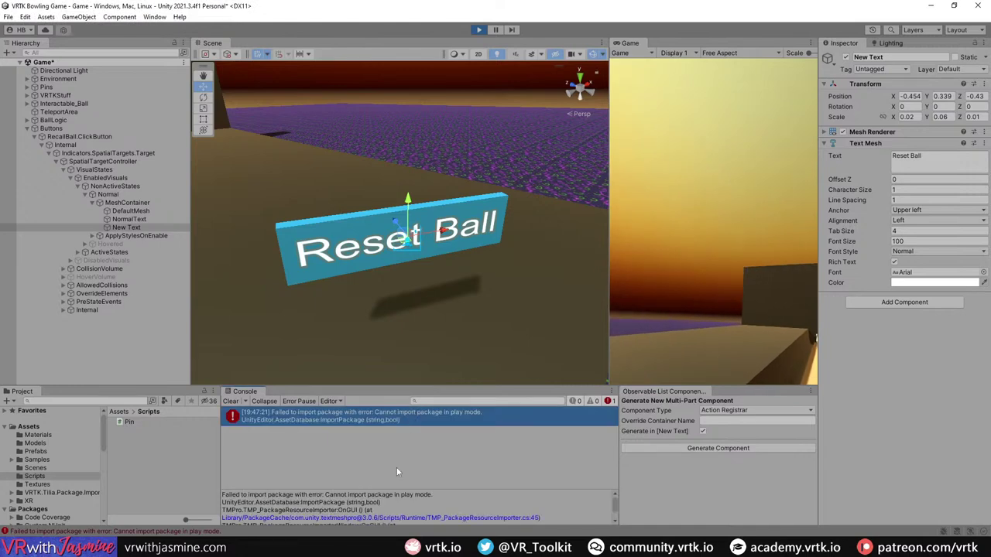
pyautogui.hotkey('ctrl', 'p')
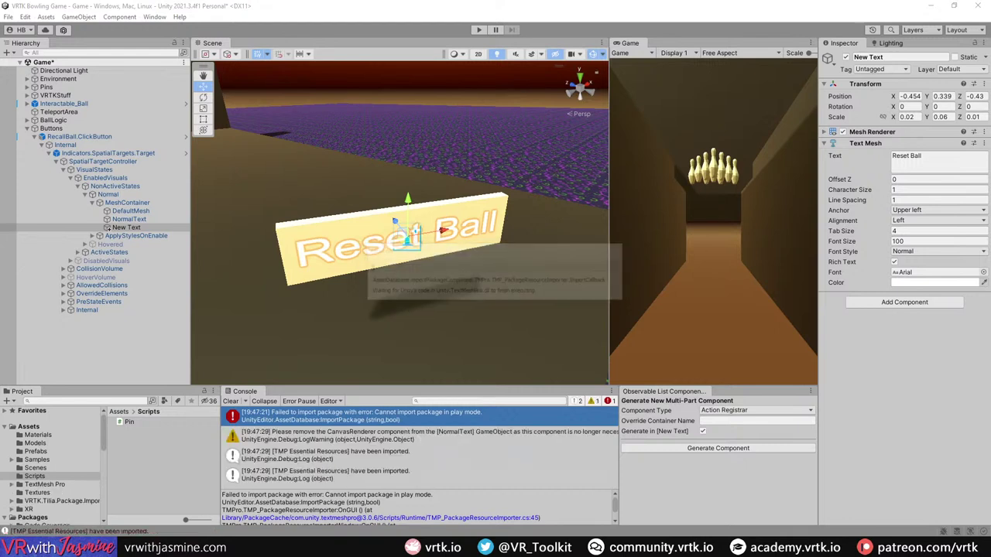
pyautogui.click(229, 402)
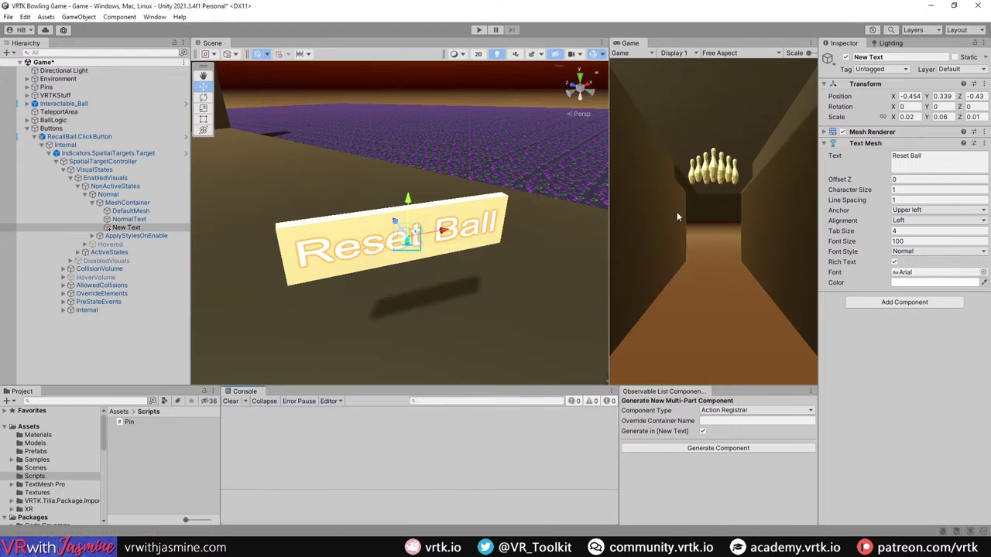
# Step: Deactivate the New Text object and run the game with the NormalText object selected
pyautogui.click(846, 58)
pyautogui.click(144, 220)
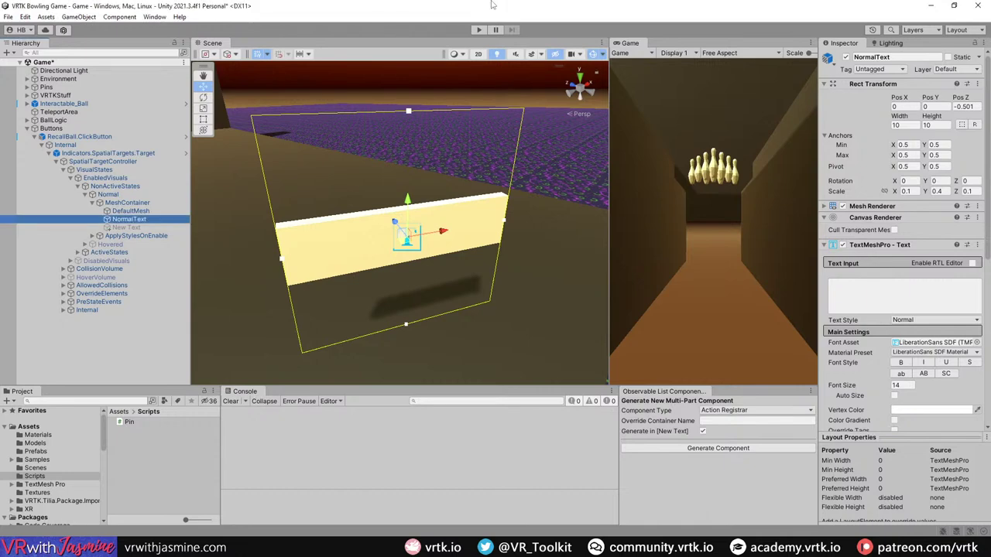
pyautogui.click(479, 30)
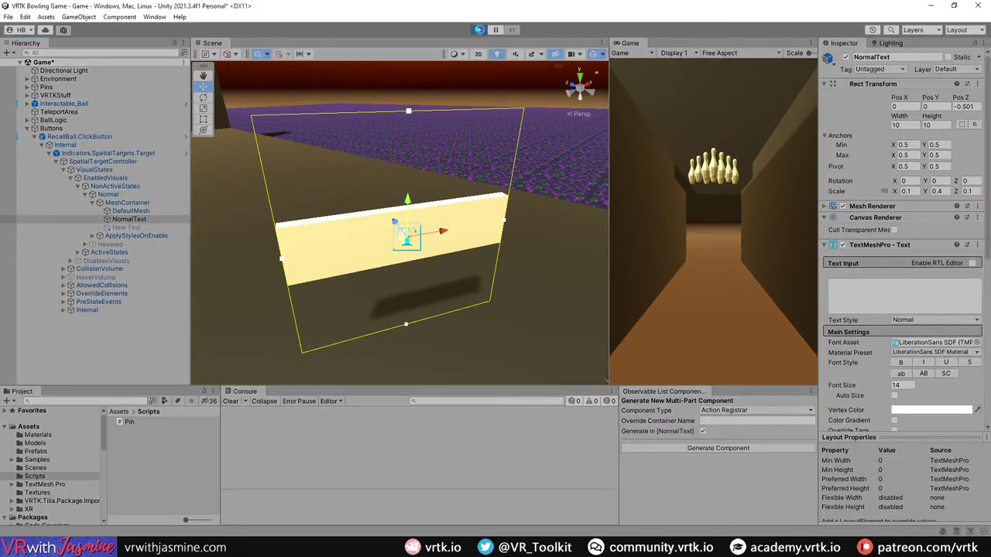
# Step: Stop the game, clear the console, and delete the inactive New Text object from the button's MeshContainer
pyautogui.click(479, 30)
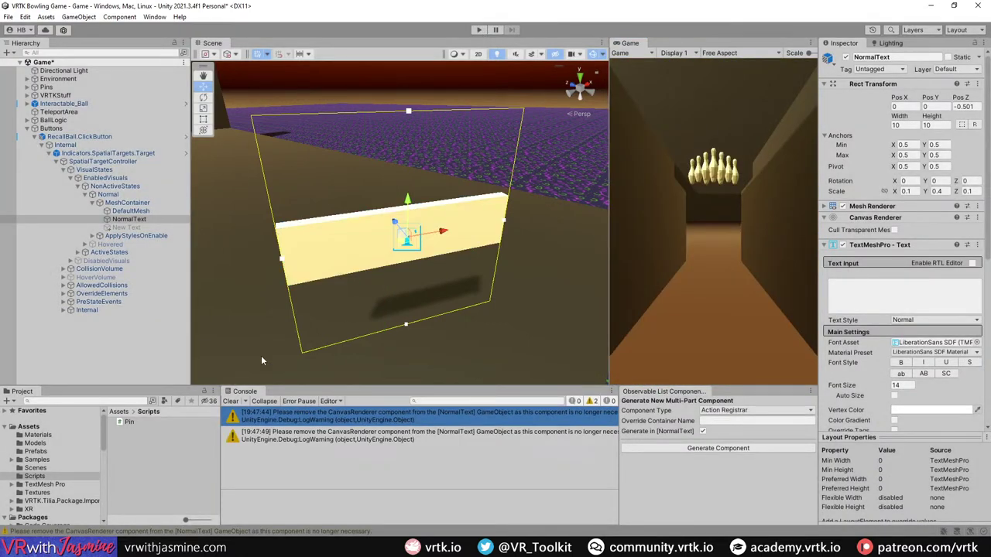
pyautogui.click(232, 400)
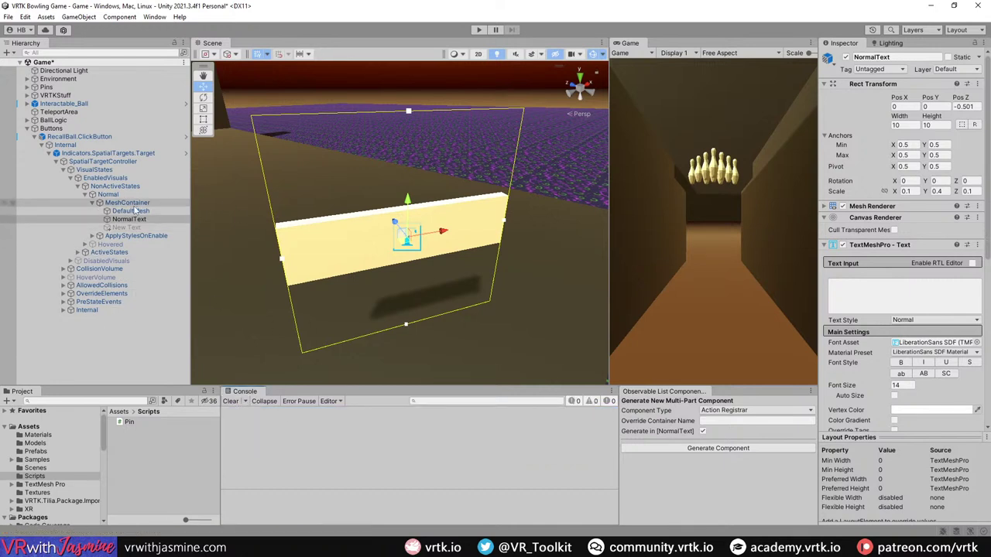
pyautogui.click(132, 228)
pyautogui.press('Delete')
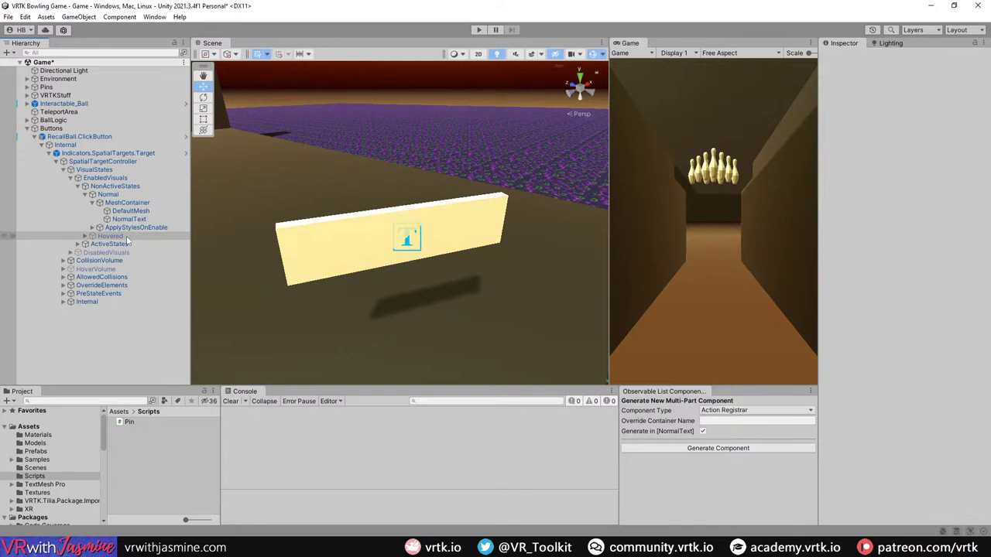
# Step: Collapse the RecallBall.ClickButton hierarchy and add an empty listener to the button's own Activated event
pyautogui.click(87, 161)
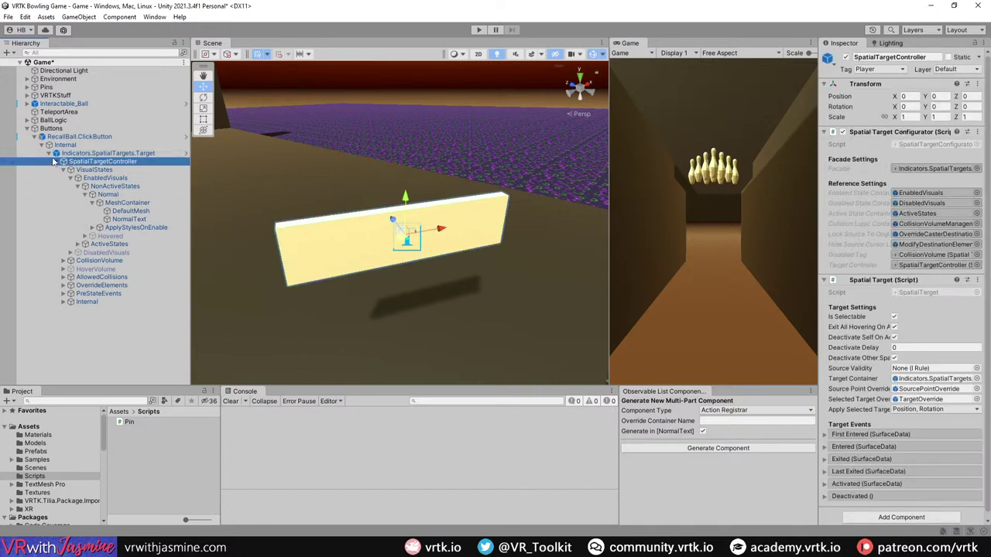
pyautogui.click(58, 154)
pyautogui.press('Left')
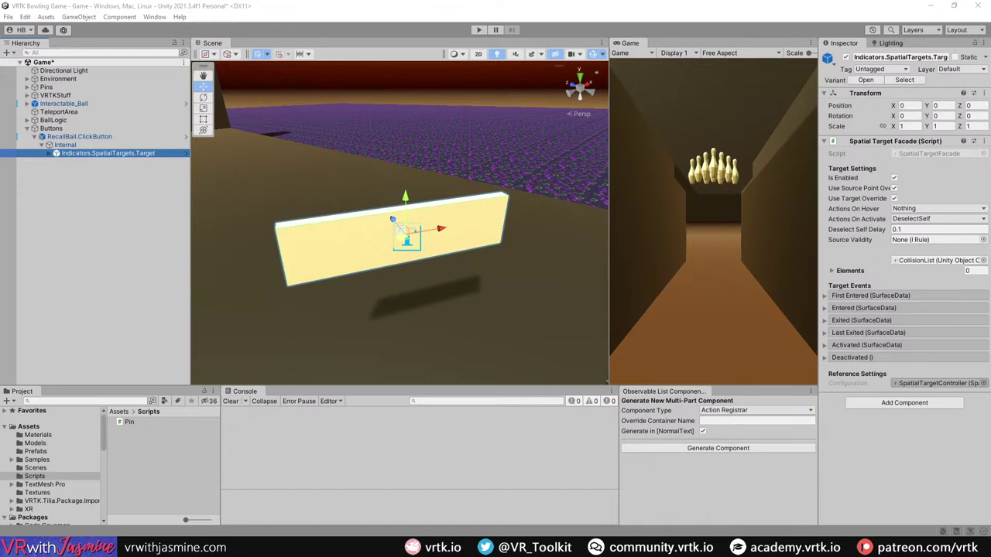
pyautogui.click(847, 346)
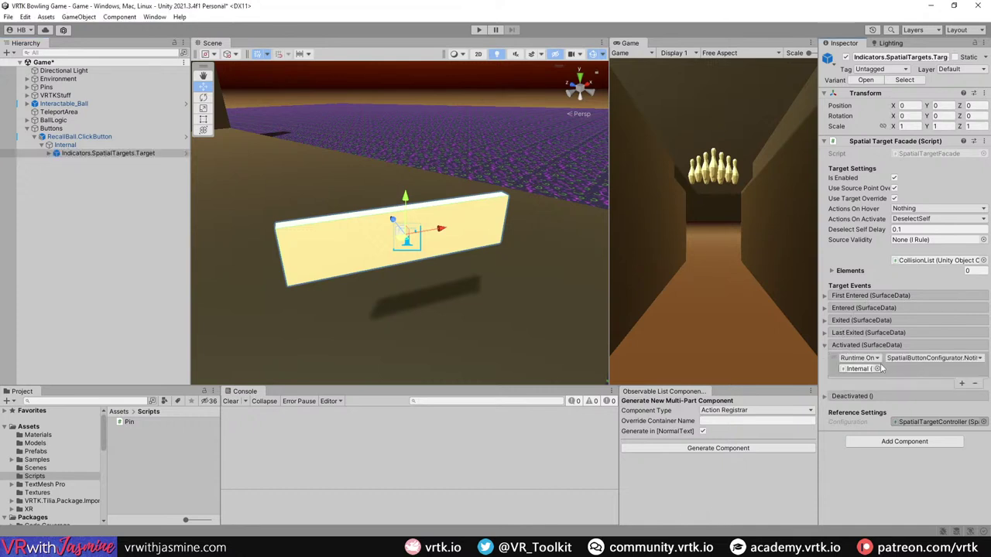
pyautogui.press('Left')
pyautogui.press('Left')
pyautogui.press('Left')
pyautogui.press('Left')
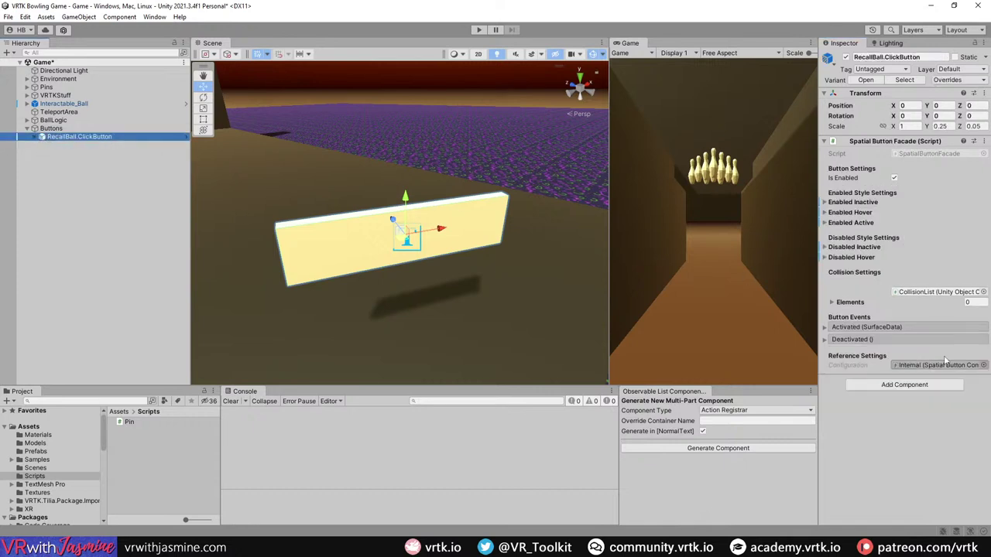
pyautogui.click(875, 328)
pyautogui.click(962, 365)
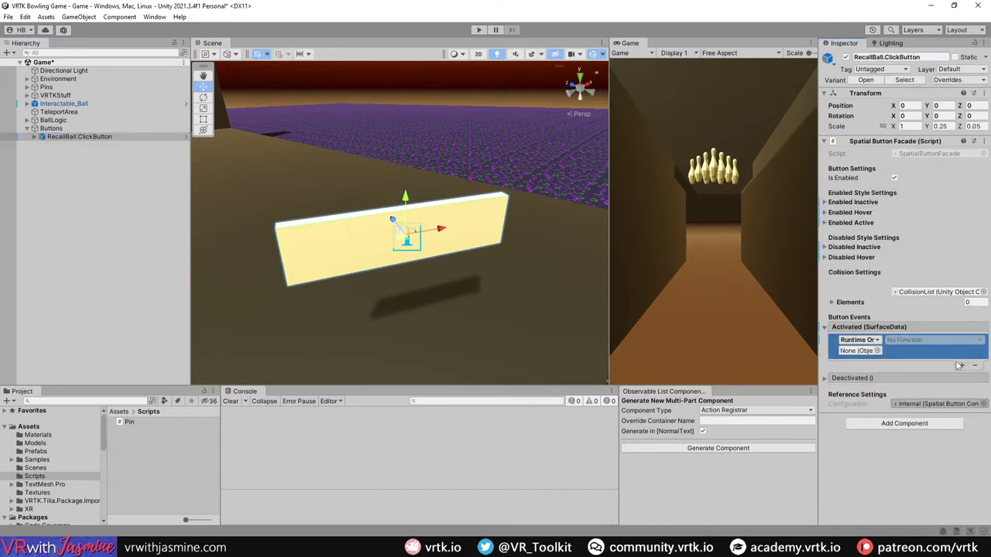
# Step: Assign BallSpawnPoint to the button's Activated listener and make it call EmptyEventProxyEmitter.Receive
pyautogui.click(27, 120)
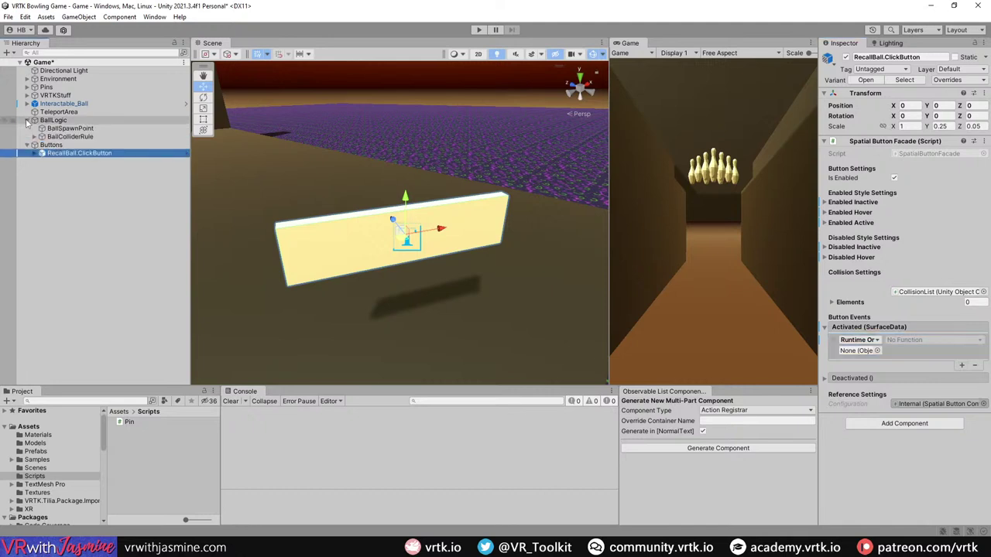
pyautogui.moveTo(77, 137); pyautogui.dragTo(862, 352)
pyautogui.click(933, 340)
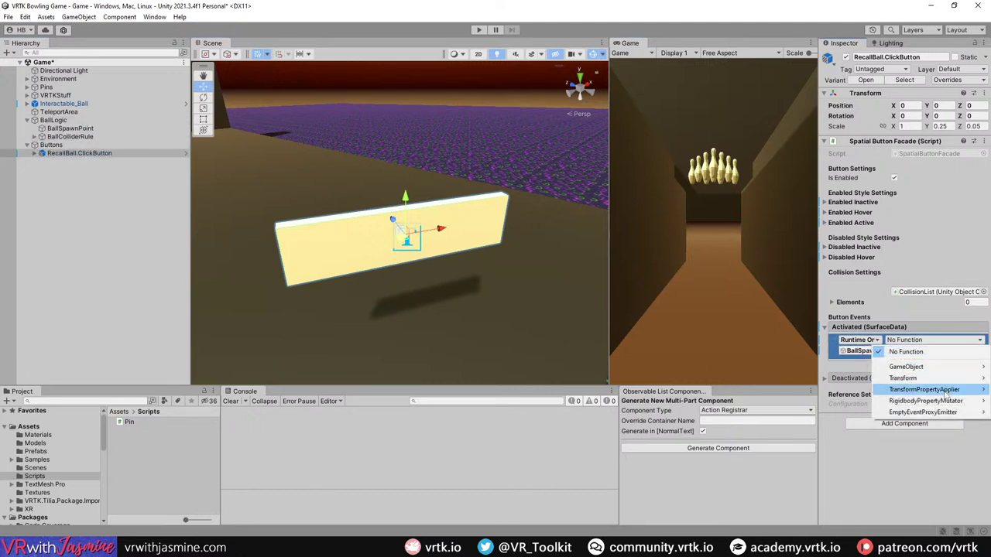
pyautogui.moveTo(944, 393)
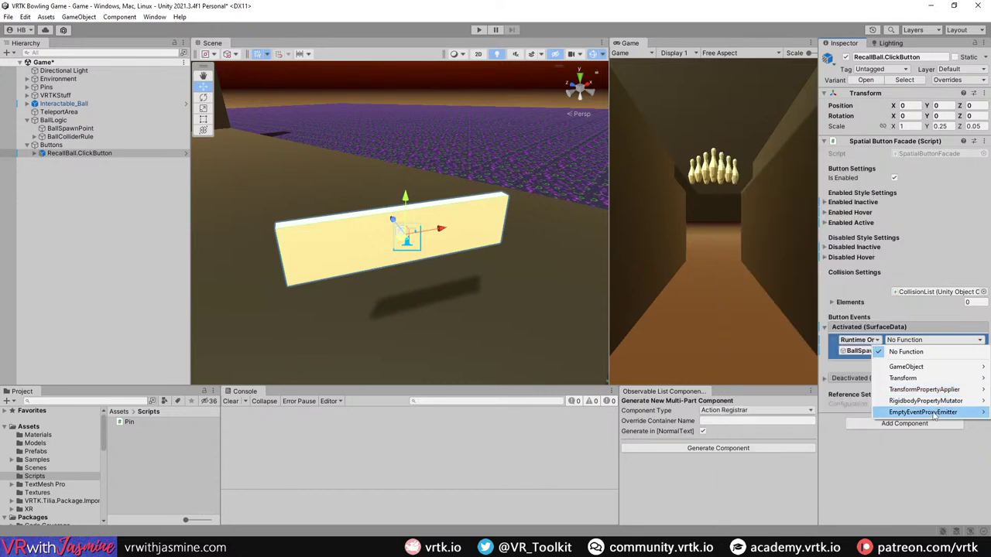
pyautogui.moveTo(935, 413)
pyautogui.click(797, 367)
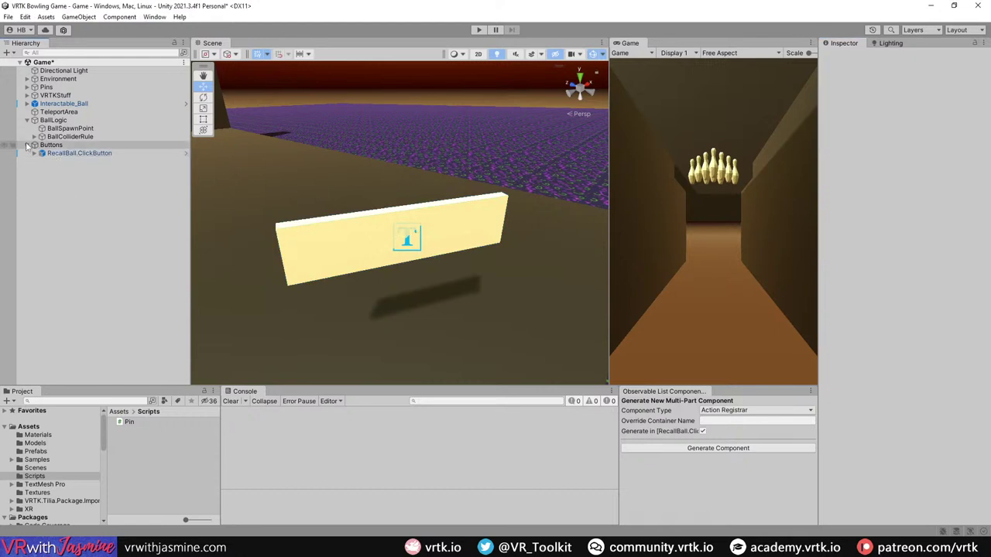
# Step: Add the Tilia Indicators.SpatialTargets.Dispatcher prefab as a child of the Buttons object, keeping its default name
pyautogui.rightClick(65, 149)
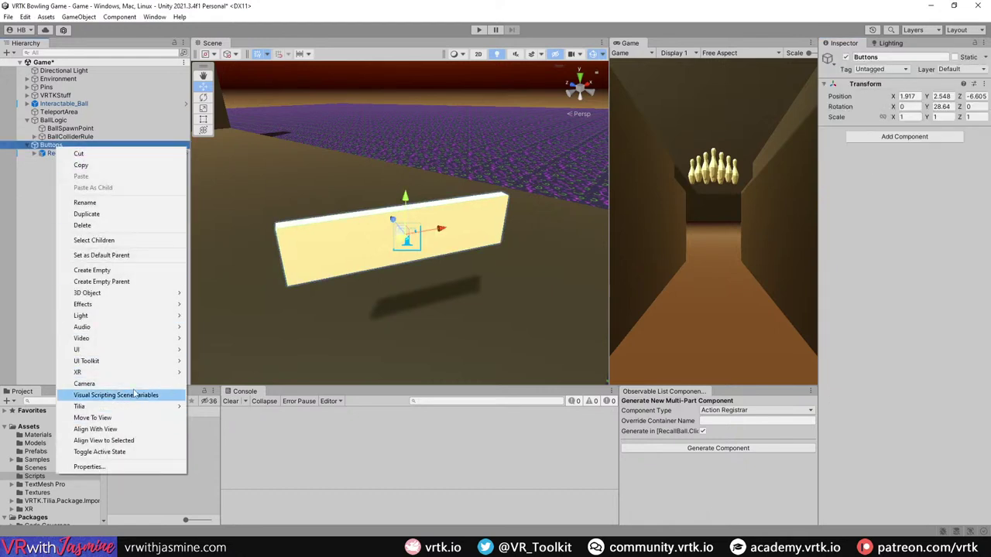
pyautogui.moveTo(135, 406)
pyautogui.moveTo(216, 406)
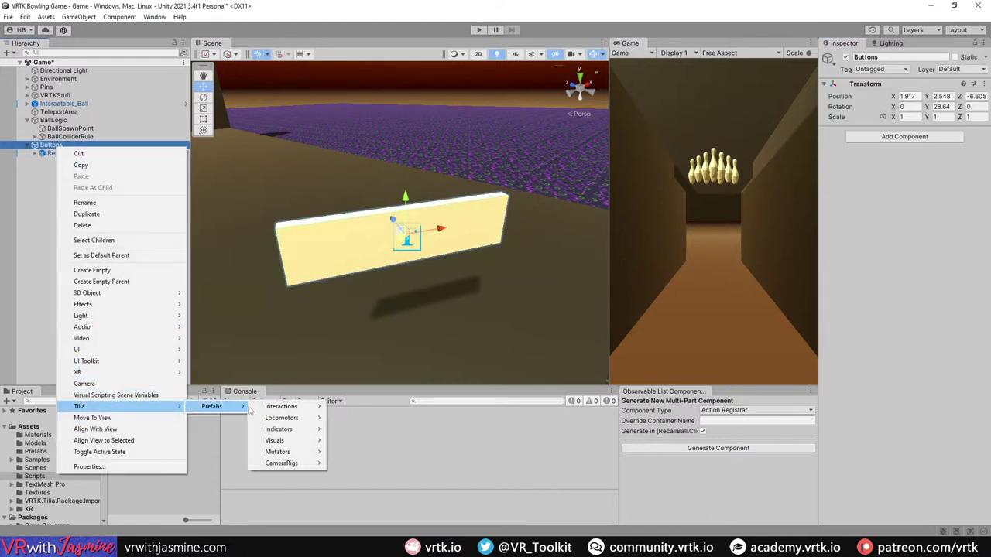
pyautogui.moveTo(314, 439)
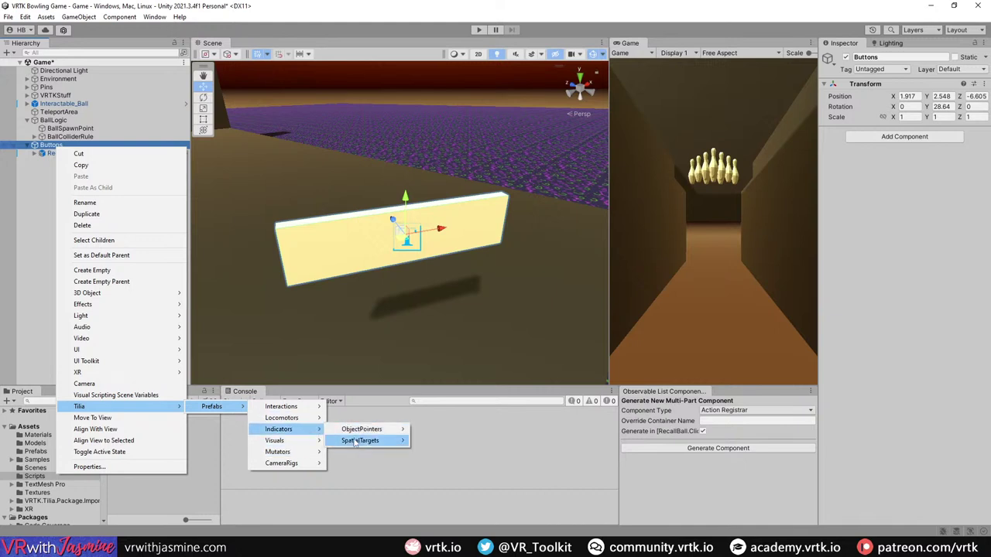
pyautogui.moveTo(395, 442)
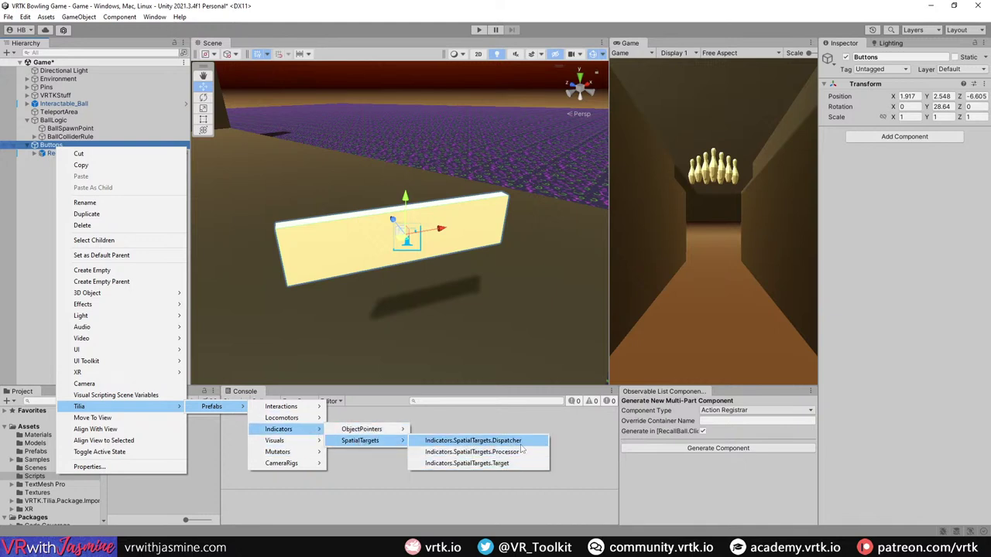
pyautogui.click(495, 441)
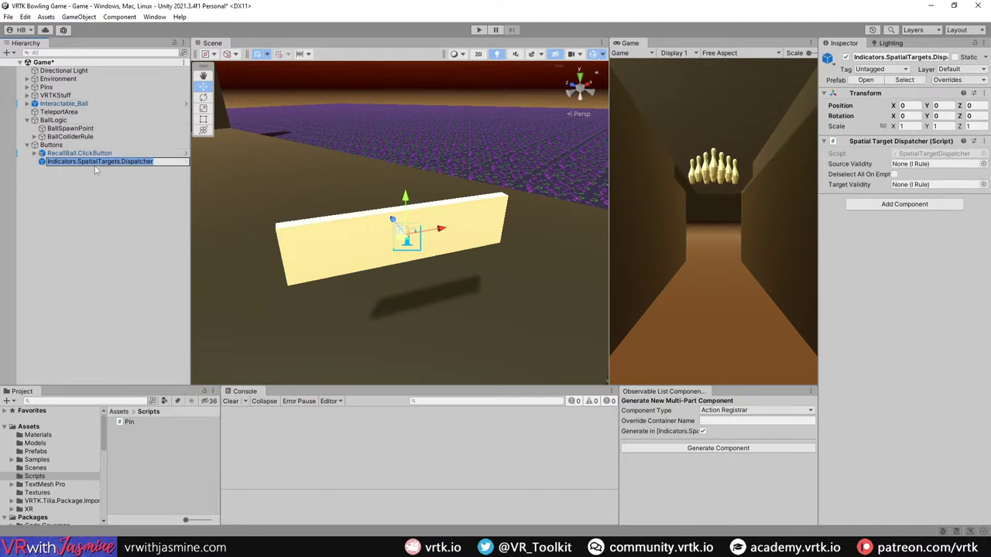
pyautogui.press('Return')
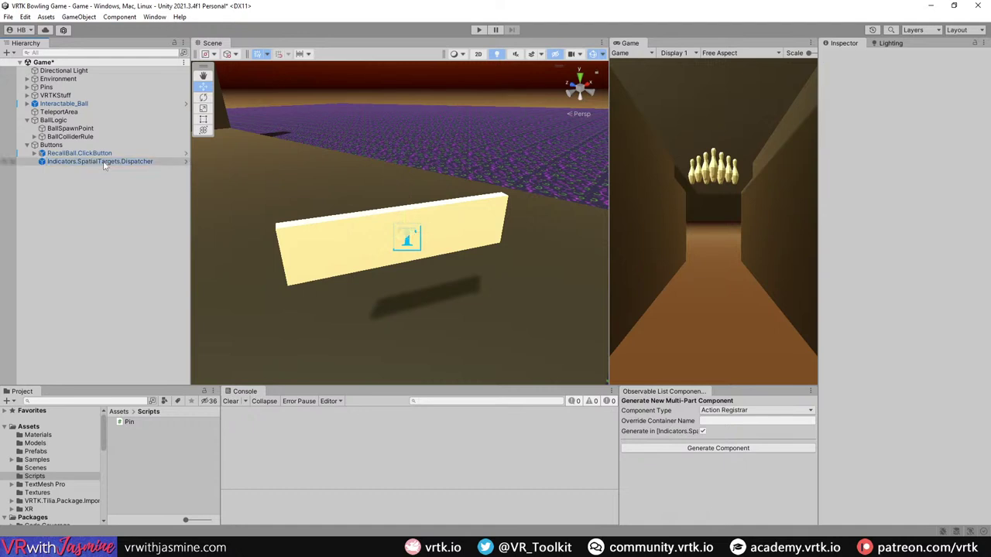
# Step: Add a listener to the Entered, Exited and Selected events of Indicators.ObjectPointers.Straight, each targeting the Indicators.SpatialTargets.Dispatcher object
pyautogui.click(104, 163)
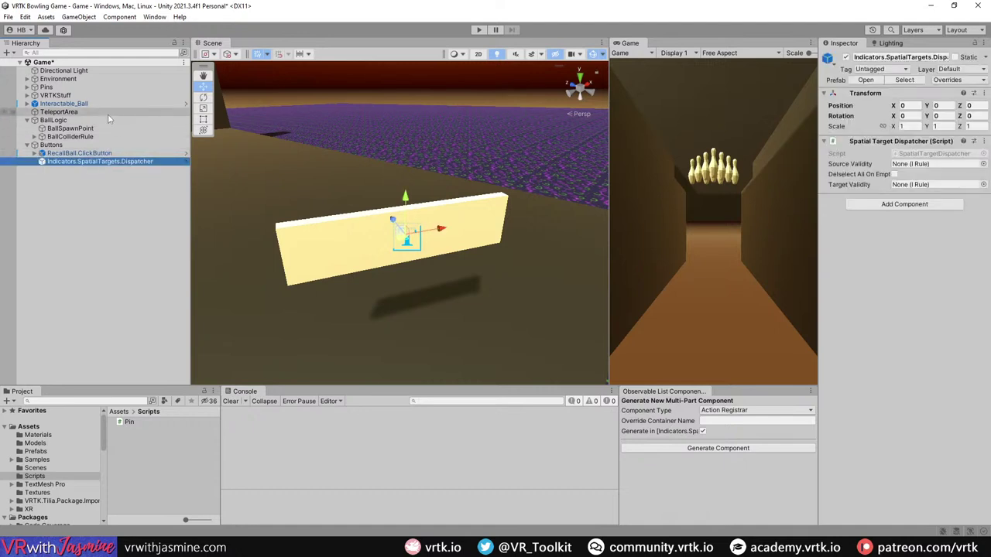
pyautogui.click(28, 96)
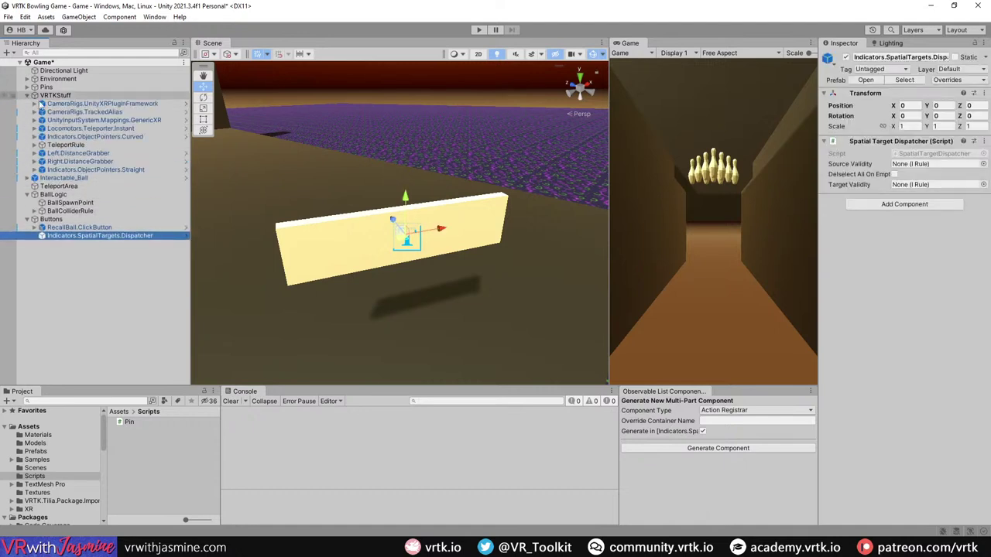
pyautogui.click(109, 170)
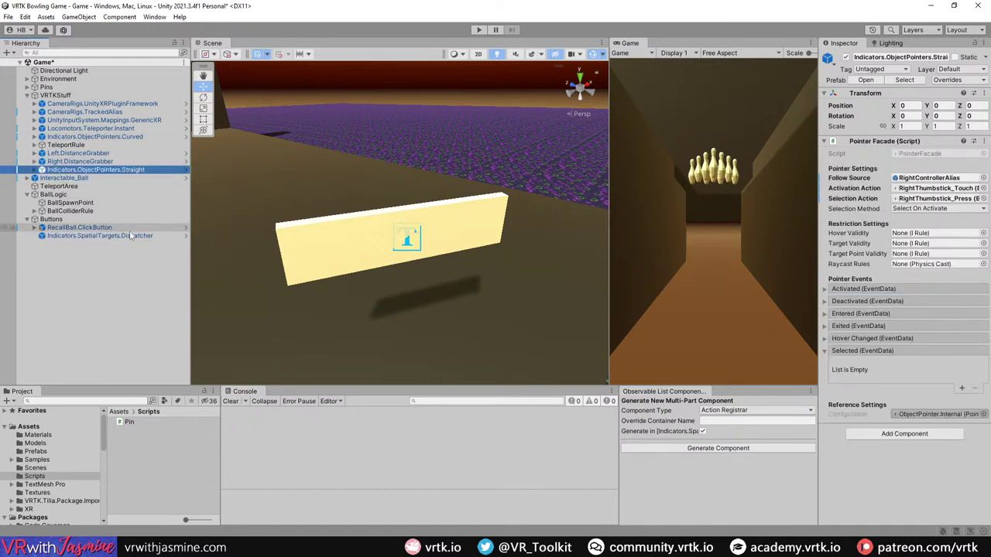
pyautogui.click(854, 315)
pyautogui.click(876, 362)
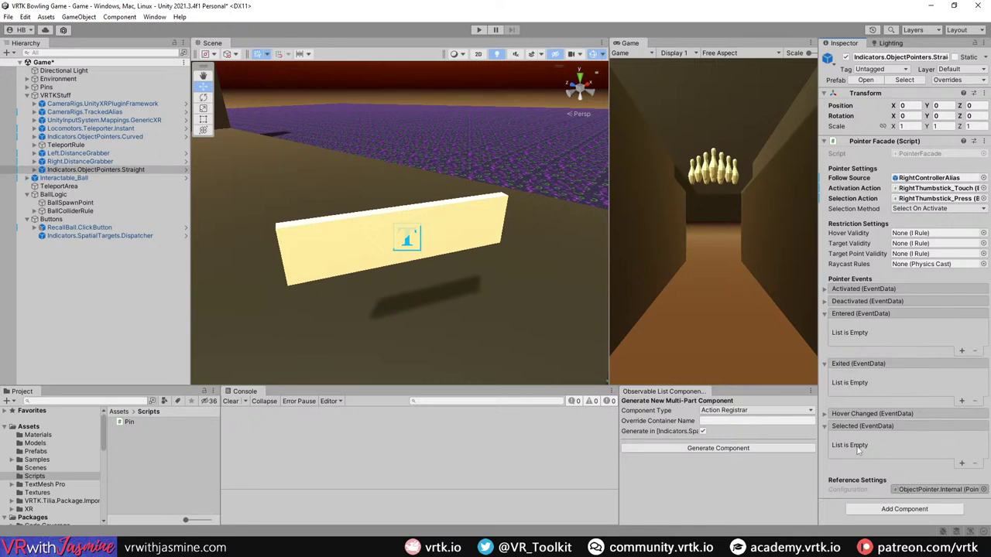
pyautogui.click(962, 464)
pyautogui.click(961, 400)
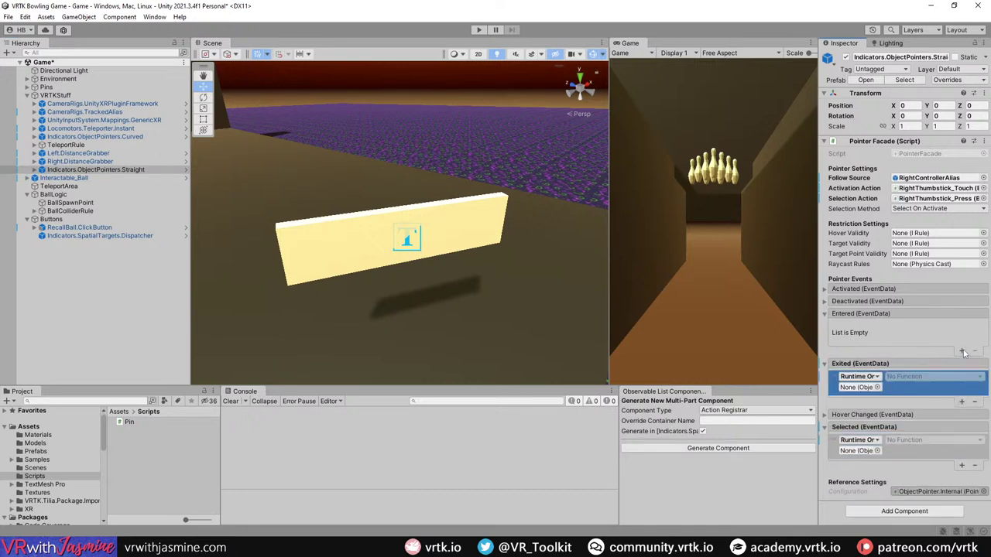
pyautogui.click(963, 351)
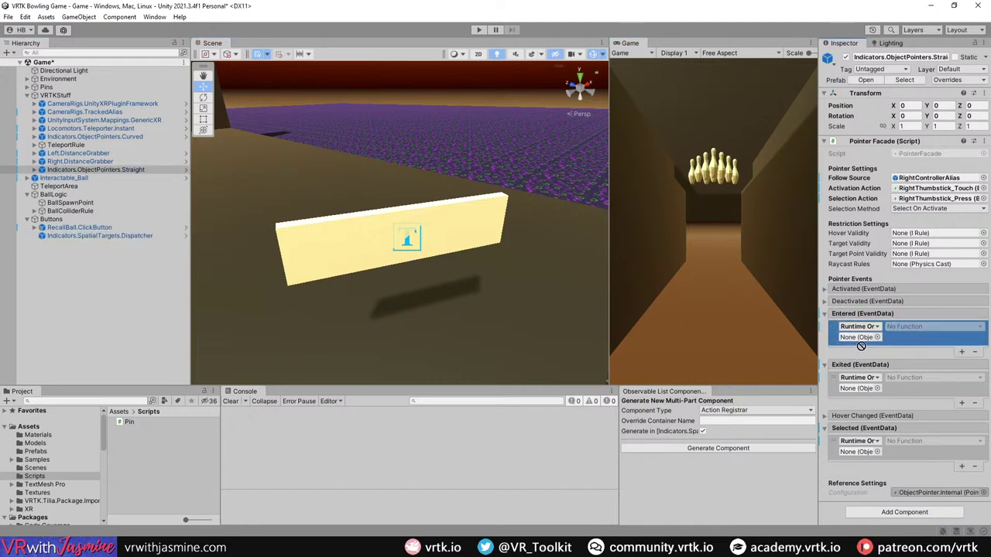
pyautogui.moveTo(861, 346); pyautogui.dragTo(858, 338)
pyautogui.moveTo(95, 169); pyautogui.dragTo(875, 391)
pyautogui.moveTo(96, 170); pyautogui.dragTo(851, 452)
# Step: Set the straight pointer's Entered, Exited and Selected listeners to the dispatcher's dynamic DoDispatchEnter, DoDispatchExit and DoDispatchSelect functions
pyautogui.click(933, 326)
pyautogui.moveTo(934, 376)
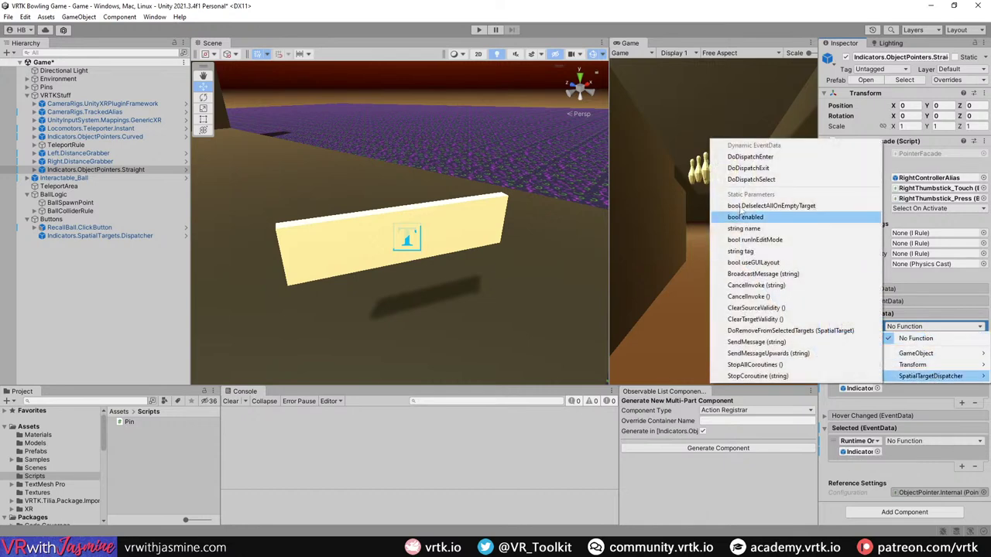
pyautogui.click(750, 157)
pyautogui.click(933, 377)
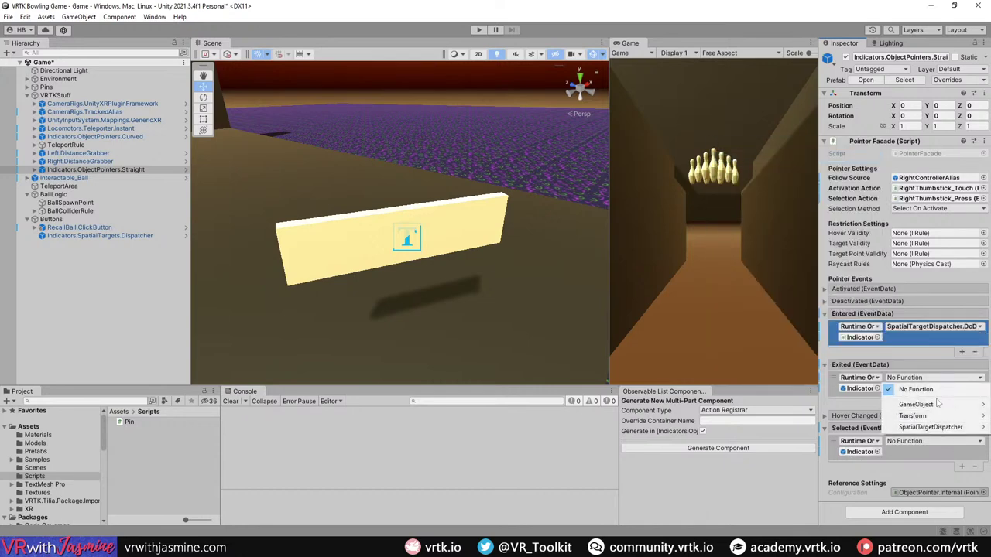
pyautogui.moveTo(932, 427)
pyautogui.click(766, 223)
pyautogui.click(914, 441)
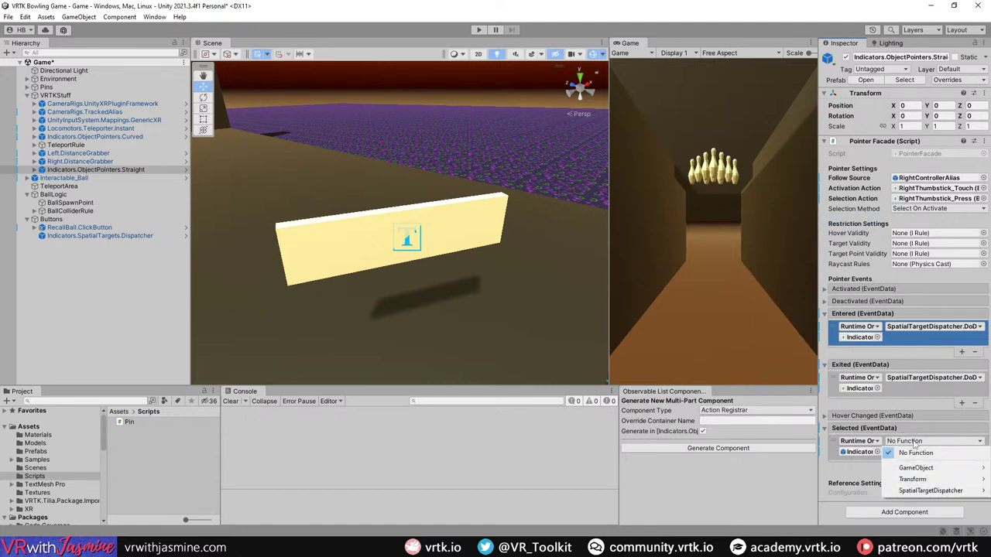
pyautogui.moveTo(925, 491)
pyautogui.click(780, 294)
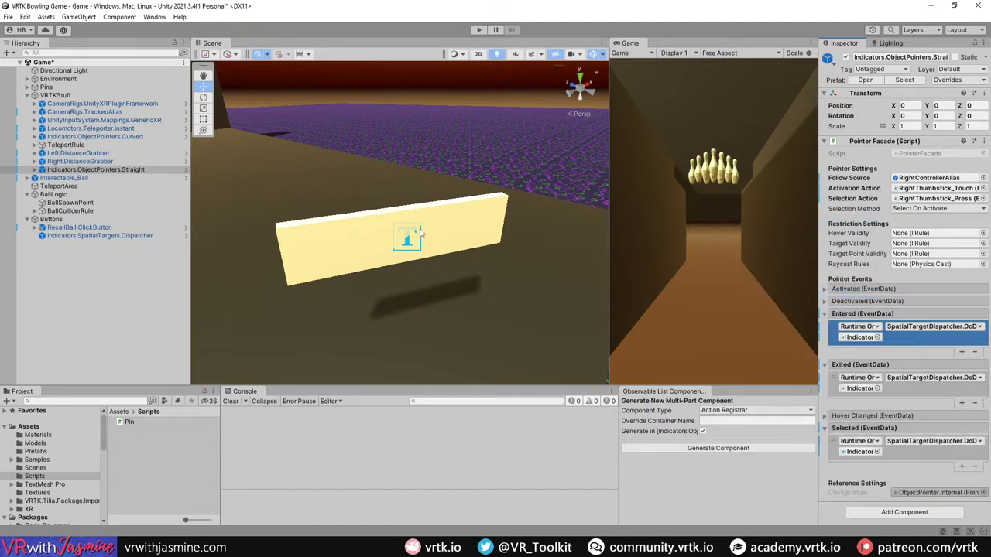
# Step: Test the Reset Ball button in play mode with RecallBall.ClickButton selected, and stop the game
pyautogui.click(107, 263)
pyautogui.click(108, 227)
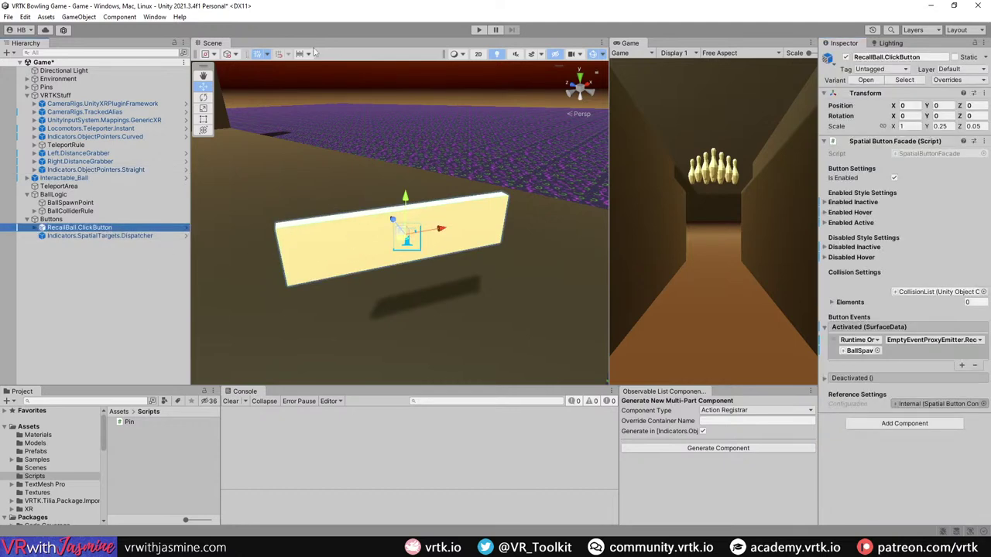
pyautogui.click(477, 31)
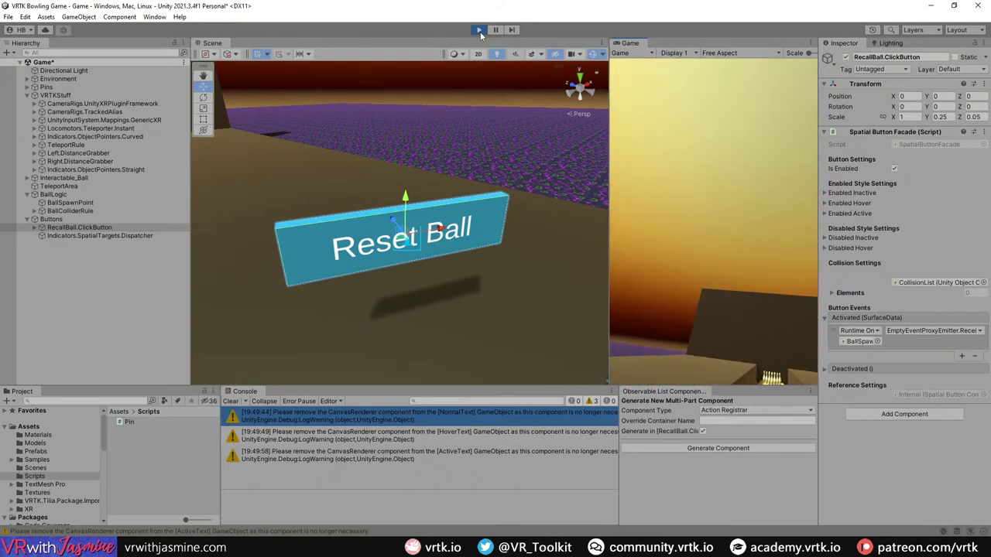
pyautogui.click(480, 32)
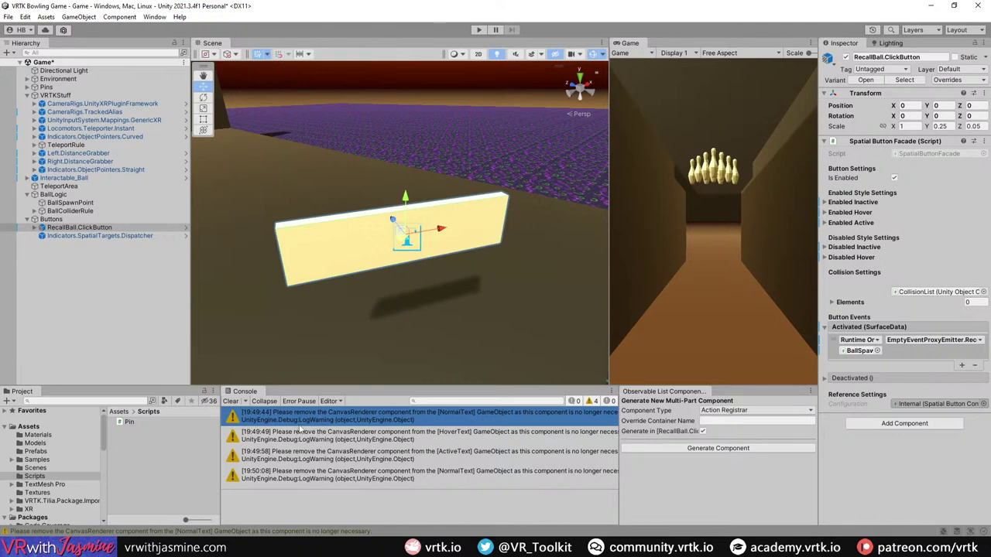
# Step: Clear the console, deselect the button object, and save the scene
pyautogui.click(230, 401)
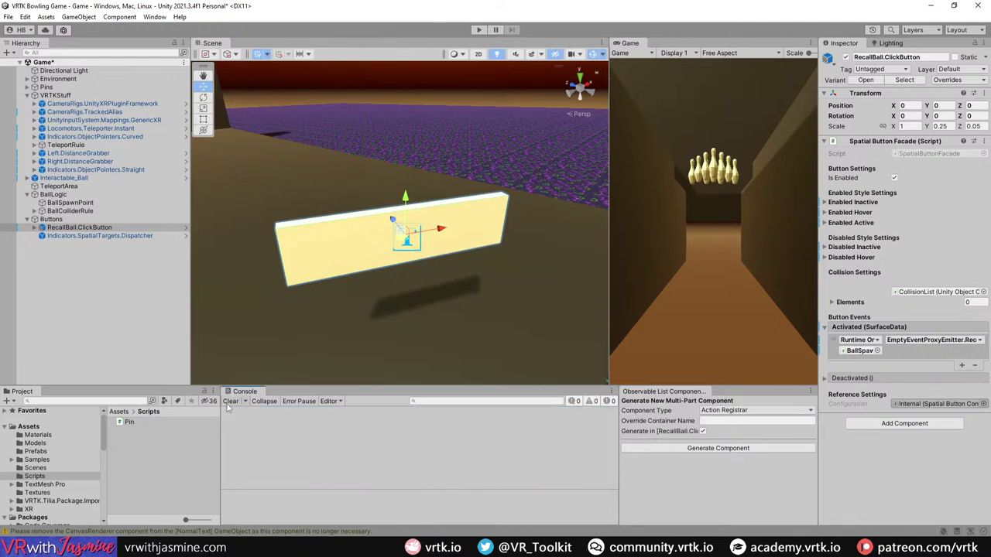
pyautogui.click(91, 310)
pyautogui.hotkey('ctrl', 's')
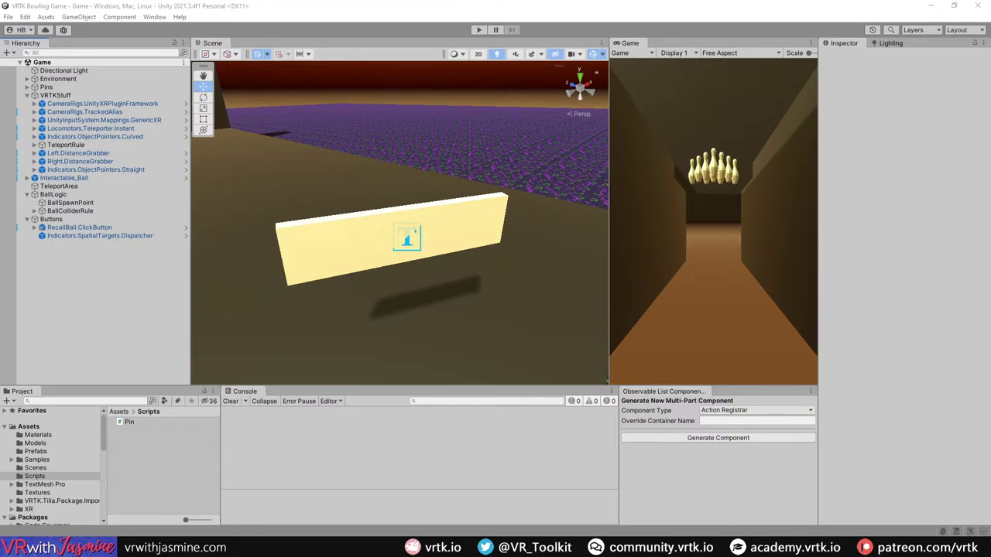
# Step: Create a C# script named PinGroup in the Scripts folder and open it in Visual Studio
pyautogui.rightClick(154, 450)
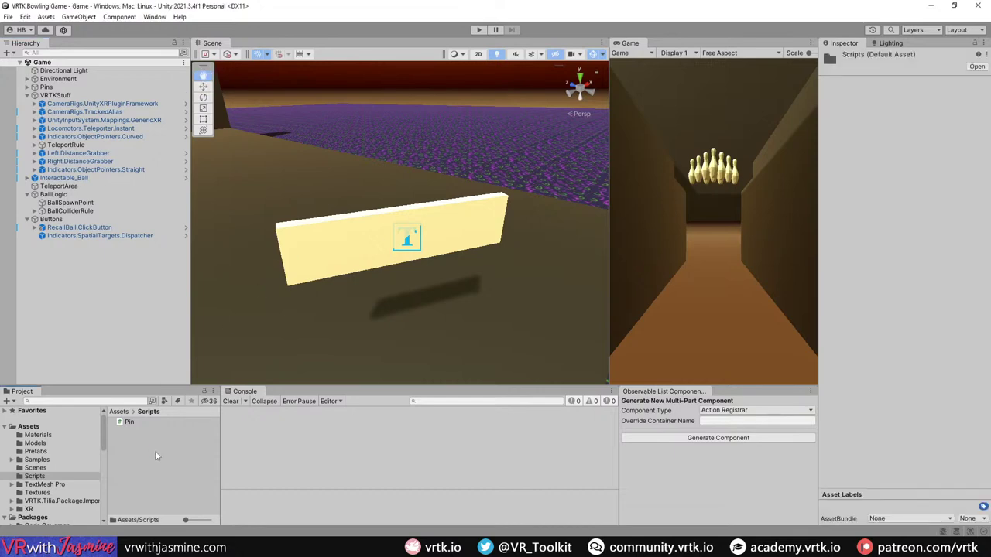
pyautogui.moveTo(239, 176)
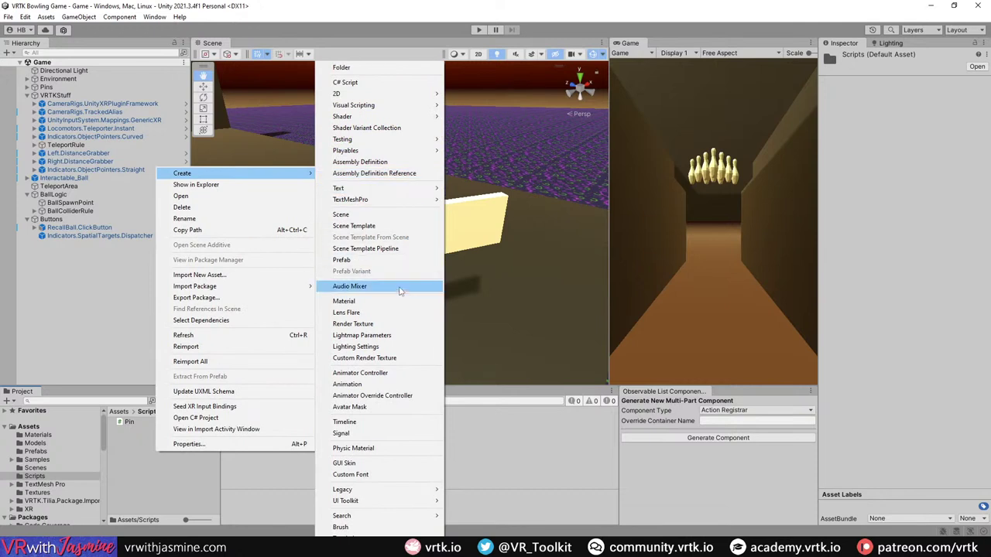
pyautogui.click(356, 82)
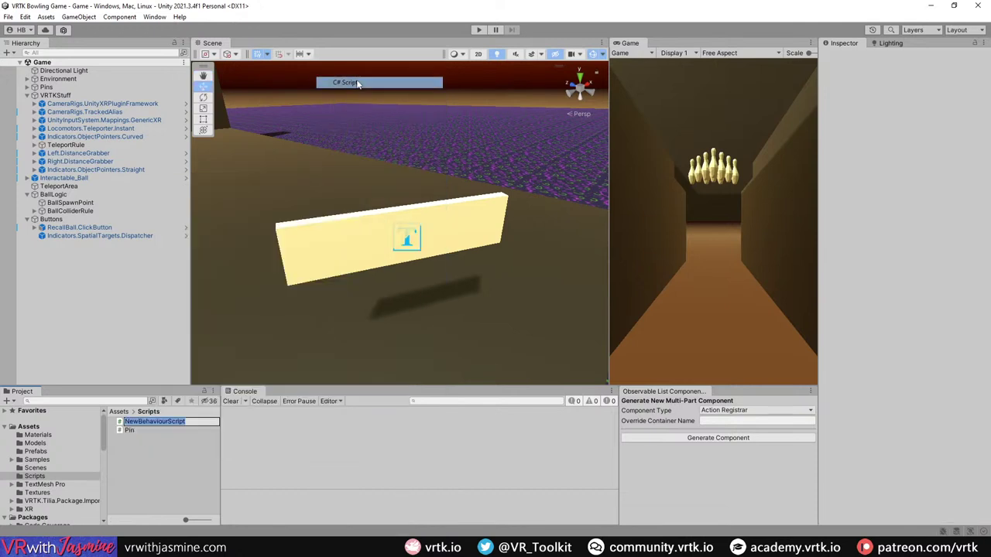
pyautogui.write('PinGrou')
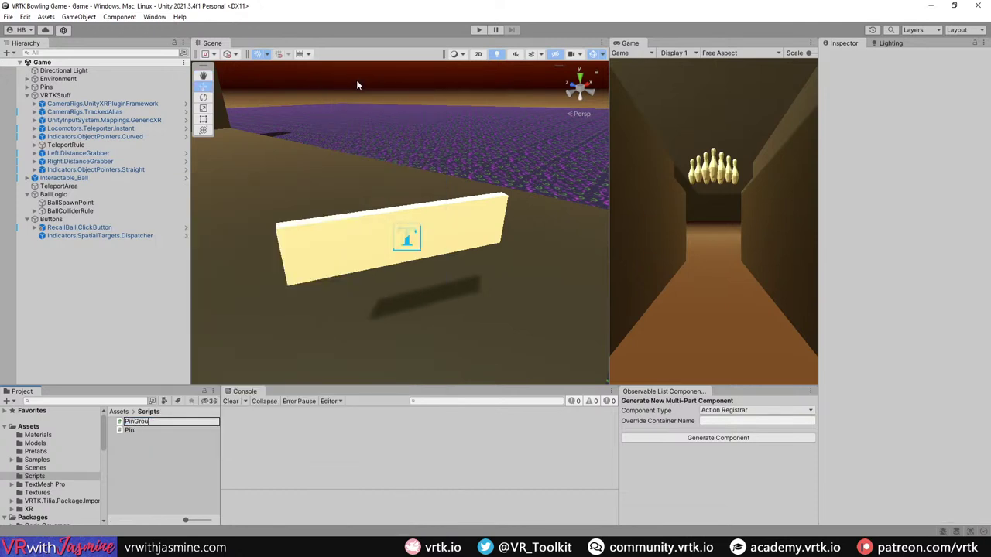
pyautogui.write('p')
pyautogui.press('Return')
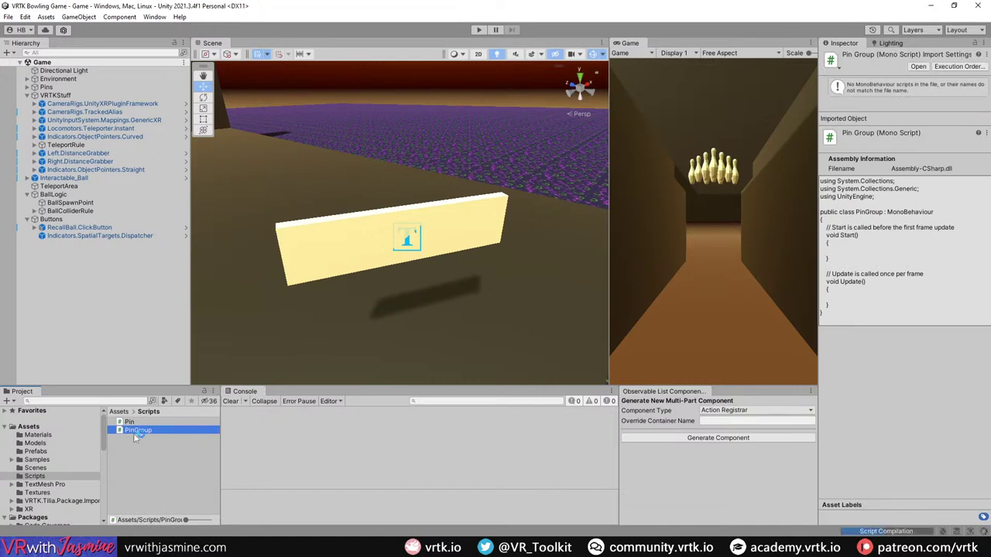
pyautogui.doubleClick(137, 430)
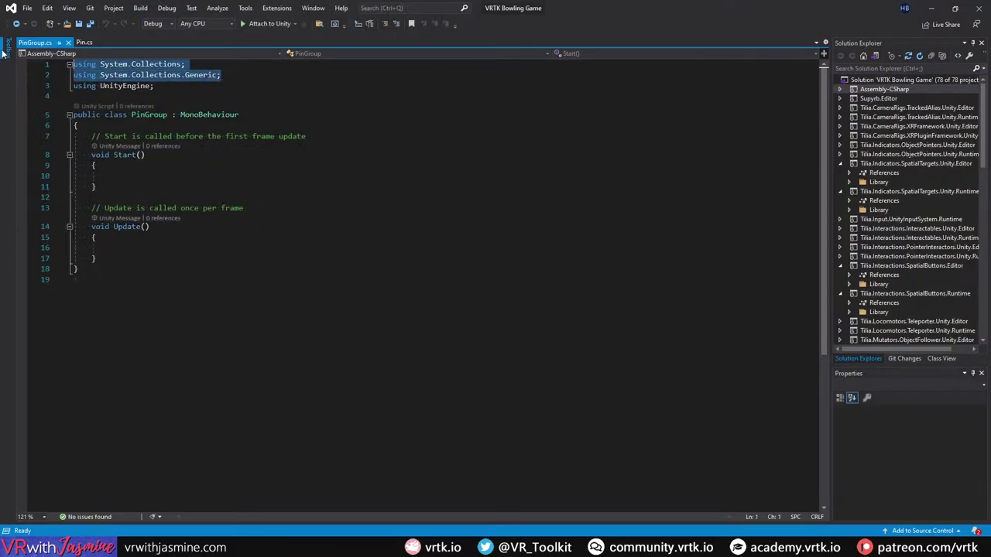
# Step: Remove the System.Collections and System.Collections.Generic using lines and the default Start and Update methods with their comments from PinGroup
pyautogui.press('Delete')
pyautogui.press('Delete')
pyautogui.press('Down')
pyautogui.press('Down')
pyautogui.press('Down')
pyautogui.press('Down')
pyautogui.press('Down')
pyautogui.press('Down')
pyautogui.press('Down')
pyautogui.press('Down')
pyautogui.press('Down')
pyautogui.press('Down')
pyautogui.press('Down')
pyautogui.press('Down')
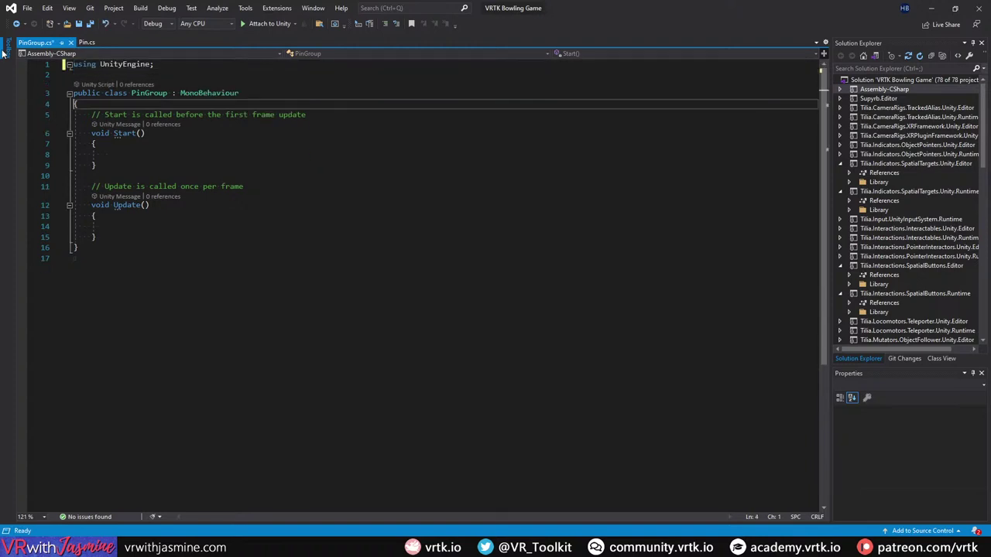
pyautogui.press('Down')
pyautogui.press('Down')
pyautogui.press('End')
pyautogui.hotkey('shift', 'Up')
pyautogui.hotkey('shift', 'Up')
pyautogui.hotkey('shift', 'Up')
pyautogui.hotkey('shift', 'Up')
pyautogui.hotkey('shift', 'Up')
pyautogui.hotkey('shift', 'Up')
pyautogui.hotkey('shift', 'Up')
pyautogui.hotkey('shift', 'Up')
pyautogui.hotkey('shift', 'Up')
pyautogui.hotkey('shift', 'Up')
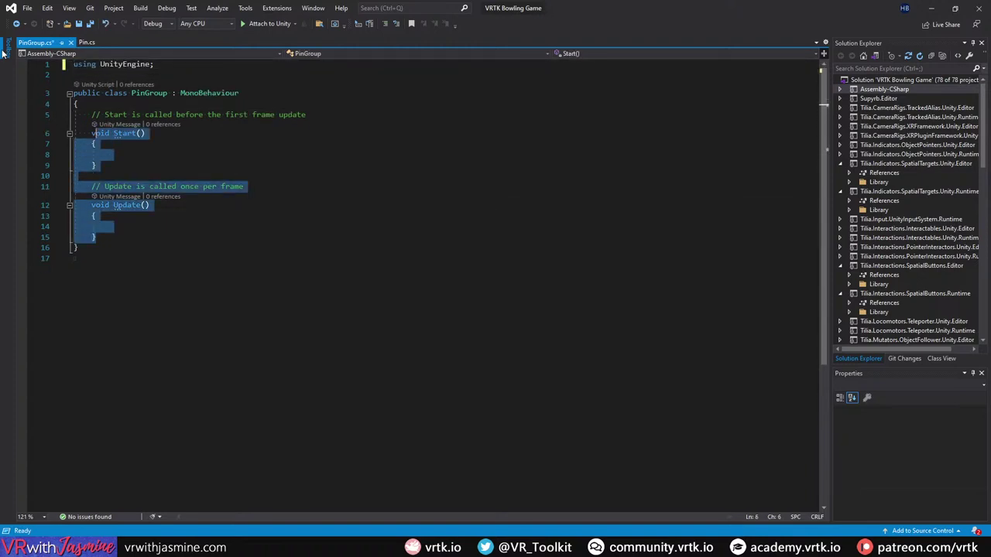
pyautogui.hotkey('shift', 'Home')
pyautogui.hotkey('shift', 'Home')
pyautogui.press('Delete')
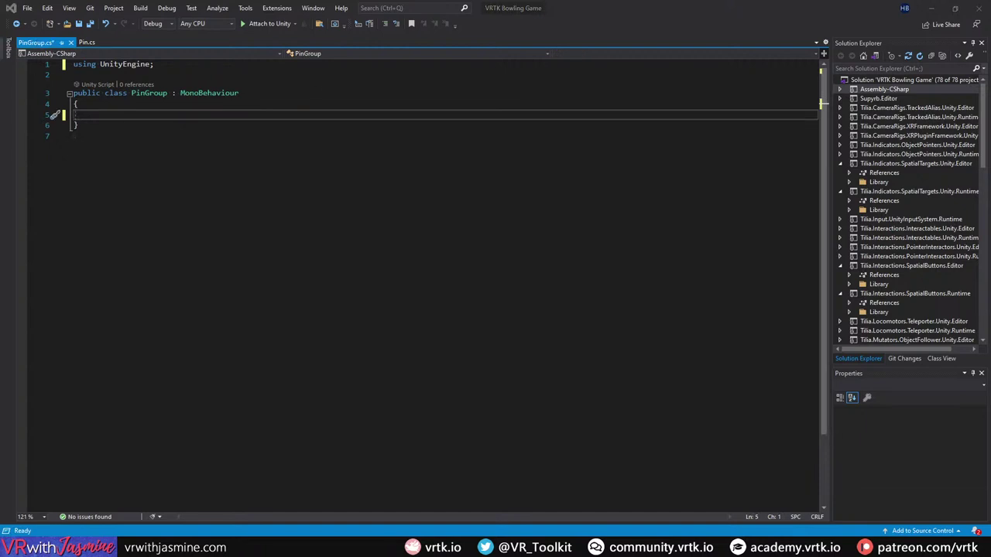
# Step: Declare private Pin[] pins, Vector3[] positions and Quaternion[] rotations, plus a protected Awake that sets pins = GetComponentsInChildren<Pin>() and calls SavePositions()
pyautogui.click(143, 118)
pyautogui.write('private Pin[] pins; private Vector3[] positions; private Quaternion[] rotations;')
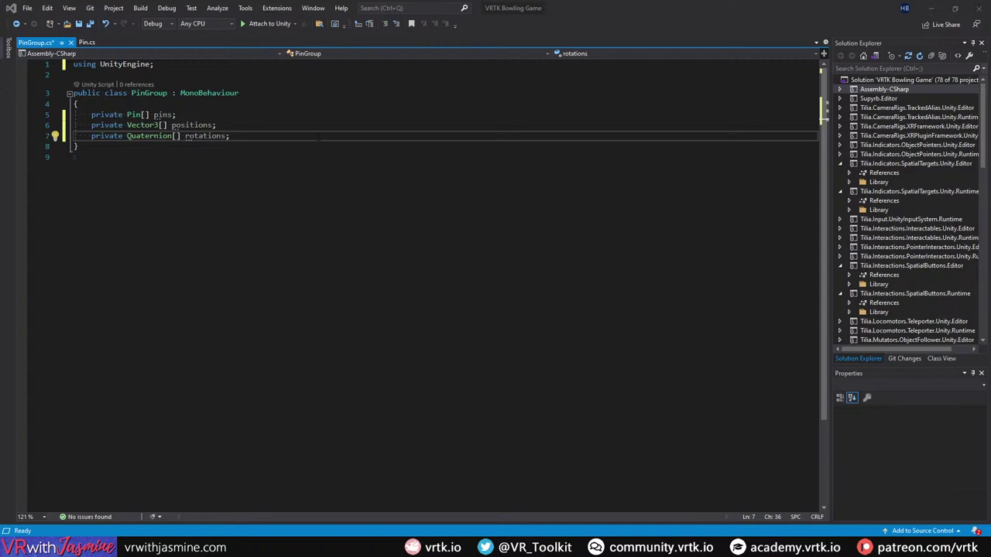
pyautogui.press('Return')
pyautogui.press('Return')
pyautogui.write('protected void Awake() {     pins = GetComponentsInChildren<Pin>();     SavePositions(); }')
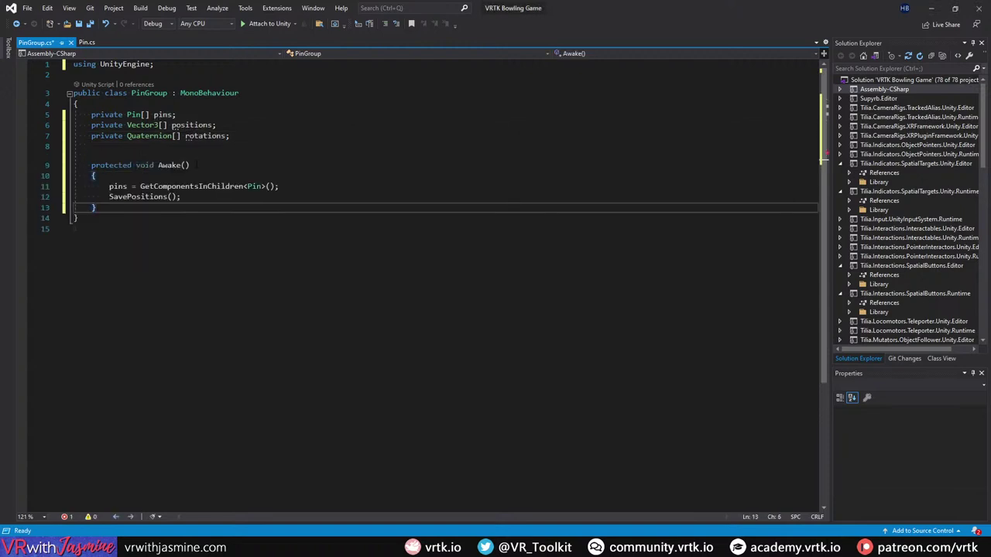
pyautogui.click(74, 146)
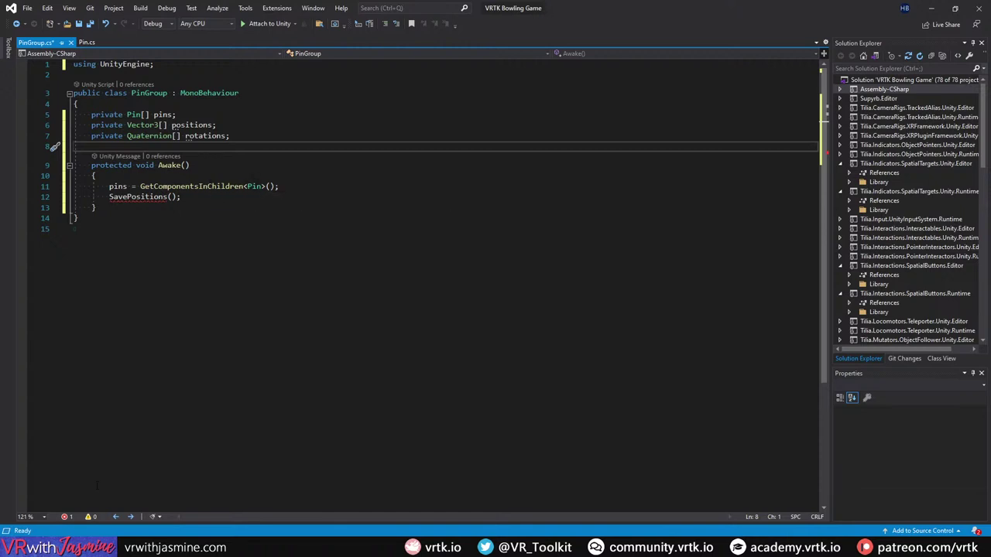
# Step: Switch to Unity, examine the child objects of Pins and the Pin script on BowlingPin (3), and return to Visual Studio
pyautogui.hotkey('alt', 'Tab')
pyautogui.click(45, 87)
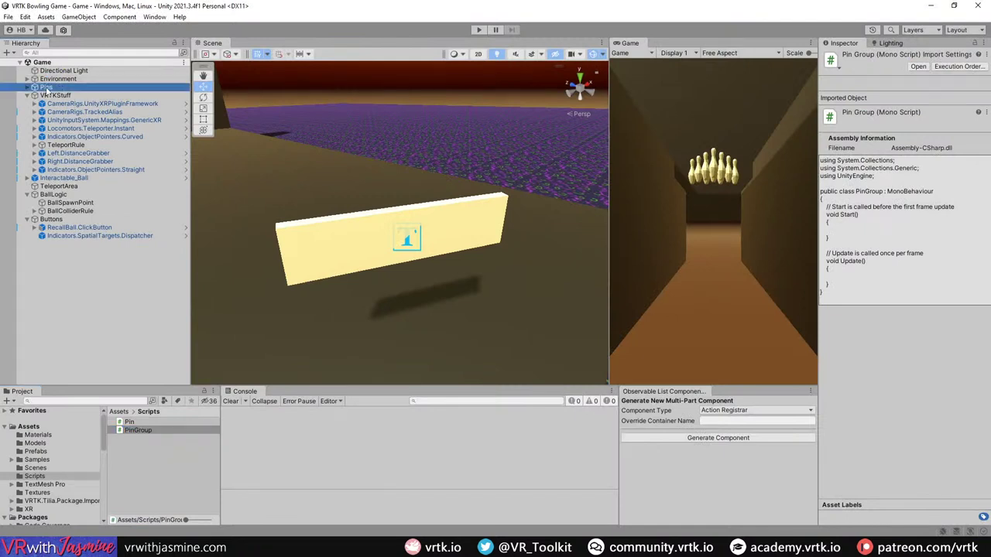
pyautogui.click(27, 87)
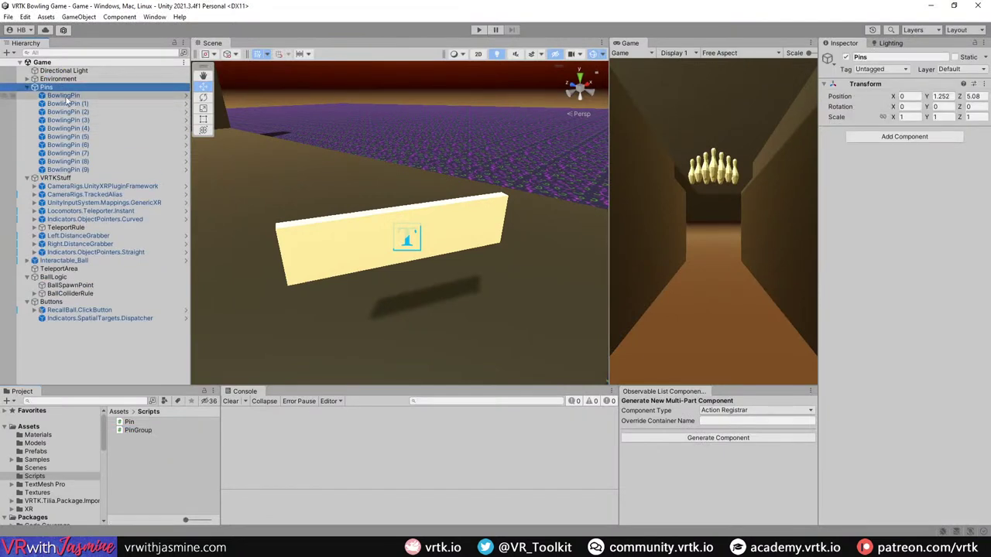
pyautogui.click(68, 103)
pyautogui.click(69, 120)
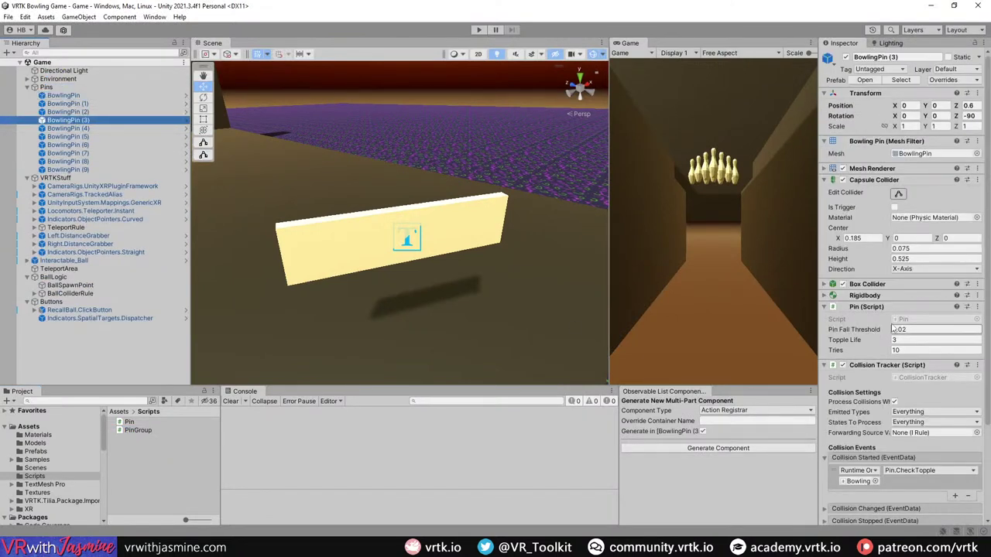
pyautogui.click(47, 87)
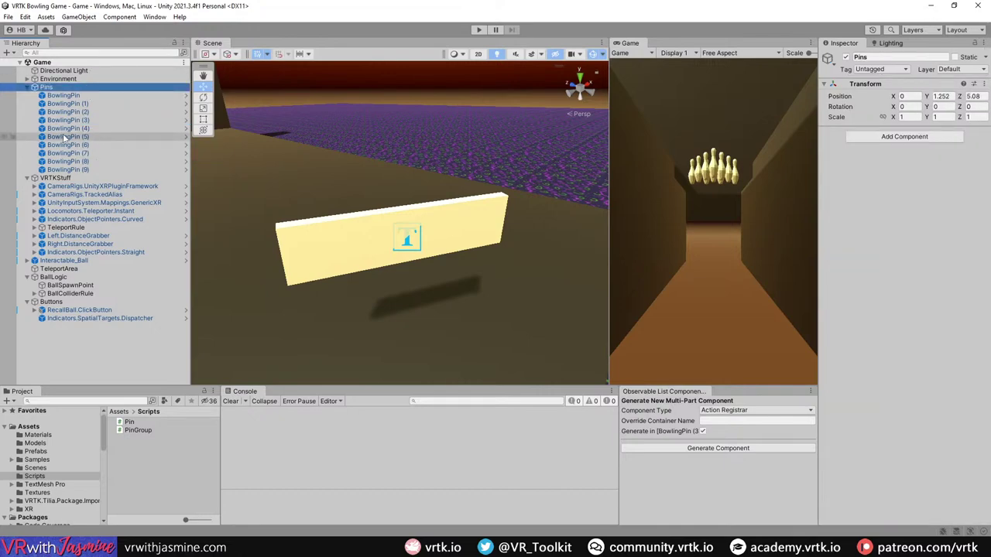
pyautogui.hotkey('alt', 'Tab')
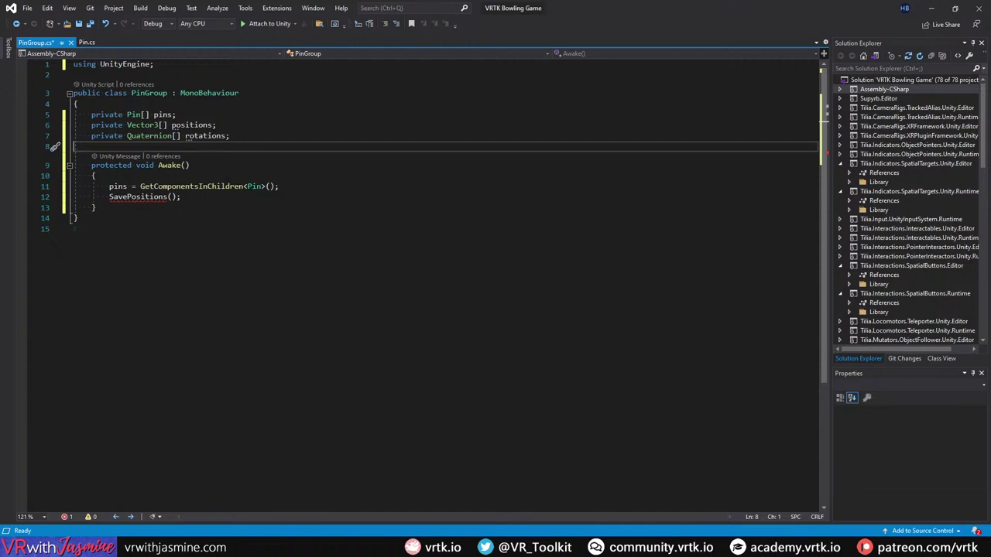
pyautogui.hotkey('alt', 'Tab')
# Step: Add a public SavePositions method after Awake that sizes both arrays to pins.Length and stores every pin's transform position and rotation in a for loop
pyautogui.click(96, 207)
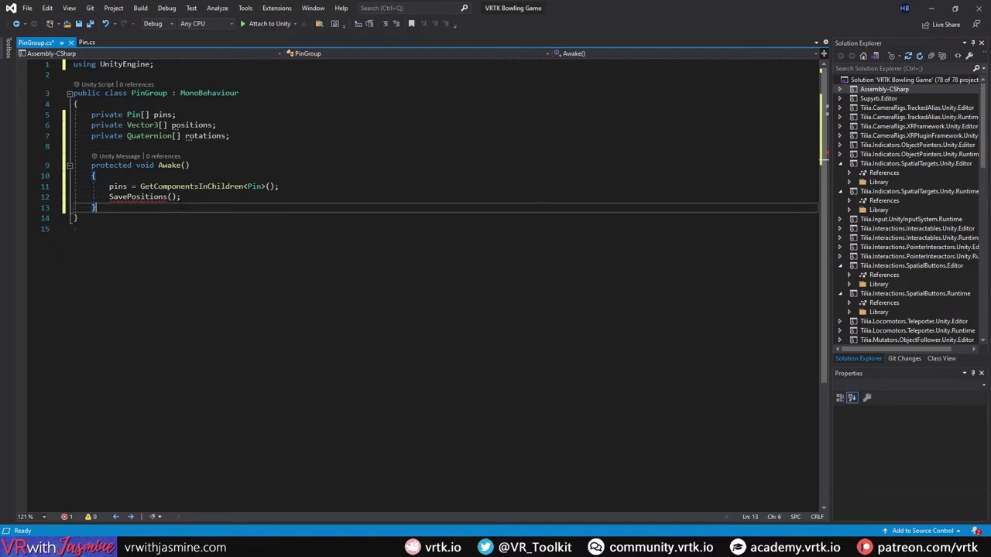
pyautogui.press('Return')
pyautogui.write('public void SavePositions() {     positions = new Vector3[pins.Length];     rotations = new Quaternion[pins.Length];     for (int index = 0; index < pins.Length; index++)     {         positions[index] = pins[index].transform.position;         rotations[index] = pins[index].transform.rotation;     } }')
pyautogui.click(96, 208)
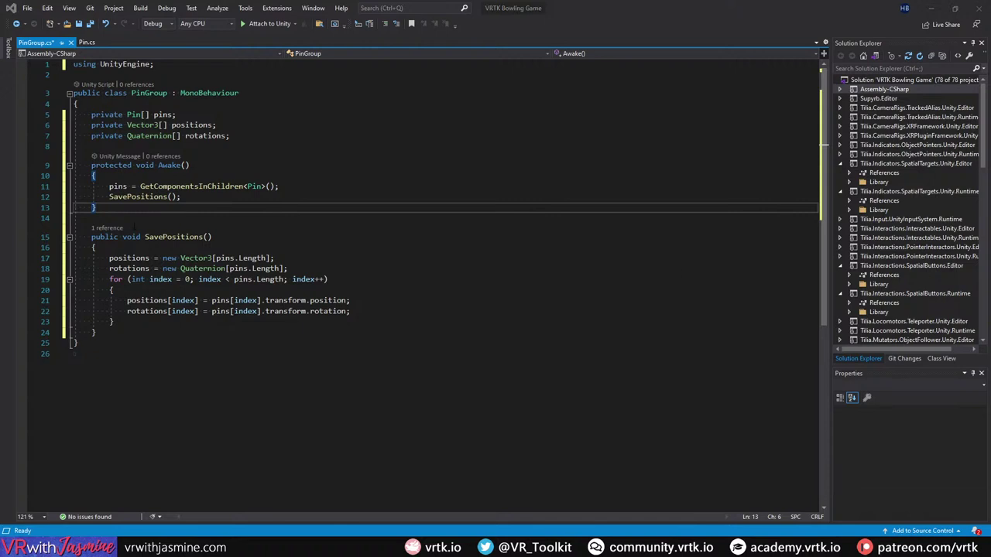
# Step: Add a public ResetPositions method restoring each pin's position and rotation, calling CancelToppleCheck, zeroing Rigidbody velocity and angularVelocity, and activating the pin; save the script
pyautogui.click(178, 322)
pyautogui.press('Down')
pyautogui.press('Return')
pyautogui.press('Return')
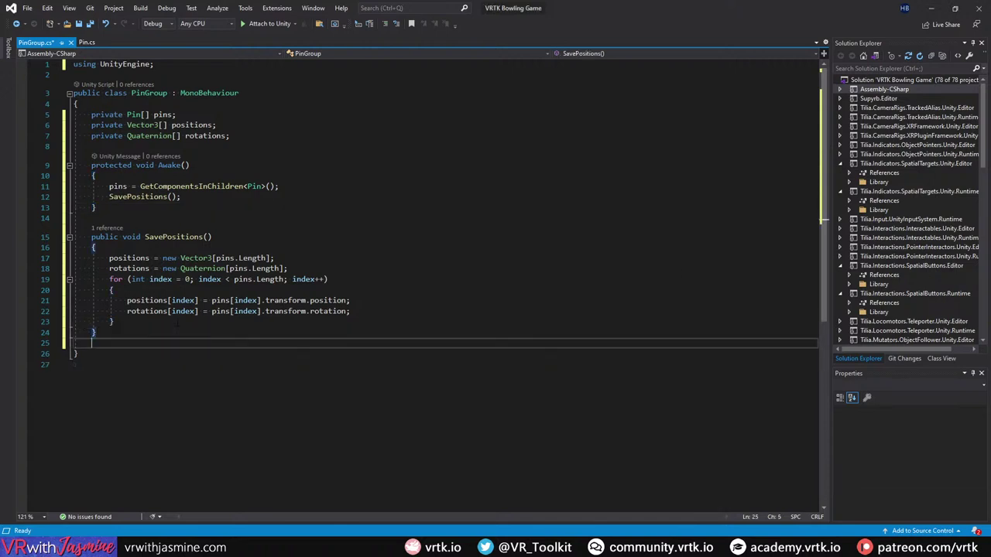
pyautogui.write('public void ResetPositions() {     for (int index = 0; index < pins.Length; index++)     {         pins[index].transform.position = positions[index];         pins[index].transform.rotation = rotations[index];         pins[index].CancelToppleCheck();         Rigidbody pinRigidbody = pins[index].GetComponent<Rigidbody>();         pinRigidbody.velocity = Vector3.zero;         pinRigidbody.angularVelocity = Vector3.zero;         pins[index].gameObject.SetActive(true);     } }')
pyautogui.click(150, 341)
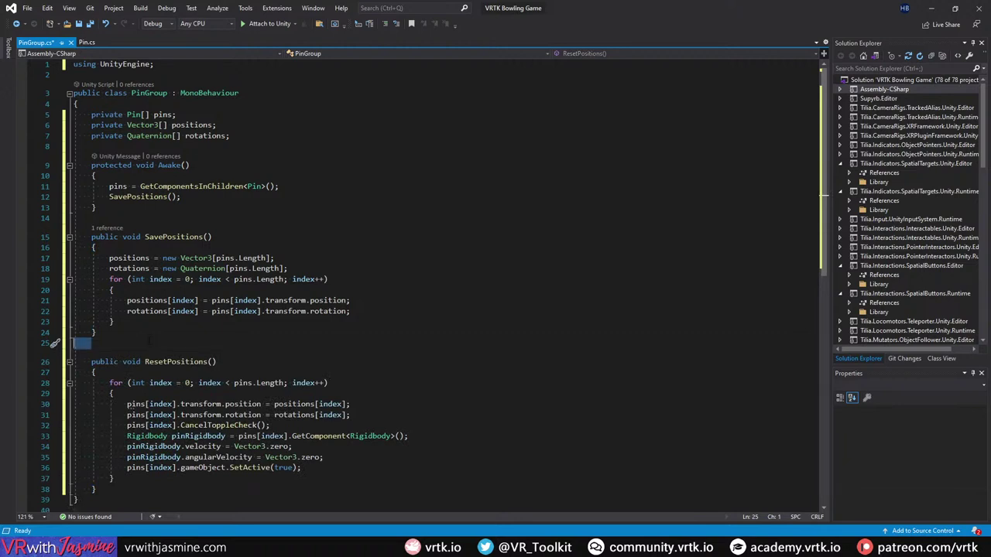
pyautogui.hotkey('ctrl', 's')
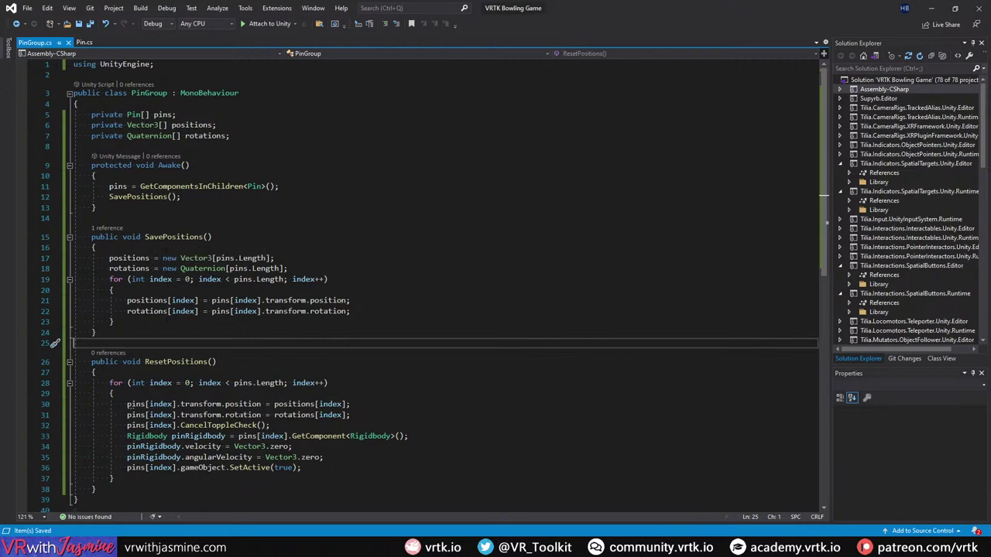
# Step: Review the topple-check methods in Pin.cs and the SavePositions and ResetPositions loops in PinGroup.cs
pyautogui.click(86, 42)
pyautogui.scroll(-1, 445, 278)
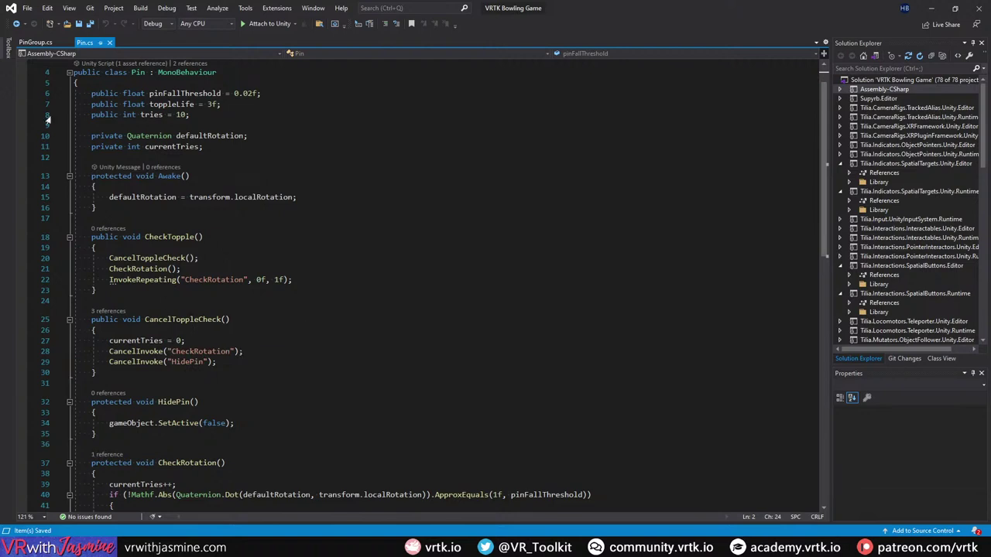
pyautogui.click(35, 42)
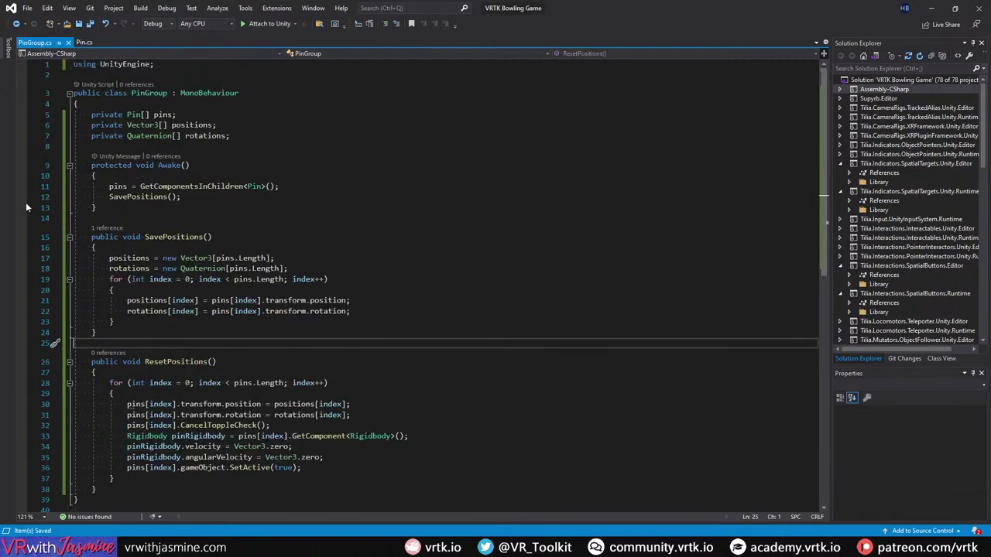
pyautogui.click(228, 311)
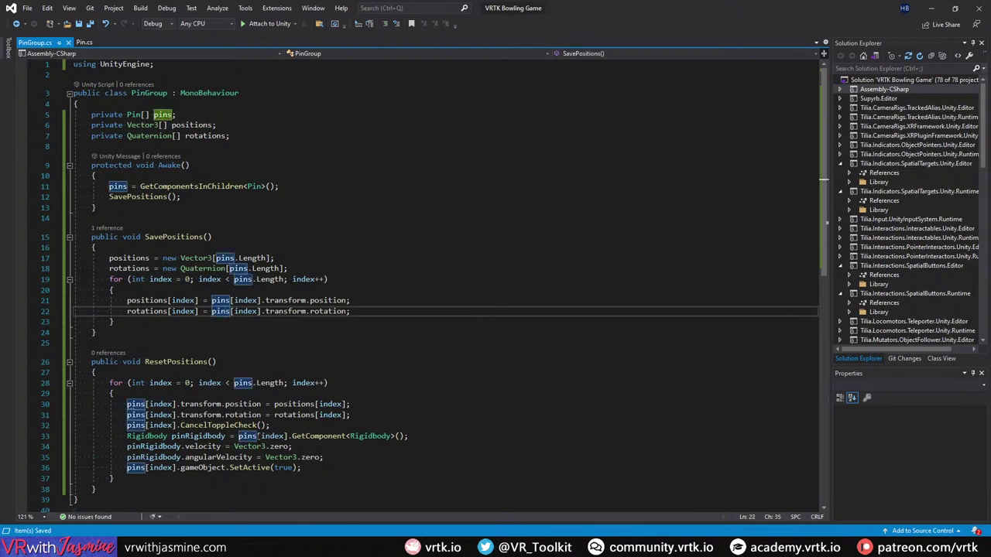
pyautogui.click(257, 436)
pyautogui.press('Down')
pyautogui.press('Down')
pyautogui.press('Down')
pyautogui.press('End')
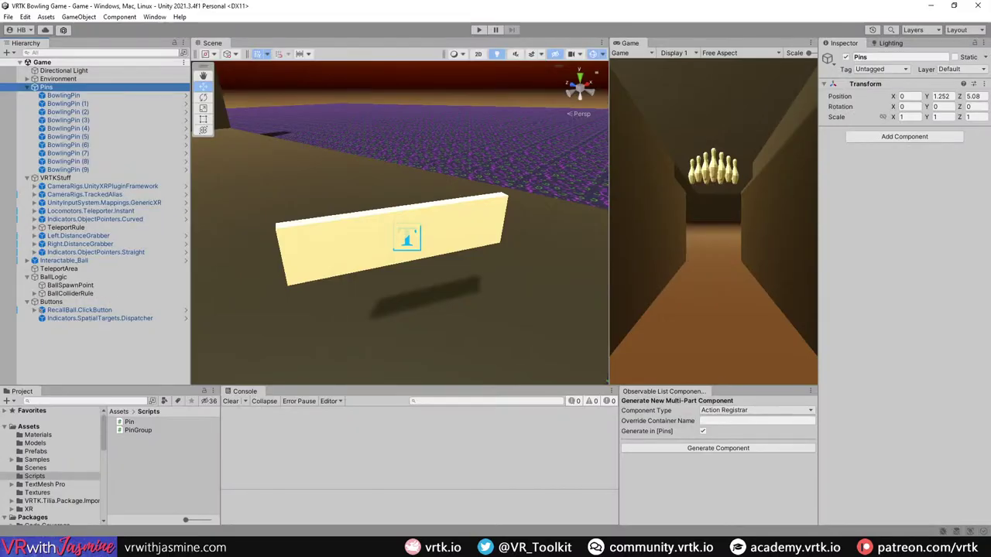
# Step: Switch to Unity and attach the PinGroup script to the Pins object
pyautogui.moveTo(133, 431); pyautogui.dragTo(913, 221)
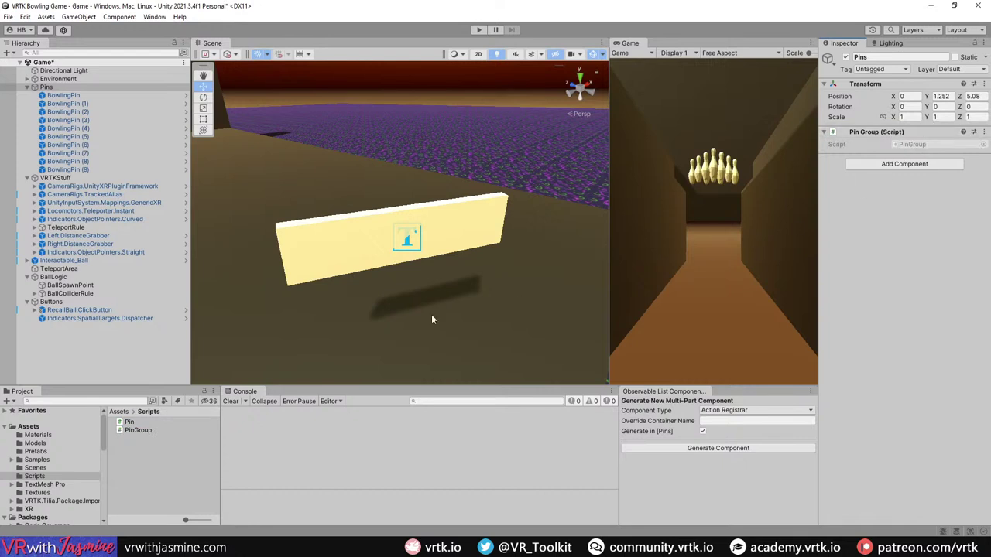
# Step: Duplicate RecallBall.ClickButton and raise the copy above the original to a Y position of about 0.374
pyautogui.click(86, 311)
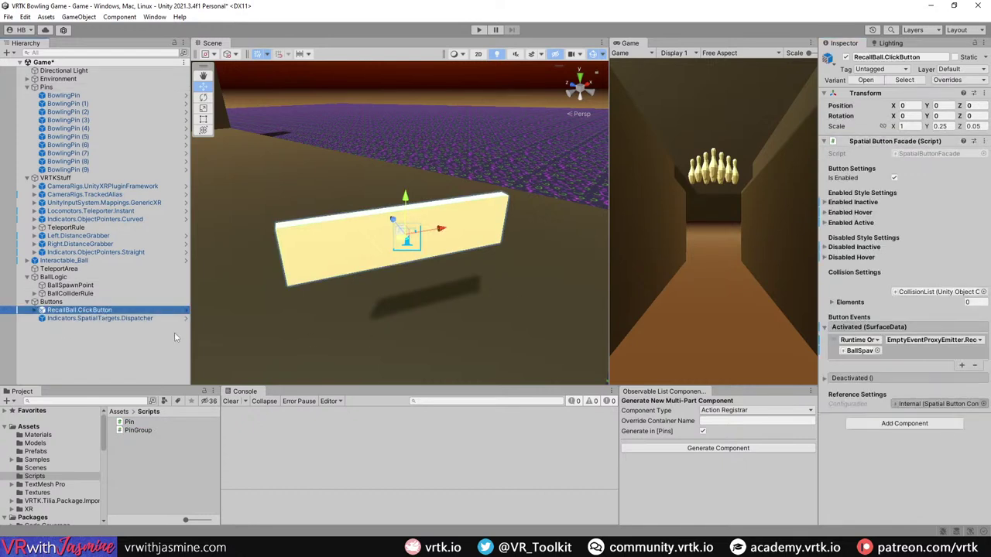
pyautogui.hotkey('ctrl', 'd')
pyautogui.moveTo(404, 200); pyautogui.dragTo(404, 102)
# Step: Rename the duplicated button object to ResetPins.ClickButton
pyautogui.click(116, 326)
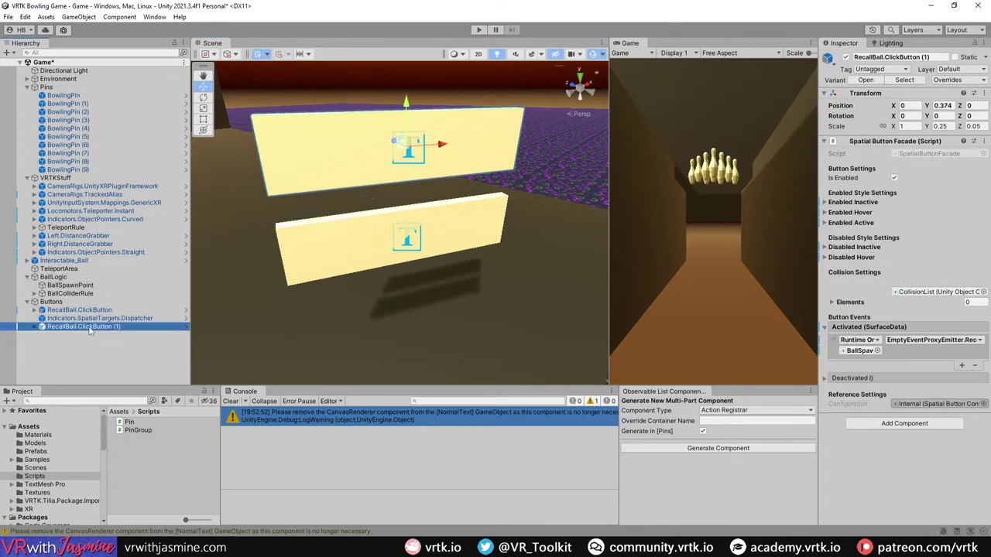
pyautogui.press('End')
pyautogui.press('BackSpace')
pyautogui.press('BackSpace')
pyautogui.press('BackSpace')
pyautogui.press('BackSpace')
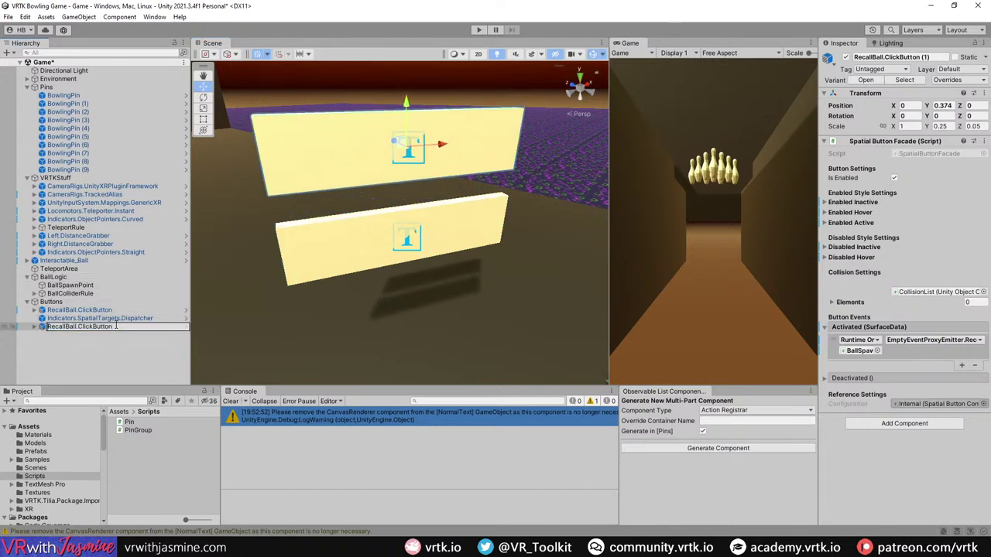
pyautogui.press('Home')
pyautogui.press('Delete')
pyautogui.press('Delete')
pyautogui.press('Delete')
pyautogui.press('Delete')
pyautogui.press('Delete')
pyautogui.press('Delete')
pyautogui.press('Delete')
pyautogui.press('Delete')
pyautogui.press('Delete')
pyautogui.write('ResetPins')
pyautogui.press('Return')
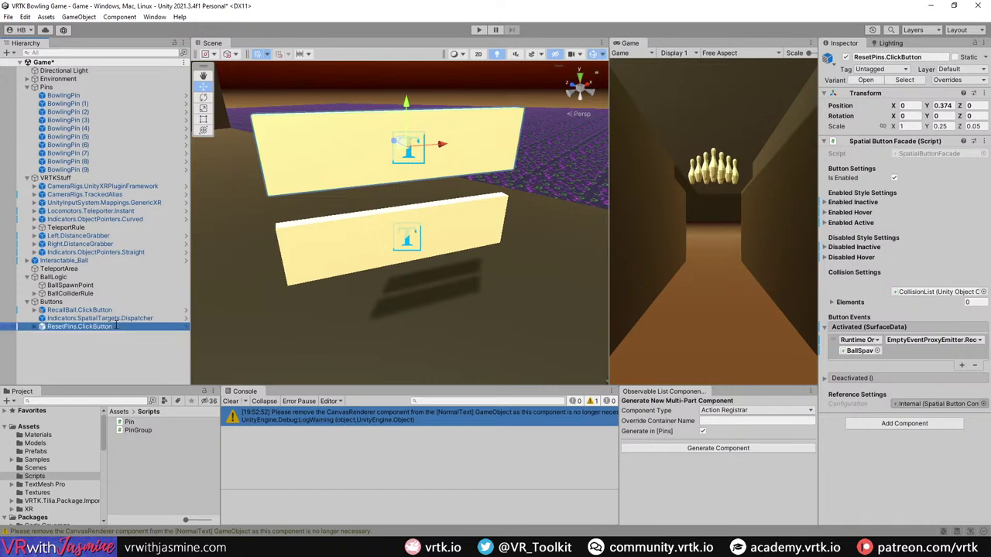
# Step: Set the Enabled Inactive button text of ResetPins.ClickButton to "Reset Pins"
pyautogui.click(855, 202)
pyautogui.click(855, 202)
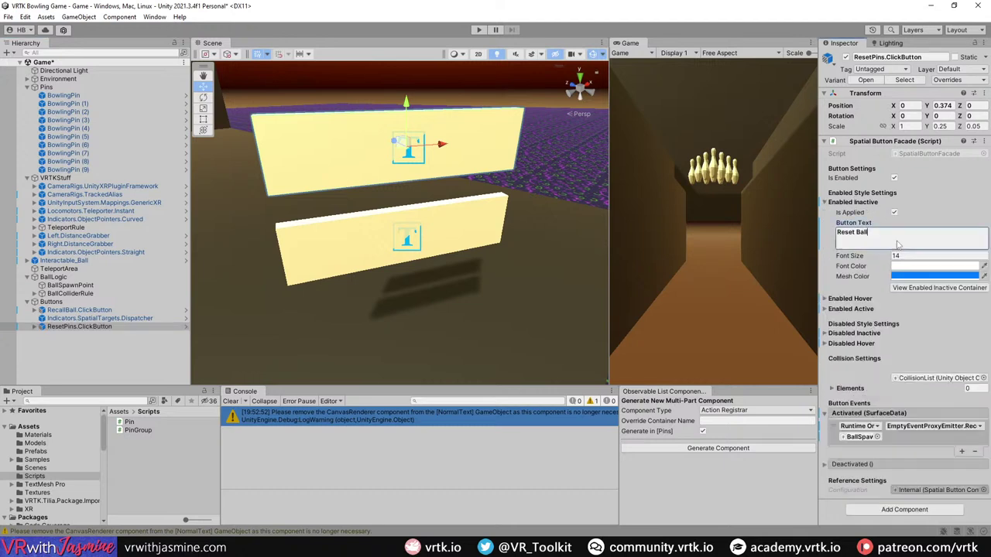
pyautogui.click(851, 232)
pyautogui.write('Reset Pins')
pyautogui.click(851, 208)
pyautogui.click(851, 202)
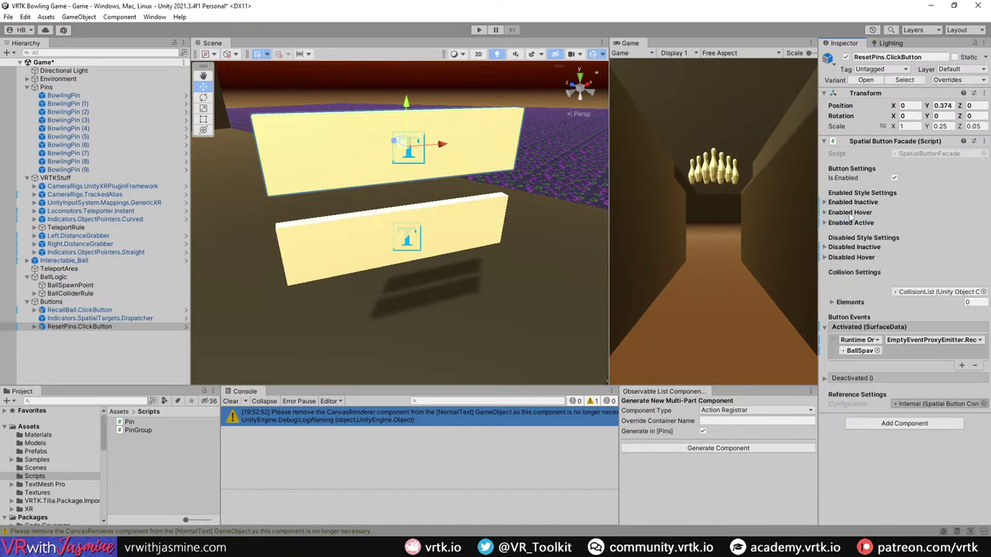
# Step: Set the Enabled Hover and Enabled Active button texts of ResetPins.ClickButton to "Reset Pins"
pyautogui.click(849, 212)
pyautogui.click(851, 242)
pyautogui.write('Reset Pins')
pyautogui.click(849, 212)
pyautogui.click(851, 222)
pyautogui.click(851, 252)
pyautogui.write('Reset Pins')
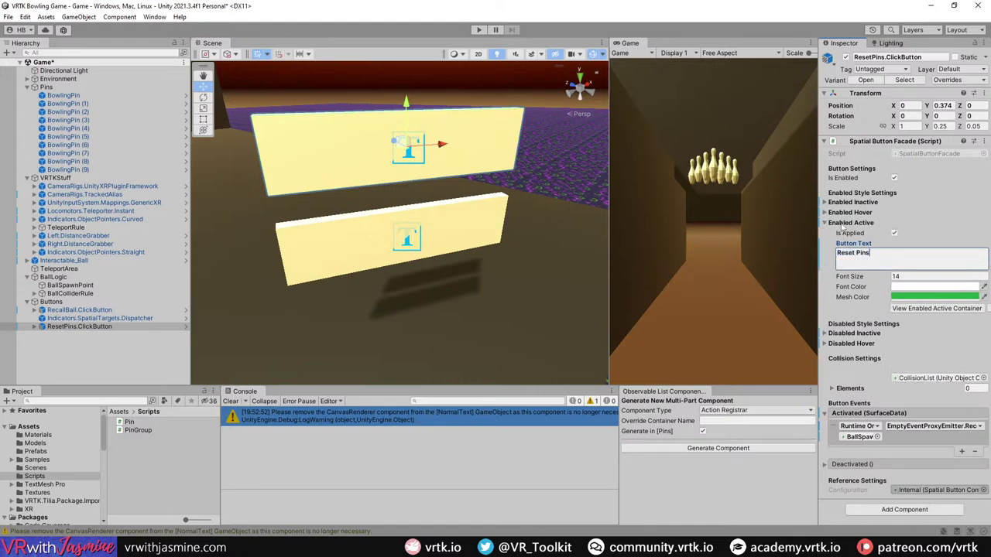
pyautogui.click(850, 222)
# Step: Set the Disabled Inactive button text of ResetPins.ClickButton to "Reset Pins"
pyautogui.click(854, 247)
pyautogui.click(867, 280)
pyautogui.write('Reset Pins')
pyautogui.click(852, 247)
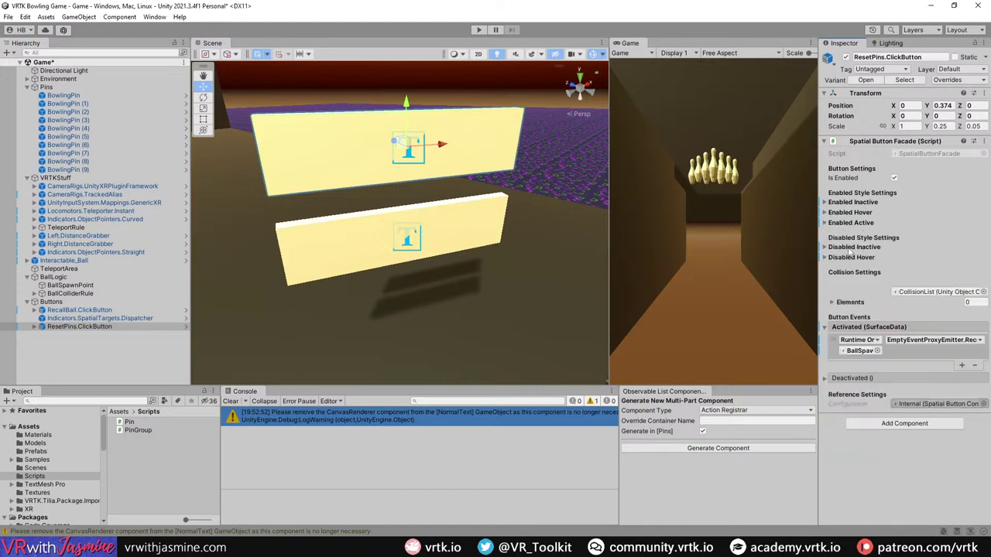
# Step: Set the Disabled Hover button text of ResetPins.ClickButton to "Reset Pins"
pyautogui.click(852, 257)
pyautogui.click(860, 287)
pyautogui.write('Reset Pins')
pyautogui.click(836, 257)
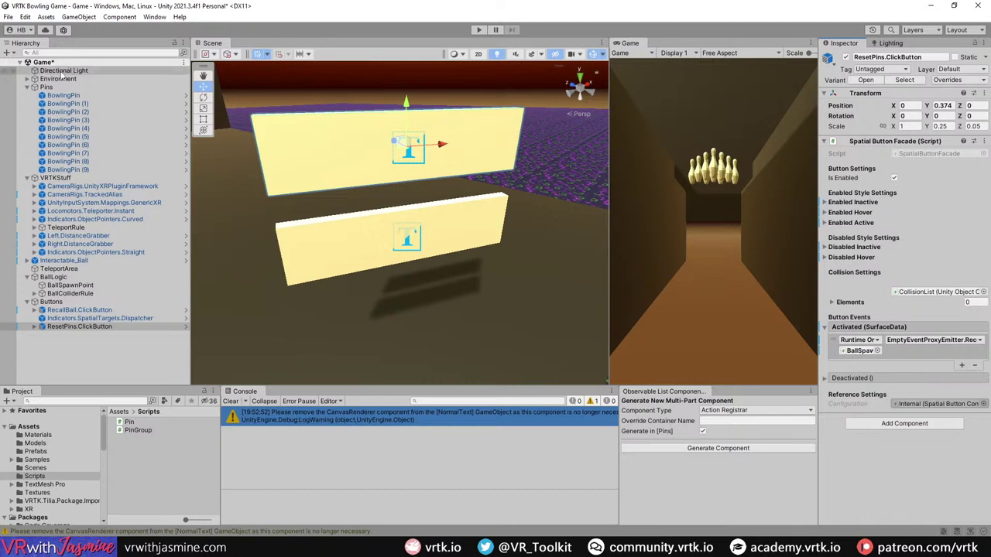
# Step: Make the Activated event of ResetPins.ClickButton call PinGroup.ResetPositions on the Pins object, and save the scene
pyautogui.moveTo(66, 87); pyautogui.dragTo(858, 351)
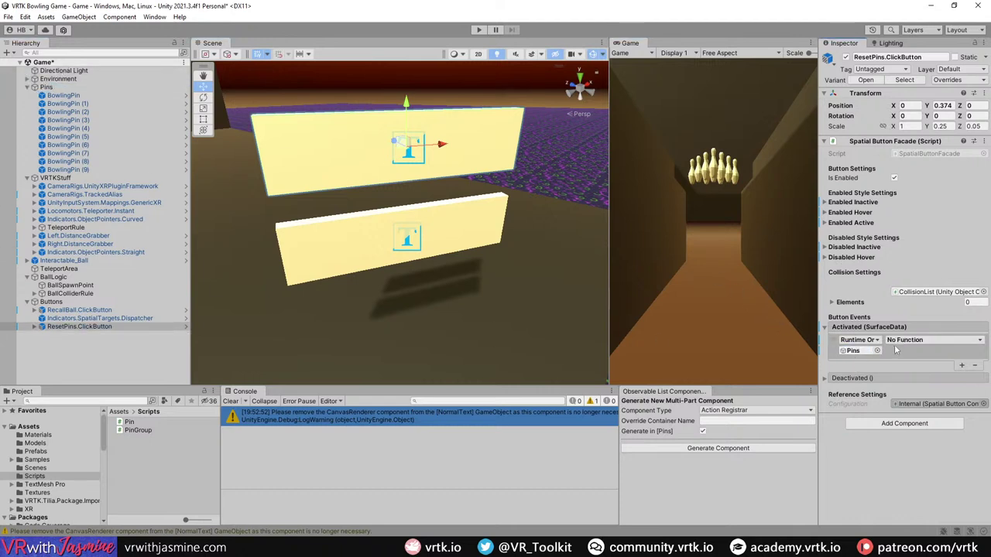
pyautogui.click(933, 340)
pyautogui.moveTo(921, 389)
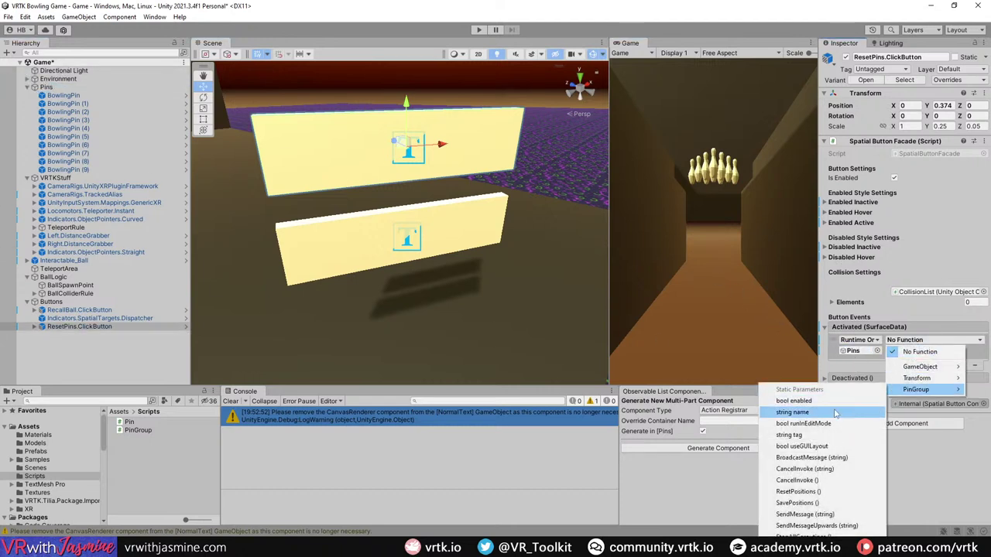
pyautogui.click(798, 491)
pyautogui.hotkey('ctrl', 's')
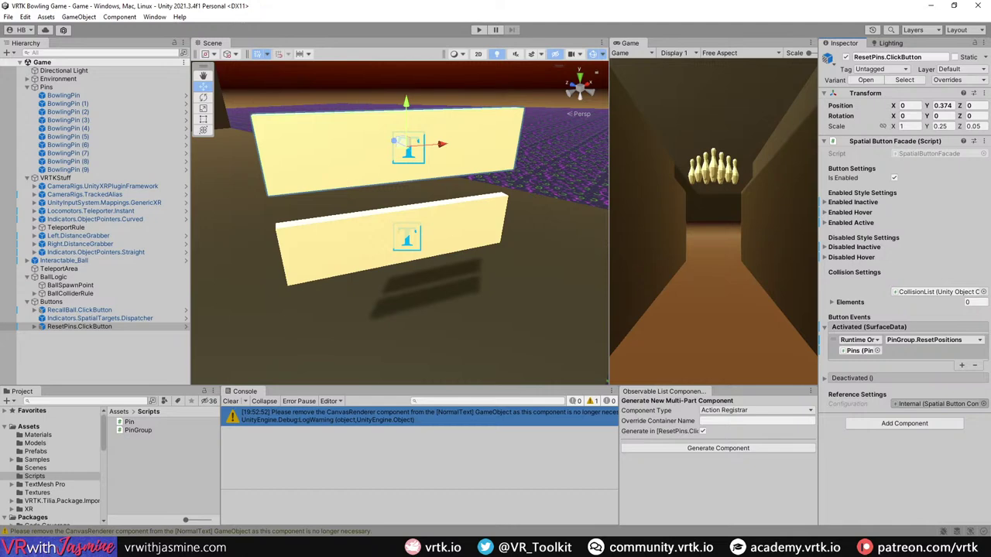
# Step: Play-test the Reset Pins button in the game, stop playing and clear the console
pyautogui.click(478, 30)
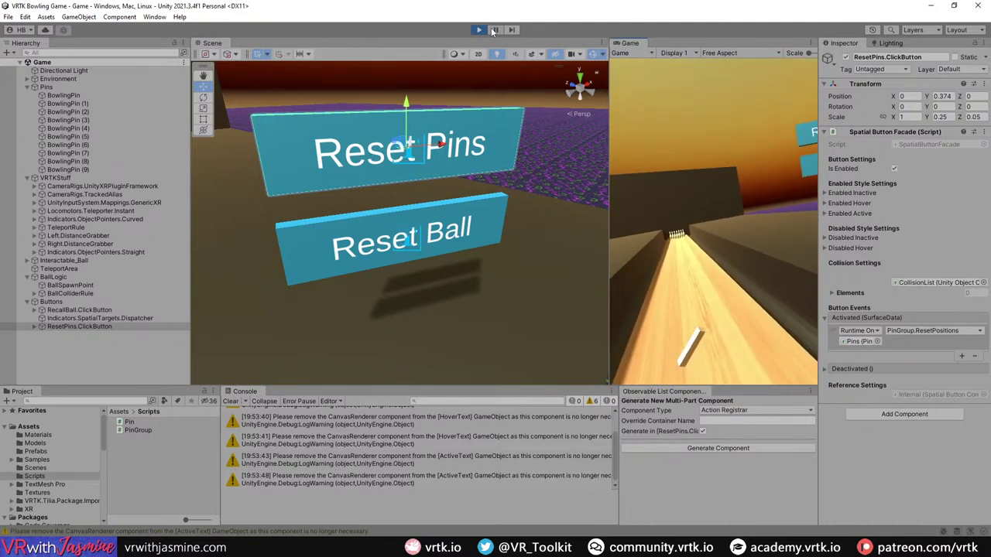
pyautogui.click(479, 30)
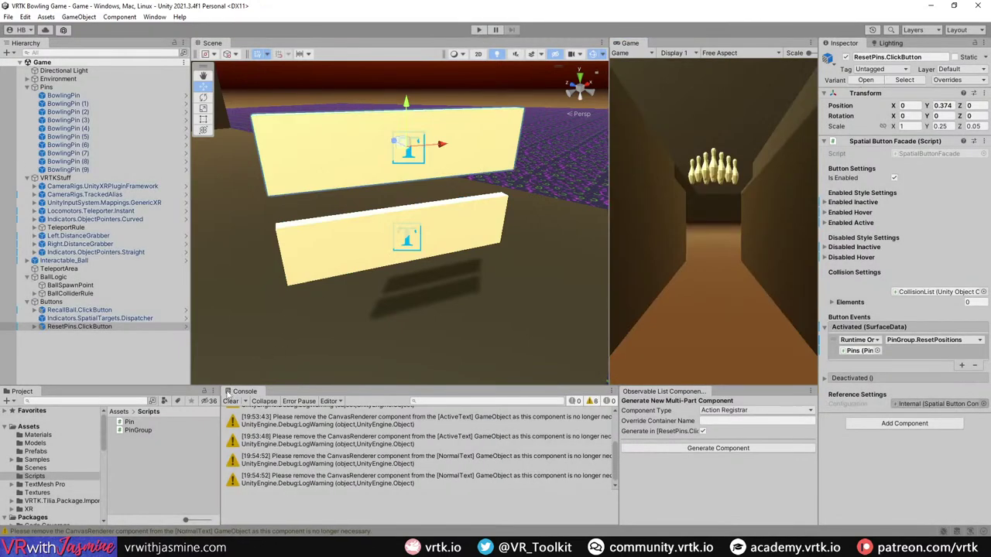
pyautogui.click(230, 401)
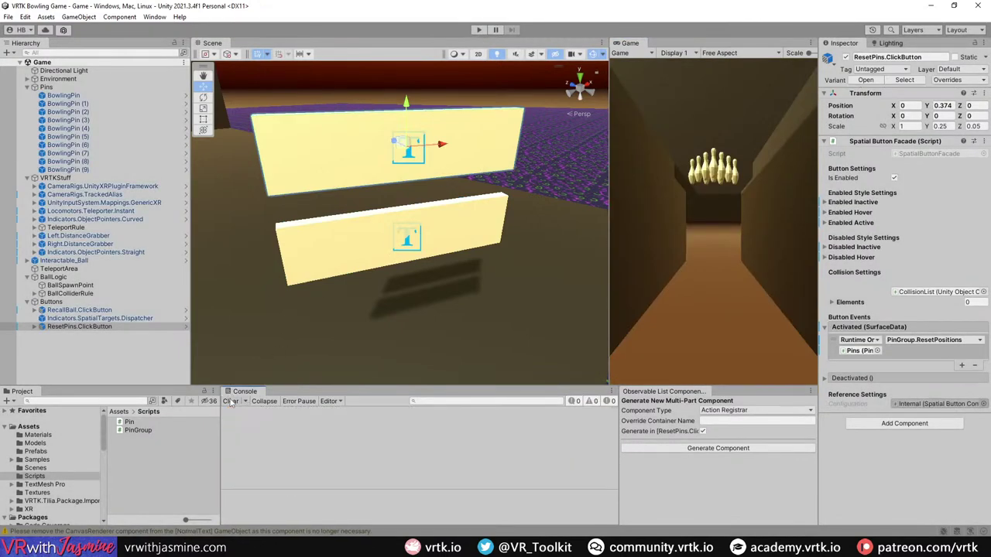
# Step: Reorder the children of Buttons so ResetPins.ClickButton comes before RecallBall.ClickButton, below the spatial targets dispatcher
pyautogui.keyDown('alt'); pyautogui.moveTo(282, 284); pyautogui.dragTo(366, 222); pyautogui.keyUp('alt')
pyautogui.scroll(-3, 367, 222)
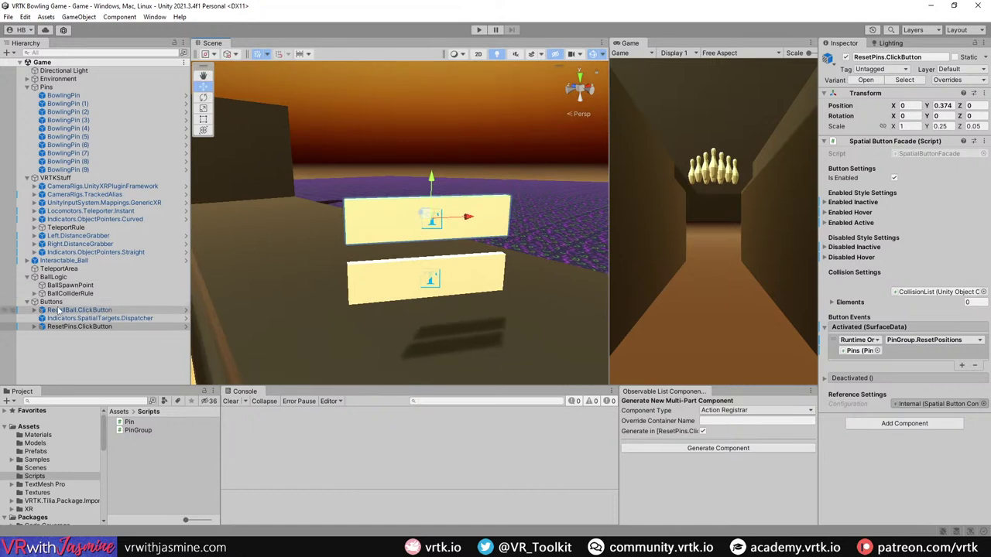
pyautogui.click(84, 310)
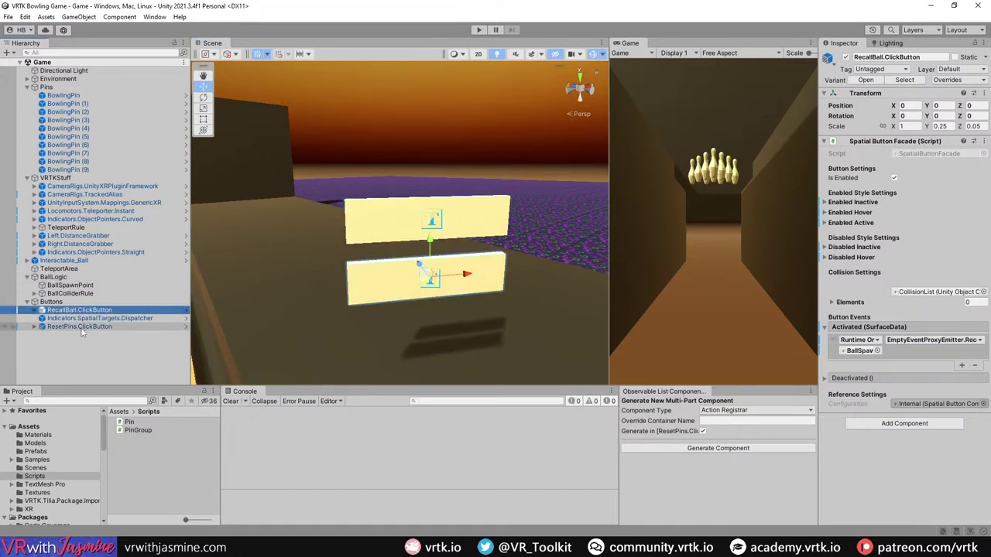
pyautogui.moveTo(81, 331); pyautogui.dragTo(90, 306)
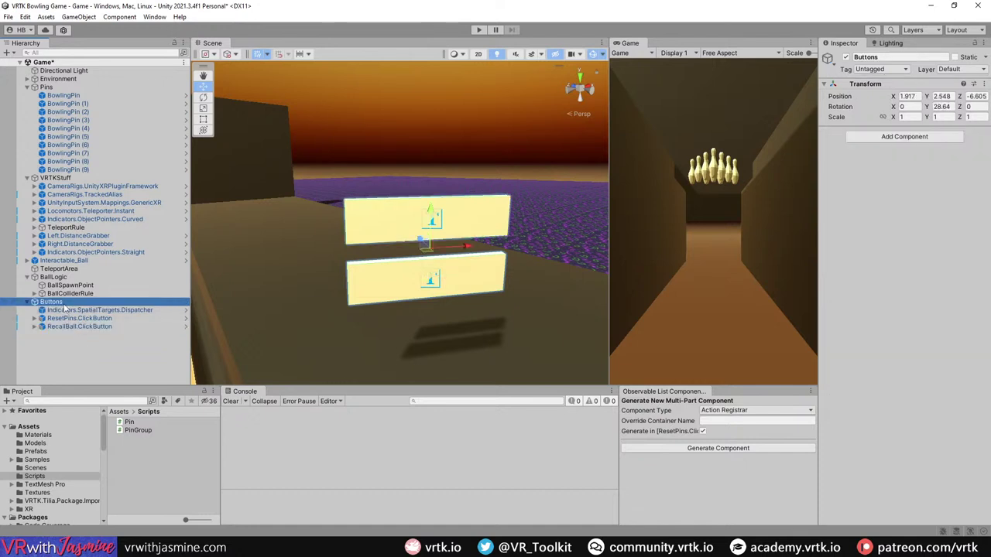
# Step: Add a Tilia Interactions.SpatialButton.ToggleButton prefab as a child of the Buttons object
pyautogui.rightClick(65, 308)
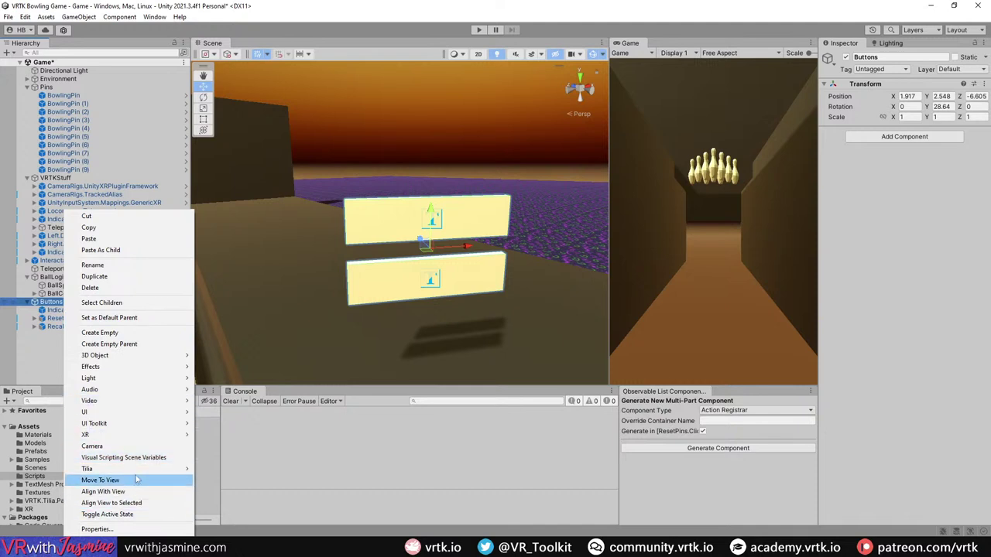
pyautogui.moveTo(151, 470)
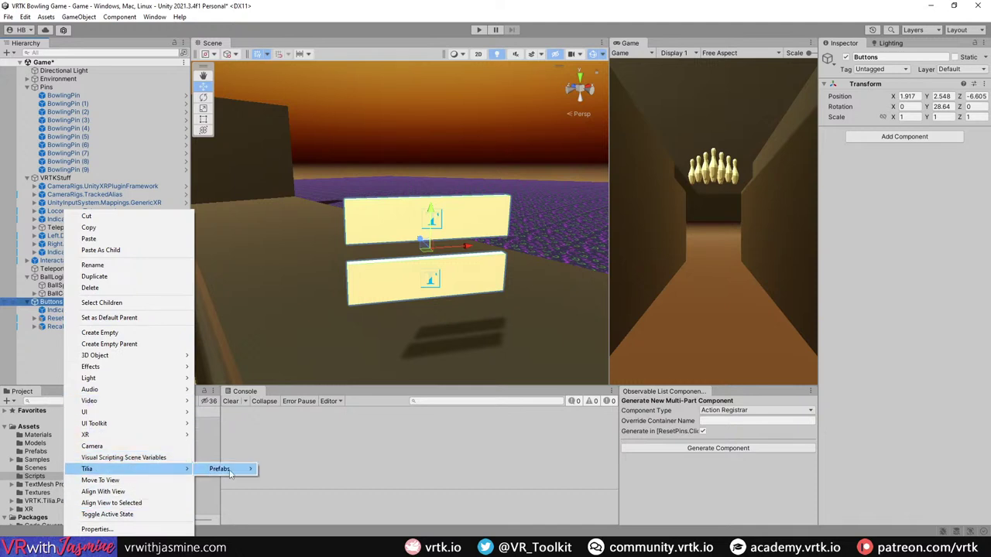
pyautogui.moveTo(231, 469)
pyautogui.moveTo(317, 469)
pyautogui.moveTo(379, 514)
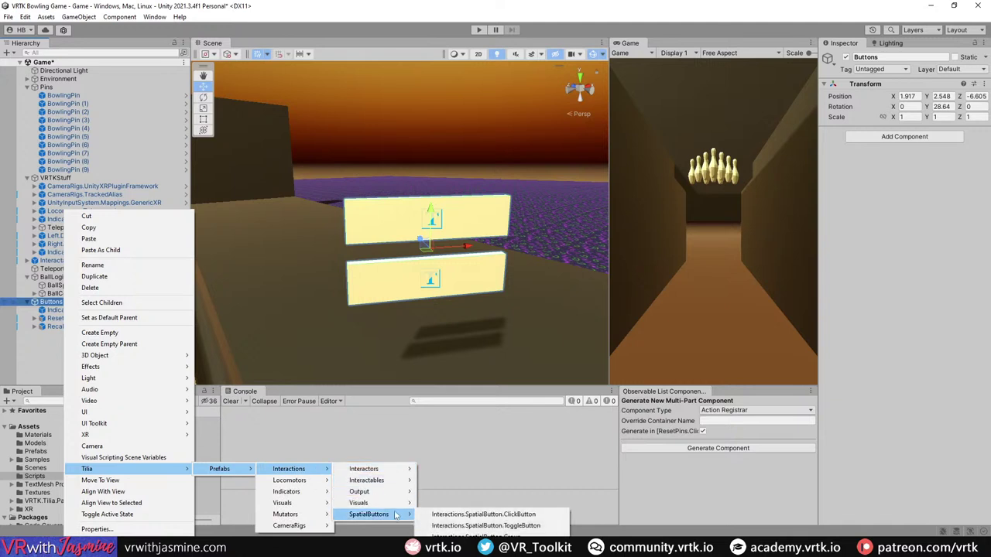
pyautogui.click(495, 514)
pyautogui.click(511, 526)
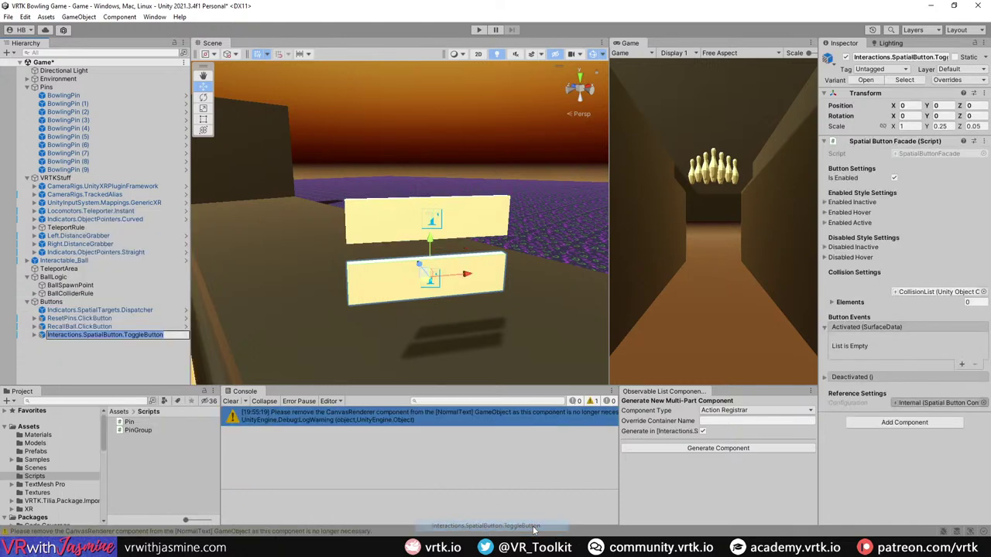
# Step: Rename the new toggle button object to Bumpers.ToggleButton
pyautogui.press('Home')
pyautogui.hotkey('ctrl', 'shift', 'Right')
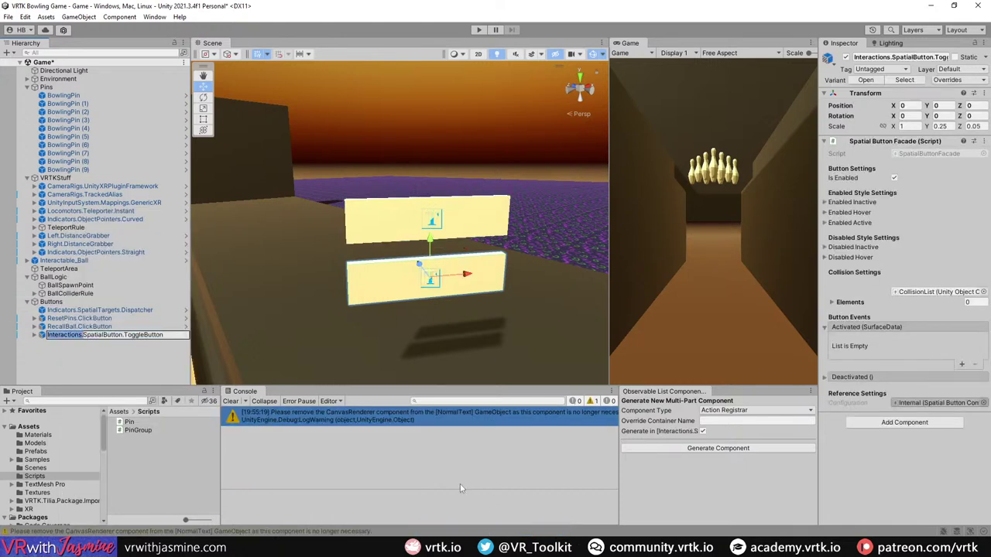
pyautogui.hotkey('ctrl', 'shift', 'Right')
pyautogui.write('Bump')
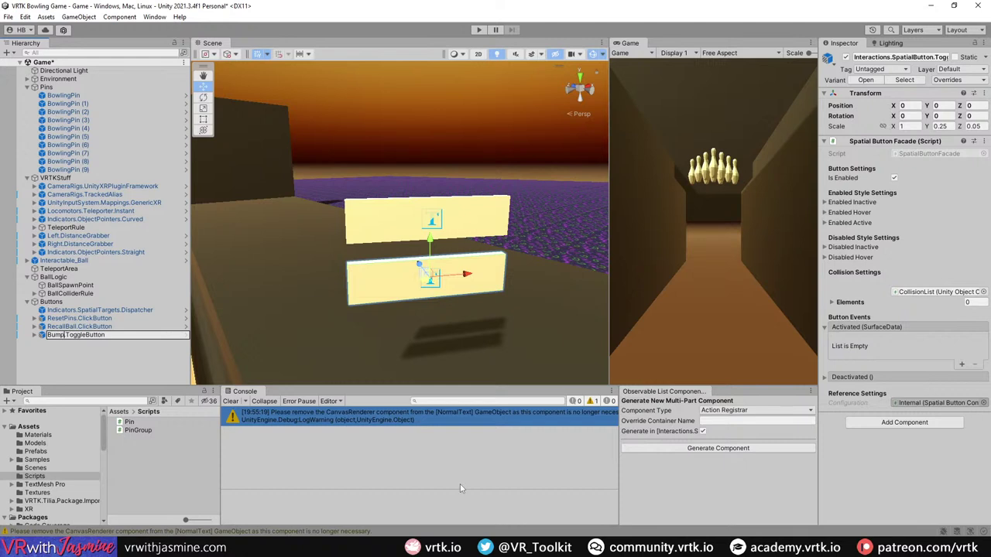
pyautogui.write('ers')
# Step: Set the Enabled Inactive and Enabled Hover button texts of Bumpers.ToggleButton to "Bumpers On"
pyautogui.click(849, 203)
pyautogui.click(867, 243)
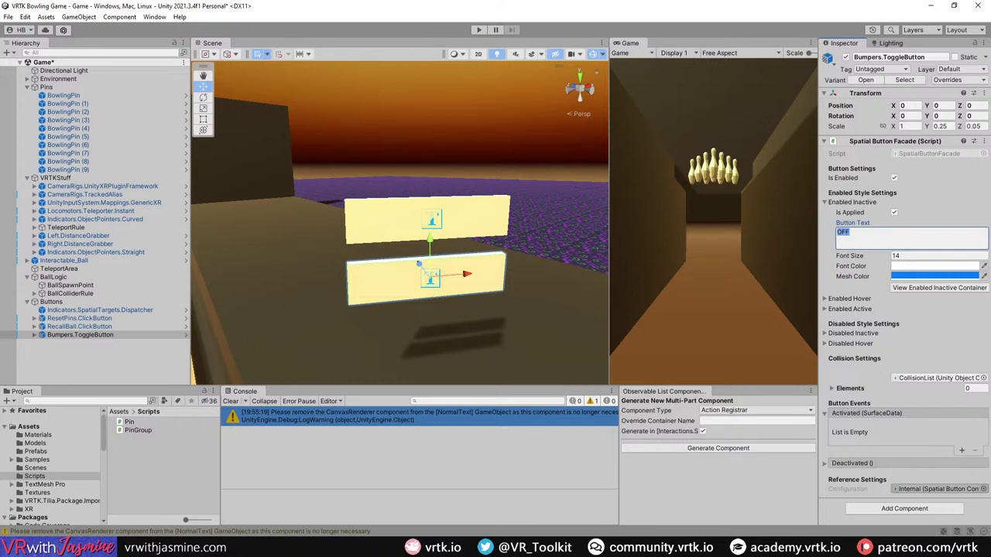
pyautogui.write('BU')
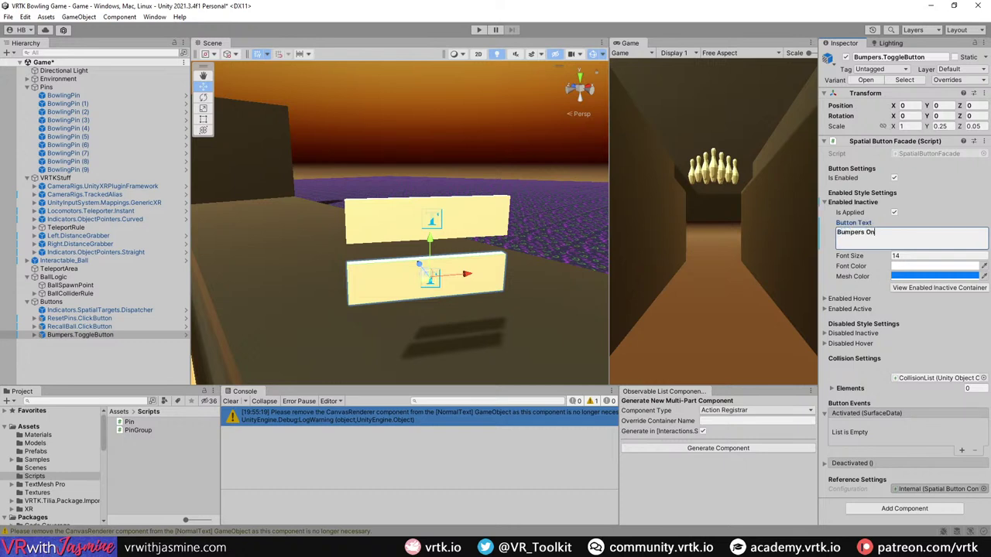
pyautogui.hotkey('ctrl', 'a')
pyautogui.hotkey('ctrl', 'c')
pyautogui.click(842, 298)
pyautogui.click(878, 326)
pyautogui.hotkey('ctrl', 'v')
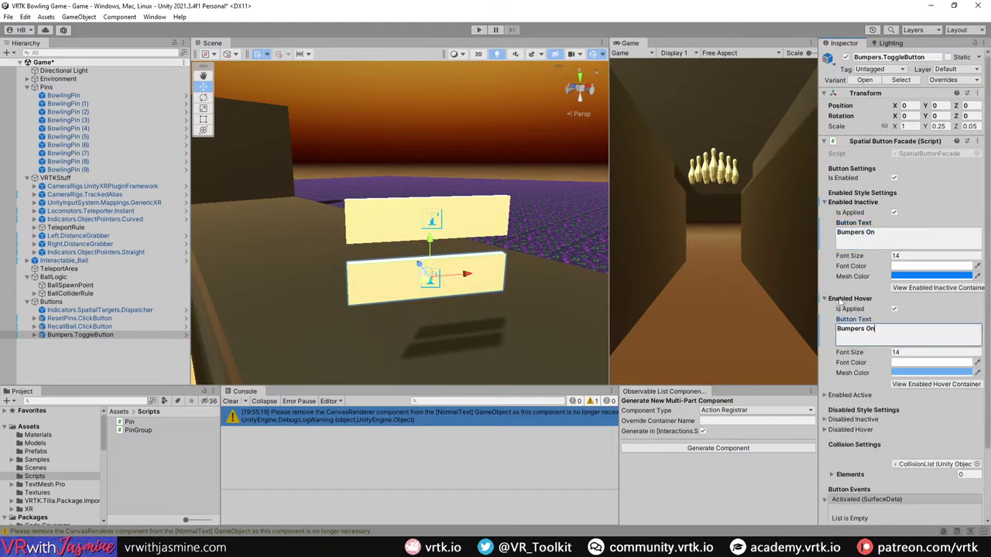
pyautogui.click(839, 300)
pyautogui.click(825, 203)
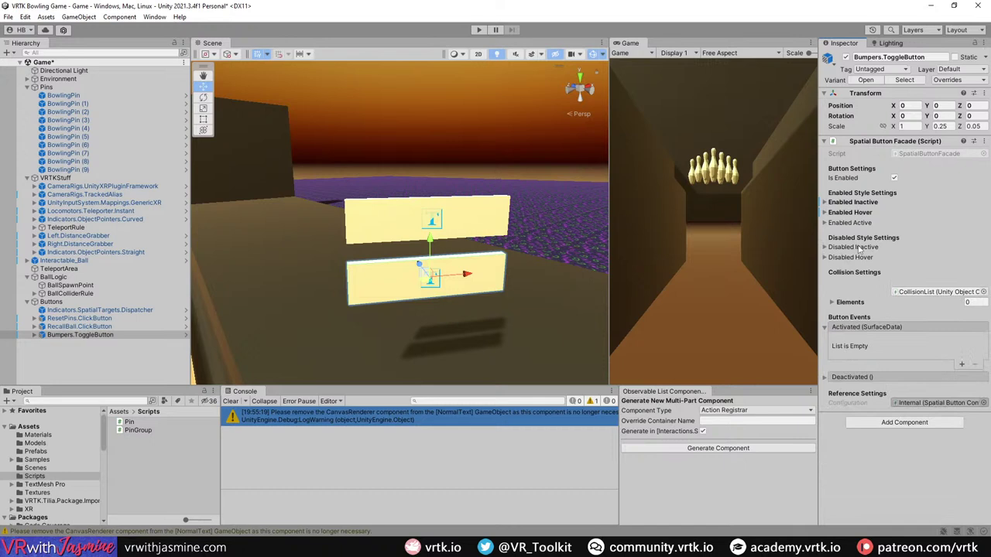
# Step: Set the Enabled Active text of Bumpers.ToggleButton to "Bumpers Off" and raise the button above the other two, to about Y 0.745
pyautogui.click(855, 225)
pyautogui.click(882, 256)
pyautogui.hotkey('ctrl', 'v')
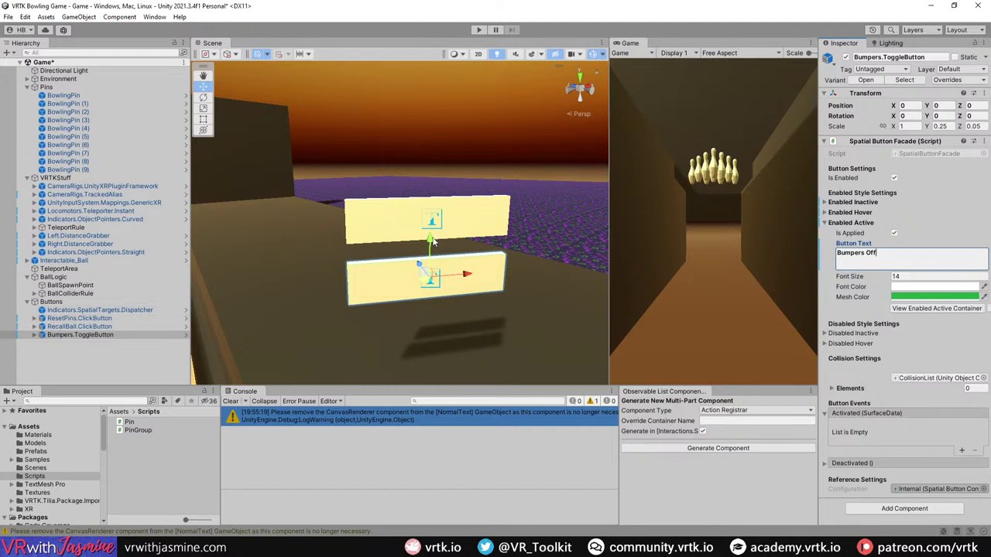
pyautogui.moveTo(433, 241); pyautogui.dragTo(427, 113)
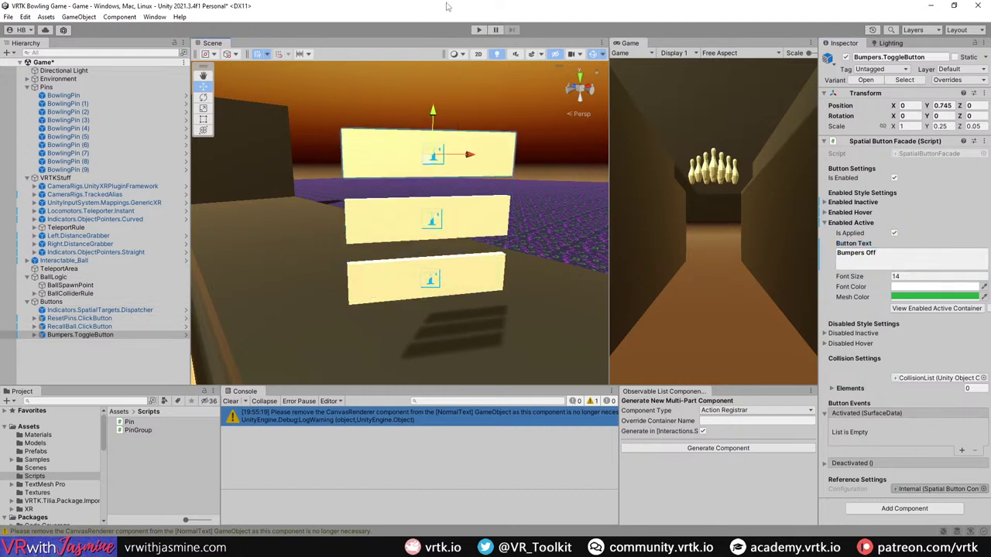
# Step: Play-test the bumpers toggle button in the game and stop playing
pyautogui.click(478, 29)
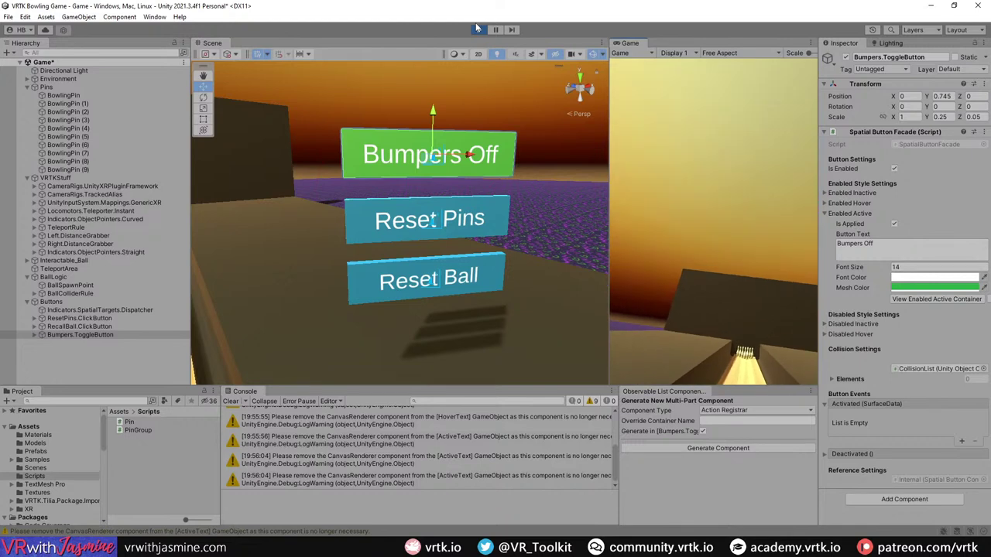
pyautogui.click(477, 30)
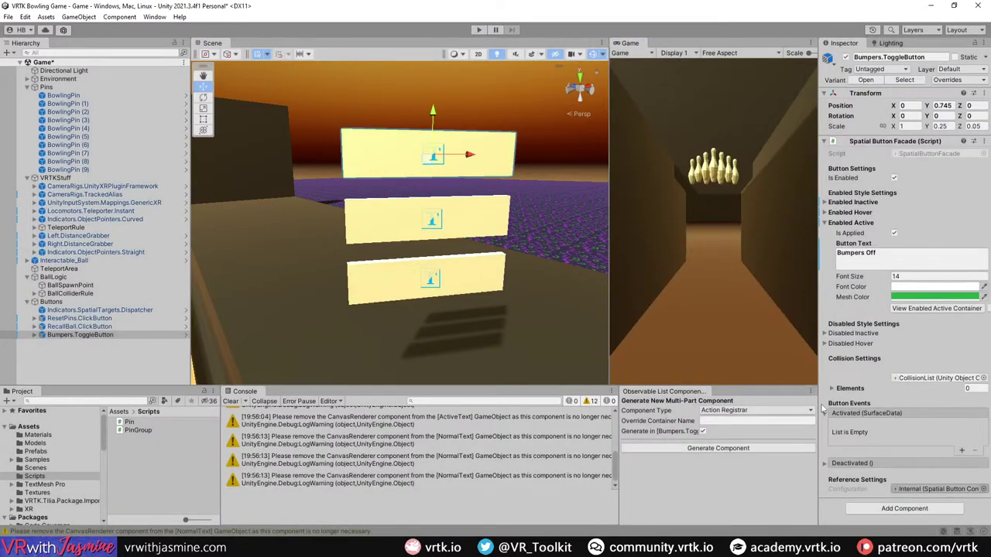
# Step: Clear the console and add one listener each to the Activated and Deactivated events of Bumpers.ToggleButton
pyautogui.click(869, 463)
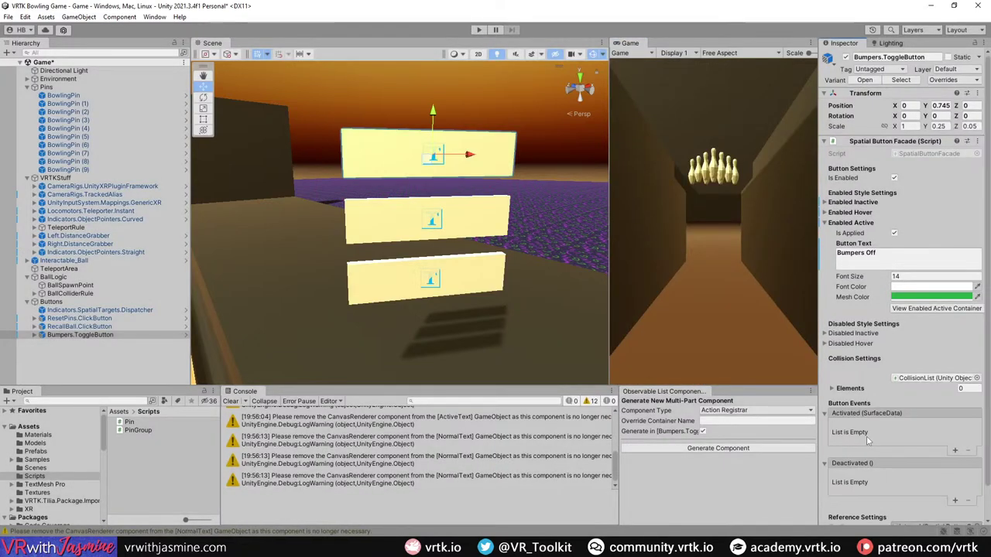
pyautogui.click(231, 401)
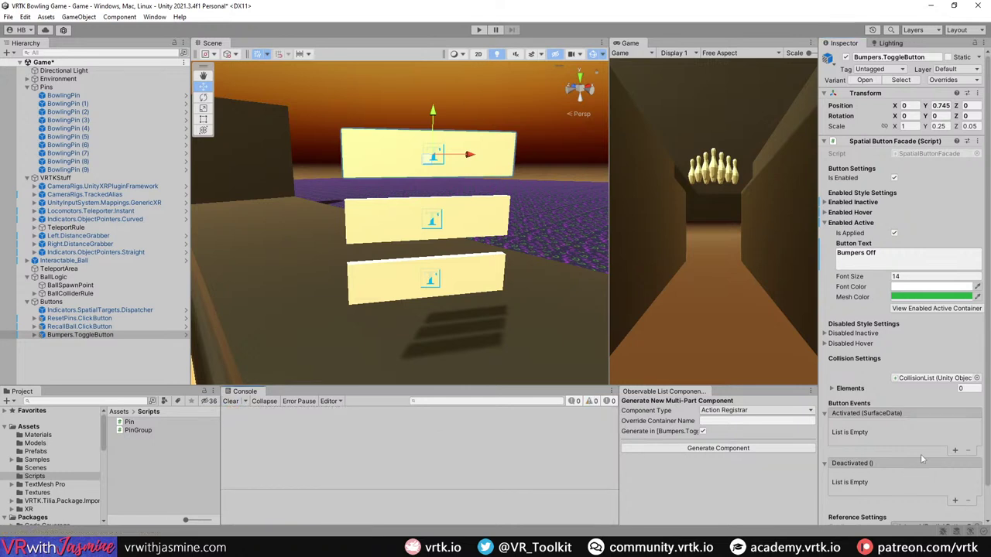
pyautogui.click(955, 450)
pyautogui.click(955, 501)
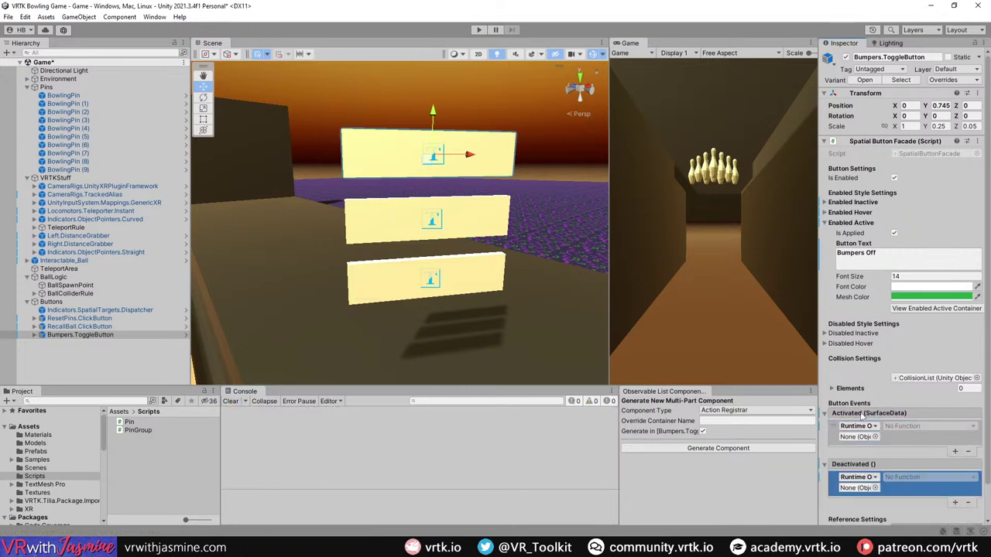
# Step: Make the Activated event call GameObject.SetActive with true on the Bumpers object under Environment
pyautogui.click(27, 79)
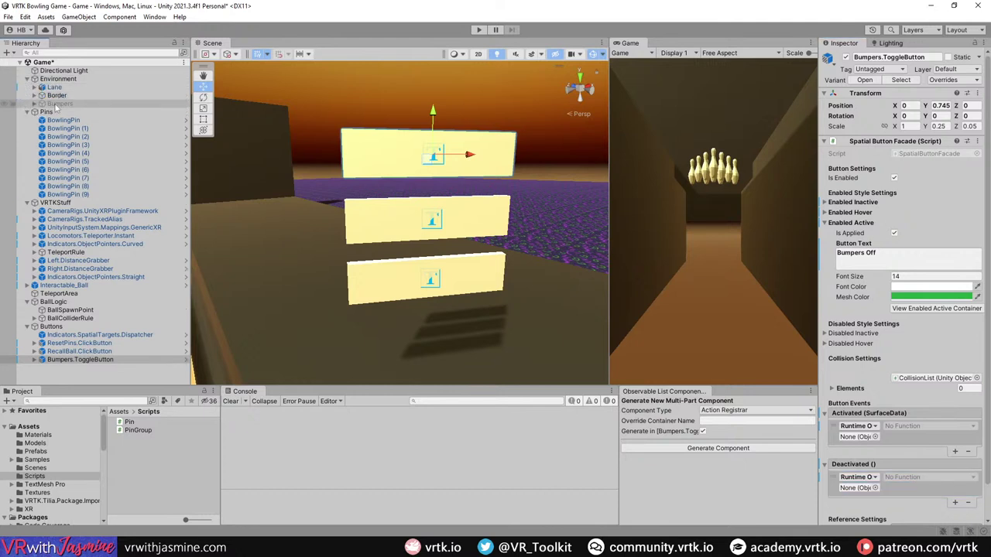
pyautogui.moveTo(58, 104); pyautogui.dragTo(856, 438)
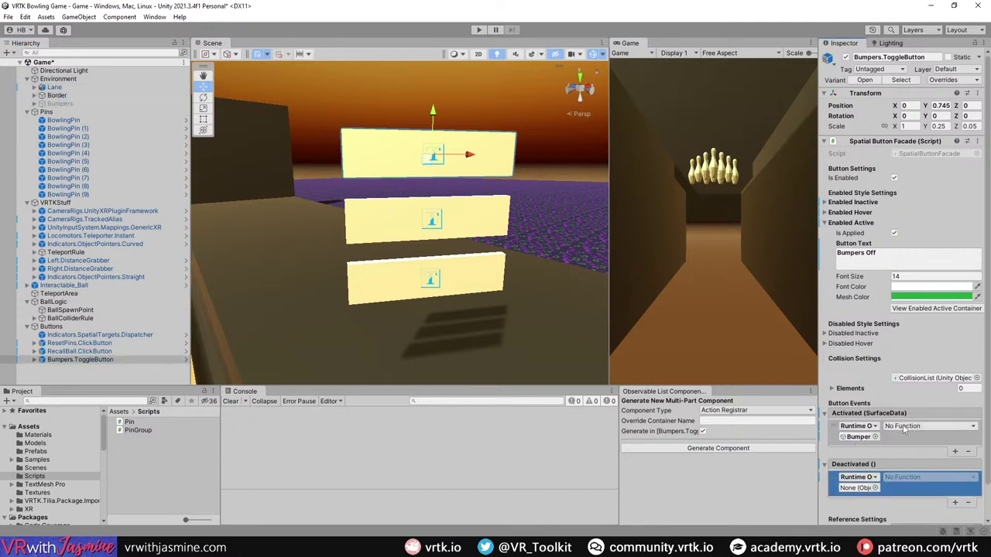
pyautogui.click(929, 426)
pyautogui.moveTo(918, 453)
pyautogui.click(851, 534)
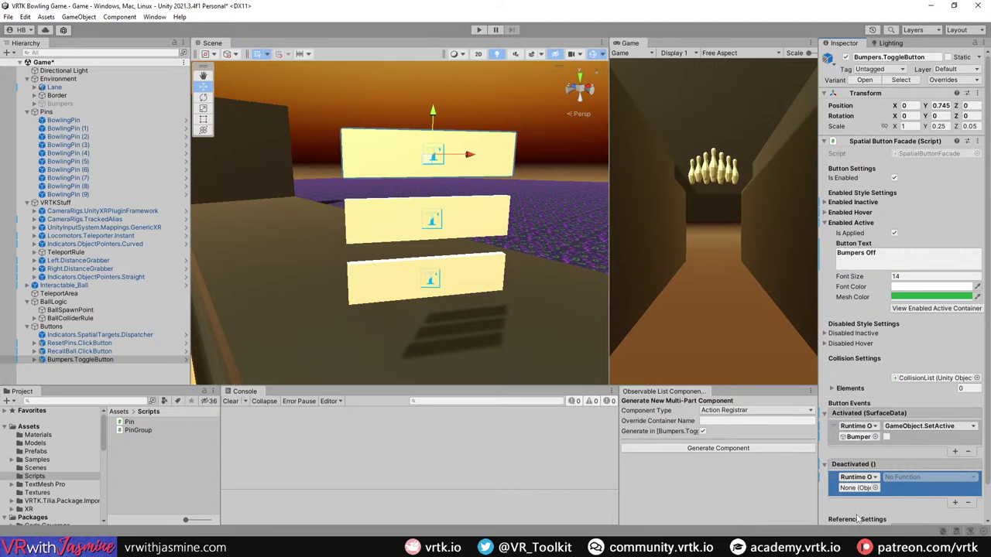
pyautogui.click(887, 437)
# Step: Make the Deactivated event call GameObject.SetActive with false on the Bumpers object
pyautogui.moveTo(58, 104); pyautogui.dragTo(856, 488)
pyautogui.click(929, 477)
pyautogui.moveTo(918, 504)
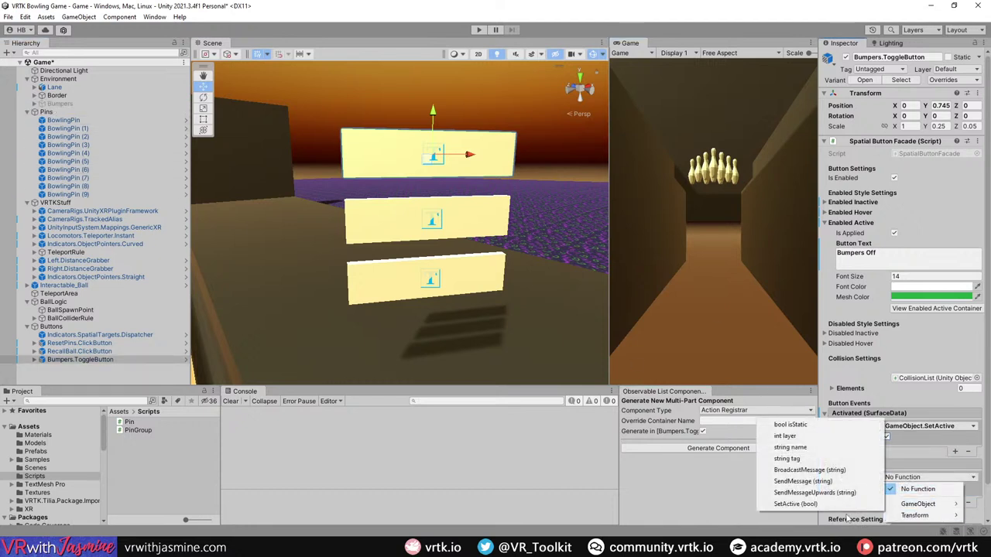
pyautogui.click(809, 504)
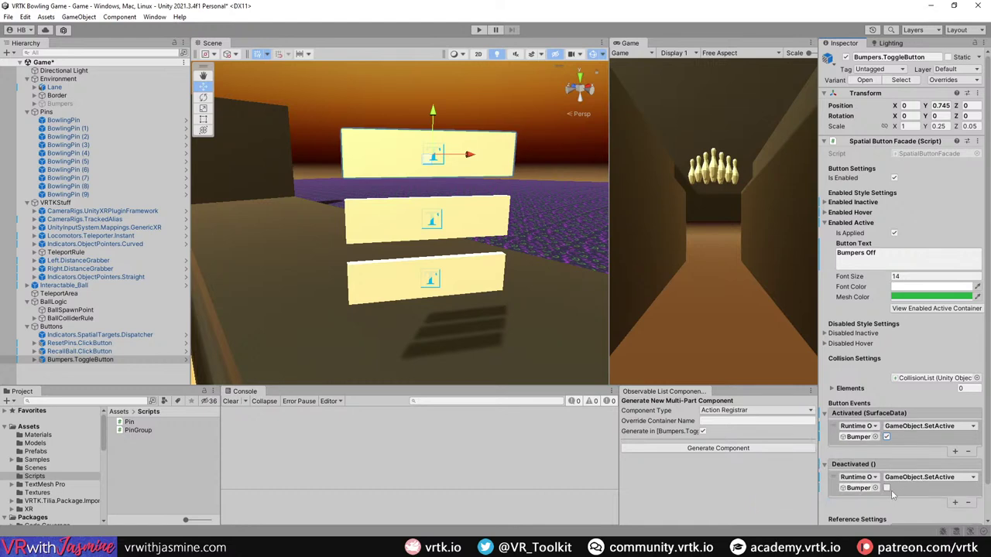
# Step: Play-test switching the lane bumpers with the toggle button and stop playing
pyautogui.click(479, 29)
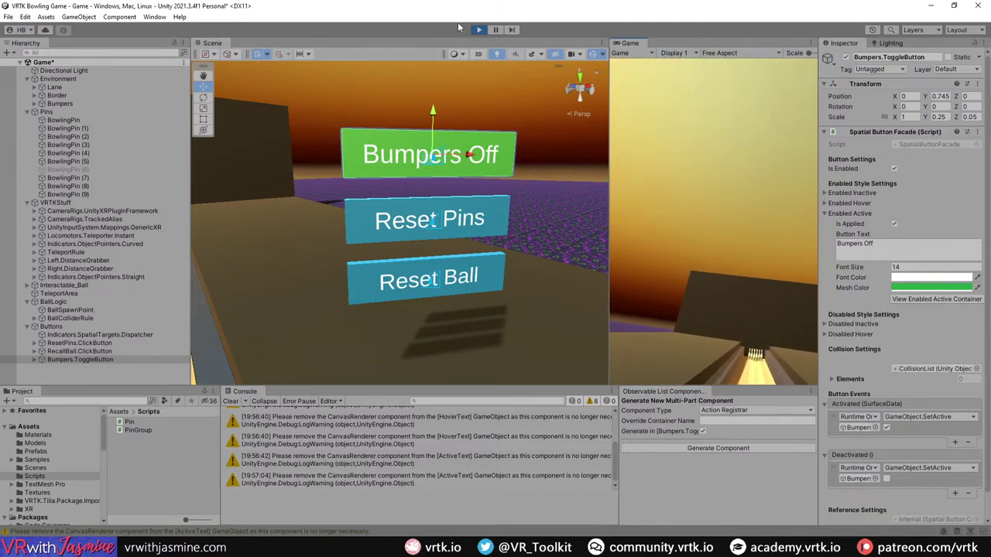
pyautogui.click(475, 31)
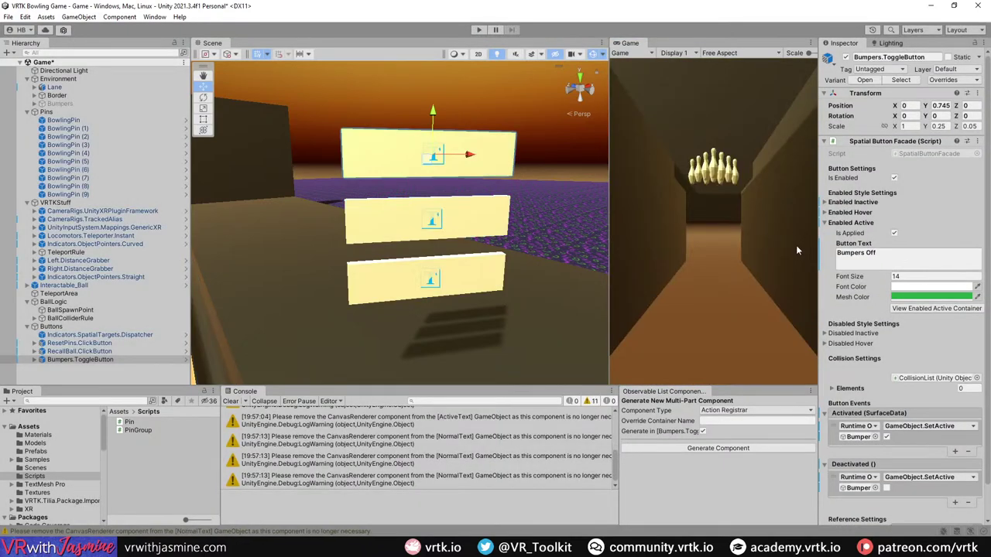
# Step: Set the toggle button's Enabled Active text to "Bumpers On" and its hover and inactive texts to "Bumpers Off", and clear the console
pyautogui.click(873, 255)
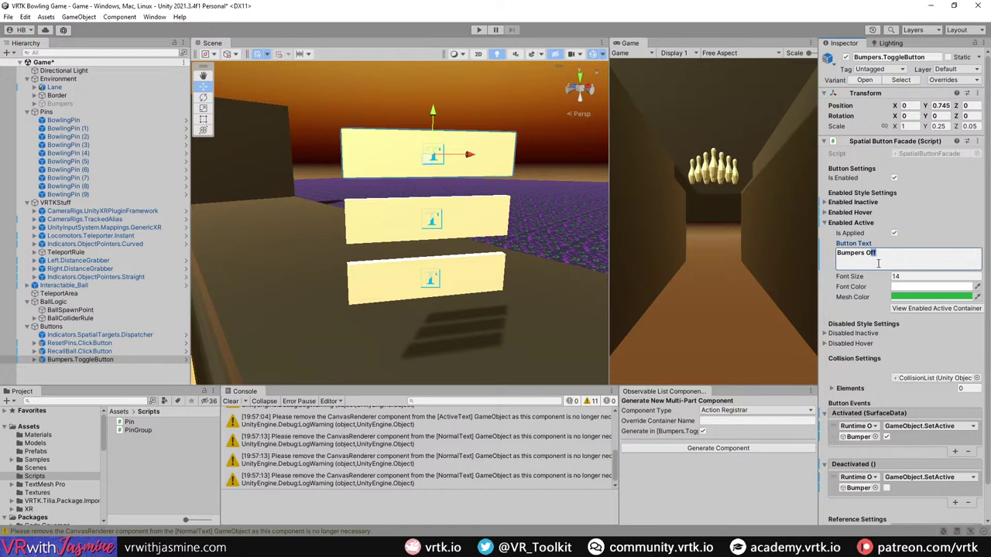
pyautogui.click(861, 213)
pyautogui.click(877, 246)
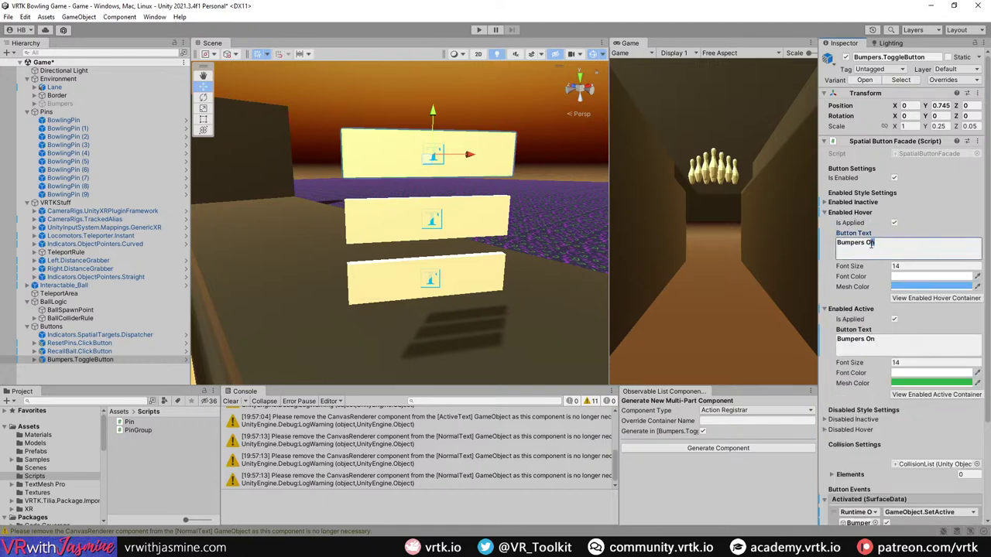
pyautogui.click(858, 203)
pyautogui.click(873, 236)
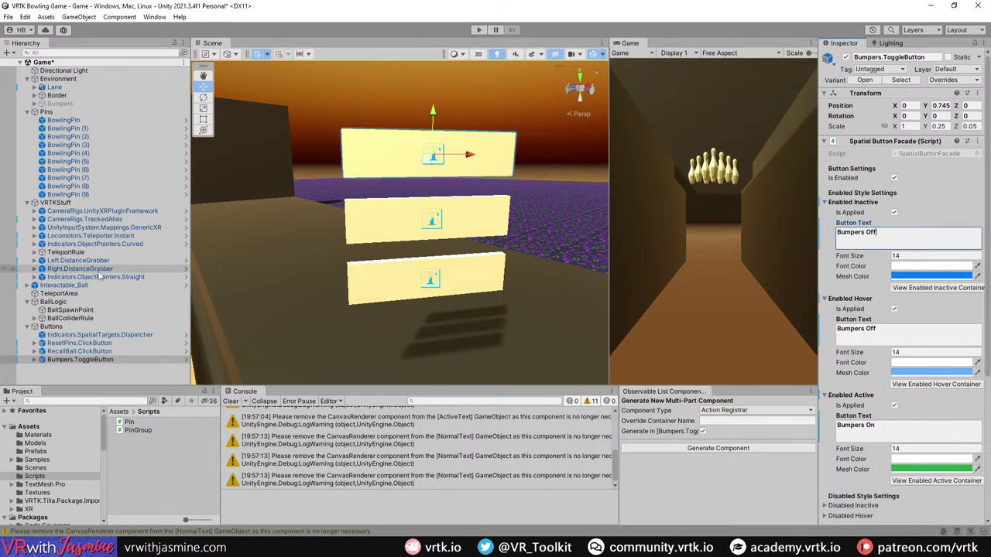
pyautogui.click(231, 401)
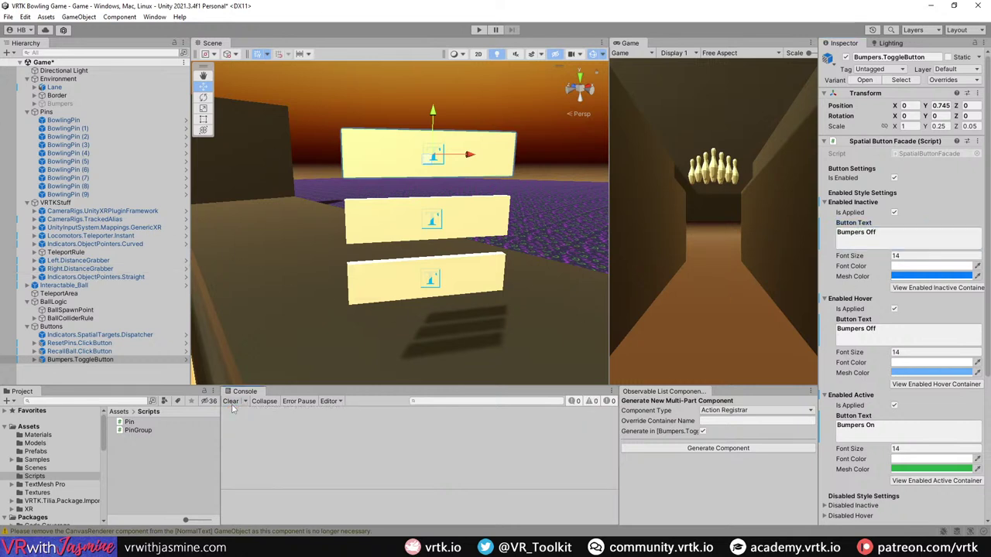
pyautogui.click(97, 380)
# Step: Expand the Bumpers object under Environment and make it active
pyautogui.moveTo(388, 338); pyautogui.dragTo(199, 192, button='right')
pyautogui.click(34, 103)
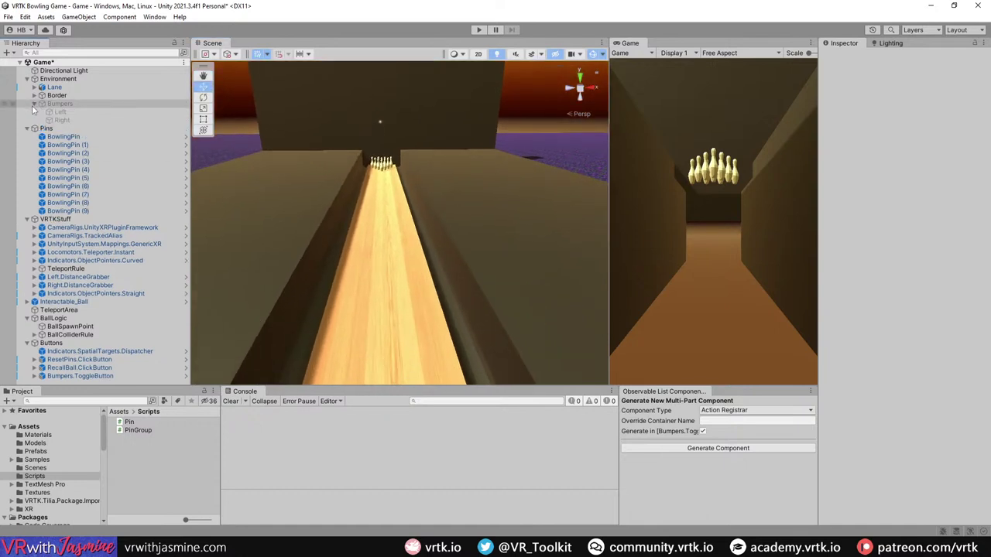
pyautogui.click(43, 103)
pyautogui.click(846, 57)
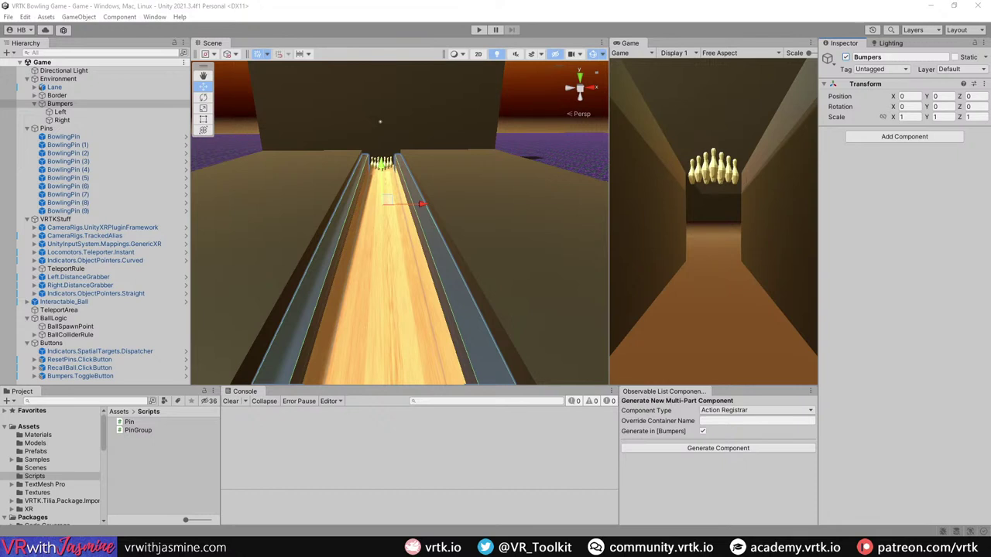
# Step: Create a C# script named Bumper in the Scripts folder and open it in Visual Studio
pyautogui.rightClick(116, 451)
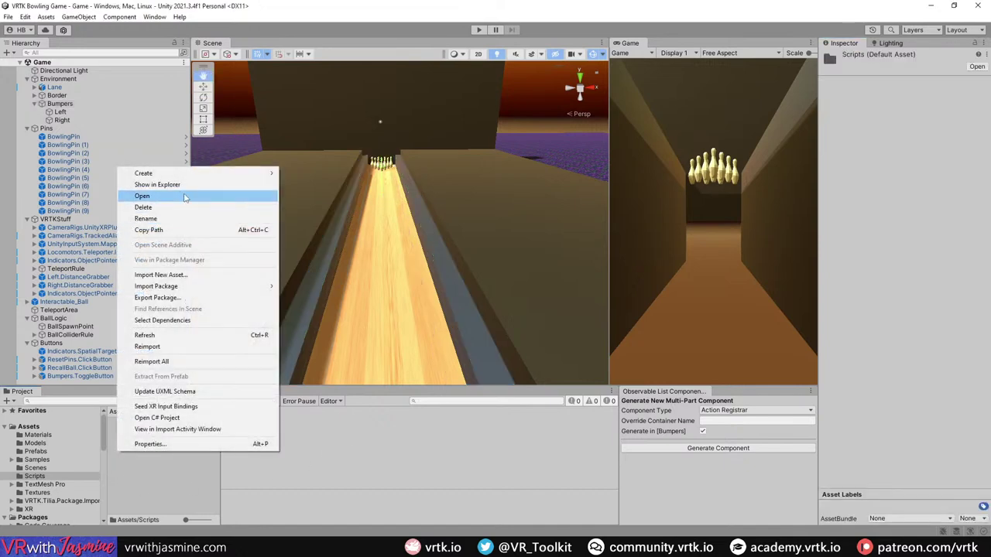
pyautogui.moveTo(200, 175)
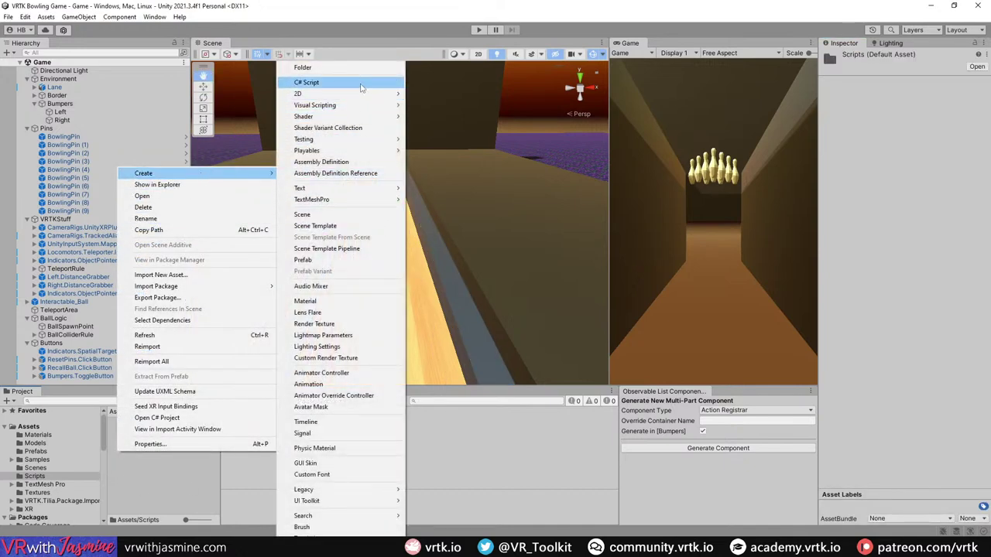
pyautogui.click(360, 83)
pyautogui.write('Bumper')
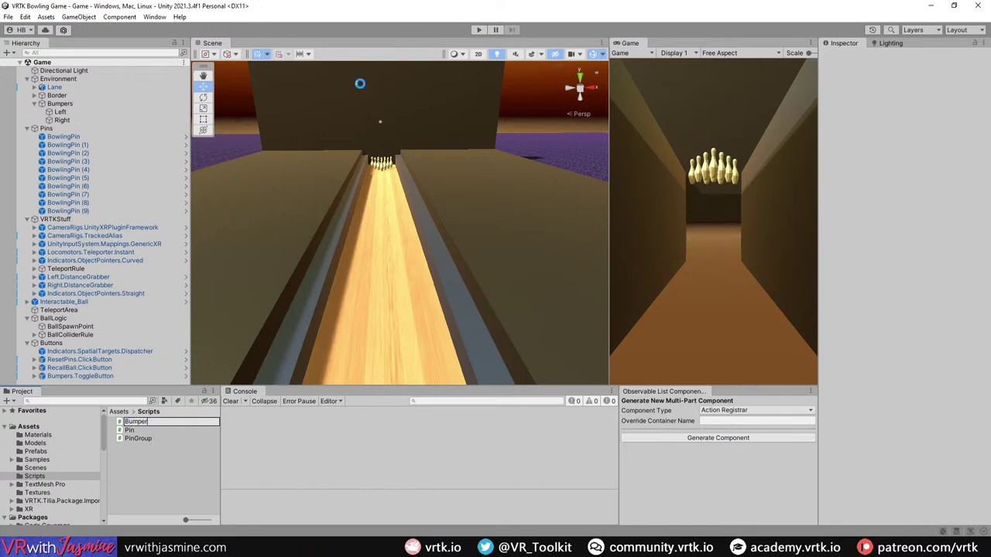
pyautogui.press('Return')
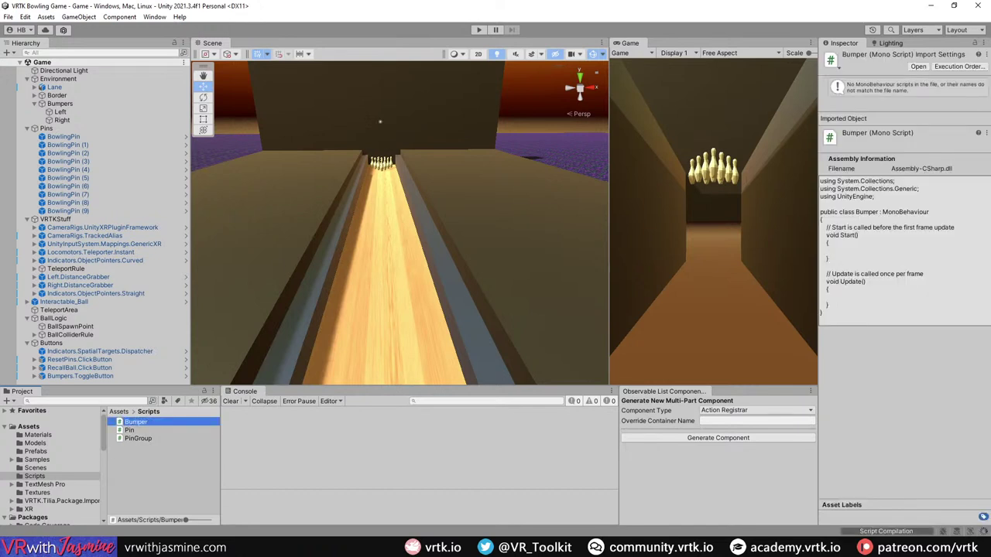
pyautogui.hotkey('alt', 'Tab')
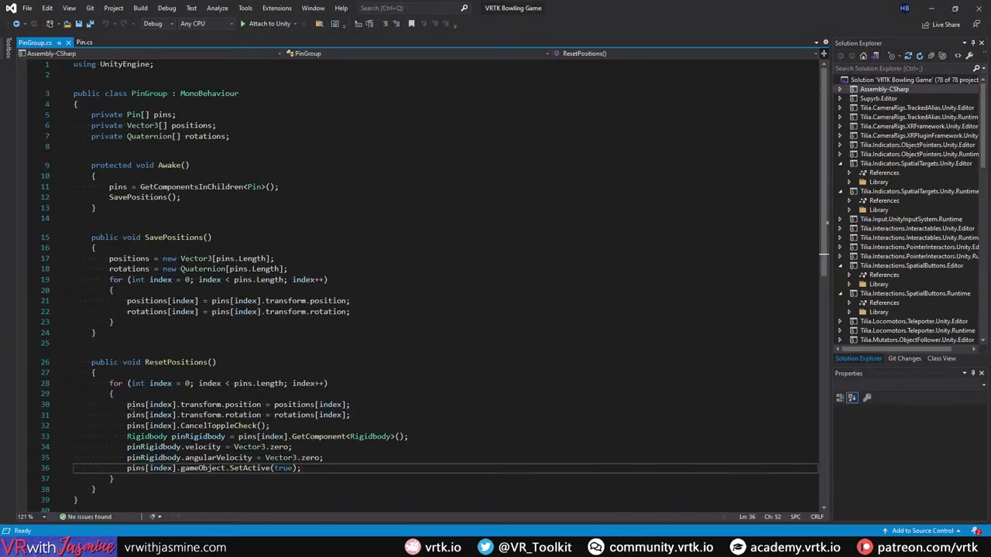
pyautogui.click(94, 520)
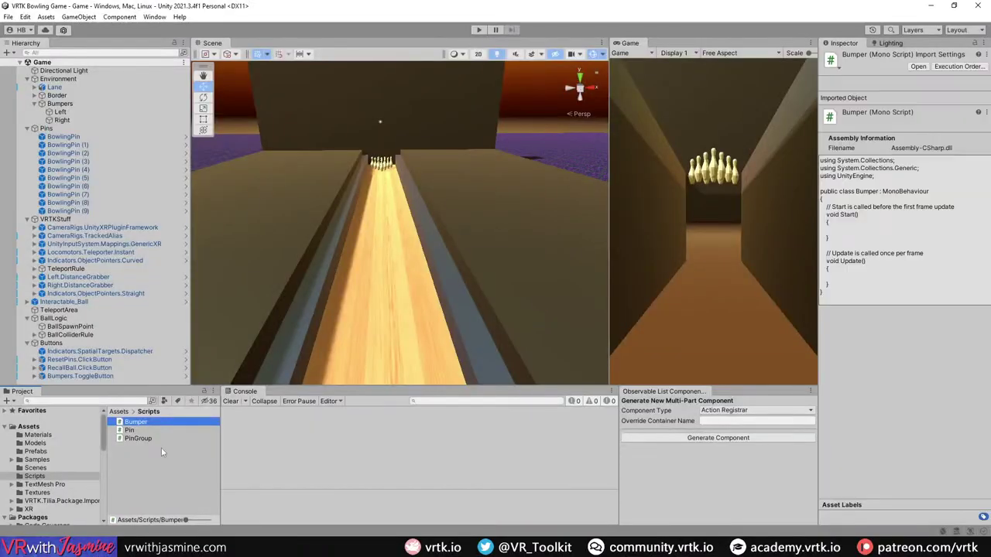
pyautogui.doubleClick(164, 424)
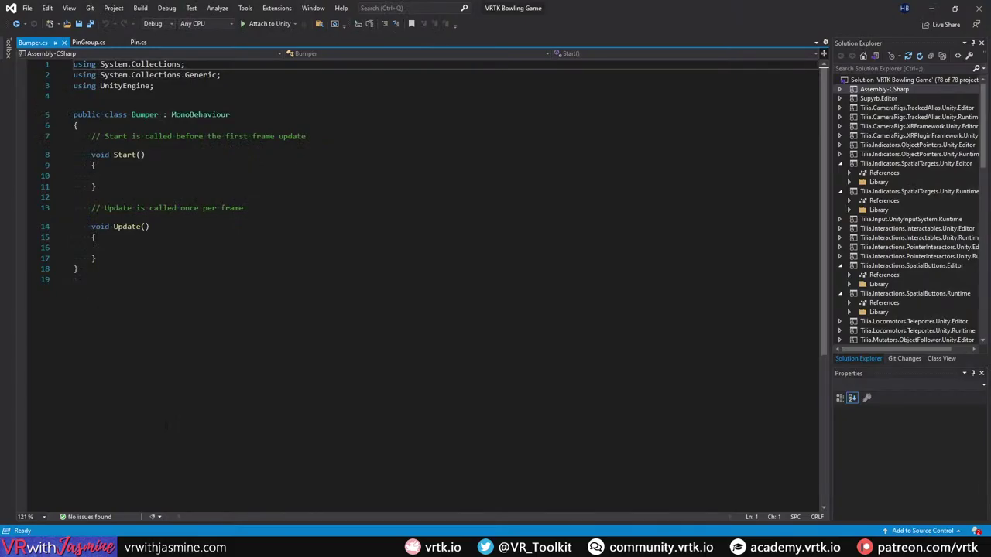
# Step: Delete the System.Collections and System.Collections.Generic using lines from the Bumper script
pyautogui.hotkey('shift', 'Down')
pyautogui.hotkey('shift', 'Down')
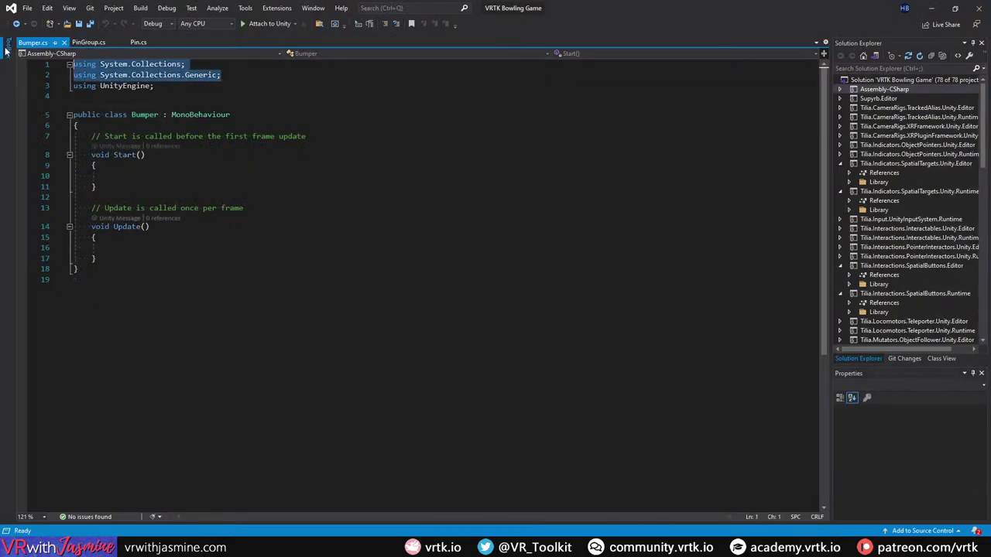
pyautogui.press('Delete')
# Step: Delete the Start and Update methods with their comments from the Bumper class
pyautogui.press('Down')
pyautogui.press('Down')
pyautogui.press('Down')
pyautogui.press('Down')
pyautogui.press('Down')
pyautogui.press('Down')
pyautogui.press('Down')
pyautogui.press('Down')
pyautogui.press('Down')
pyautogui.press('Down')
pyautogui.press('Down')
pyautogui.press('Down')
pyautogui.press('Down')
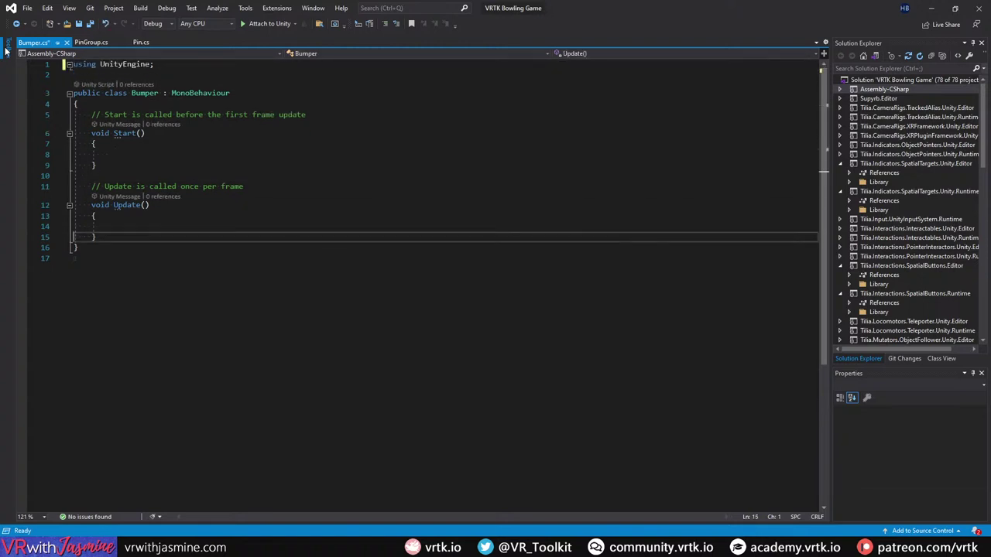
pyautogui.press('End')
pyautogui.hotkey('shift', 'Up')
pyautogui.hotkey('shift', 'Up')
pyautogui.hotkey('shift', 'Up')
pyautogui.hotkey('shift', 'Up')
pyautogui.hotkey('shift', 'Up')
pyautogui.hotkey('shift', 'Up')
pyautogui.hotkey('shift', 'Up')
pyautogui.hotkey('shift', 'Up')
pyautogui.hotkey('shift', 'Up')
pyautogui.hotkey('shift', 'Up')
pyautogui.hotkey('shift', 'Home')
pyautogui.press('Delete')
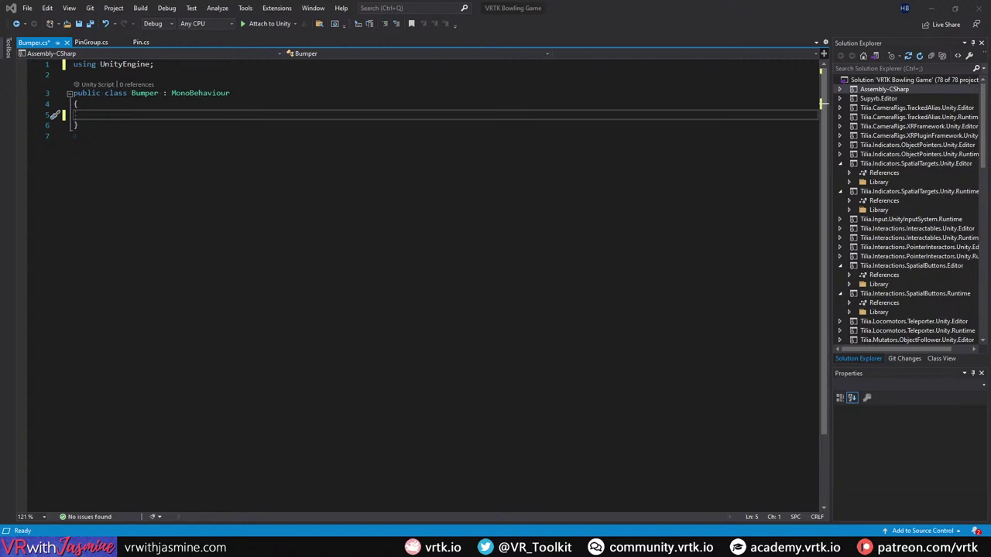
# Step: Add the line "using Zinnia.Tracking.Collision;" below the UnityEngine using line
pyautogui.click(189, 59)
pyautogui.click(201, 63)
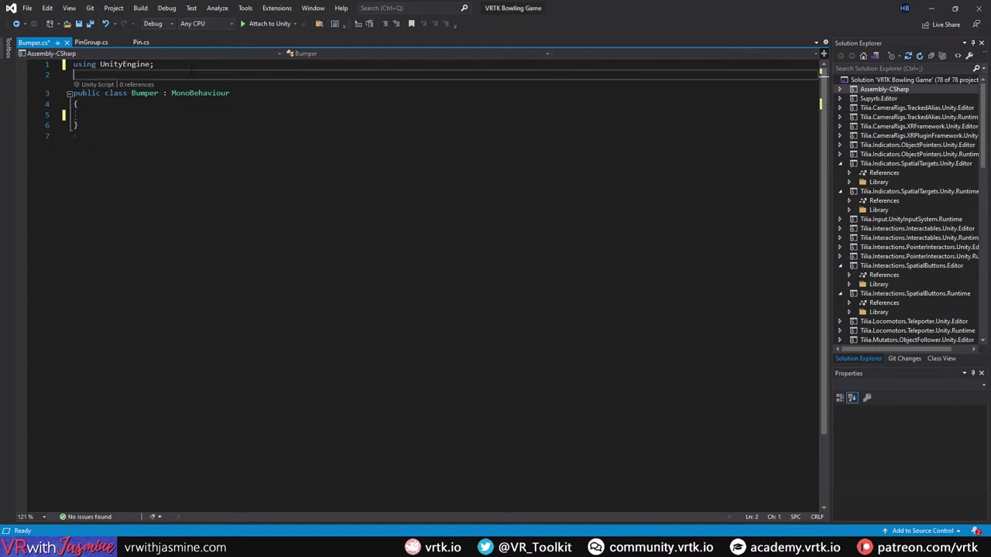
pyautogui.press('Return')
pyautogui.write('using Zinnia.Tracking.Collision;')
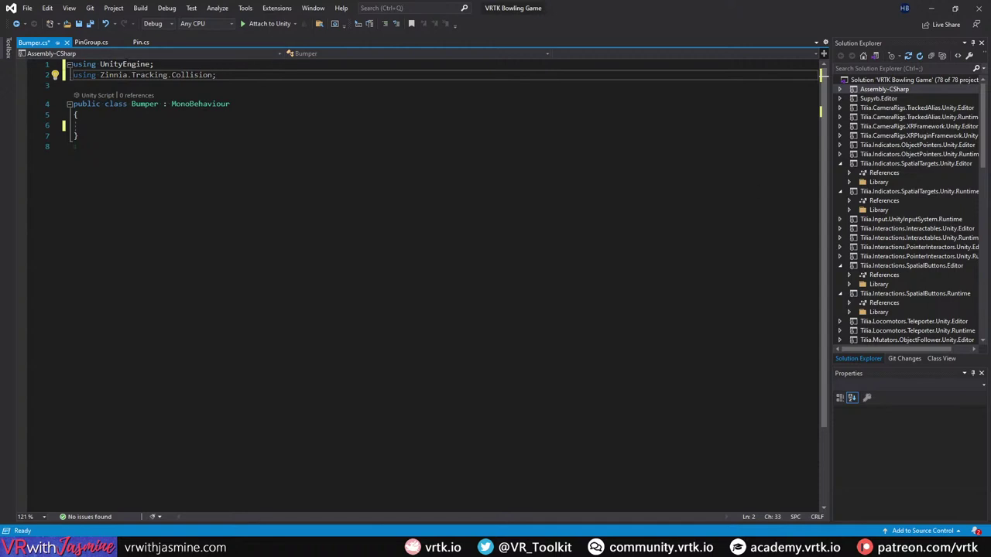
# Step: Add a public Bounce(CollisionNotifier.EventData data) method that reflects the colliding rigidbody's velocity with Vector3.Reflect about Vector3.right, and save the script
pyautogui.hotkey('alt', 'Tab')
pyautogui.click(163, 130)
pyautogui.write('public void Bounce(CollisionNotifier.EventData data) {     data.CollisionData.rigidbody.velocity = Vector3.Reflect(data.CollisionData.rigidbody.velocity, Vector3.right); }')
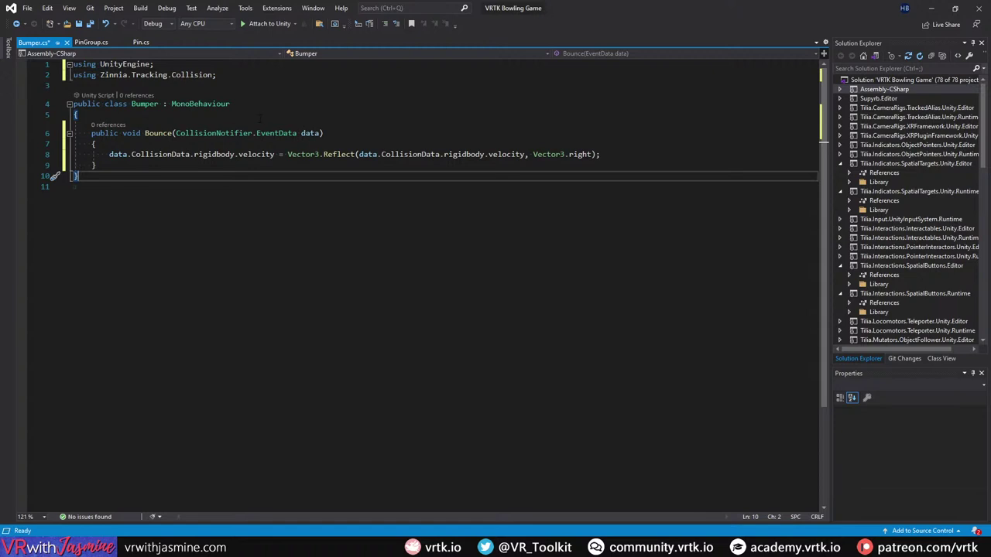
pyautogui.click(302, 133)
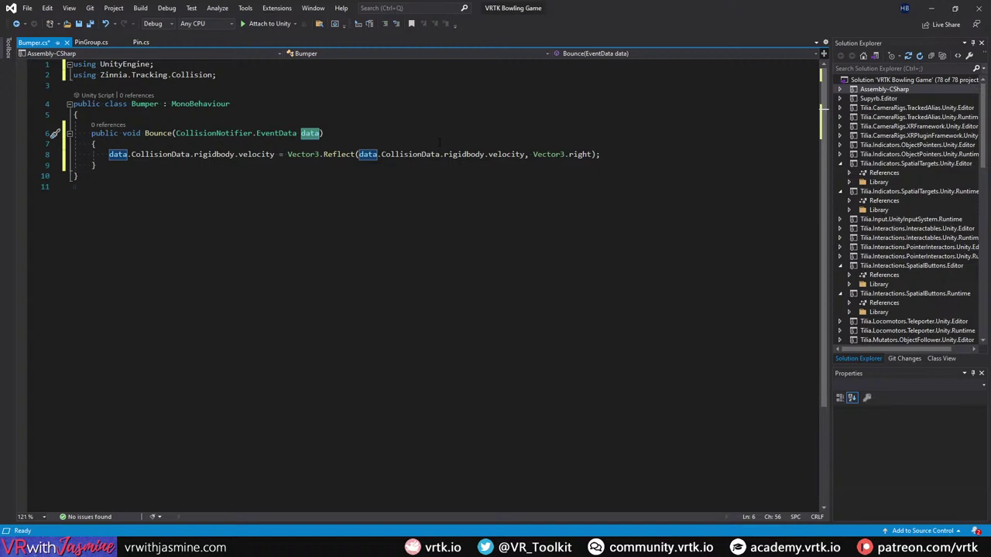
pyautogui.click(283, 154)
pyautogui.hotkey('ctrl', 's')
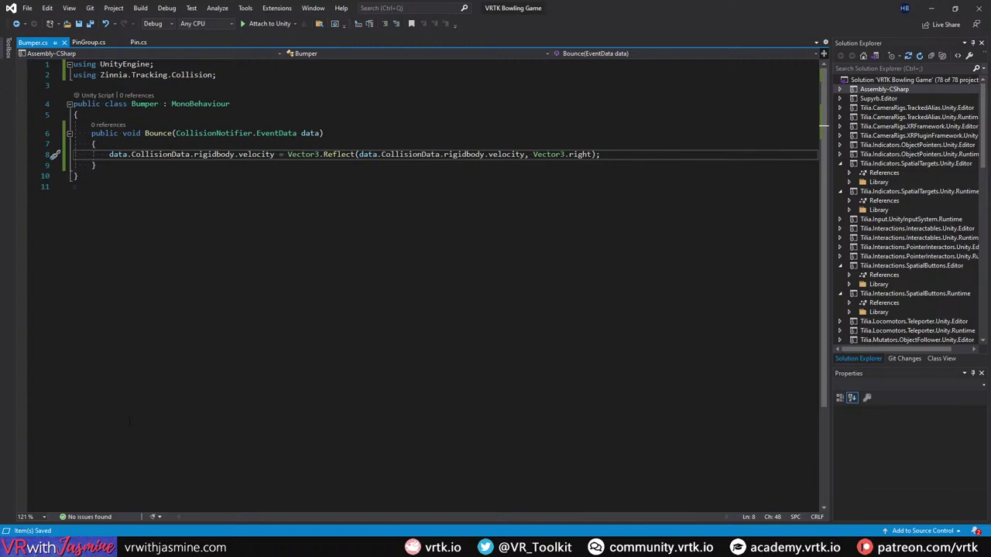
# Step: Switch back to Unity and attach the Bumper script to the Bumpers object
pyautogui.hotkey('alt', 'Tab')
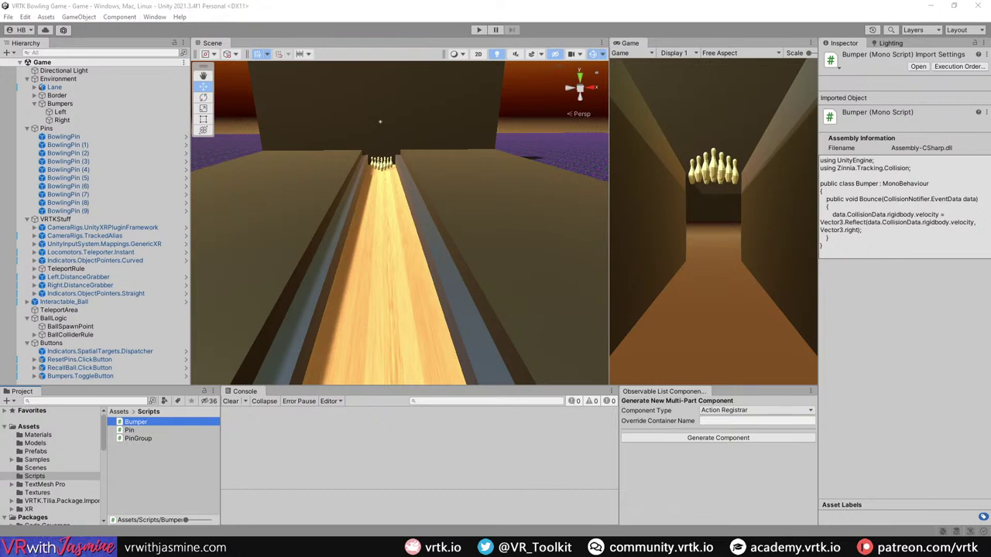
pyautogui.click(60, 104)
pyautogui.moveTo(136, 423); pyautogui.dragTo(895, 261)
# Step: Add a Collision Tracker component to both the Left and Right bumpers at once
pyautogui.click(85, 113)
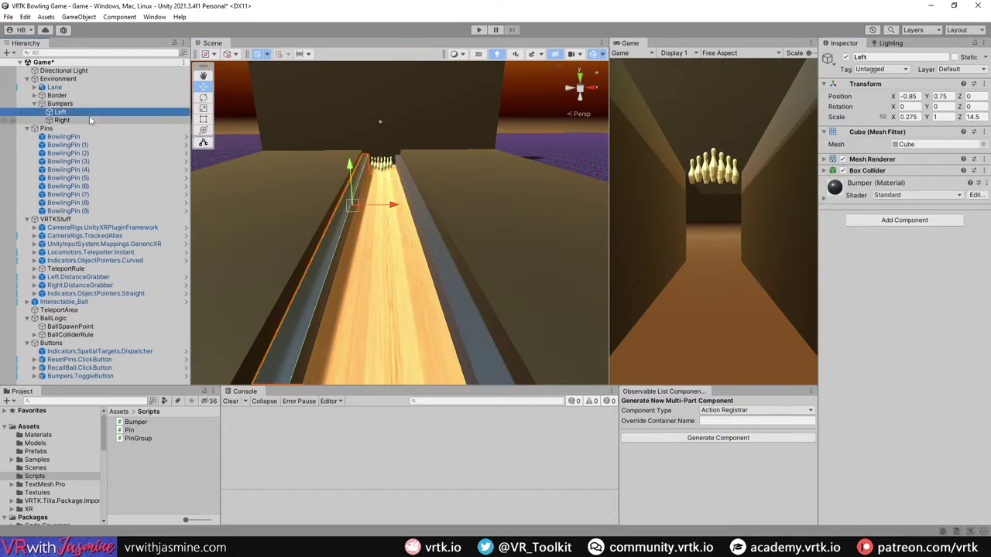
pyautogui.keyDown('shift'); pyautogui.click(90, 120); pyautogui.keyUp('shift')
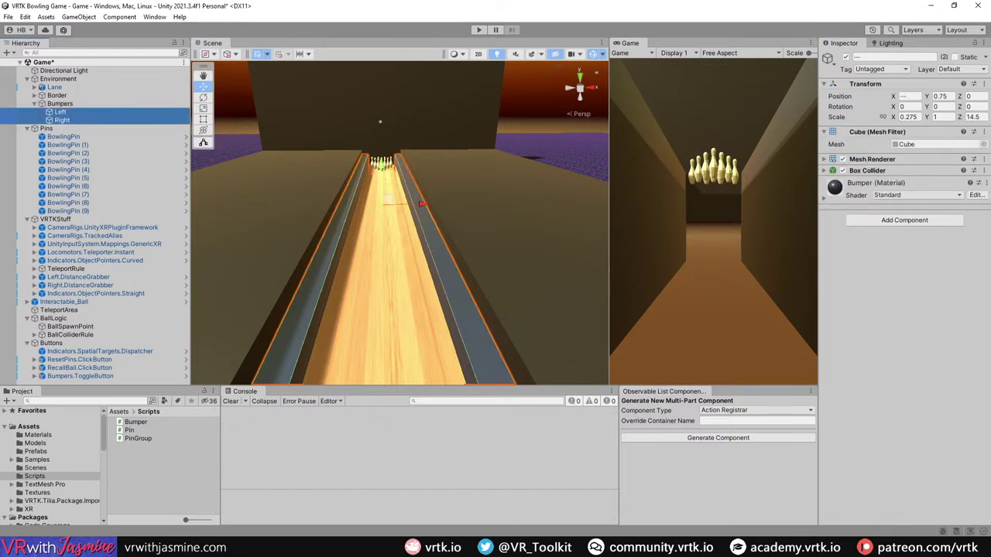
pyautogui.click(896, 221)
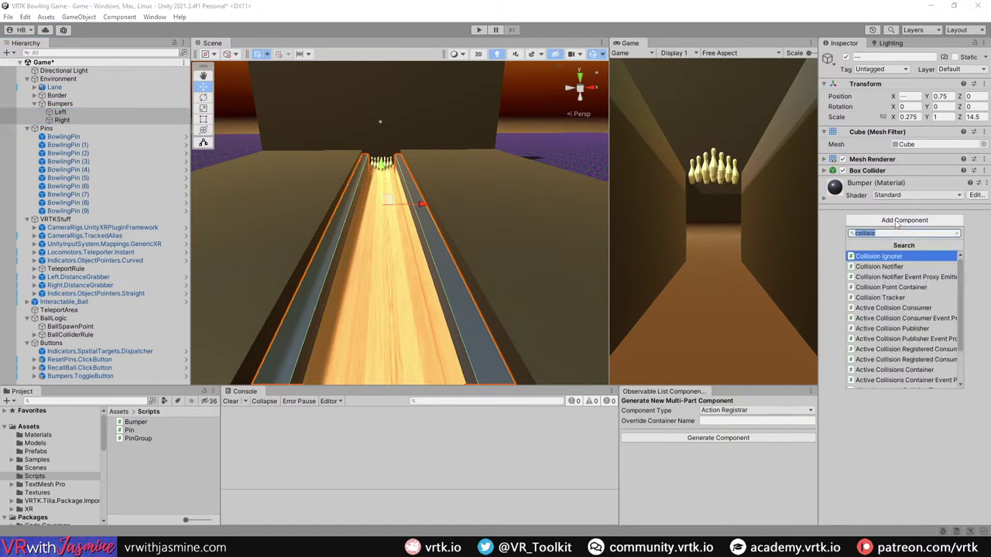
pyautogui.press('Down')
pyautogui.press('Down')
pyautogui.press('Down')
pyautogui.press('Down')
pyautogui.press('Return')
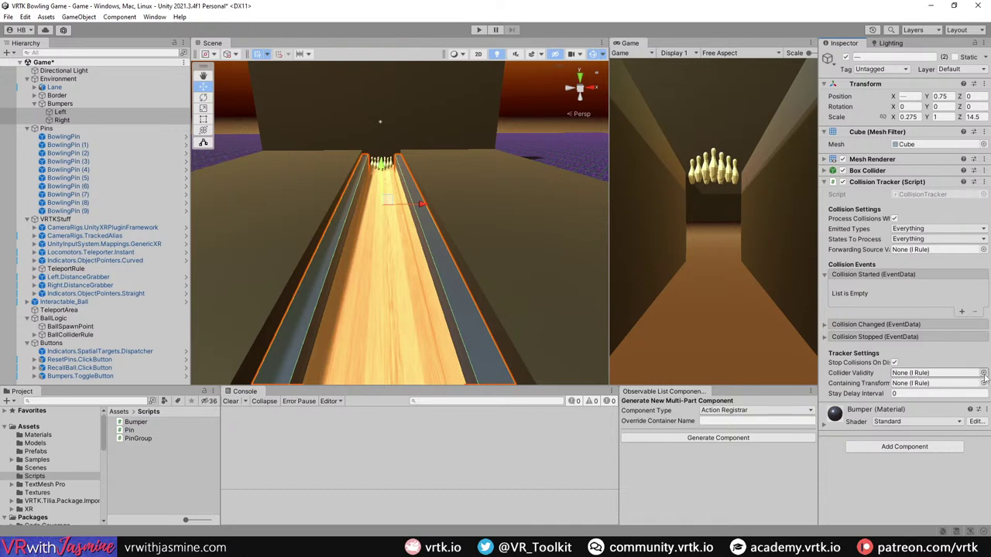
# Step: Add a Collision Started listener on both bumpers that calls the dynamic Bumper.Bounce function of the Bumpers object
pyautogui.click(867, 325)
pyautogui.click(868, 325)
pyautogui.click(962, 311)
pyautogui.moveTo(60, 103); pyautogui.dragTo(856, 298)
pyautogui.click(911, 290)
pyautogui.moveTo(922, 336)
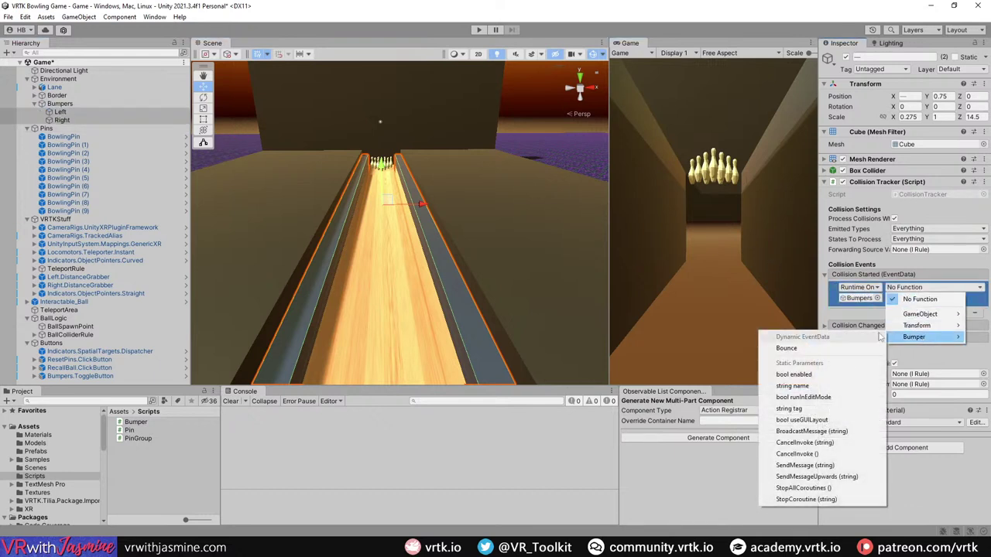
pyautogui.click(785, 348)
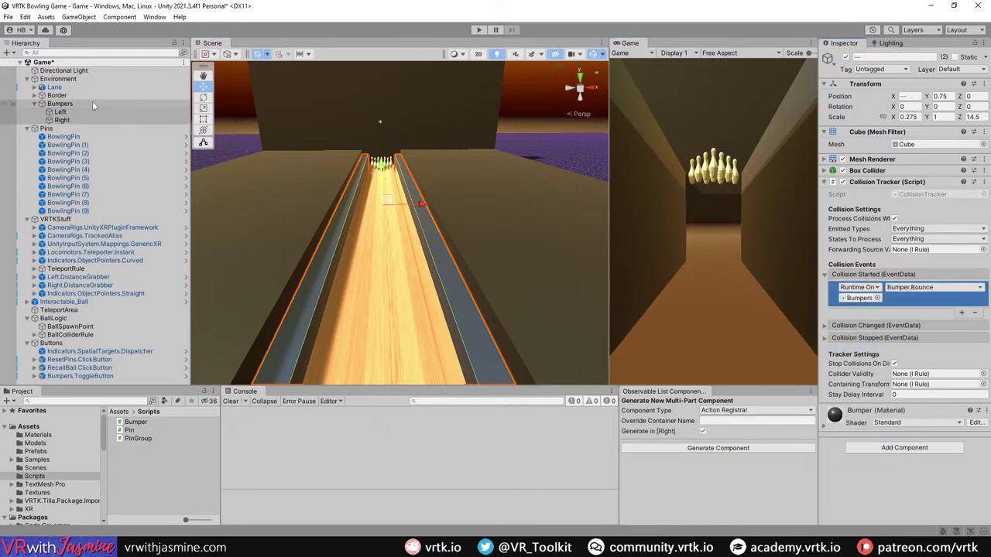
# Step: Check the components on Bumpers and its Left child, and deactivate the Bumpers object
pyautogui.click(60, 103)
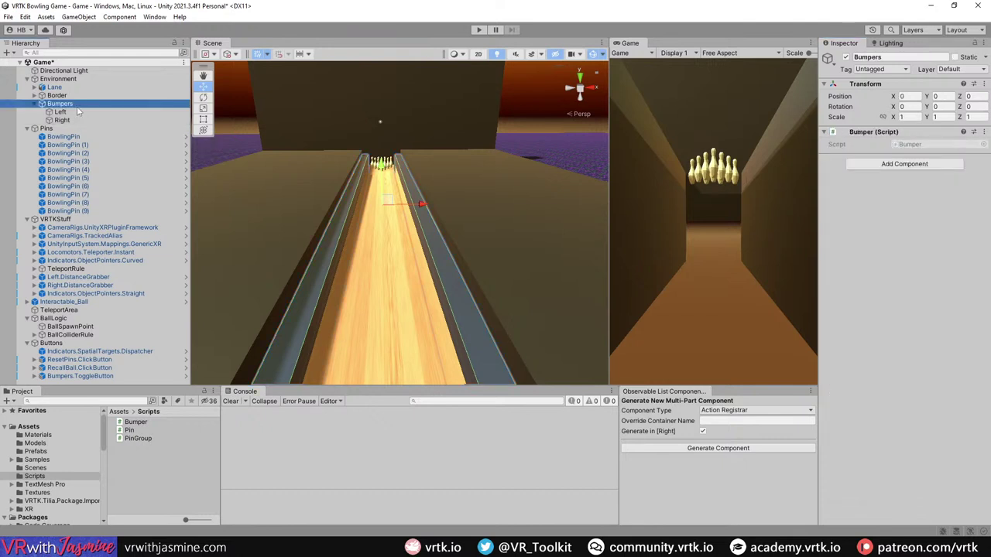
pyautogui.click(59, 111)
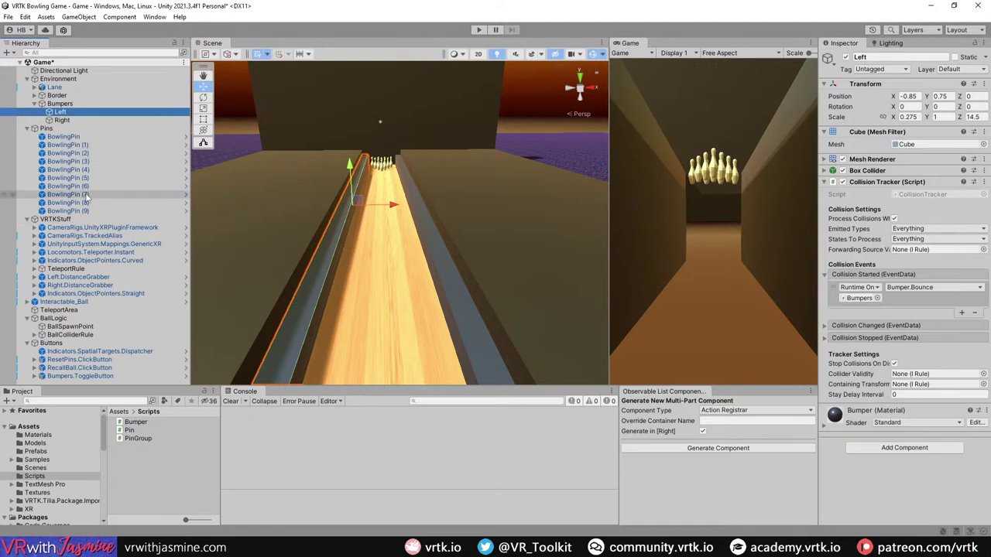
pyautogui.click(60, 103)
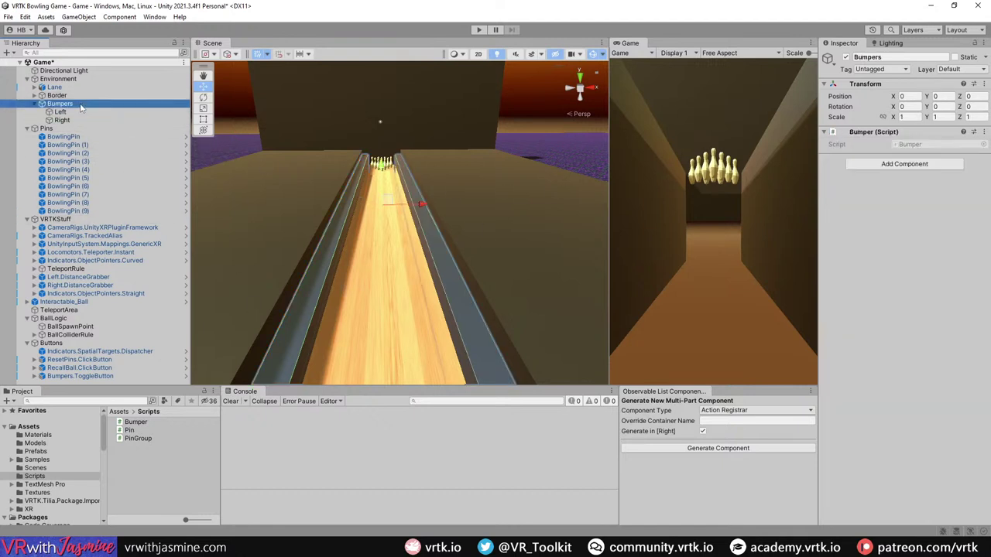
pyautogui.click(846, 56)
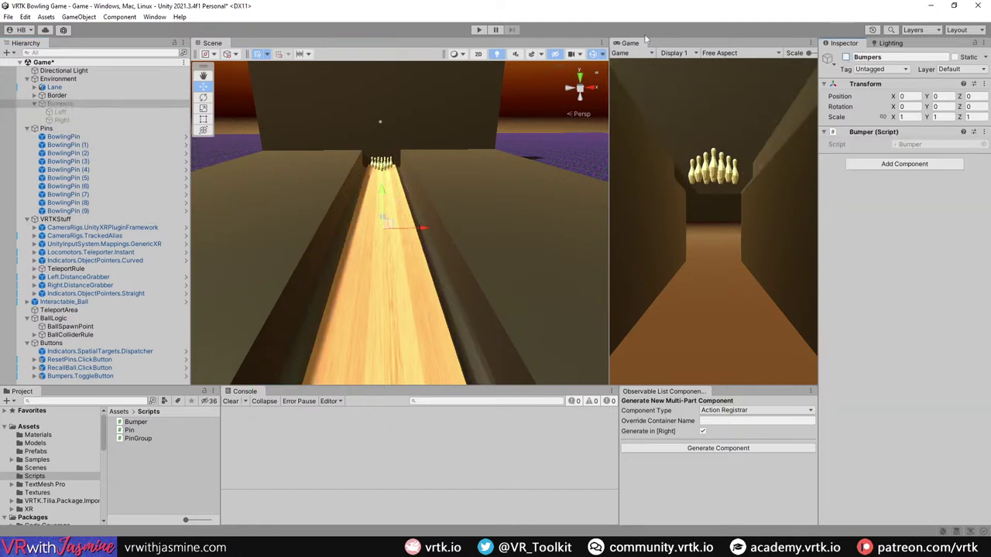
# Step: Play-test the bouncing bumpers, stop playing and review the console messages from the start
pyautogui.click(480, 30)
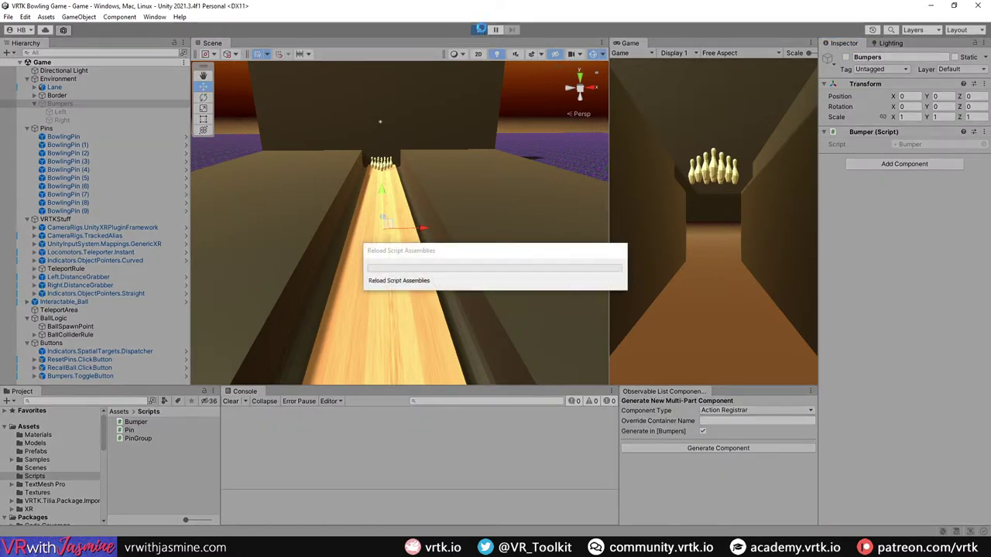
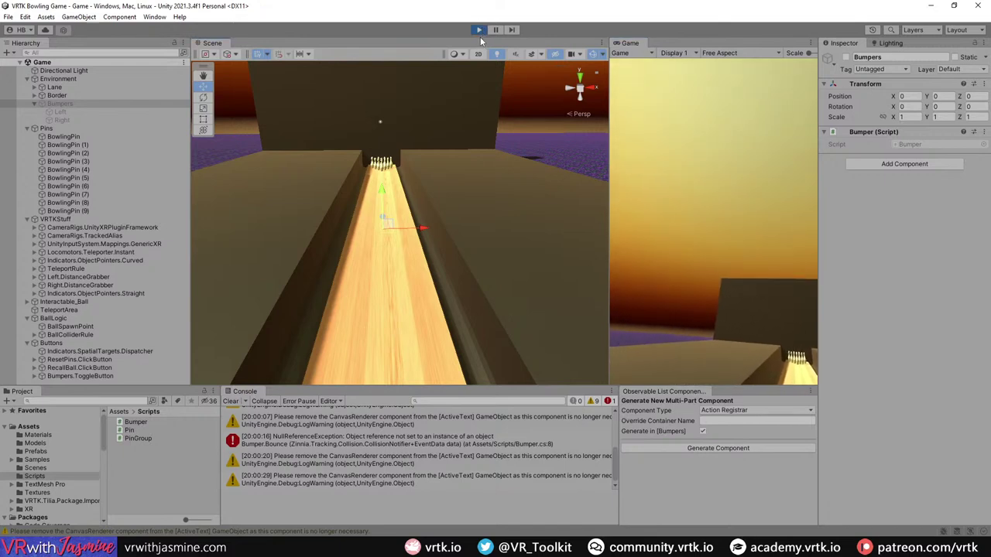
pyautogui.click(478, 30)
pyautogui.scroll(3, 377, 464)
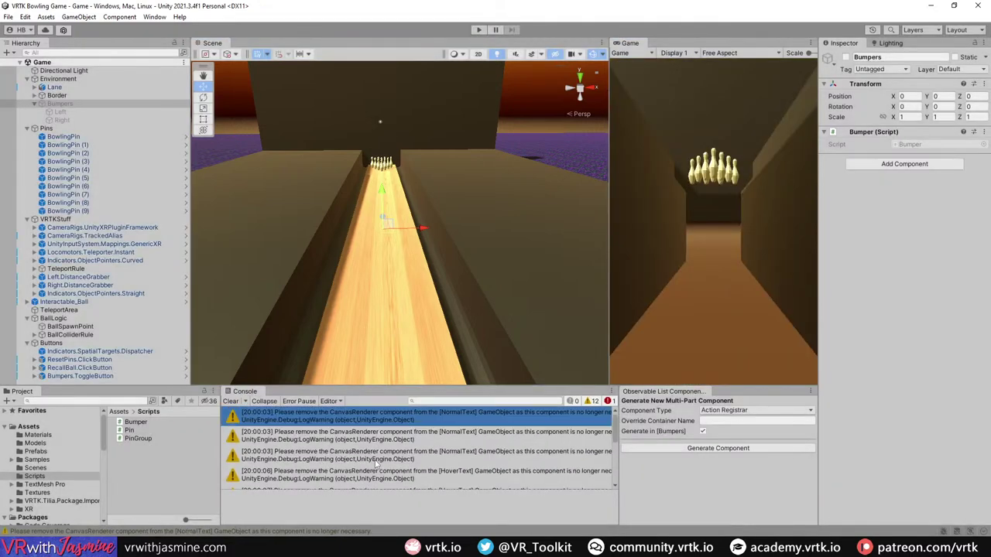
# Step: Examine the NullReferenceException raised by Bumper.Bounce in the console and switch to Bumper.cs in Visual Studio
pyautogui.scroll(-5, 375, 464)
pyautogui.click(344, 462)
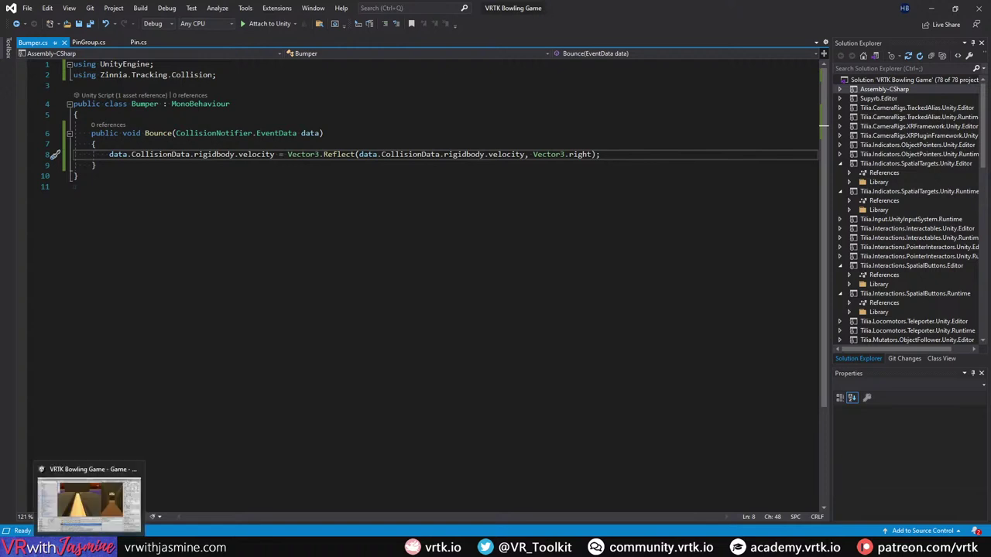
pyautogui.click(95, 144)
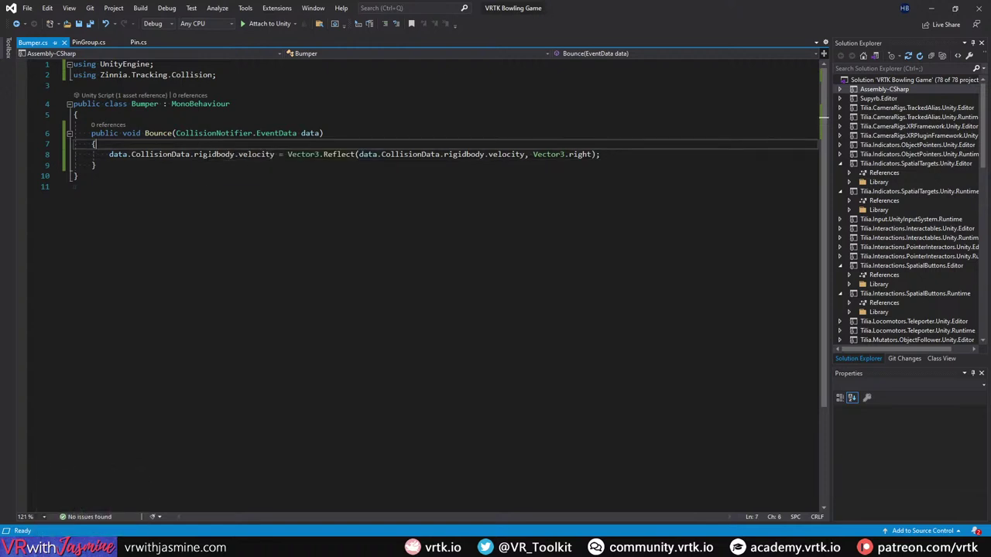
pyautogui.hotkey('alt', 'Tab')
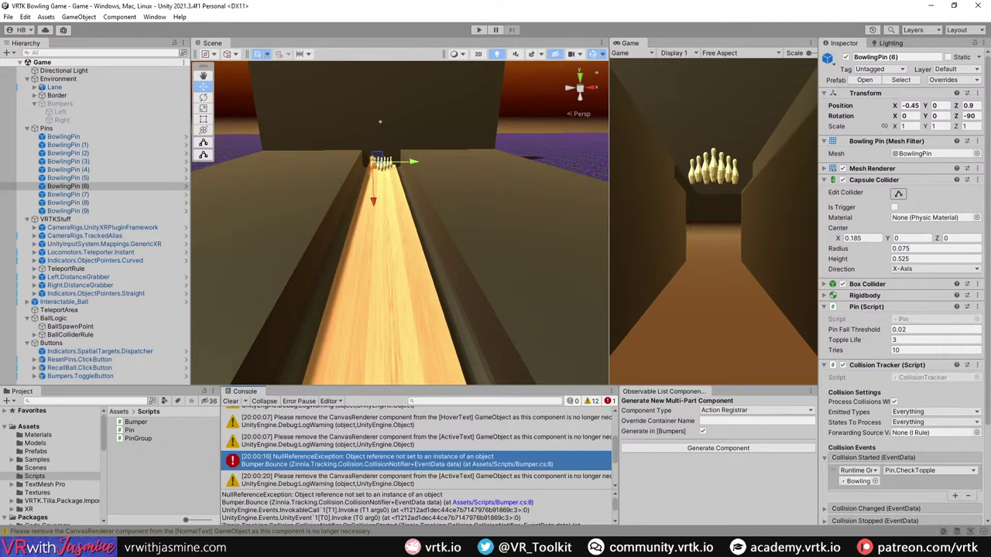
pyautogui.click(65, 550)
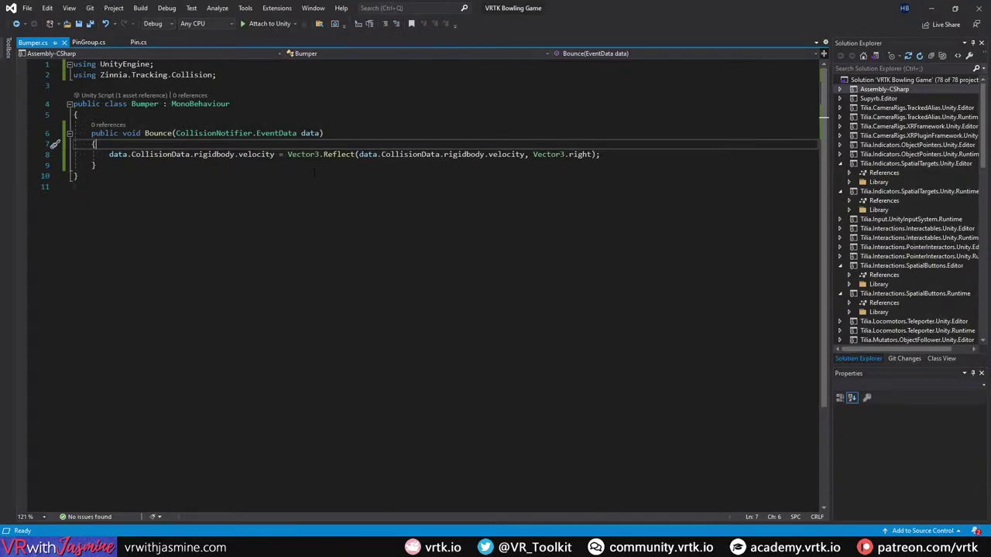
# Step: Insert an if condition at the start of Bounce testing data.ColliderData == null || data.CollisionData.rigidbody == null
pyautogui.press('Return')
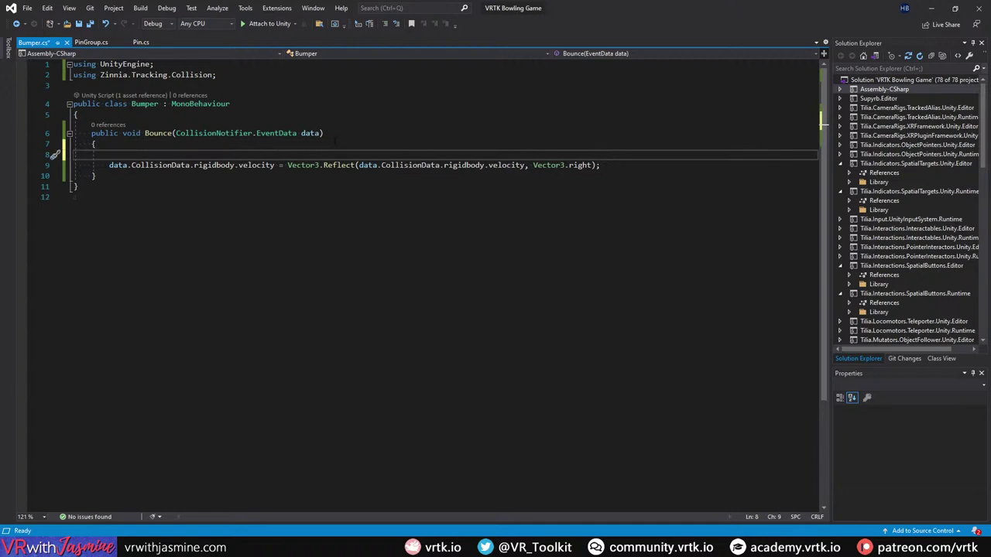
pyautogui.write('if(data.co')
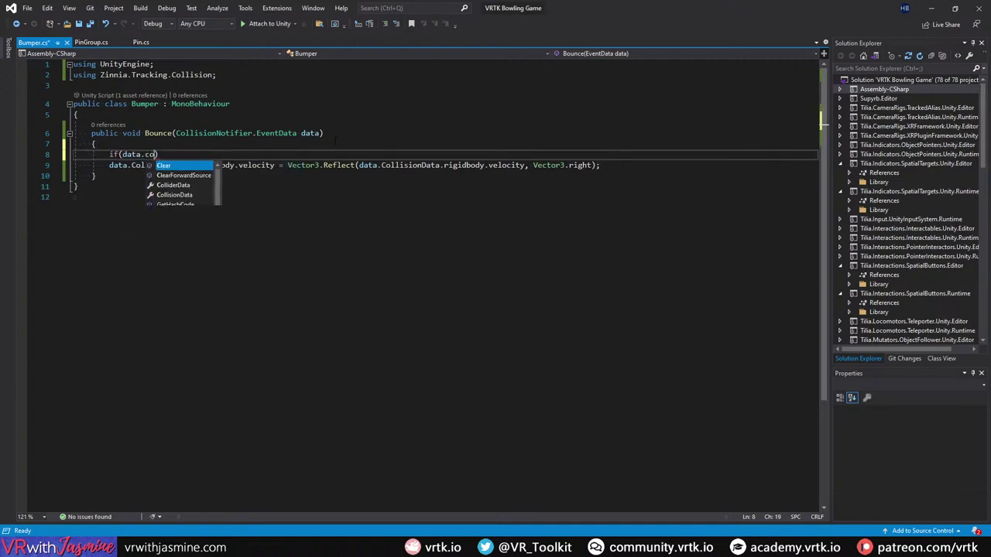
pyautogui.write('ll')
pyautogui.press('Tab')
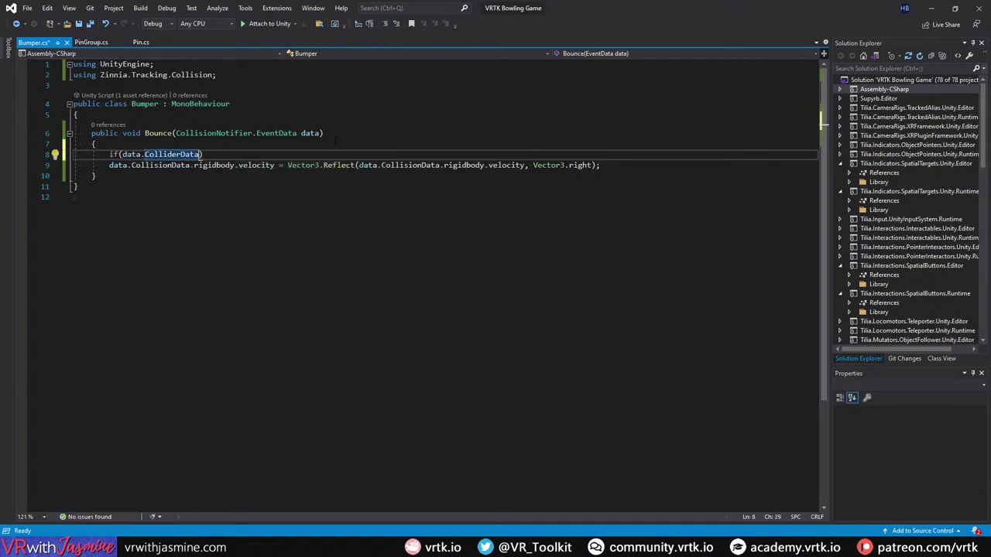
pyautogui.write('== null || dat')
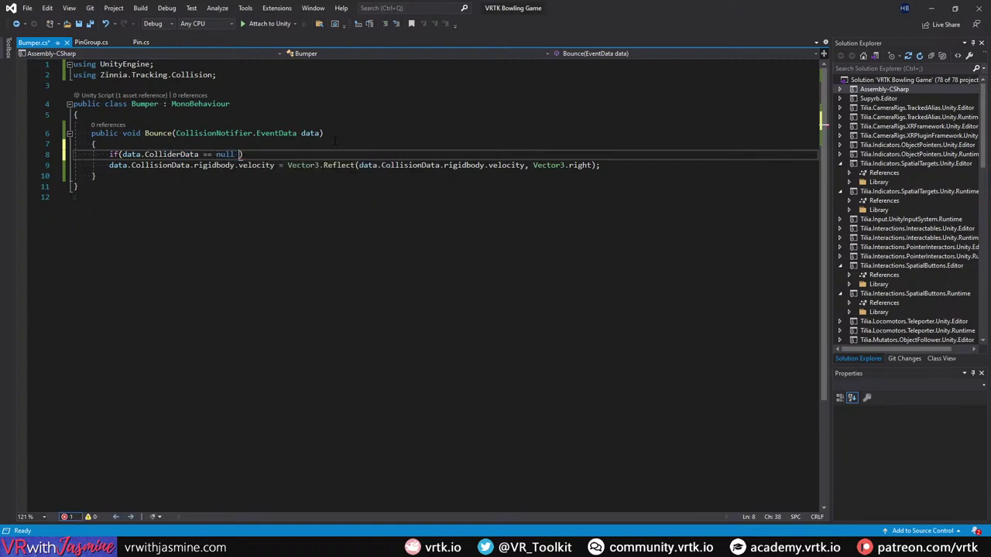
pyautogui.write('a.col')
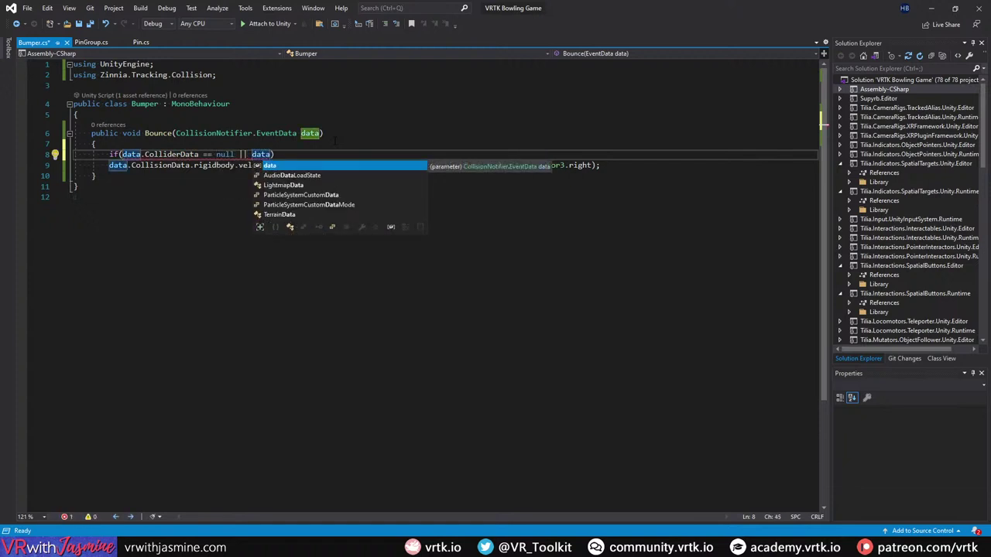
pyautogui.press('Tab')
pyautogui.hotkey('ctrl', 'shift', 'Left')
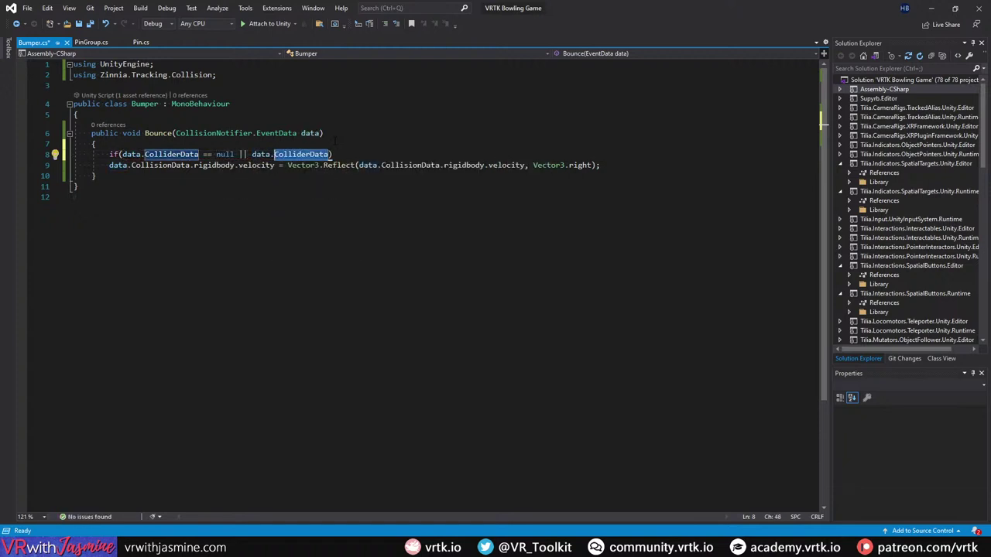
pyautogui.write('collisi')
pyautogui.write('onData.rigidbody =')
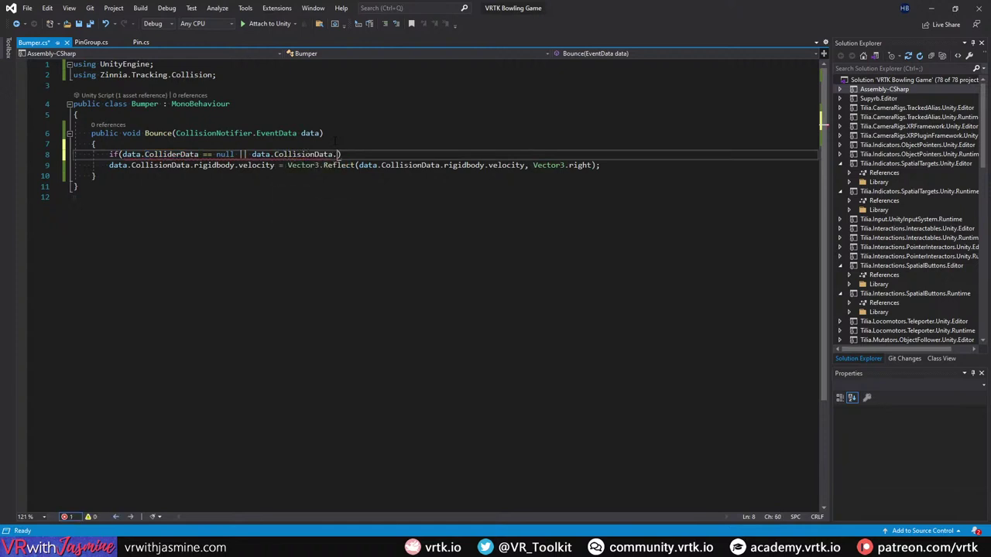
pyautogui.write('= nulk')
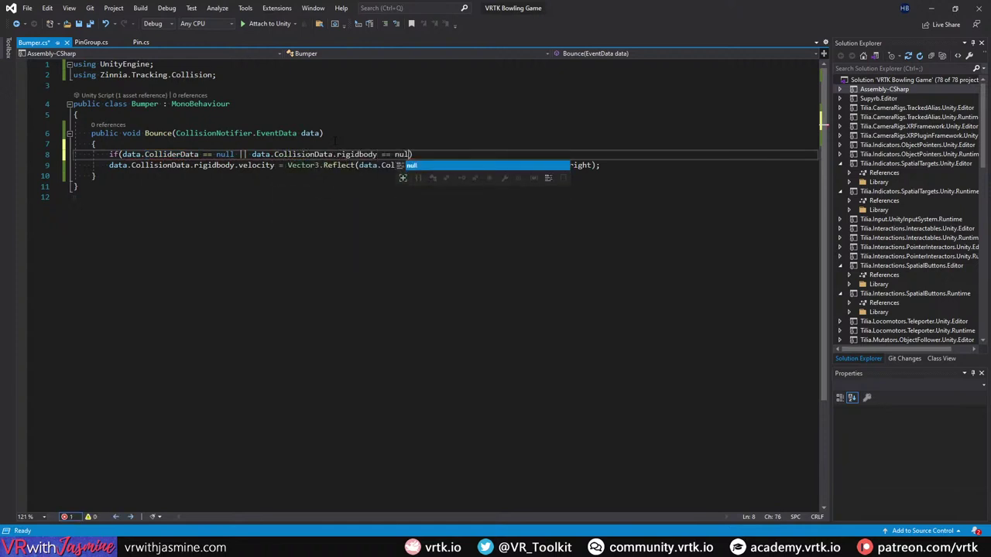
pyautogui.press('BackSpace')
pyautogui.write('l')
pyautogui.press('End')
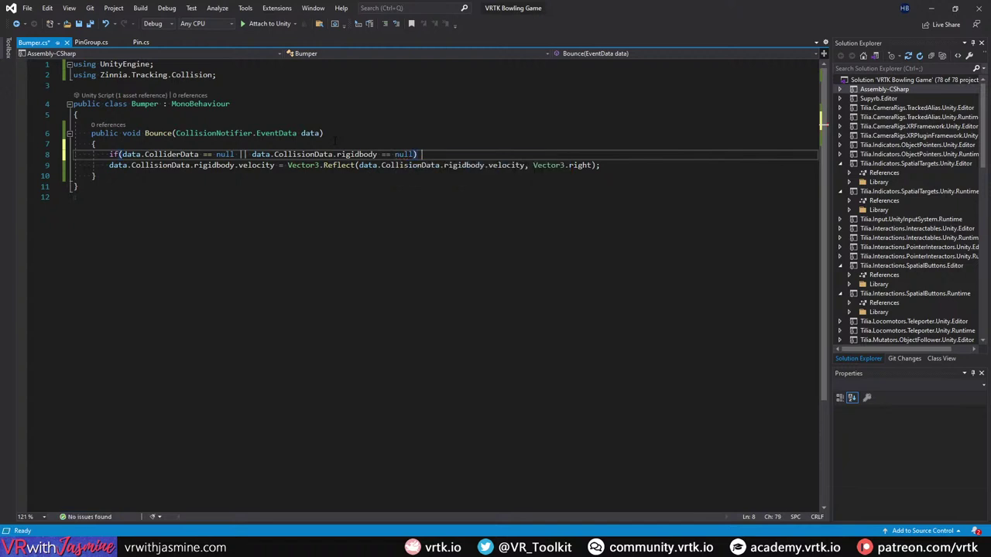
# Step: Give the null check a braced body containing return; and format and save the Bumper script
pyautogui.press('Return')
pyautogui.write('{')
pyautogui.press('Return')
pyautogui.write('return;')
pyautogui.press('Down')
pyautogui.press('End')
pyautogui.press('Return')
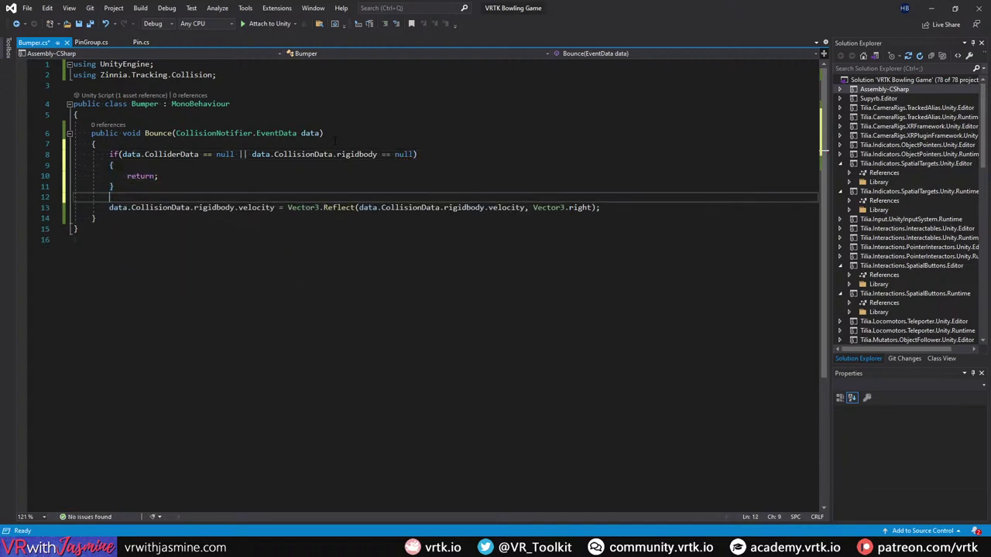
pyautogui.hotkey('ctrl', 'k')
pyautogui.hotkey('ctrl', 'd')
pyautogui.hotkey('ctrl', 's')
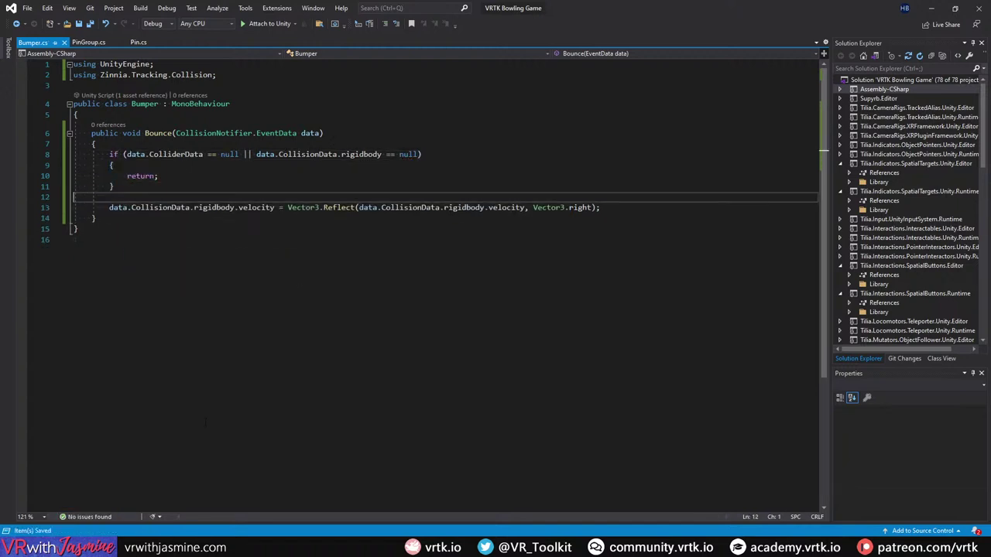
# Step: Switch back to Unity and play-test the corrected bumpers, clearing the console before and after the run
pyautogui.click(108, 548)
pyautogui.click(145, 486)
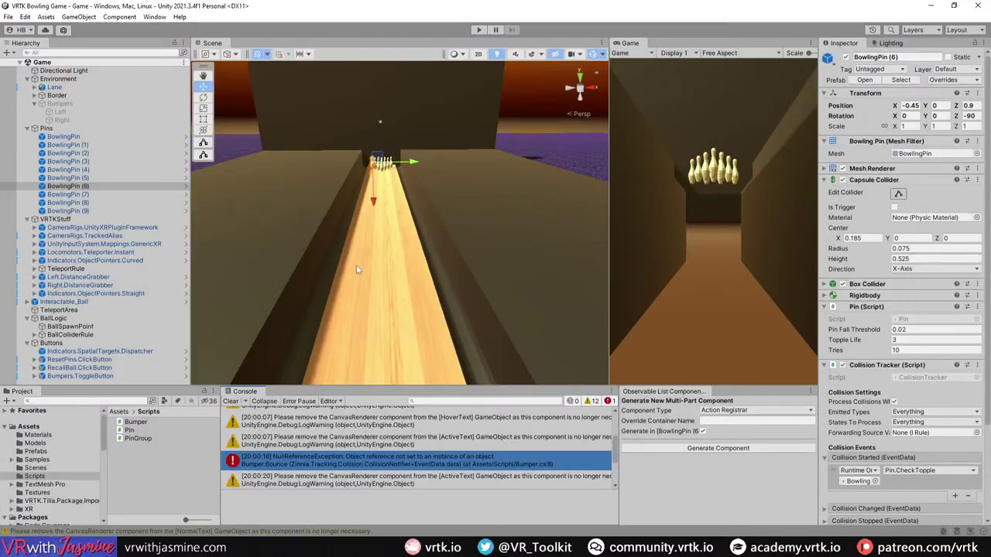
pyautogui.click(231, 401)
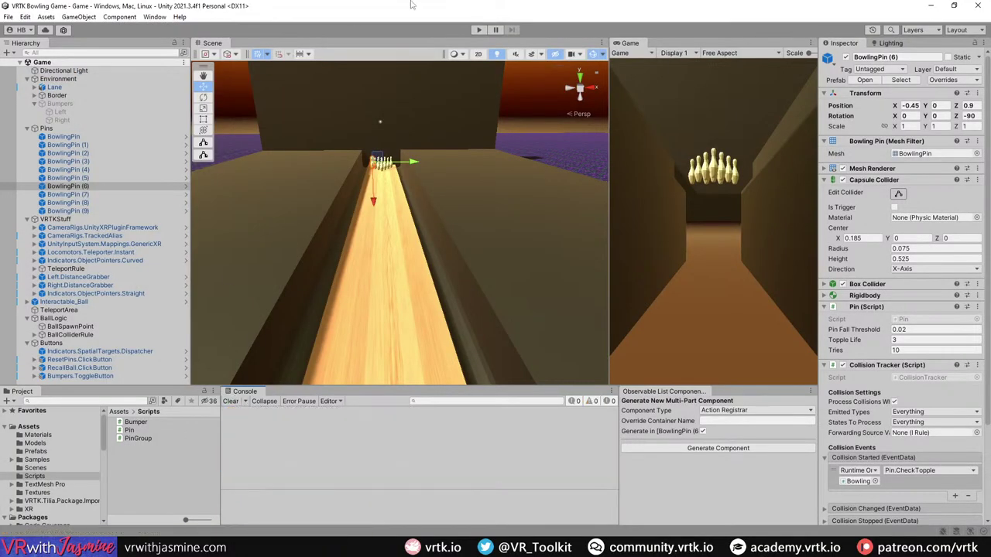
pyautogui.click(479, 30)
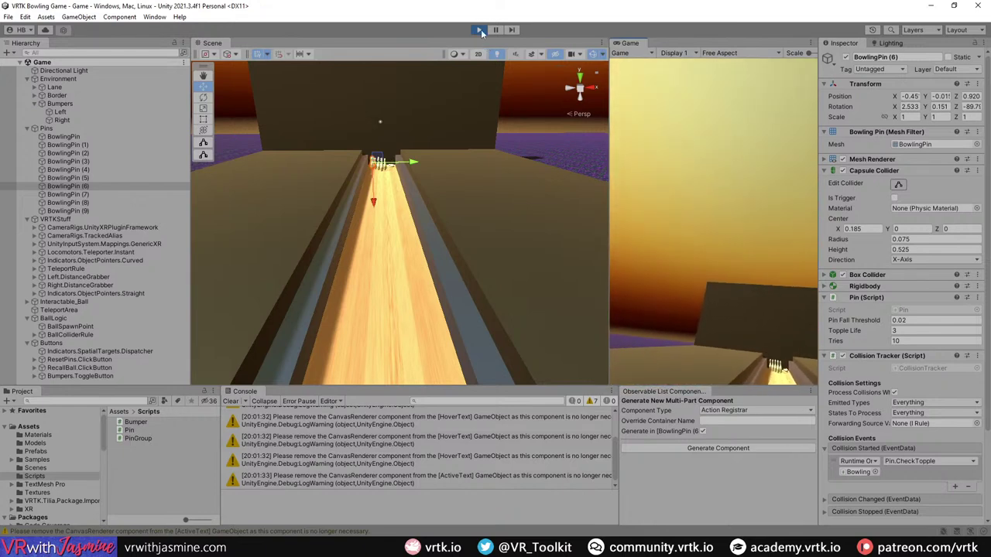
pyautogui.click(479, 31)
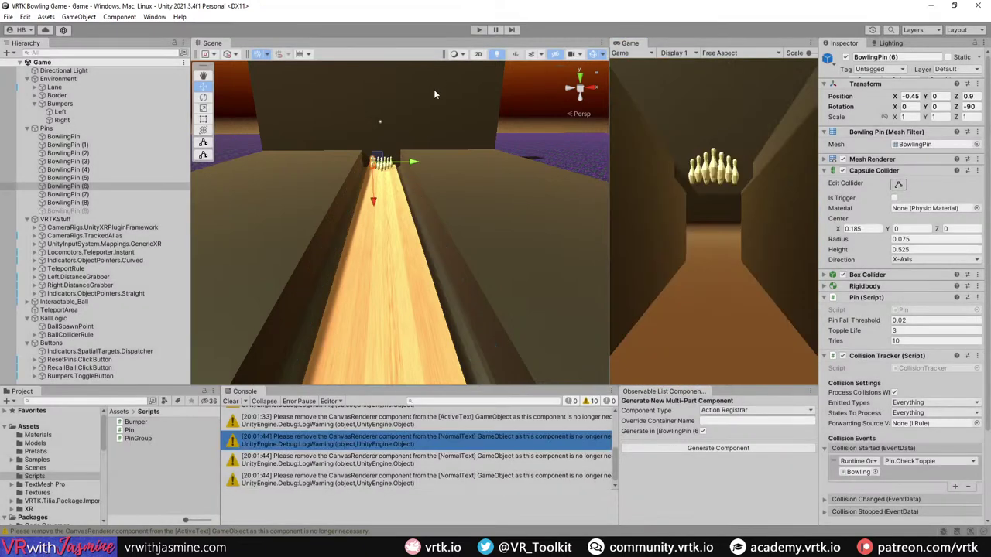
pyautogui.click(239, 401)
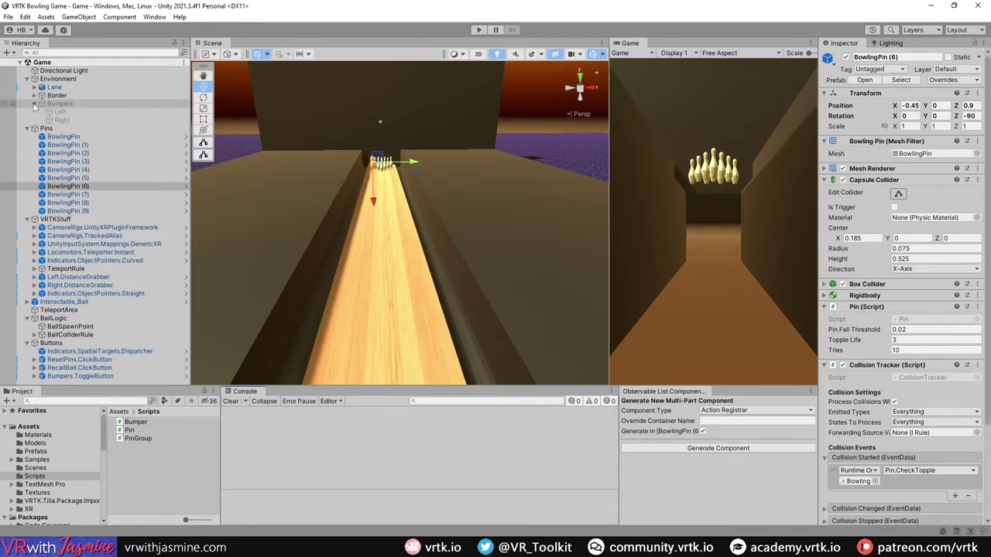
# Step: Duplicate the Back wall behind the pins and rename the copy Screen
pyautogui.click(26, 80)
pyautogui.click(27, 88)
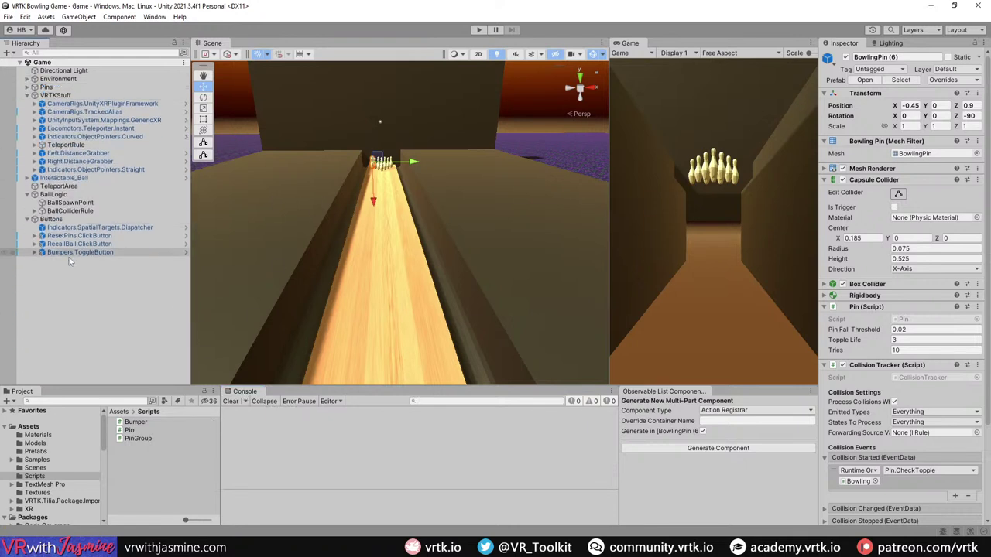
pyautogui.scroll(-4, 346, 230)
pyautogui.moveTo(392, 227); pyautogui.dragTo(424, 243, button='right')
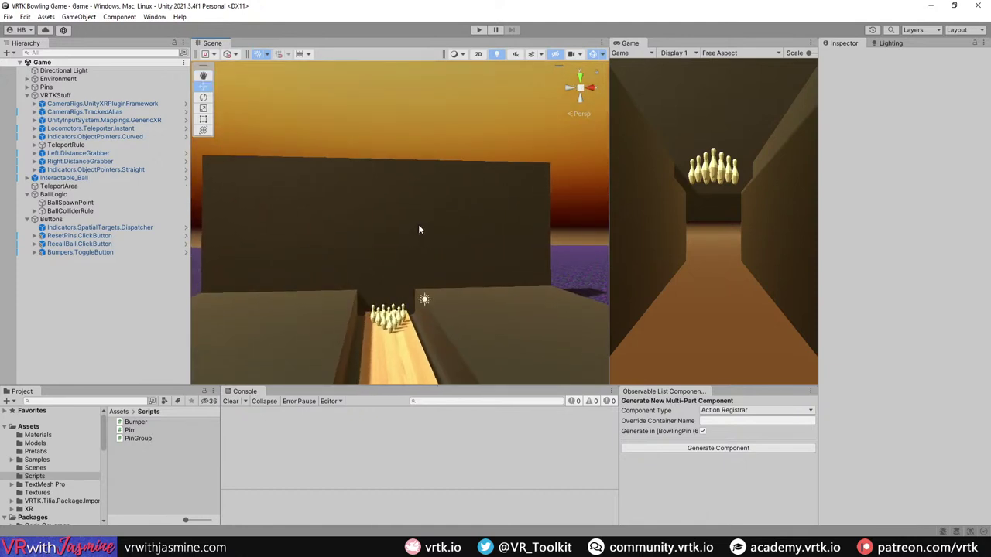
pyautogui.click(364, 216)
pyautogui.hotkey('ctrl', 'd')
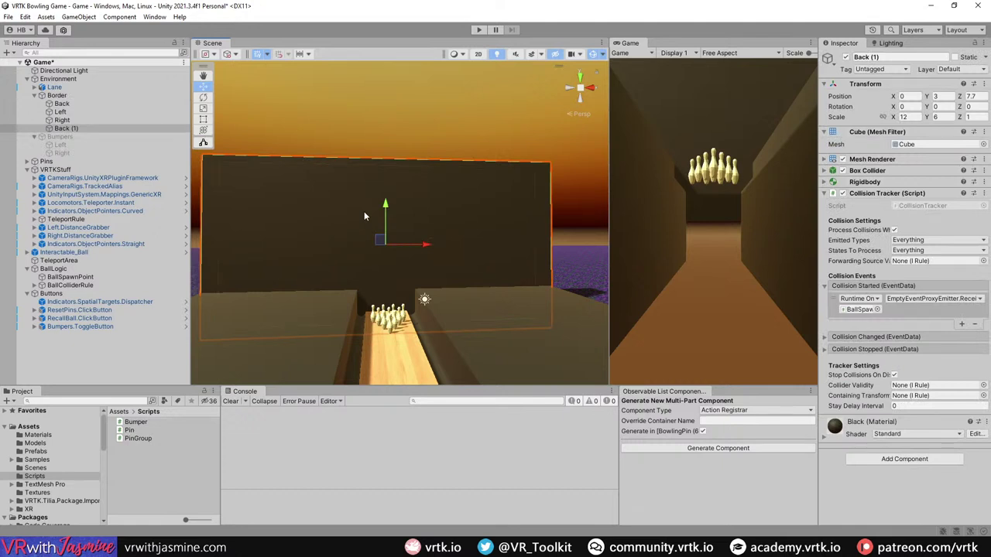
pyautogui.click(103, 129)
pyautogui.write('Screen')
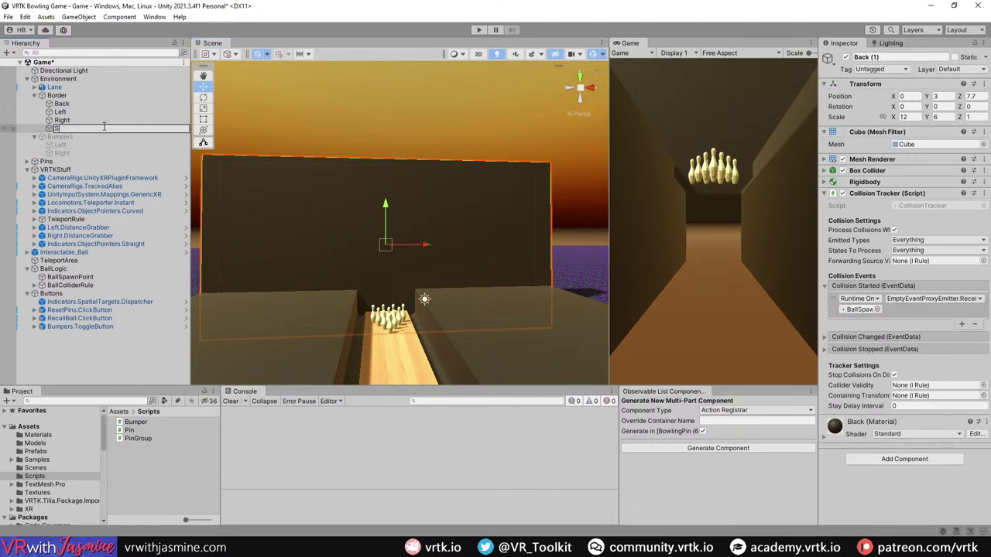
pyautogui.press('Return')
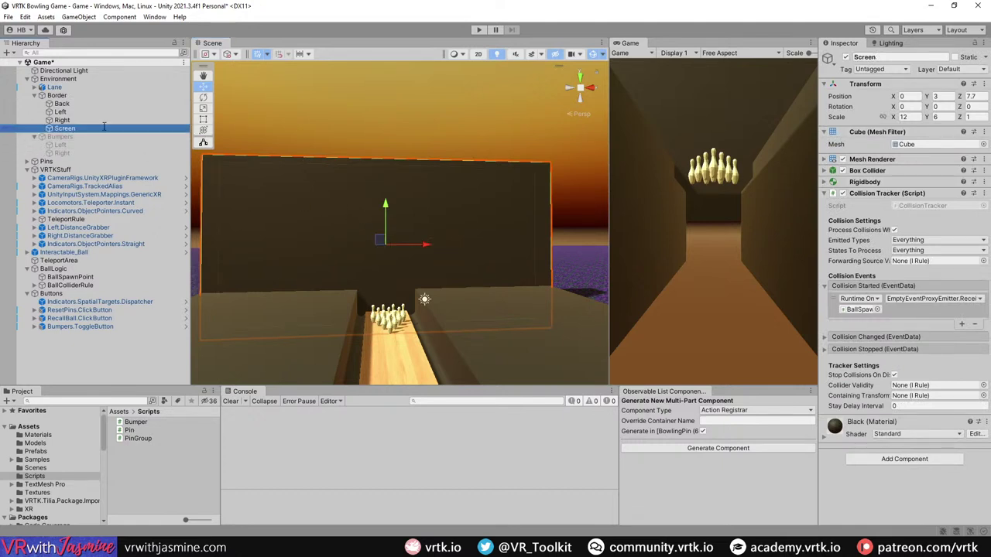
# Step: Set the Screen's scale to 6 in X and 3 in Y, and its Z position to 7.69
pyautogui.click(902, 117)
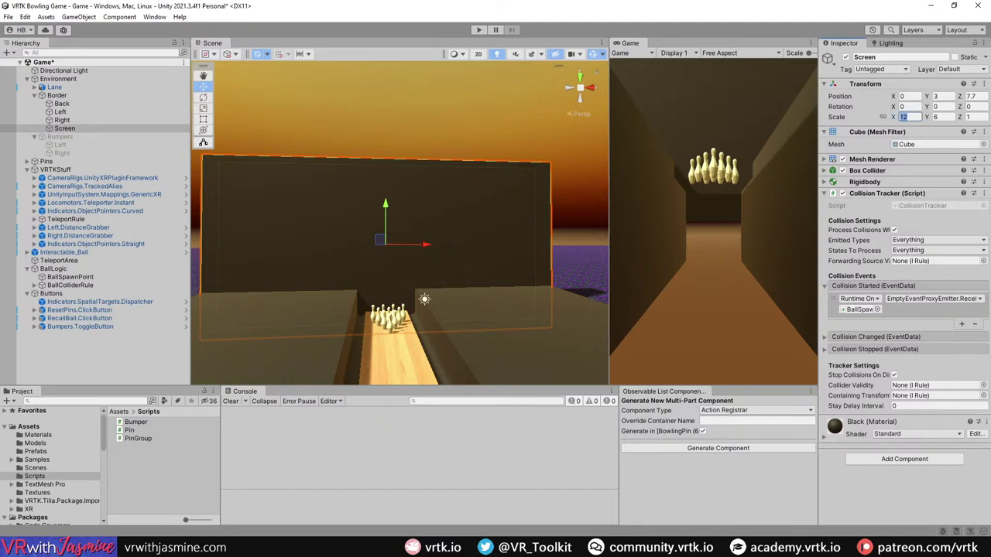
pyautogui.write('6')
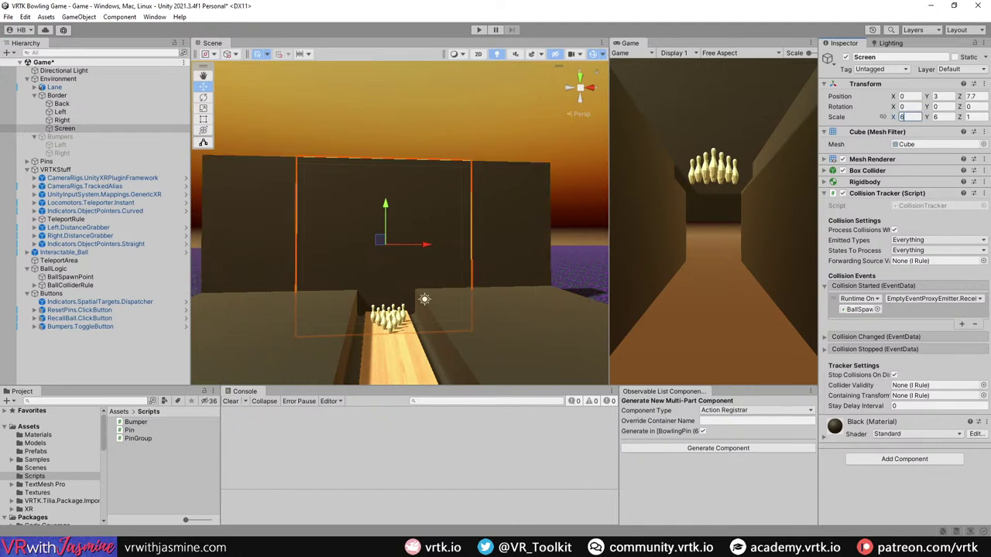
pyautogui.press('Tab')
pyautogui.write('3')
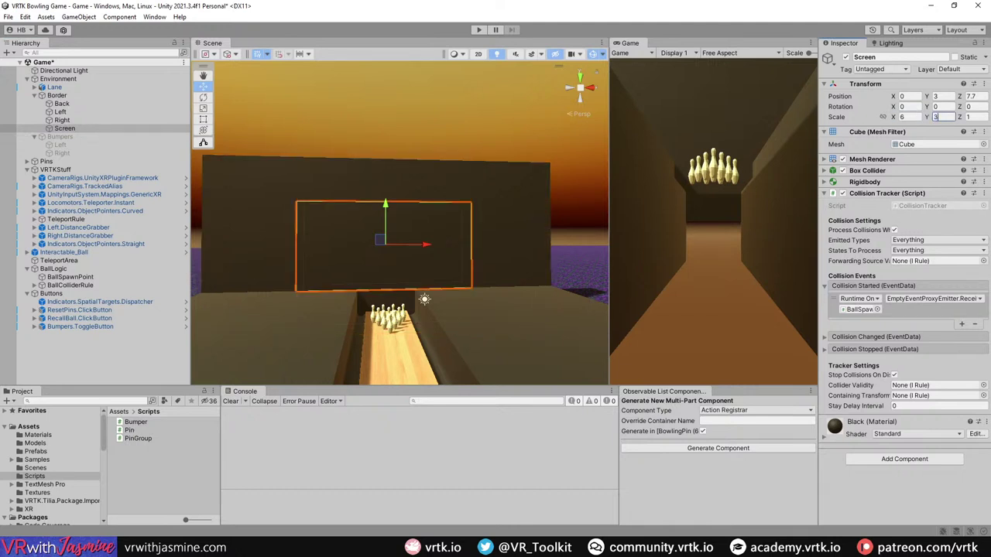
pyautogui.click(972, 96)
pyautogui.write('7.69')
# Step: Raise the Screen on the back wall to a Y position of about 3.94
pyautogui.keyDown('alt'); pyautogui.moveTo(433, 221); pyautogui.dragTo(516, 215); pyautogui.keyUp('alt')
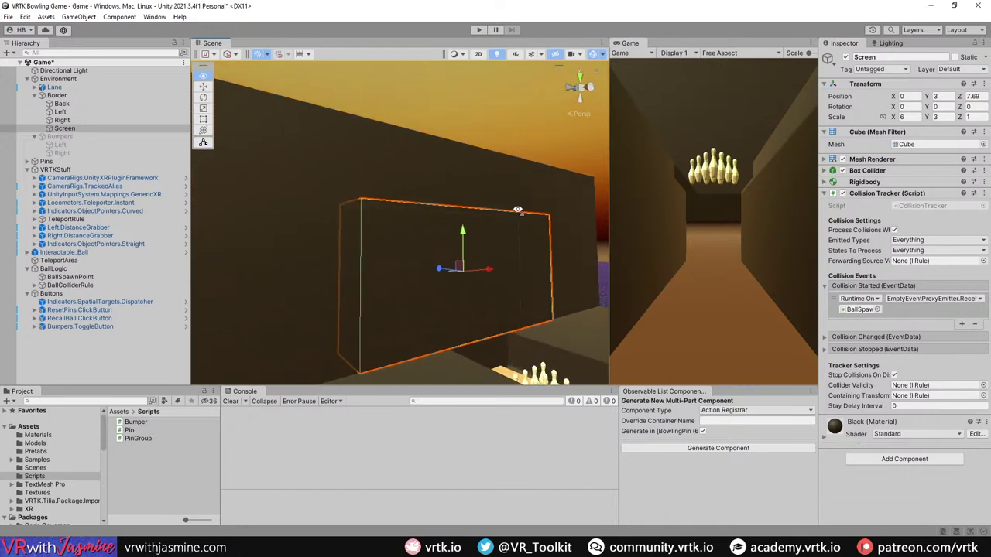
pyautogui.moveTo(462, 230); pyautogui.dragTo(462, 197)
pyautogui.keyDown('alt'); pyautogui.moveTo(463, 197); pyautogui.dragTo(503, 192); pyautogui.keyUp('alt')
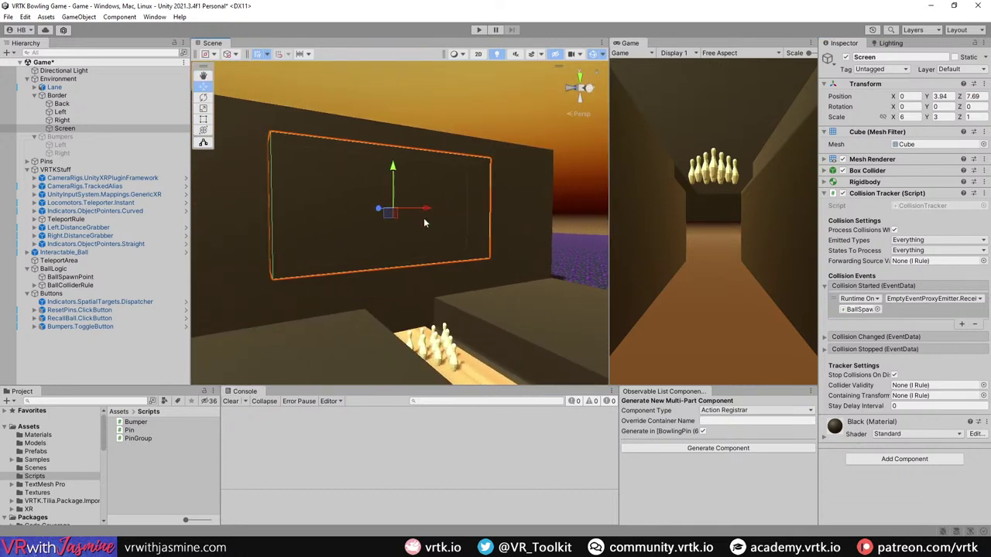
pyautogui.keyDown('alt'); pyautogui.moveTo(424, 223); pyautogui.dragTo(431, 250); pyautogui.keyUp('alt')
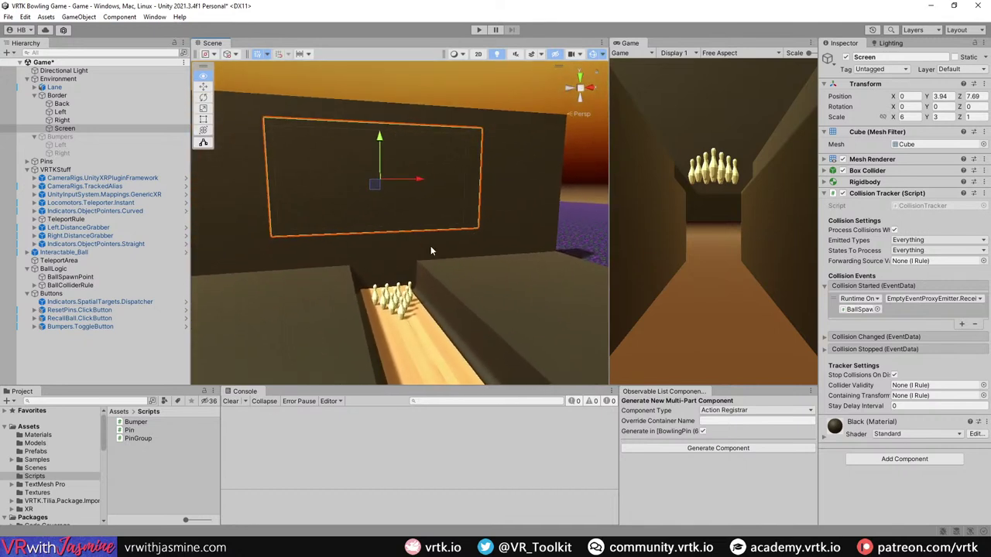
# Step: Add a new Camera at the root of the scene and remove its Audio Listener component
pyautogui.click(100, 353)
pyautogui.rightClick(100, 353)
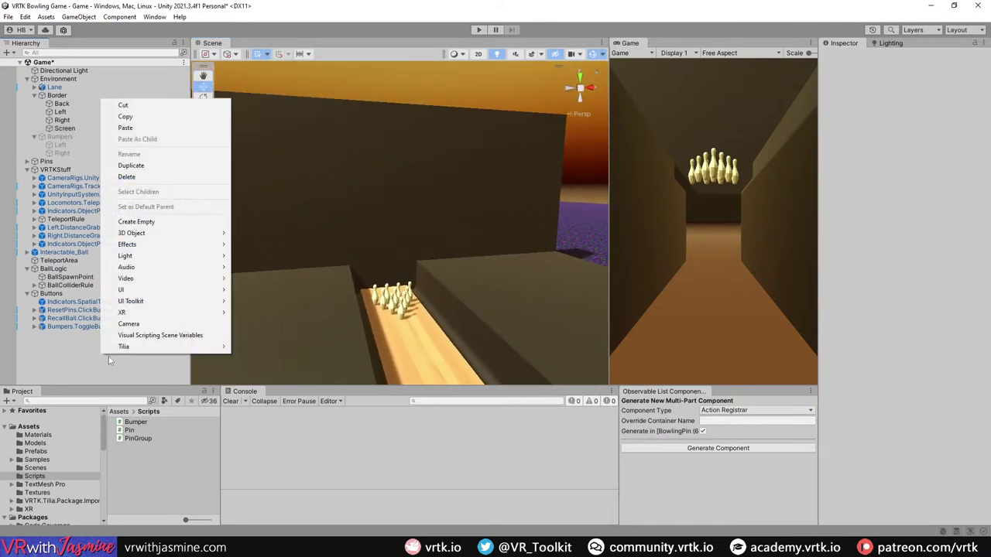
pyautogui.click(169, 326)
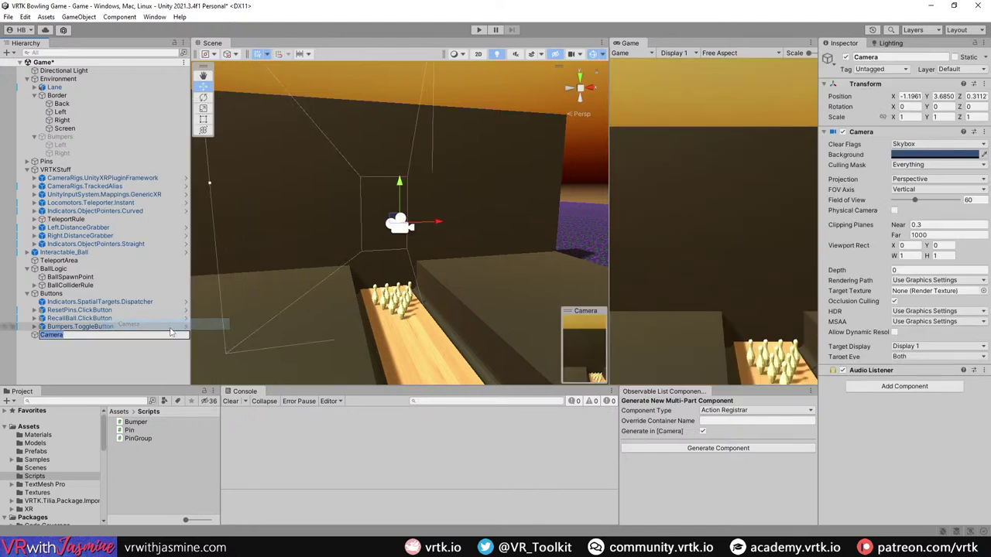
pyautogui.click(984, 373)
pyautogui.click(929, 398)
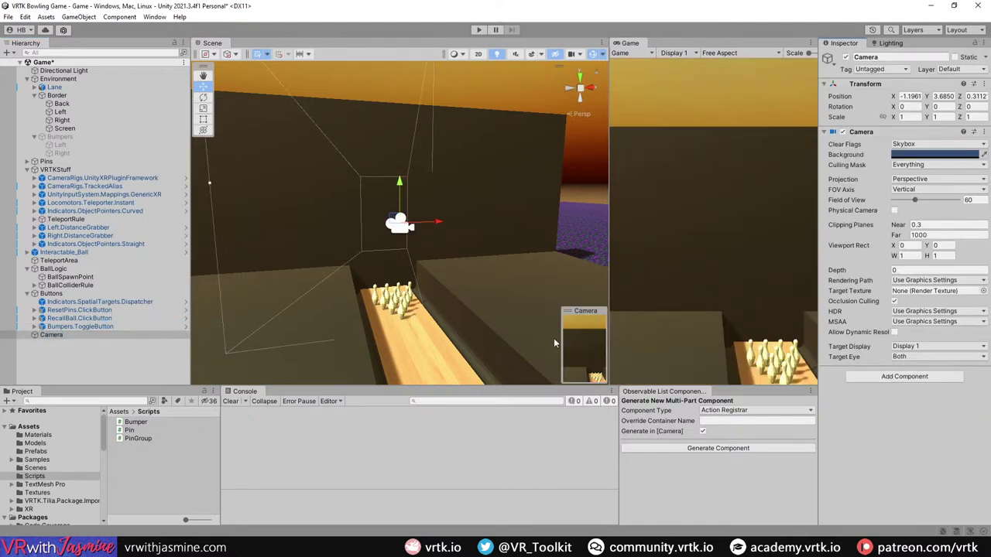
# Step: Dock the Game view beside the Scene tab and bring the Scene view forward, focused on the Camera
pyautogui.moveTo(623, 43); pyautogui.dragTo(287, 44)
pyautogui.click(212, 44)
pyautogui.press('f')
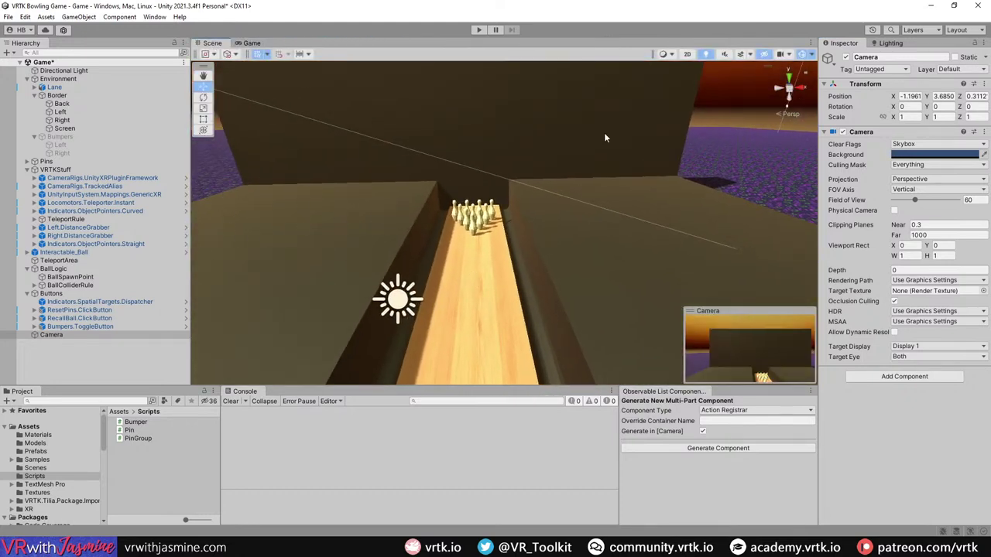
# Step: Set the Camera's position to 0 on X, Y and Z
pyautogui.click(907, 96)
pyautogui.write('0')
pyautogui.press('Tab')
pyautogui.write('0')
pyautogui.press('Tab')
pyautogui.write('0')
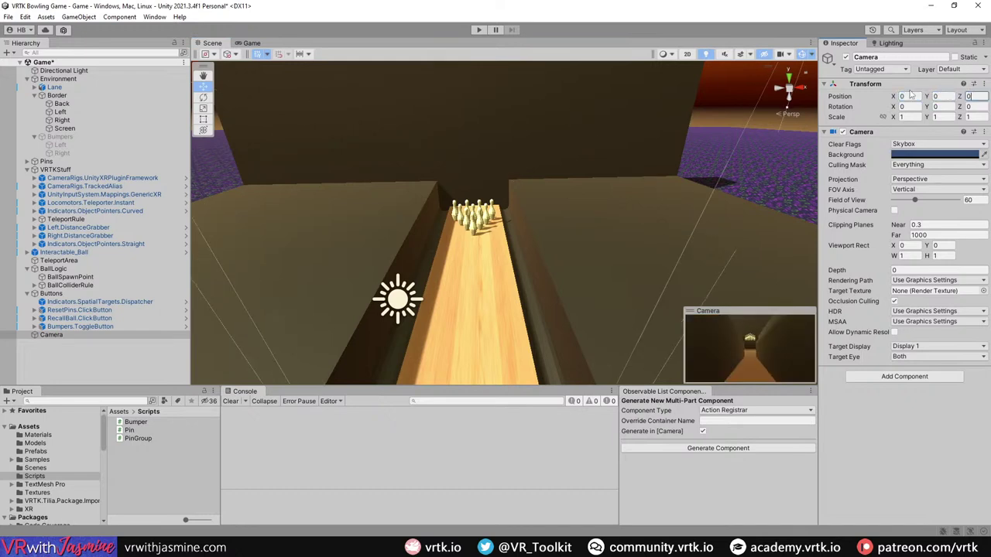
# Step: Place the Camera above the lane in front of the pins at about Y 2.12 and Z 4.26, with an X rotation of 35.6
pyautogui.keyDown('alt'); pyautogui.moveTo(390, 135); pyautogui.dragTo(338, 155); pyautogui.keyUp('alt')
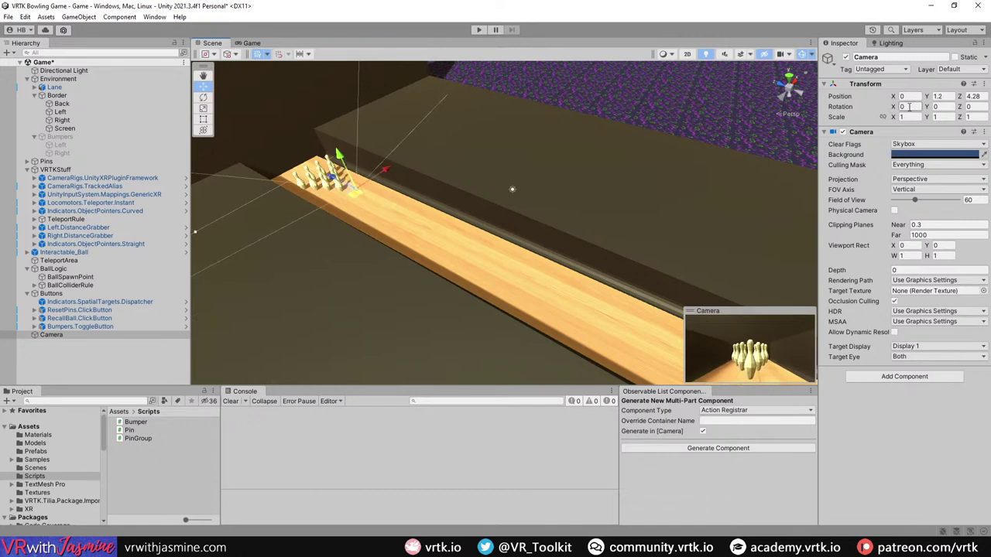
pyautogui.moveTo(896, 107); pyautogui.dragTo(952, 109)
pyautogui.moveTo(356, 163); pyautogui.dragTo(331, 128)
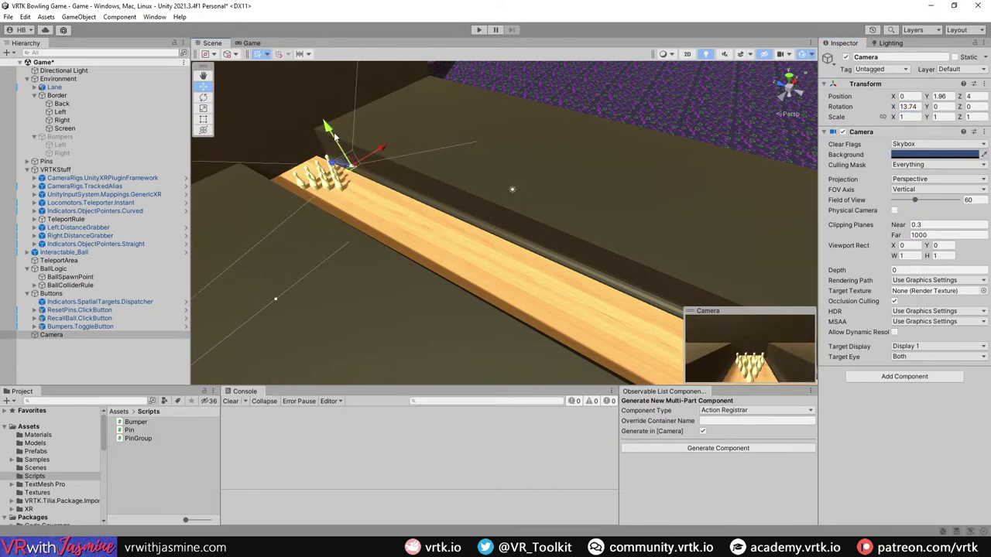
pyautogui.moveTo(895, 107); pyautogui.dragTo(103, 119)
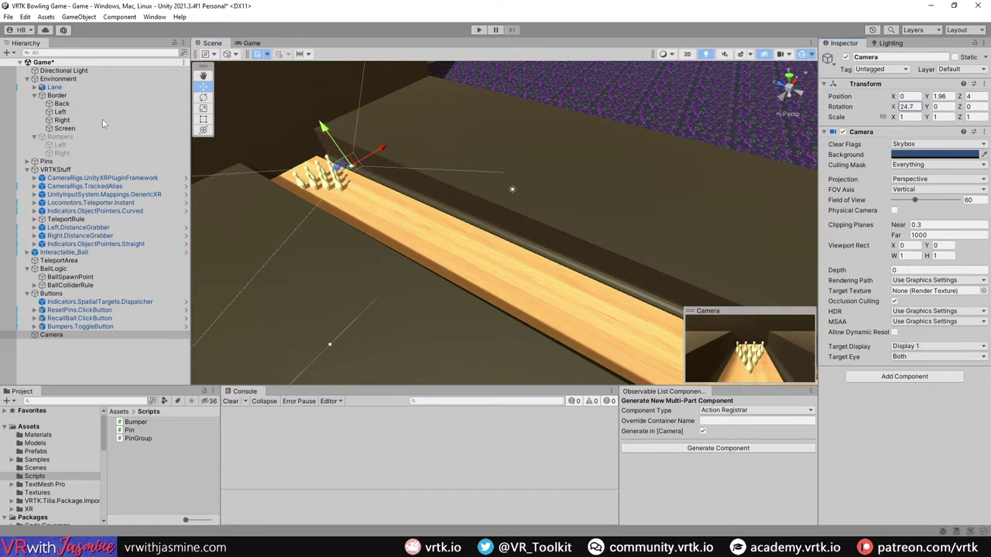
pyautogui.moveTo(332, 140); pyautogui.dragTo(329, 137)
pyautogui.moveTo(512, 189); pyautogui.dragTo(423, 224, button='right')
pyautogui.moveTo(423, 224); pyautogui.dragTo(413, 224)
pyautogui.moveTo(894, 106); pyautogui.dragTo(480, 163)
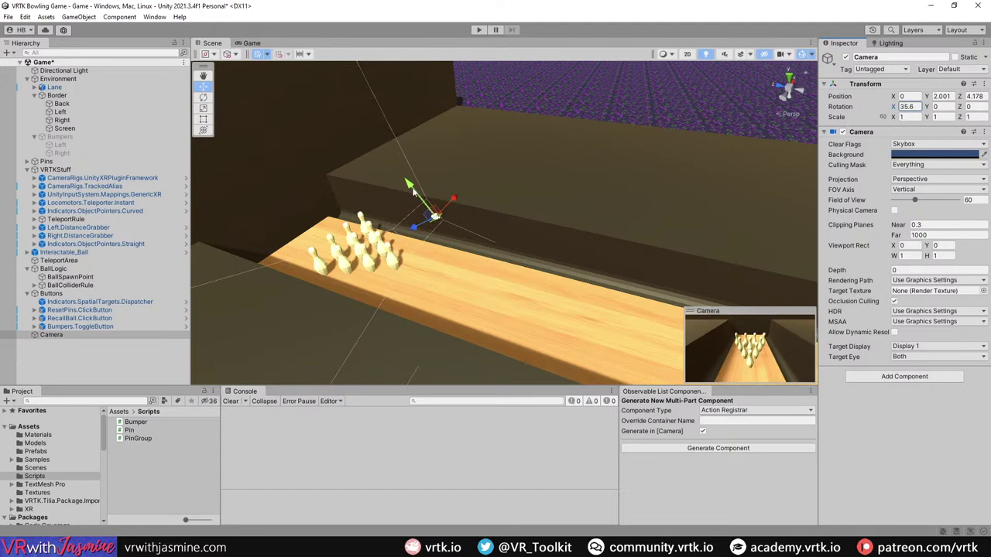
pyautogui.moveTo(412, 186); pyautogui.dragTo(403, 180)
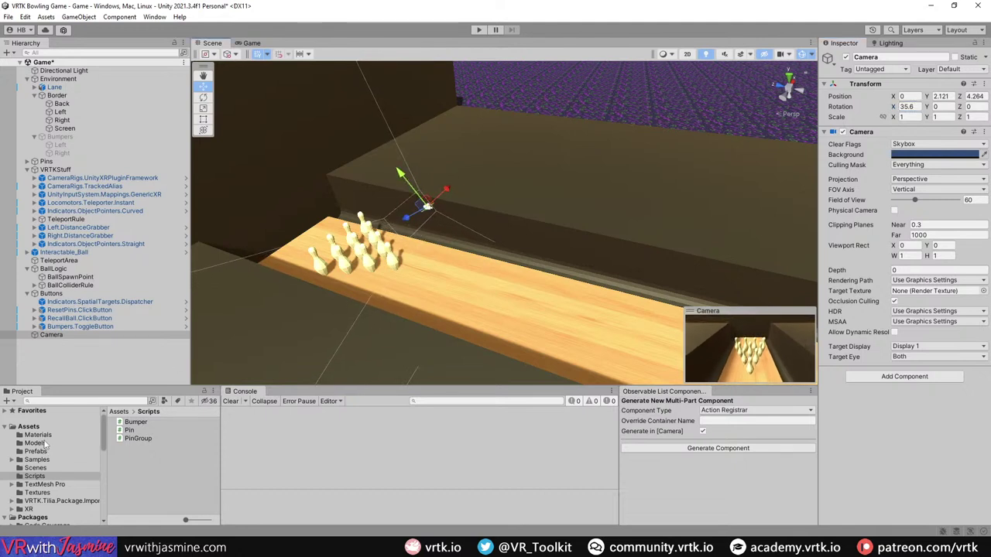
# Step: Rename the Camera object as JumbotronCamera
pyautogui.click(74, 337)
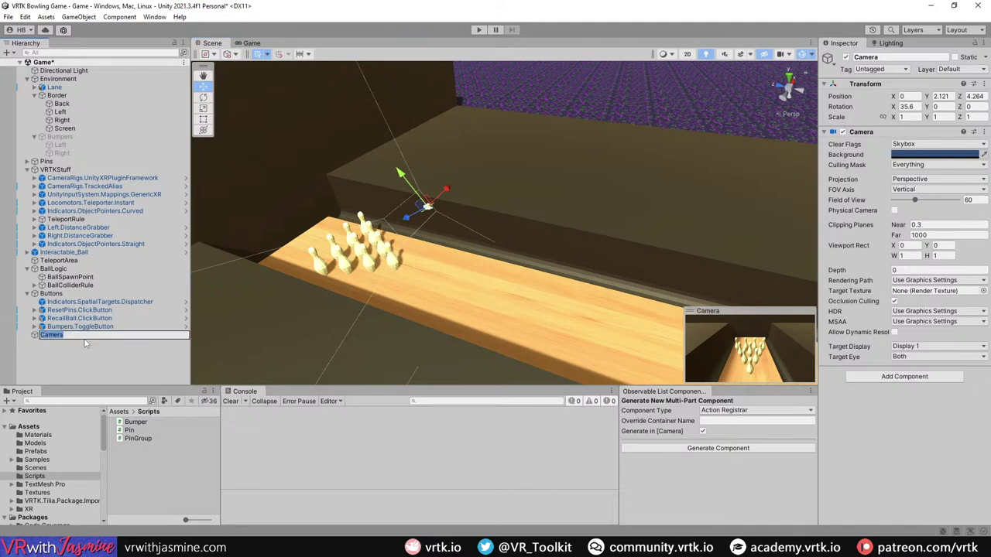
pyautogui.press('Home')
pyautogui.write('Jum')
pyautogui.press('Return')
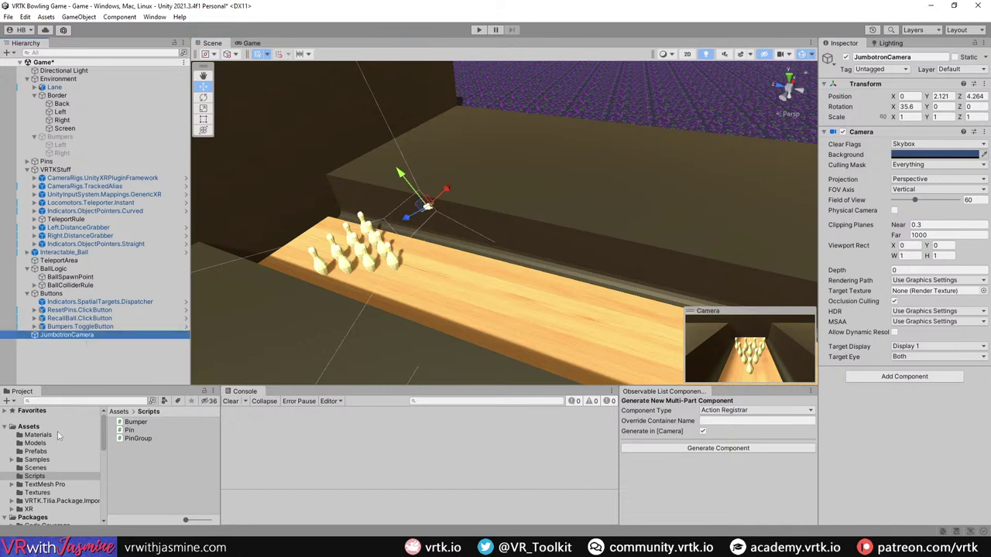
# Step: Create a Render Texture named Jumbotron in the Textures folder
pyautogui.click(39, 493)
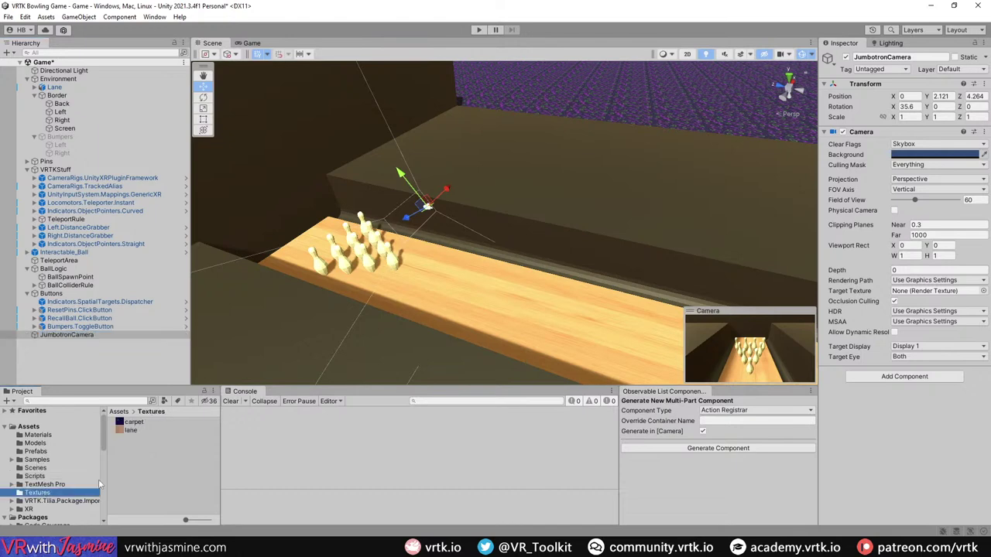
pyautogui.rightClick(137, 451)
pyautogui.moveTo(236, 175)
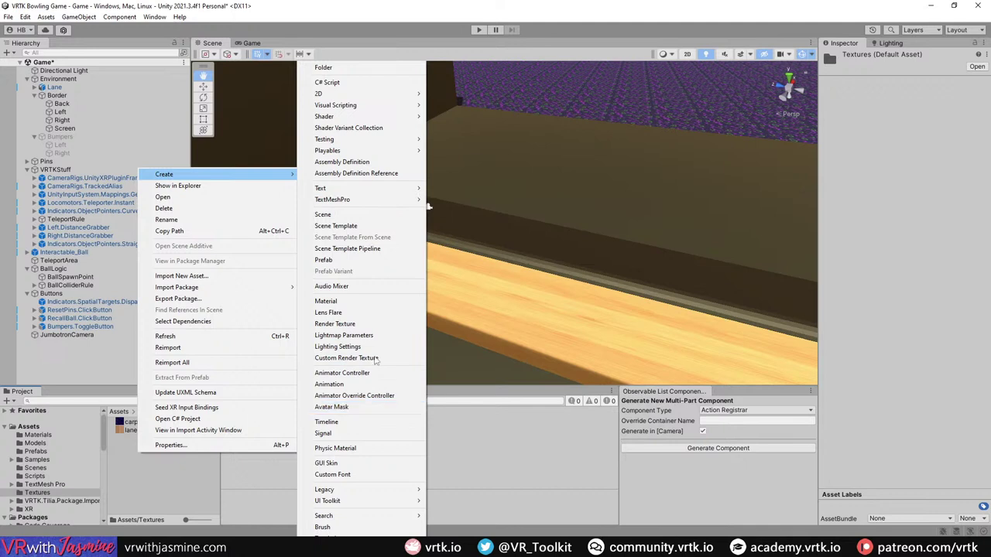
pyautogui.click(369, 323)
pyautogui.write('J')
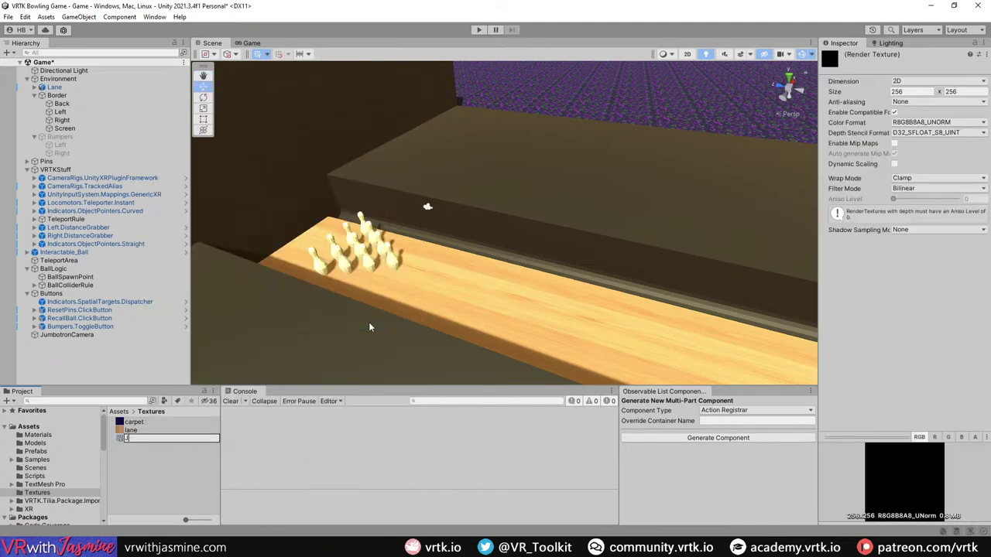
pyautogui.write('umbotron')
pyautogui.press('Return')
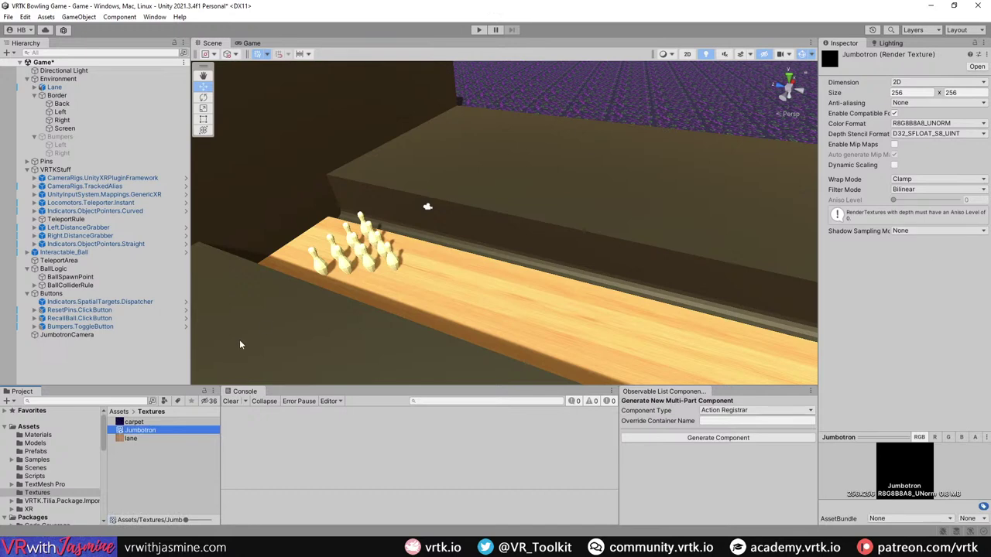
# Step: Apply the Jumbotron render texture to the Screen and assign it as the JumbotronCamera's Target Texture
pyautogui.click(378, 161)
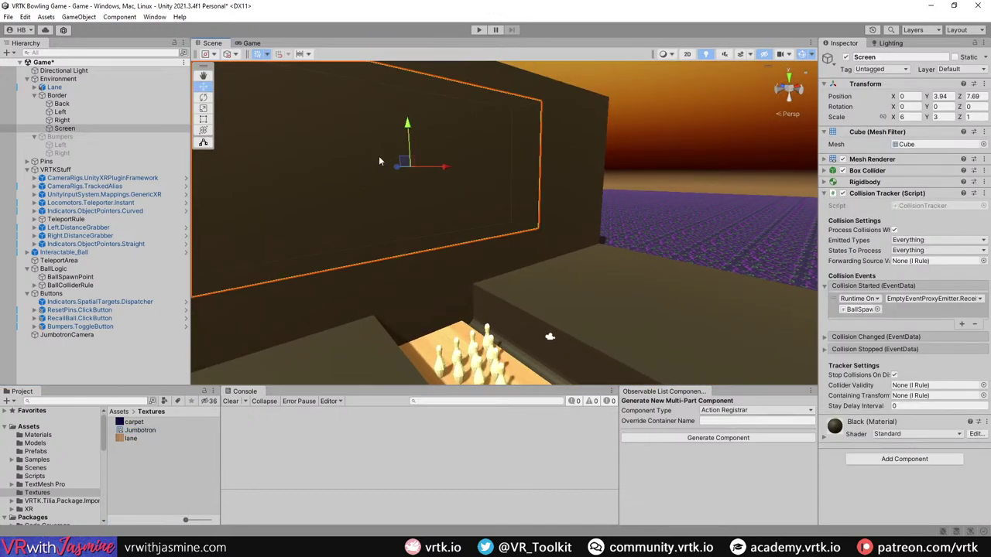
pyautogui.moveTo(149, 435); pyautogui.dragTo(303, 287)
pyautogui.moveTo(349, 217); pyautogui.dragTo(350, 215)
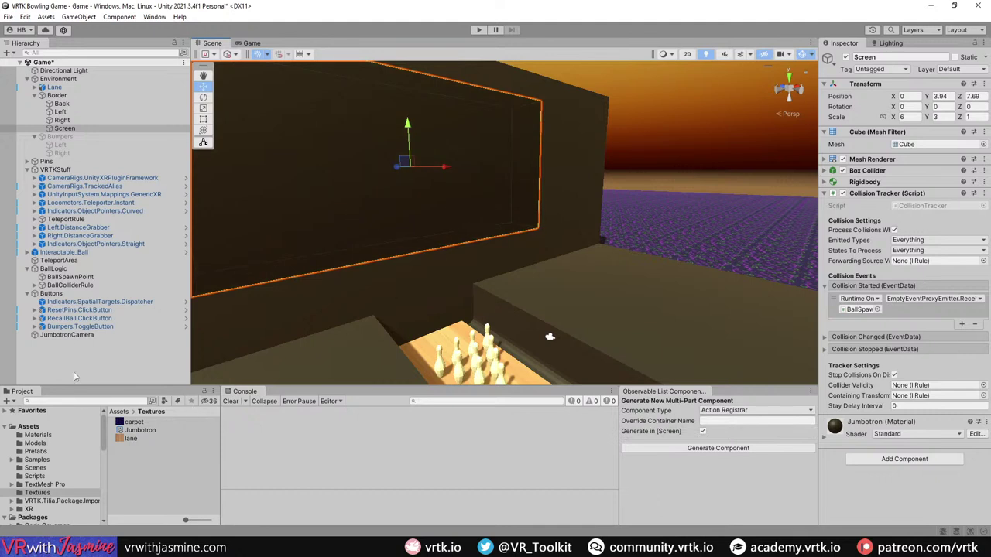
pyautogui.click(73, 336)
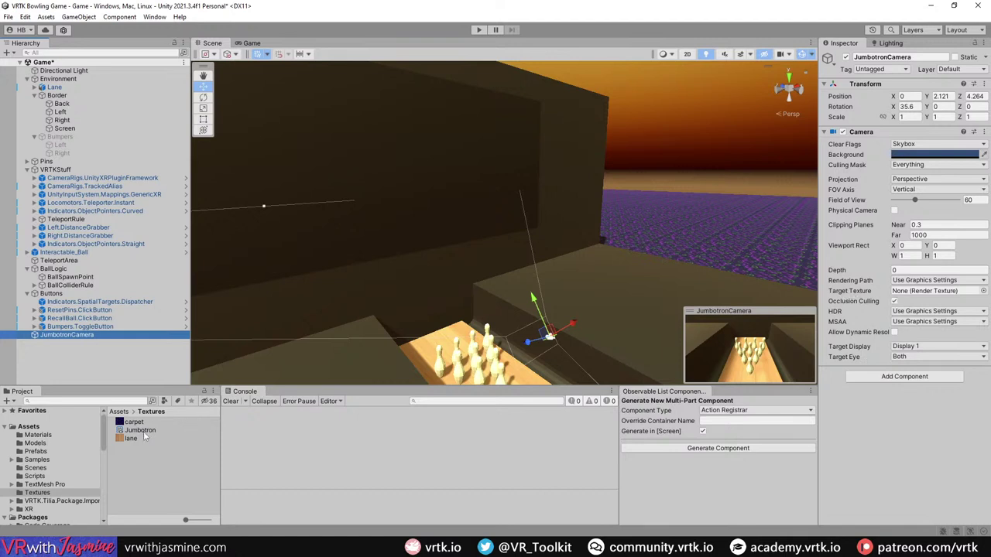
pyautogui.moveTo(139, 430); pyautogui.dragTo(913, 290)
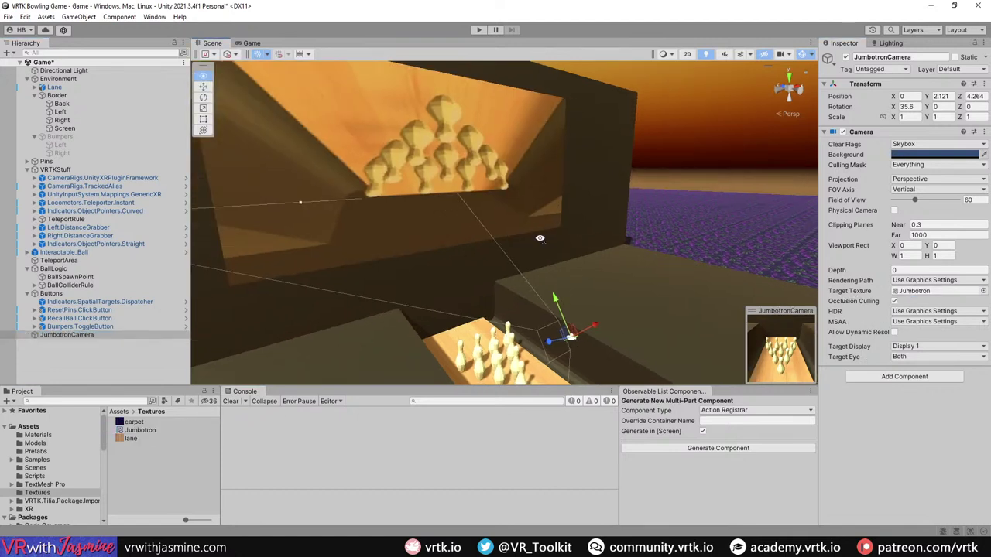
# Step: Set the Screen's Z rotation to 180 and check the picture on it from the front
pyautogui.keyDown('alt'); pyautogui.moveTo(541, 239); pyautogui.dragTo(477, 195); pyautogui.keyUp('alt')
pyautogui.click(428, 165)
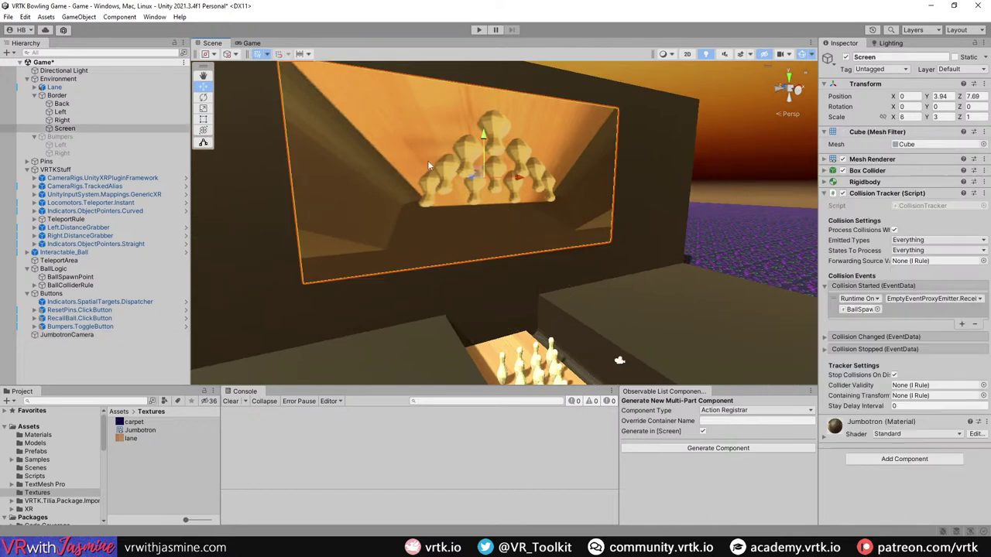
pyautogui.click(969, 107)
pyautogui.write('180')
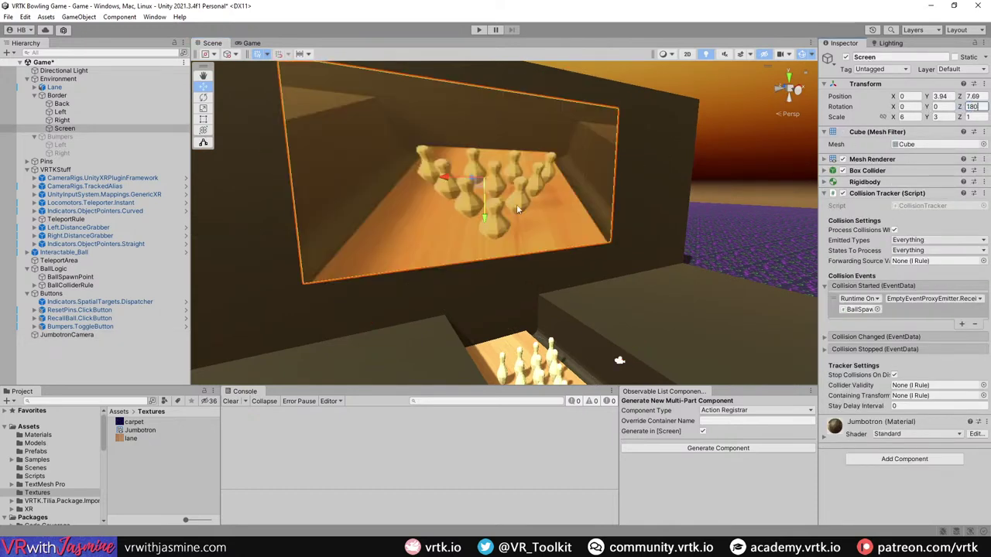
pyautogui.keyDown('alt'); pyautogui.moveTo(516, 205); pyautogui.dragTo(386, 247); pyautogui.keyUp('alt')
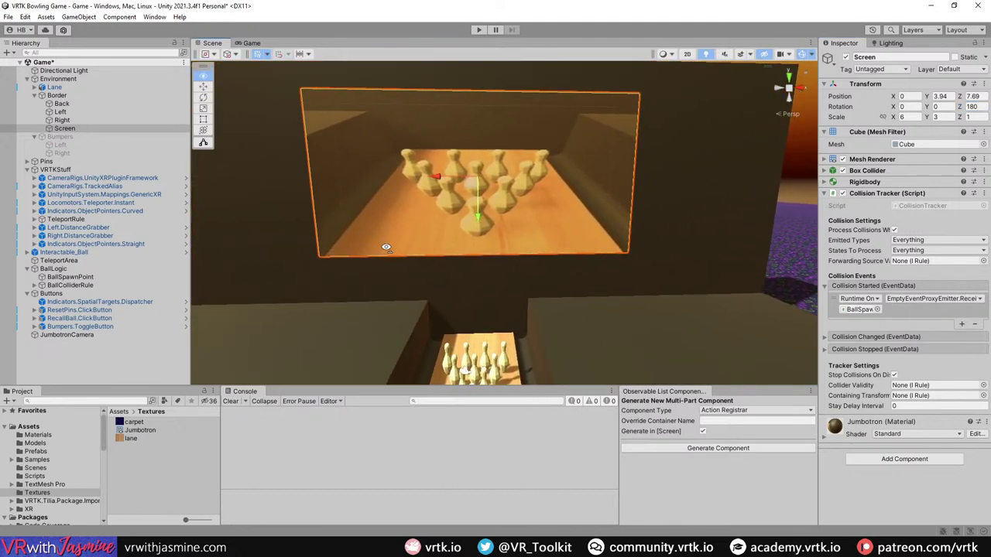
pyautogui.scroll(-3, 420, 219)
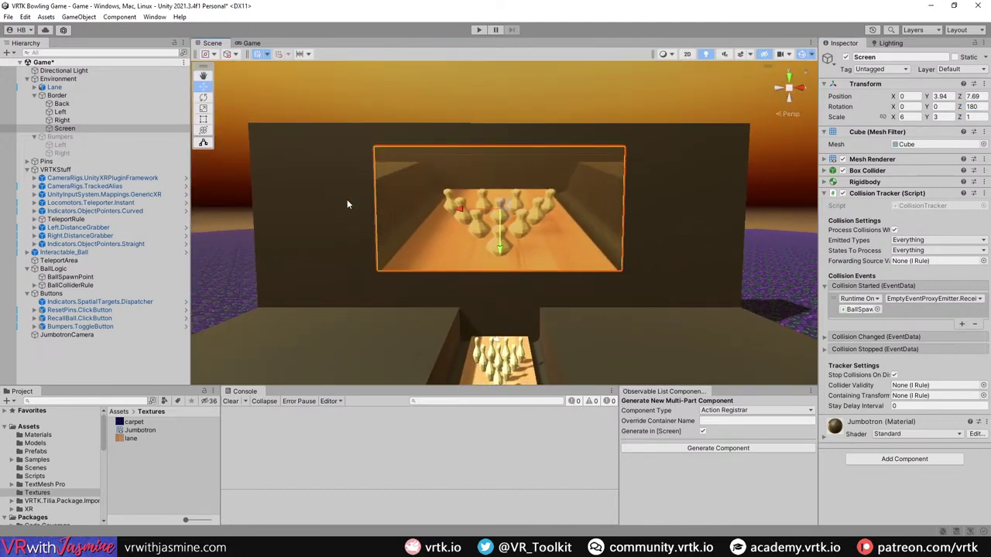
pyautogui.click(219, 190)
pyautogui.keyDown('alt'); pyautogui.moveTo(219, 190); pyautogui.dragTo(539, 254); pyautogui.keyUp('alt')
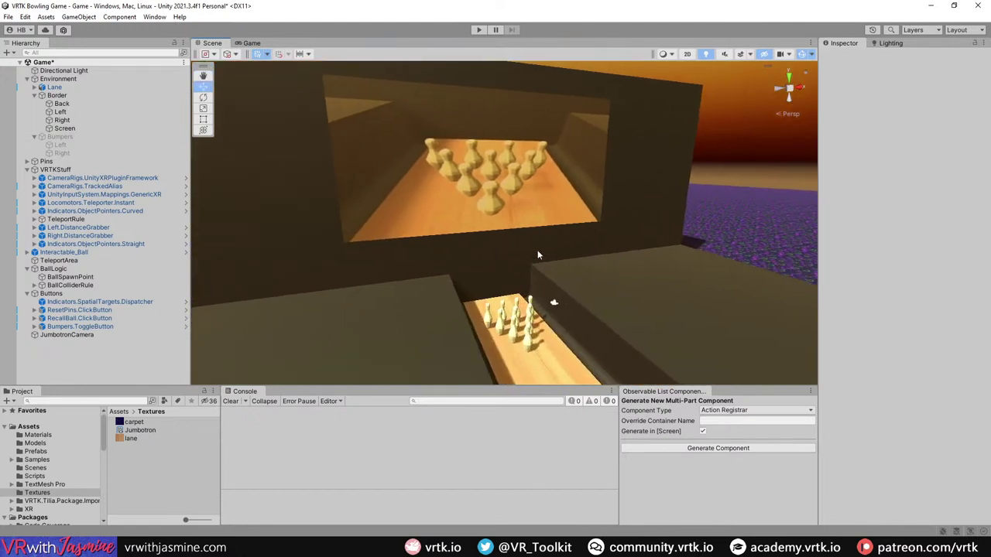
# Step: Play-test the game with the jumbotron screen and clear the console messages after stopping it
pyautogui.click(479, 30)
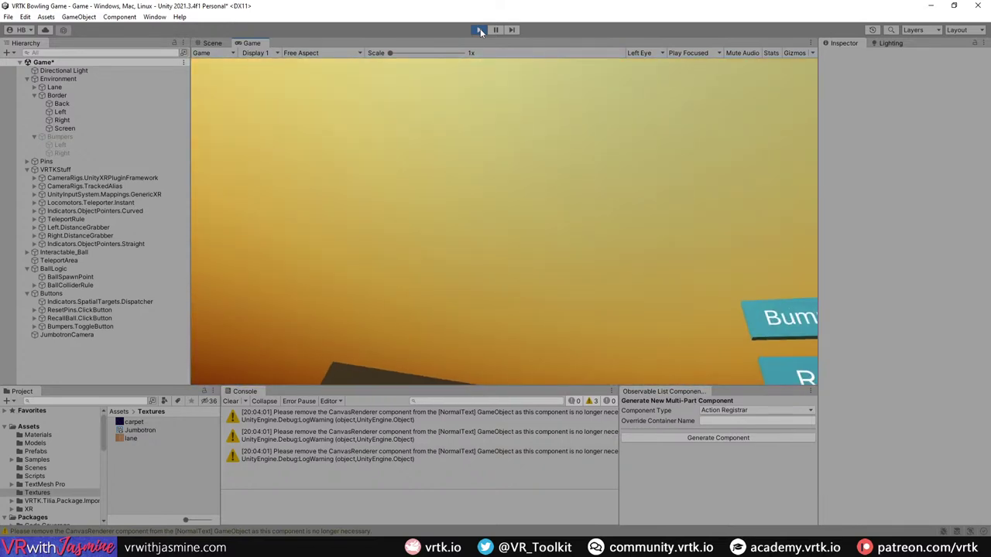
pyautogui.click(479, 30)
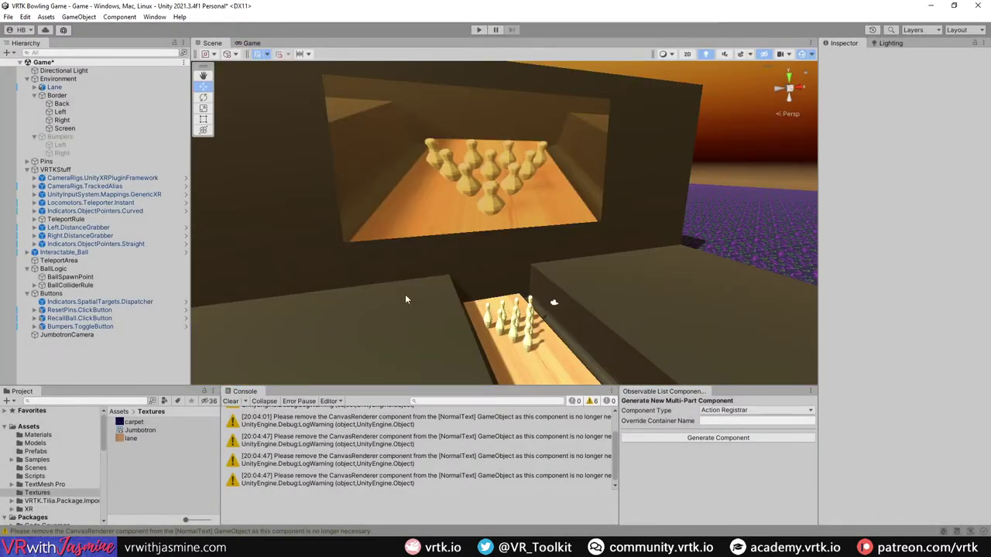
pyautogui.click(230, 401)
# Step: Try a Y scale of 2.5 on the Screen and restore it to 3
pyautogui.moveTo(496, 291); pyautogui.dragTo(554, 298, button='right')
pyautogui.click(480, 178)
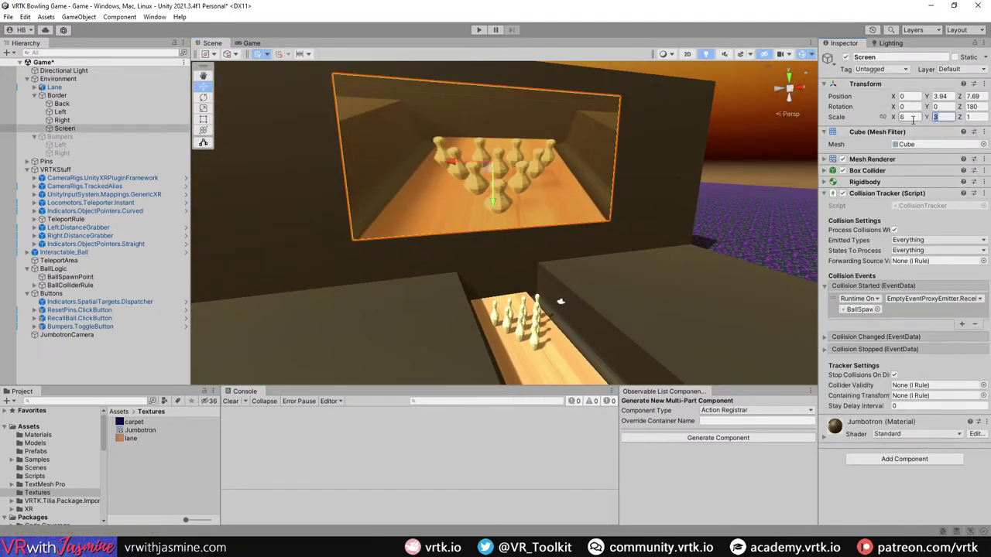
pyautogui.write('2.5')
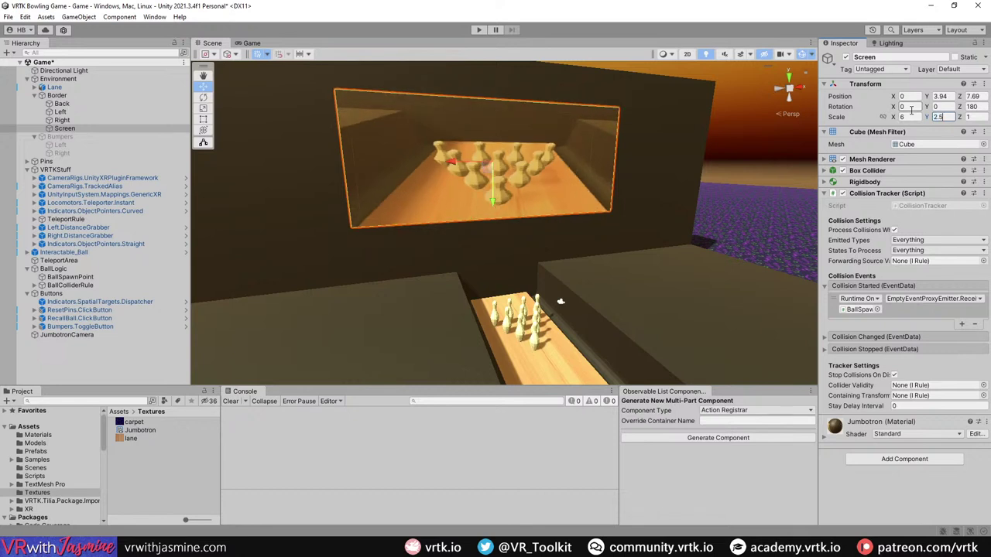
pyautogui.press('BackSpace')
pyautogui.press('BackSpace')
pyautogui.press('BackSpace')
pyautogui.write('3')
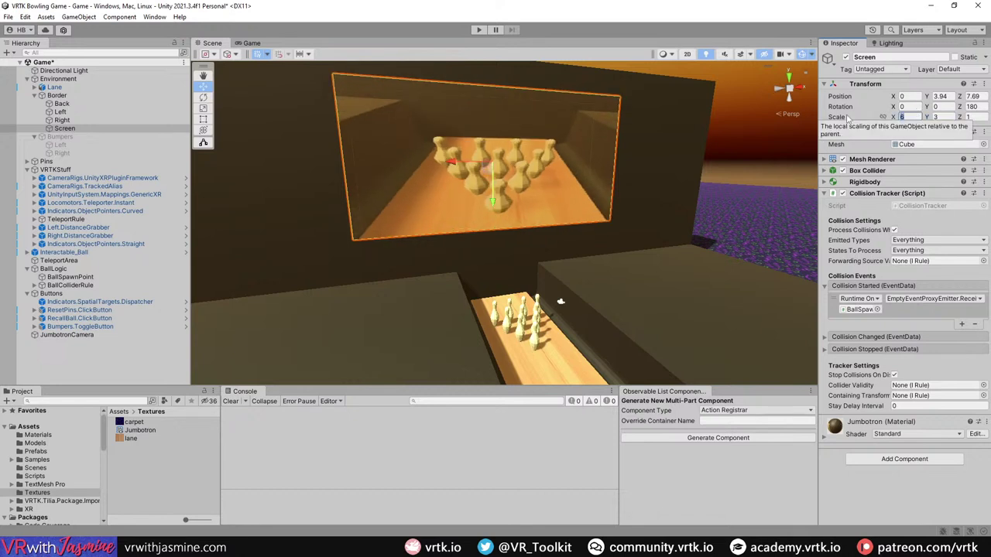
# Step: Set the Screen's X scale to 5.2, deselect it and save the scene
pyautogui.write('5.5')
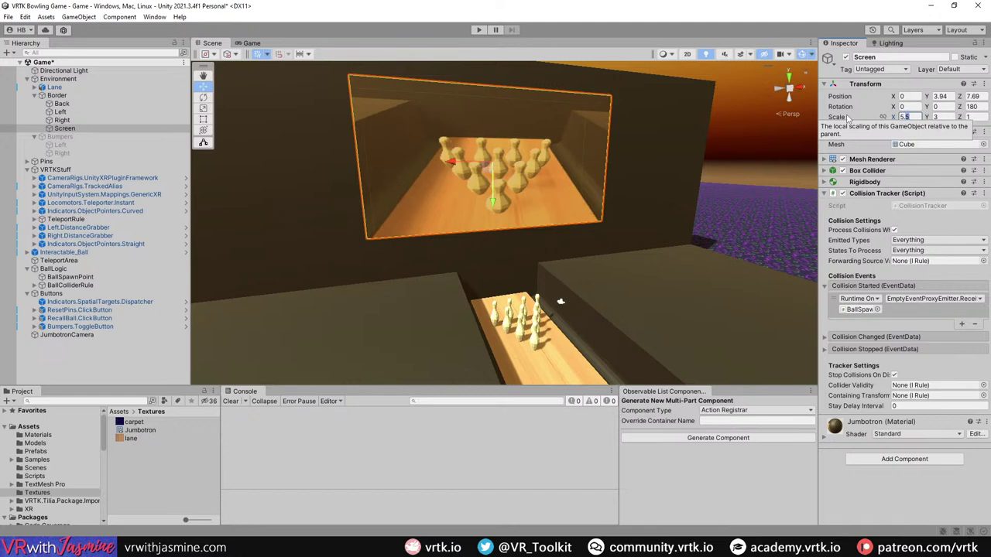
pyautogui.write('5.2')
pyautogui.moveTo(589, 183); pyautogui.dragTo(483, 230, button='right')
pyautogui.click(711, 158)
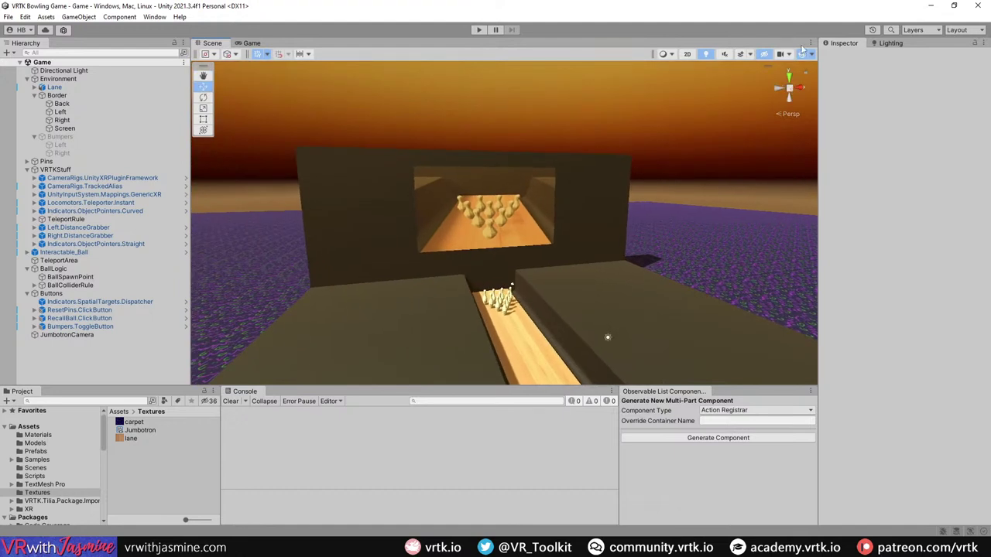
# Step: Set the Game view to Play Maximized and start the game
pyautogui.click(246, 42)
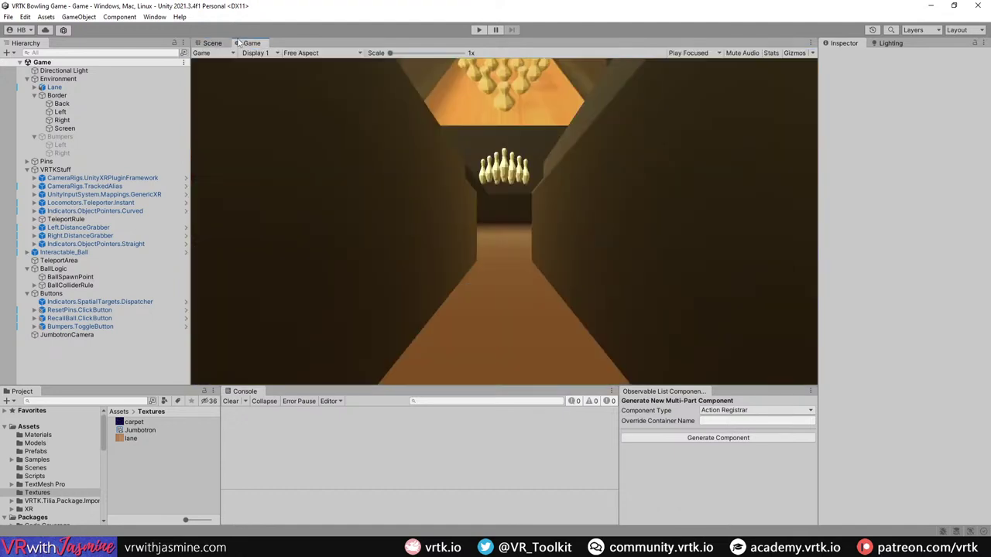
pyautogui.click(706, 55)
pyautogui.click(701, 73)
pyautogui.click(480, 31)
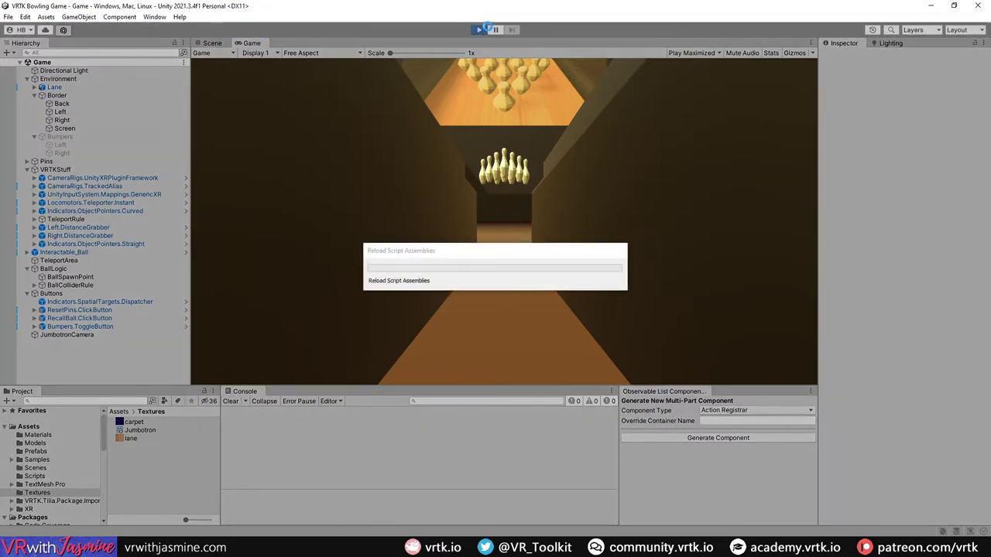